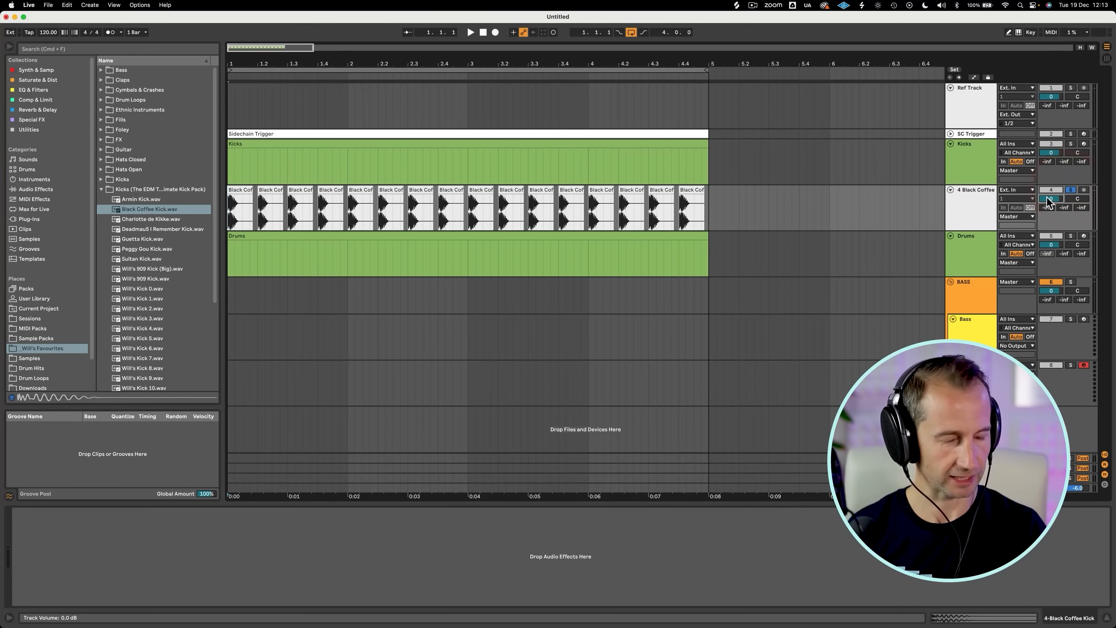
Set the Black Coffee kick track's volume to -12 dB and play the kick pattern back.
type("-12")
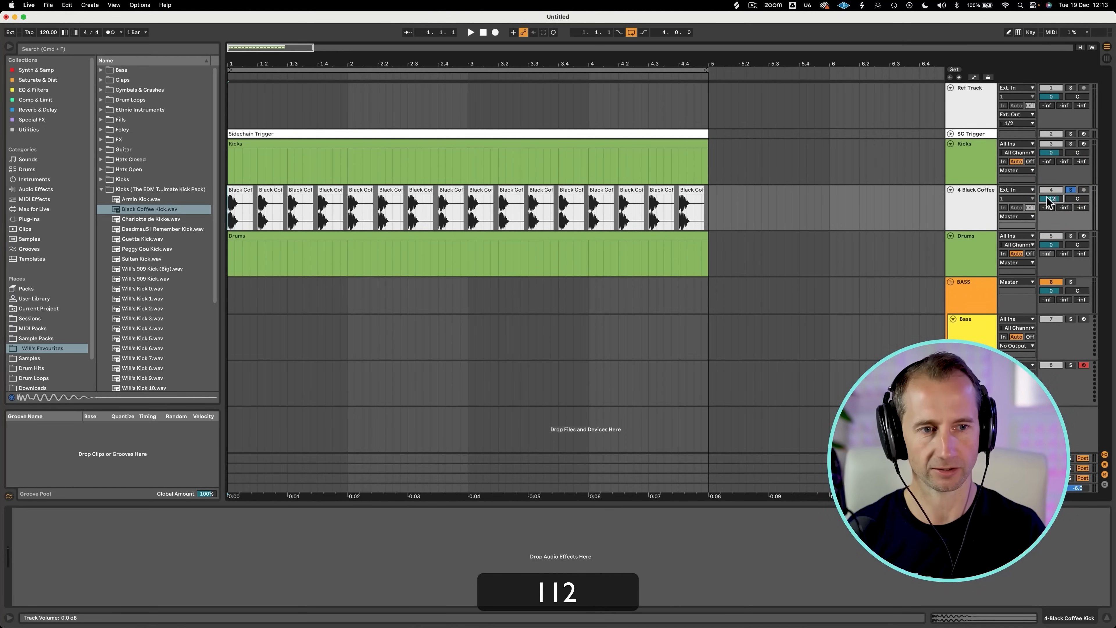
left_click(972, 207)
key("space")
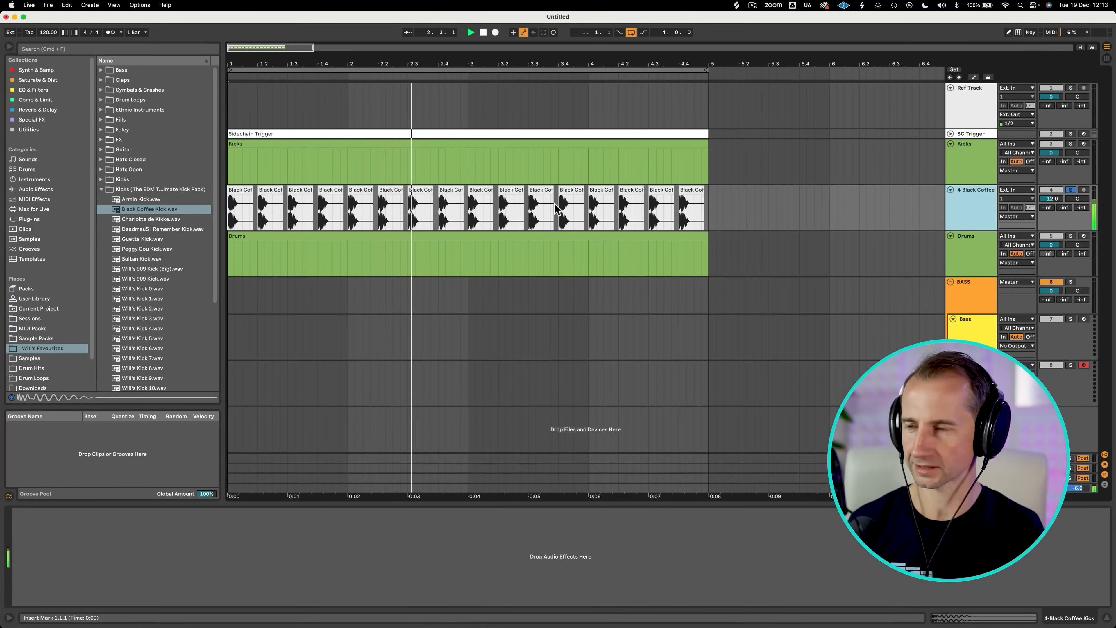
key("space")
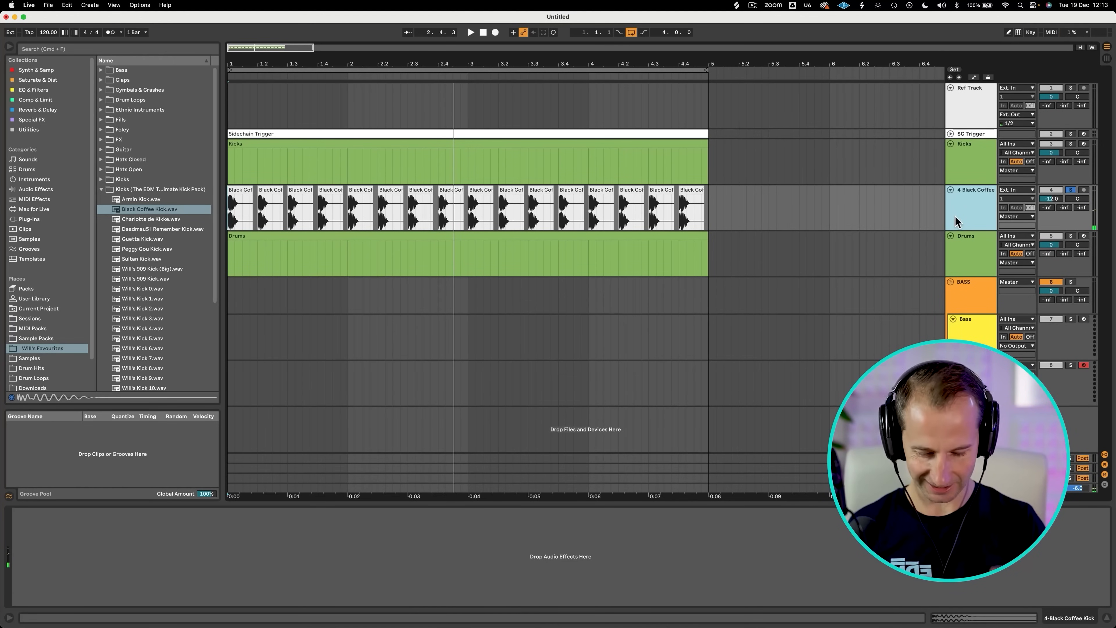
Delete the Drums track and the BASS group from the arrangement.
left_click(965, 249)
left_click(966, 301, "shift")
key("shift+Delete")
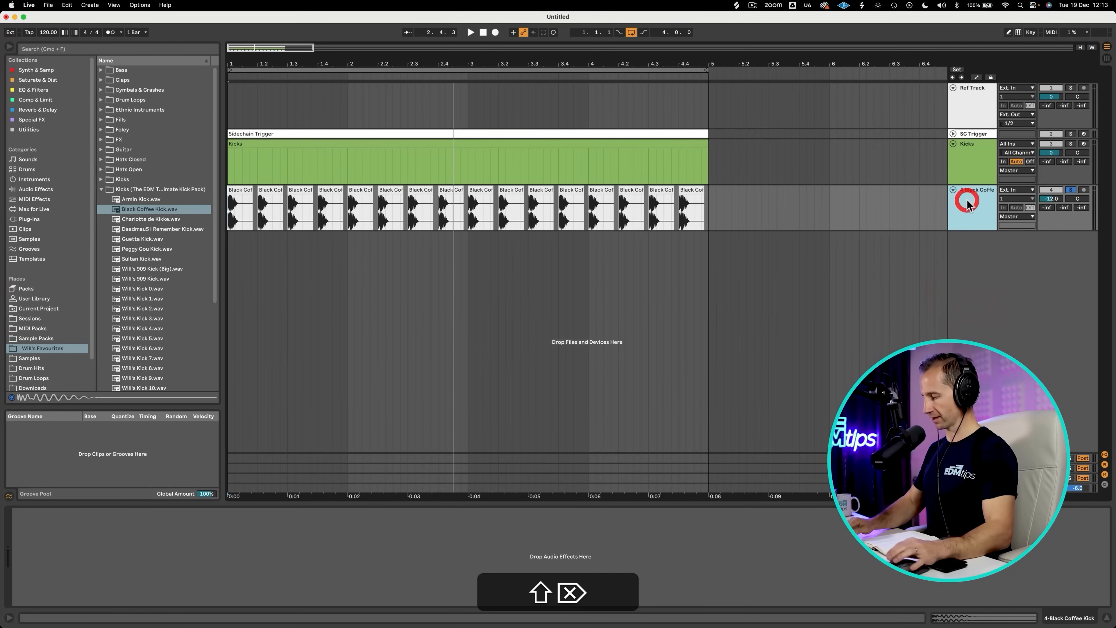
Add a MIDI track below the kick track, name it Chords and colour it blue.
key("super+shift+t")
key("super+r")
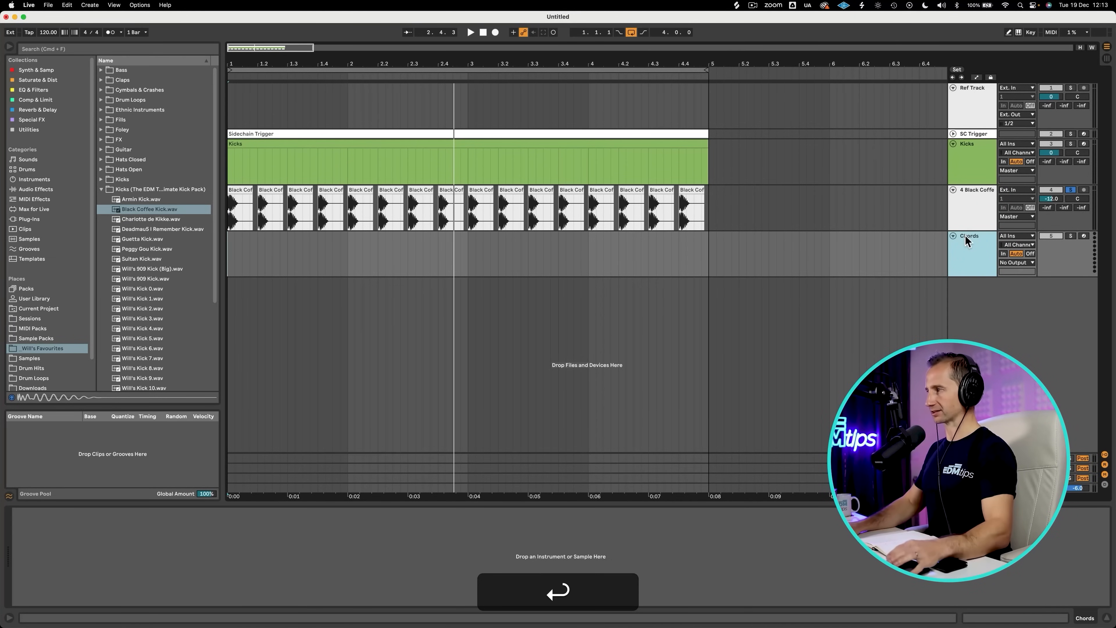
right_click(967, 241)
left_click(1046, 404)
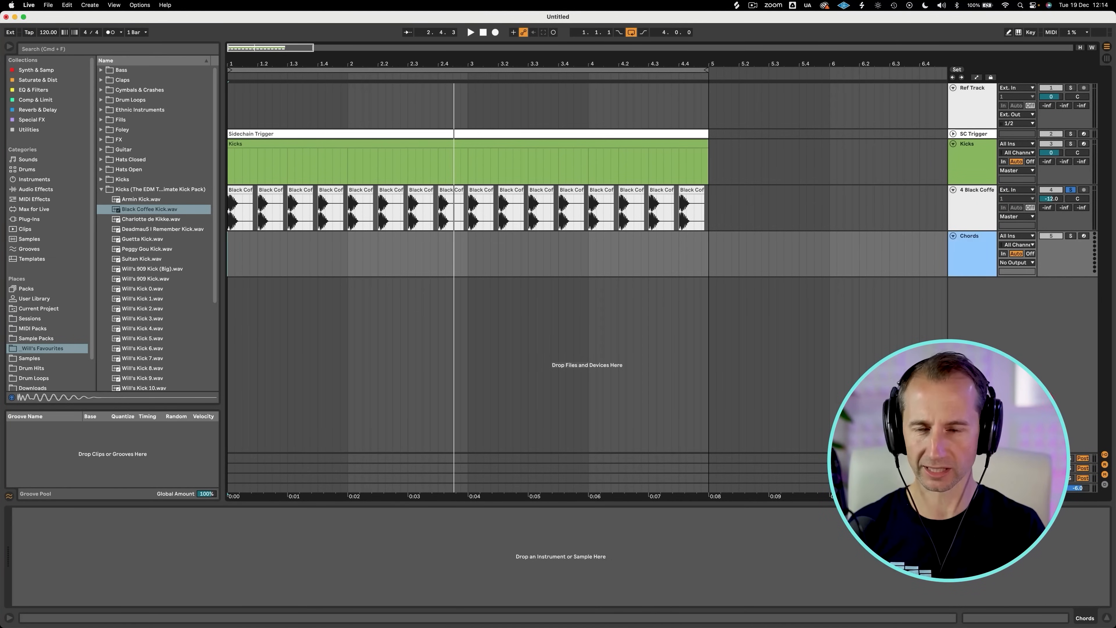
Load Kontakt from the Synth & Samp collection onto the Chords track.
left_click(971, 278)
left_click(58, 71)
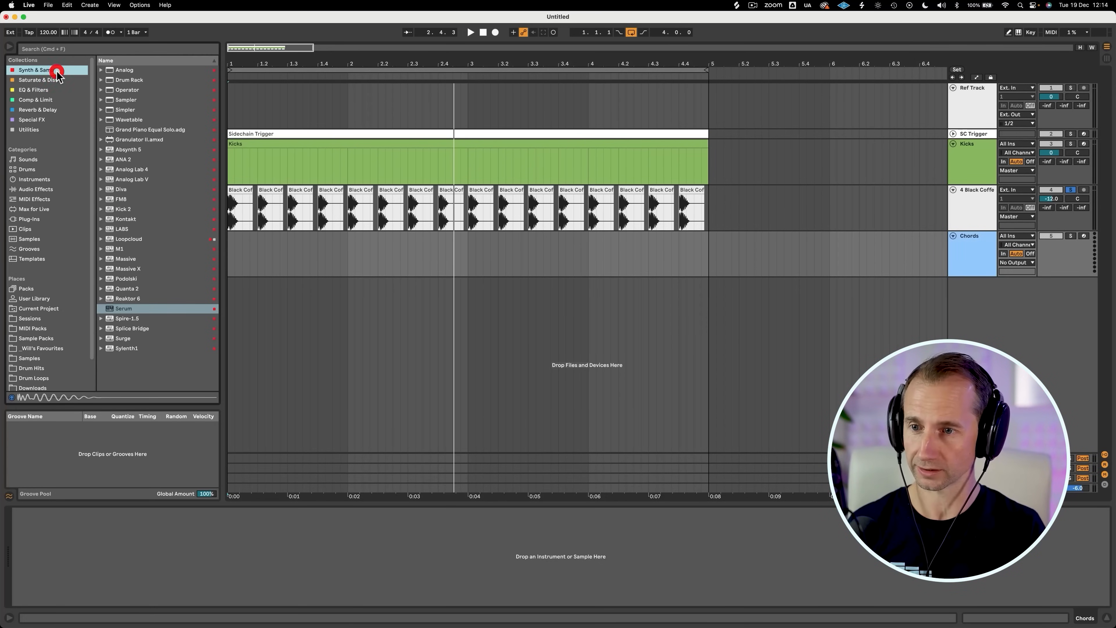
left_click_drag(125, 220, 148, 235)
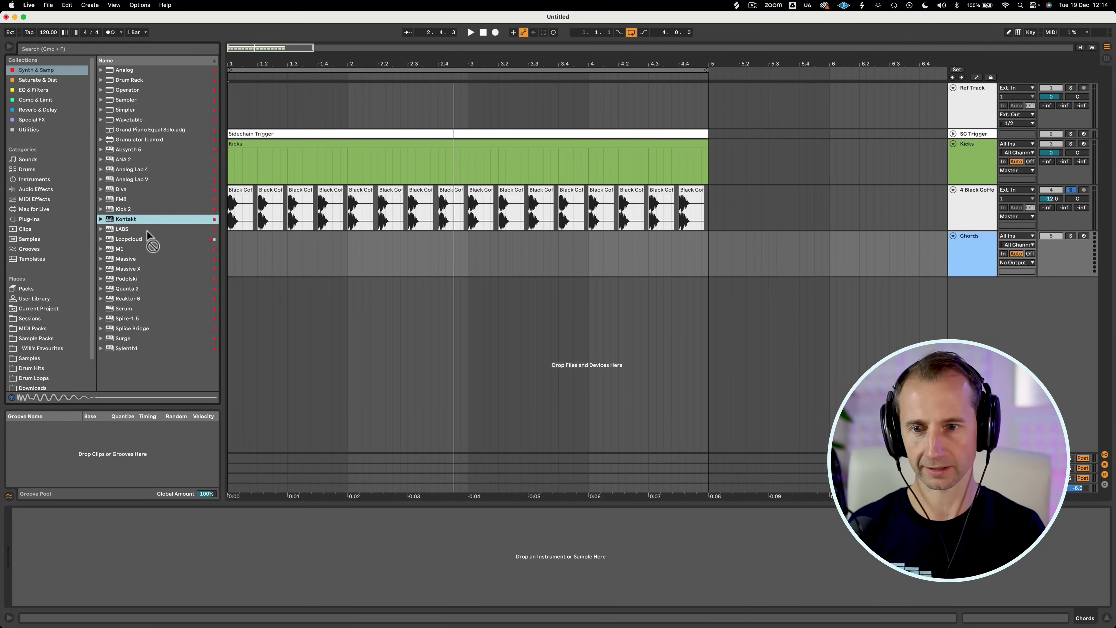
left_click_drag(289, 260, 290, 262)
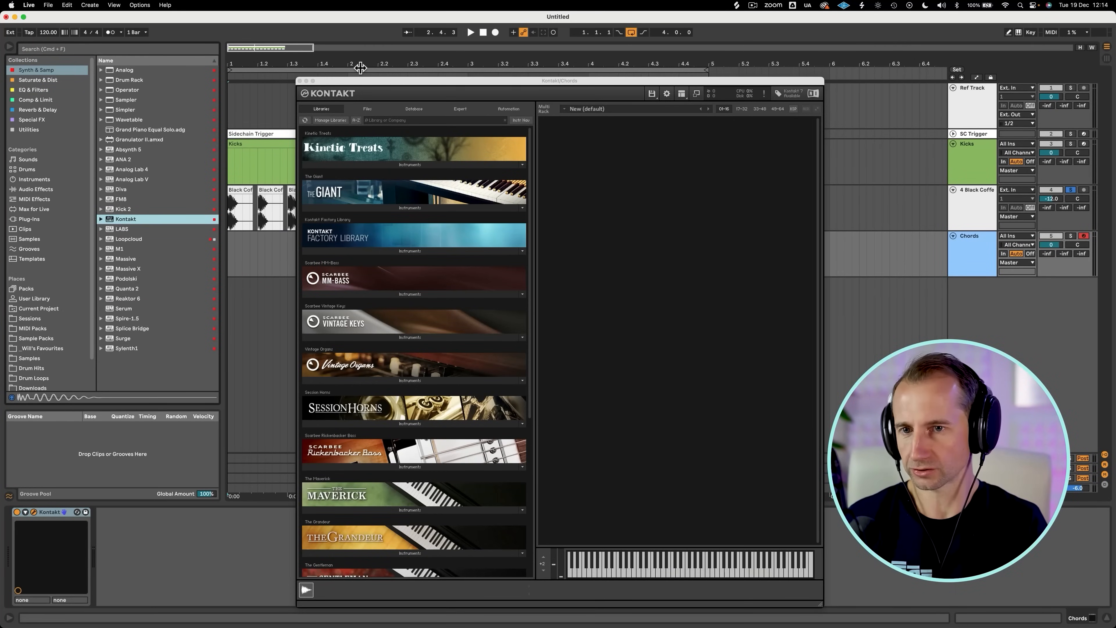
left_click_drag(359, 78, 313, 51)
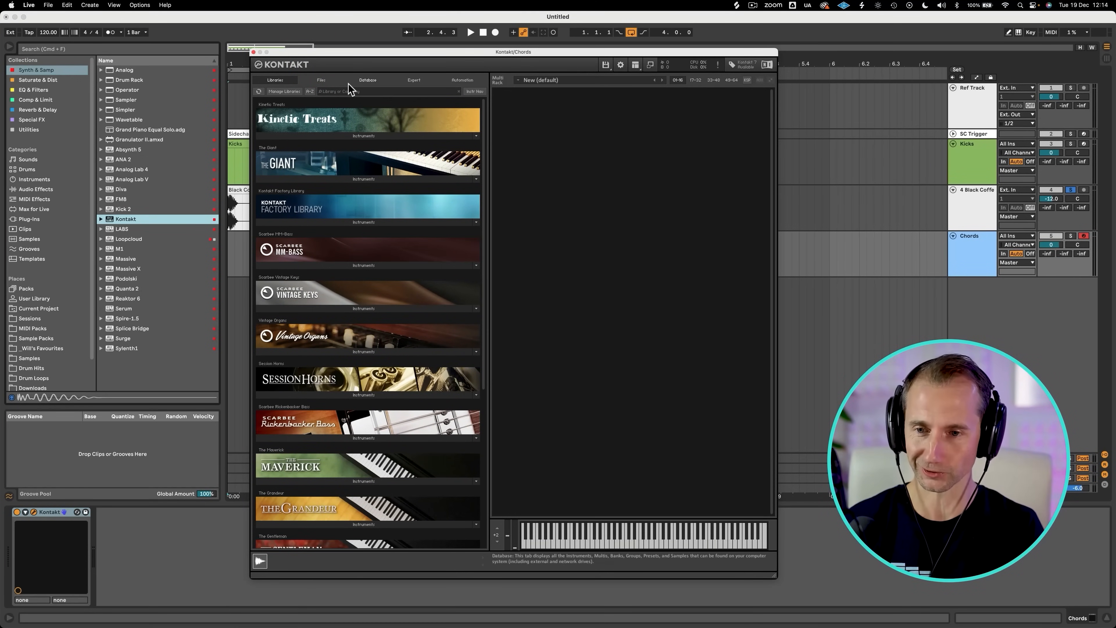
Load the Basic Jazz 1 instrument from Kontakt's Vintage Organs library and solo the Chords track alongside the kick track.
left_click(359, 308)
left_click(359, 306)
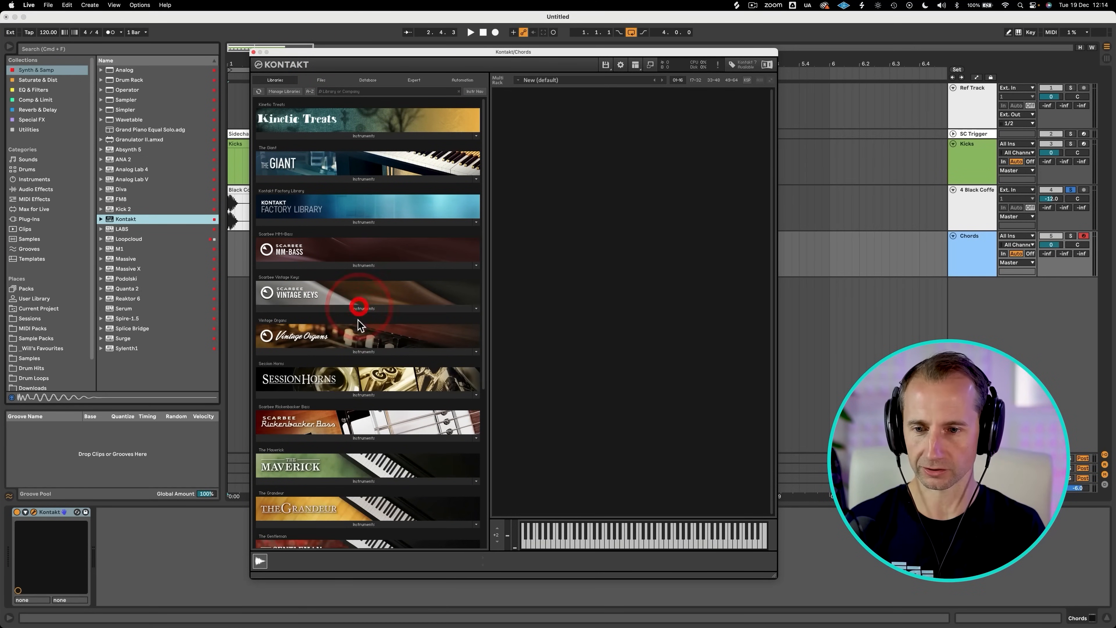
left_click(358, 352)
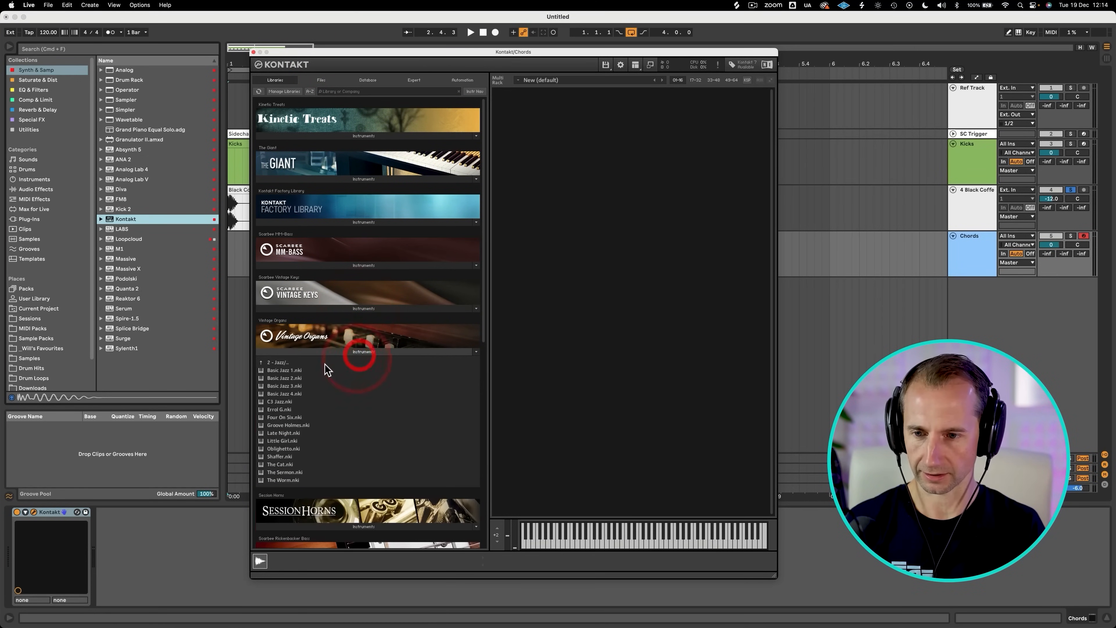
left_click(291, 370)
left_click(291, 370)
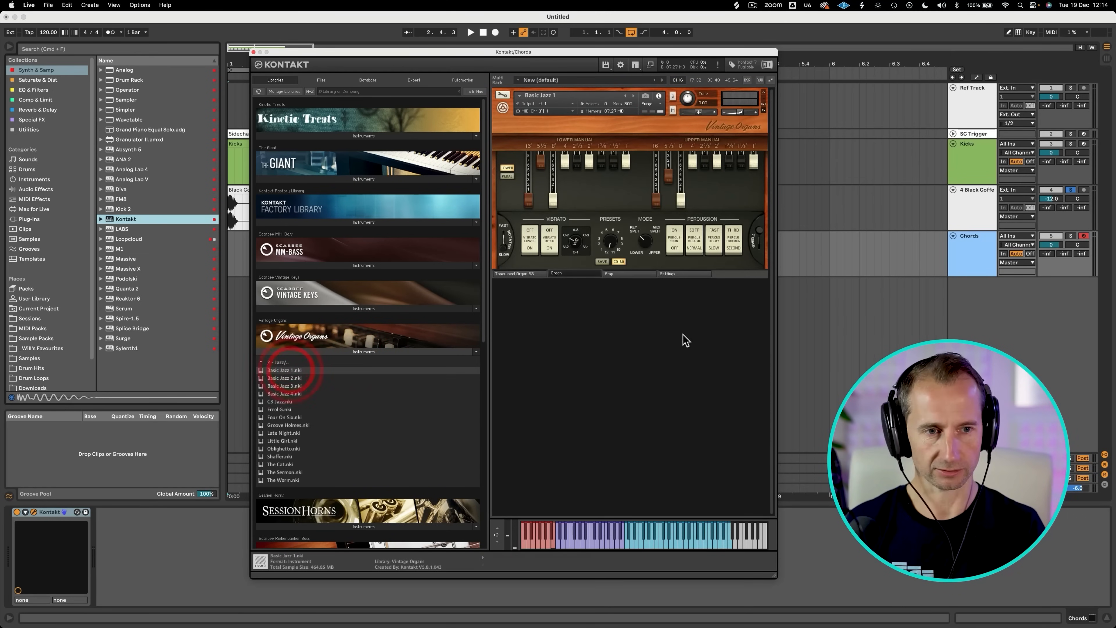
left_click(1072, 236, "super")
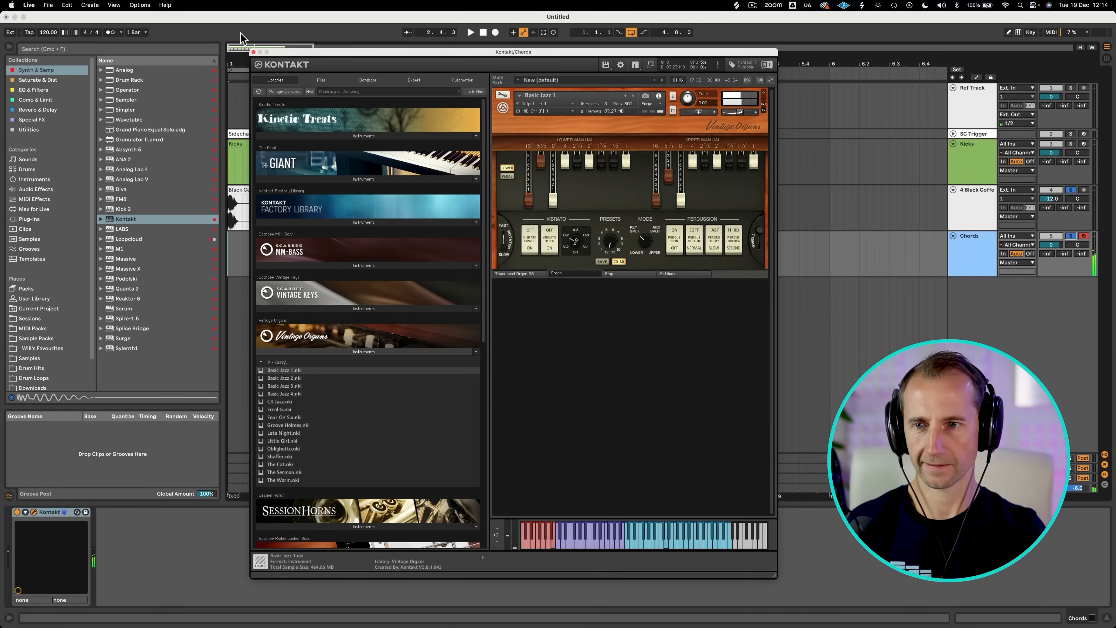
left_click(253, 53)
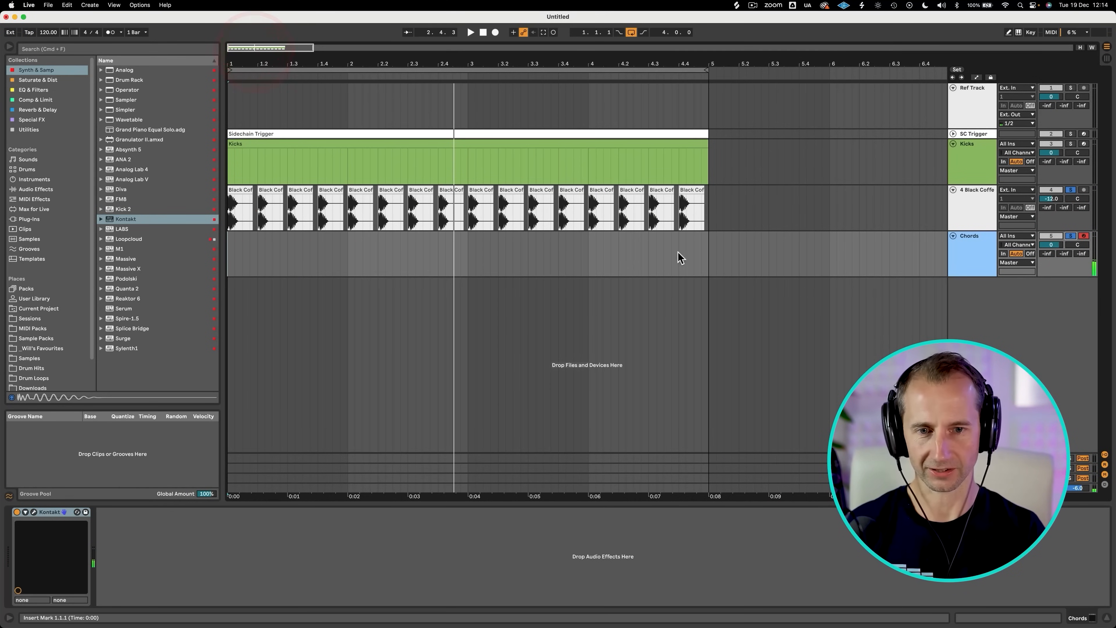
Extend the loop to eight bars and duplicate the Black Coffee kick, Kicks and Sidechain Trigger clips to fill it.
left_click_drag(556, 64, 408, 86)
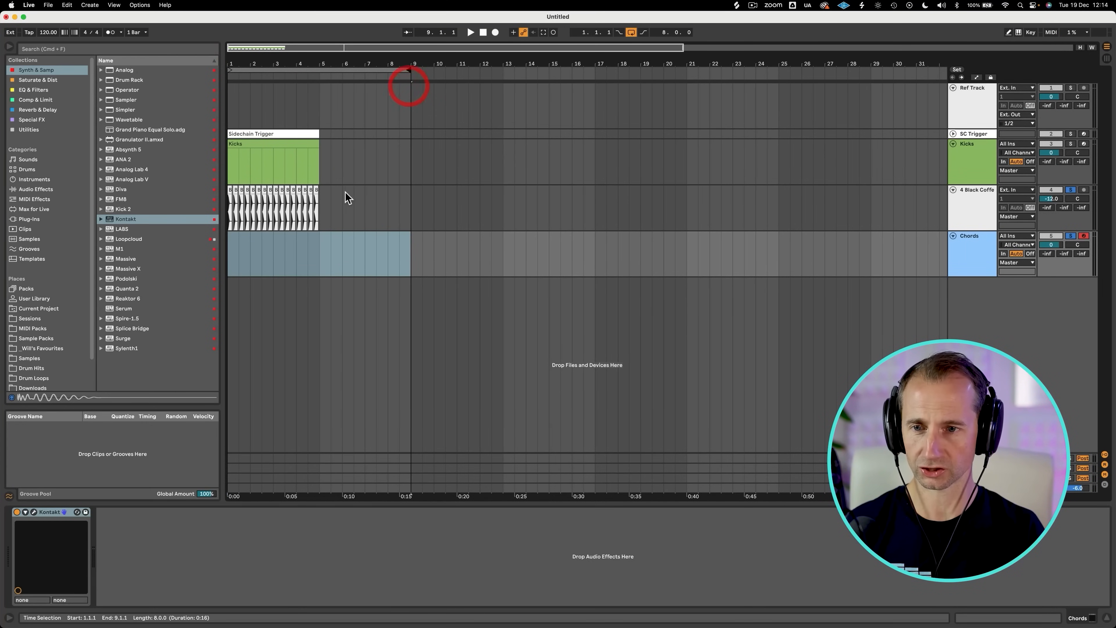
left_click_drag(324, 204, 229, 199)
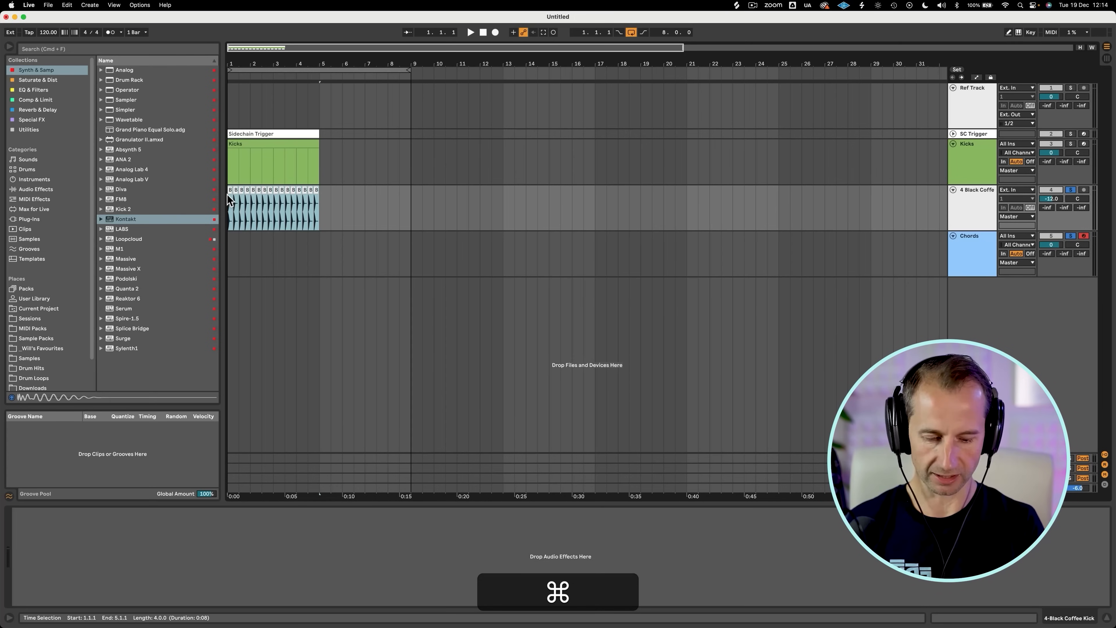
key("cmd+d")
left_click(250, 144)
key("cmd+d")
left_click(253, 133)
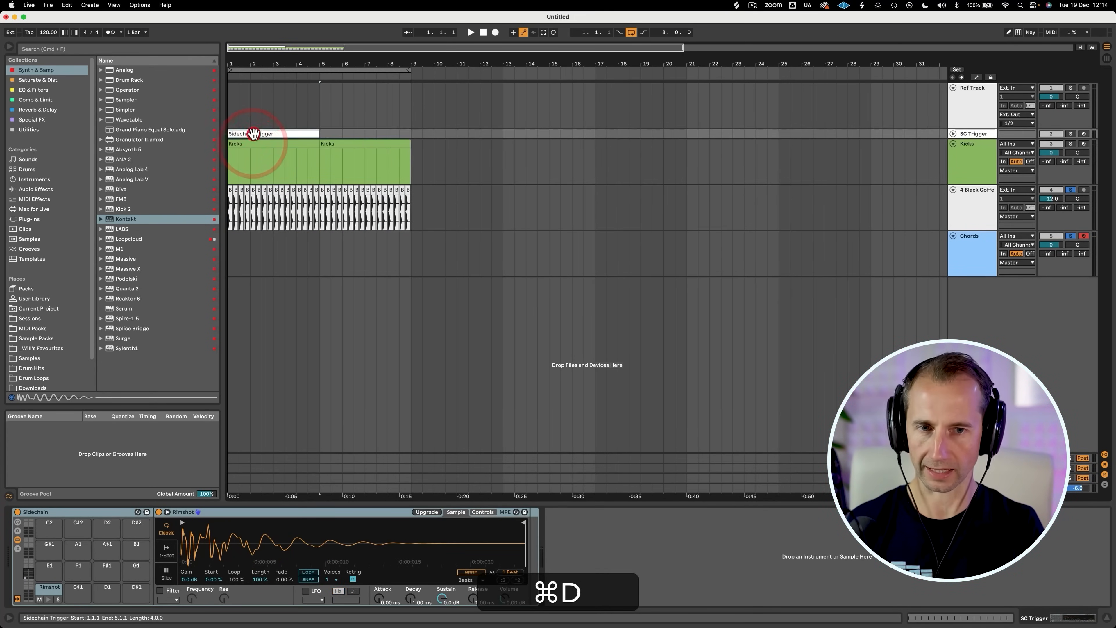
key("super+d")
Delete the Ref Track and set the arrangement loop over the first eight bars.
left_click(963, 107)
key("BackSpace")
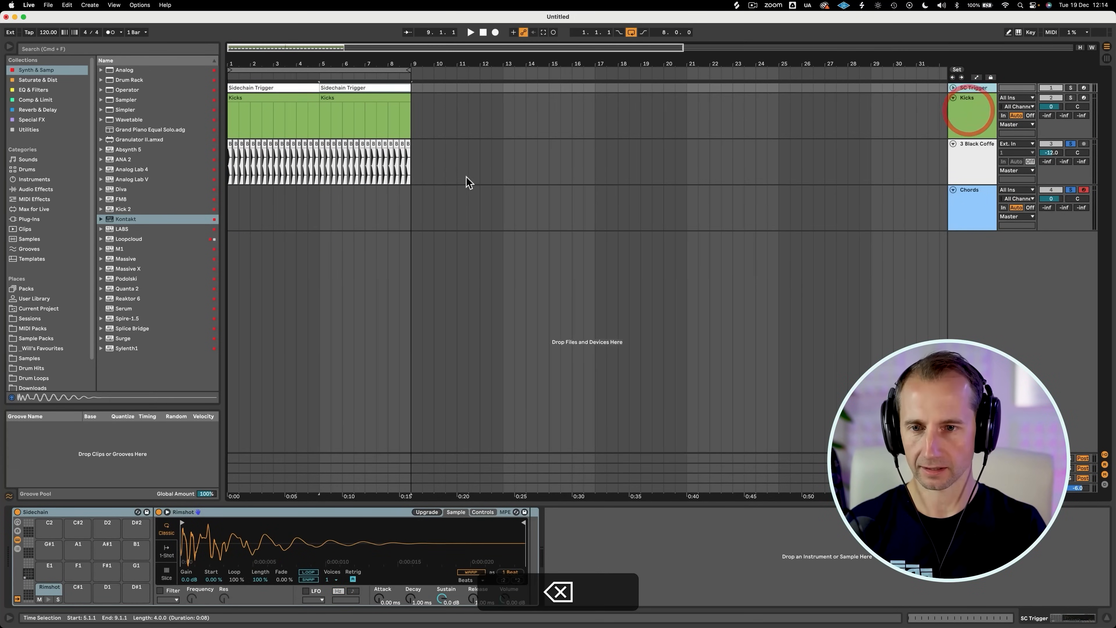
left_click_drag(416, 168, 212, 232)
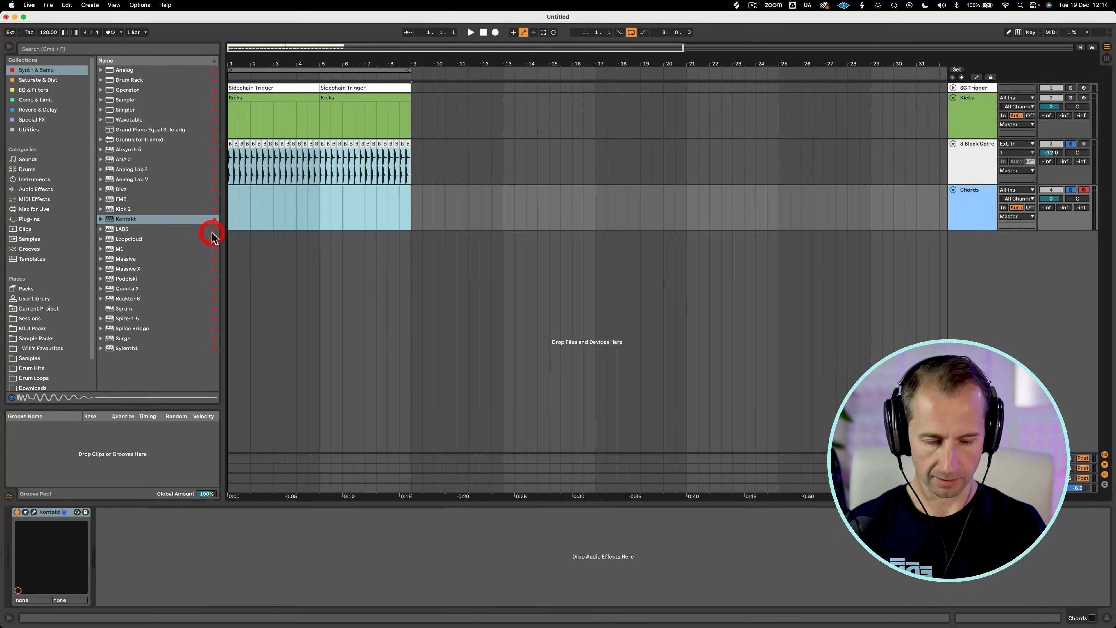
key("super+l")
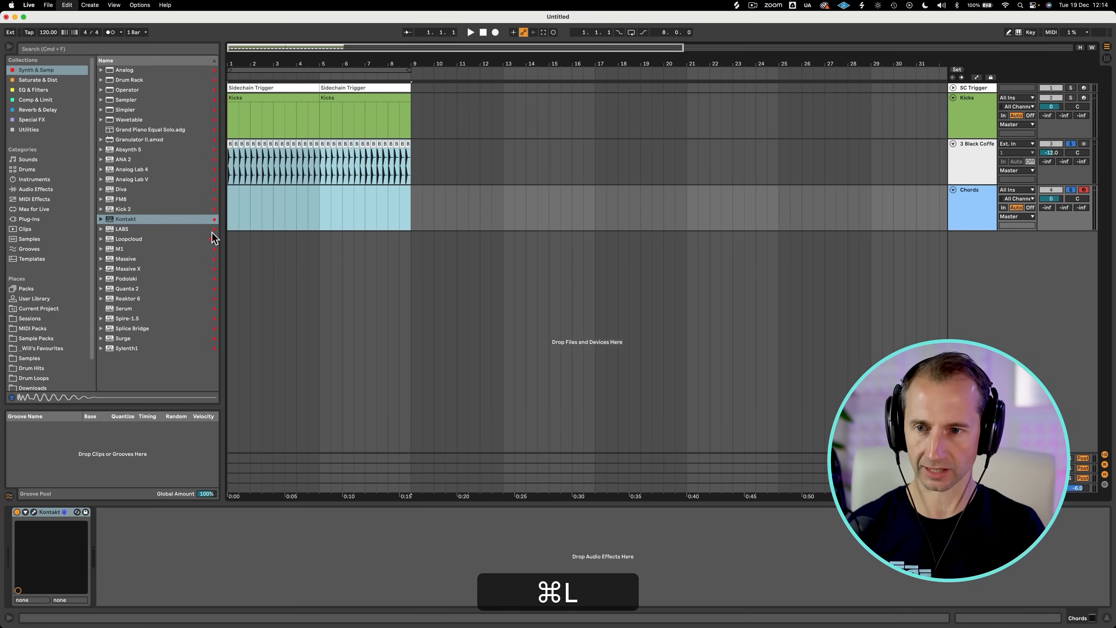
key("super+l")
Insert an empty eight-bar MIDI clip on the Chords track and name it Chords.
left_click_drag(408, 204, 232, 197)
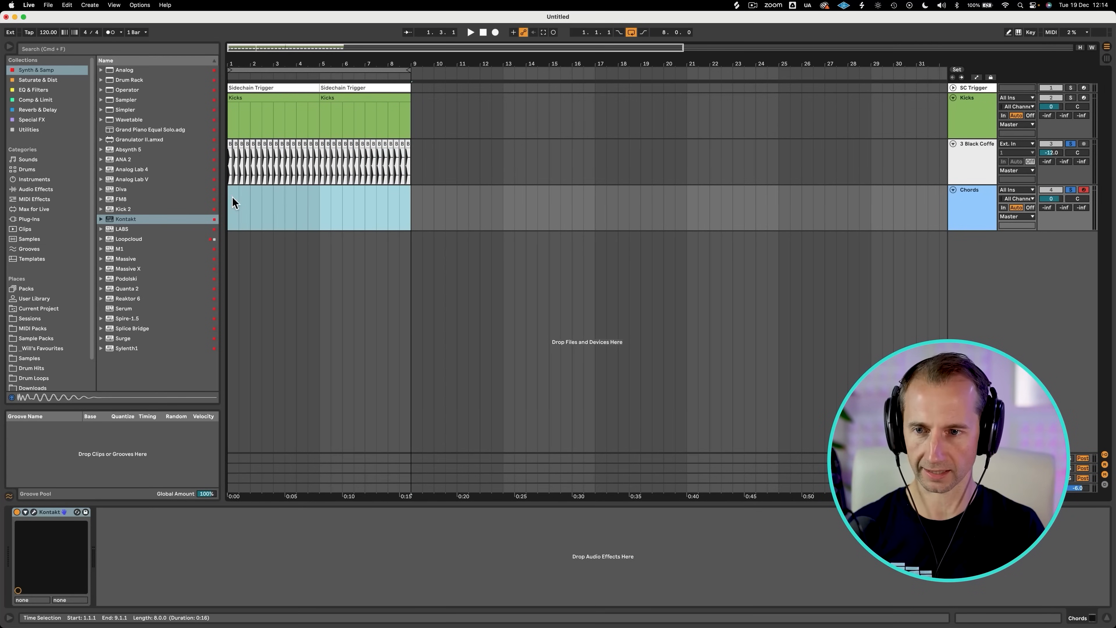
key("shift+super+m")
key("super+r")
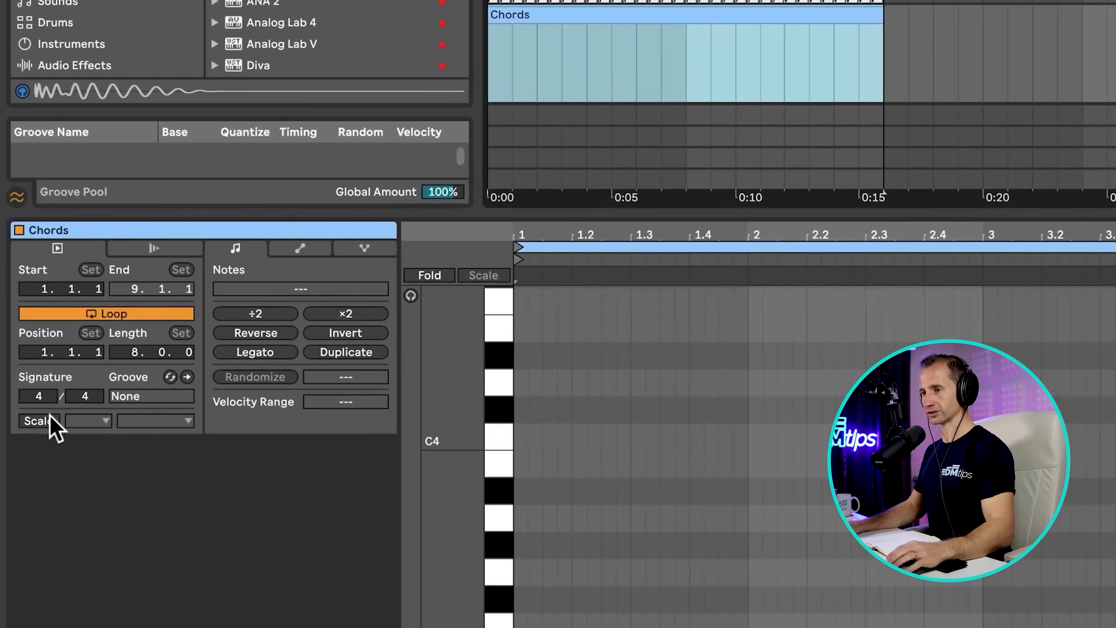
Enable the clip's scale as A Minor and limit the piano roll to the notes of that scale.
left_click(15, 354)
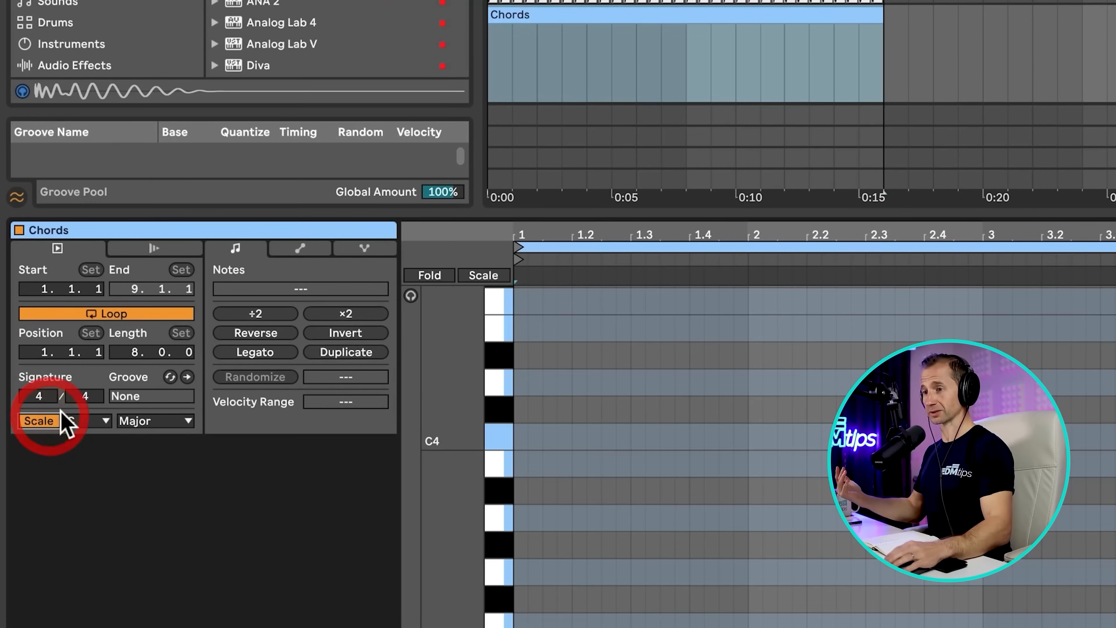
left_click(39, 354)
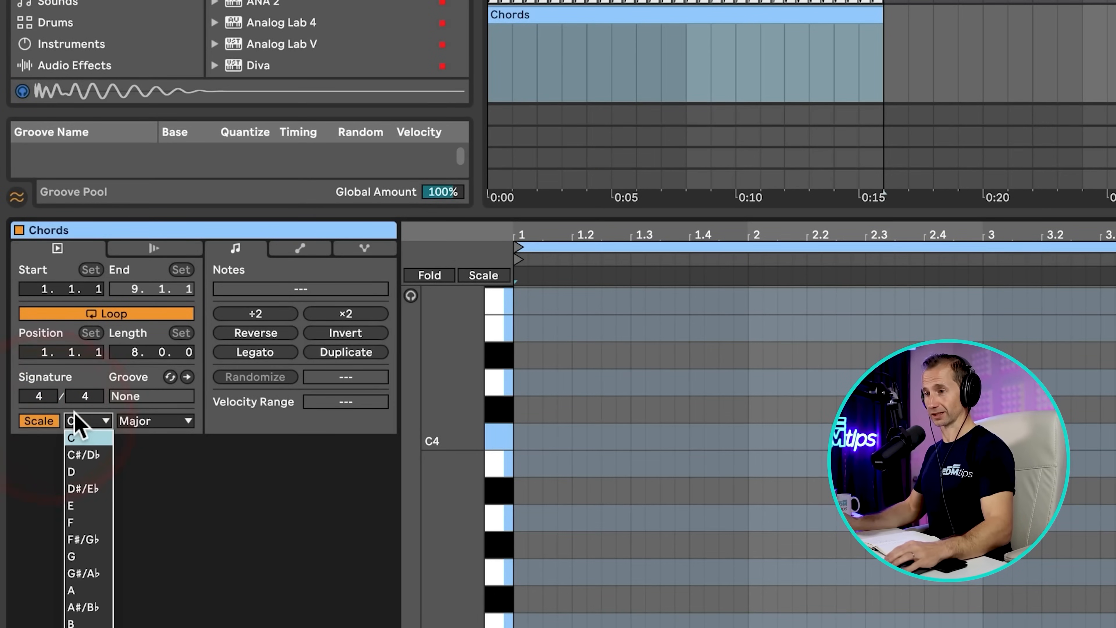
left_click(102, 591)
left_click(157, 420)
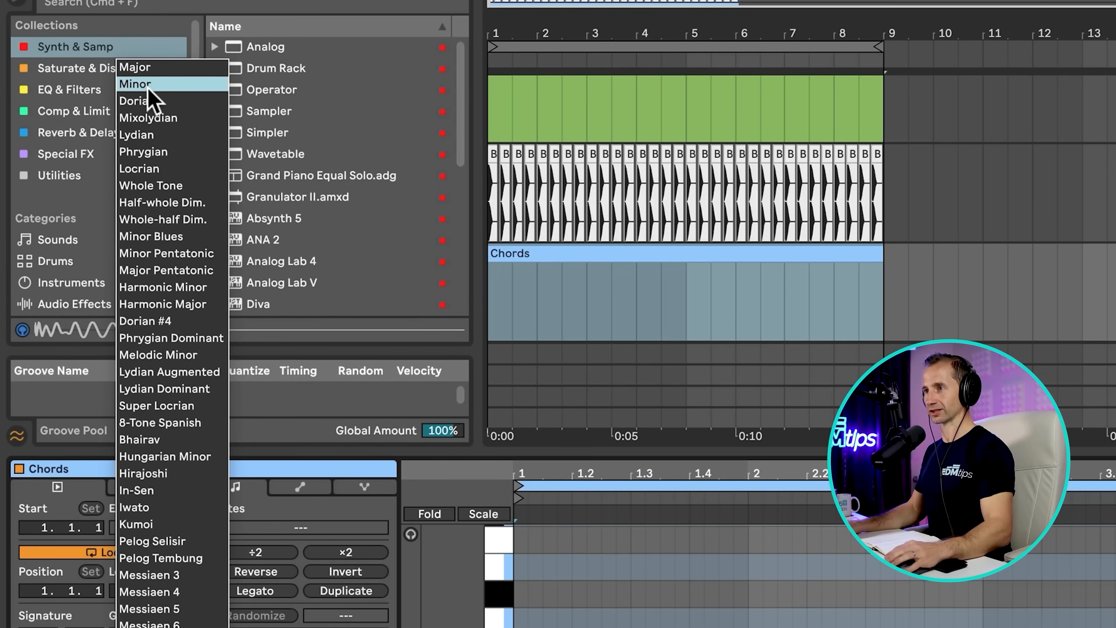
left_click(148, 87)
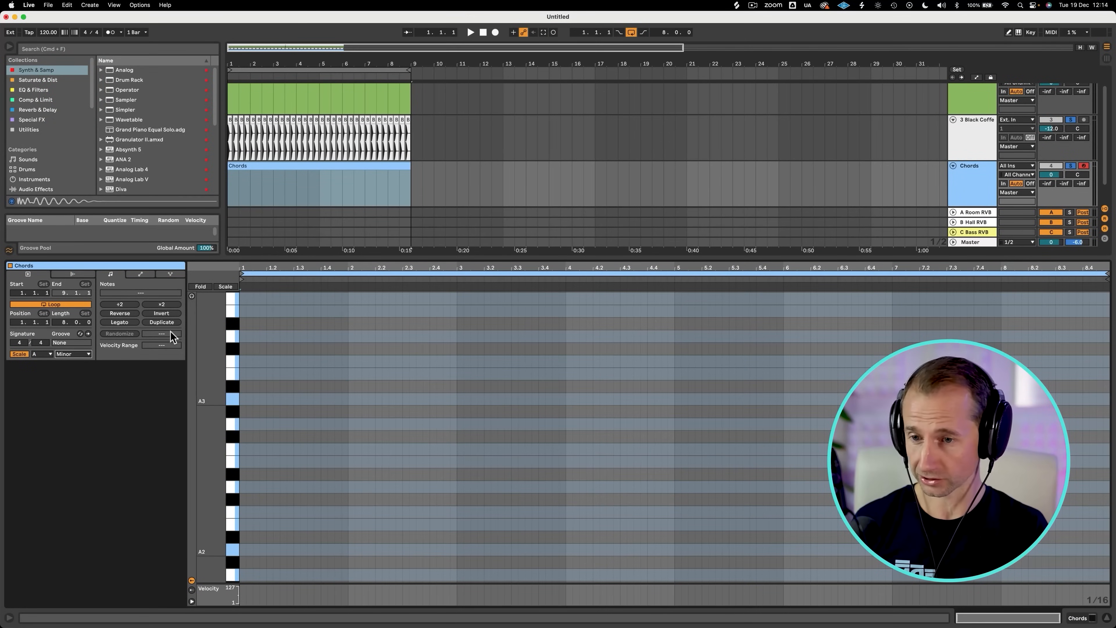
left_click(225, 286)
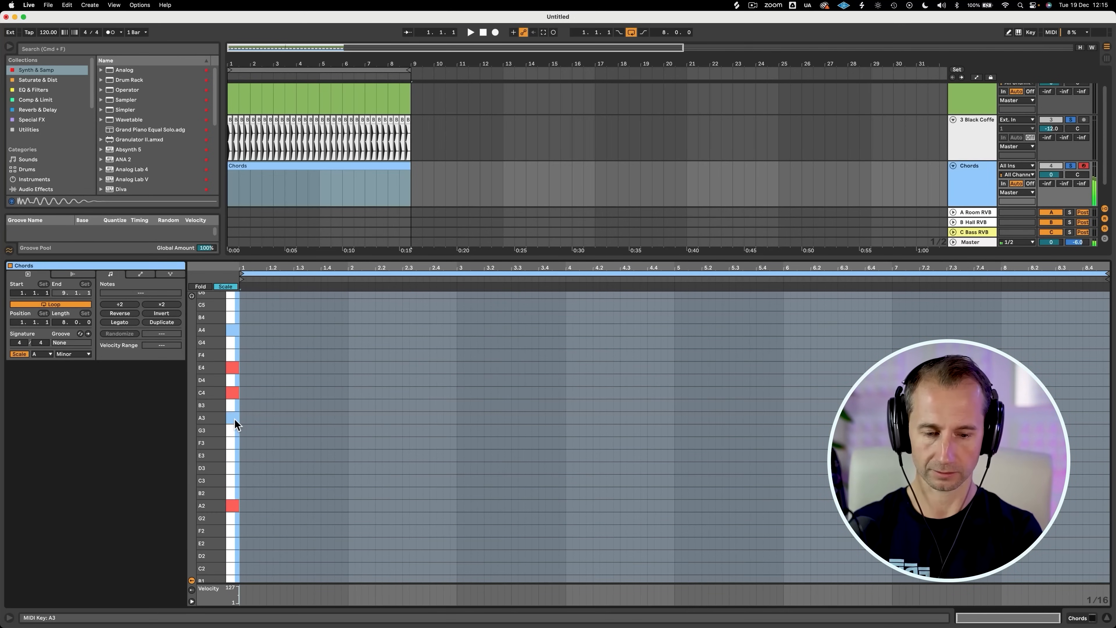
Play the kick loop to try out organ chords over it.
key("space")
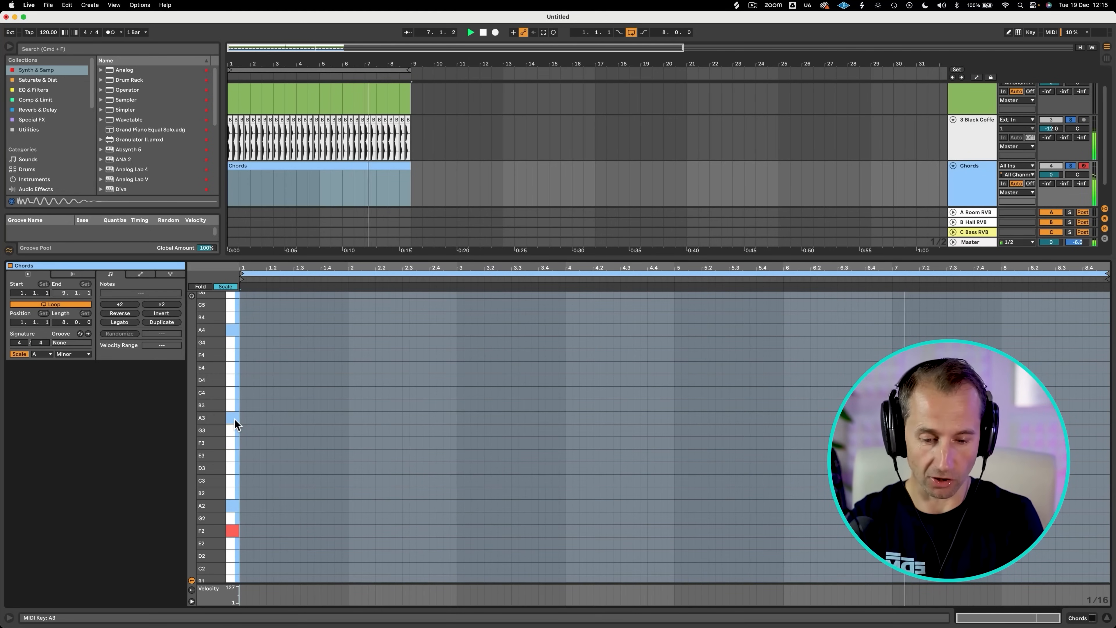
key("space")
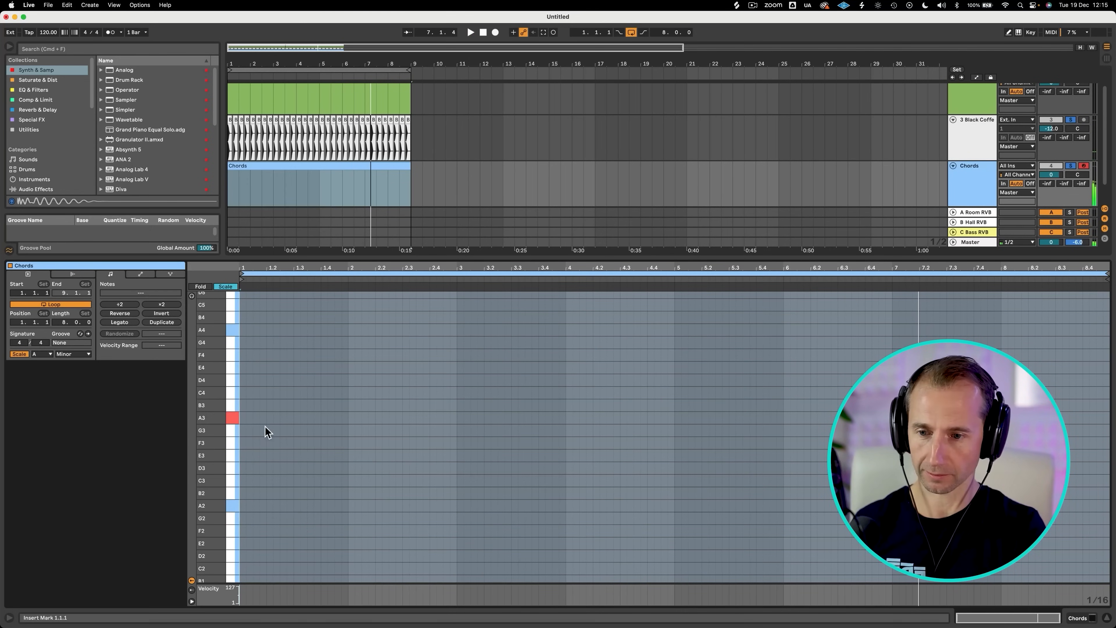
Draw an A3 note spanning the first two bars of the Chords clip and play it with the kick.
double_click(243, 415)
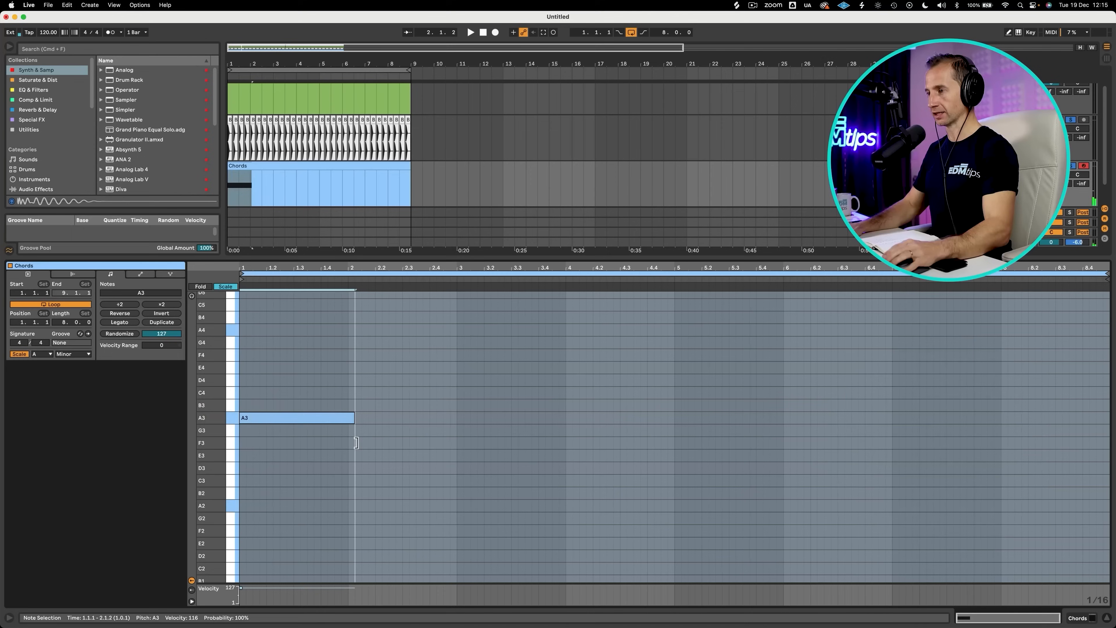
left_click_drag(356, 443, 354, 437)
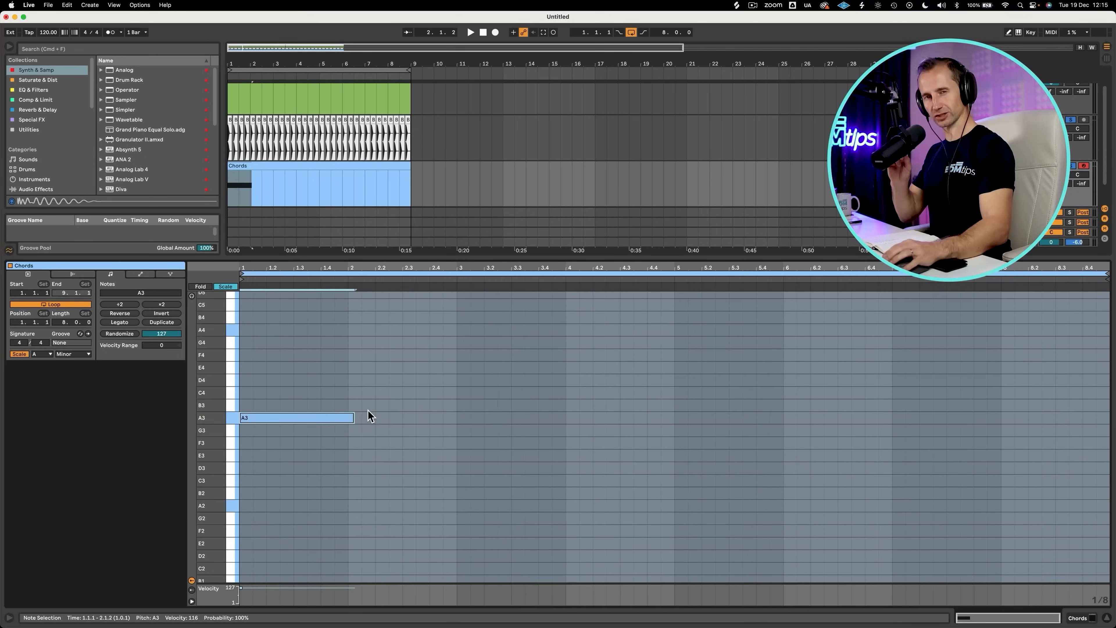
left_click_drag(353, 417, 452, 430)
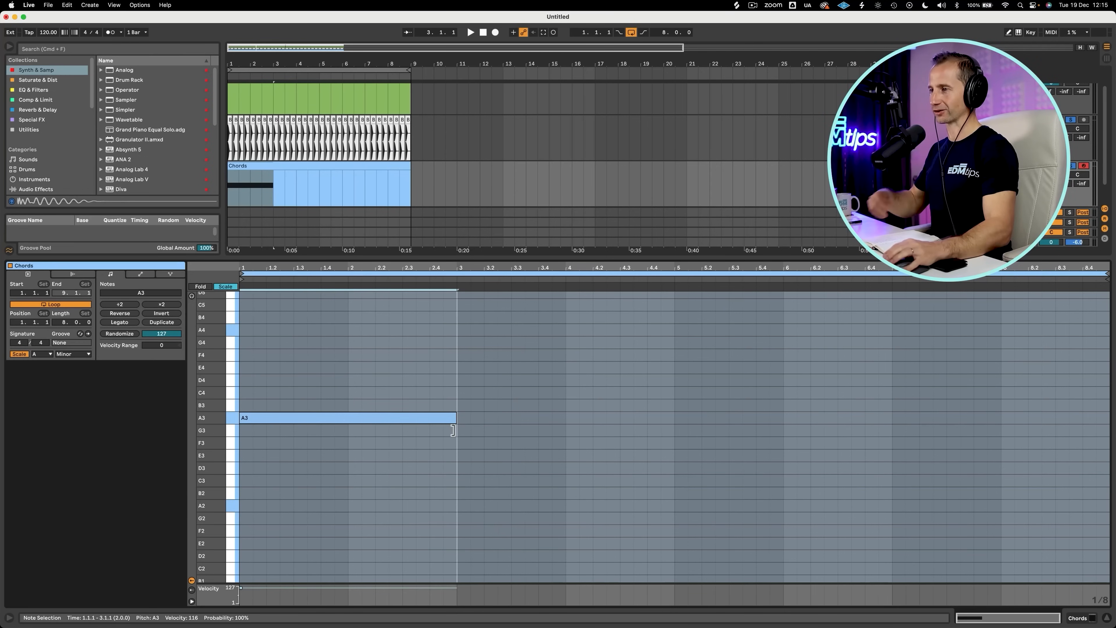
key("space")
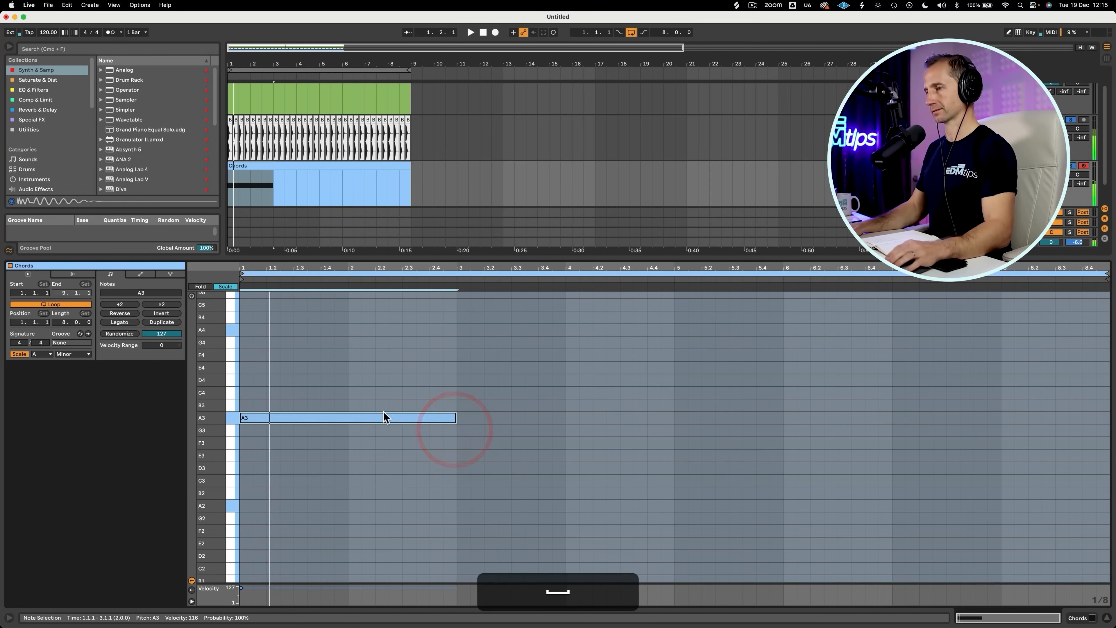
left_click(373, 419)
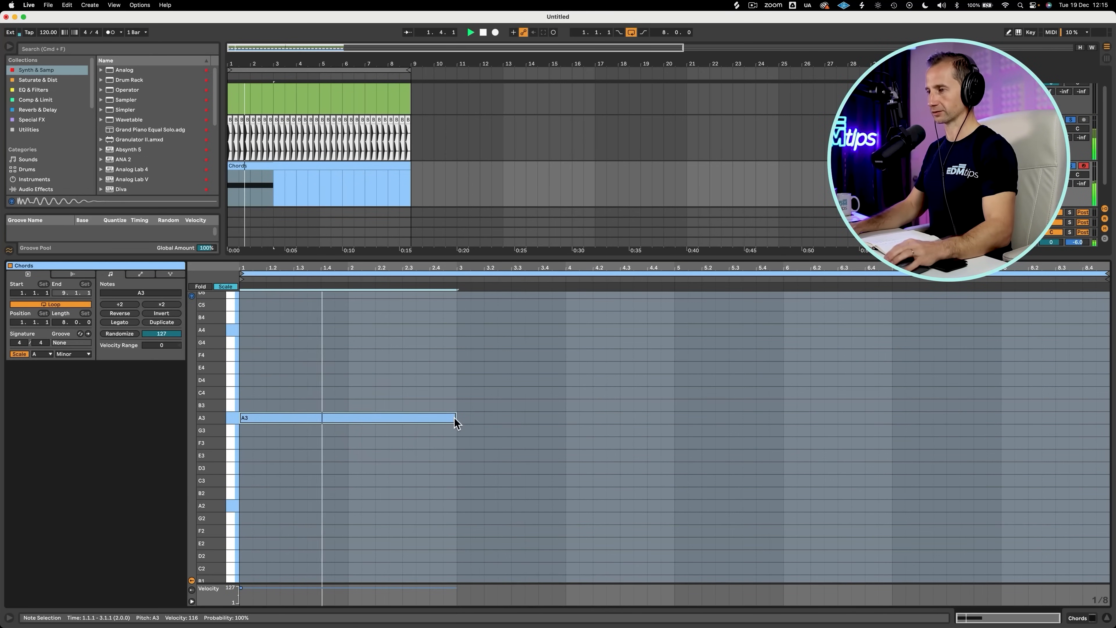
Lower the A3 note to A2 and add a G2 note from 2.4.3 to the end of bar 4, trimming A2 to meet it.
key("shift+Down")
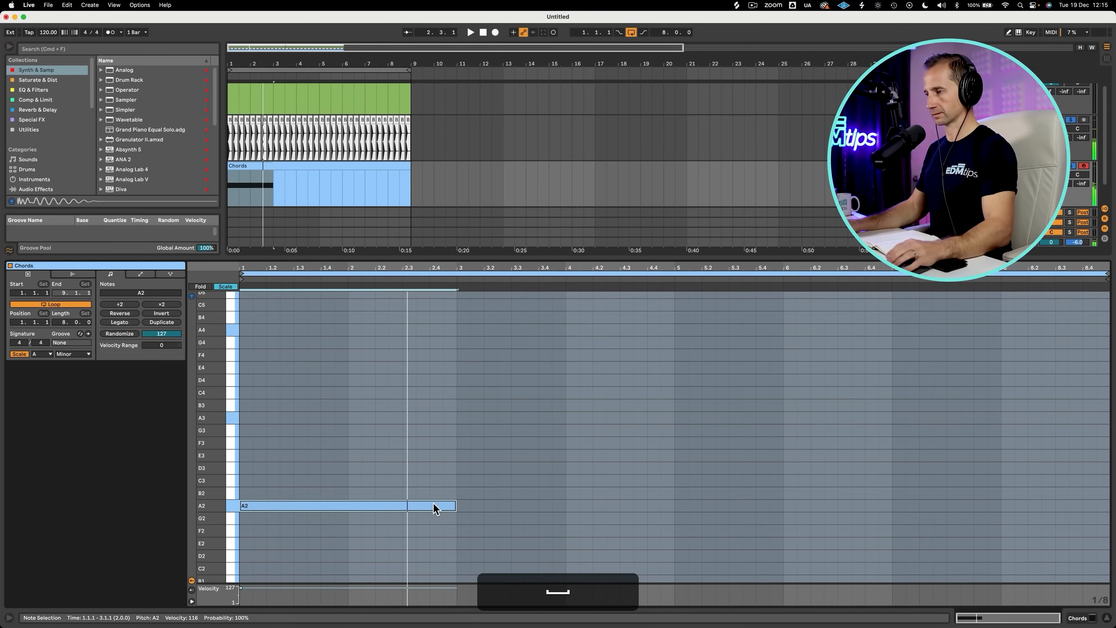
left_click_drag(439, 505, 647, 518)
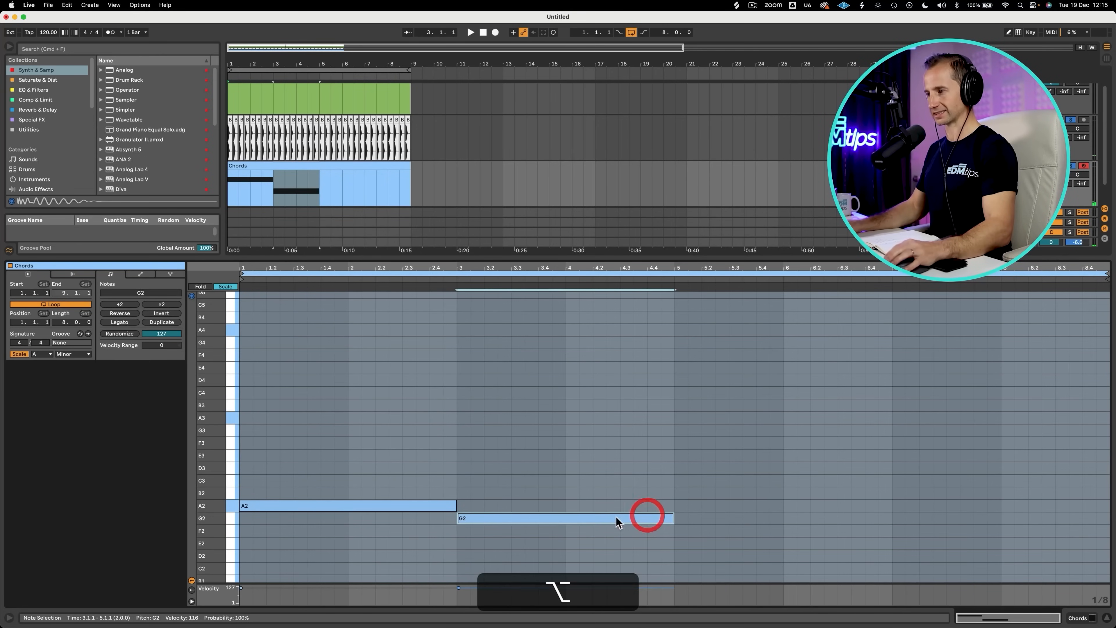
mouse_move(459, 518)
left_mouse_down()
mouse_move(443, 519)
mouse_move(448, 510)
mouse_move(445, 524)
left_mouse_up()
left_click(455, 509)
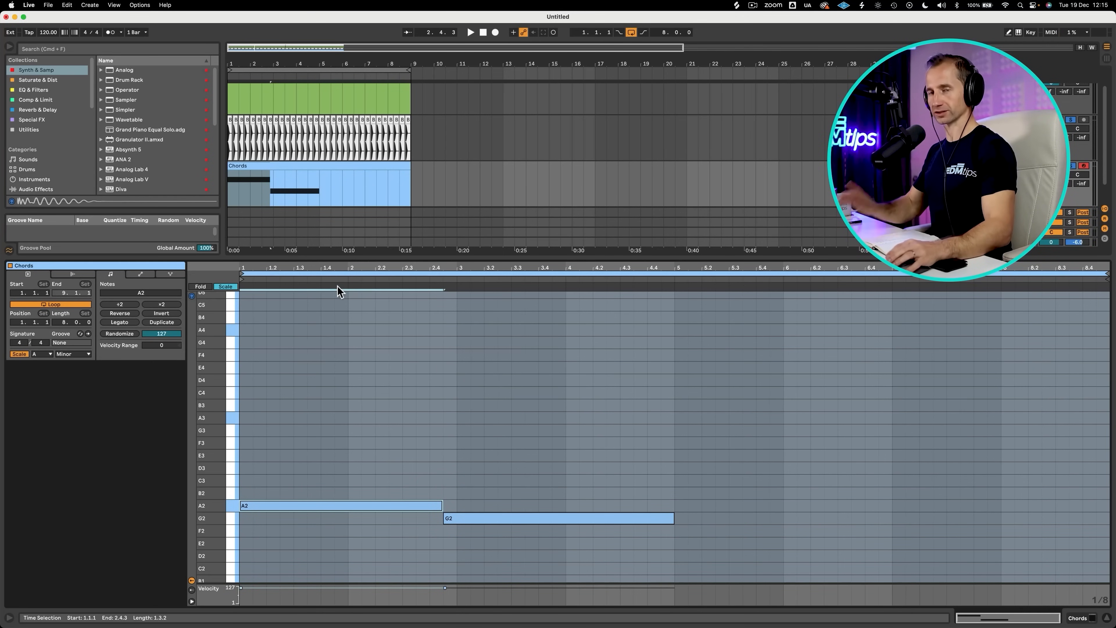
key("space")
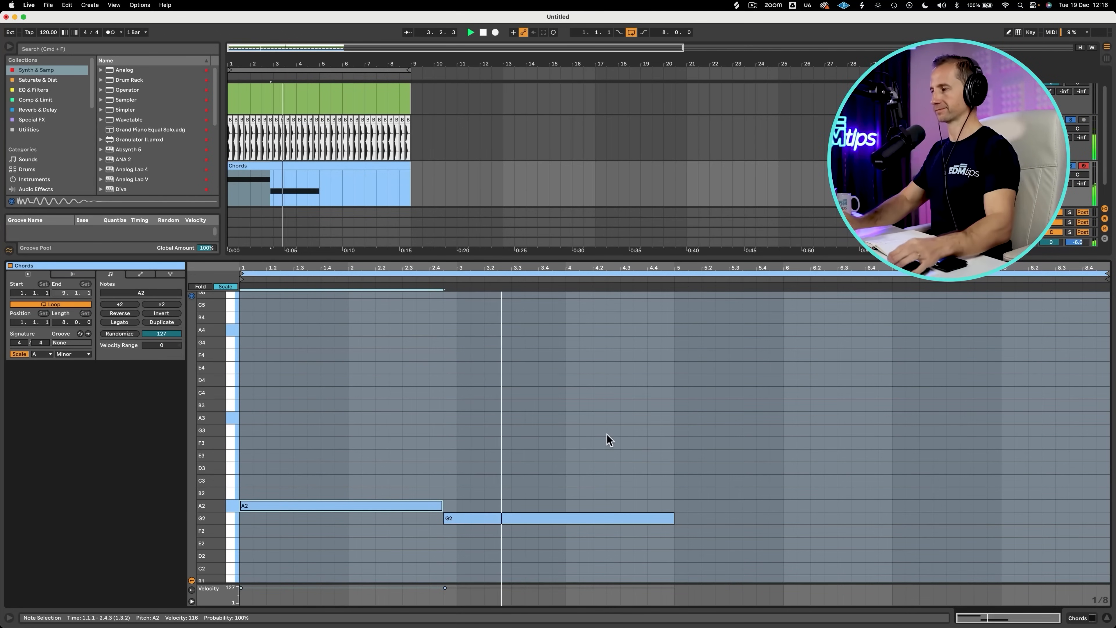
Add an E2 note from 5.1.1 to 5.2.3 and an F2 note from there to the end of bar 8.
left_click(679, 531)
key("space")
double_click(677, 531)
key("Down")
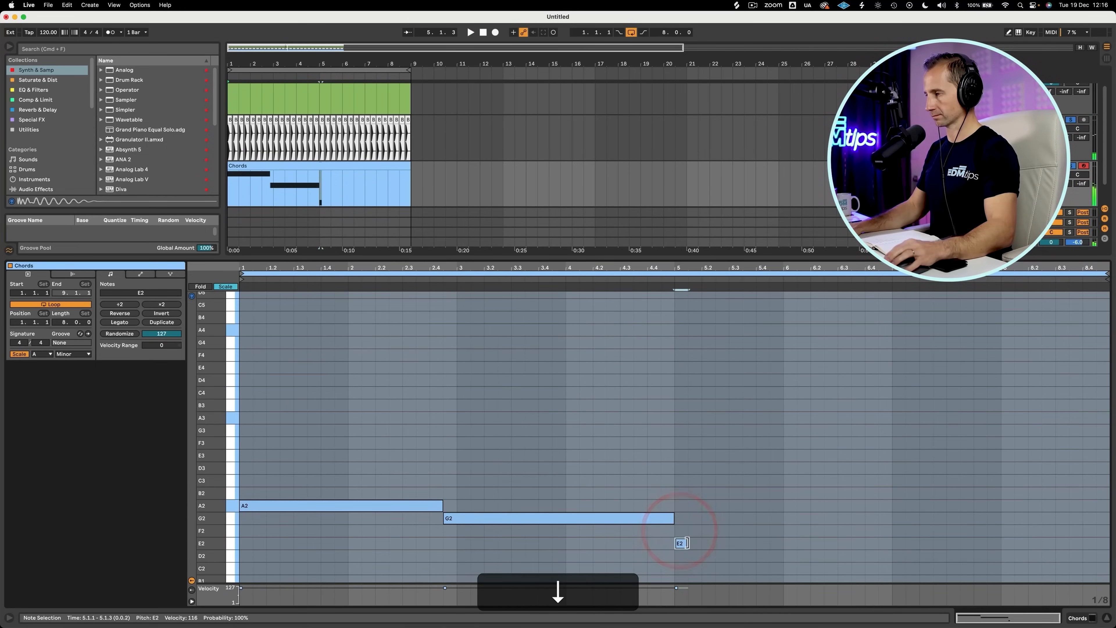
left_click_drag(706, 543, 1110, 532)
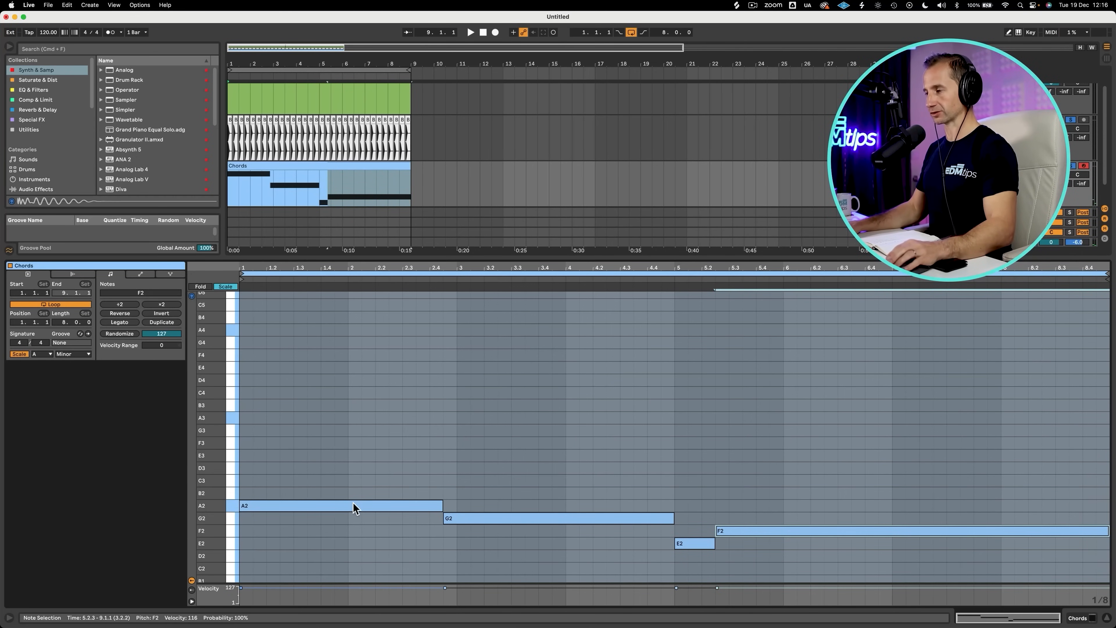
Stack C3 and E3 copies above the A2 note and B2 and D3 copies above the first G2 note, and play them.
left_click_drag(356, 508, 290, 460)
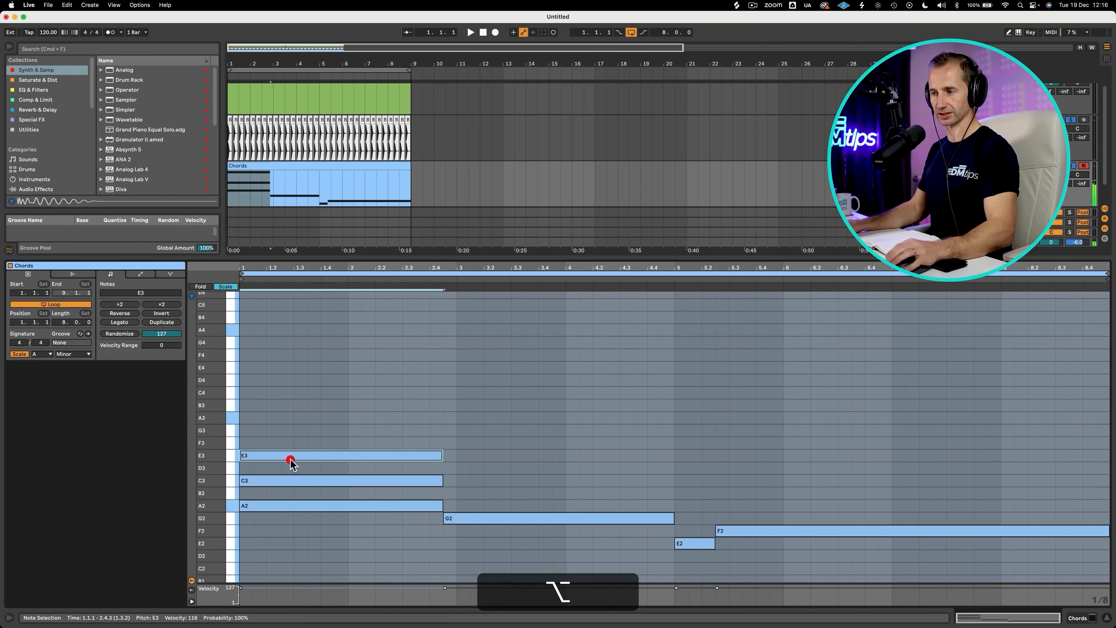
left_click(523, 520)
left_click_drag(523, 520, 520, 470)
key("space")
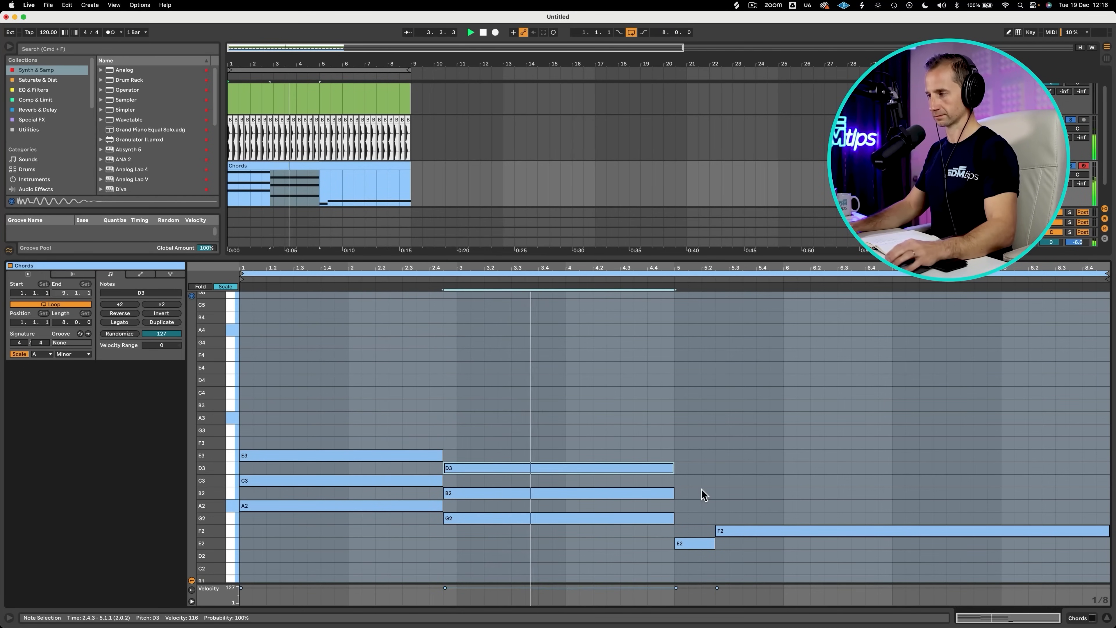
key("space")
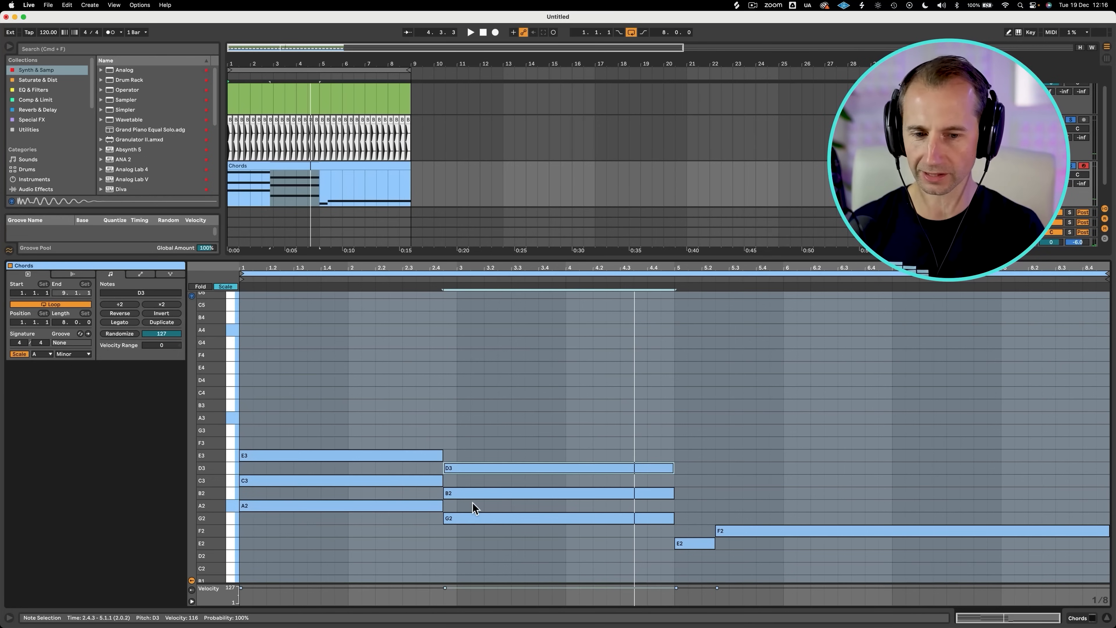
Raise the second chord's D3 to E3, drop the E3 notes of both chords an octave to E2, and play them.
left_click(471, 467)
key("Up")
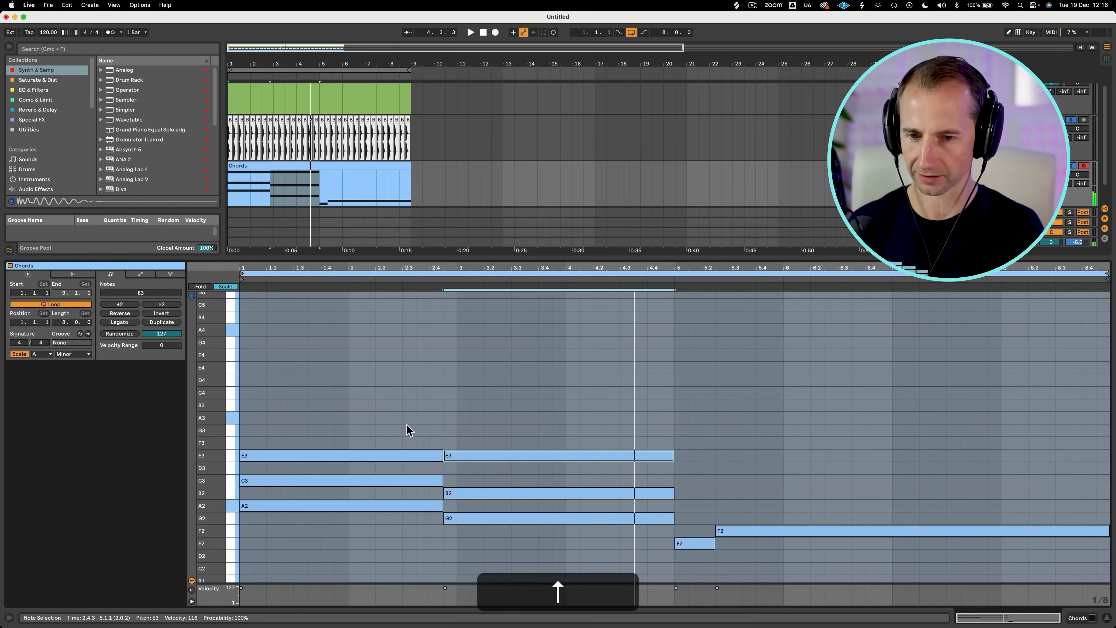
left_click_drag(385, 428, 474, 456)
key("shift")
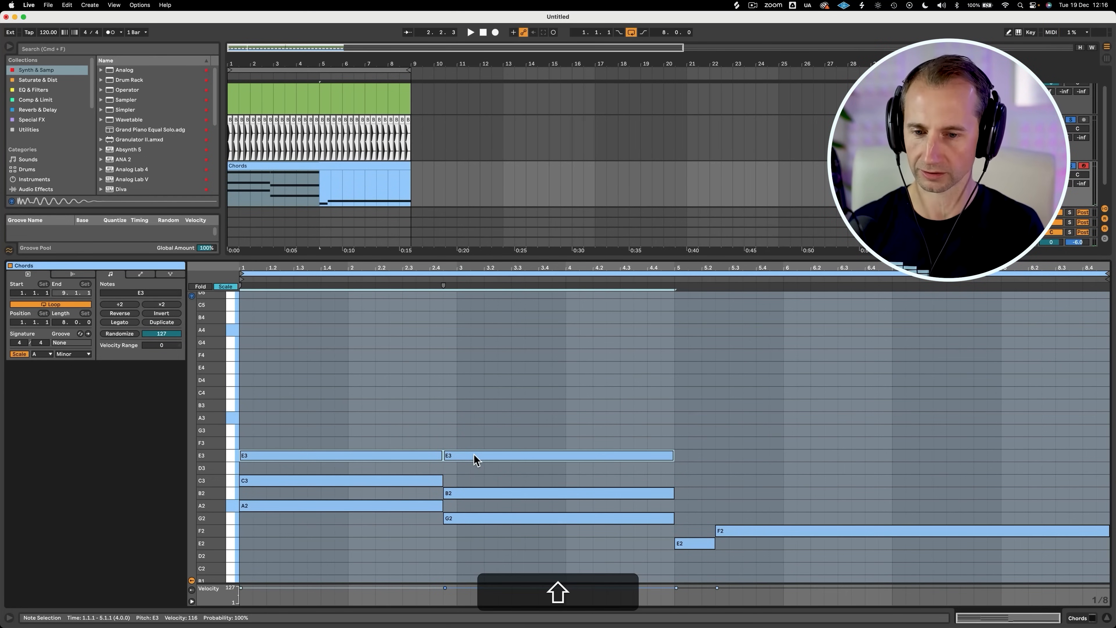
key("shift+Down")
key("space")
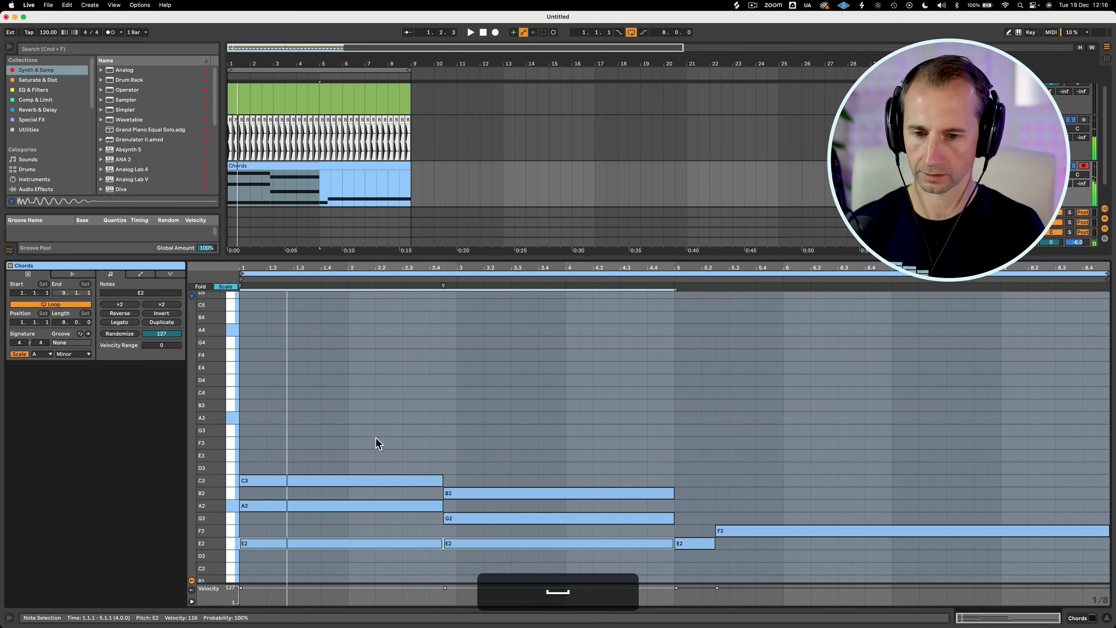
Try the two upper notes of the first two chords an octave higher, and undo the transposition.
left_click_drag(376, 437, 502, 514)
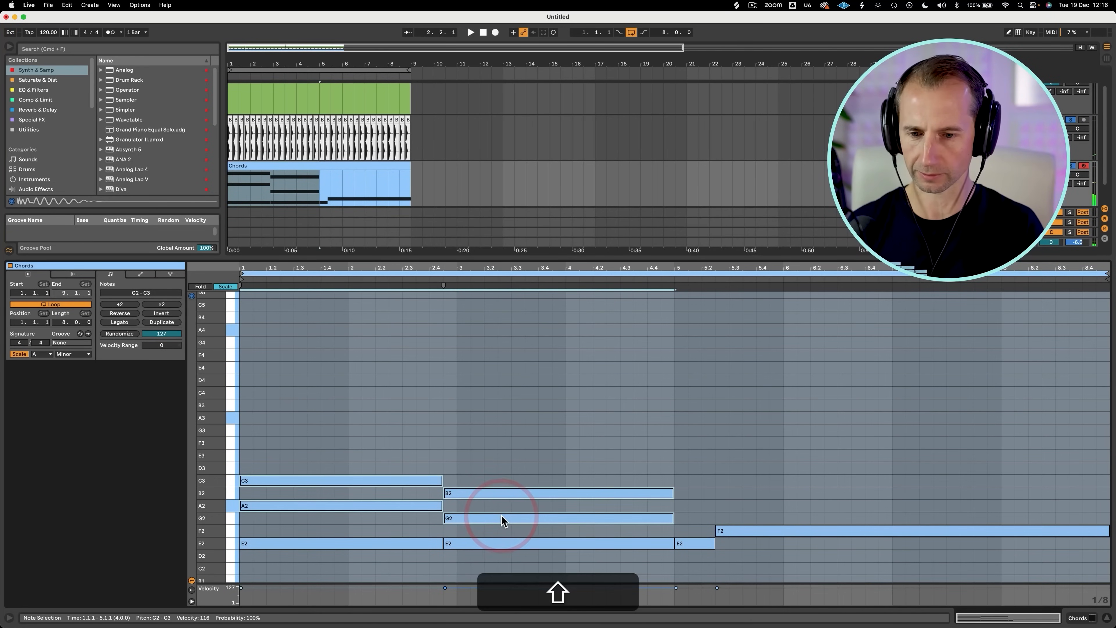
key("shift+Up")
key("space")
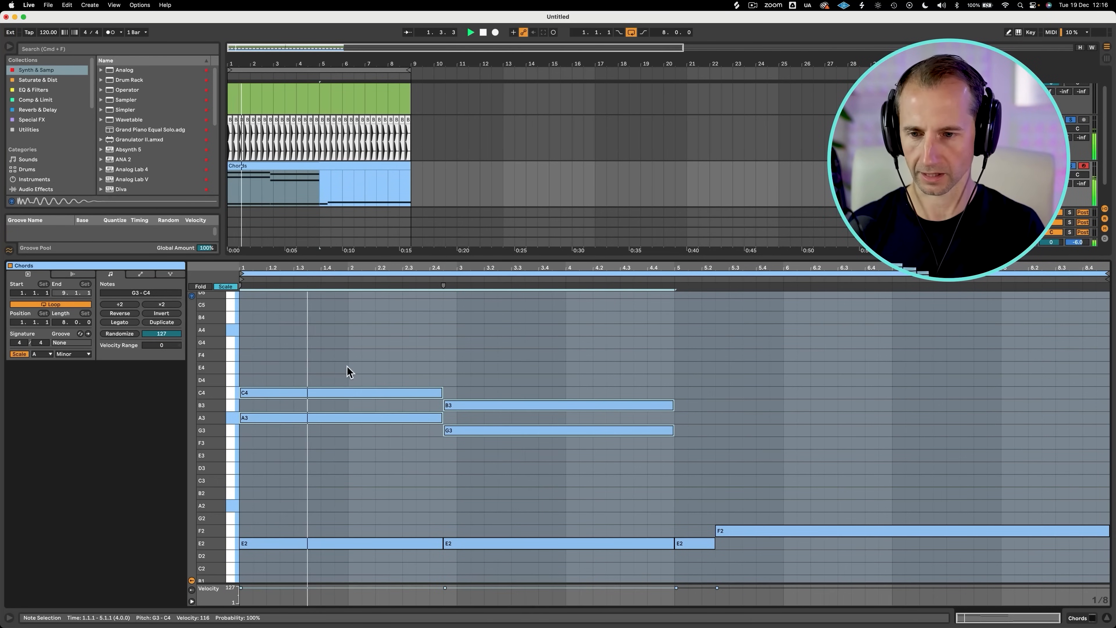
key("cmd+z")
key("space")
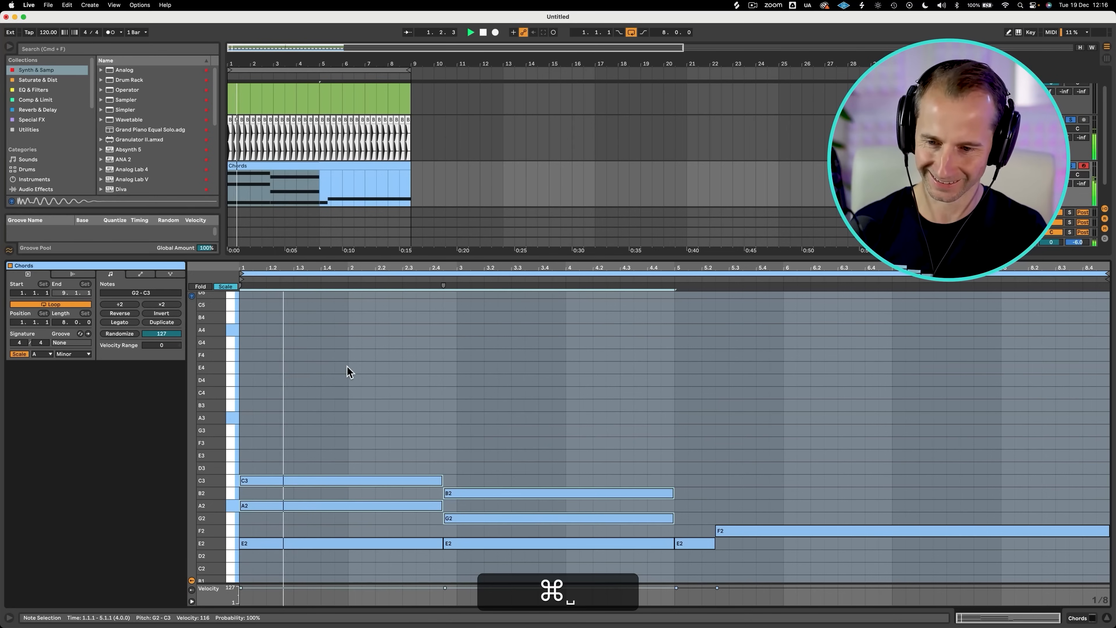
Add a G2 above the short E2 in bar 5 and A2 and C3 notes above the final F2, matching their lengths.
left_click(532, 453)
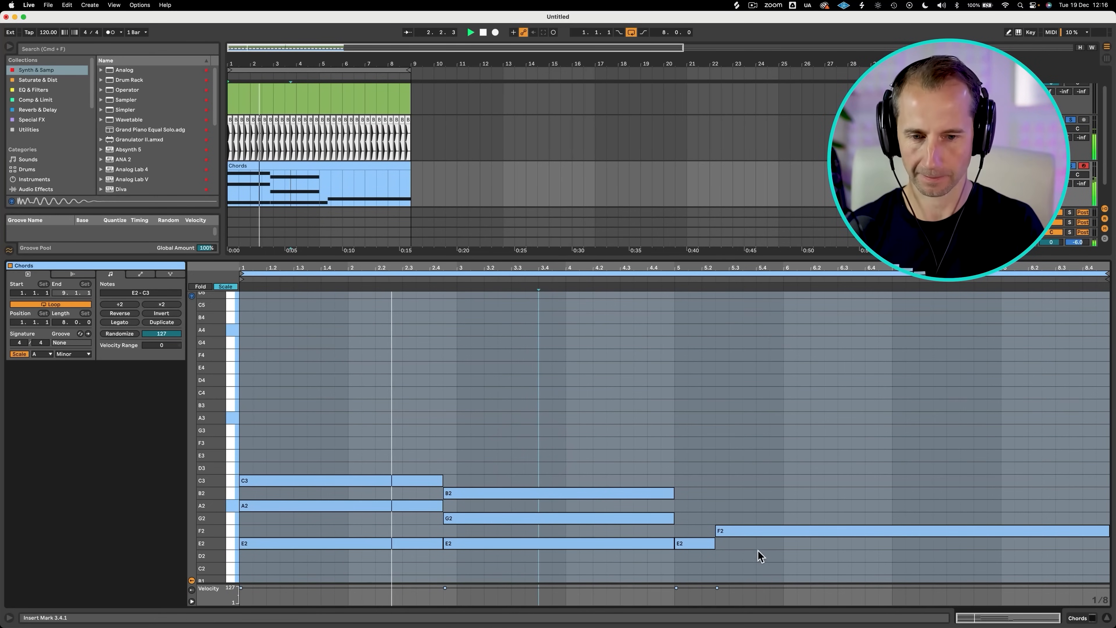
key("space")
double_click(681, 519)
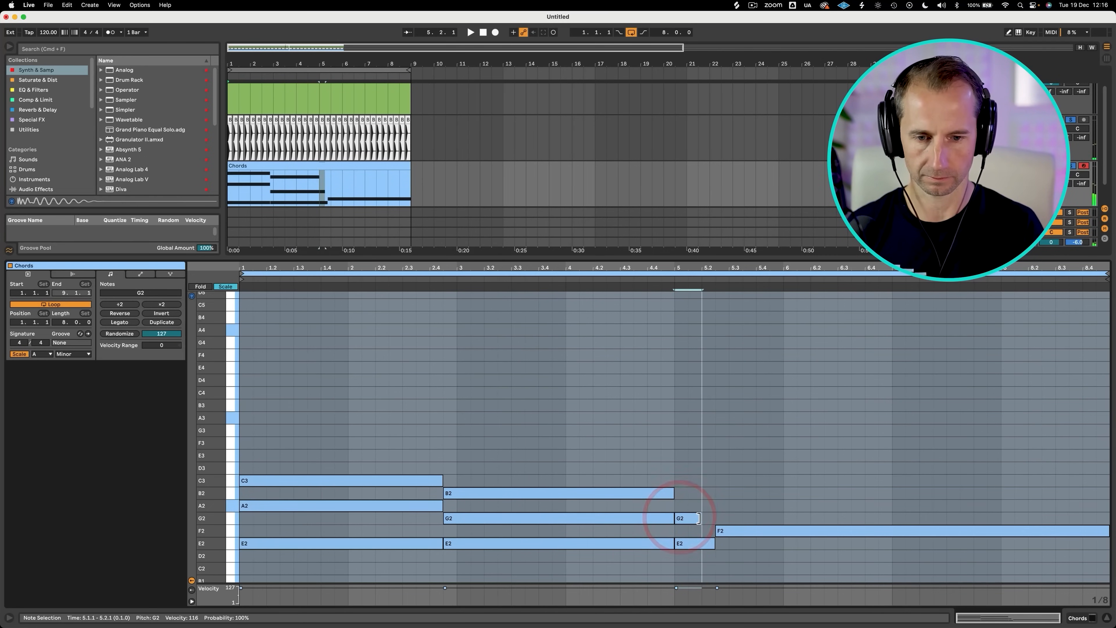
left_click_drag(705, 517, 747, 504)
left_click_drag(747, 503, 1101, 475)
left_click(753, 507, "shift")
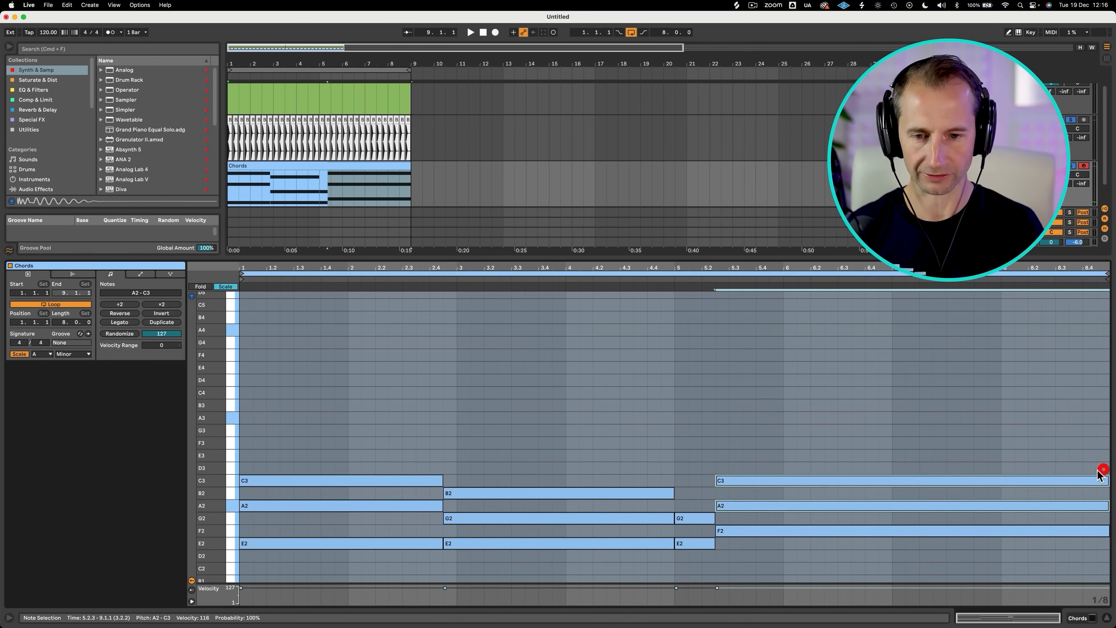
Raise all notes of the Chords clip by one octave and play the progression with the kick.
key("shift+Tab")
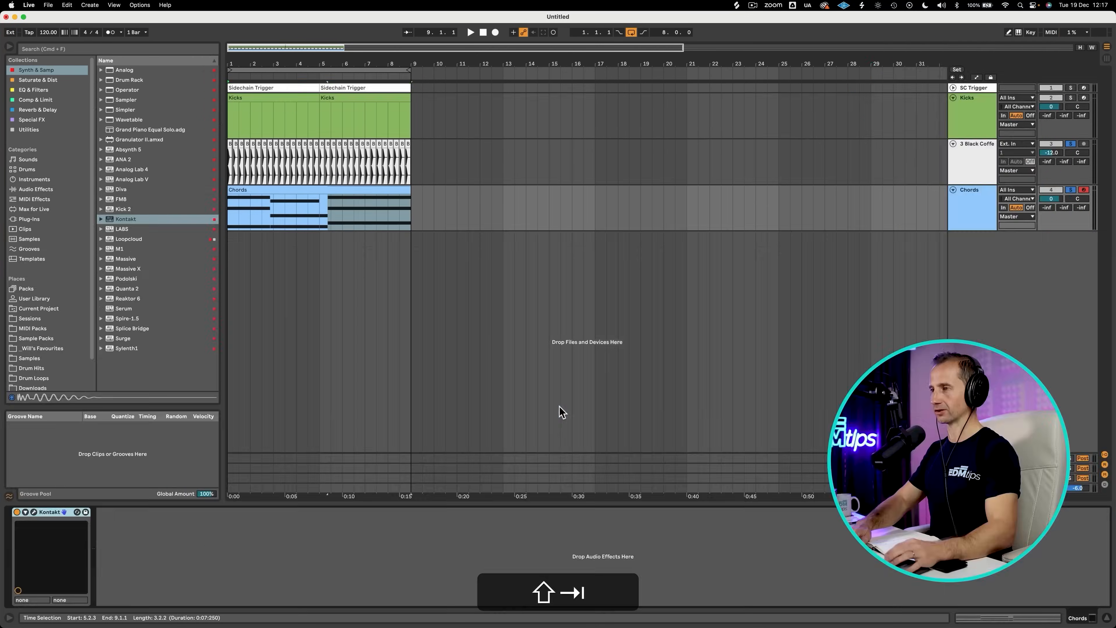
key("space")
key("space")
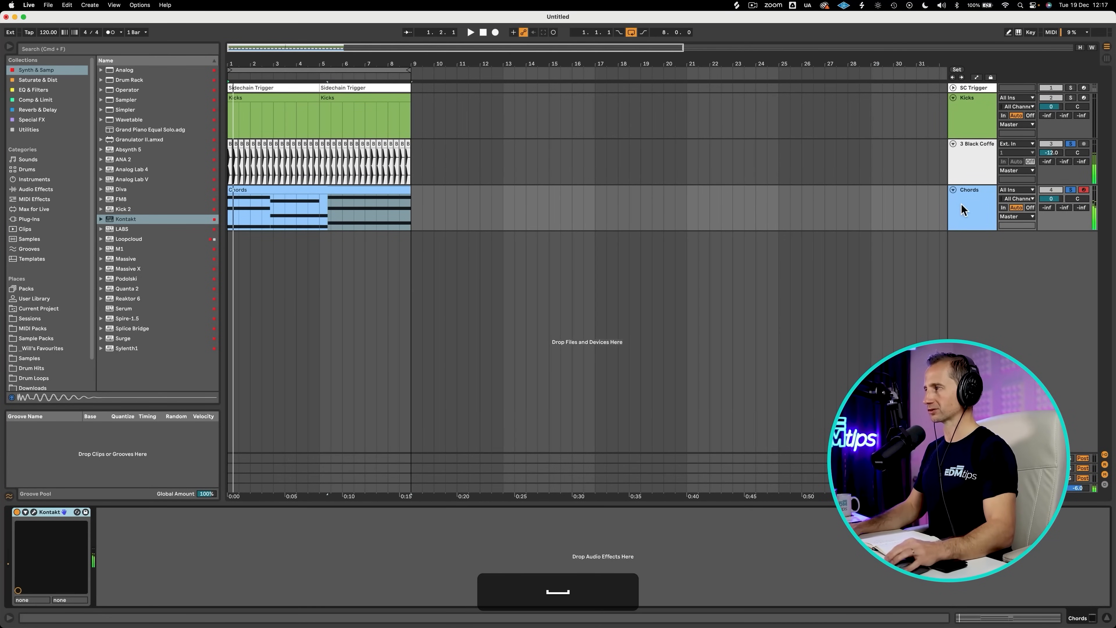
left_click(965, 209)
double_click(241, 224)
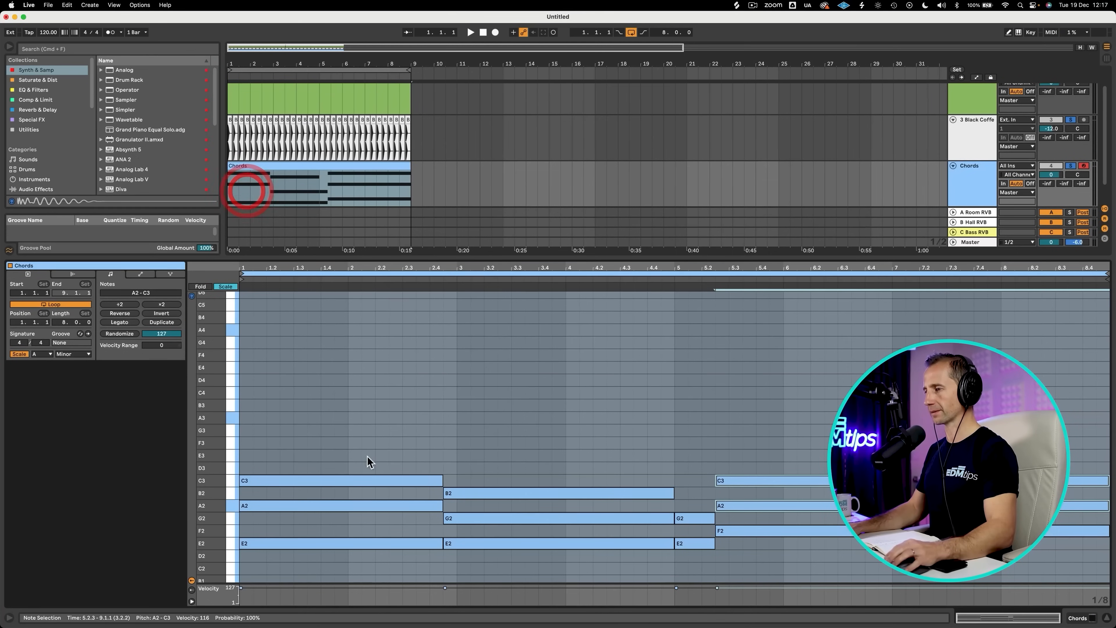
left_click_drag(342, 531, 432, 531)
left_click(741, 560)
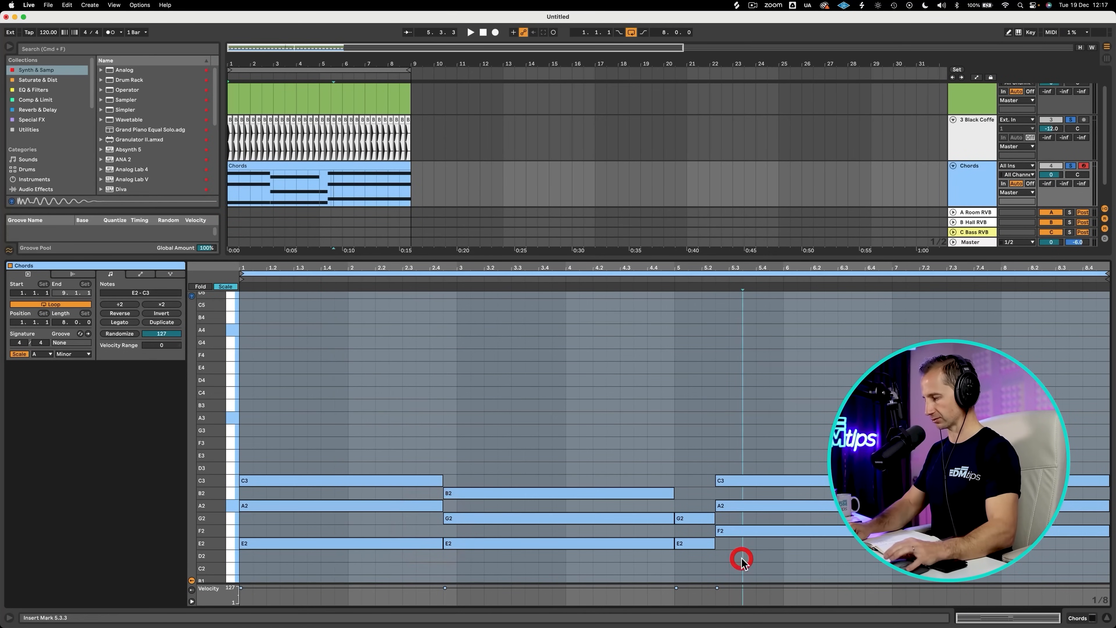
key("super+a")
key("shift+super+Up")
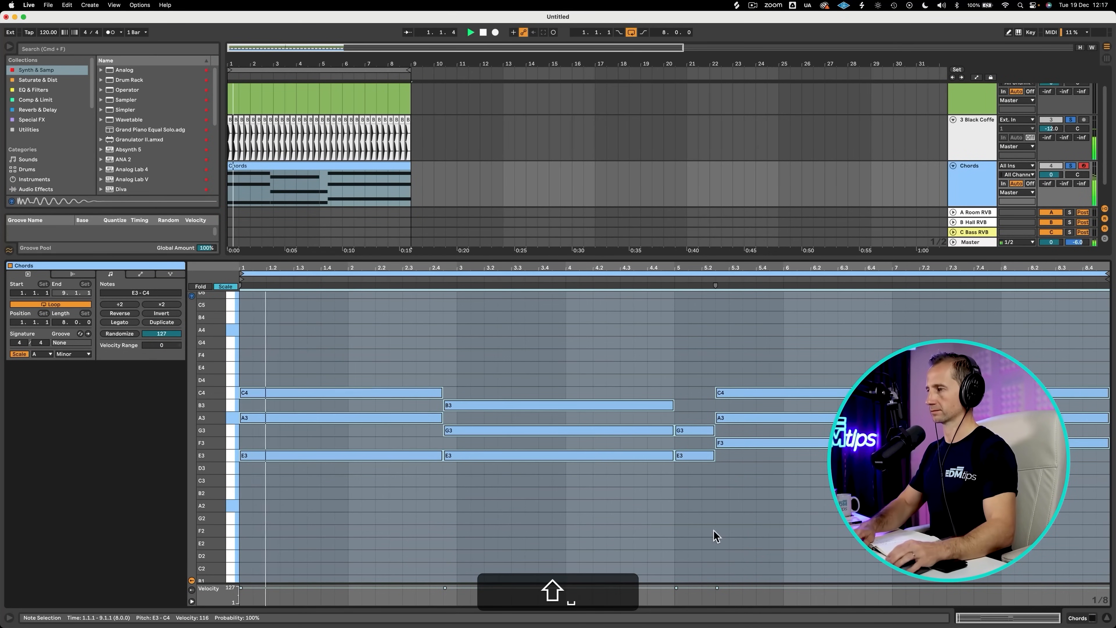
Lower the Chords track volume to -7.8 dB while the progression plays.
key("shift+Tab")
left_click_drag(1052, 200, 1051, 229)
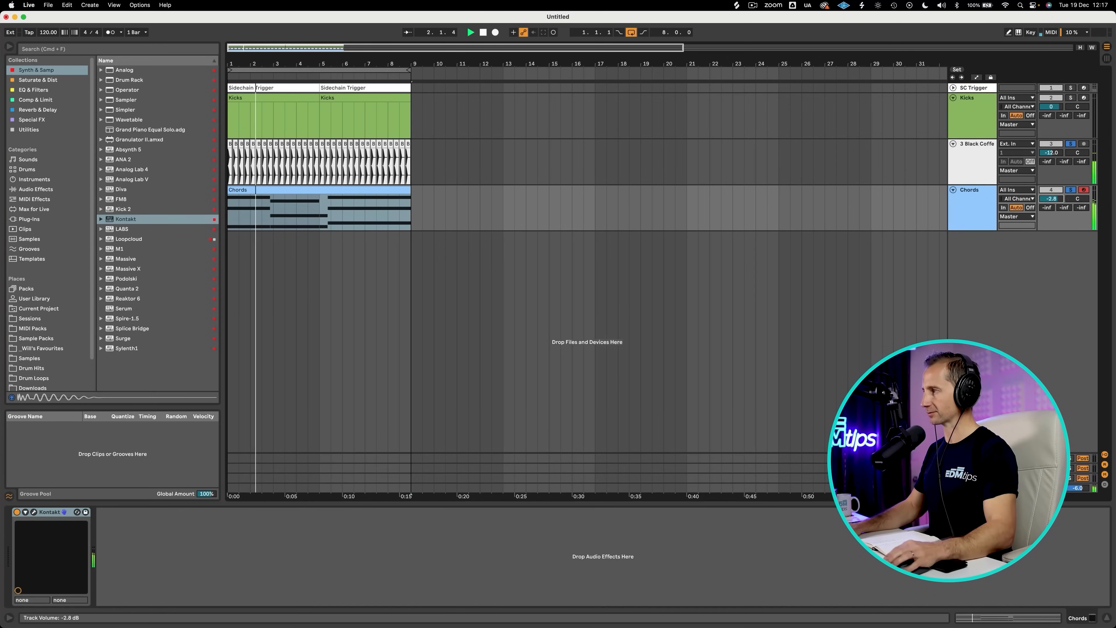
left_click(966, 200)
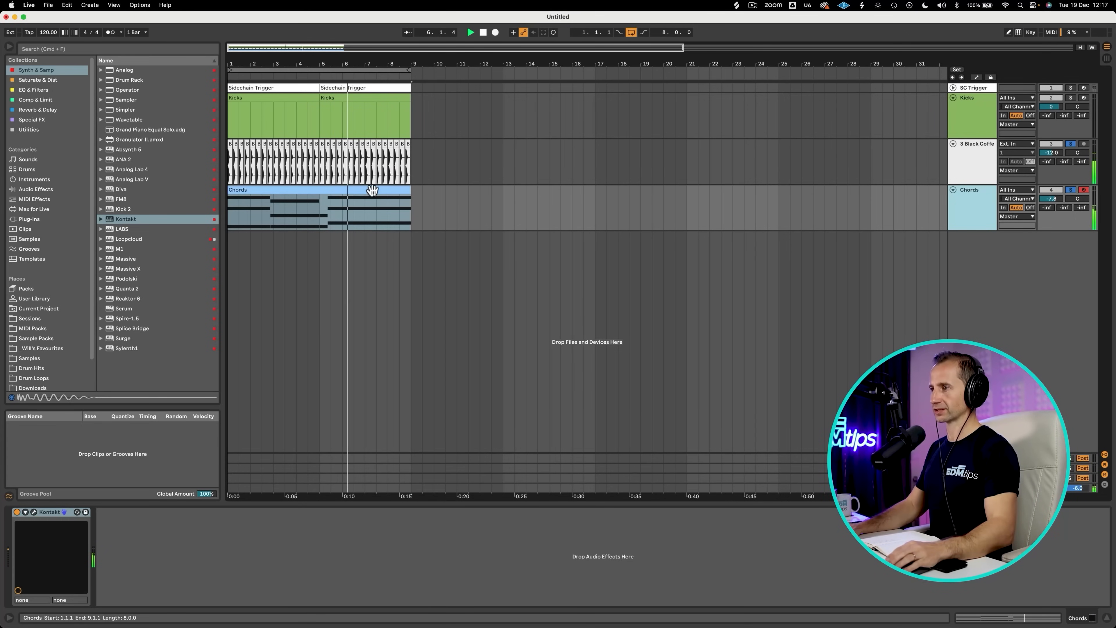
Stop playback and examine the notes of the final and first chords in the Chords clip.
double_click(382, 196)
key("space")
left_click(770, 495)
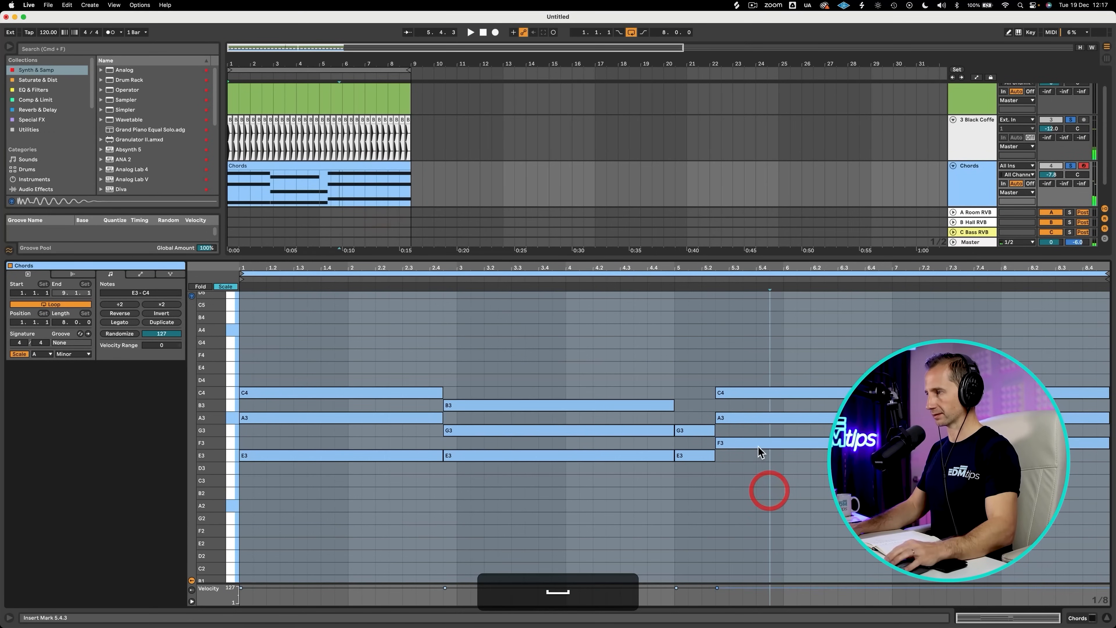
left_click(744, 395)
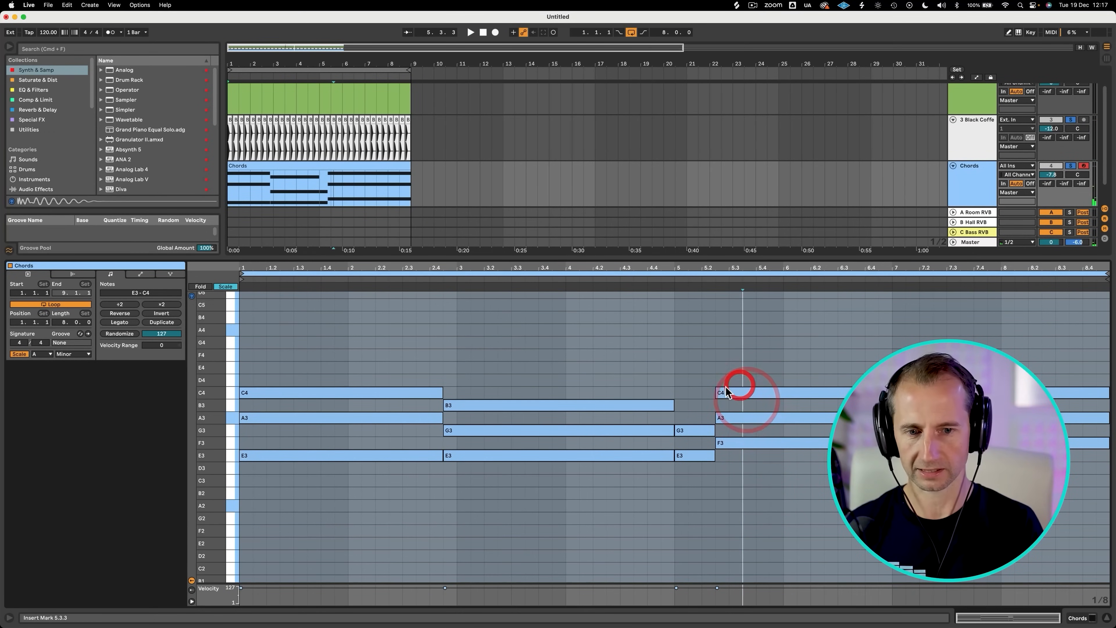
left_click_drag(752, 486, 760, 319)
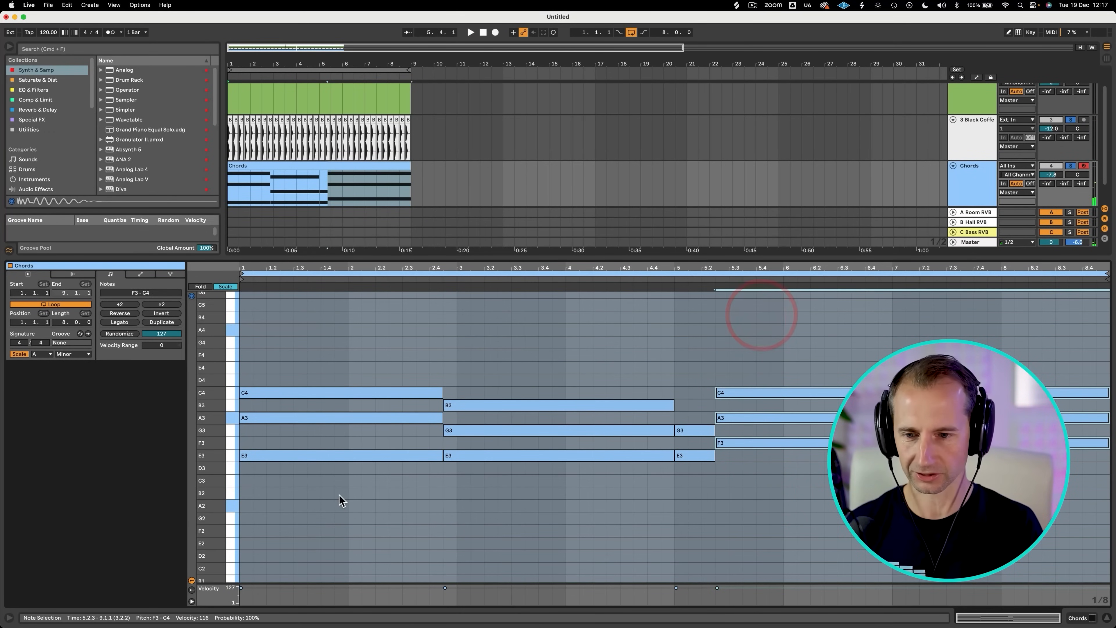
left_click_drag(283, 486, 303, 295)
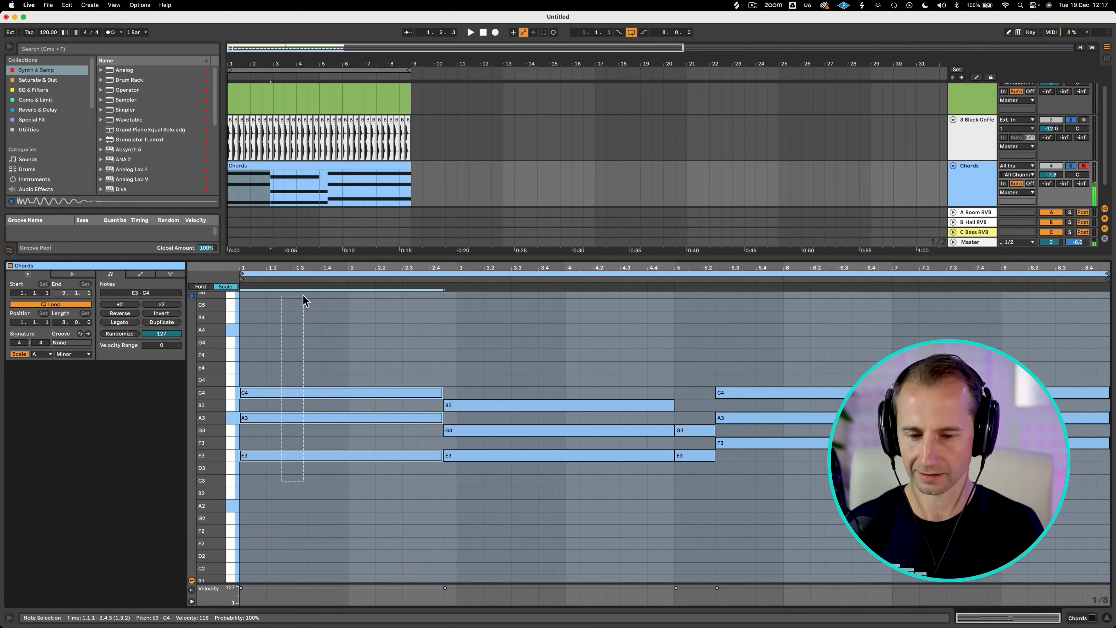
Rename the Black Coffee kick audio track to Kick.
key("shift+Tab")
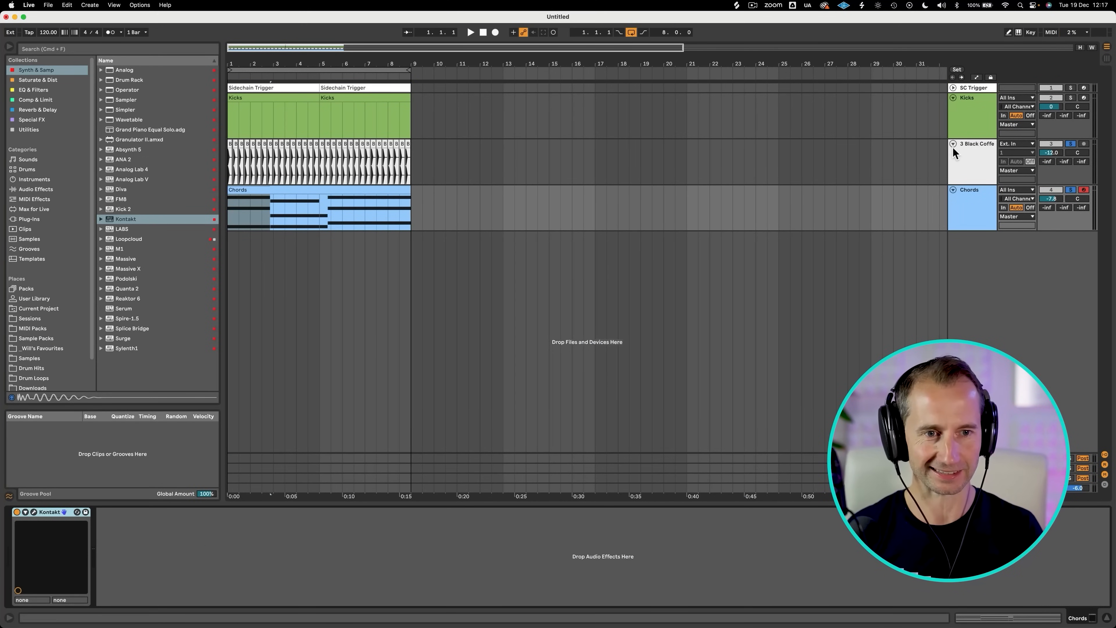
left_click(962, 159)
key("cmd+r")
type("K")
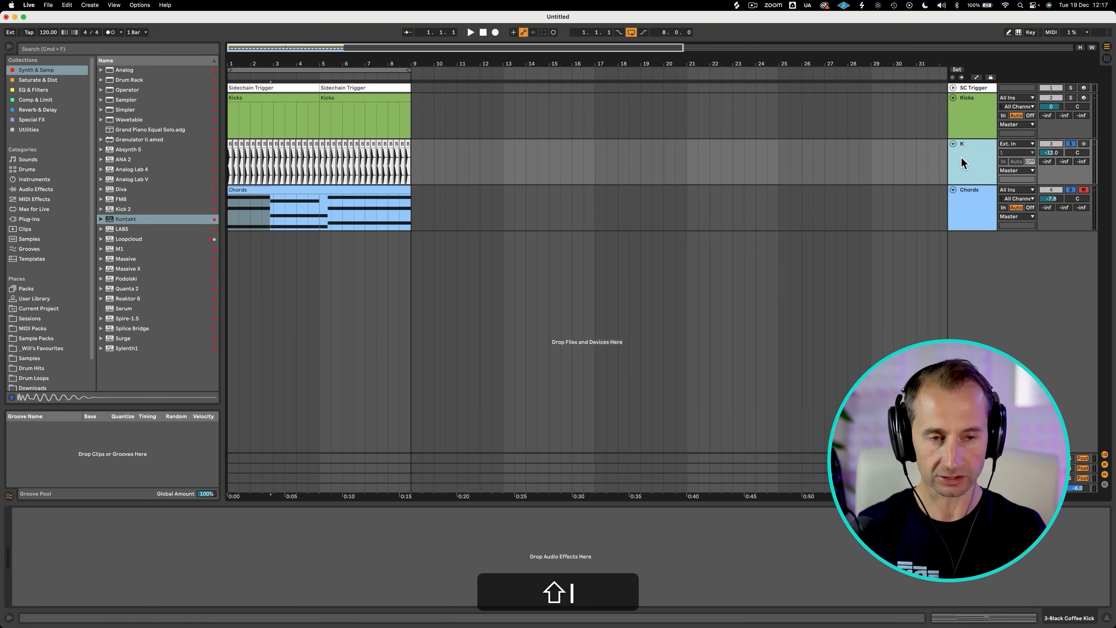
type("ick")
key("Return")
Colour the Kick track green and apply that track colour to its clips.
right_click(962, 159)
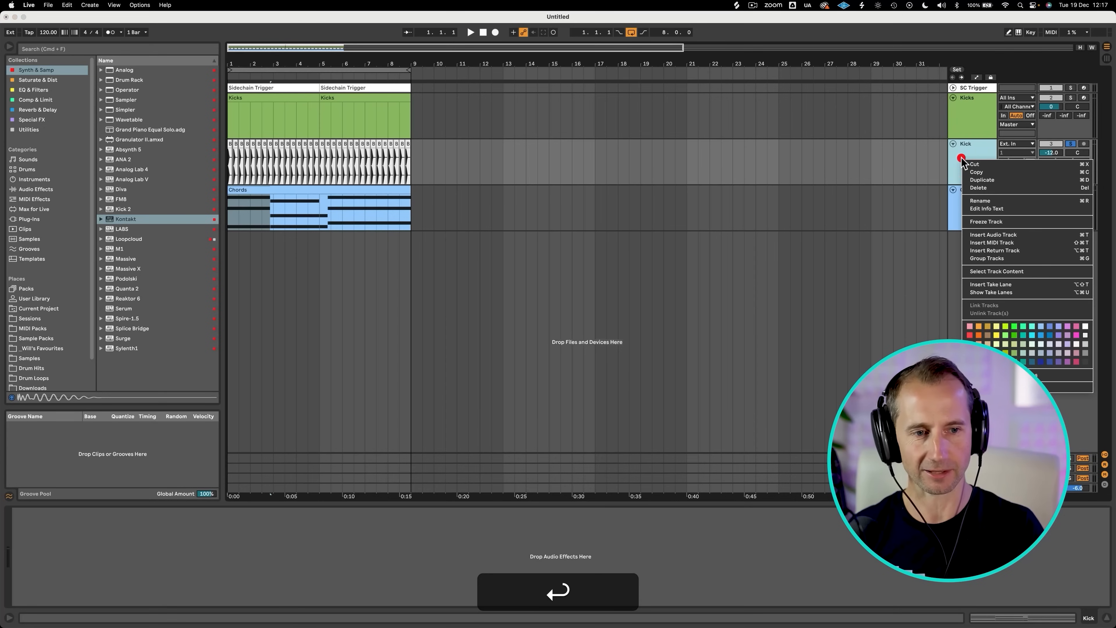
left_click(1012, 351)
right_click(972, 170)
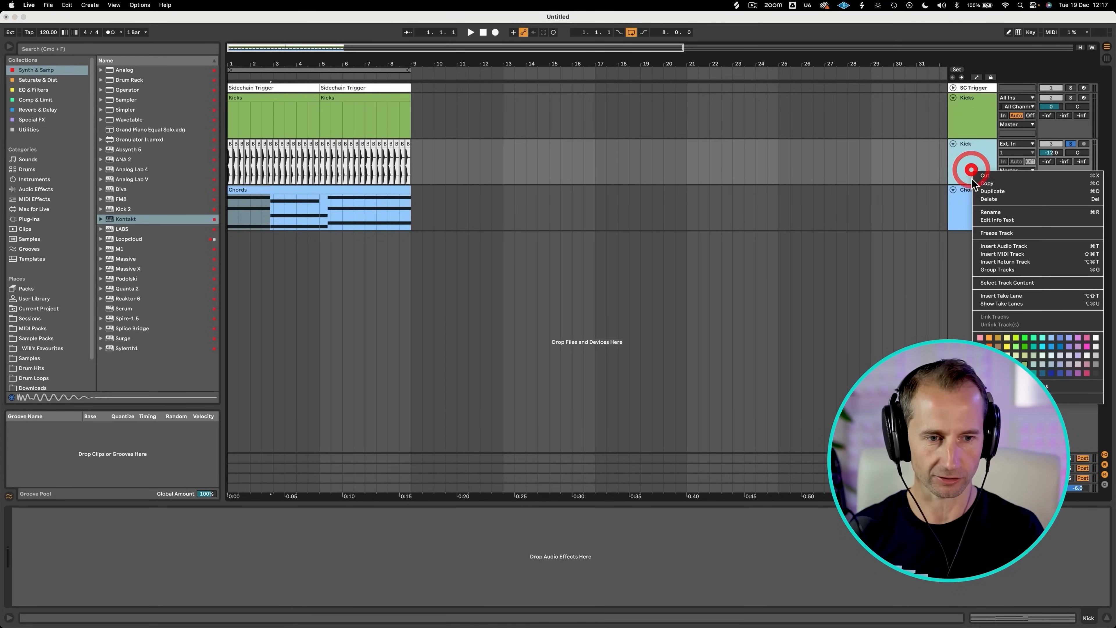
left_click(965, 170)
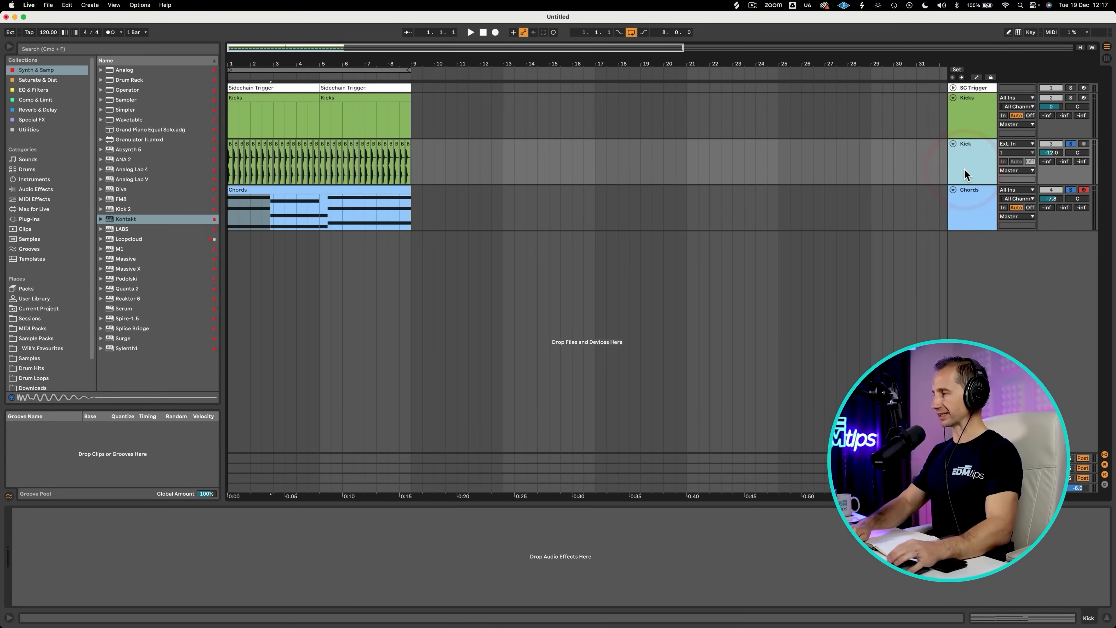
Insert a MIDI track named Low Perc below the Kick track and colour it green.
key("shift+super+t")
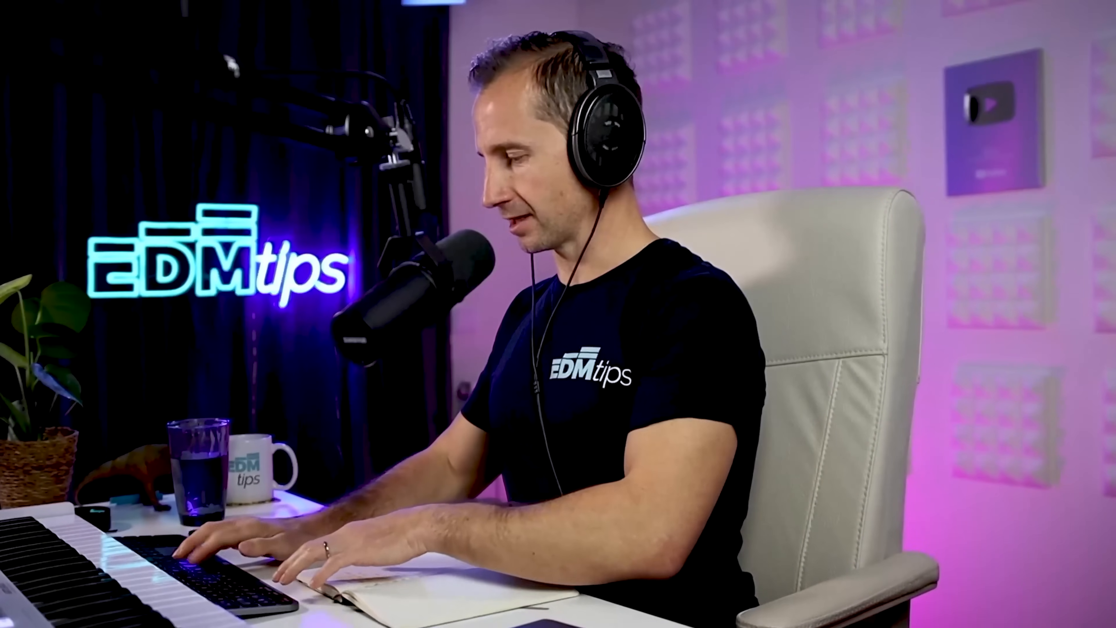
key("w")
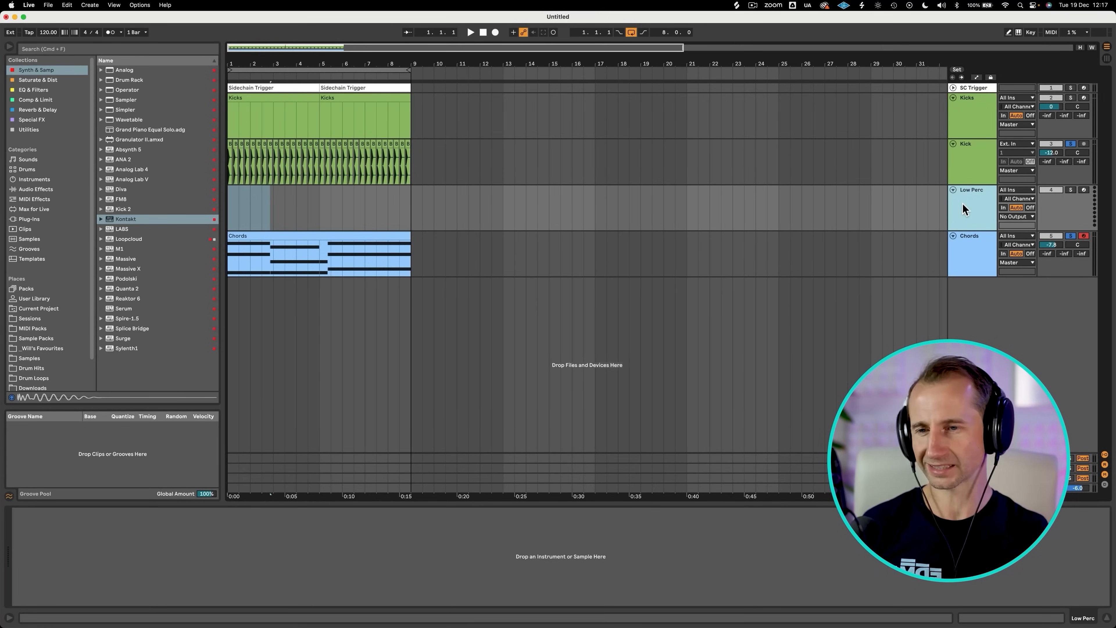
right_click(963, 203)
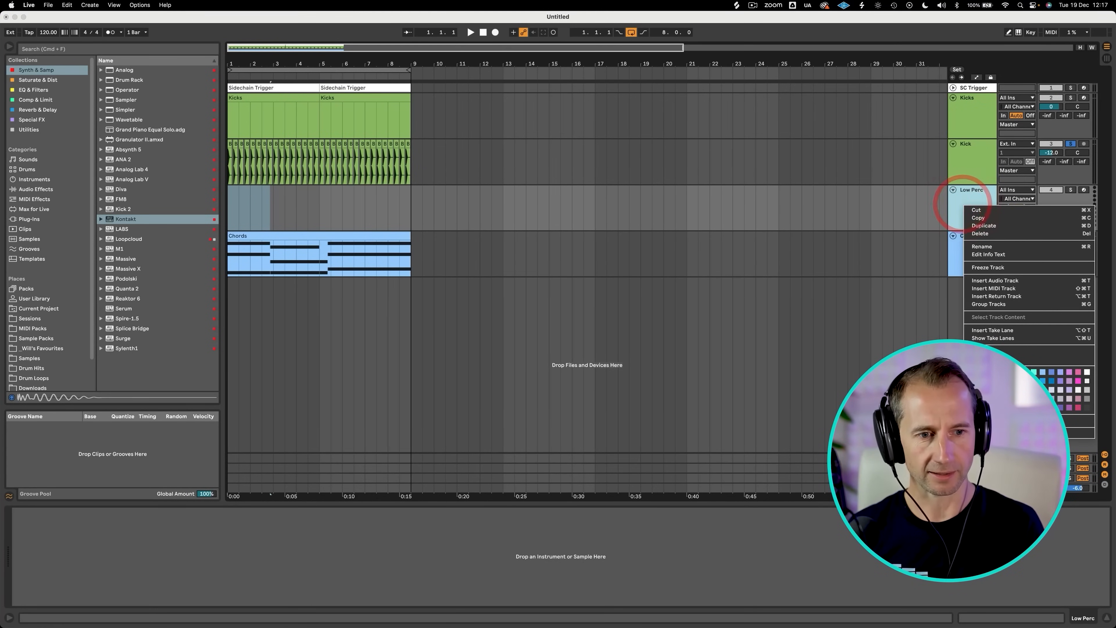
left_click(1017, 399)
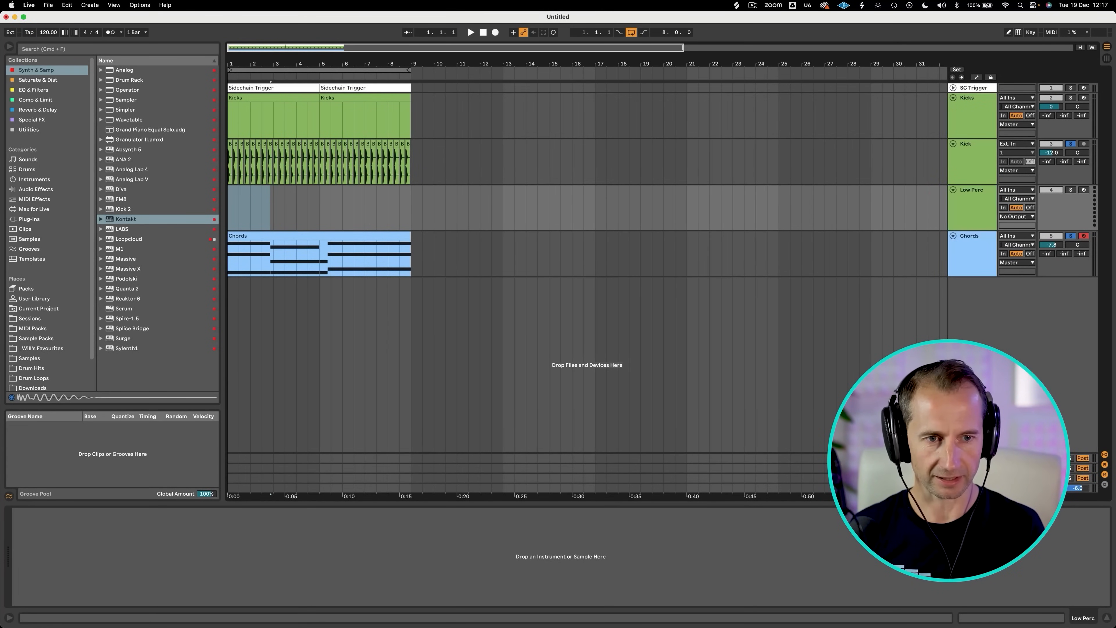
left_click(975, 202)
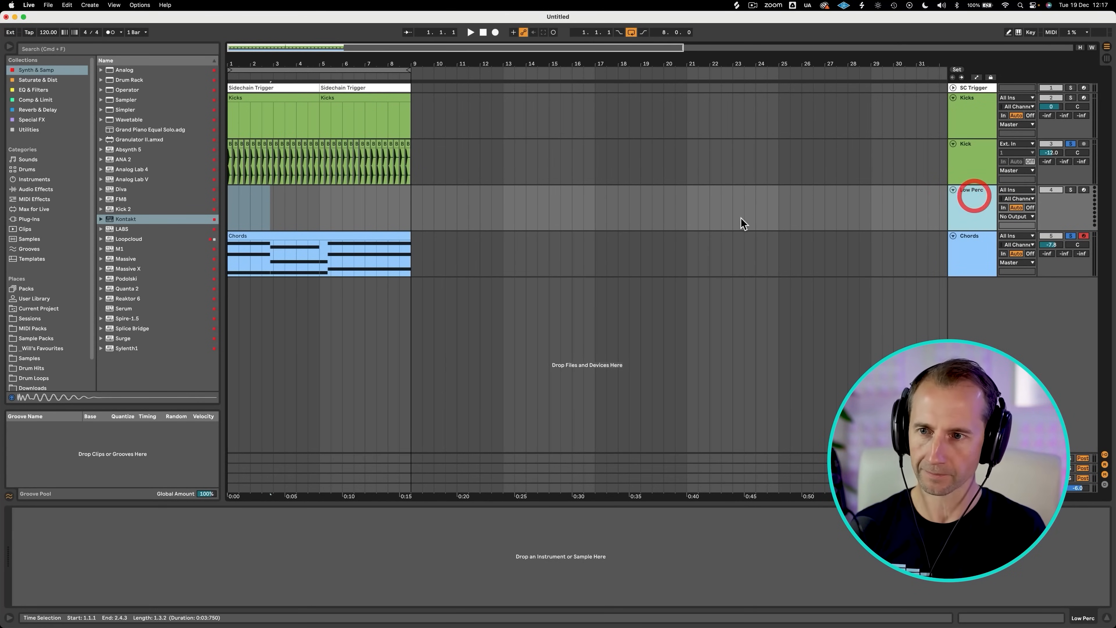
Load Serum onto the Low Perc track and solo the track.
left_click(36, 73)
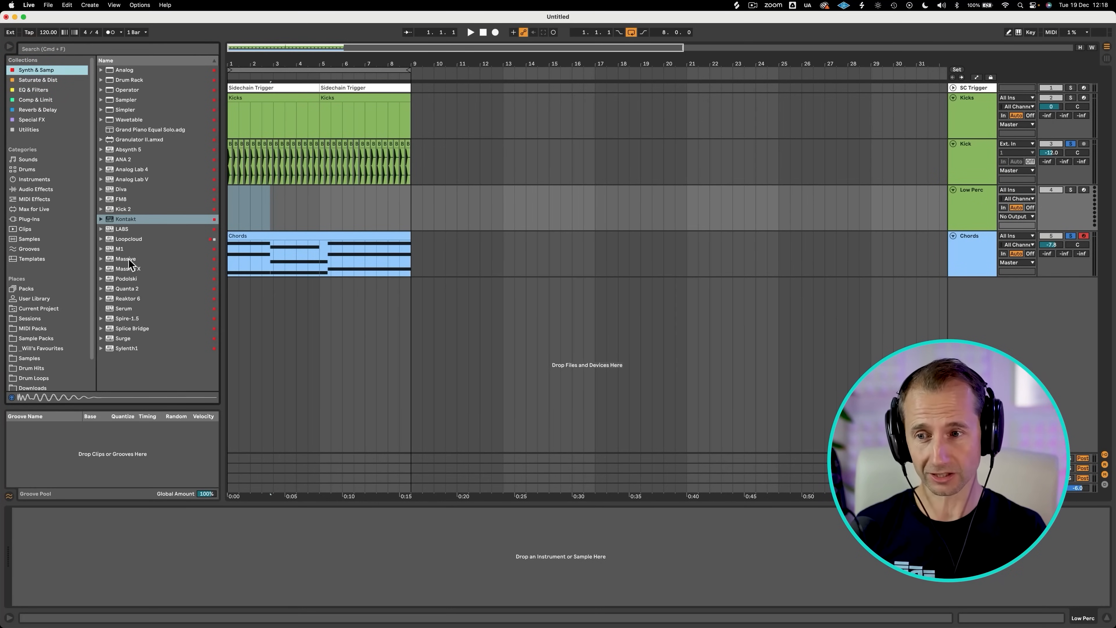
left_click_drag(124, 310, 242, 210)
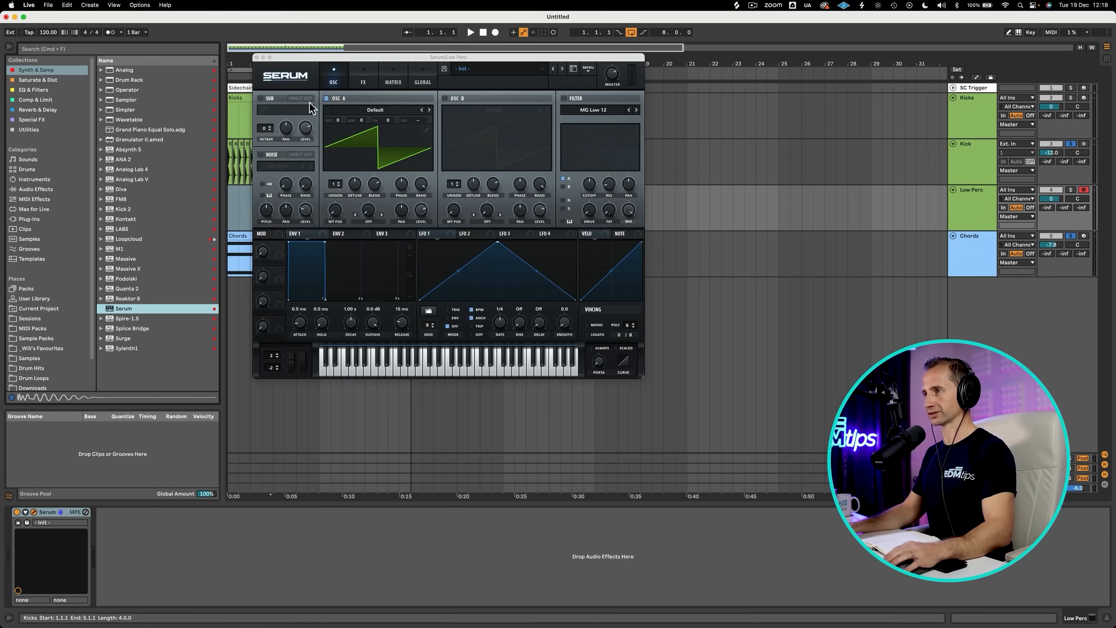
left_click_drag(308, 54, 417, 134)
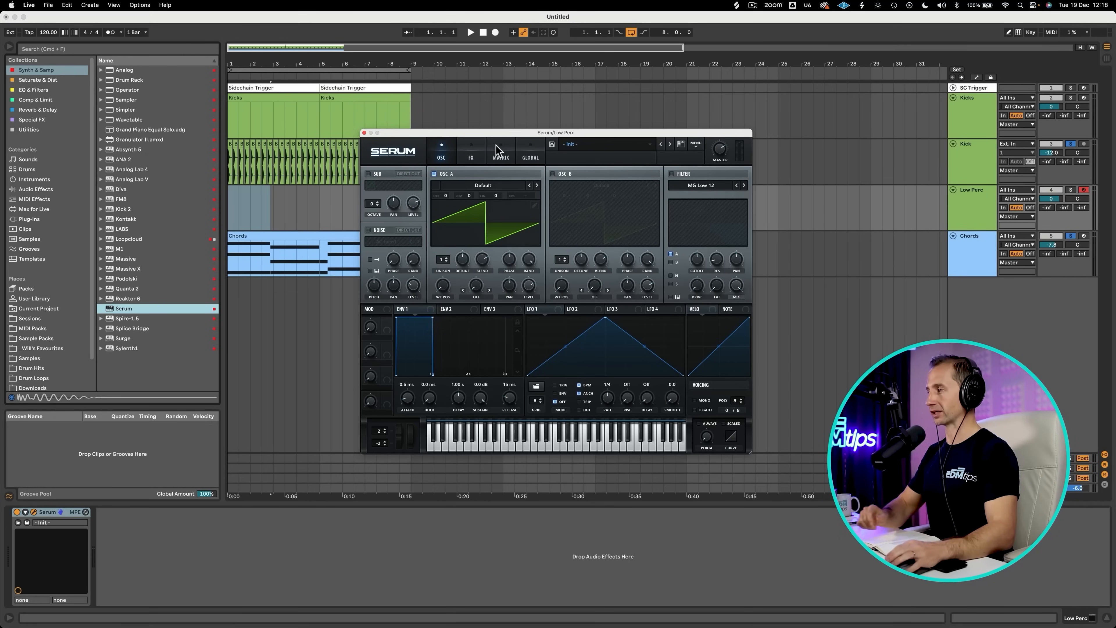
left_click(1070, 189)
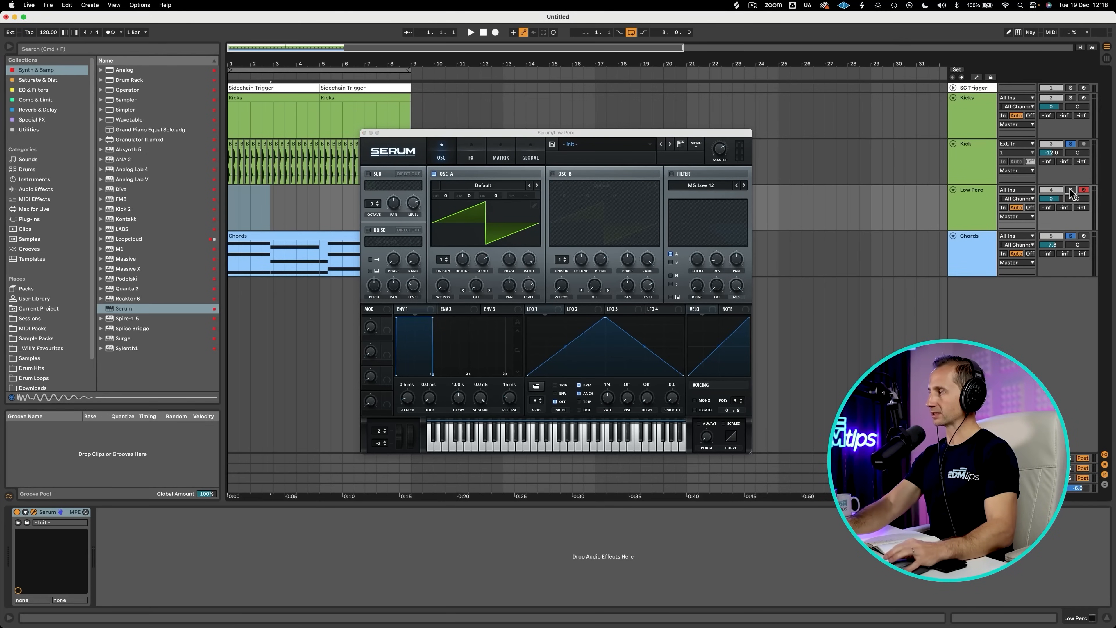
left_click(978, 216)
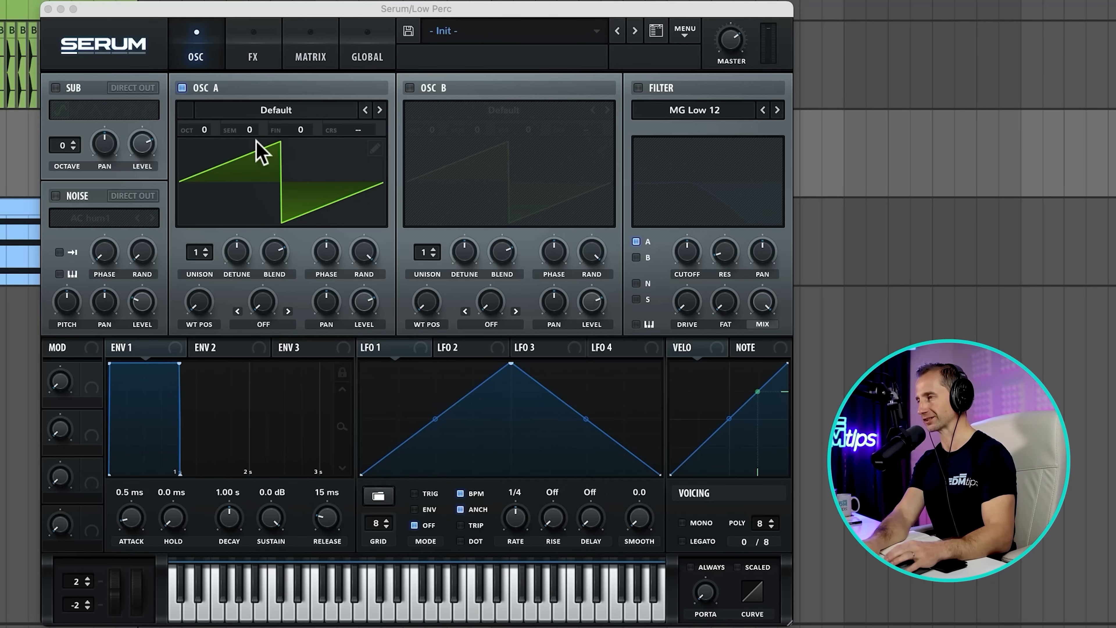
Turn off Serum's oscillator A and enable the sine sub oscillator at octave -1.
left_click(182, 89)
left_click(56, 88)
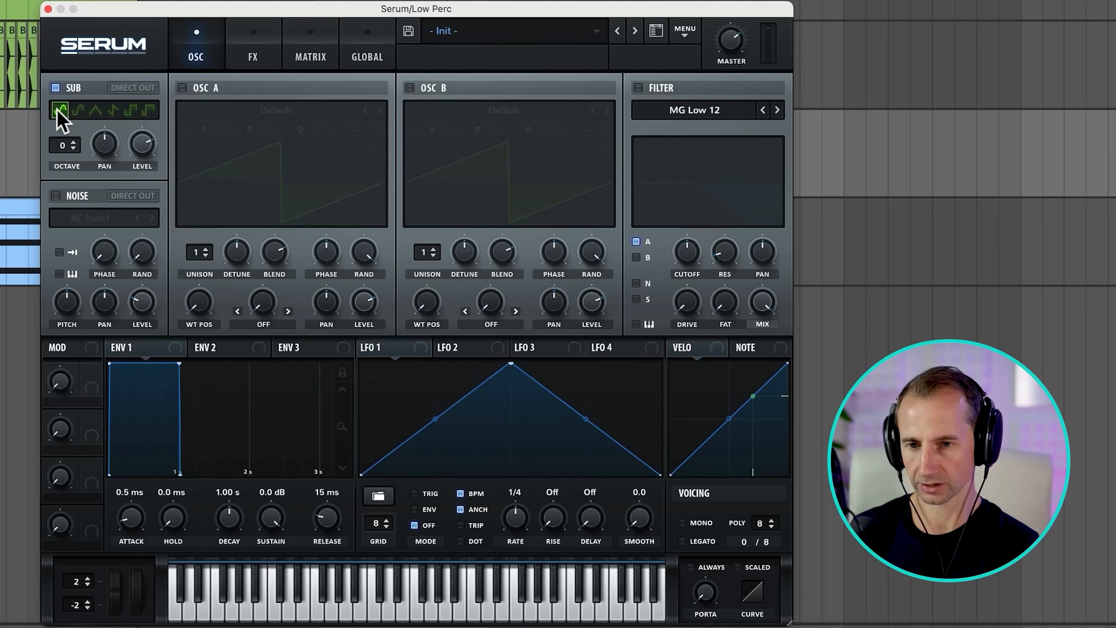
left_click_drag(62, 149, 63, 163)
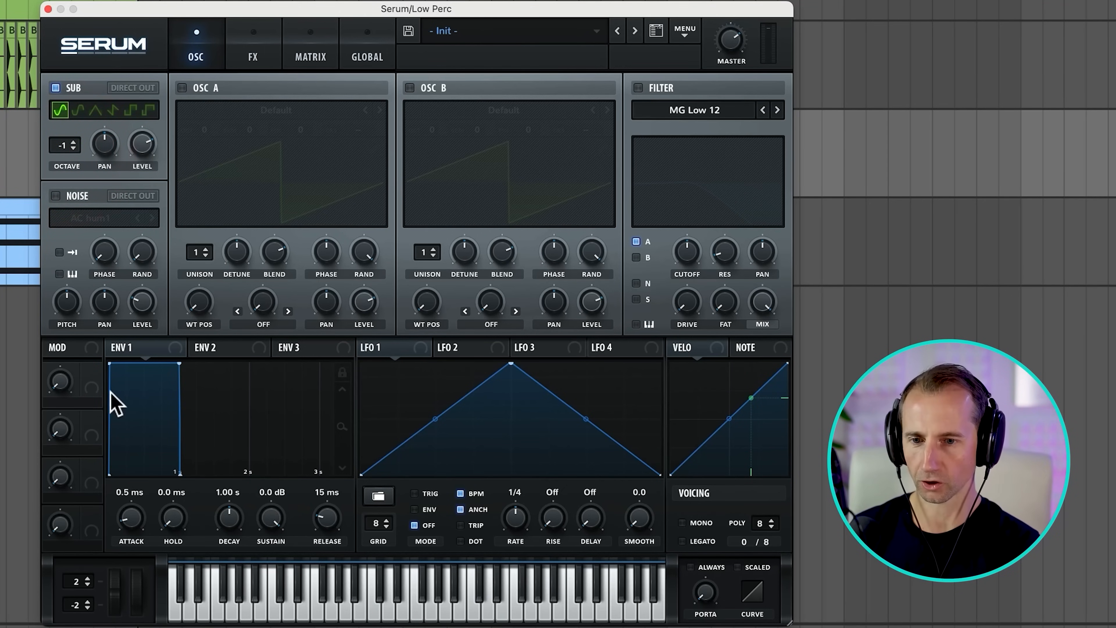
Shape Serum's Env 1 into a short pluck with 0.0 ms attack, 136 ms decay and -∞ dB sustain, and close the plugin window.
left_click_drag(288, 526, 261, 591)
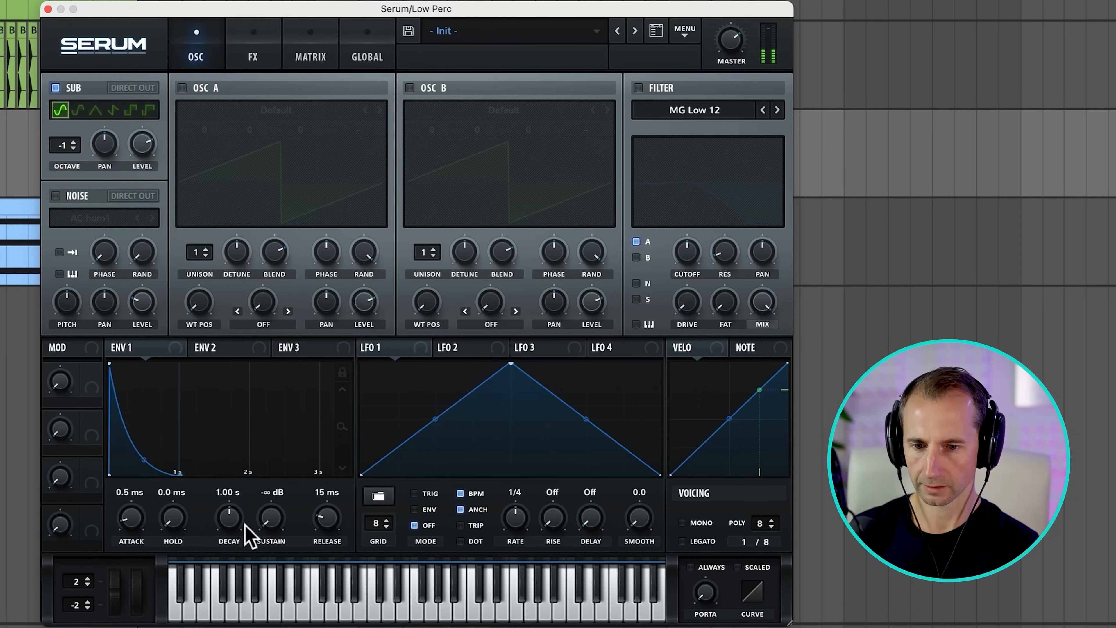
left_click_drag(225, 510, 220, 516)
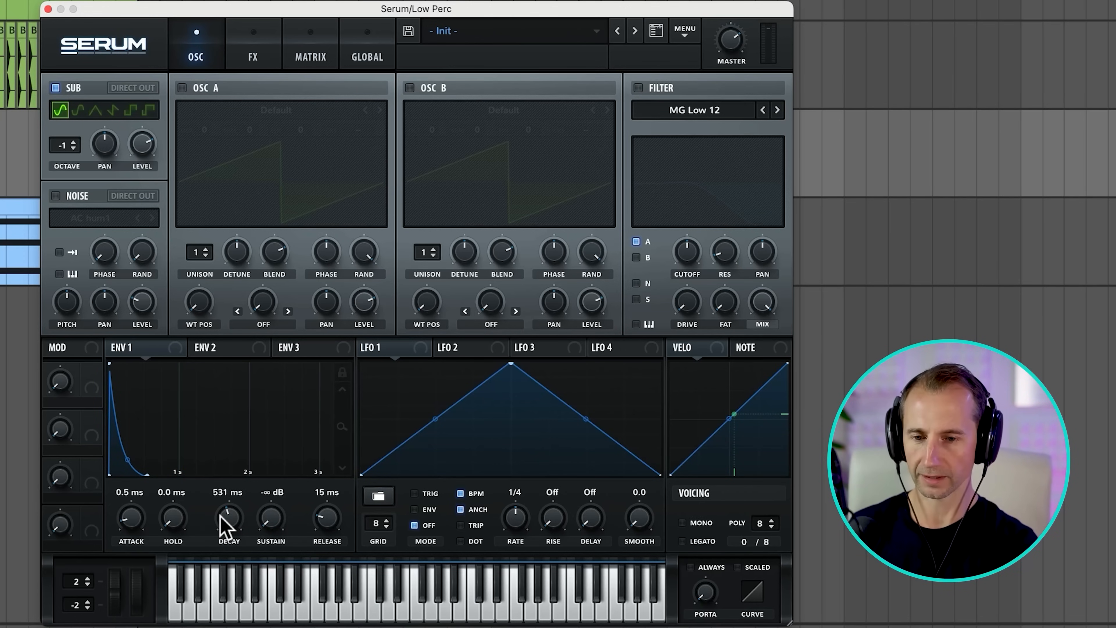
left_click_drag(221, 517, 220, 525)
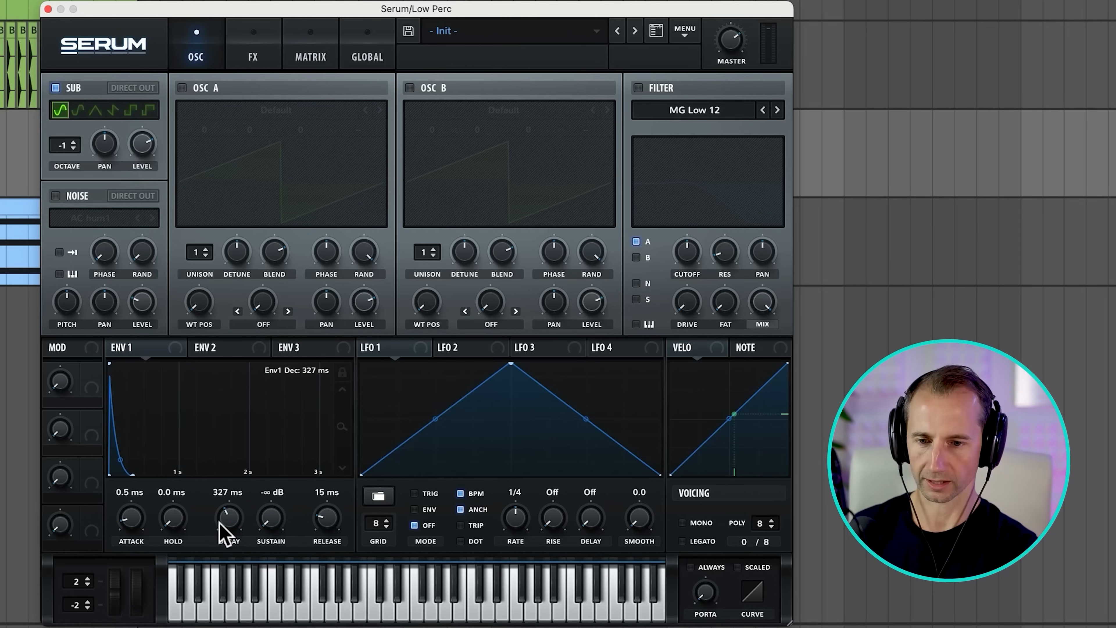
left_click_drag(125, 528, 138, 569)
left_click_drag(226, 523, 222, 531)
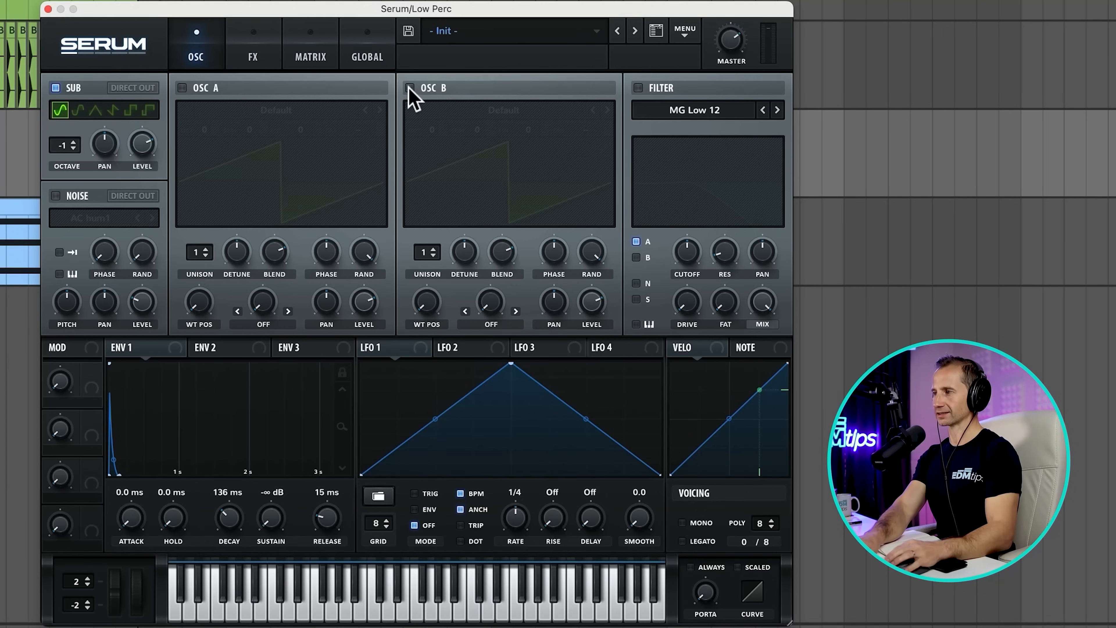
left_click(47, 9)
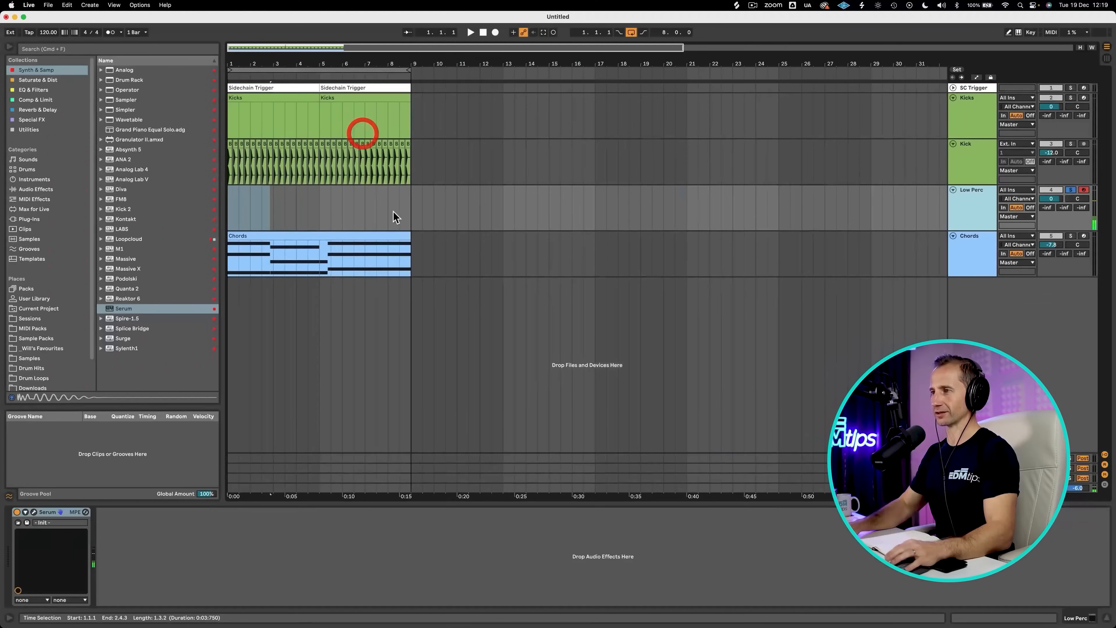
Create an empty two-bar MIDI clip at the start of the Low Perc track.
left_click(407, 203)
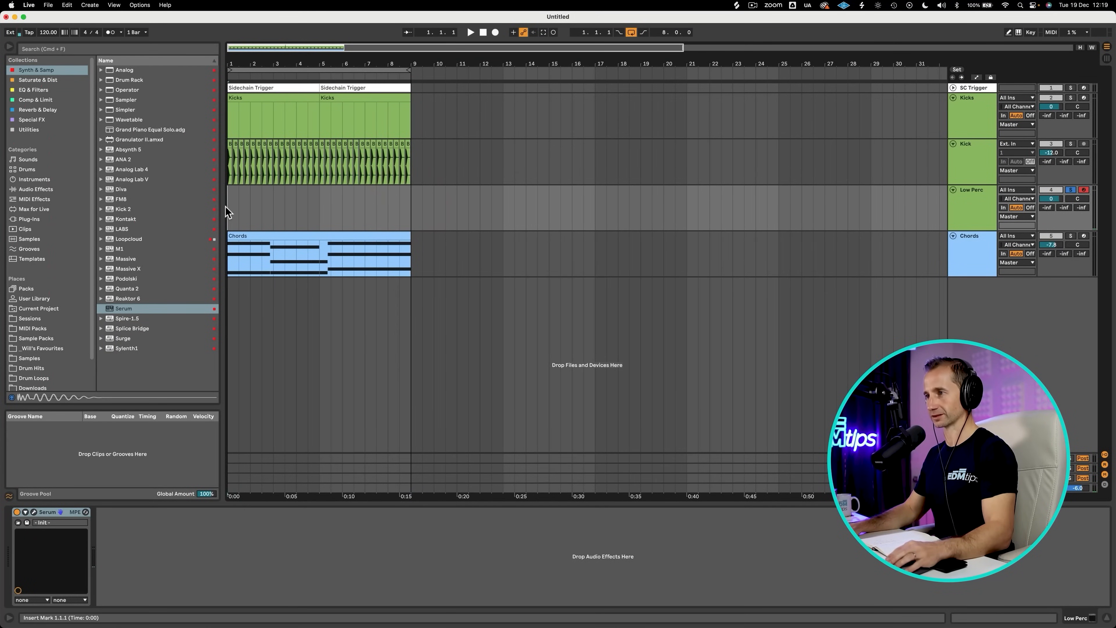
left_click_drag(227, 208, 273, 209)
key("shift+super+m")
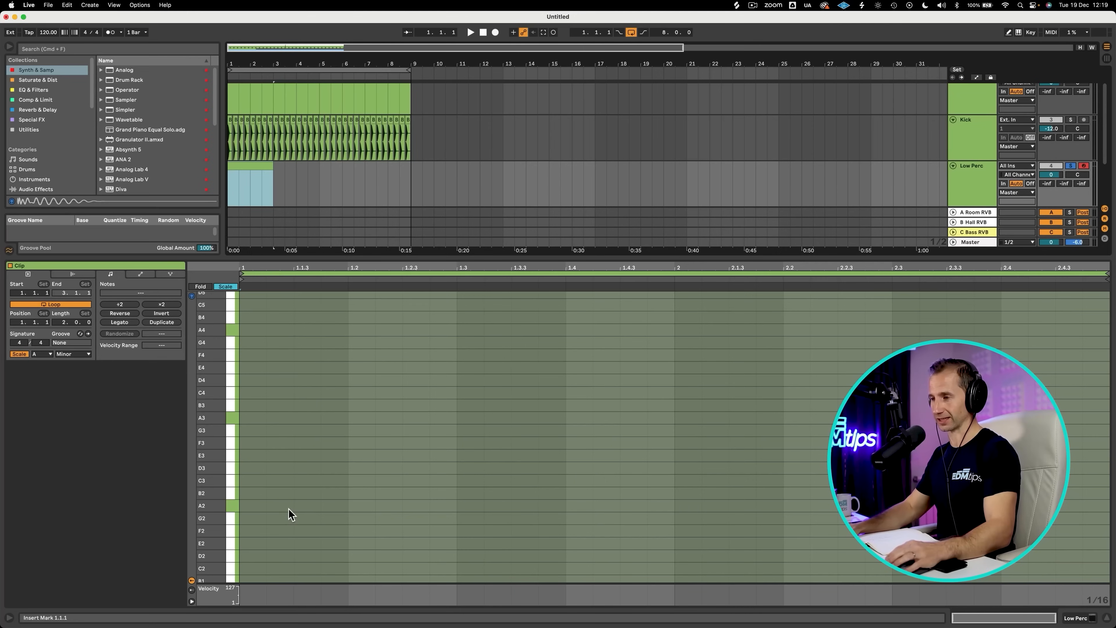
Unsolo the Low Perc track and add A2 sixteenth notes at 1.1.4 and 1.2.3, auditioning them against the kick.
key("space")
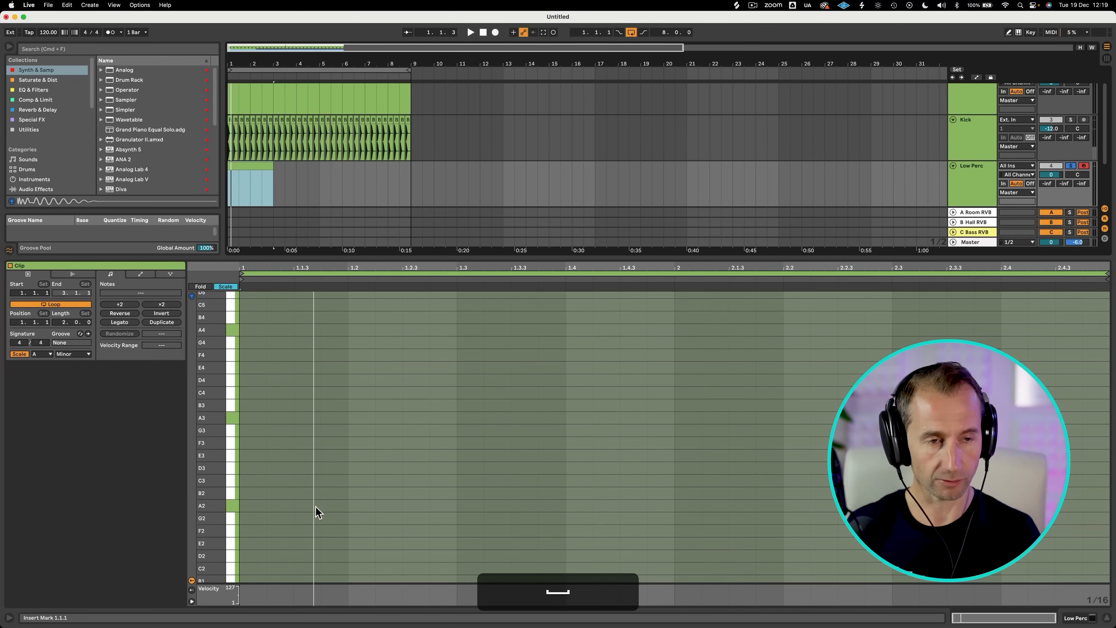
left_click(1068, 166)
left_click(233, 506)
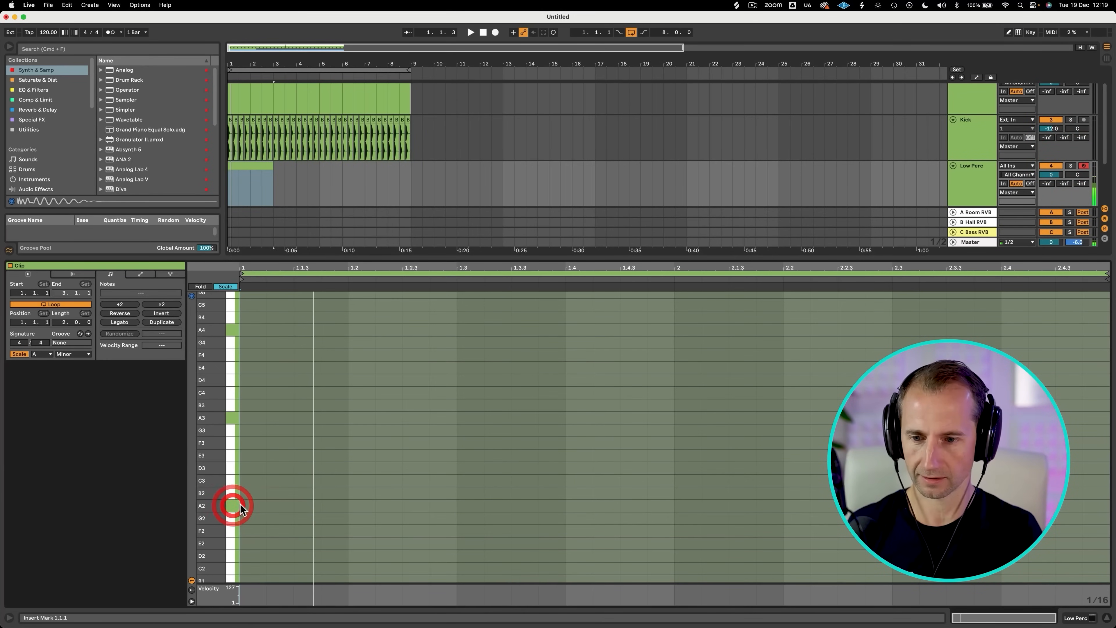
key("space")
double_click(340, 505)
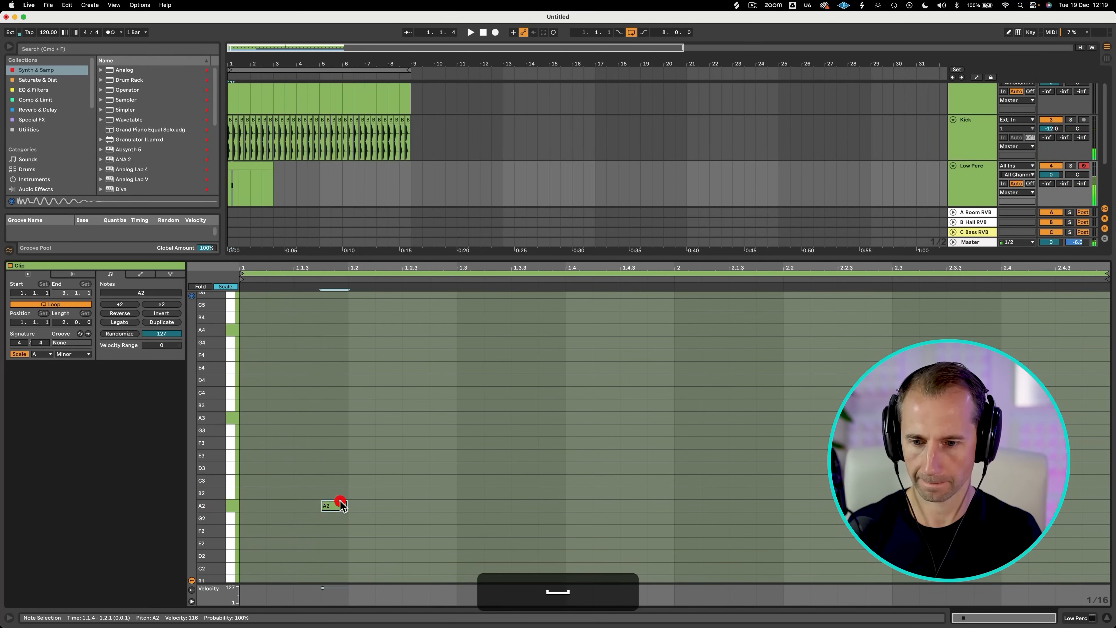
double_click(409, 507)
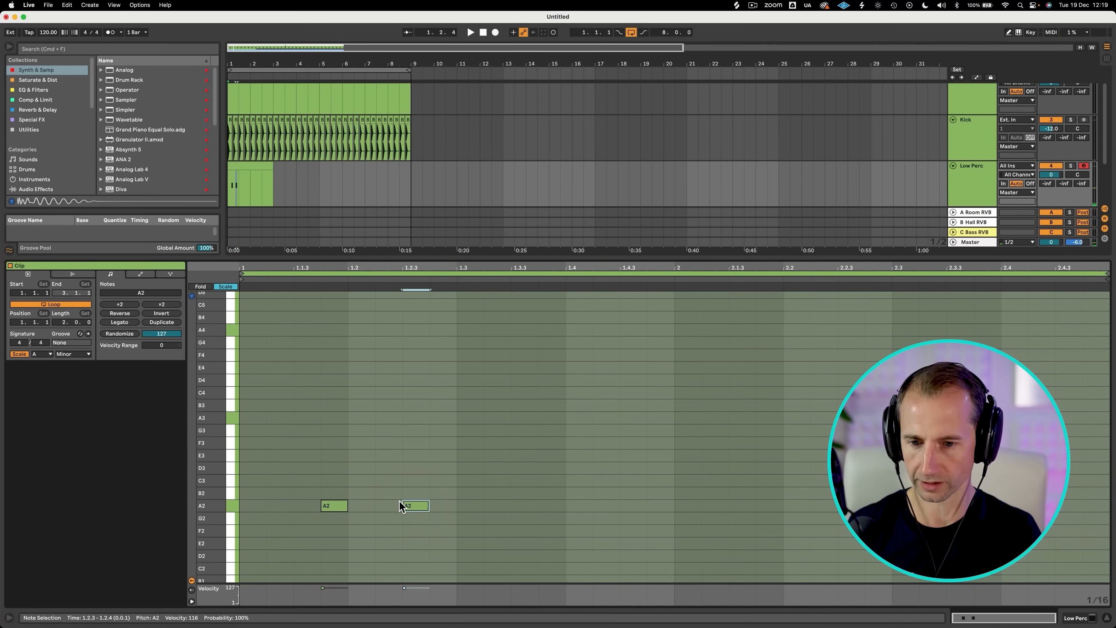
key("space")
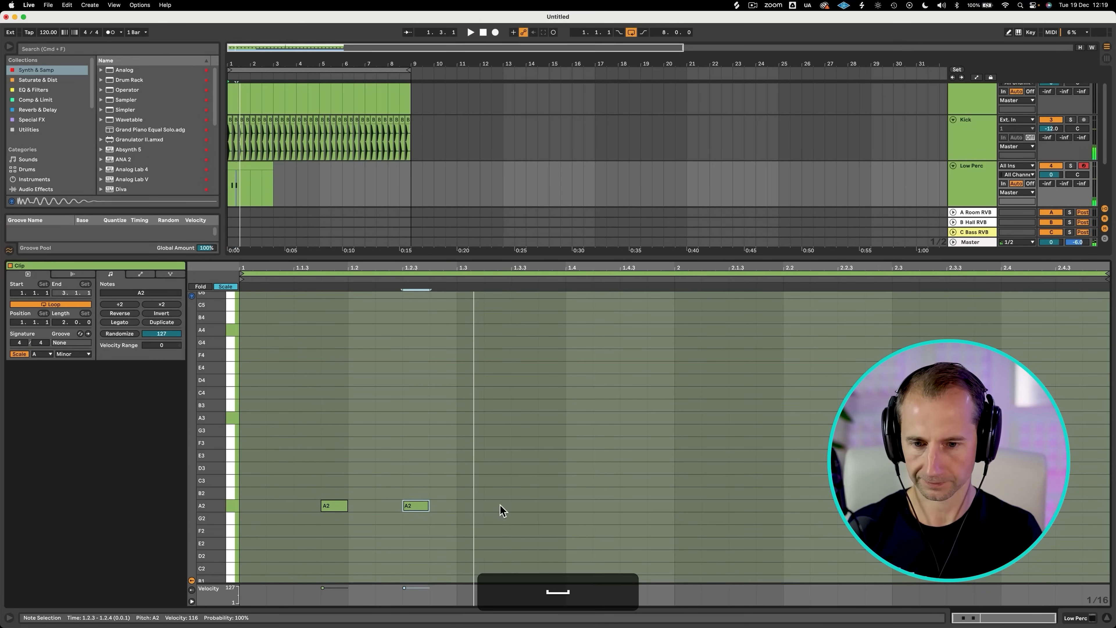
Mute the Chords track and place two consecutive A2 notes at 1.3.3 and 1.3.4 in the Low Perc clip.
double_click(499, 506)
double_click(520, 505)
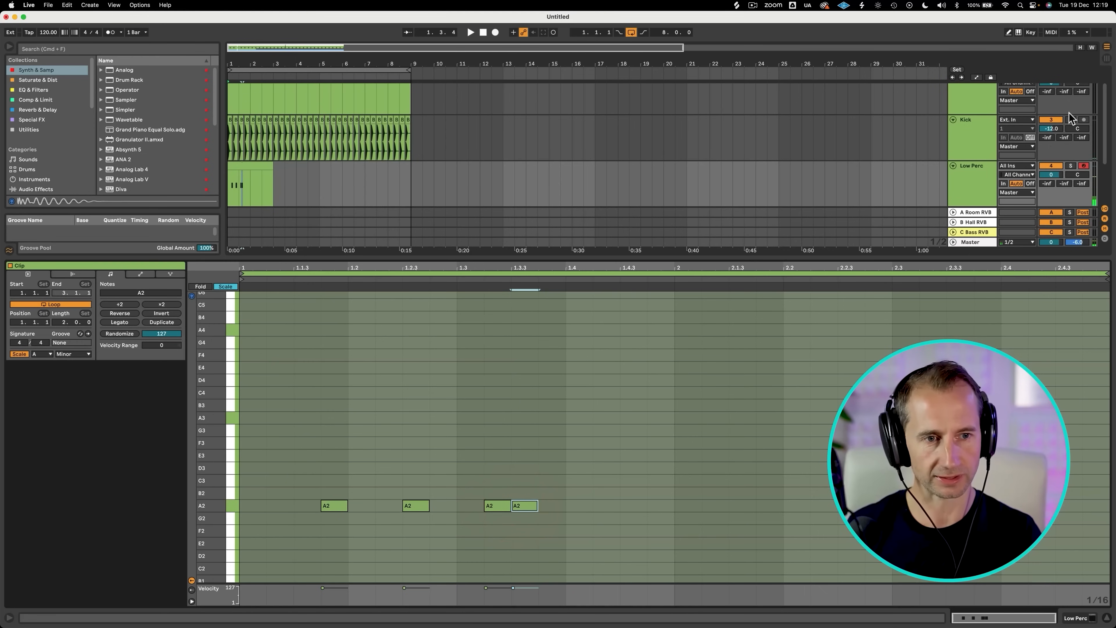
scroll(1068, 132, "down", 3)
key("space")
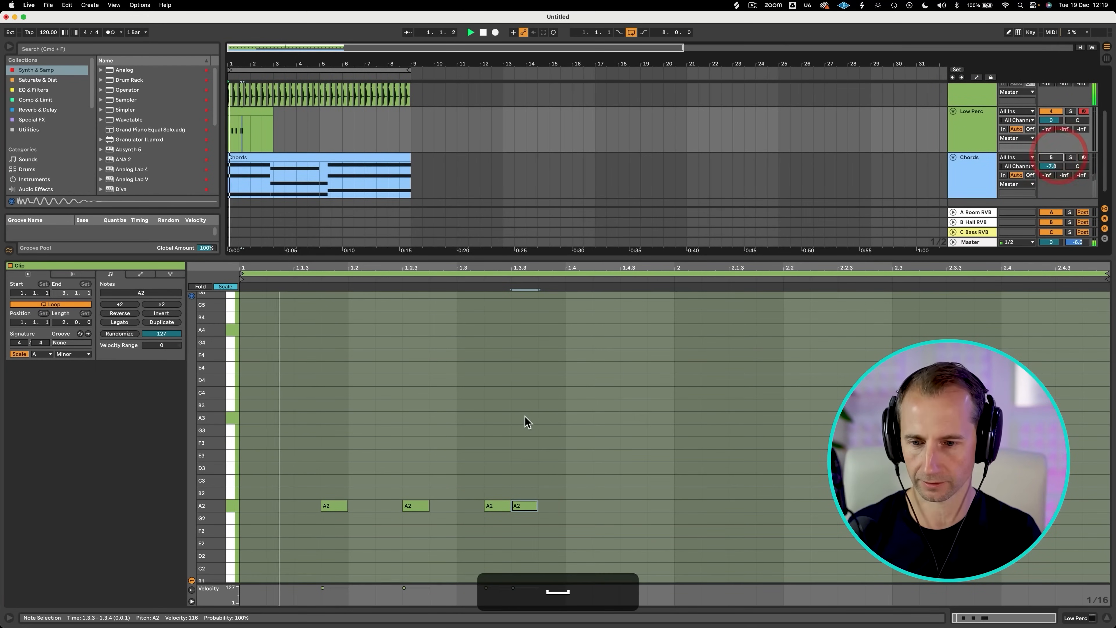
key("space")
left_click_drag(505, 502, 532, 501)
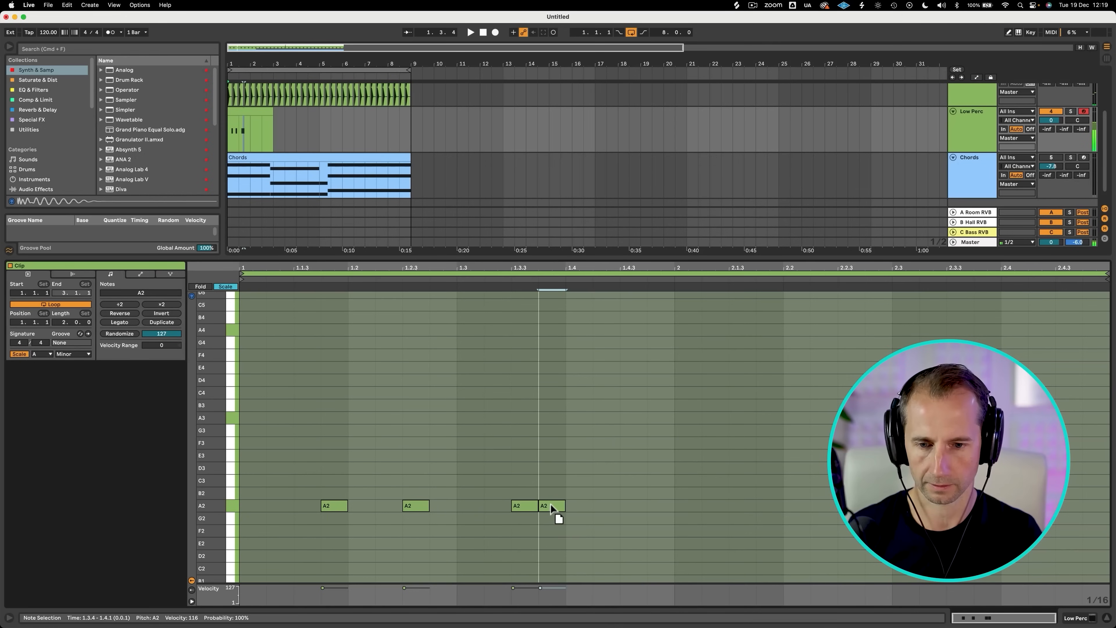
Add an A2 note at 1.4.2 in the Low Perc clip while checking the rhythm in playback.
key("space")
double_click(550, 505)
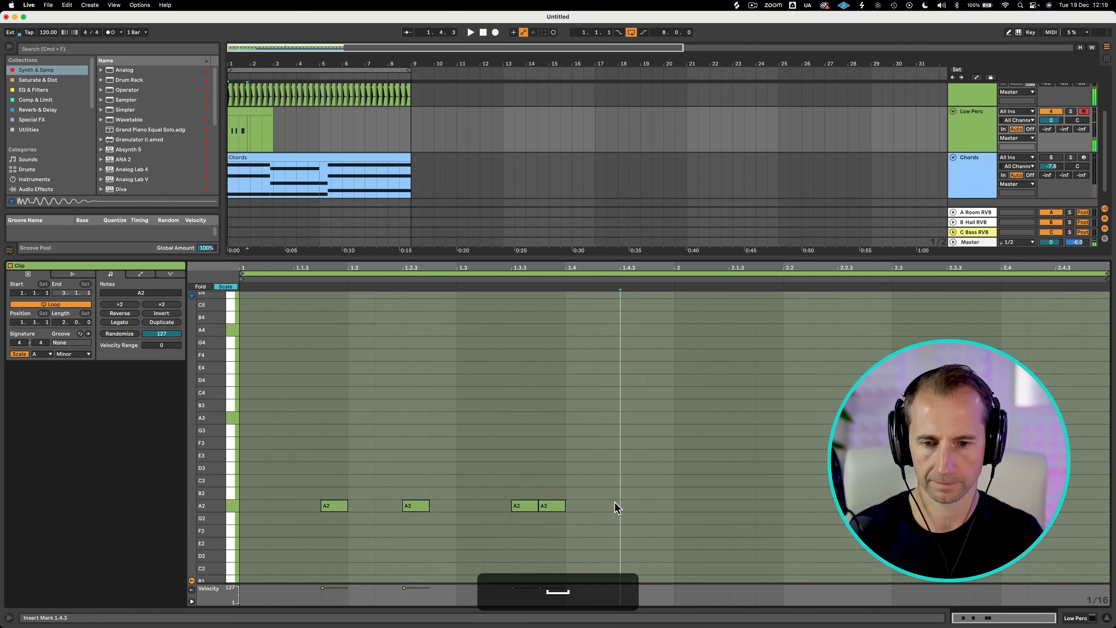
double_click(613, 506)
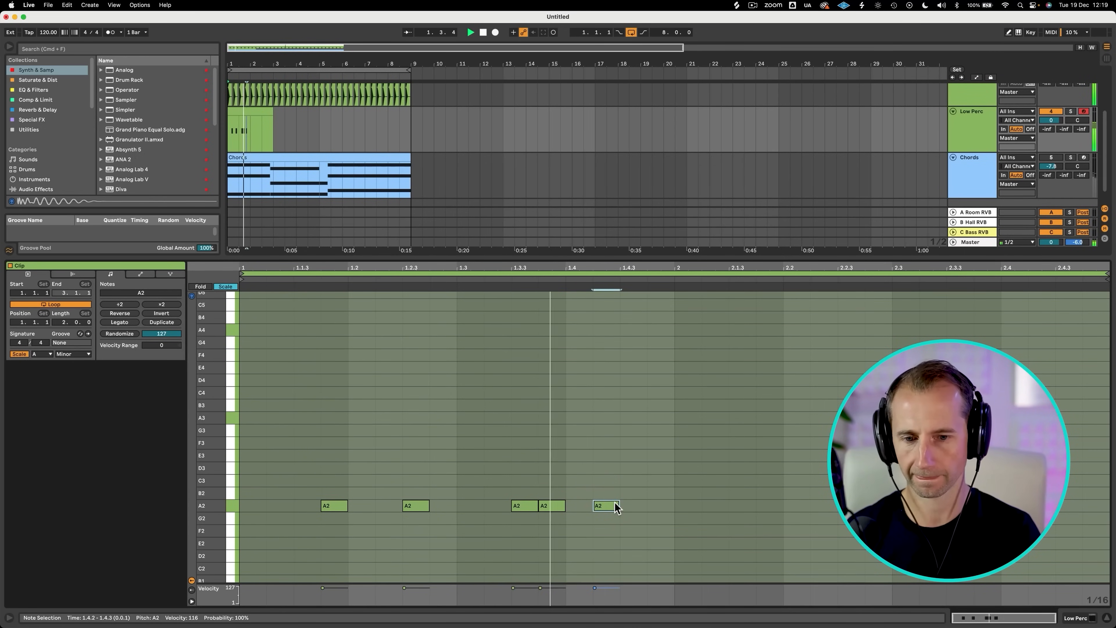
key("space")
Duplicate the first bar's A2 pattern into bar 2 of the Low Perc clip and return to the device view.
left_click_drag(668, 509, 242, 511)
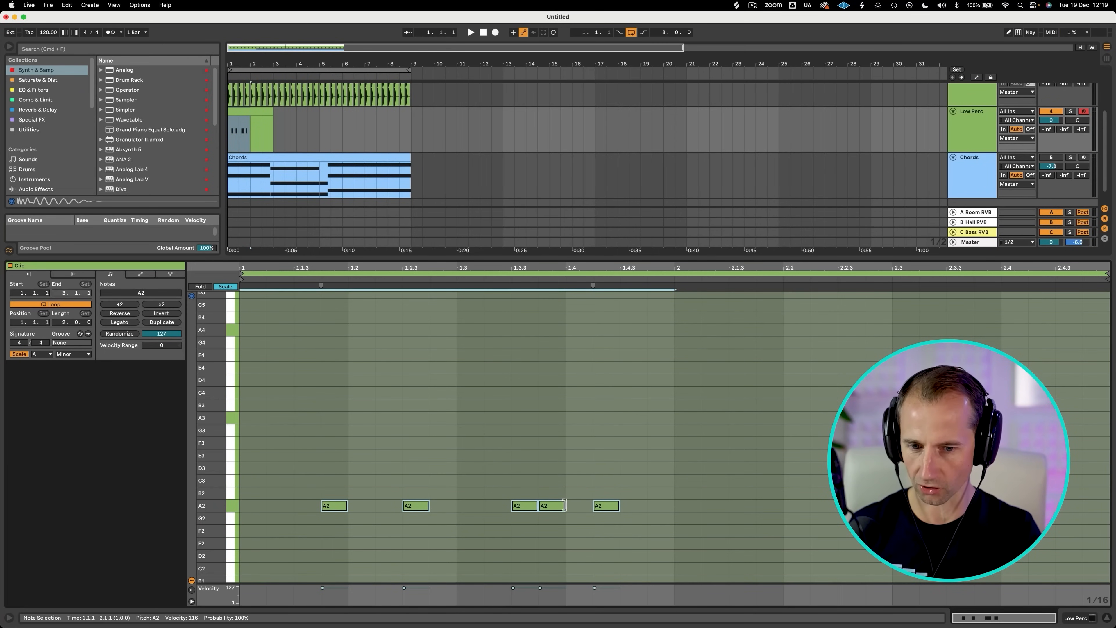
left_click(247, 521)
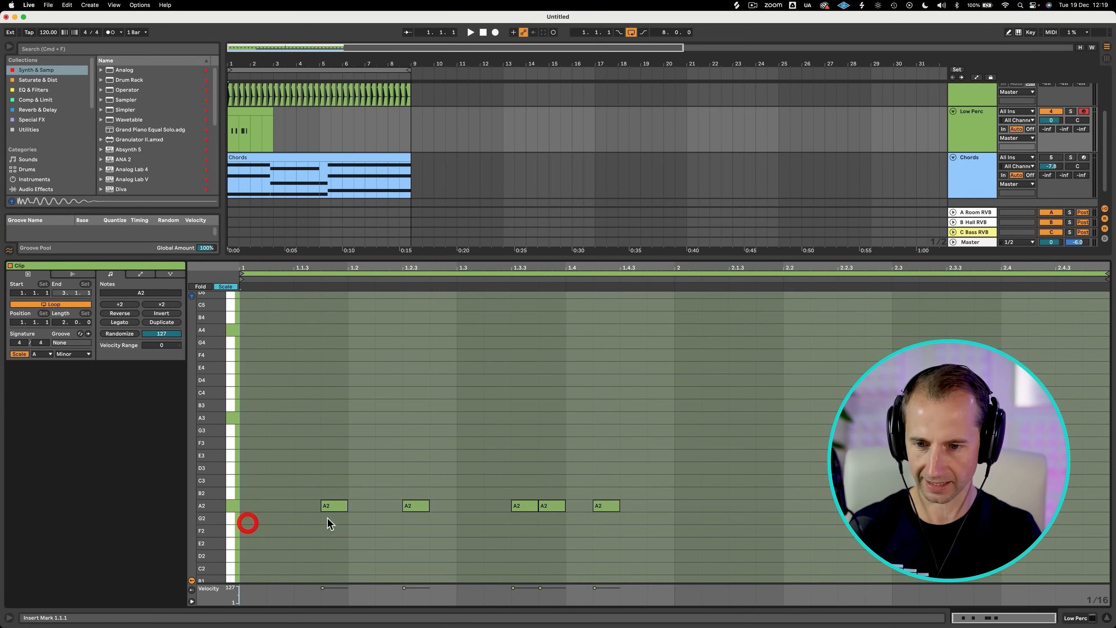
left_click(349, 522)
left_click(456, 526)
left_click(566, 537)
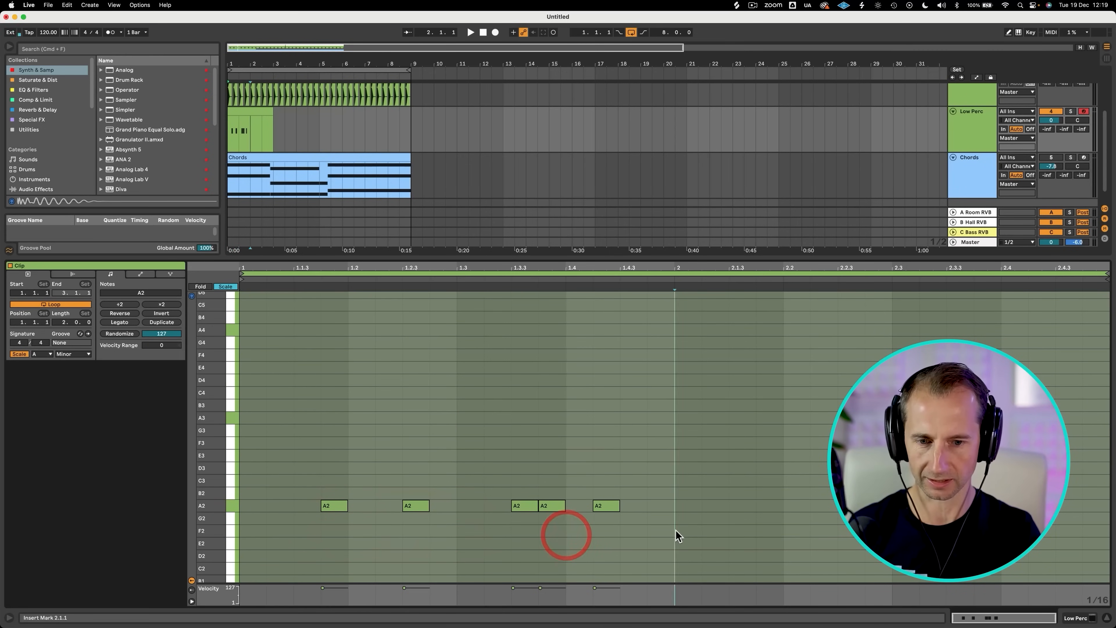
left_click_drag(677, 531, 241, 473)
key("super+d")
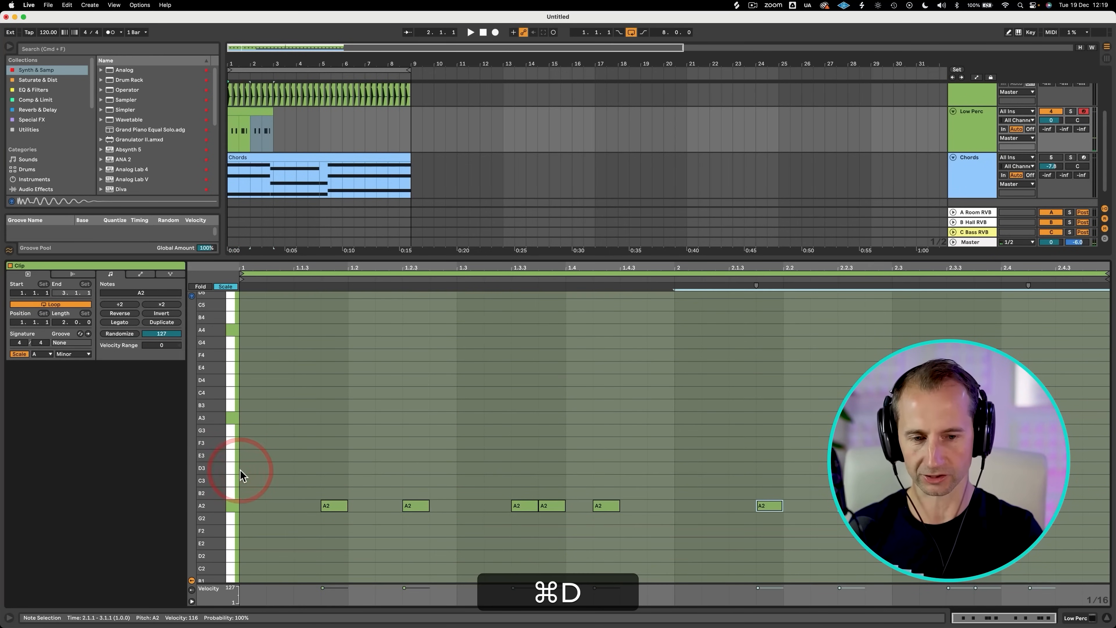
key("shift+super+d")
key("shift+Tab")
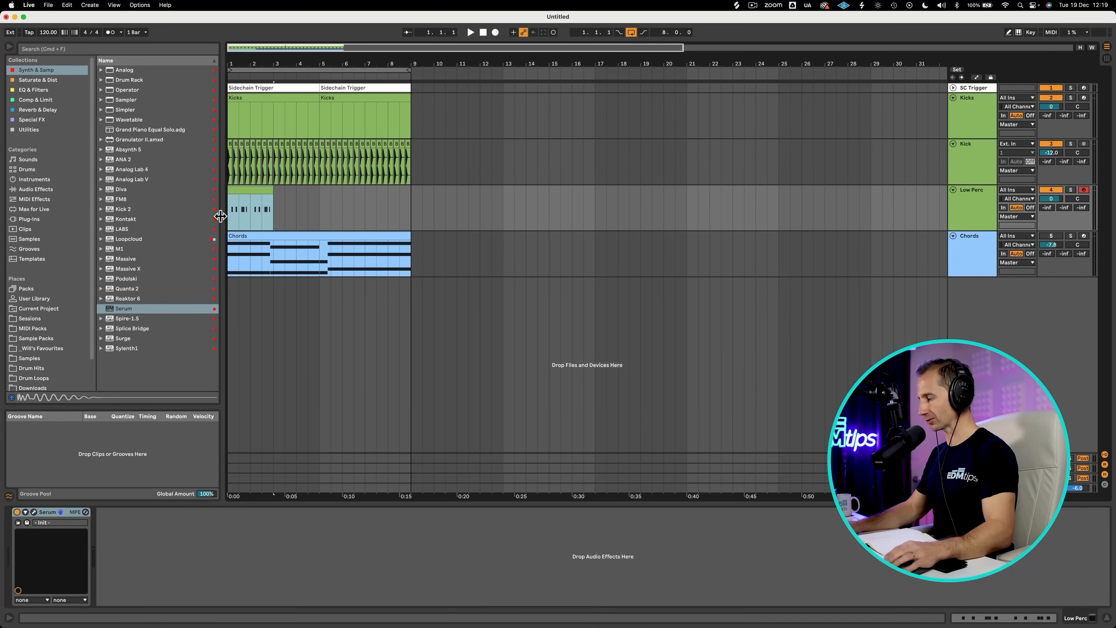
left_click(220, 210)
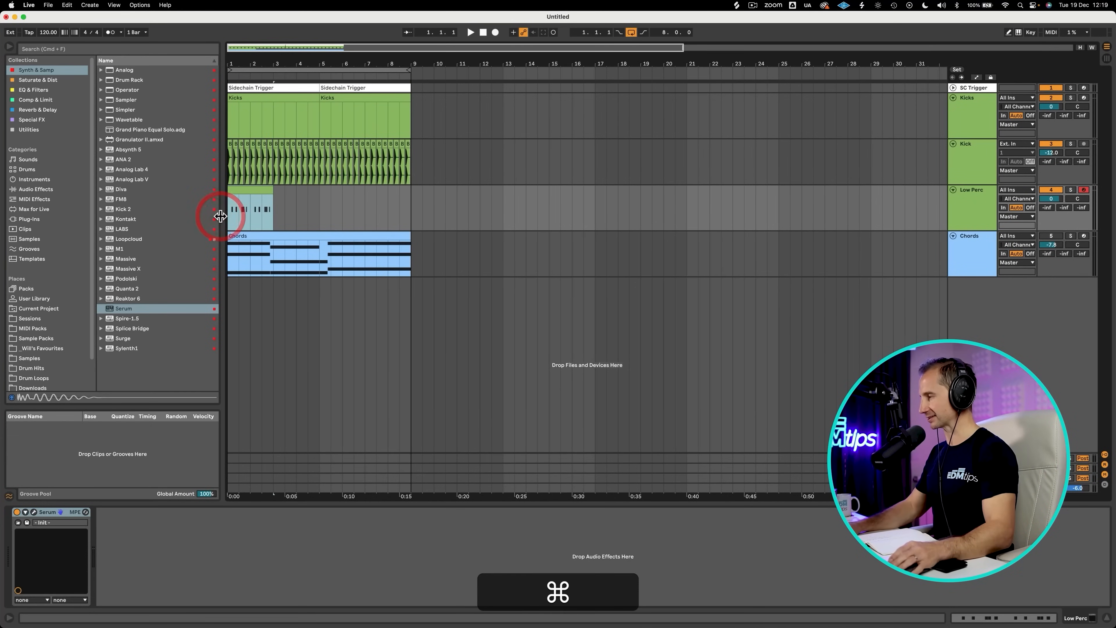
Loop the two-bar Low Perc clip and audition it against the kick.
key("super+l")
left_click(995, 211)
key("space")
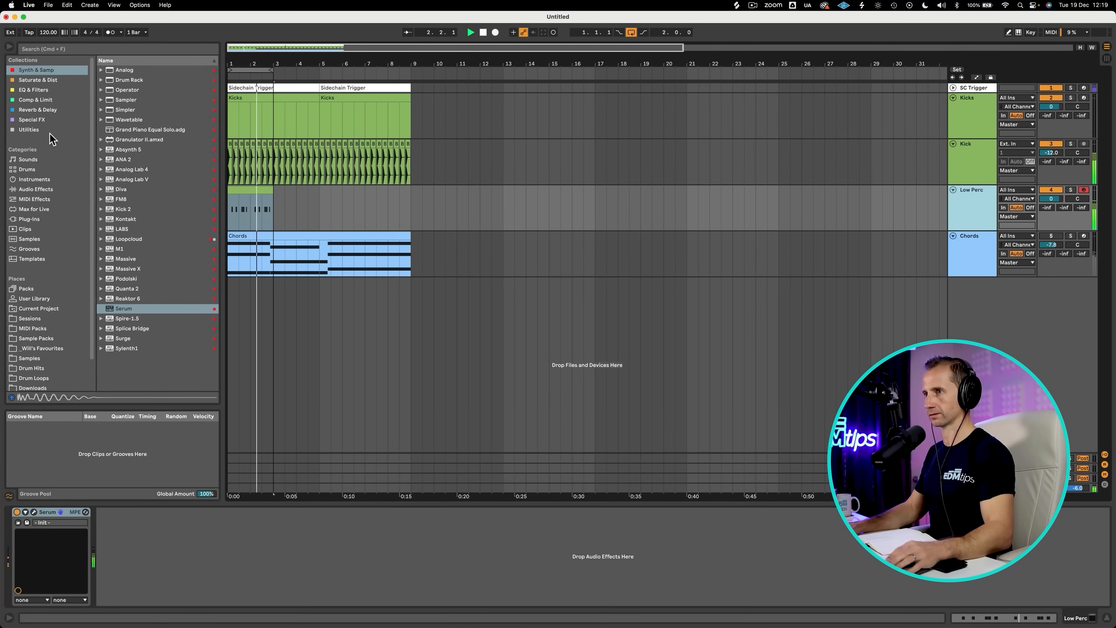
key("space")
Add an Echo effect after Serum on the Low Perc track and set its Dry/Wet to 52%.
left_click(34, 89)
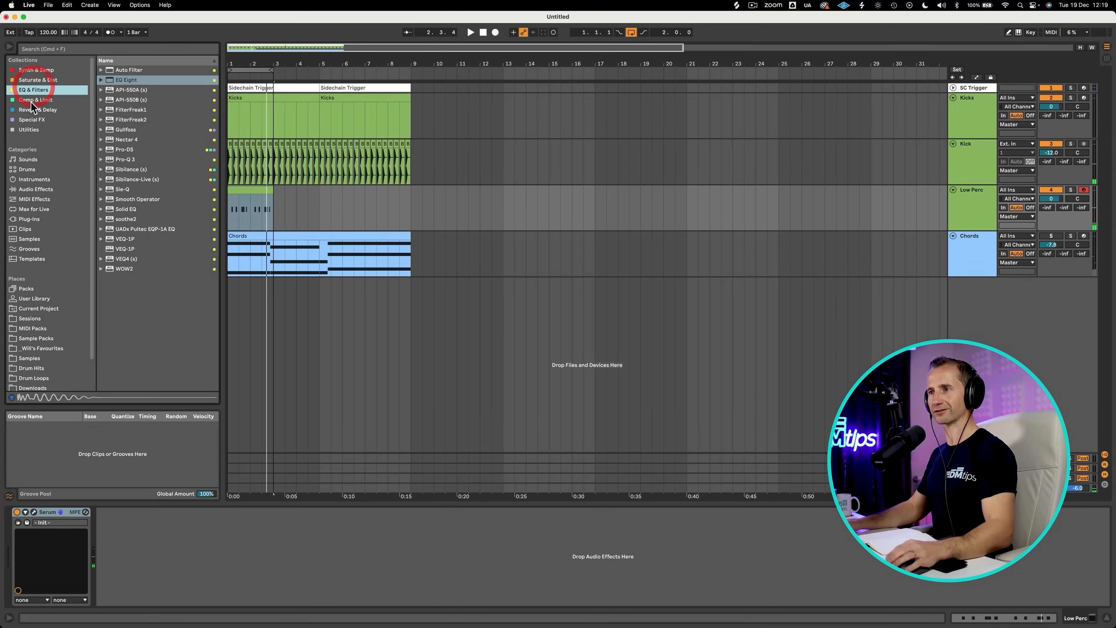
left_click(30, 100)
left_click(40, 82)
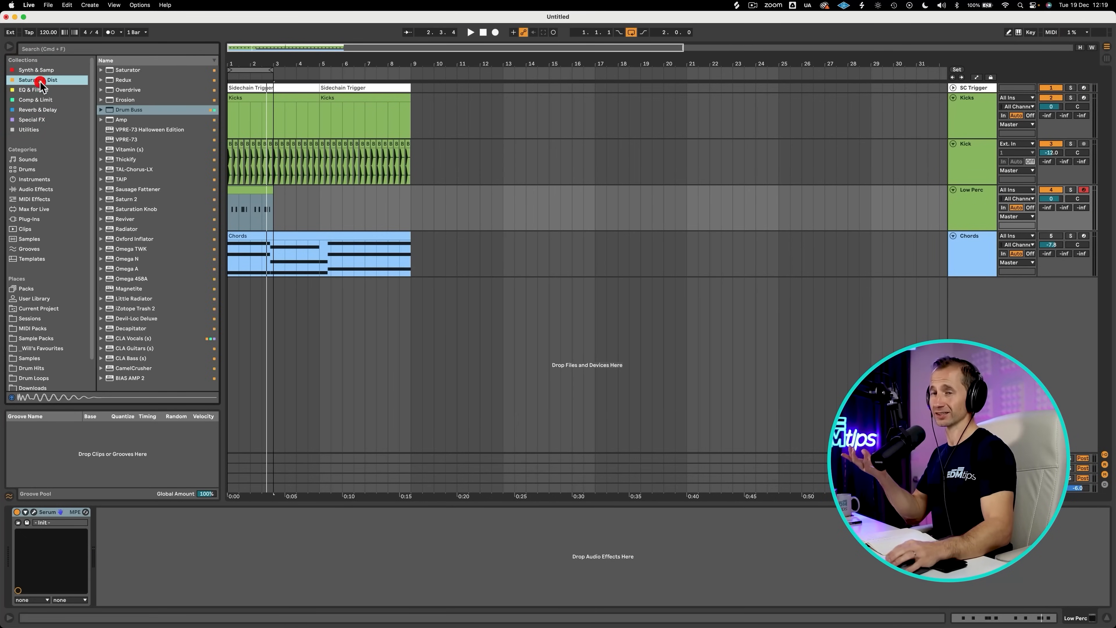
left_click(47, 110)
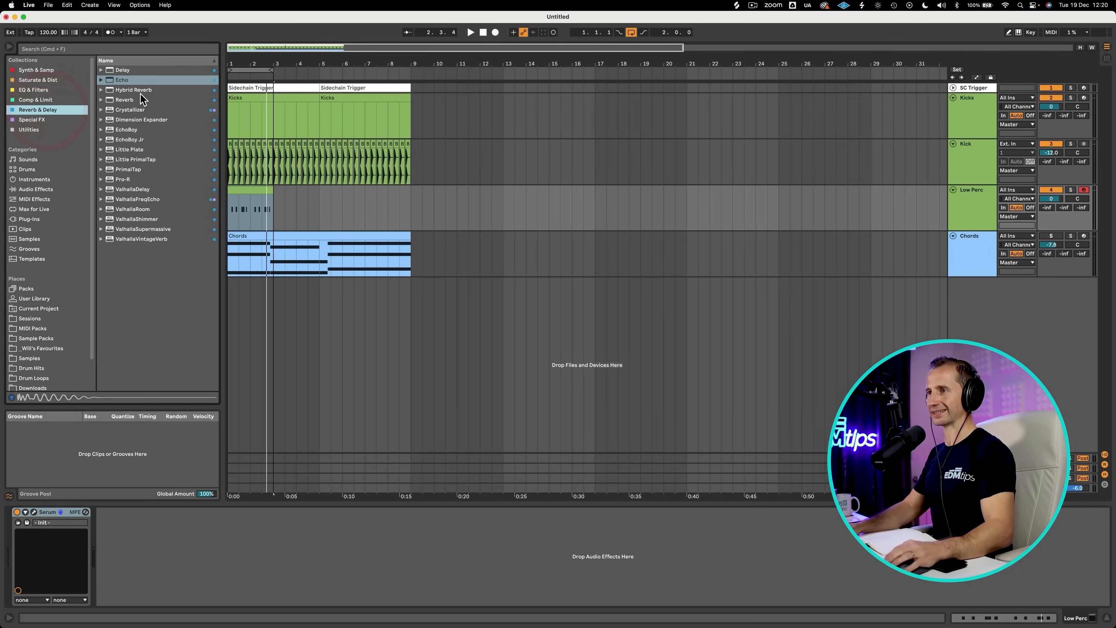
left_click_drag(124, 85, 154, 567)
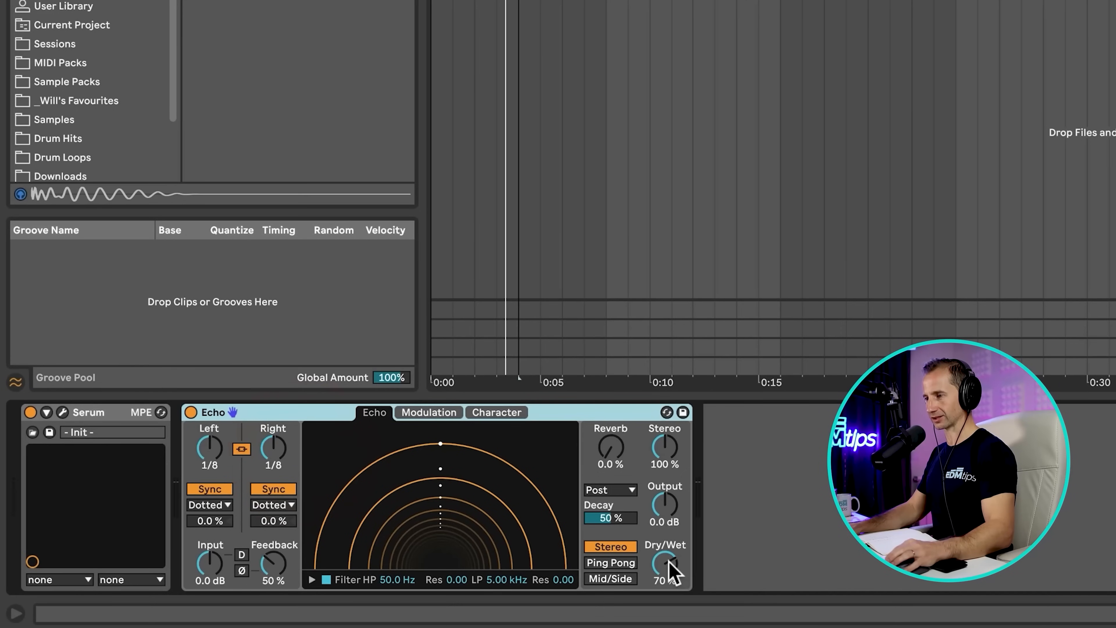
left_click_drag(669, 565, 669, 581)
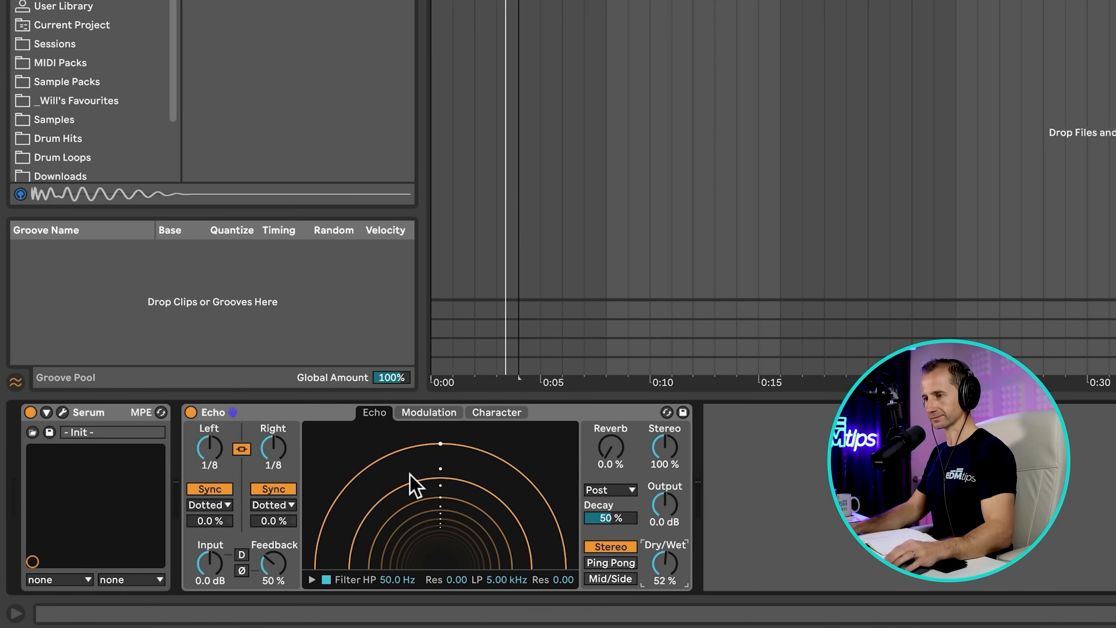
Set both Echo delay times to straight 1/16 notes and switch the delay to Ping Pong mode.
left_click(279, 506)
left_click(271, 515)
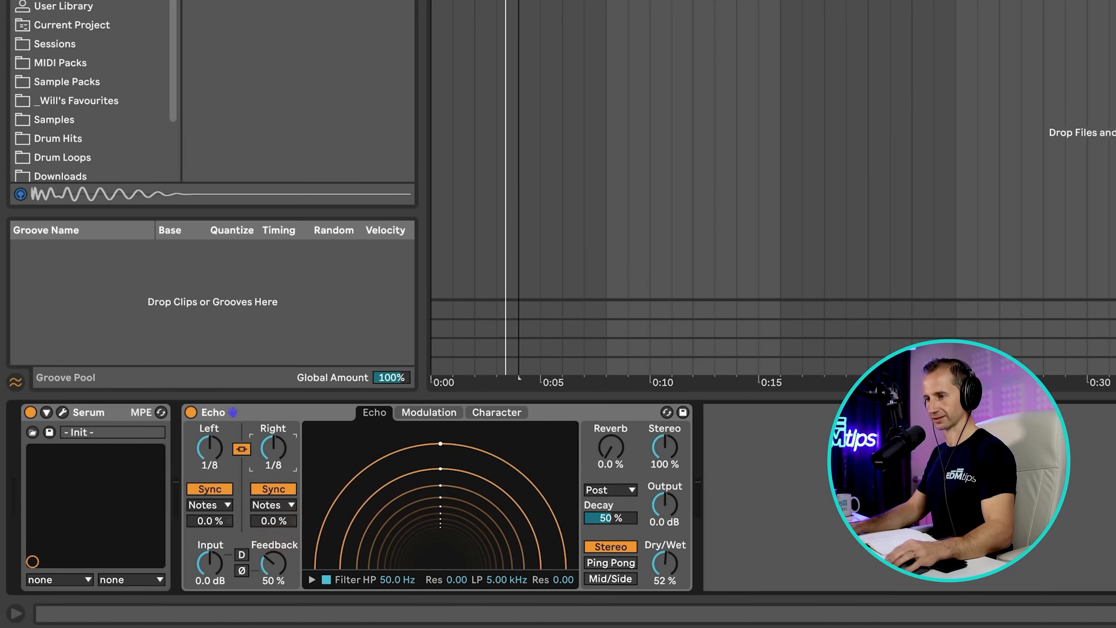
left_click_drag(273, 449, 273, 478)
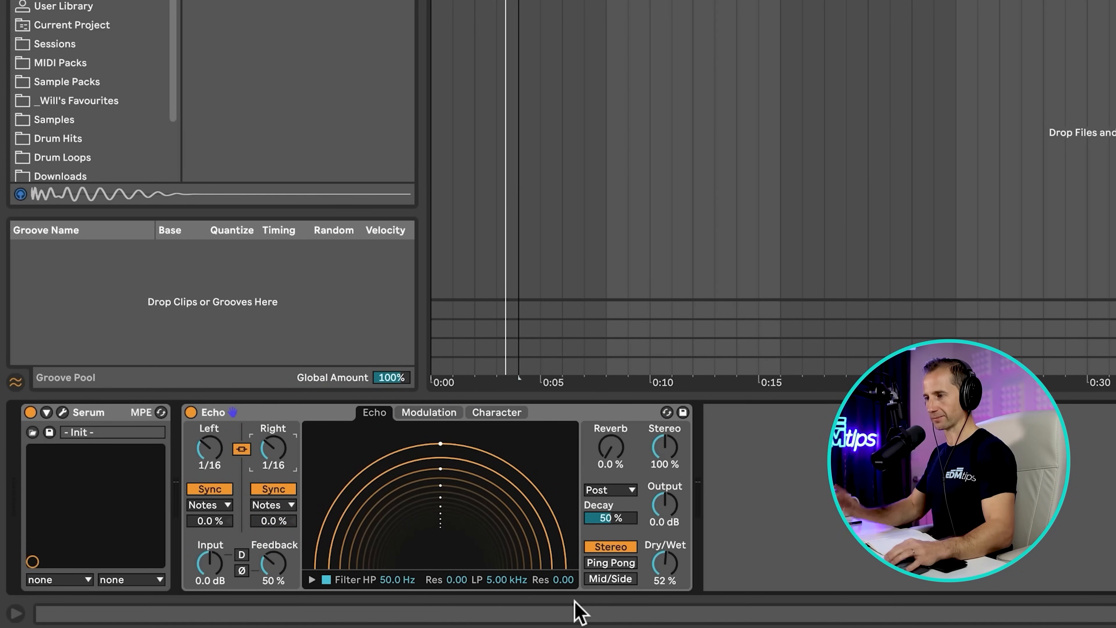
left_click(622, 563)
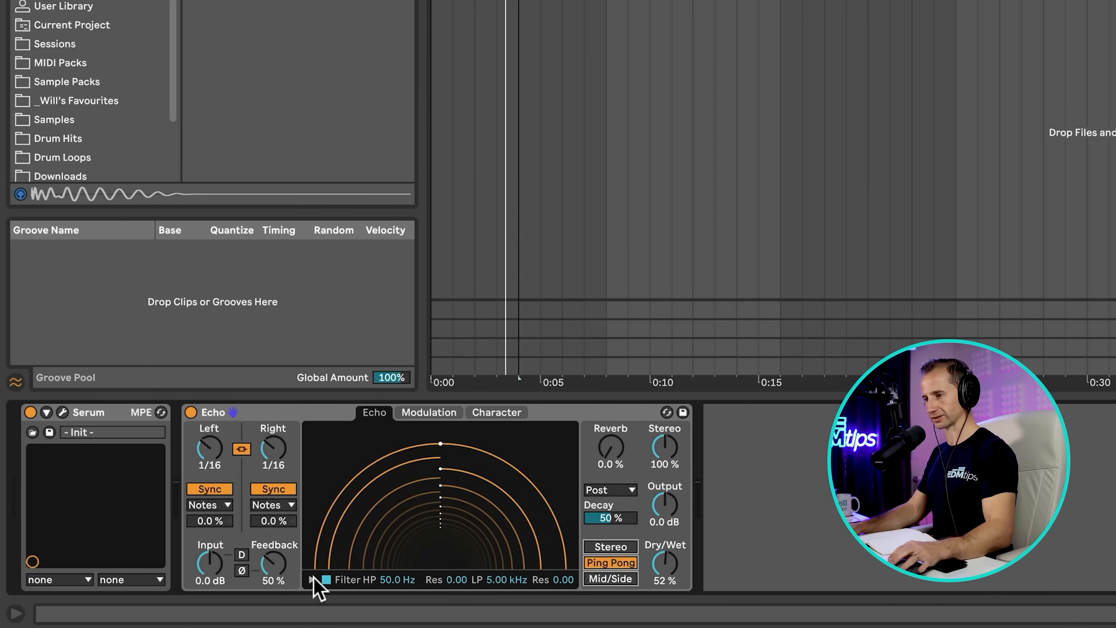
Show Echo's filter curve and set the high-pass to about 411 Hz and the low-pass to 20 kHz.
left_click(312, 580)
left_click_drag(341, 564, 424, 562)
left_click_drag(523, 565, 577, 564)
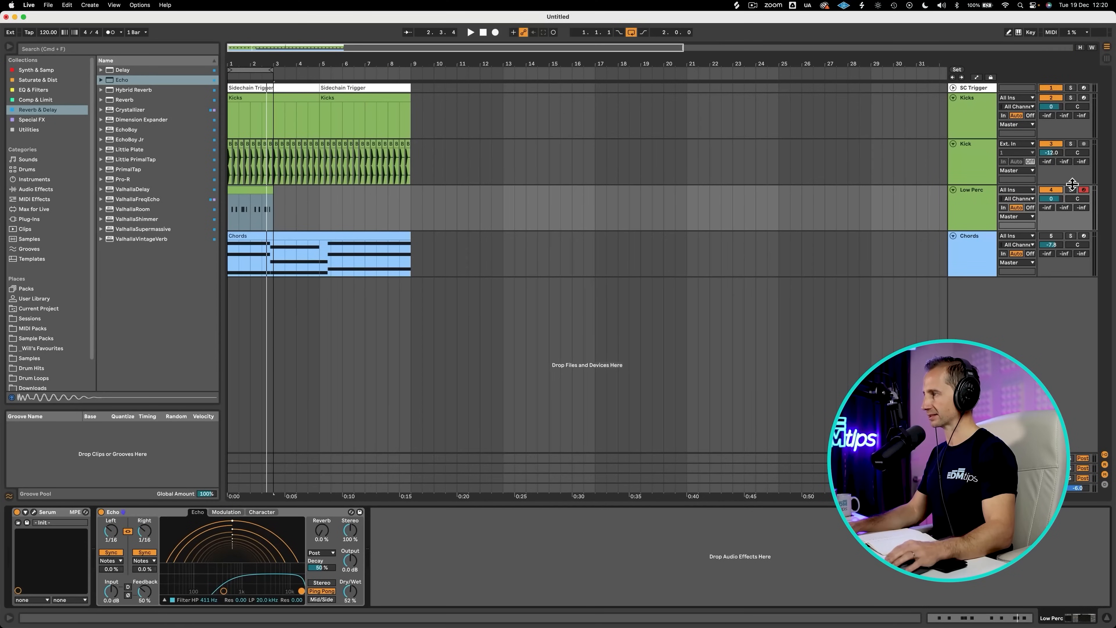
Solo the Low Perc track and, during playback, raise Echo's Dry/Wet to 61% and its Output to 6.4 dB.
left_click(1071, 189)
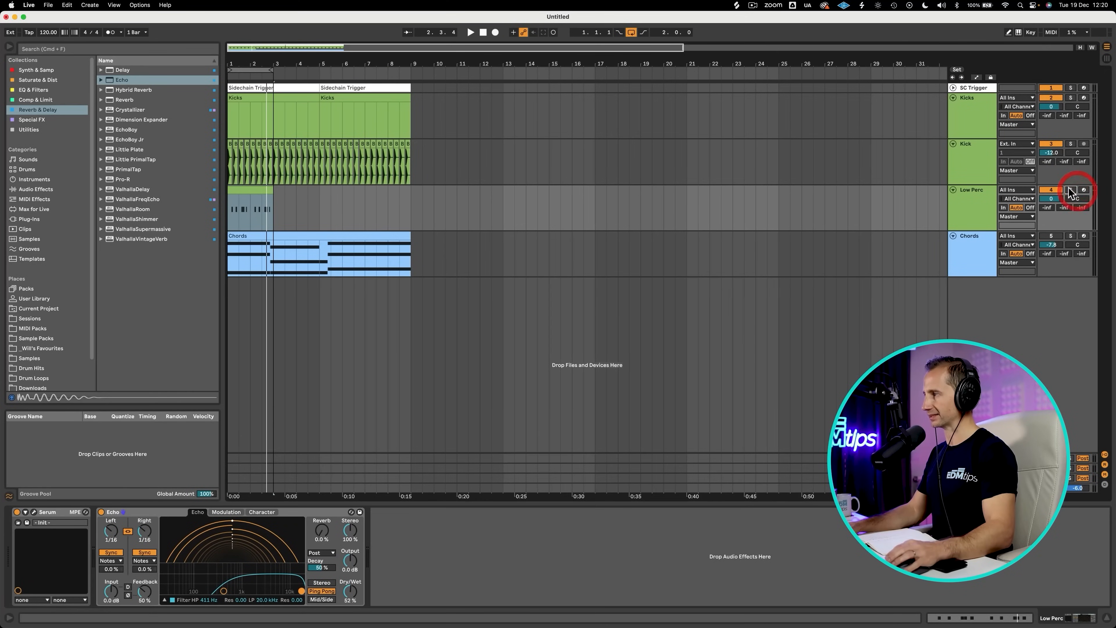
key("space")
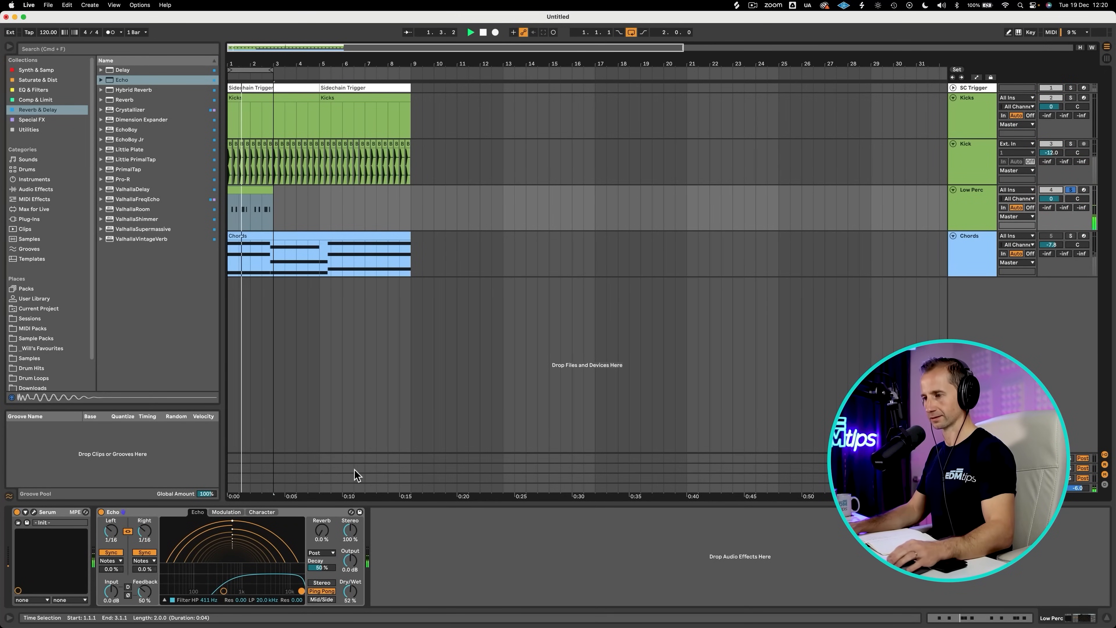
mouse_move(353, 582)
left_mouse_down()
mouse_move(350, 550)
mouse_move(351, 593)
left_mouse_up()
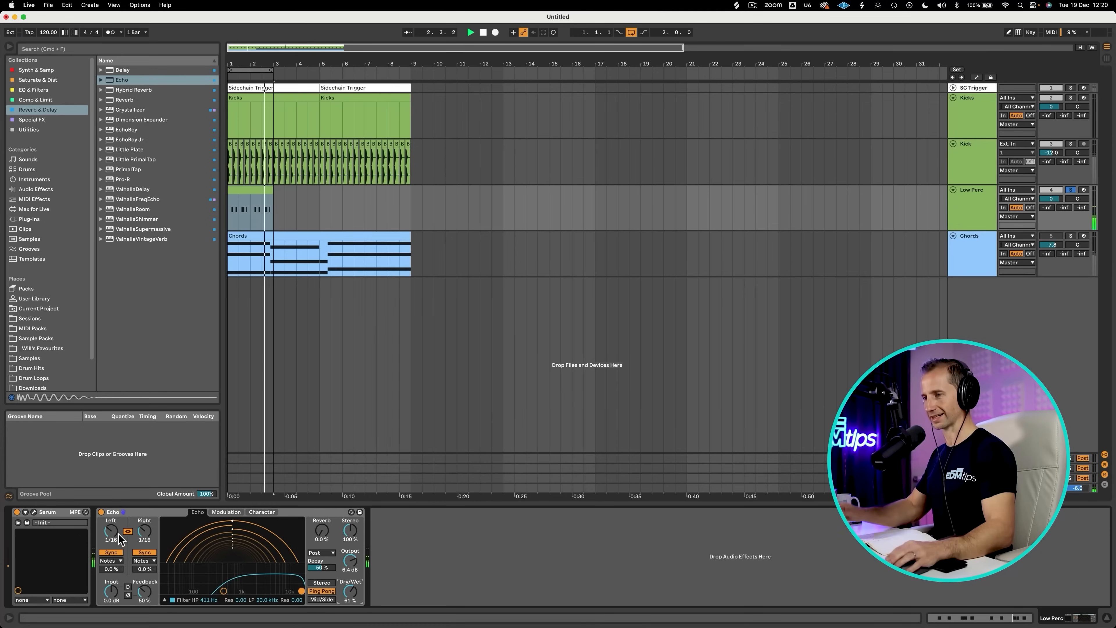
key("space")
Insert EQ Eight between Serum and Echo and boost band 4 by about 10.3 dB at 1.07 kHz during playback.
left_click(46, 89)
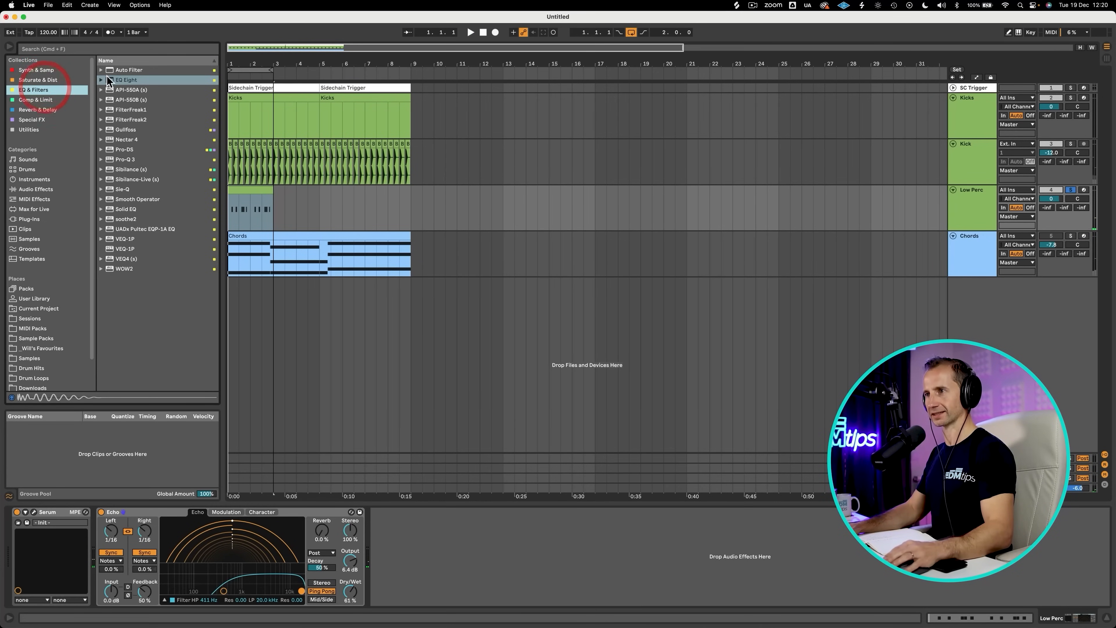
left_click_drag(111, 80, 89, 403)
left_click_drag(92, 495, 94, 511)
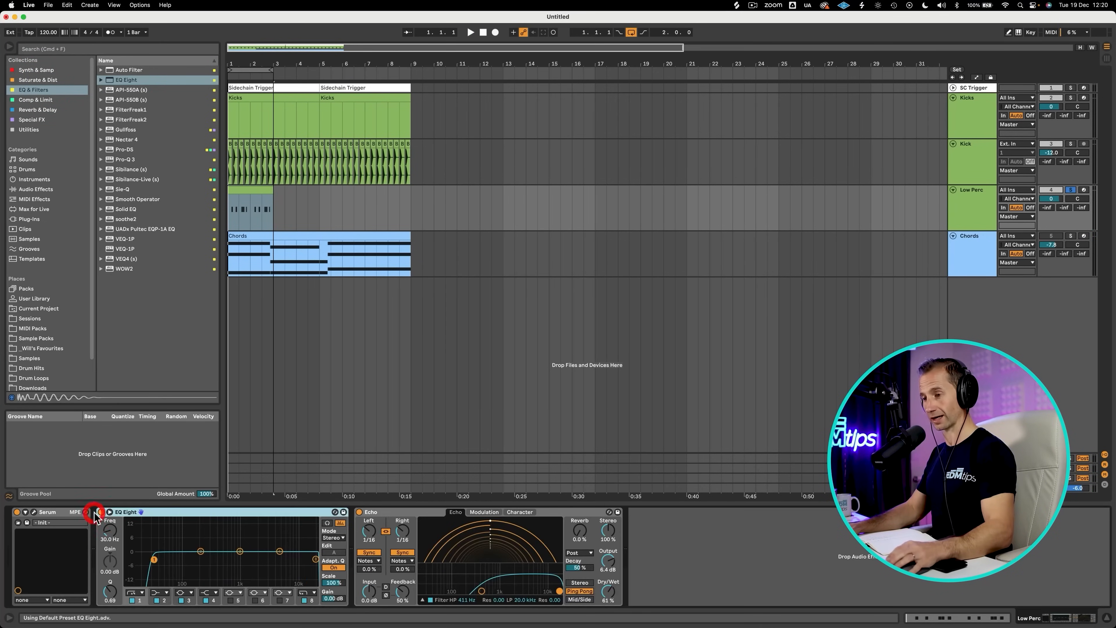
left_click(281, 551)
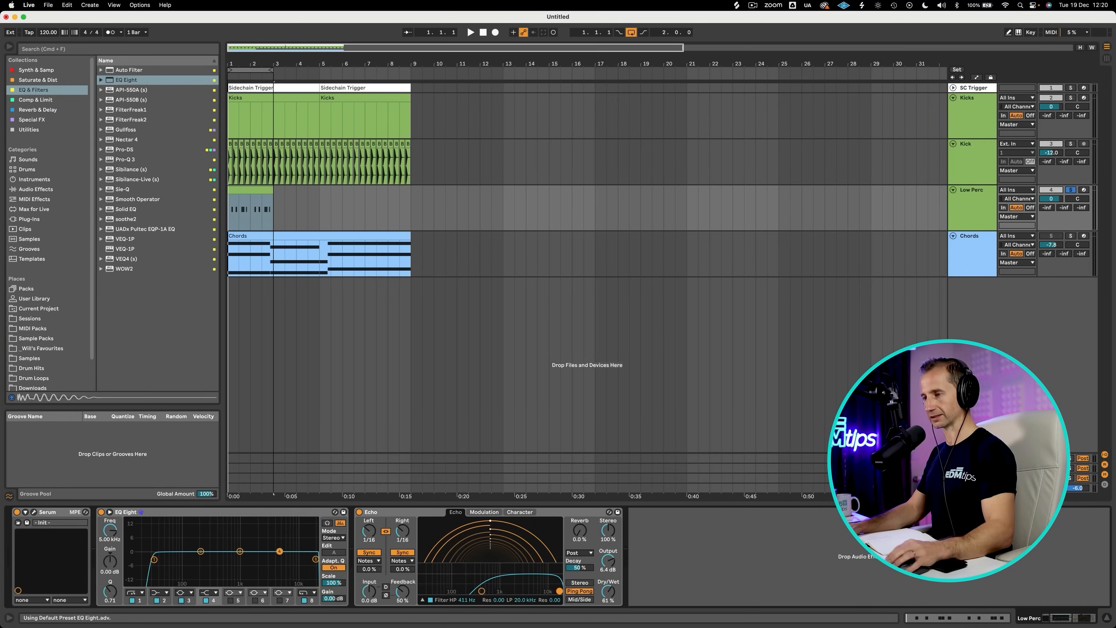
key("space")
left_click_drag(281, 551, 241, 530)
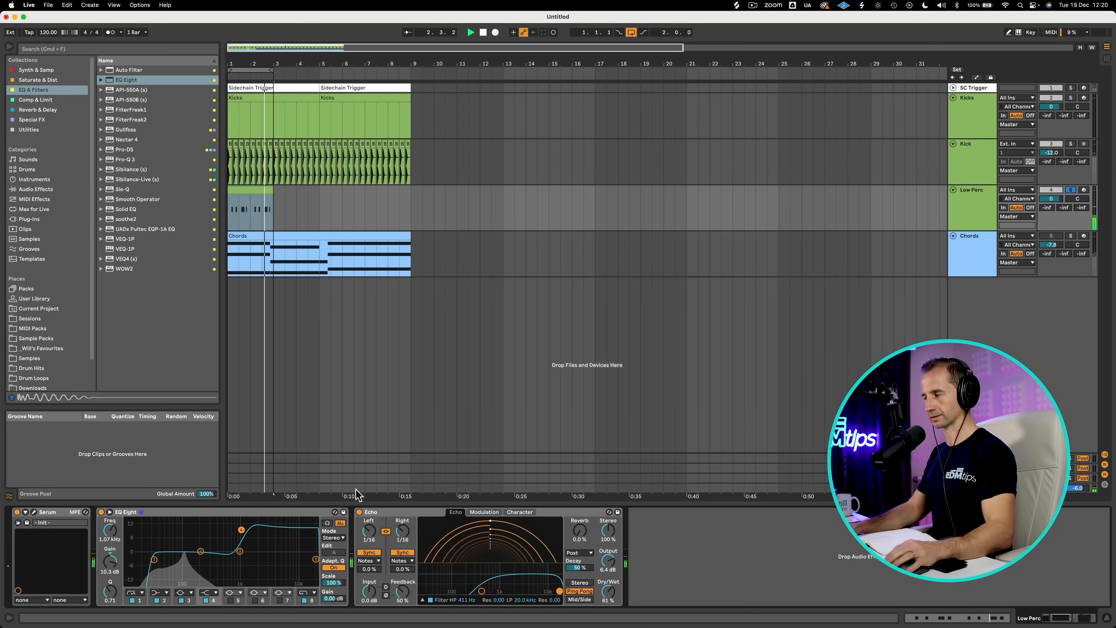
Unsolo the Low Perc track and audition the processed percussion with the kick.
left_click(1071, 189)
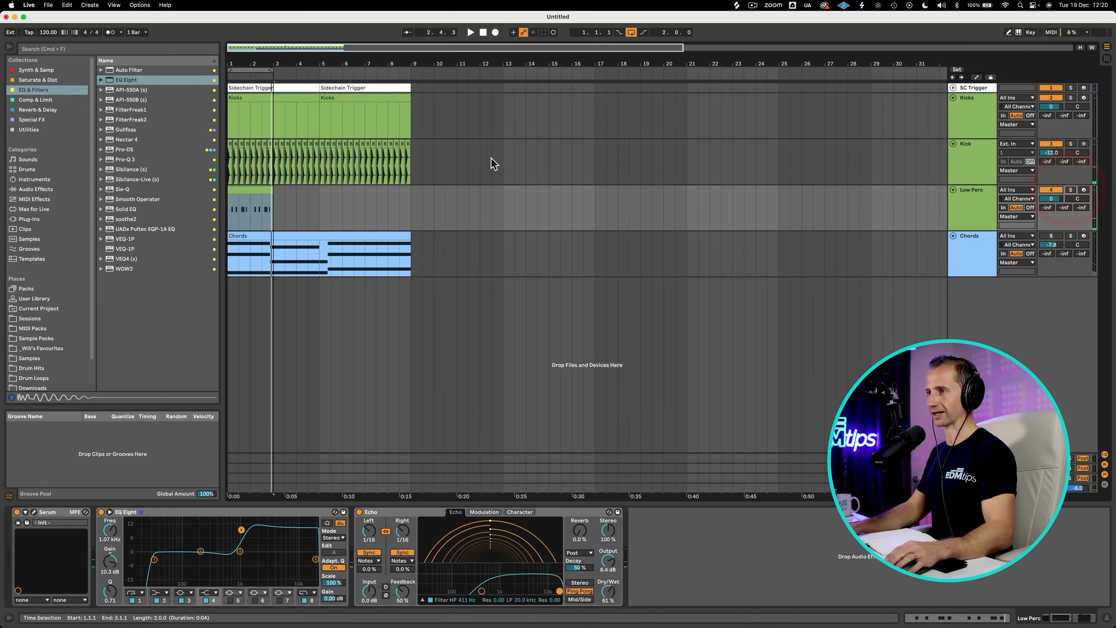
key("space")
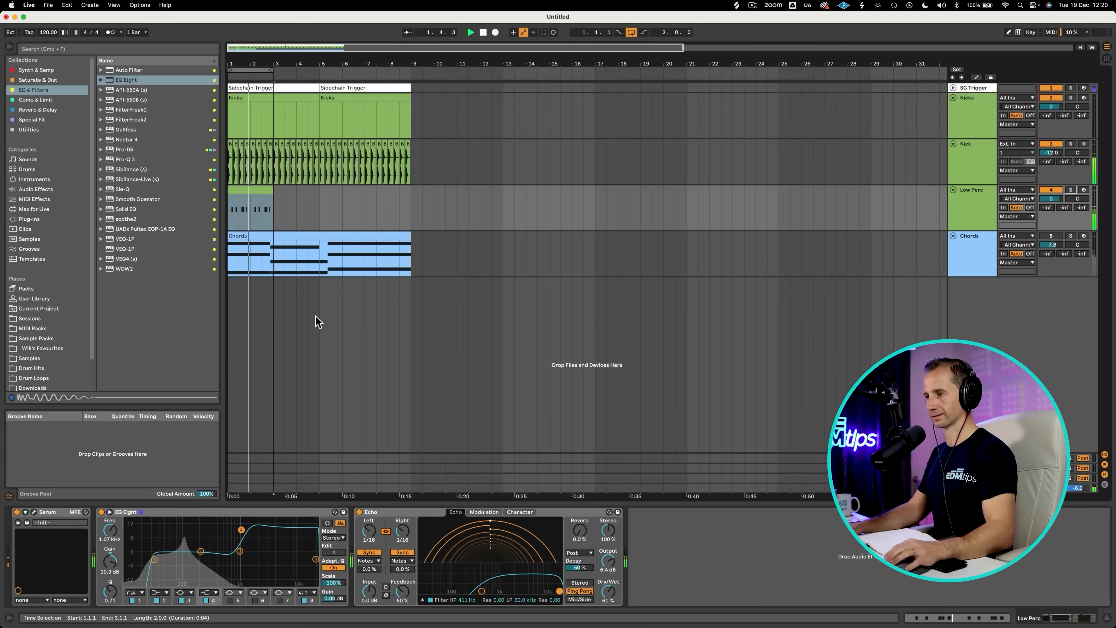
left_click(973, 216)
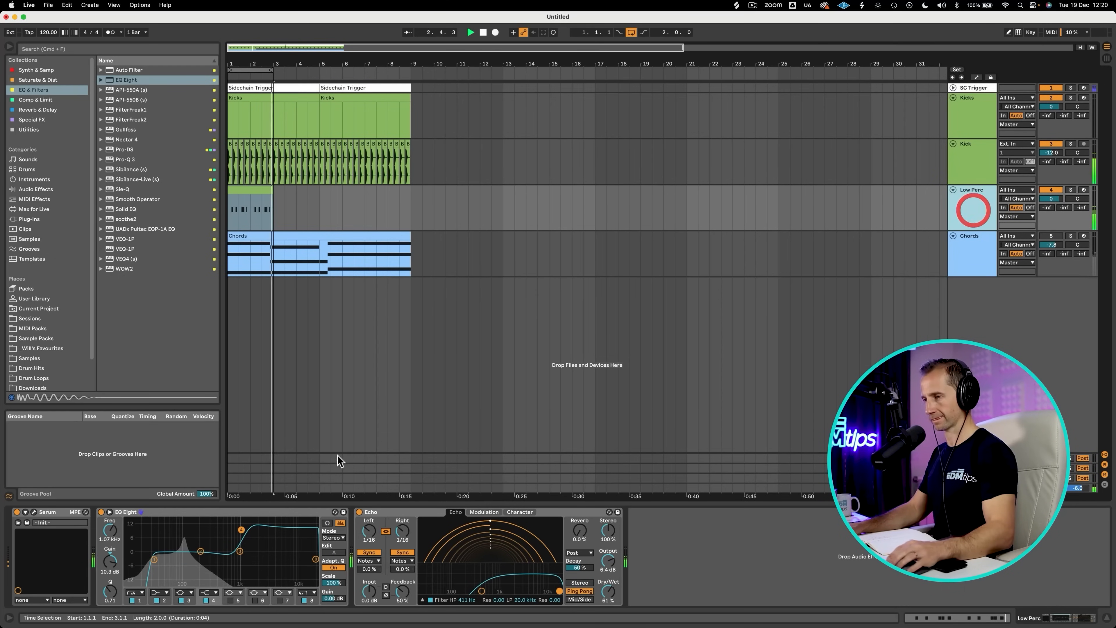
Duplicate the two-bar Low Perc clip to fill eight bars and extend the loop to eight bars.
left_click_drag(246, 60, 235, 125)
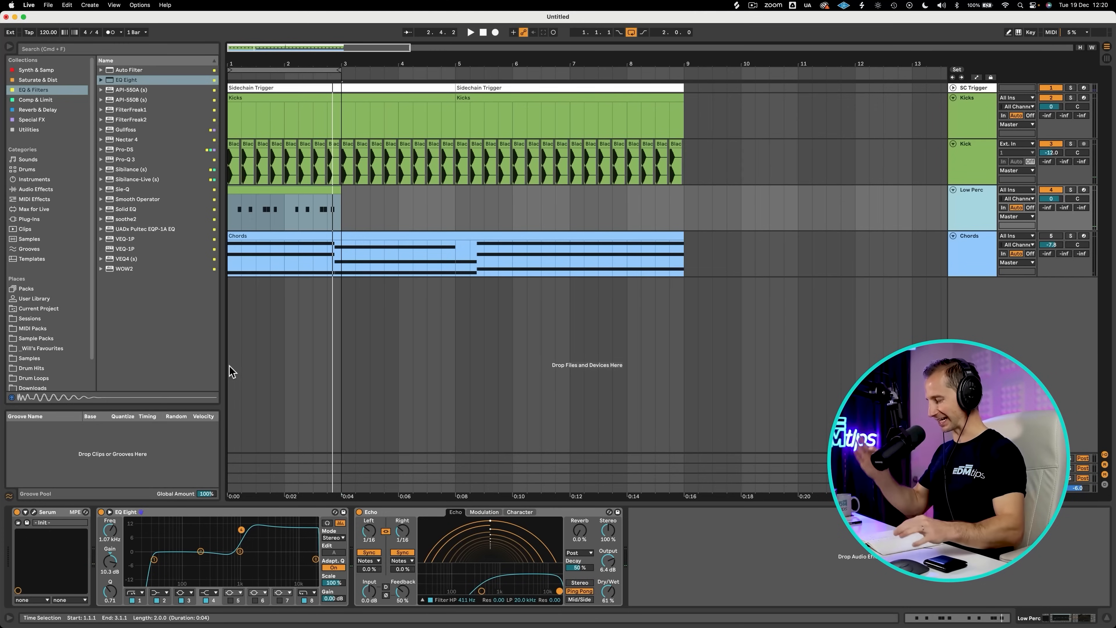
key("space")
key("super+d")
key("super+d")
key("super+d")
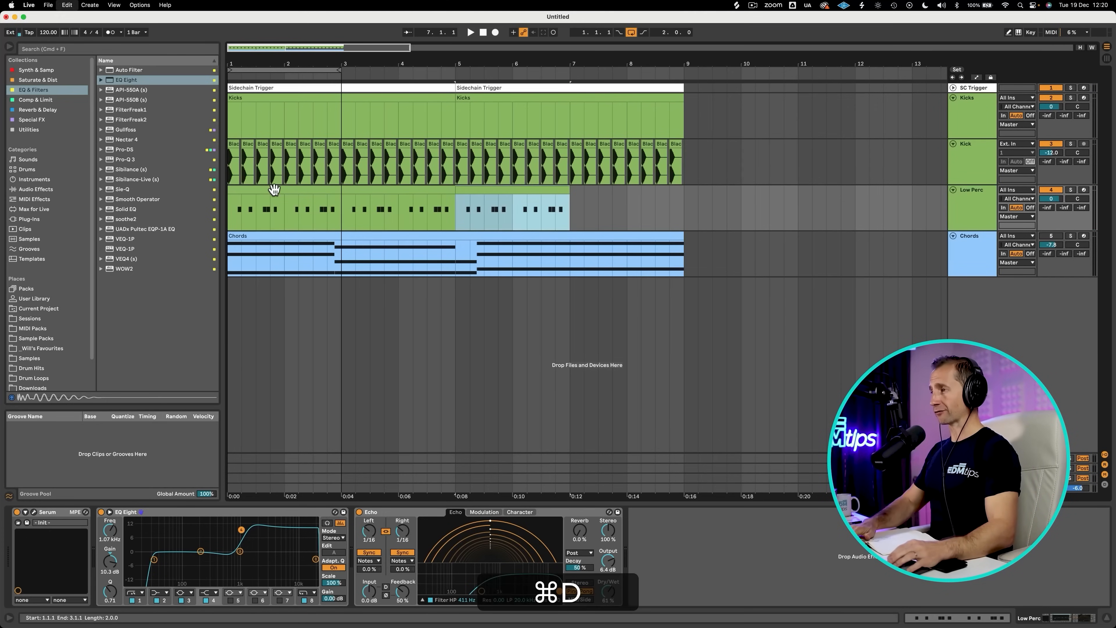
left_click_drag(342, 70, 686, 70)
key("minus")
key("minus")
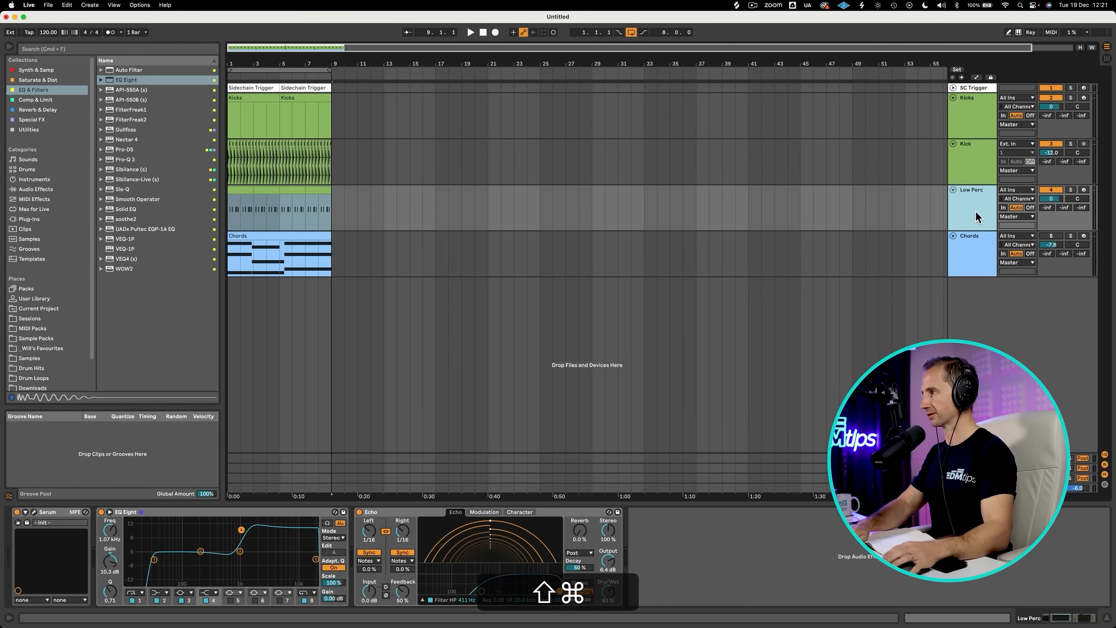
Insert a MIDI track between Low Perc and Chords, name it Bass and colour it yellow.
key("ctrl+shift+t")
left_click(976, 253)
key("ctrl+r")
type("Bass")
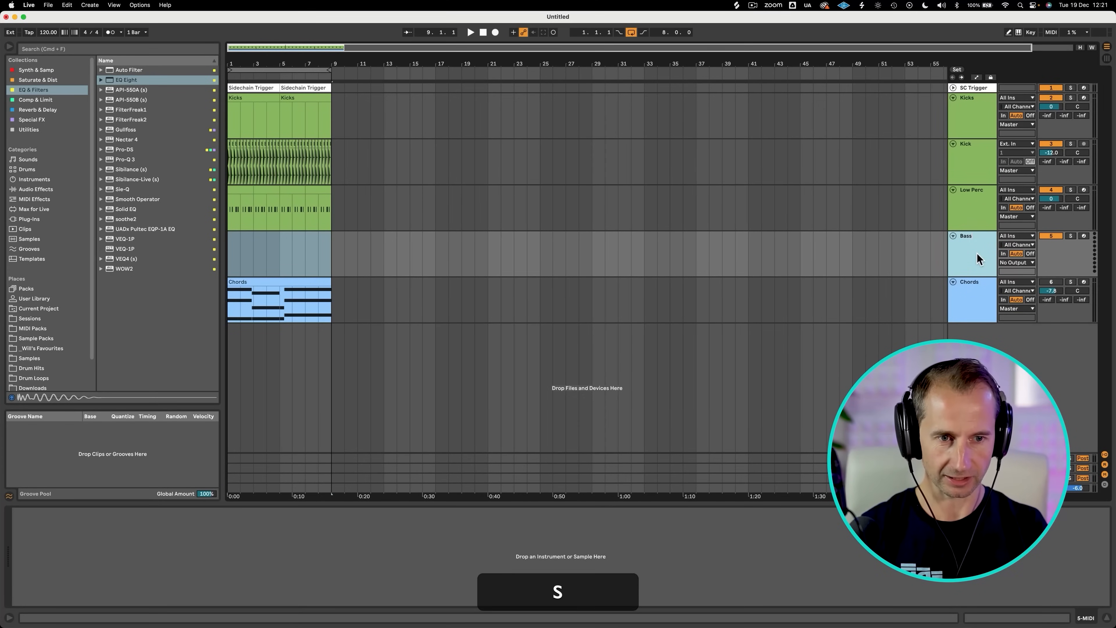
key("Return")
right_click(977, 254)
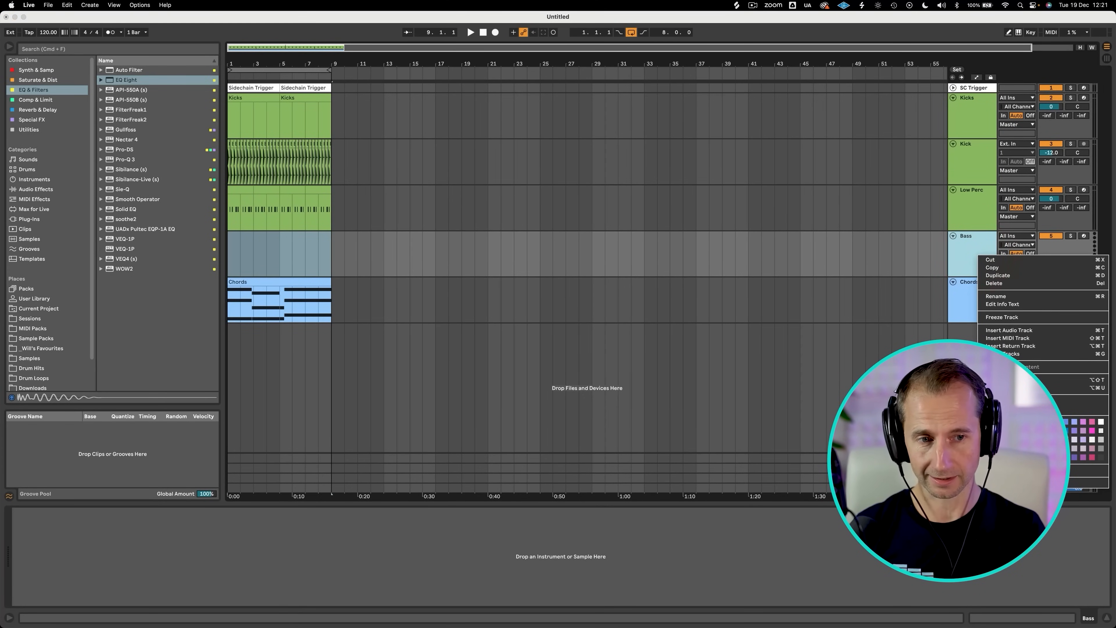
left_click(1012, 431)
left_click(975, 259)
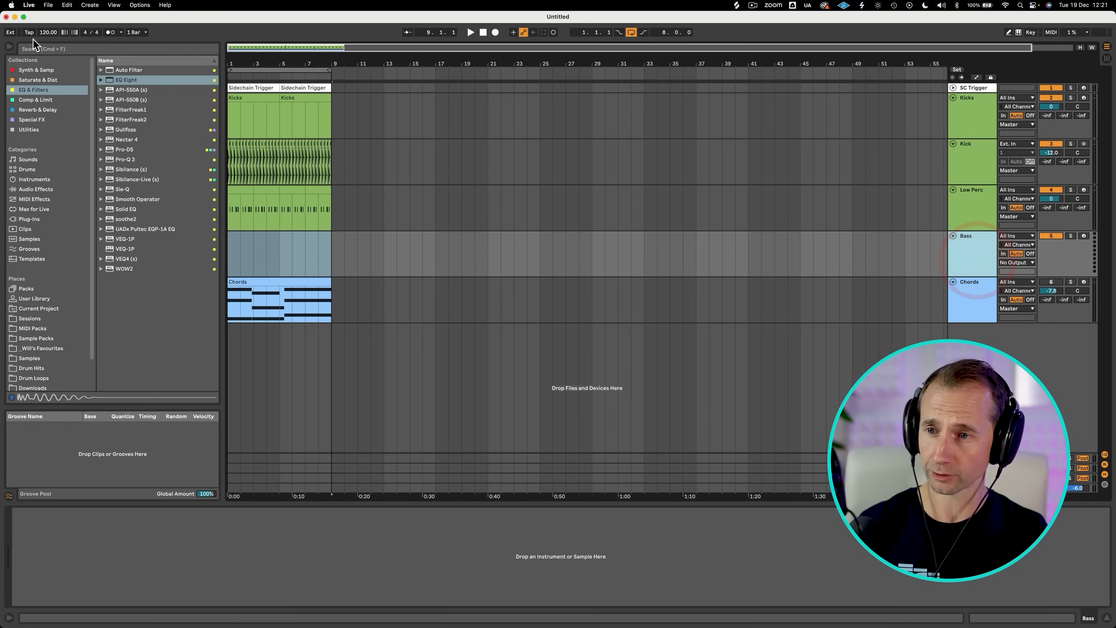
Load a Serum instrument onto the Bass track.
left_click(25, 70)
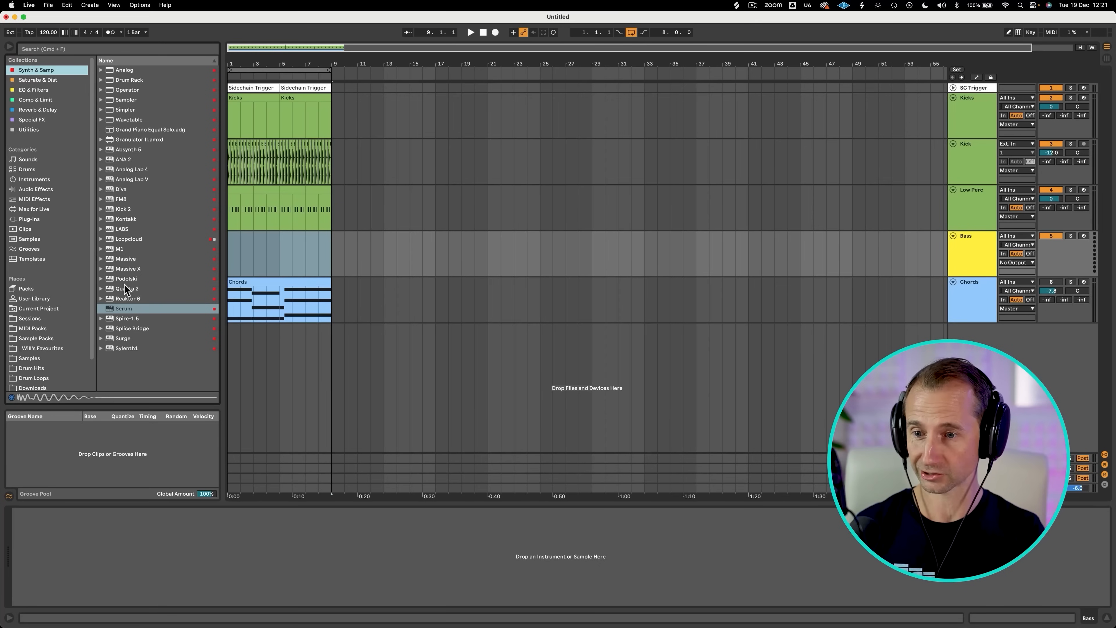
left_click_drag(129, 307, 299, 260)
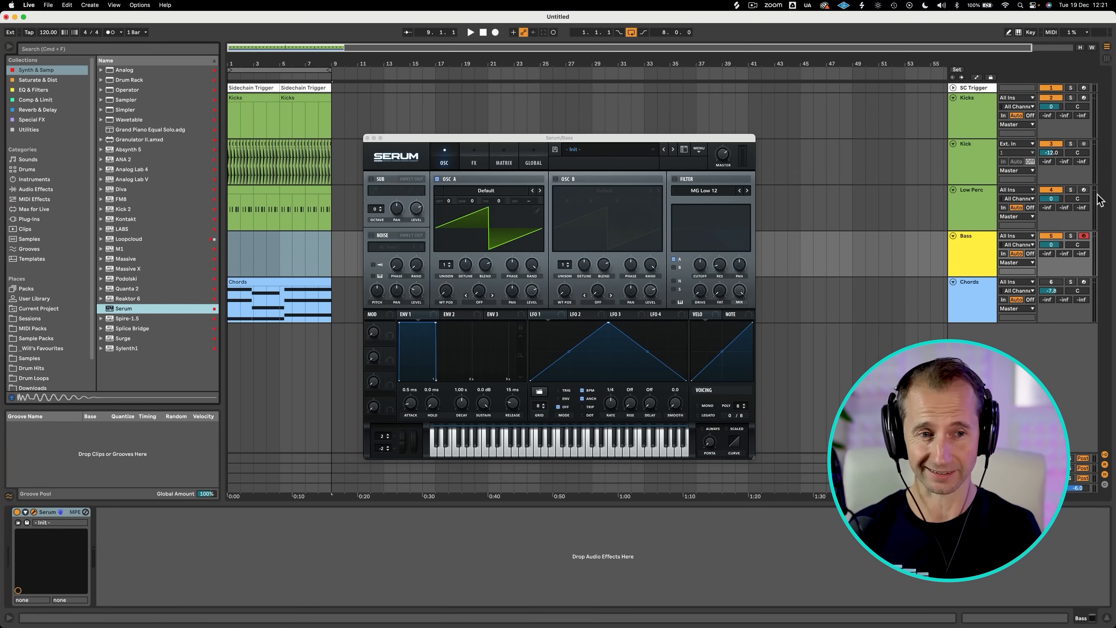
left_click(972, 258)
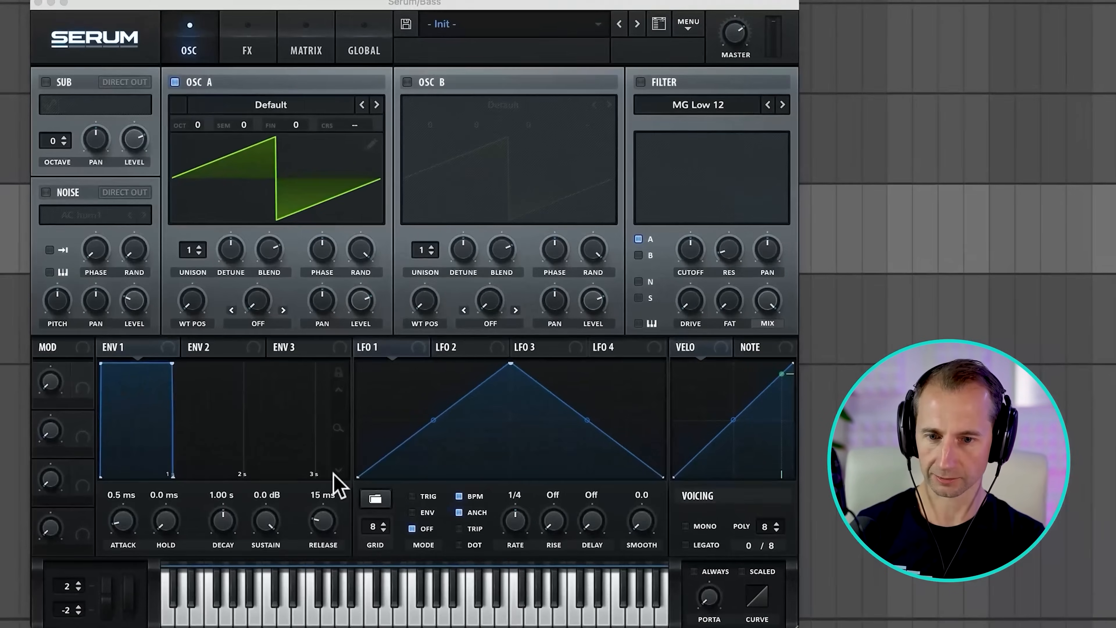
Set Serum to mono and shape Env 1 with sustain at -∞ dB, release 370 ms and decay 900 ms.
left_click_drag(269, 526, 271, 556)
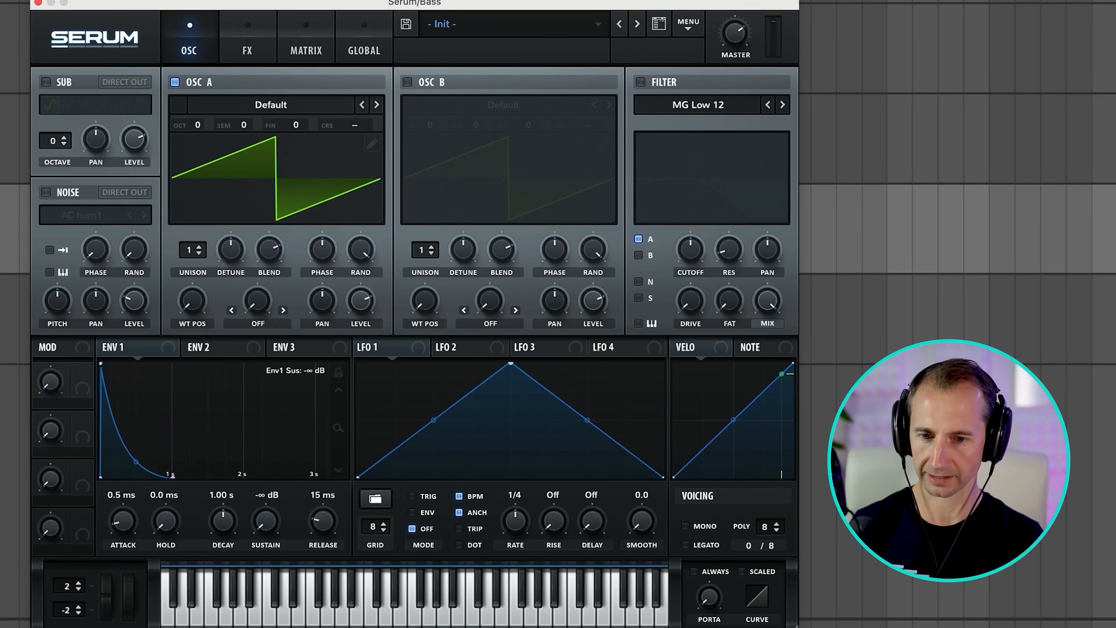
left_click(688, 527)
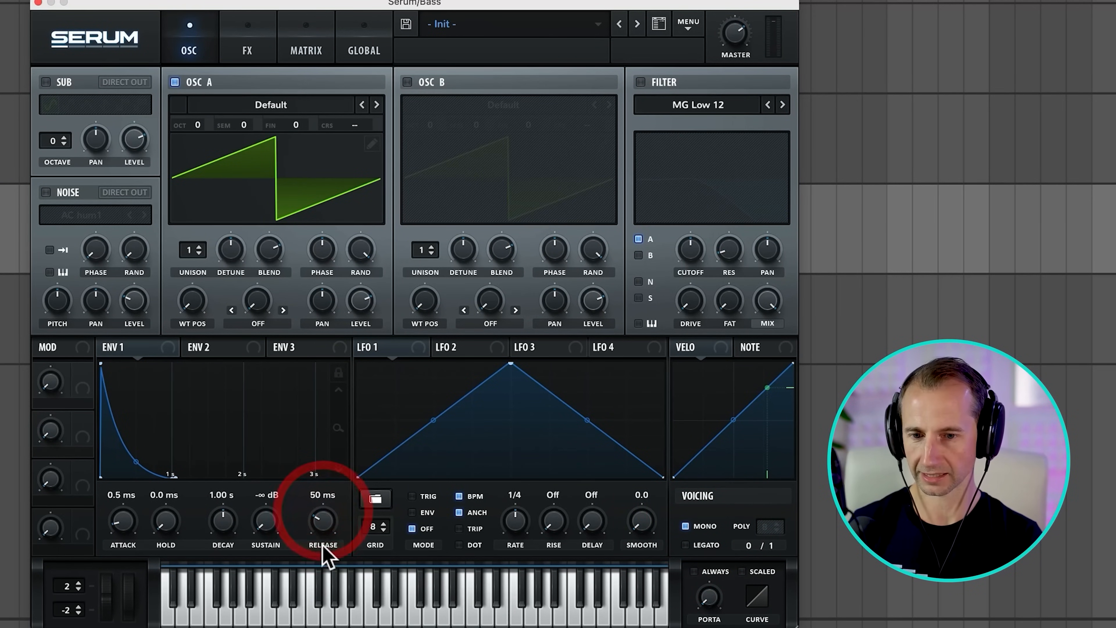
left_click_drag(320, 533, 317, 498)
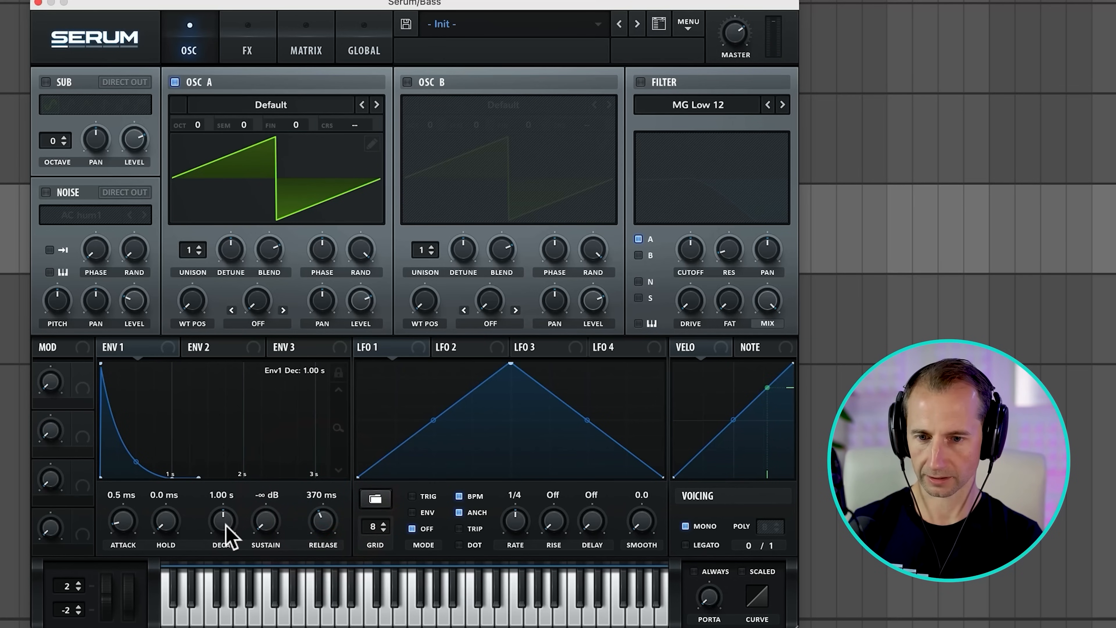
left_click_drag(228, 537, 224, 533)
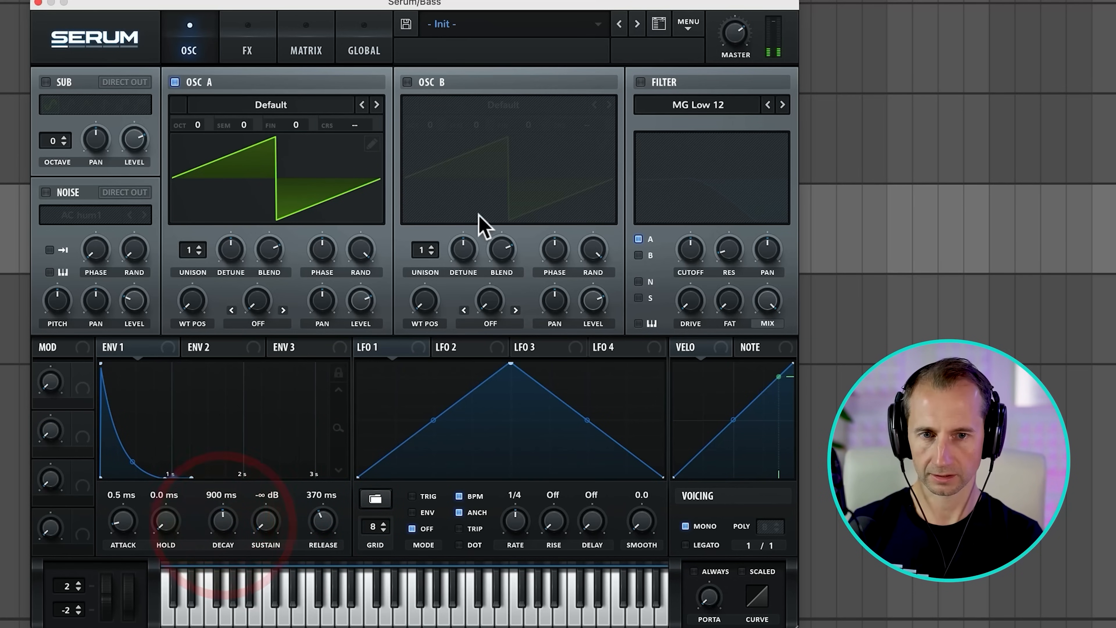
Enable the MG Low 12 filter and assign Env 1 to modulate its cutoff.
left_click(640, 81)
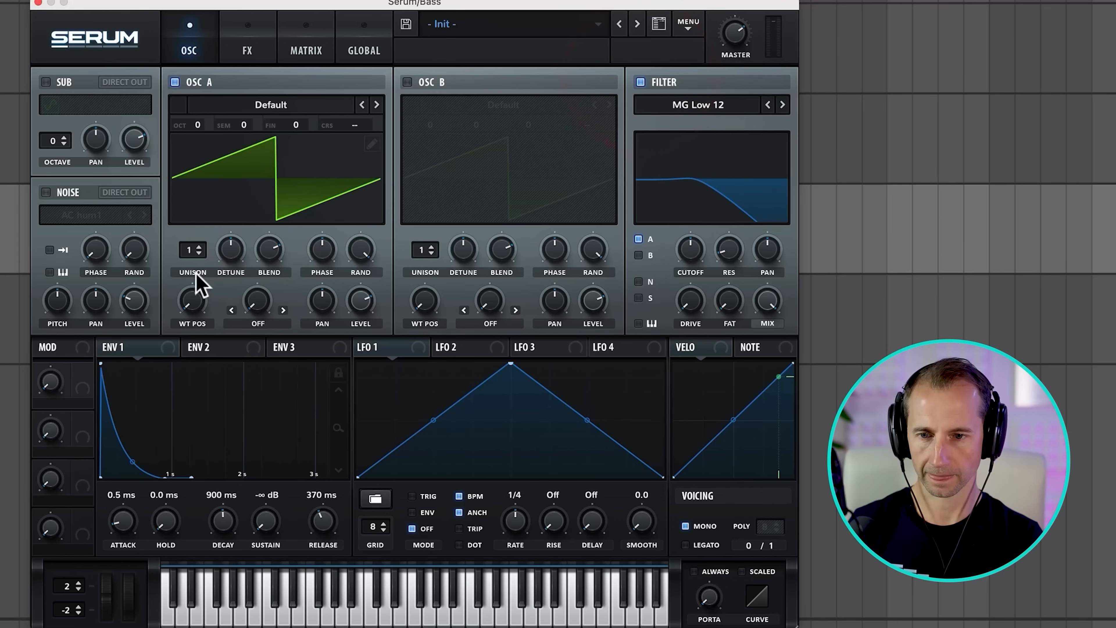
left_click_drag(105, 347, 678, 271)
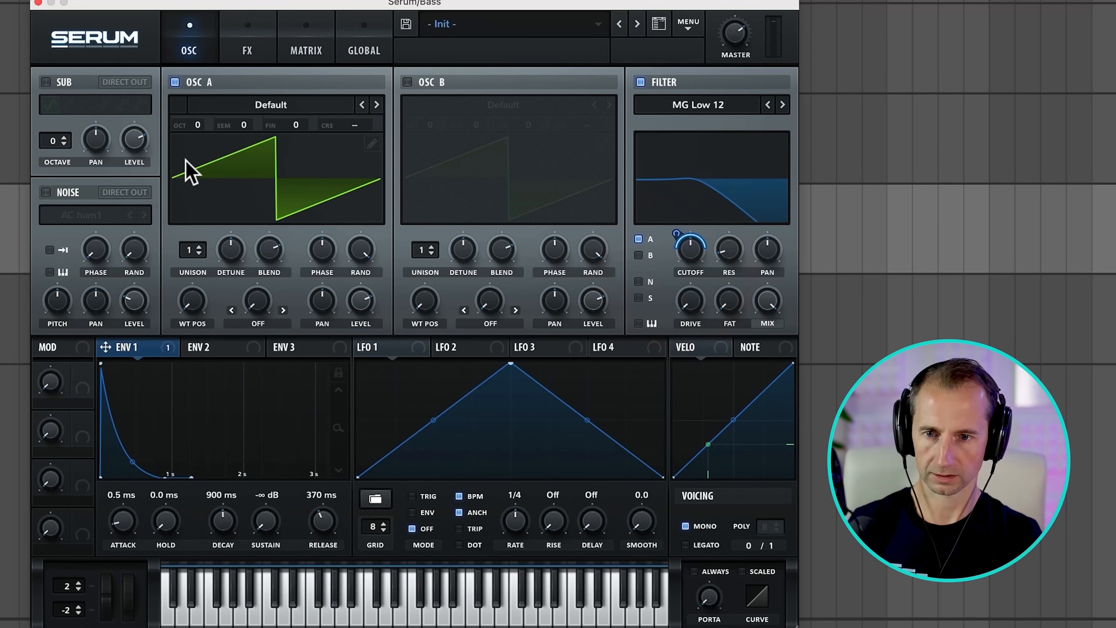
Set Osc A's octave to -1 and lower the filter cutoff.
left_click_drag(195, 125, 199, 169)
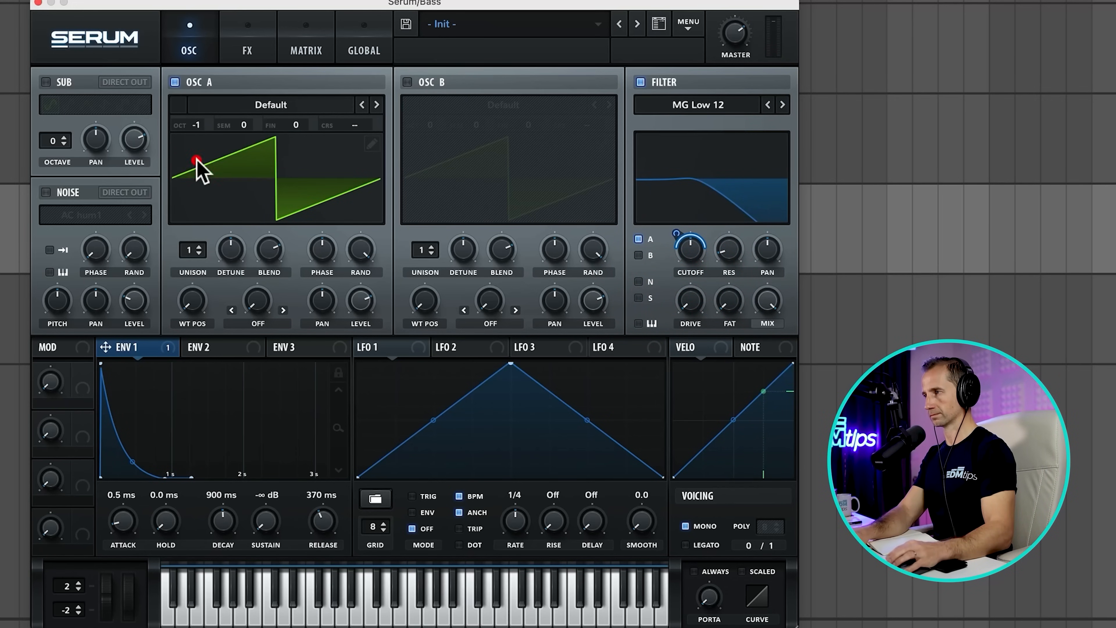
left_click_drag(694, 264, 683, 318)
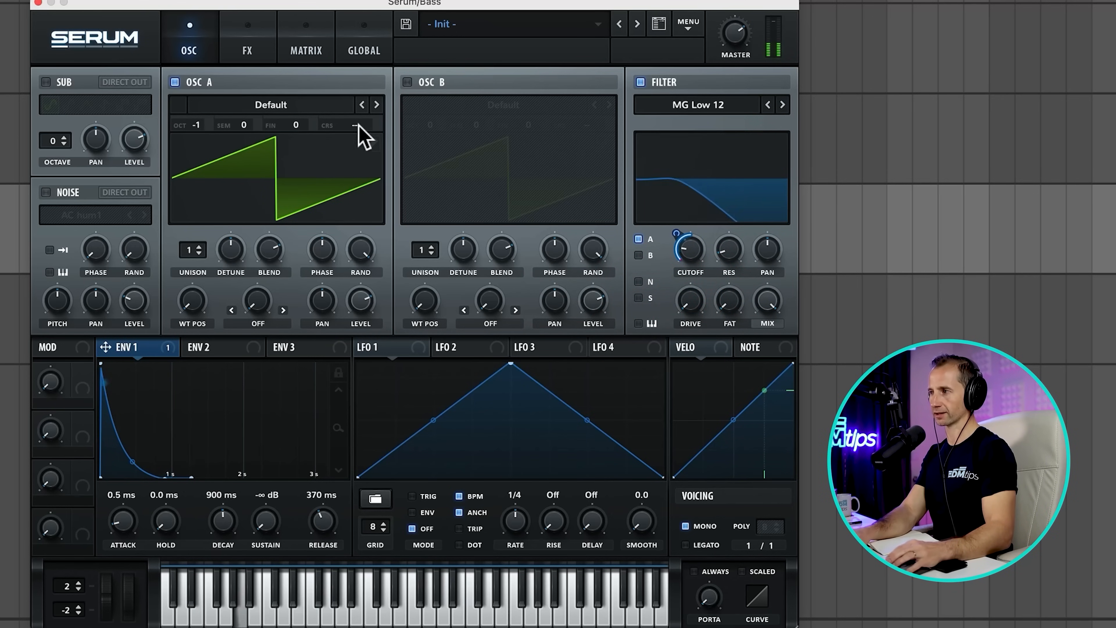
Enable Osc B and load the HarmonicSeries wavetable from the Digital category.
left_click(409, 81)
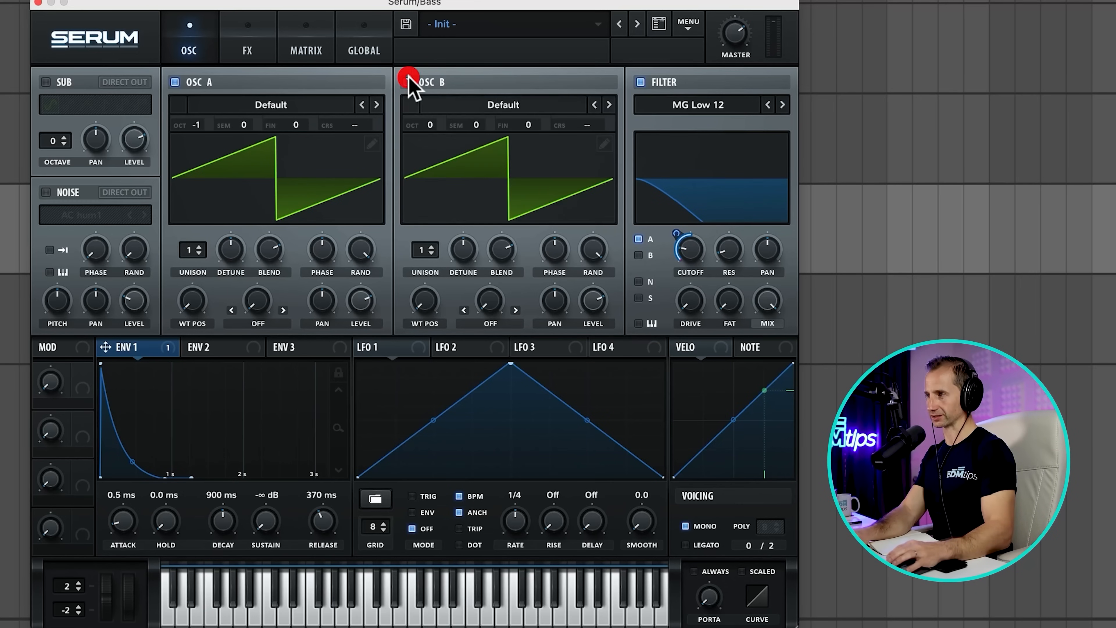
left_click(461, 105)
mouse_move(524, 130)
mouse_move(578, 148)
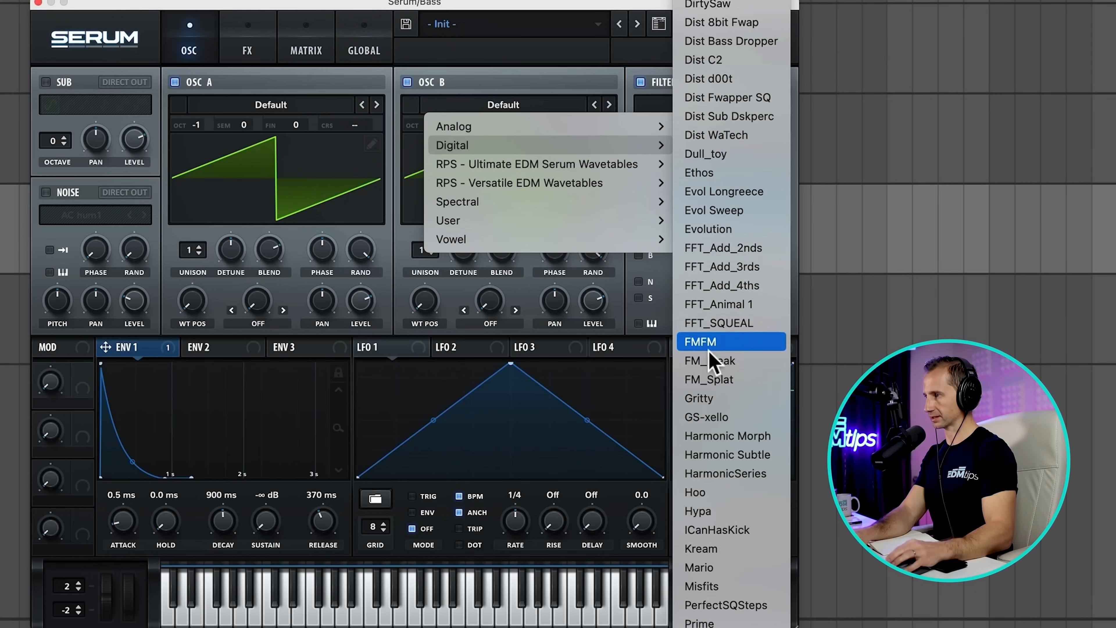
left_click(697, 474)
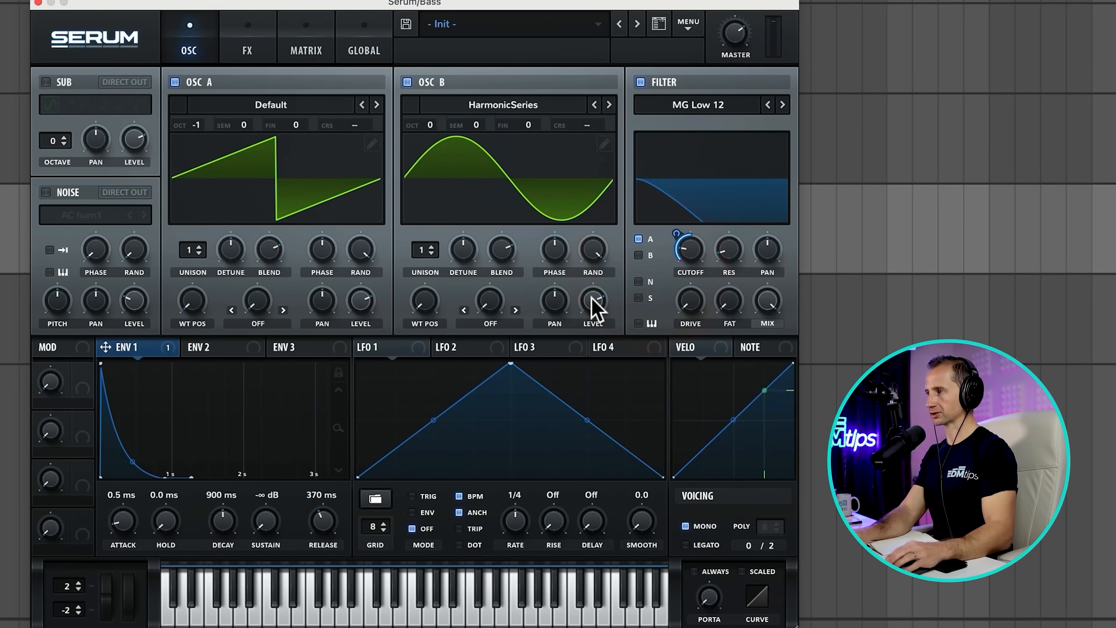
Route Osc B through the filter, set its wavetable position to 2 and reduce its level to roughly halfway.
left_click_drag(594, 308, 573, 363)
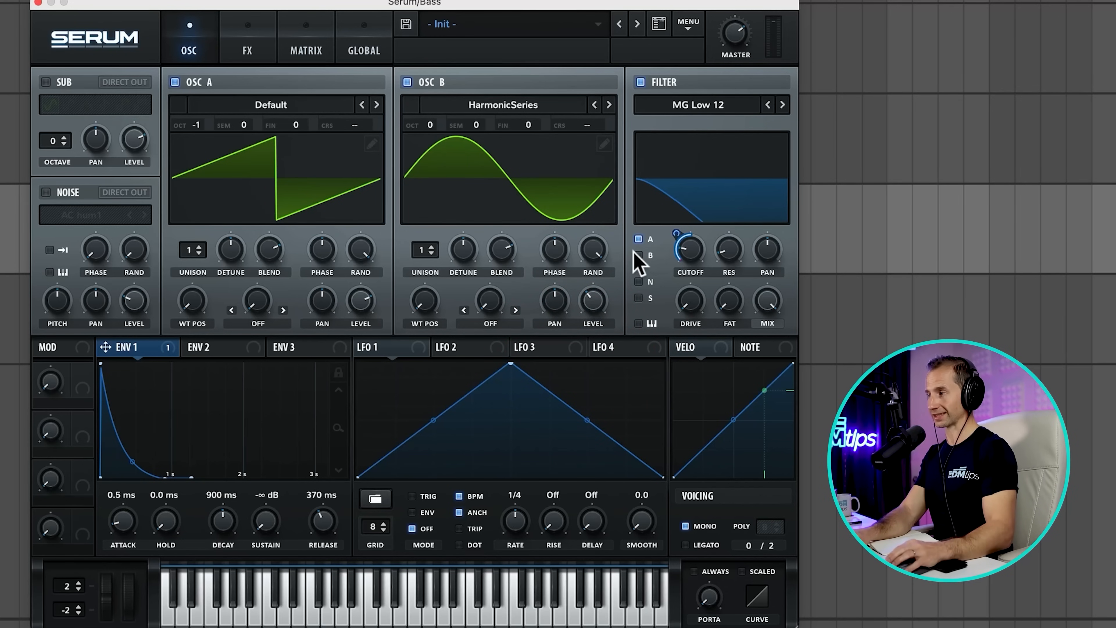
left_click_drag(593, 303, 593, 259)
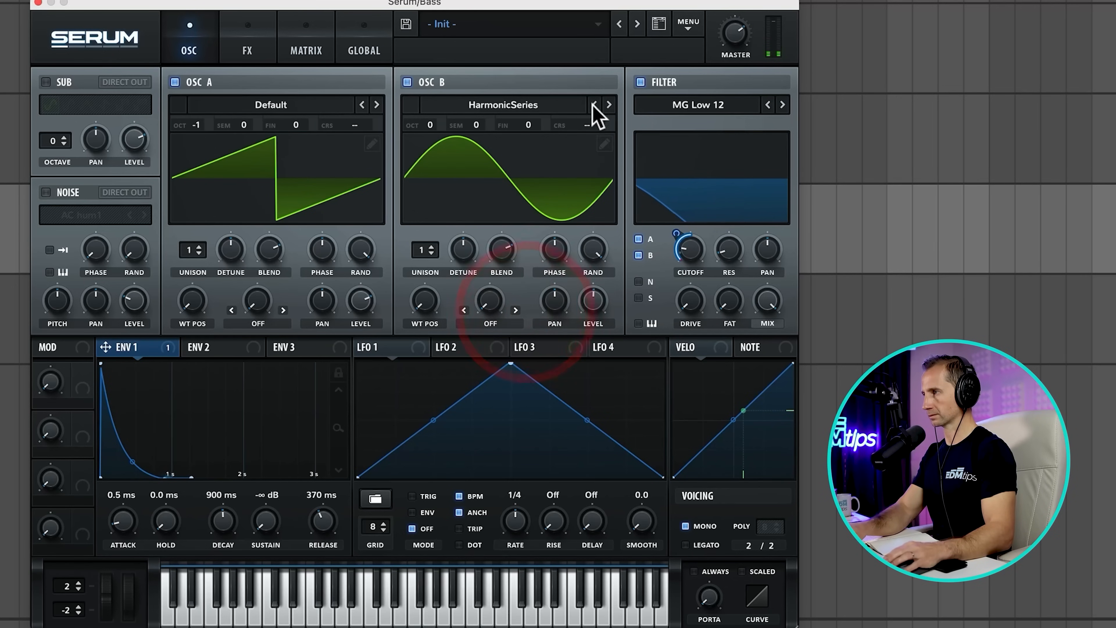
mouse_move(426, 301)
left_mouse_down()
mouse_move(434, 277)
mouse_move(433, 290)
left_mouse_up()
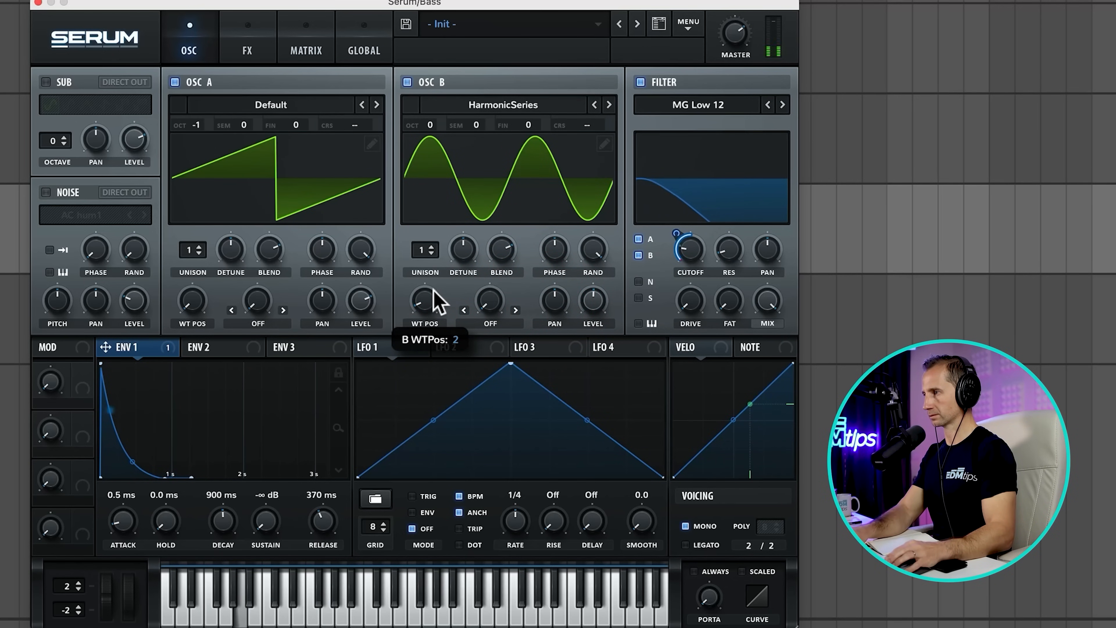
mouse_move(592, 301)
left_mouse_down()
mouse_move(613, 591)
mouse_move(588, 307)
left_mouse_up()
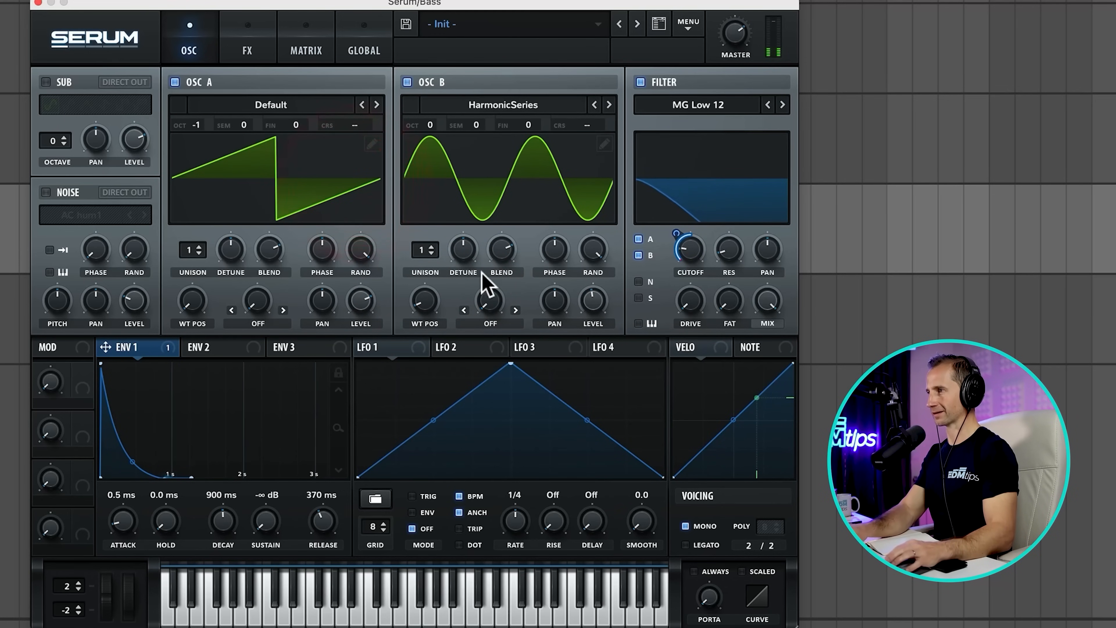
Set Osc A to 8 unison voices and reduce its detune amount.
left_click_drag(190, 250, 192, 162)
left_click_drag(231, 250, 221, 283)
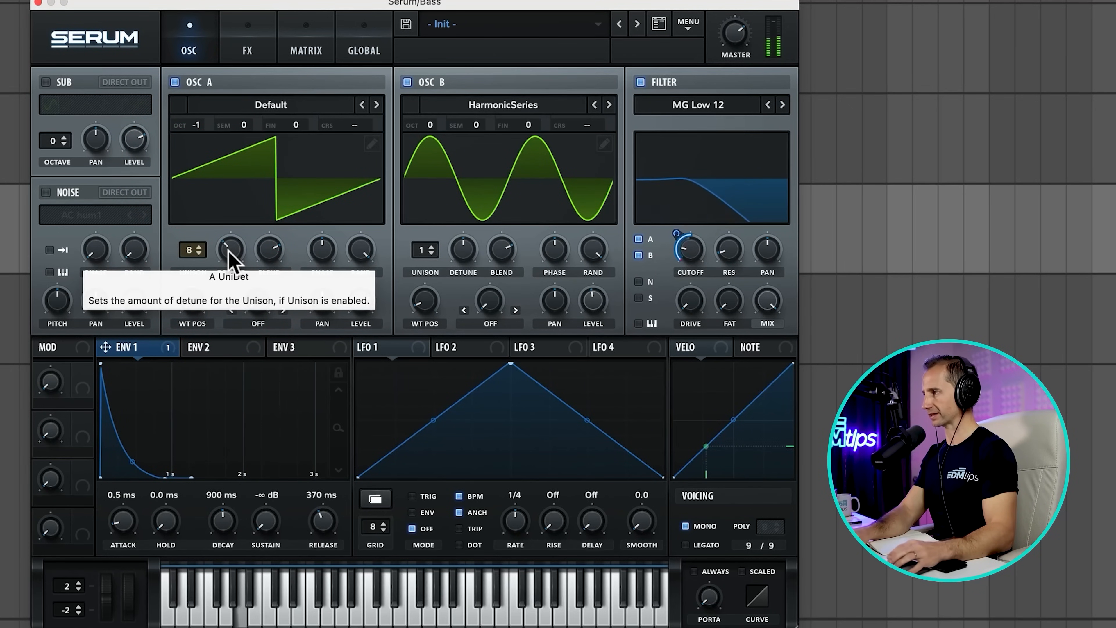
Enable the sine sub oscillator, set its octave to -1 and send it direct out.
left_click(46, 81)
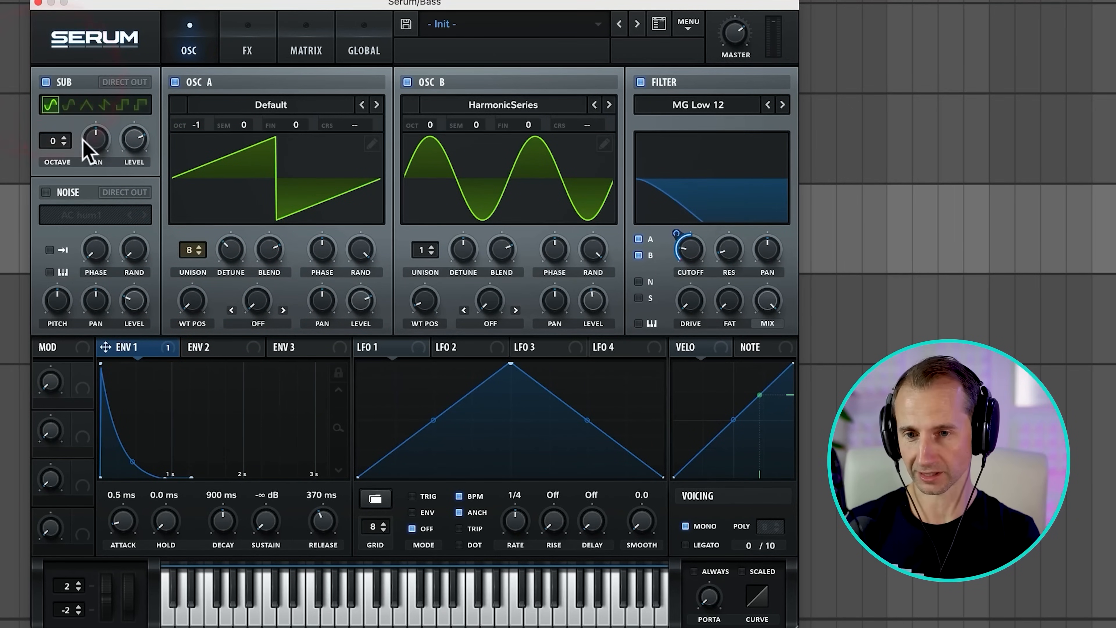
left_click_drag(50, 144, 48, 151)
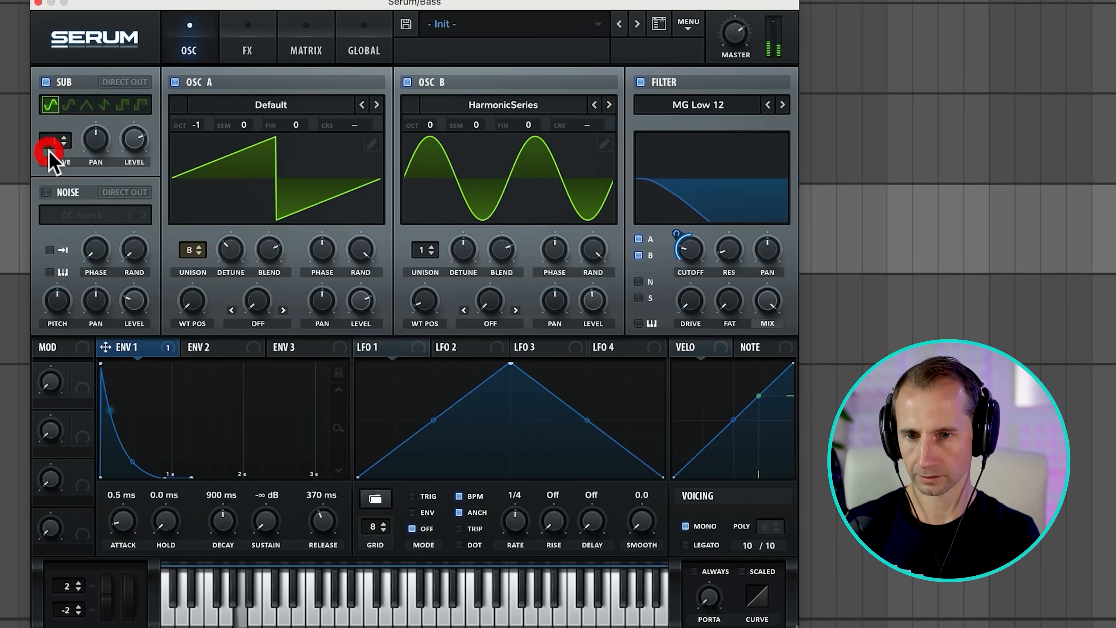
left_click(121, 83)
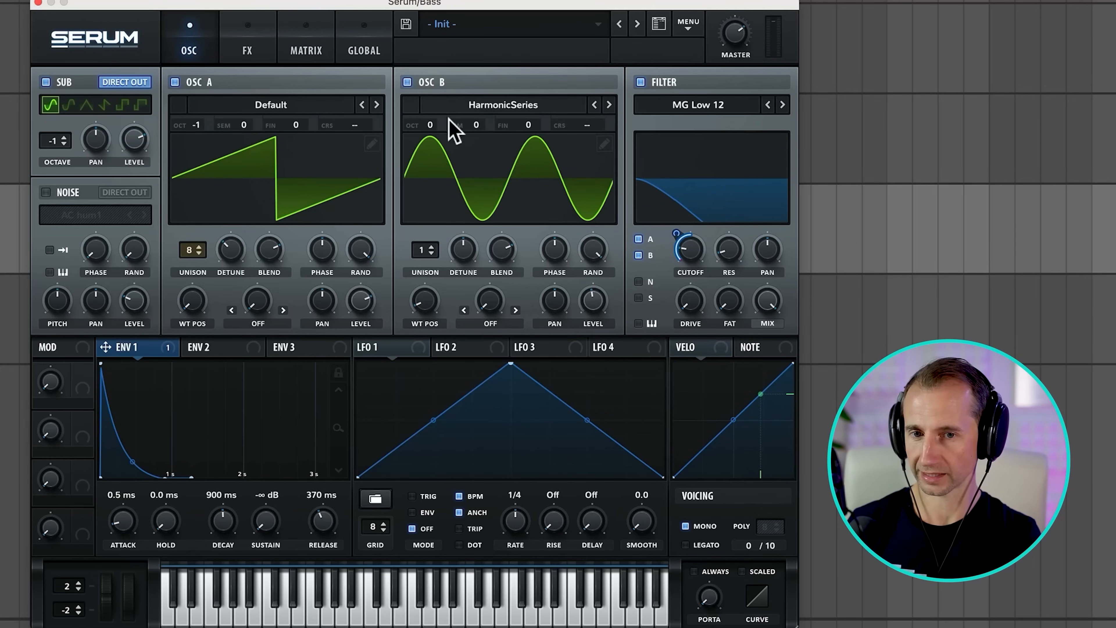
Enable the Hyper/Dimension effect with the Hyper mix at zero, a reduced Dimension size and a raised Dimension mix.
left_click(248, 40)
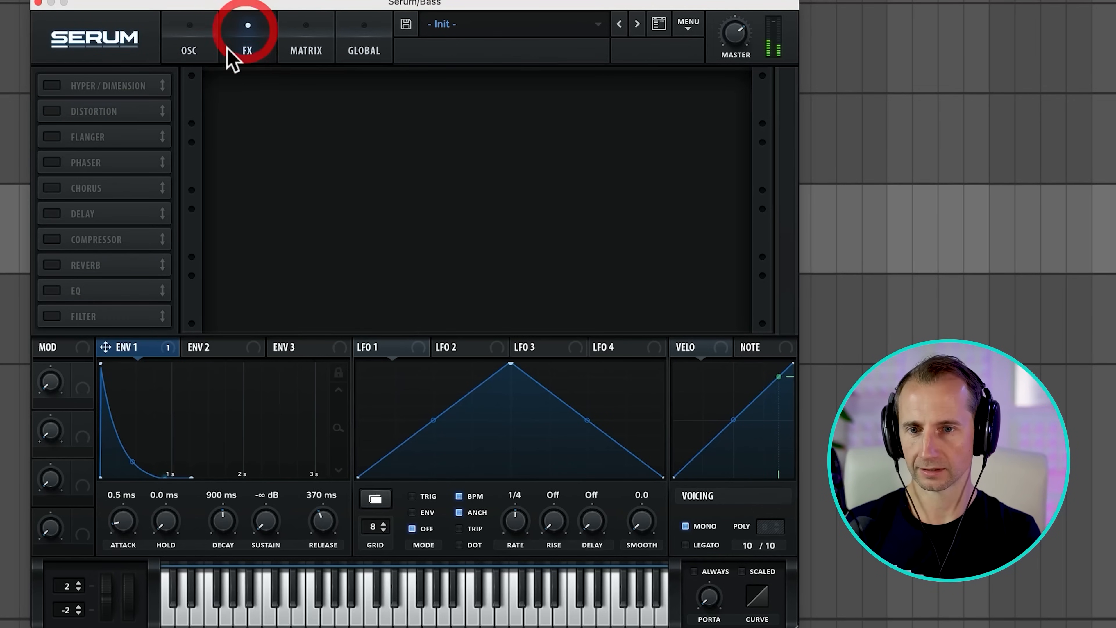
left_click(52, 86)
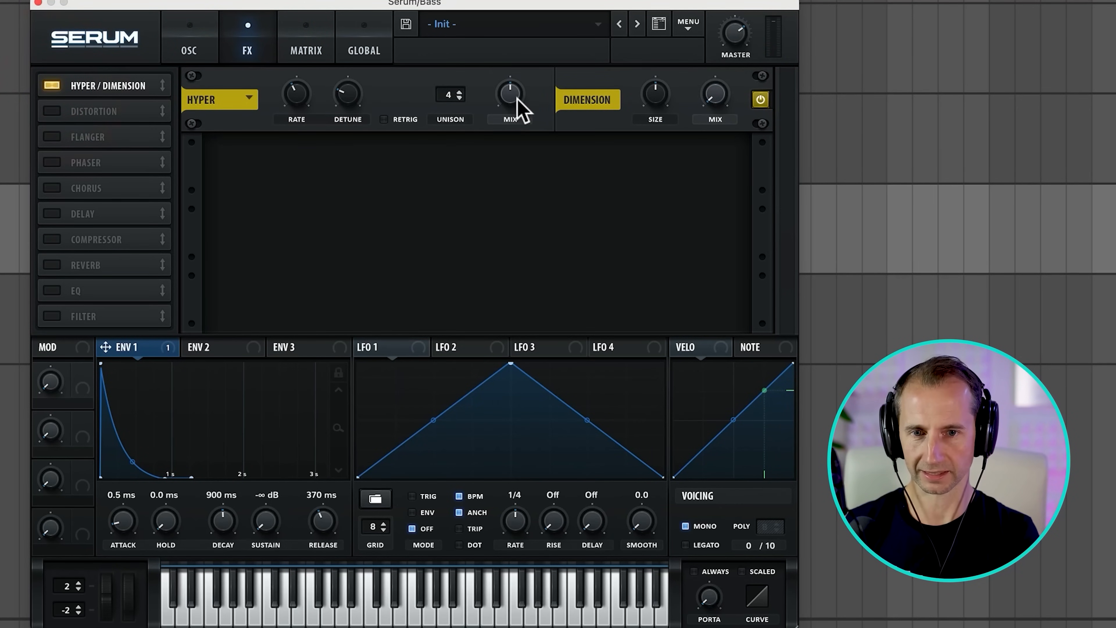
left_click(589, 317)
left_click_drag(718, 99, 733, 13)
left_click_drag(653, 100, 633, 132)
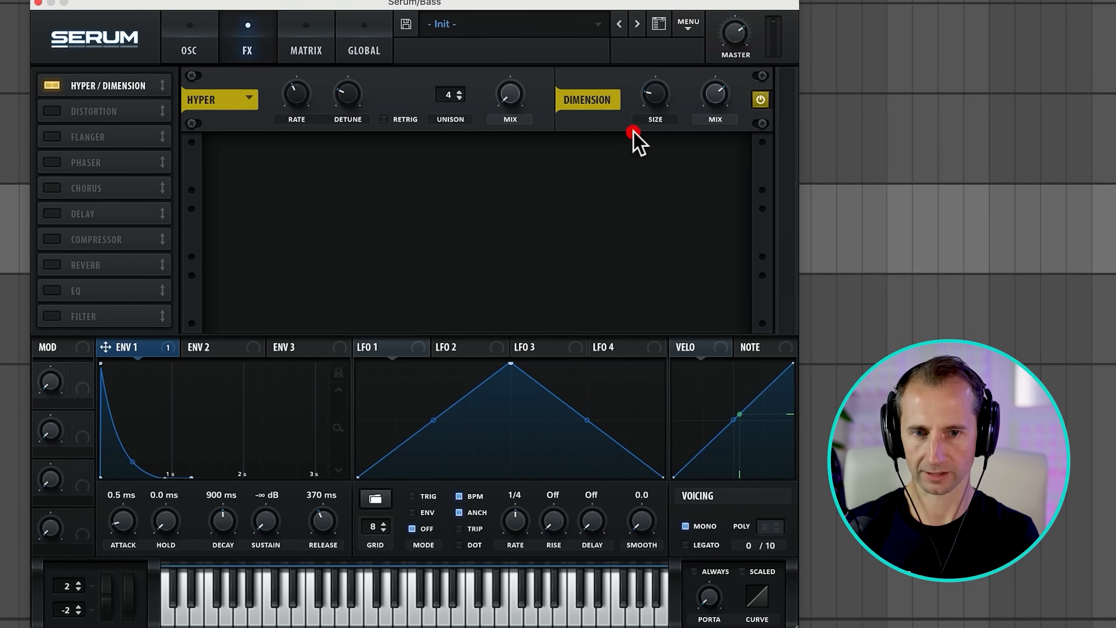
left_click_drag(717, 90, 716, 81)
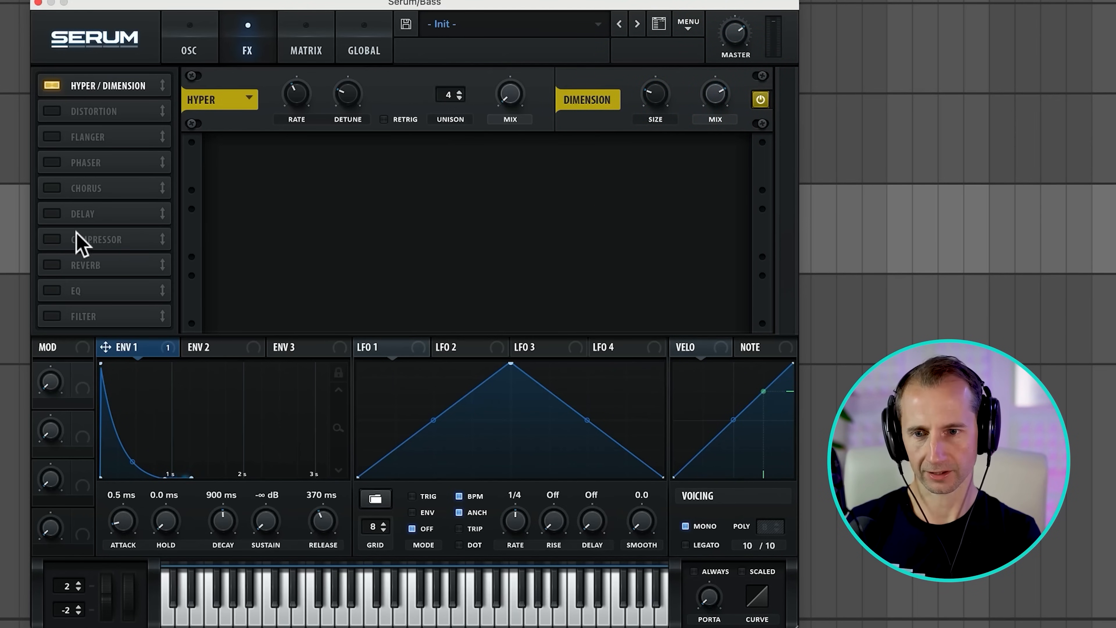
Enable Serum's EQ with its low band as a low cut, adjust its frequency and Q, and close the plugin window.
left_click(53, 290)
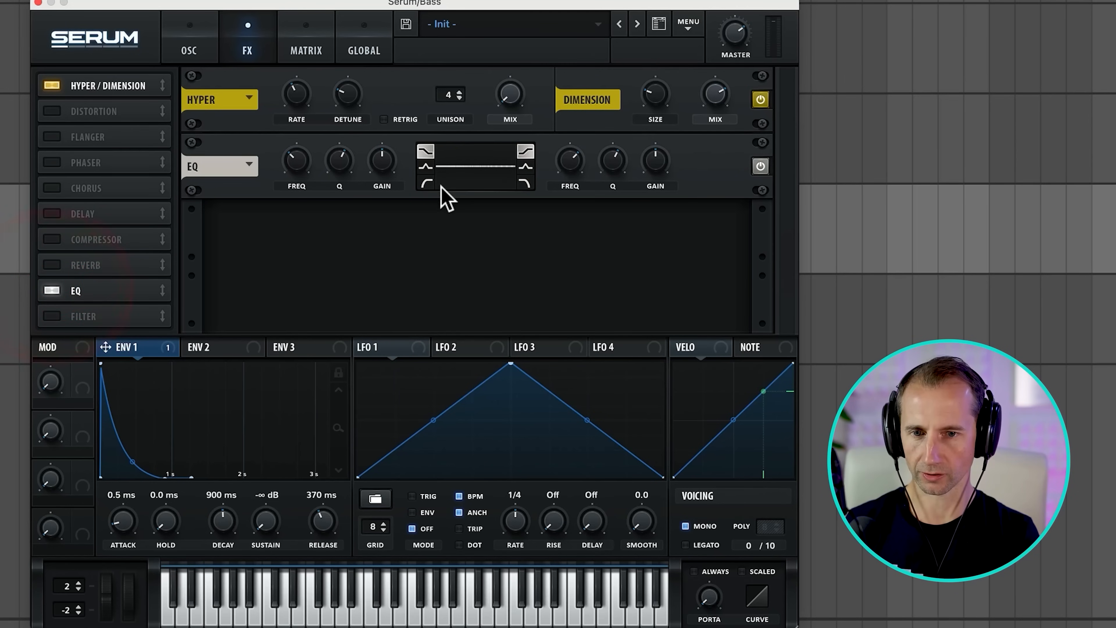
left_click(425, 182)
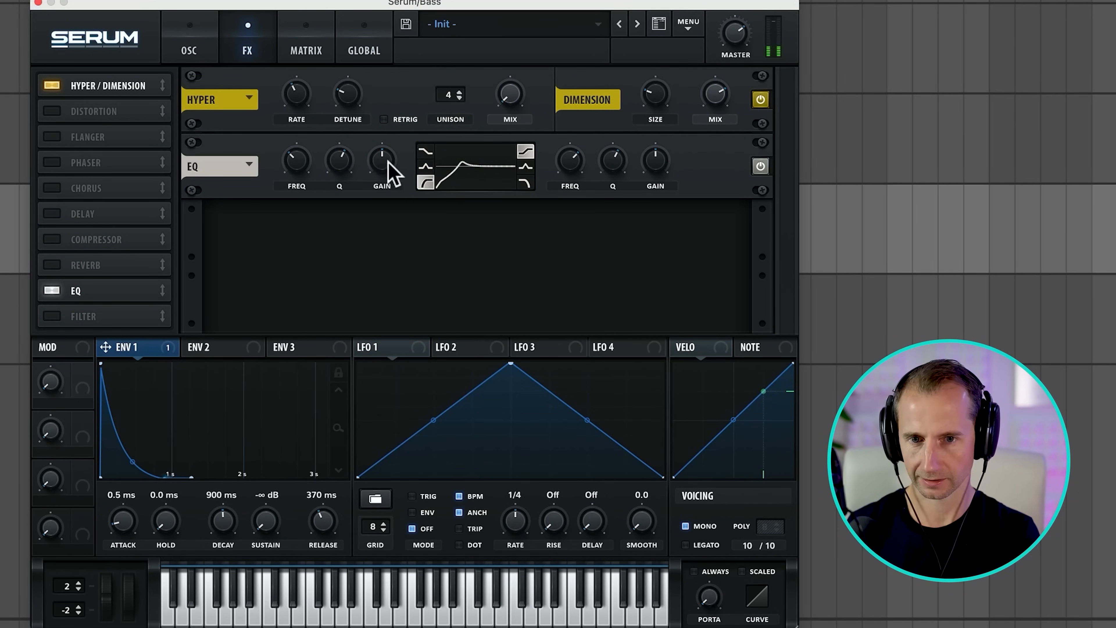
left_click_drag(345, 174, 293, 128)
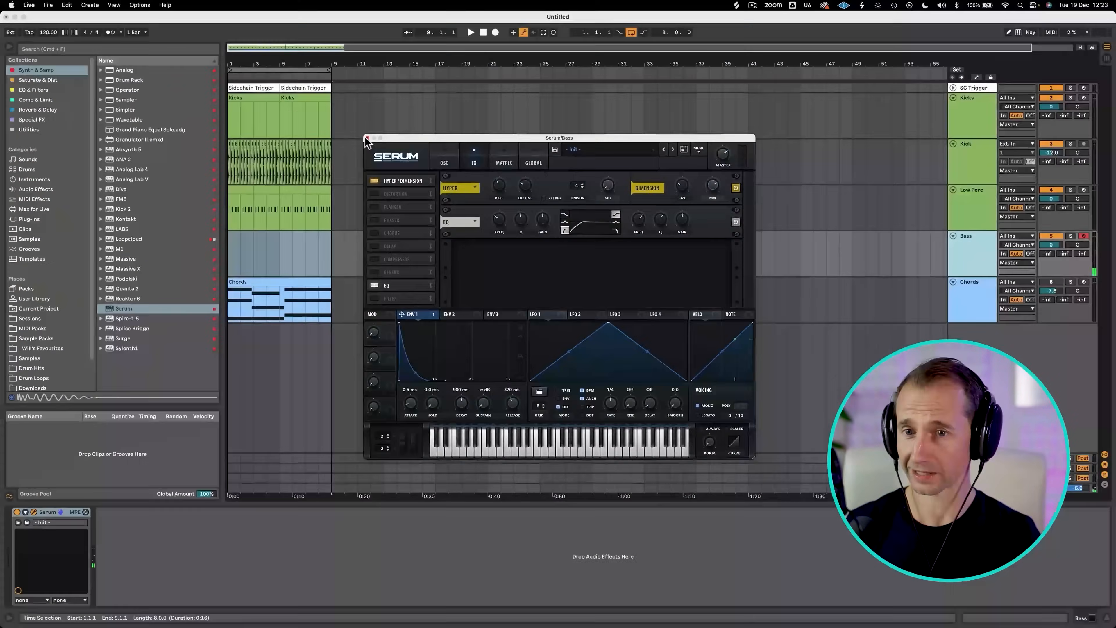
left_click(38, 2)
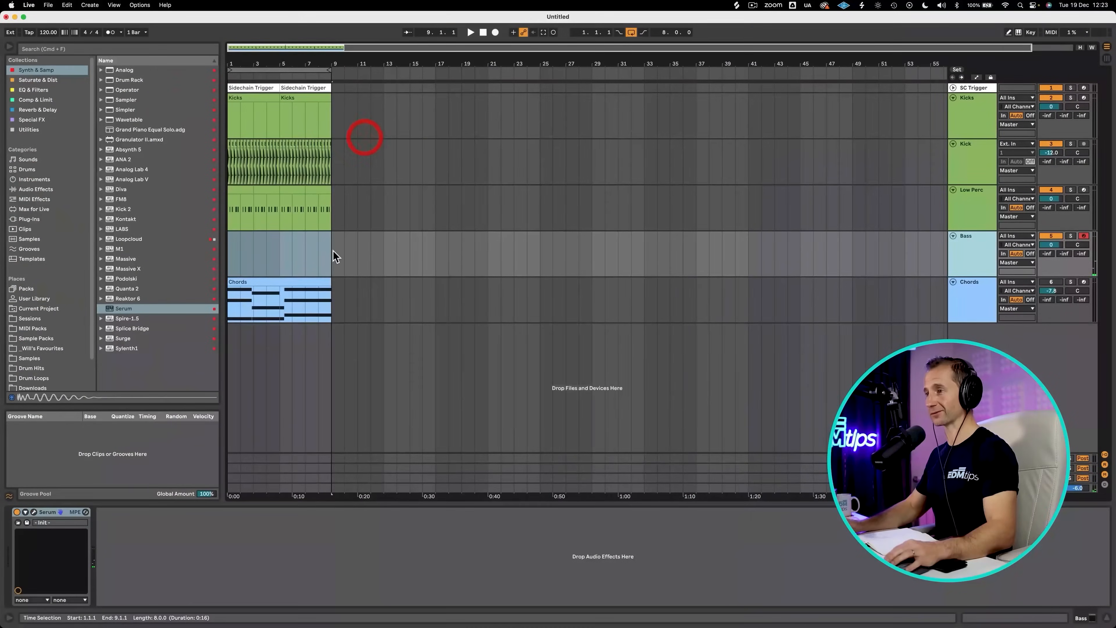
Create an eight-bar MIDI clip on the Bass track and place a sixteenth-note A1 at 1.2.3.
key("shift+super+m")
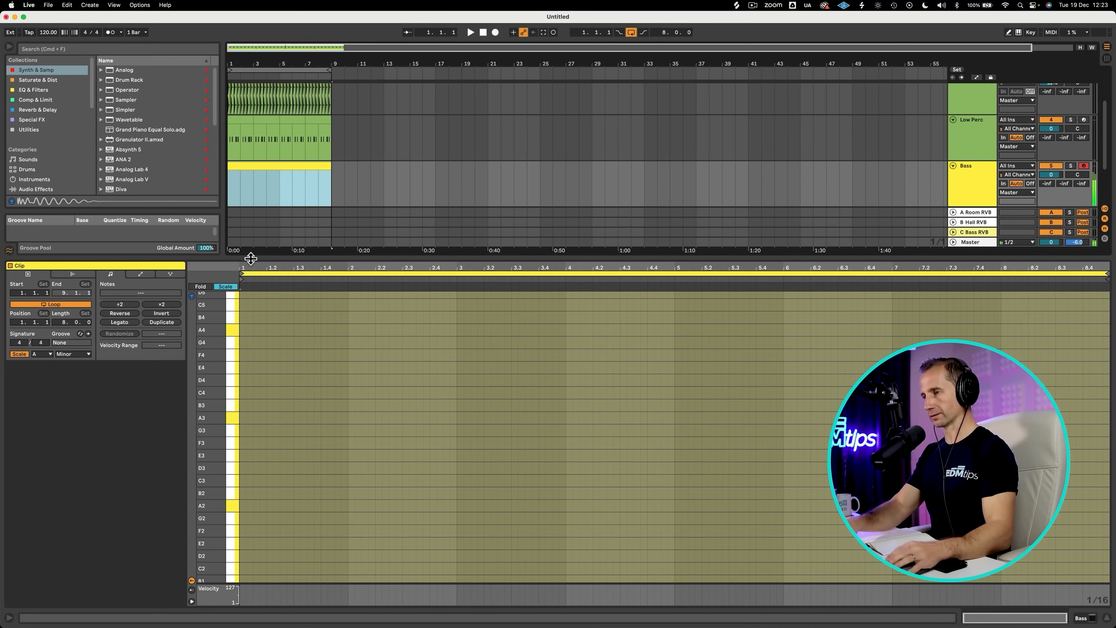
scroll(334, 371, "up", 8)
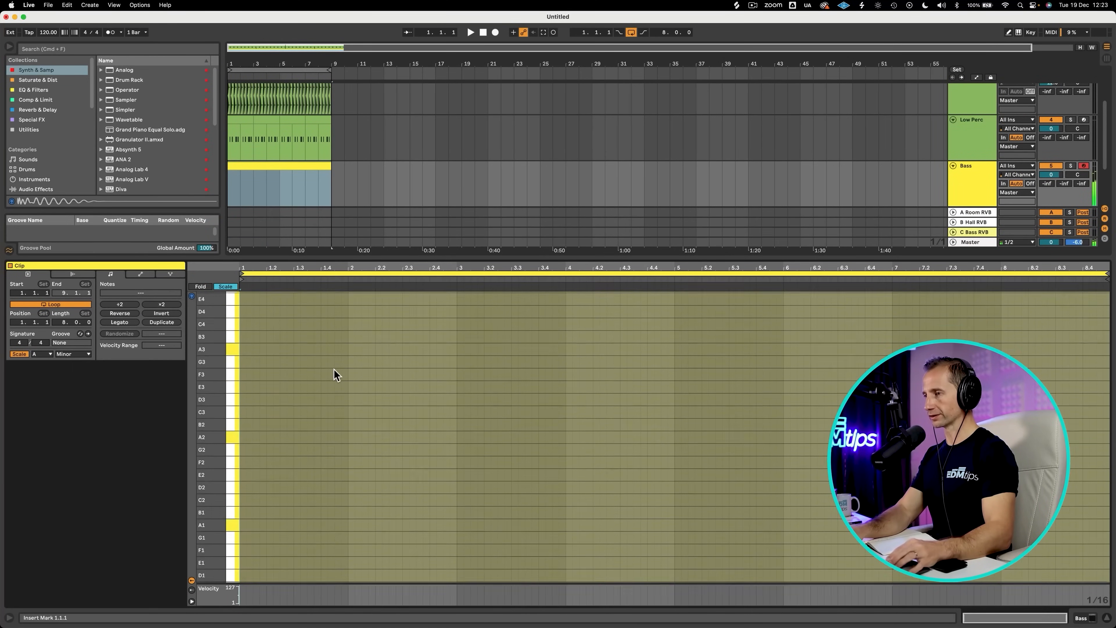
scroll(334, 369, "up", 12)
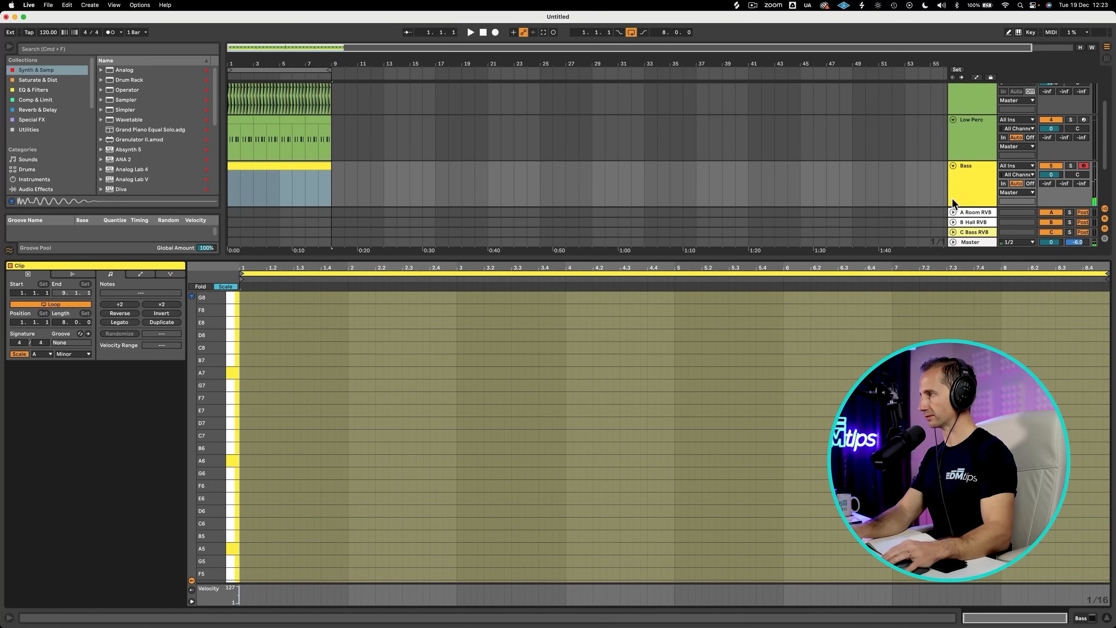
left_click(973, 176)
scroll(291, 411, "down", 20)
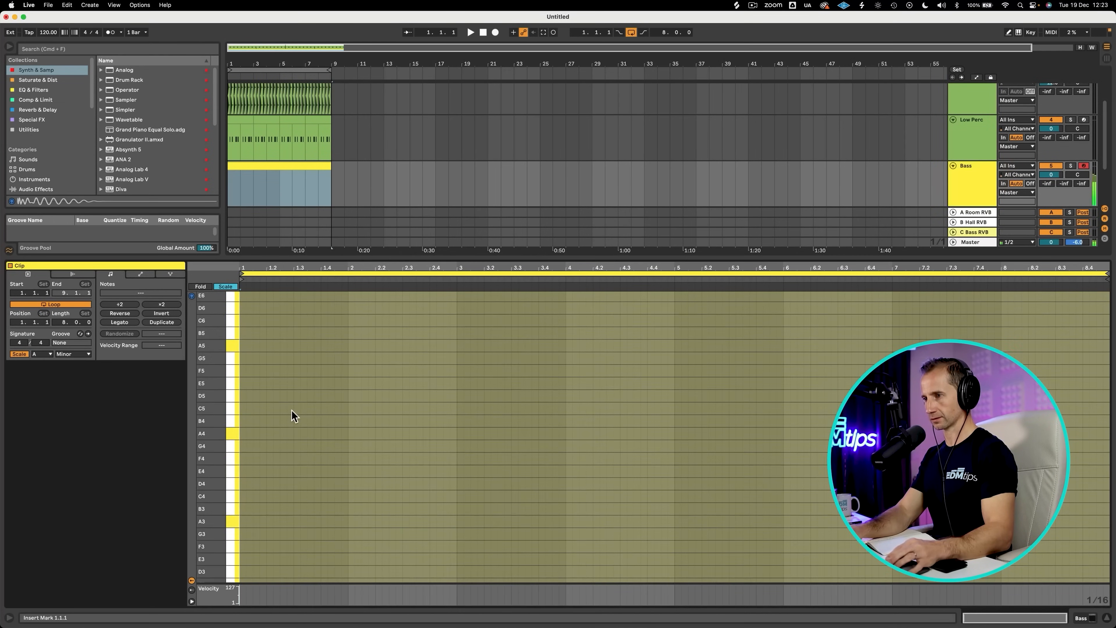
scroll(292, 410, "up", 5)
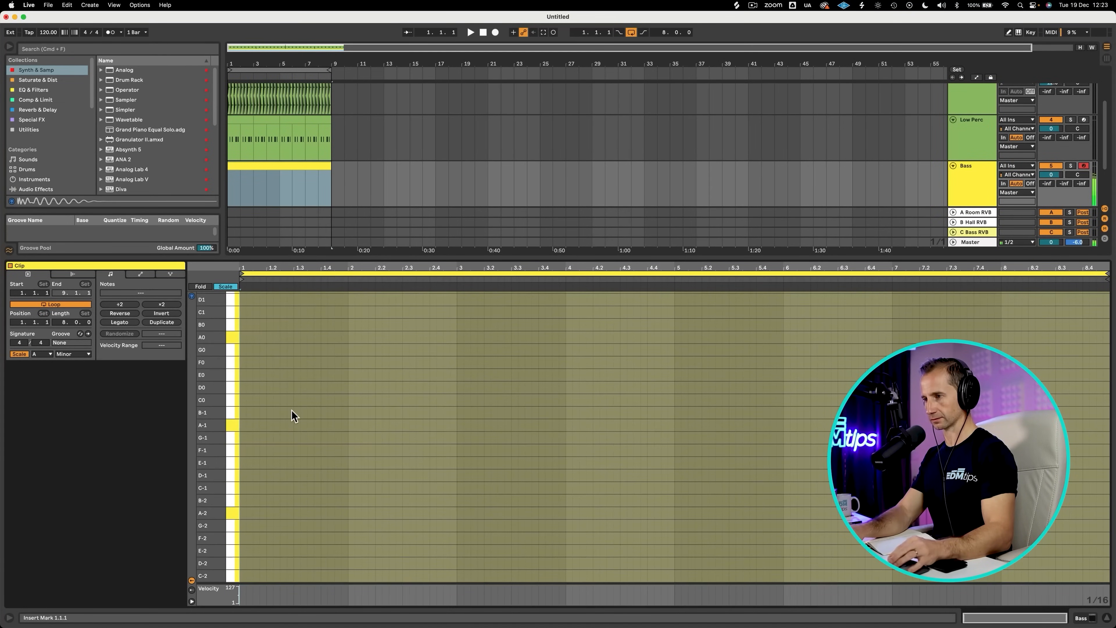
key("space")
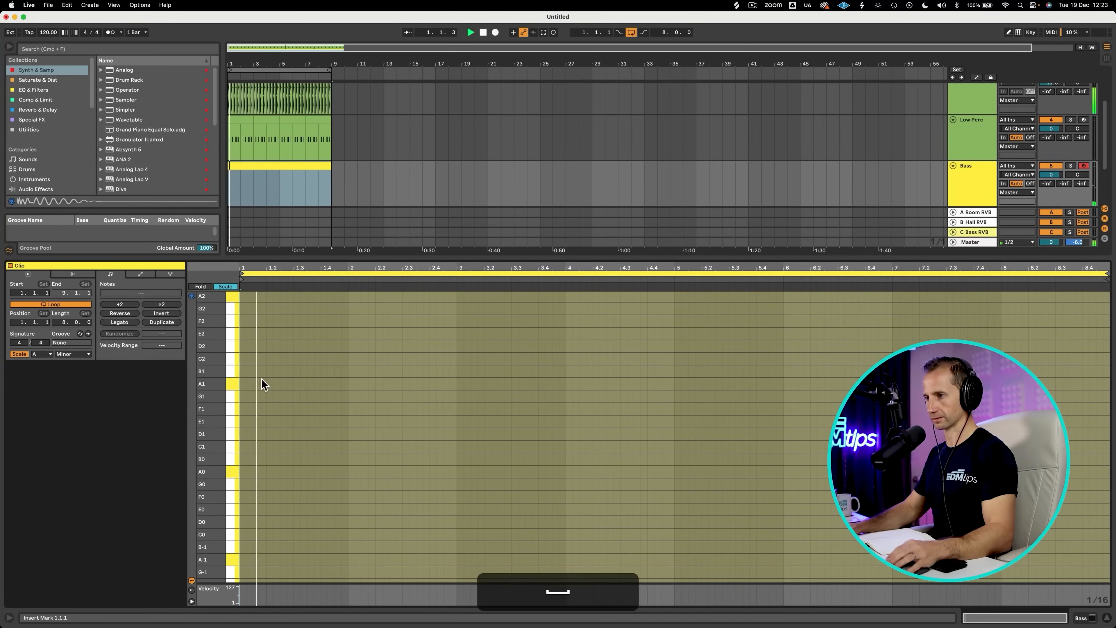
key("space")
left_click(286, 383)
double_click(284, 384)
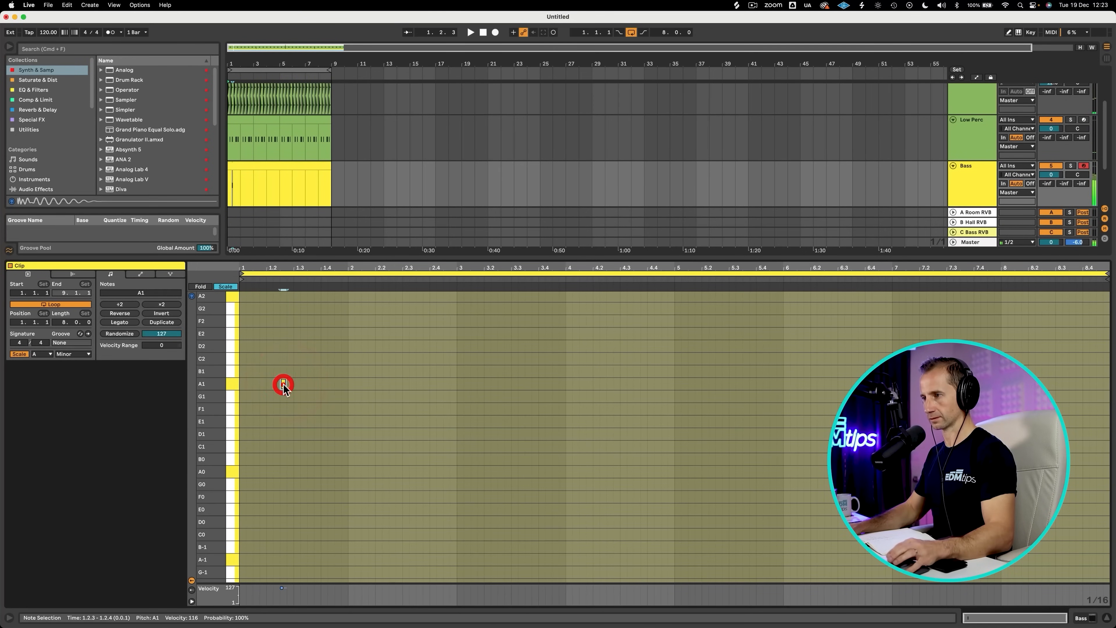
Play the bass against the other parts and lower the Bass track volume to -5.1 dB.
key("space")
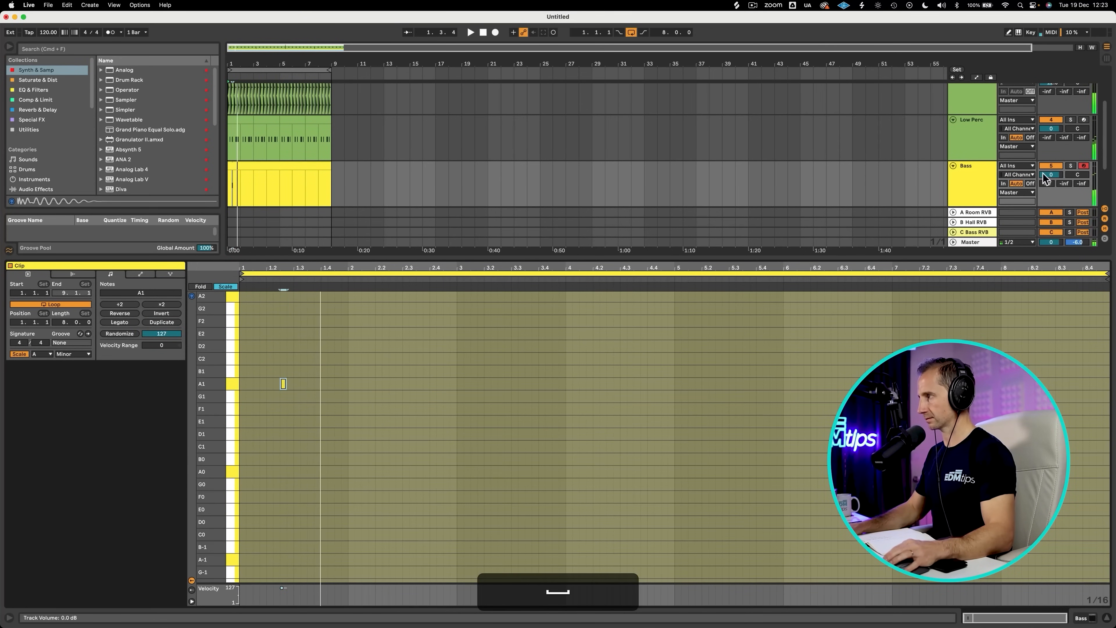
left_click_drag(1051, 174, 1051, 181)
key("space")
Audition the first bar and add a second sixteenth-note A1 at 1.4.2 in the Bass clip.
key("space")
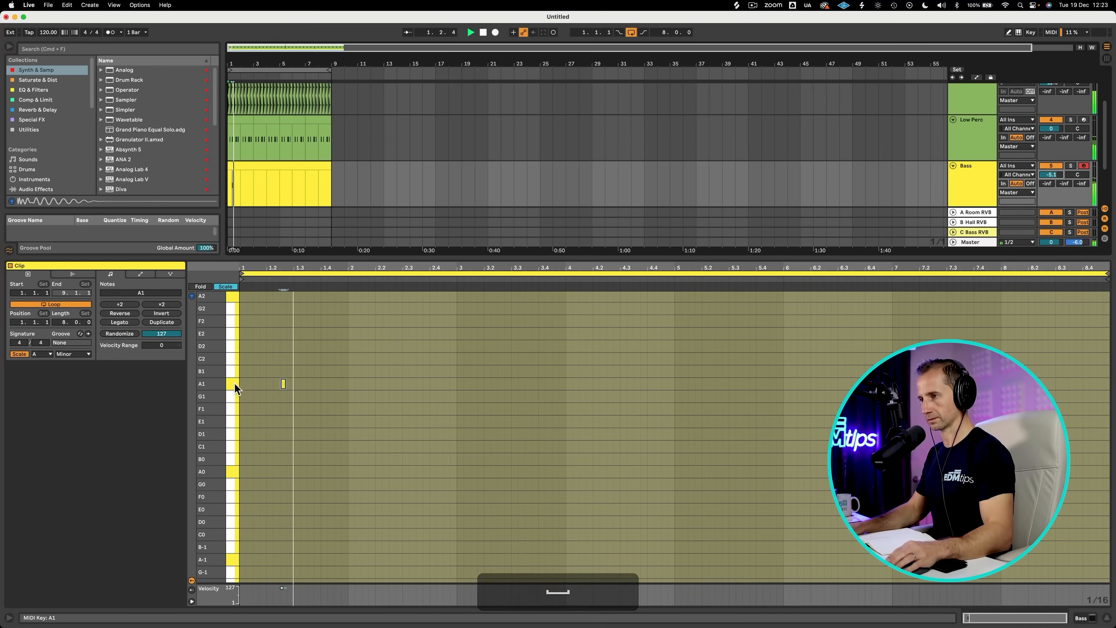
left_click_drag(241, 385, 349, 389)
key("space")
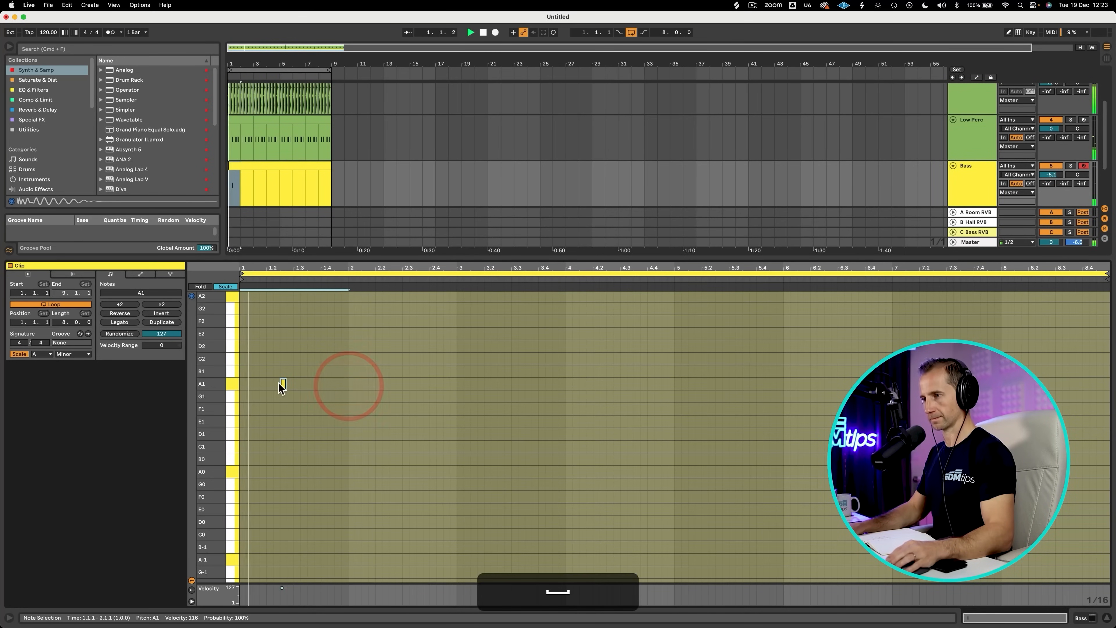
double_click(330, 384)
Duplicate the two-note A1 pattern from the first bar across all eight bars of the Bass clip.
left_click_drag(347, 388, 255, 386)
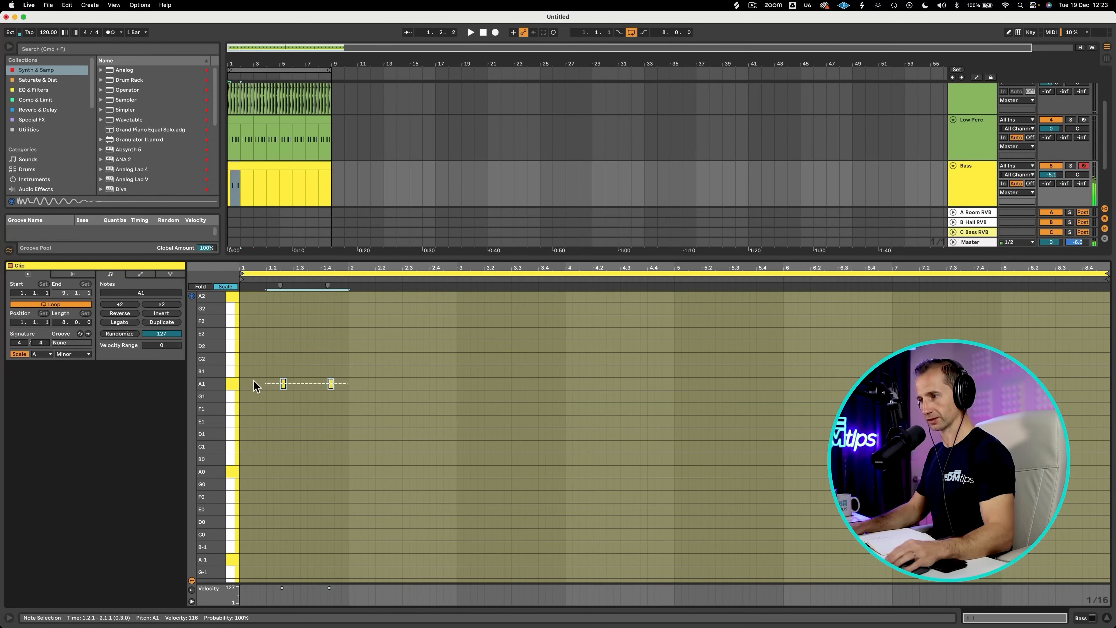
key("super+d")
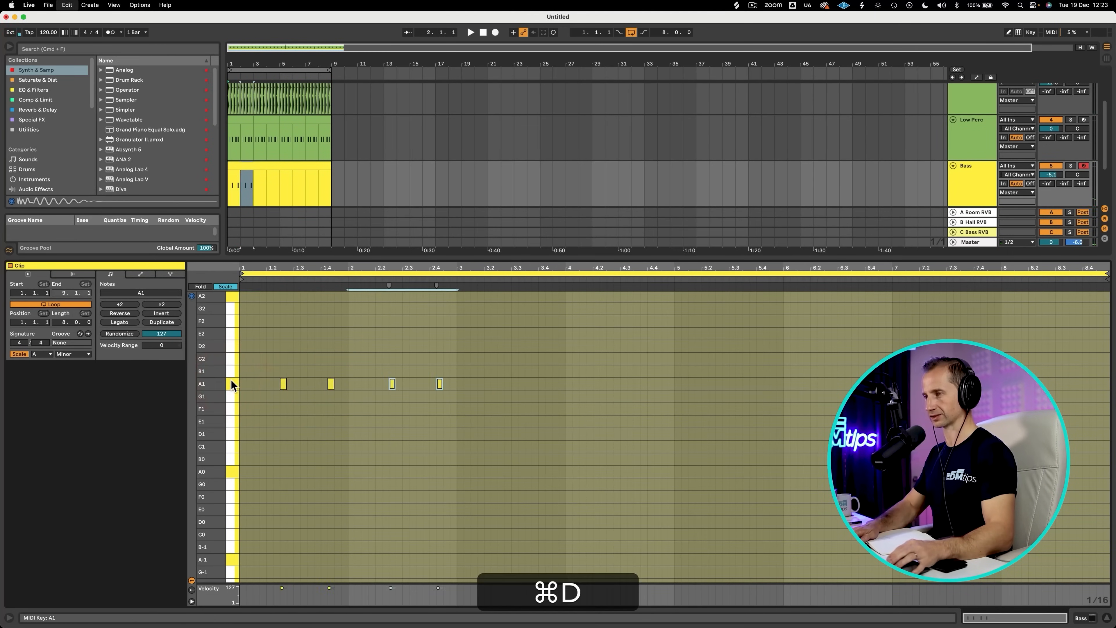
key("super+d")
key("super+d")
key("super+d")
key("super+d")
key("super+d")
key("super+d")
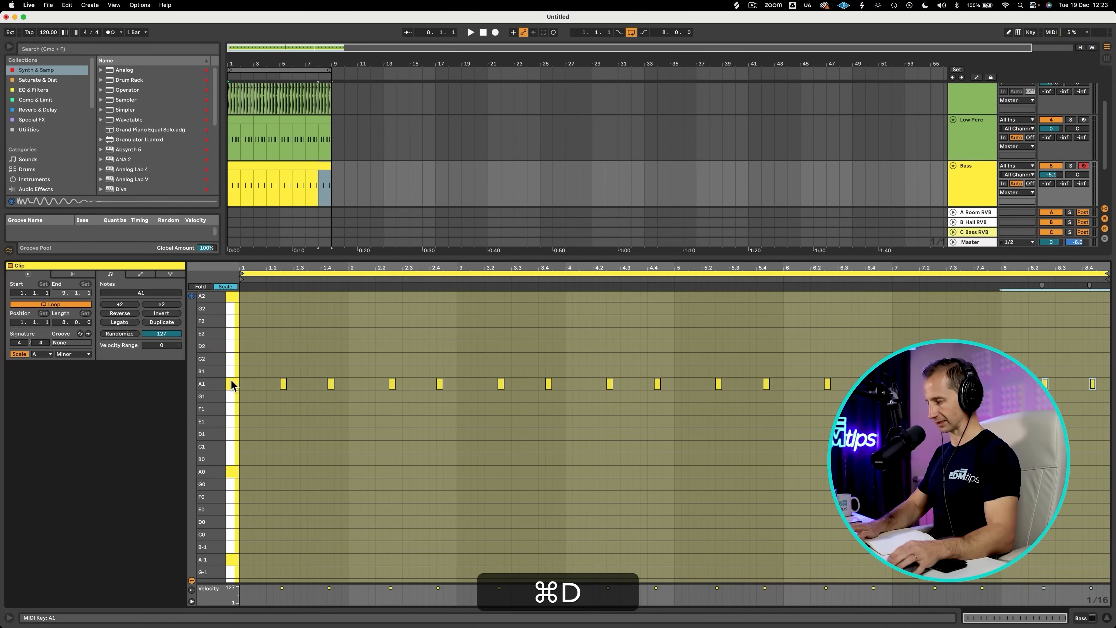
Play back the loop with the full bassline and show the Low Perc track's device chain.
key("space")
key("shift+Tab")
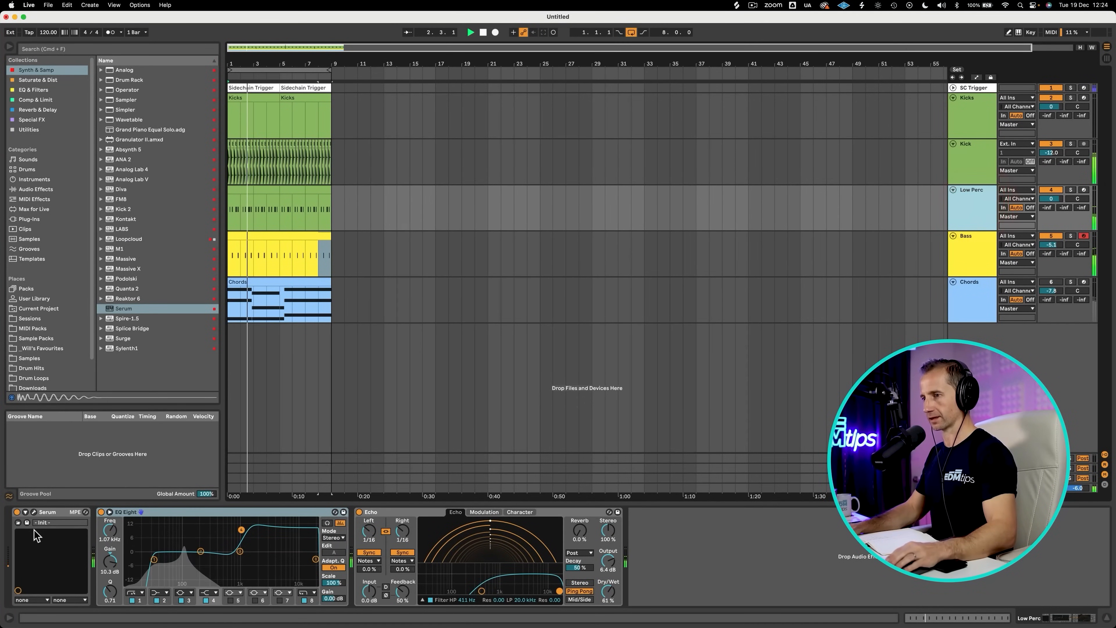
Raise the master volume in the Low Perc track's Serum during playback and close the plug-in window.
left_click(34, 512)
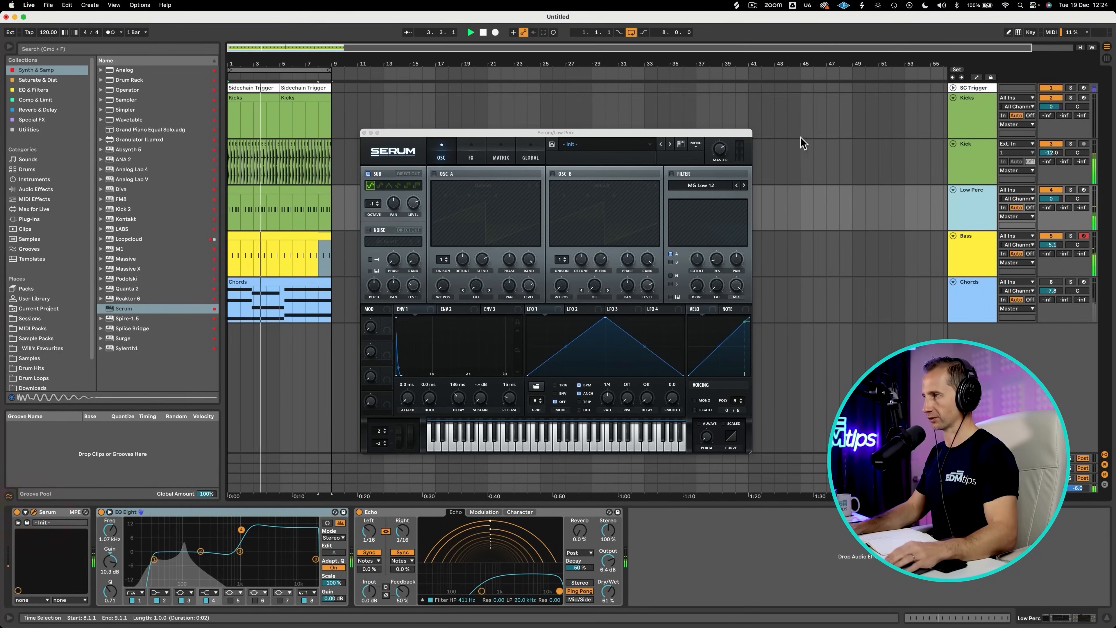
left_click_drag(720, 148, 719, 133)
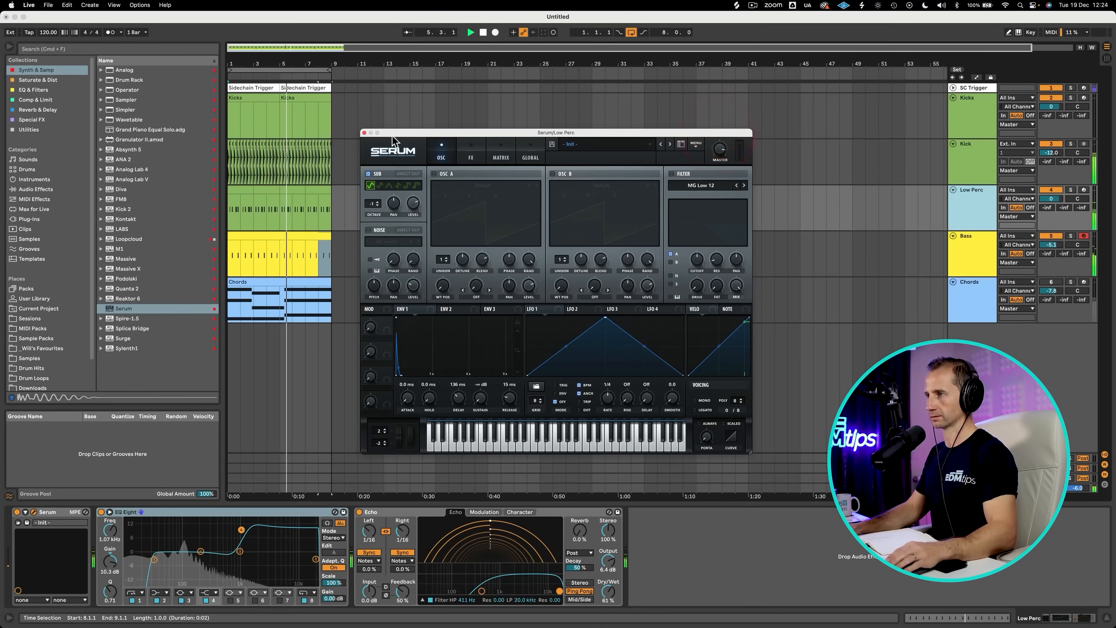
left_click(364, 133)
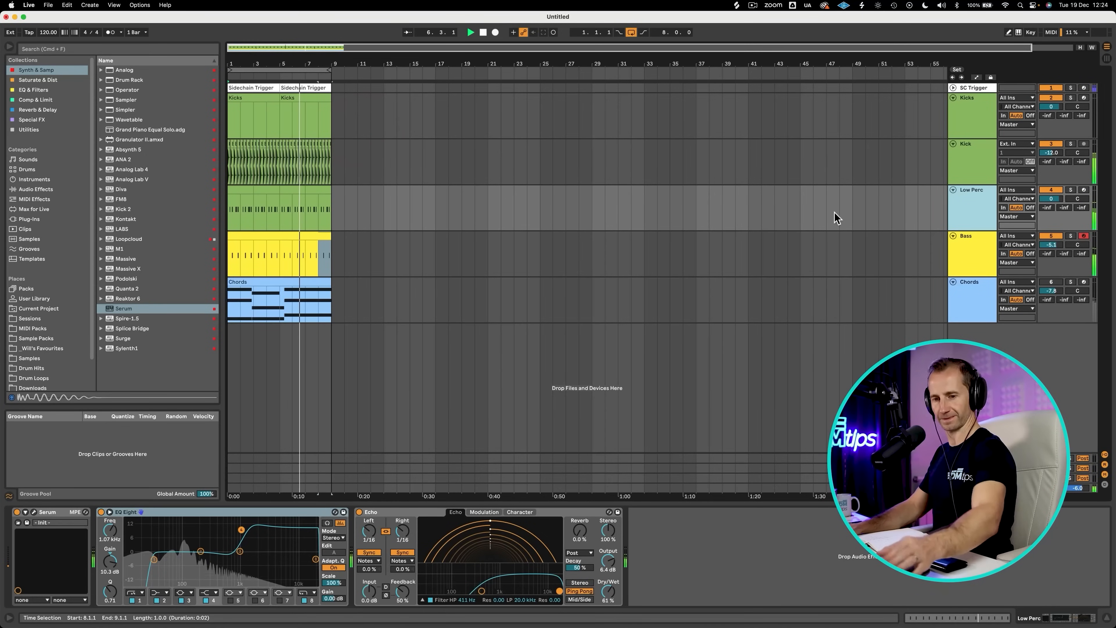
Save the Live Set as Espresso Apartment in the Sessions folder.
key("super+s")
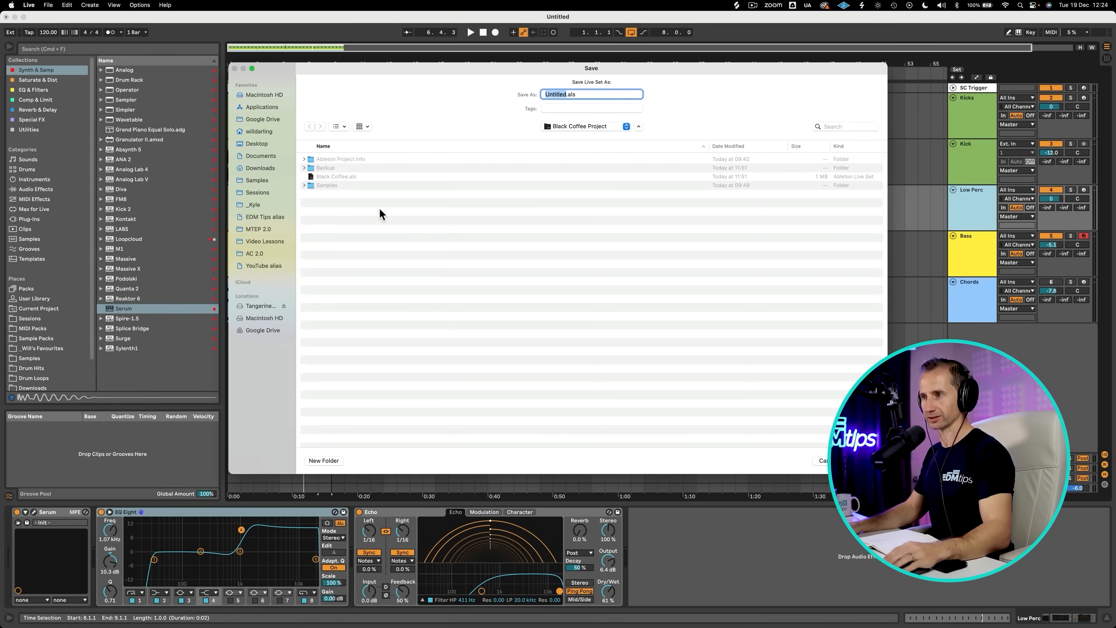
left_click(276, 193)
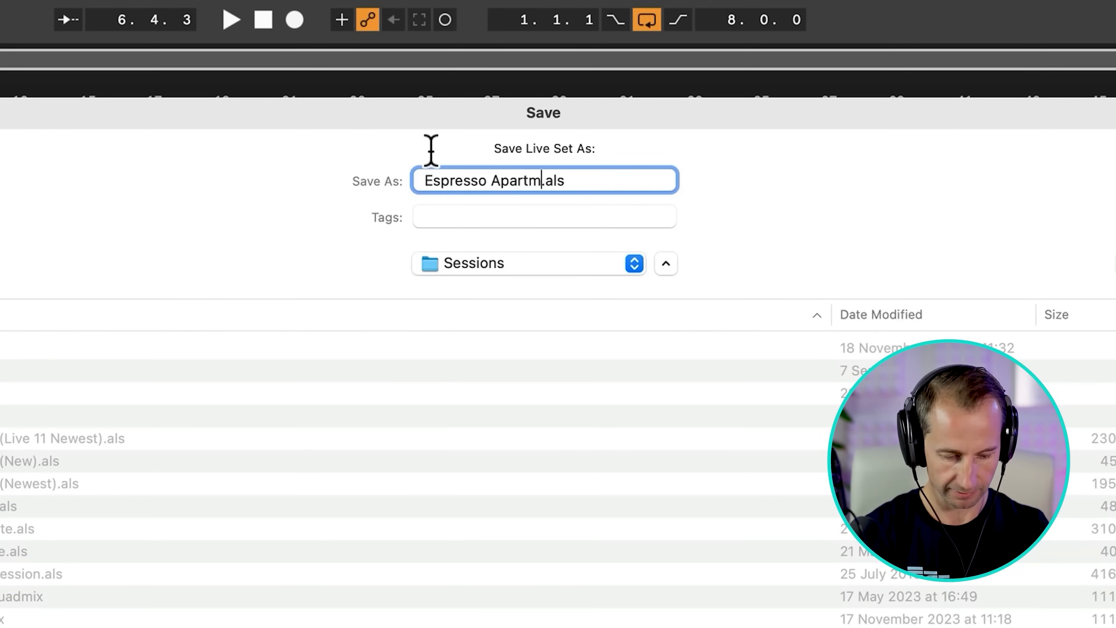
type("ents")
key("Return")
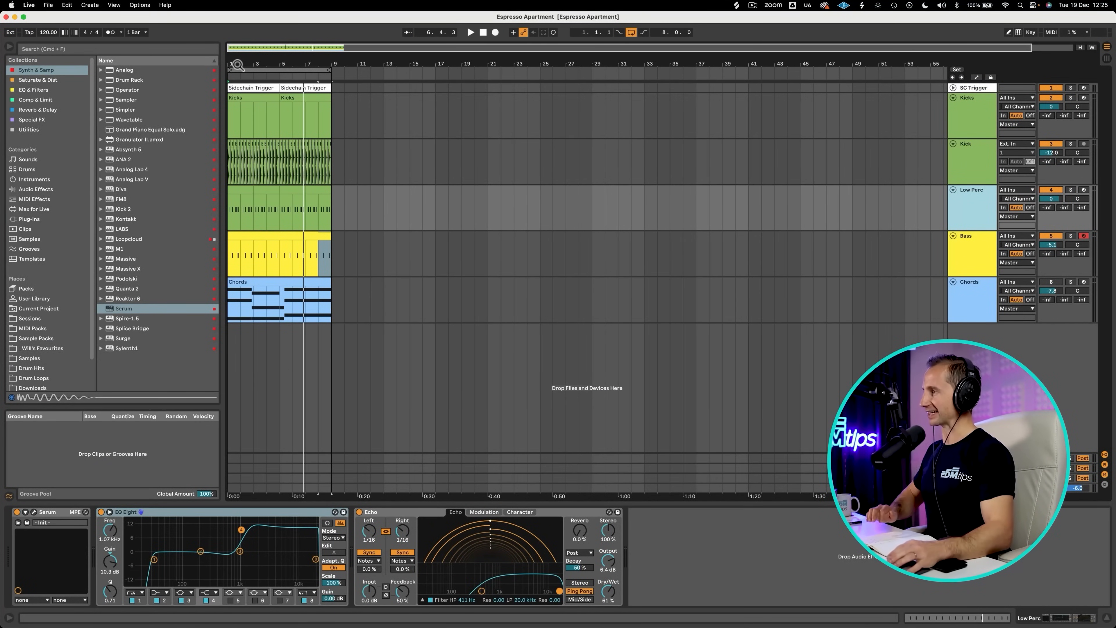
Insert a new MIDI track below Low Perc and name it Perc.
left_click_drag(236, 65, 245, 65)
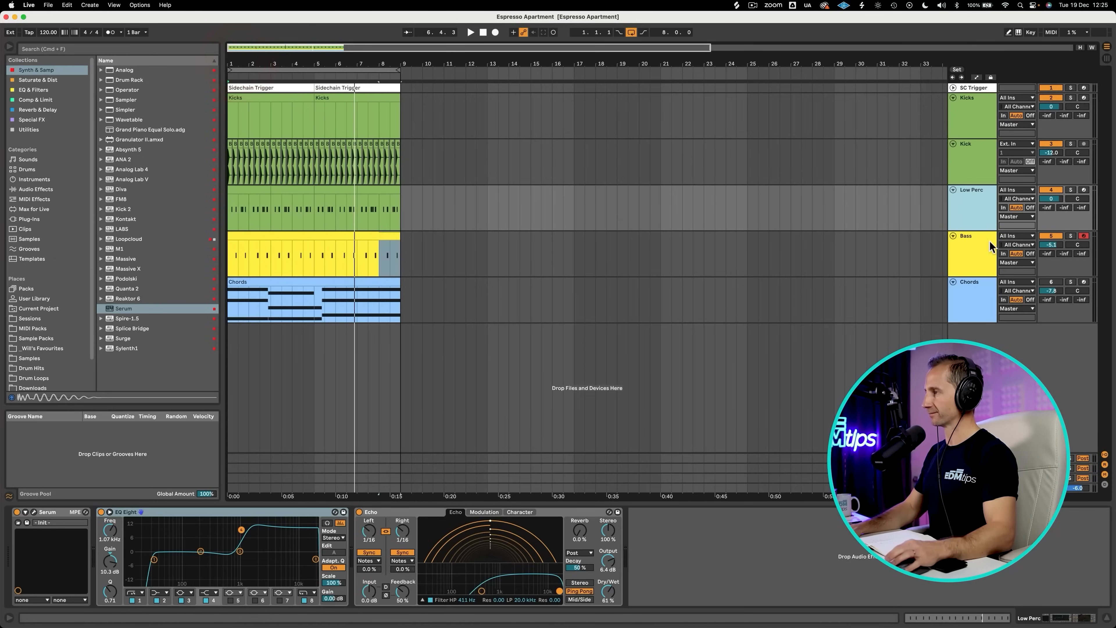
left_click(974, 217)
key("shift+super+t")
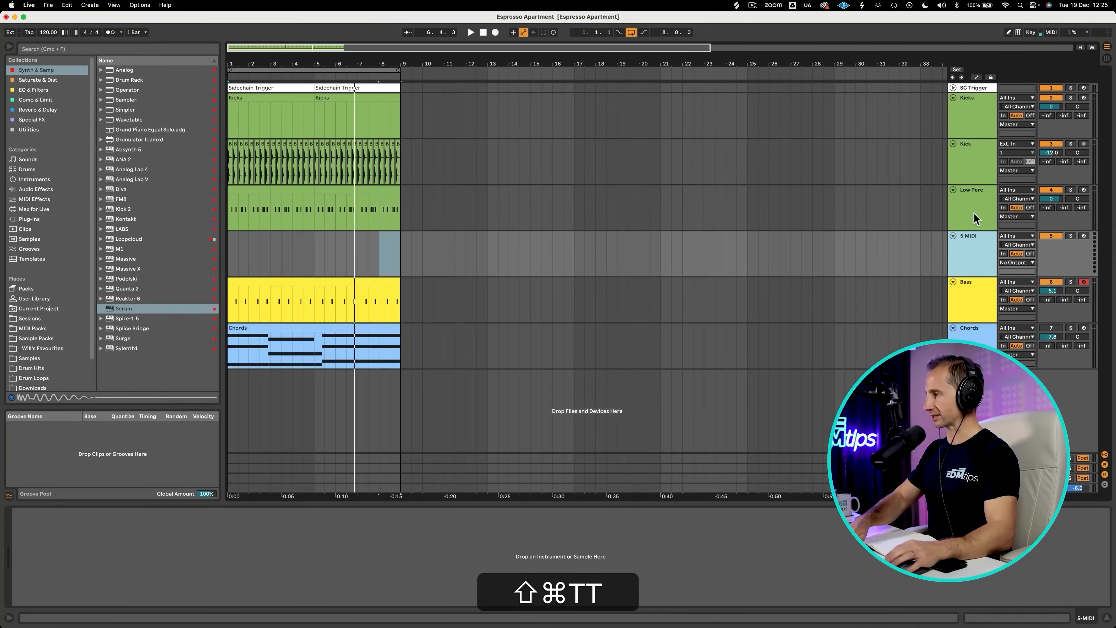
left_click(965, 236)
key("super+r")
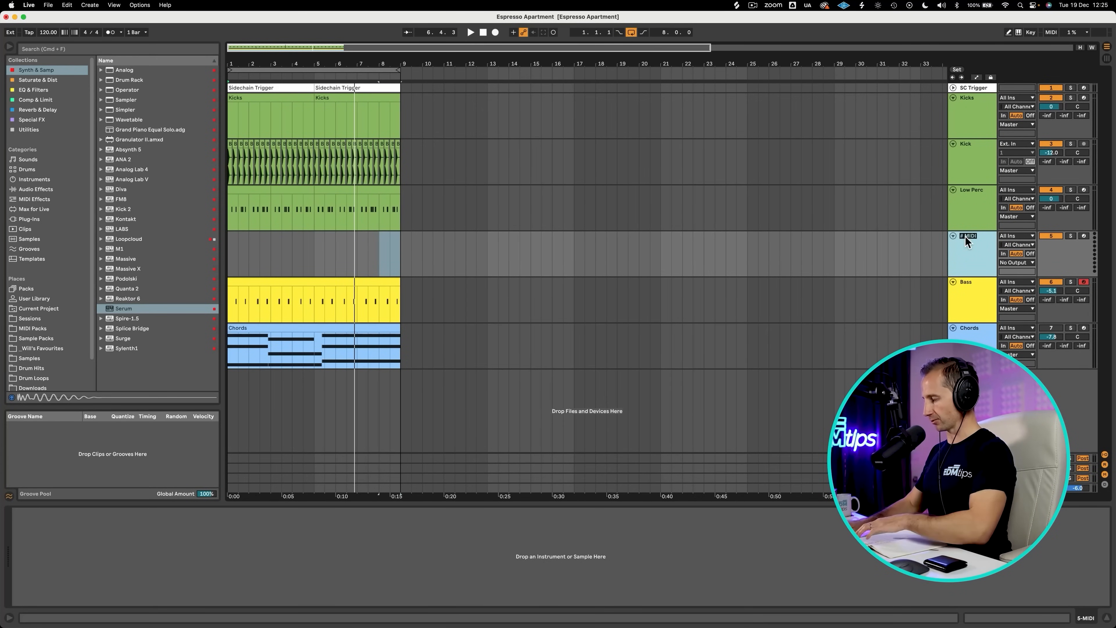
type("Perc")
key("Return")
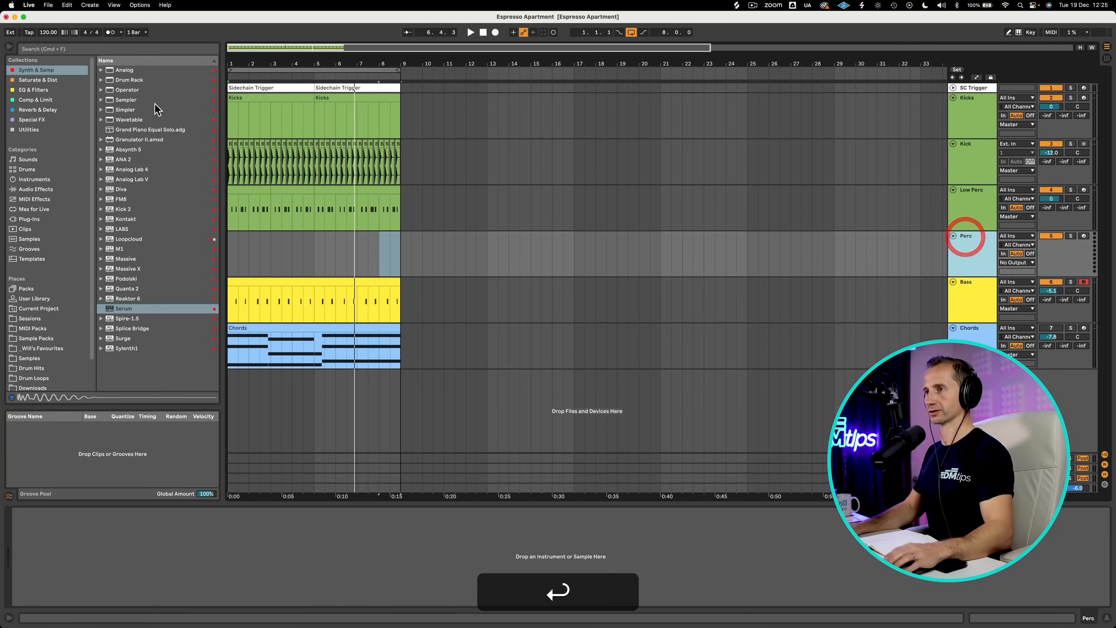
Load Kontakt on the Perc track with the African Shakers instrument from the Factory Library's percussion folder.
left_click_drag(125, 219, 268, 258)
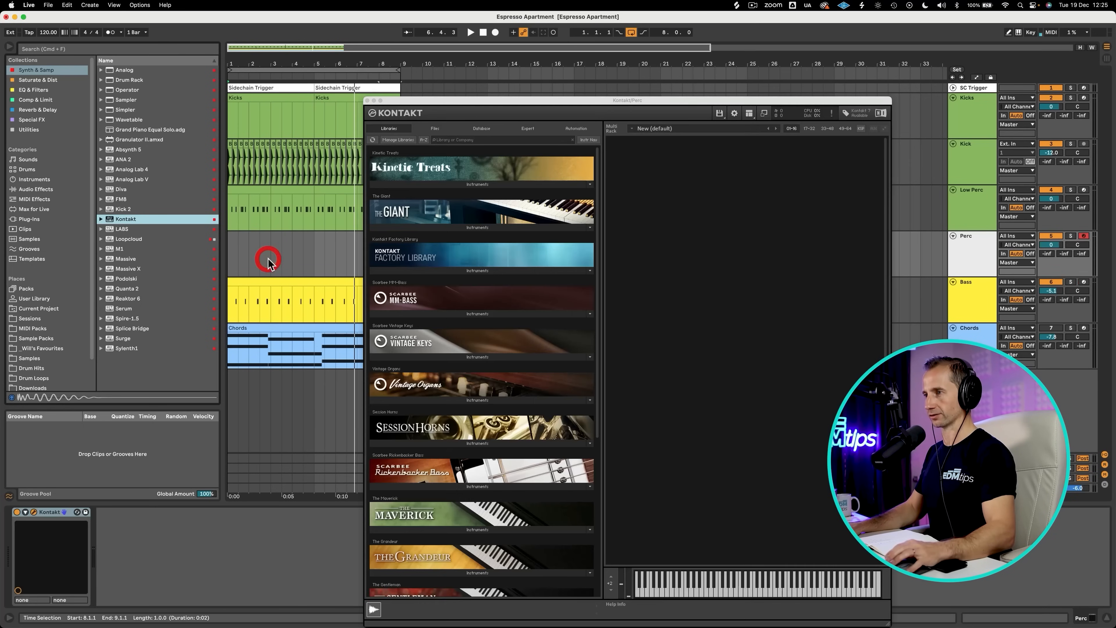
left_click(454, 263)
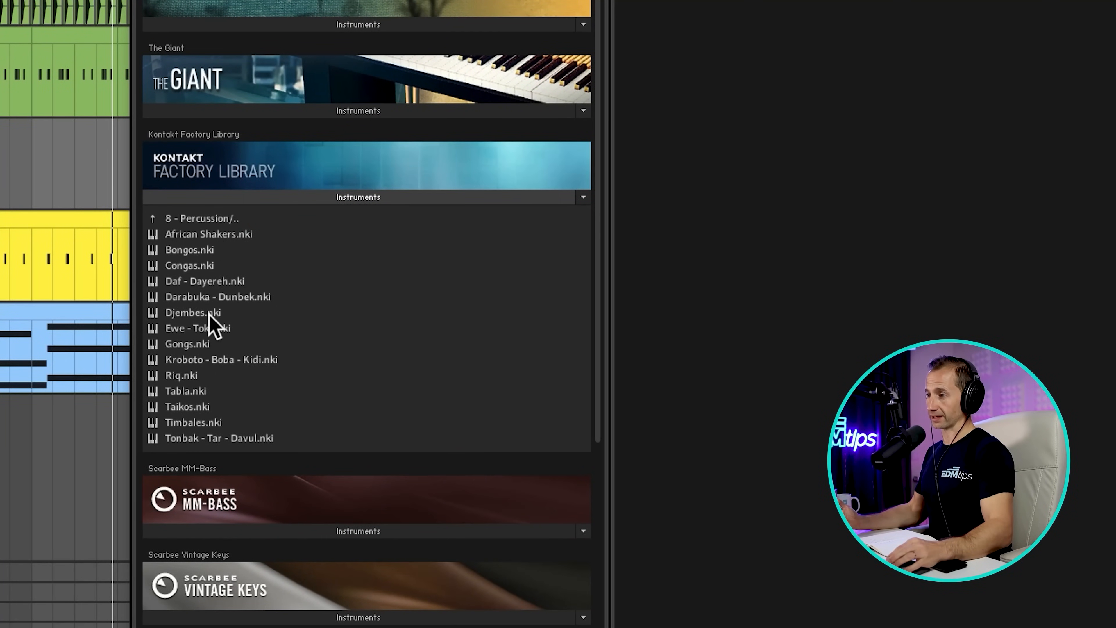
double_click(200, 236)
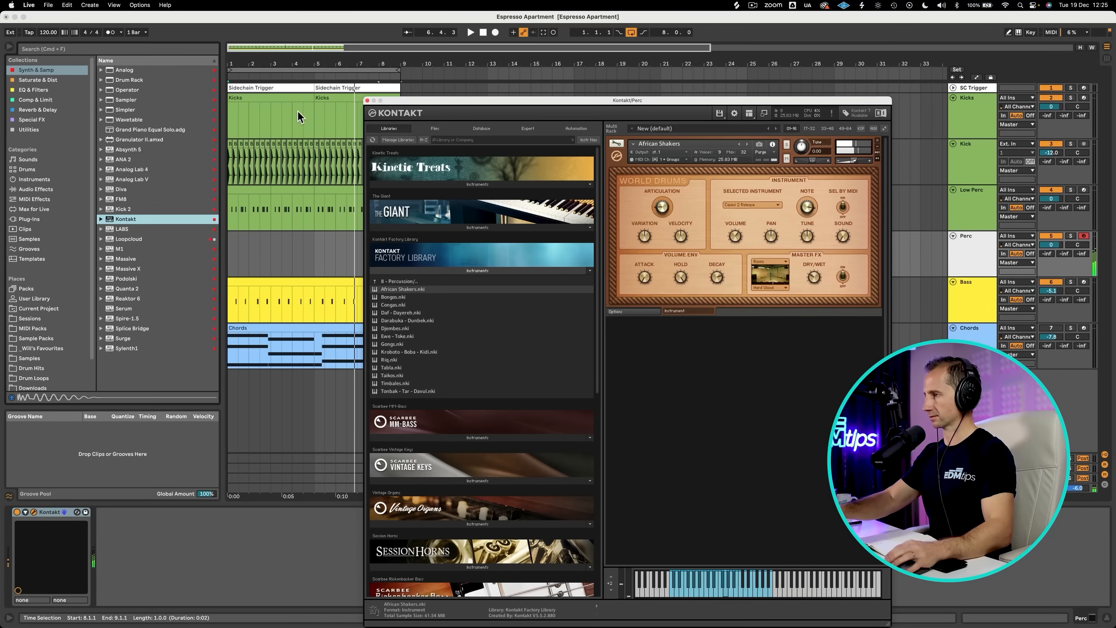
left_click(367, 100)
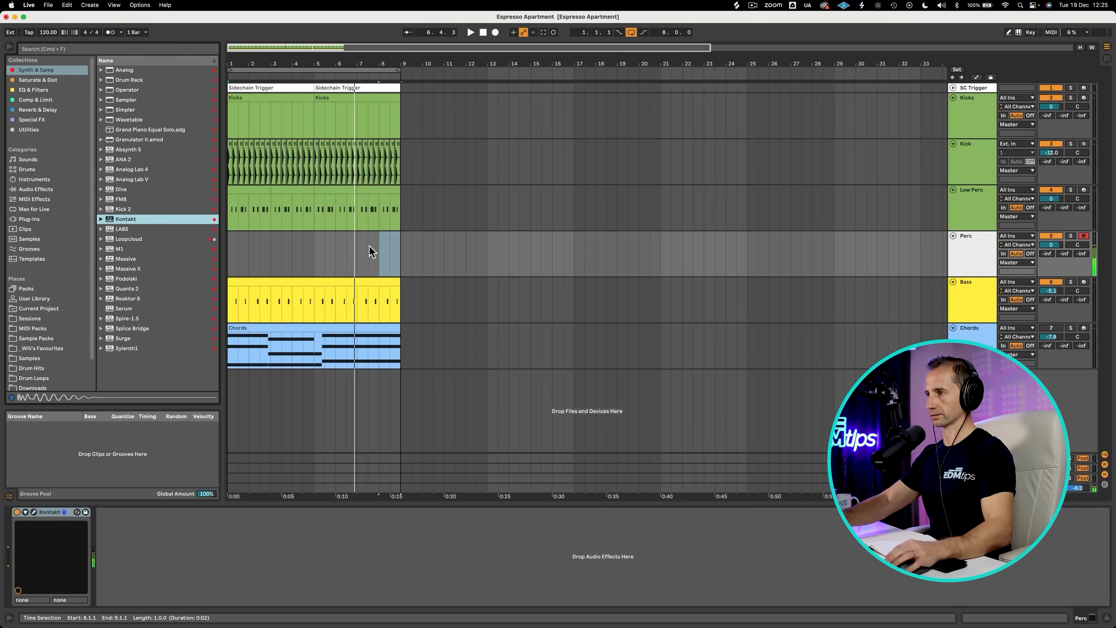
Create a one-bar MIDI clip in bar 8 of the Perc track and name it Perc.
left_click_drag(380, 248, 389, 248)
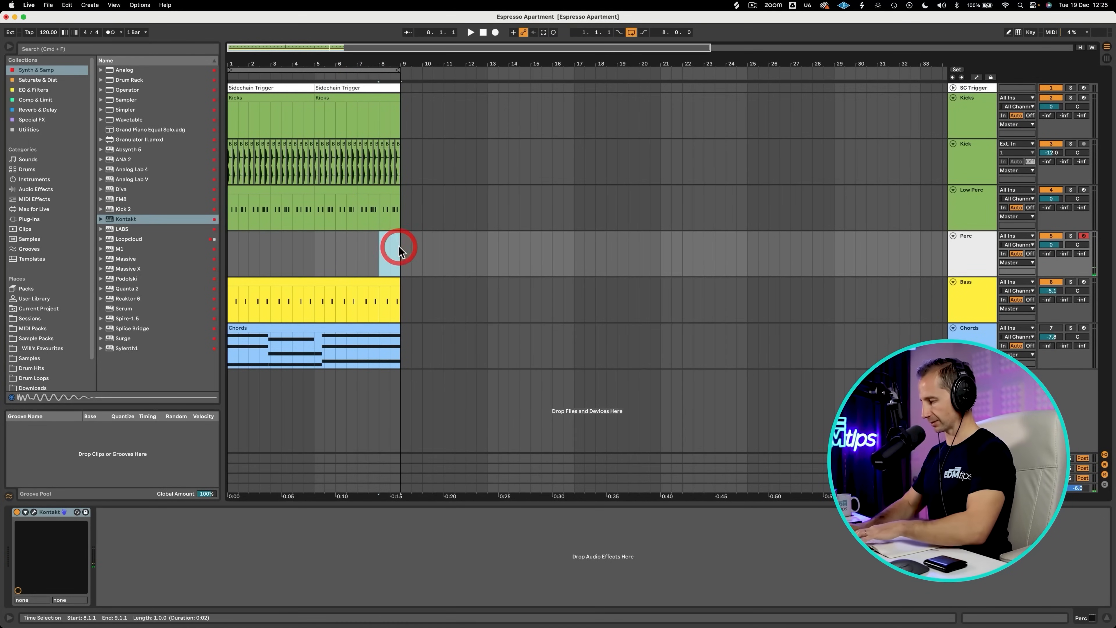
key("shift+super+m")
key("super+r")
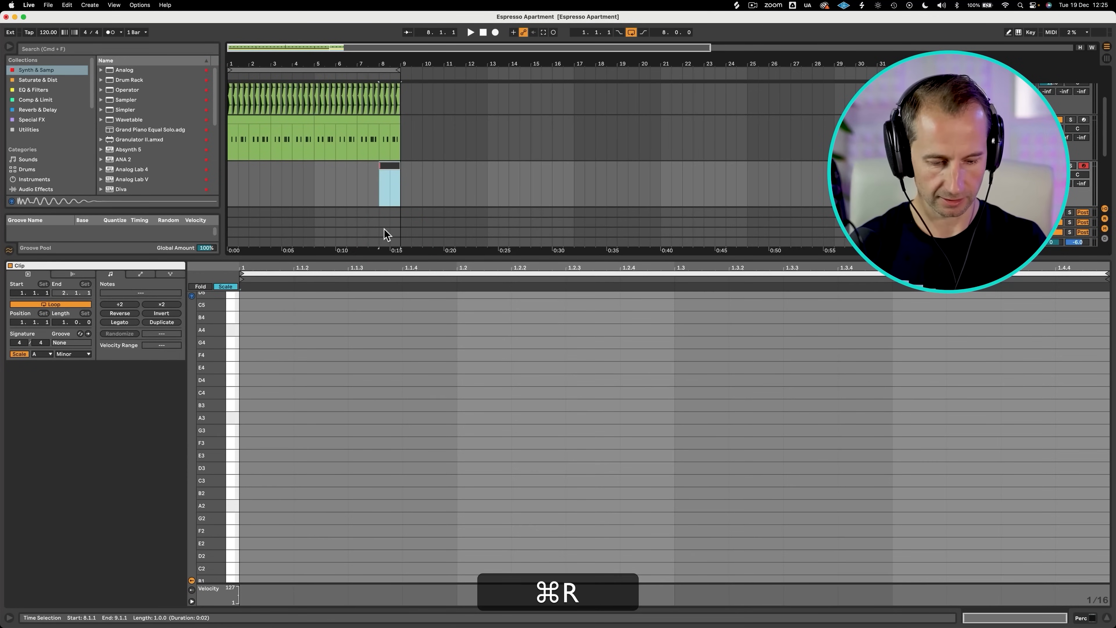
type("Perc")
key("Return")
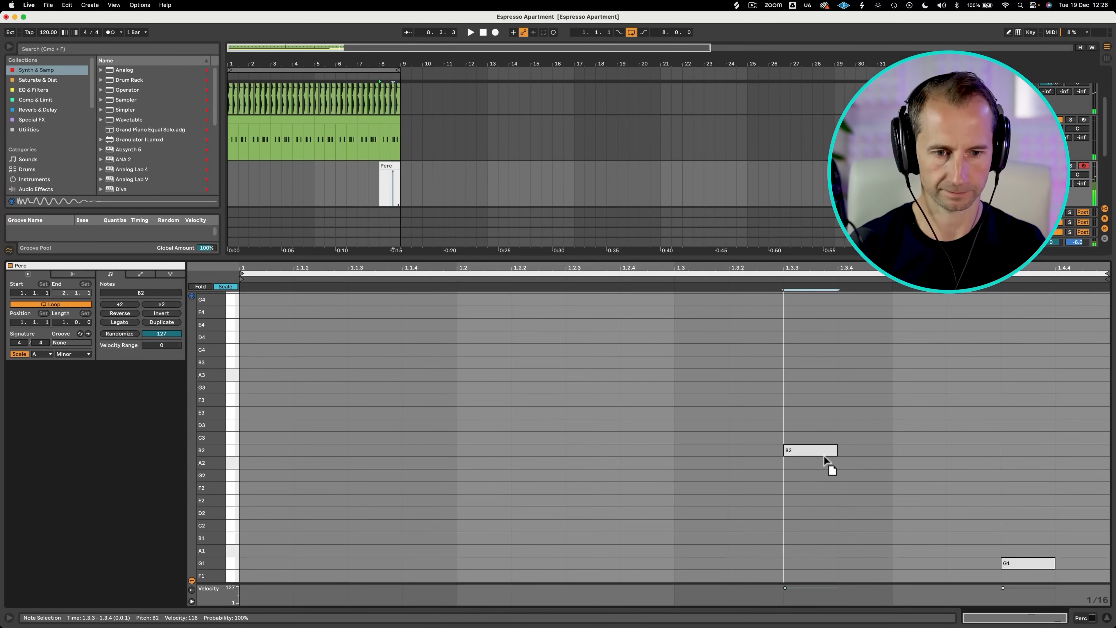
Lengthen the B2 note at 1.3.3 to three sixteenths and place a D3 of the same length at 1.4.2.
left_click_drag(835, 450, 943, 449)
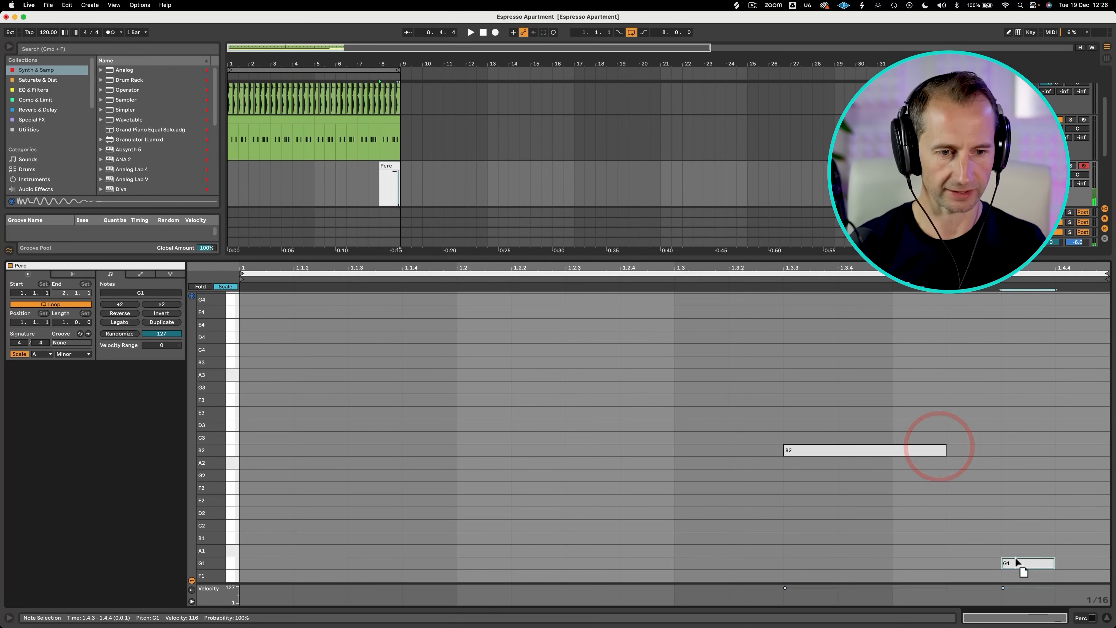
left_click_drag(1017, 563, 1092, 427)
key("space")
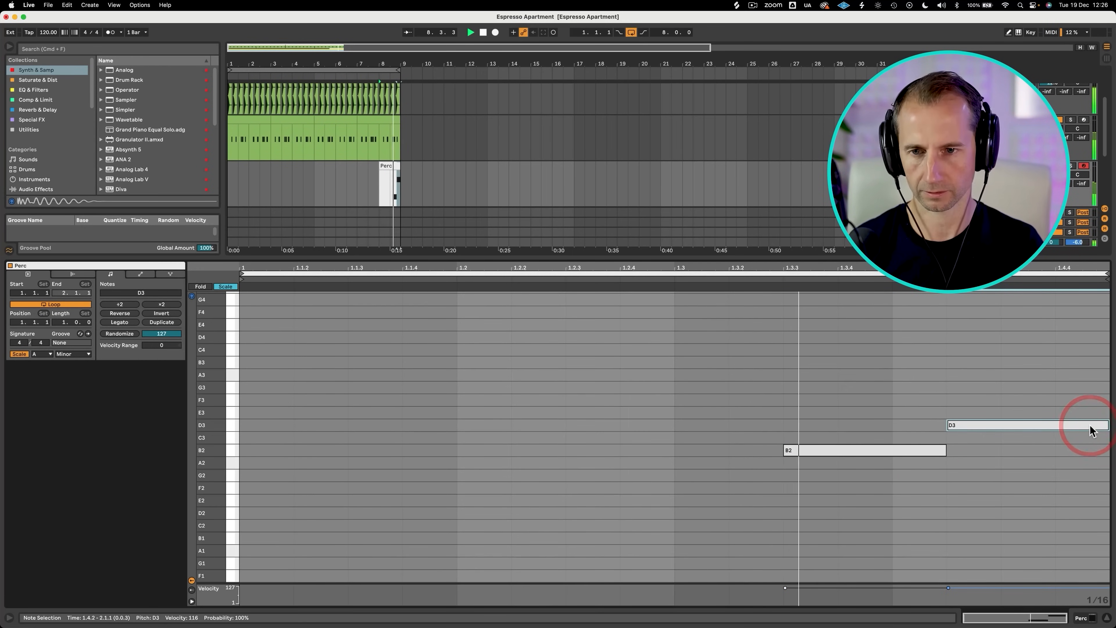
Play the arrangement from bar 7 to hear the new percussion clip in context, and save the set.
key("shift+Tab")
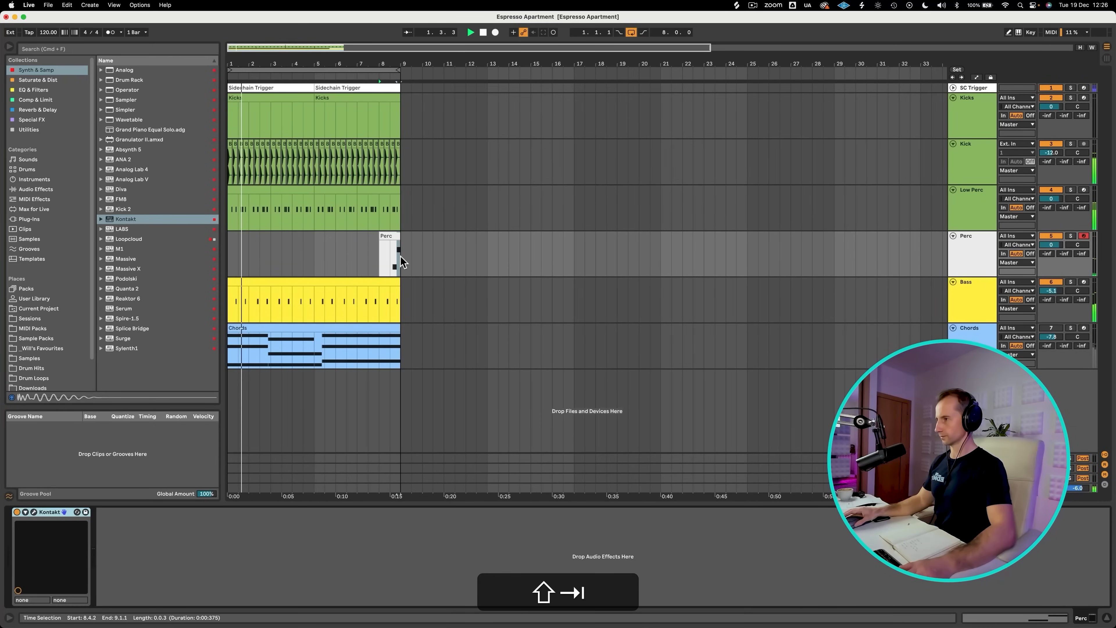
key("space")
left_click(357, 259)
key("space")
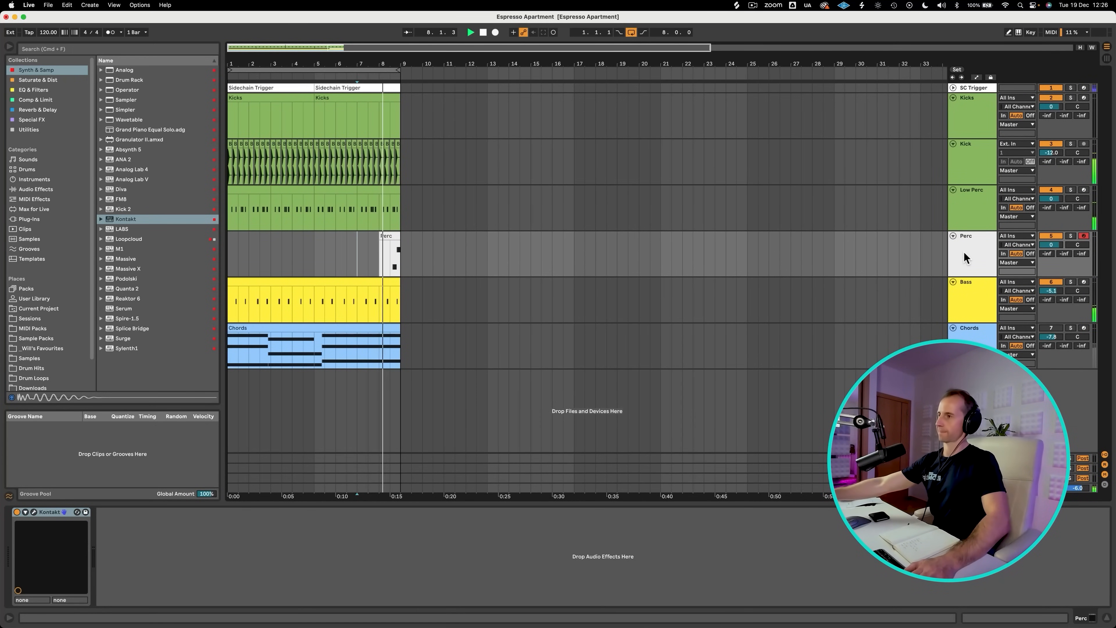
key("space")
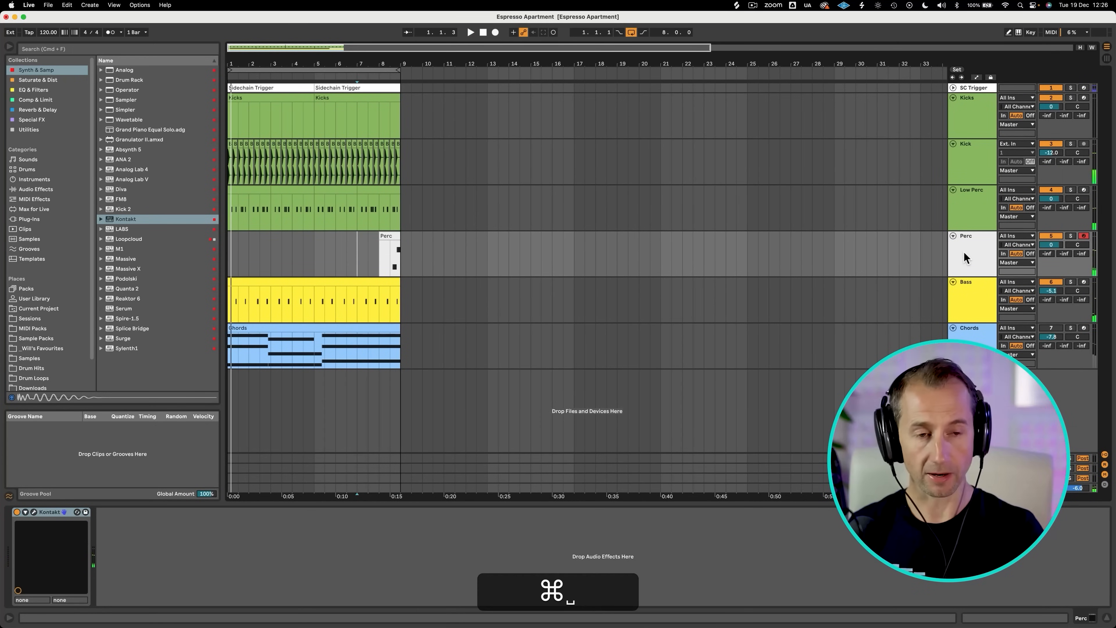
key("super+s")
Remove the Kicks track and insert a new MIDI track below the Kick track.
left_click(965, 257)
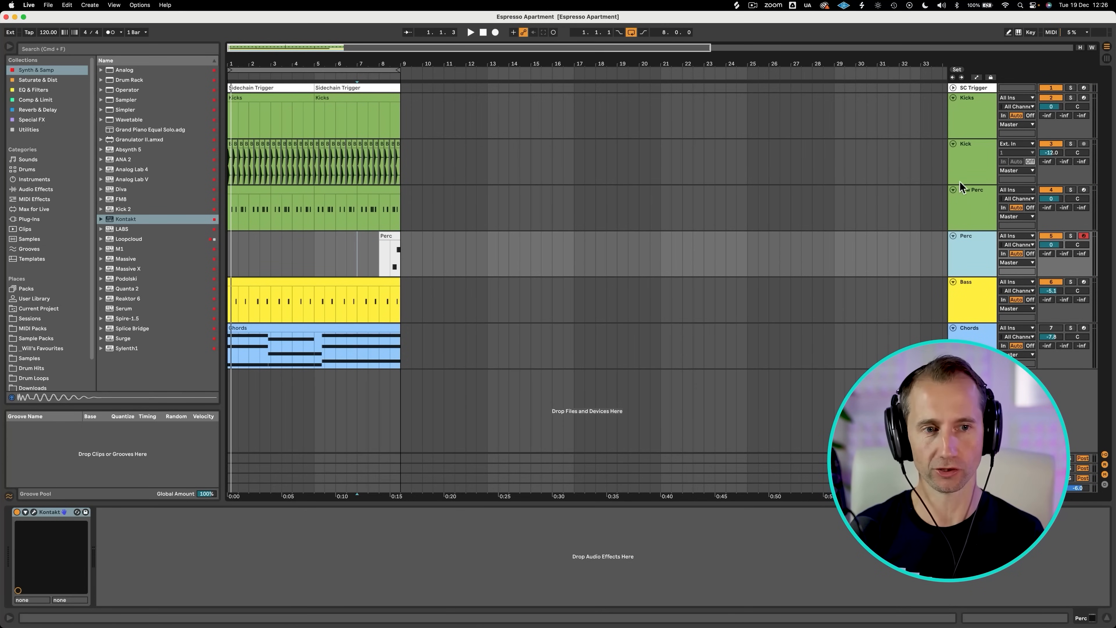
left_click_drag(960, 182, 967, 111)
key("super+shift+t")
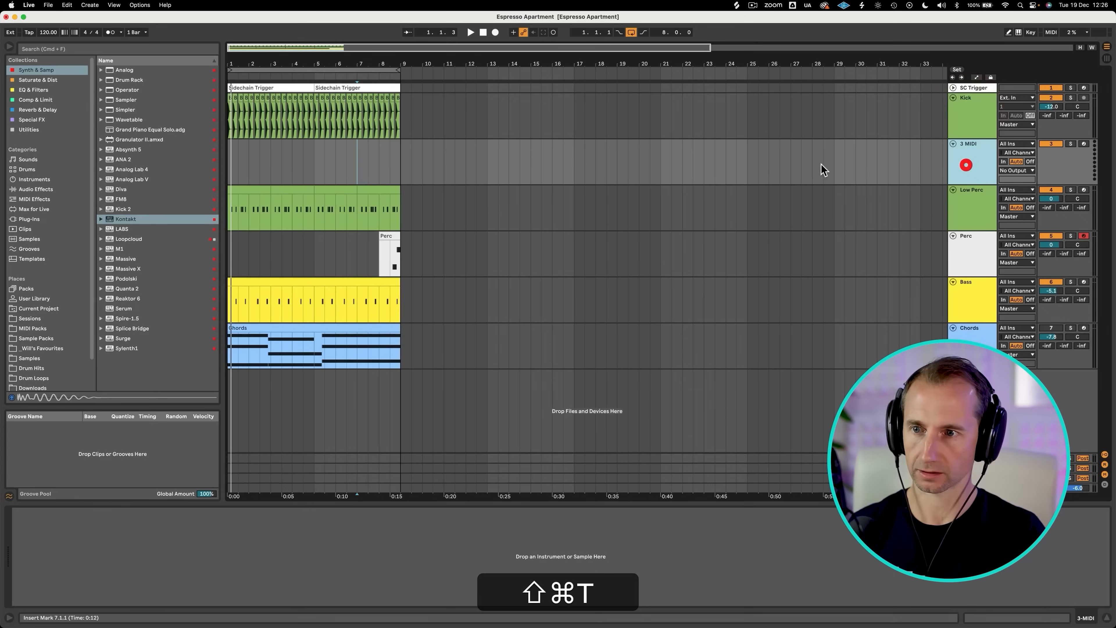
Load a Drum Rack on the new MIDI track and rename the track Drums.
left_click(133, 89)
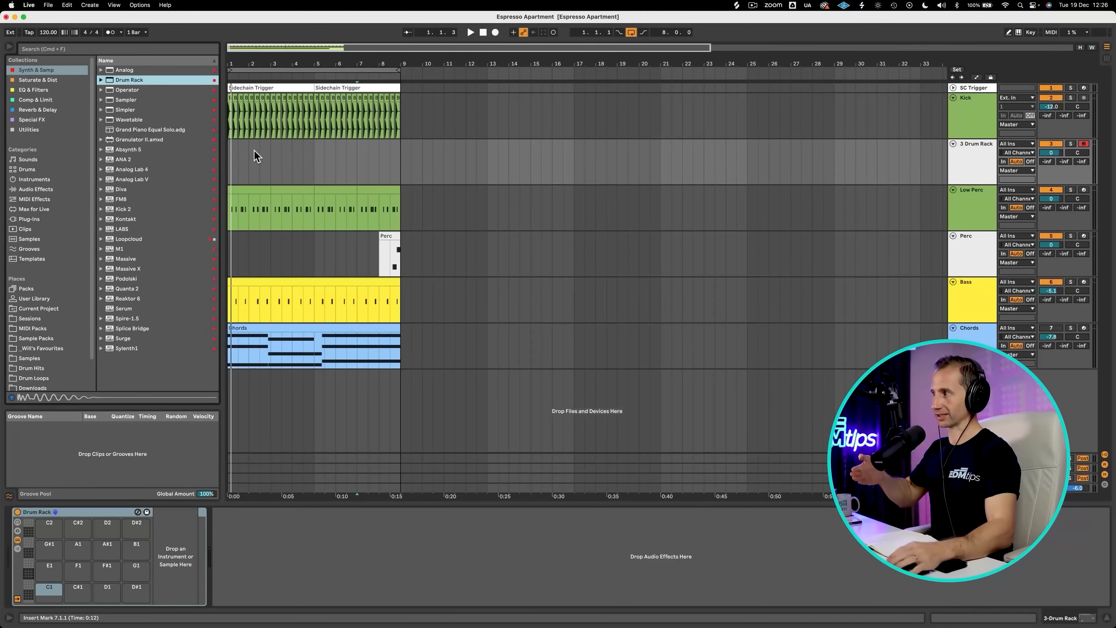
left_click(964, 172)
key("cmd+r")
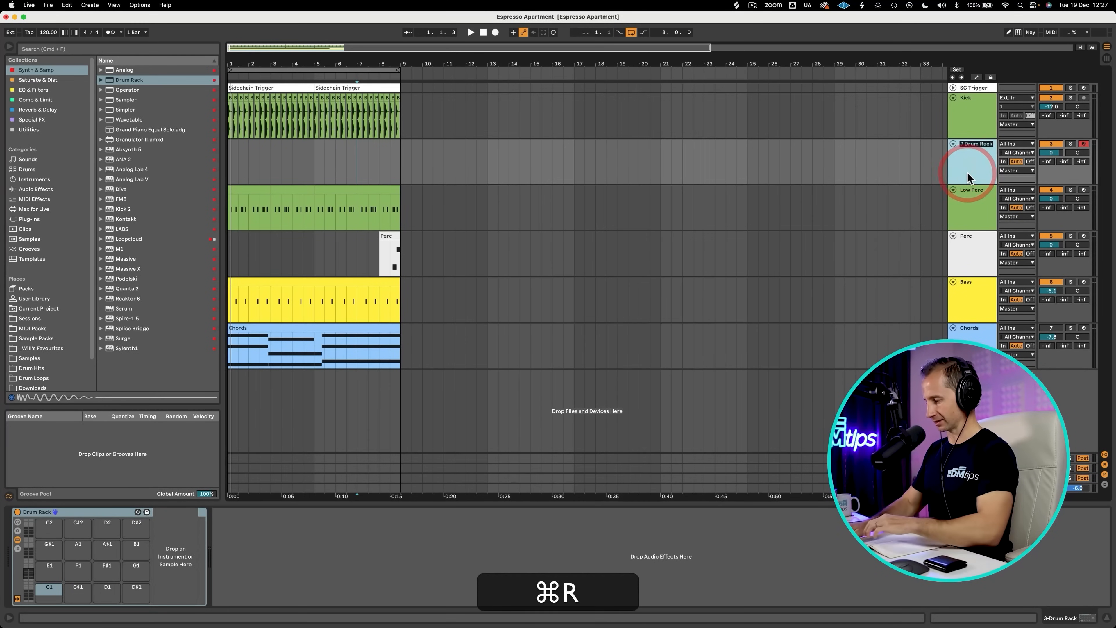
type("Drums")
left_click(967, 172)
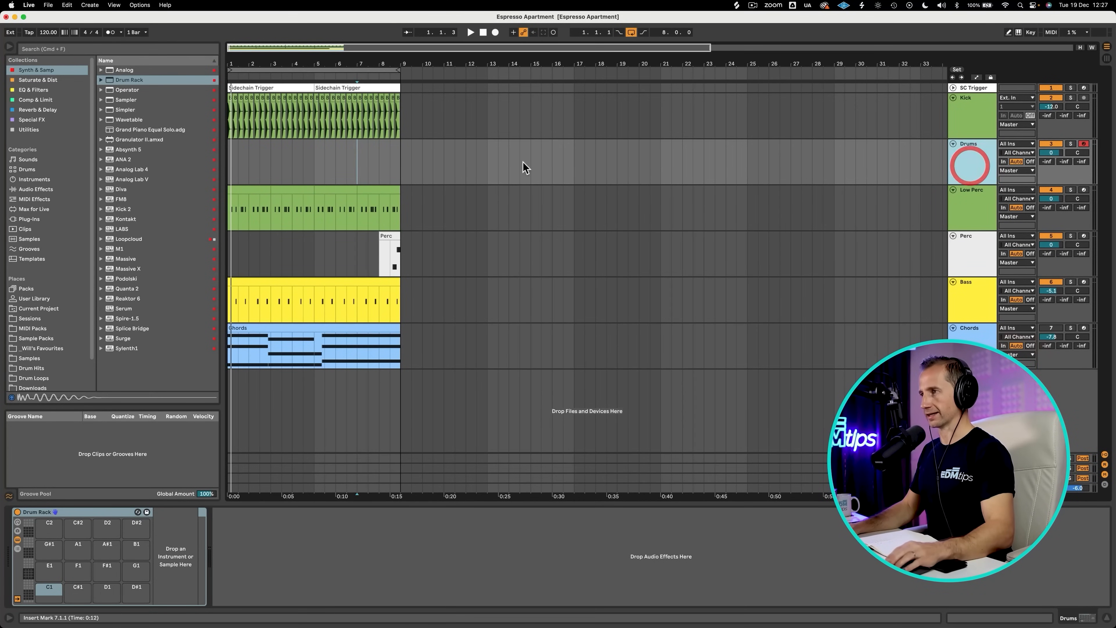
Create an eight-bar MIDI clip on the Drums track and name it Drums.
key("cmd+shift+r")
type("Dr")
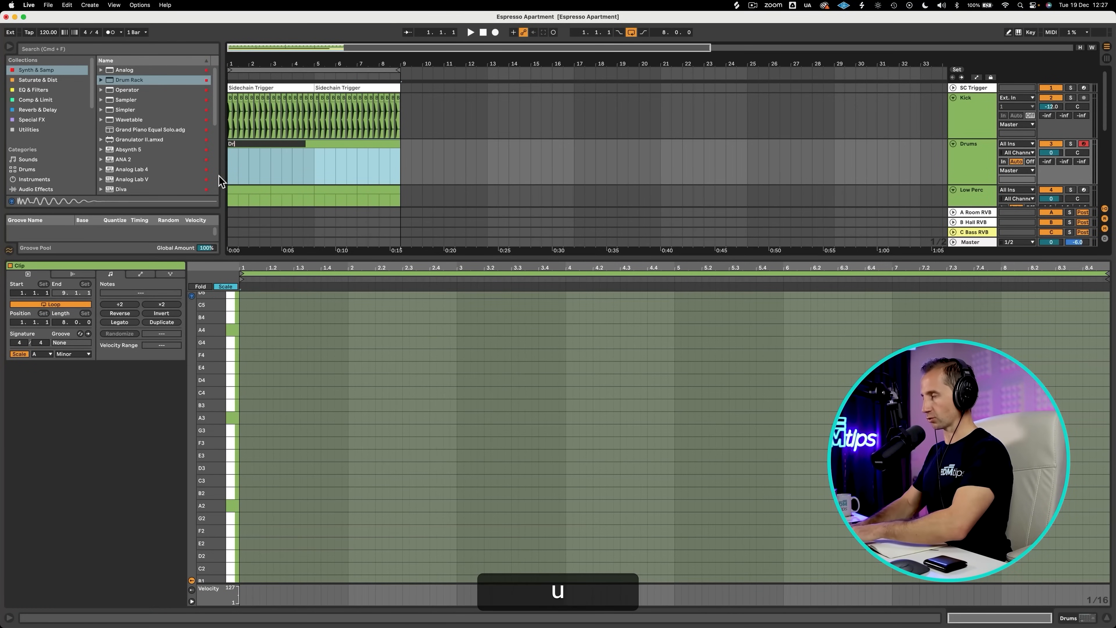
type("ums")
key("Return")
key("shift+Tab")
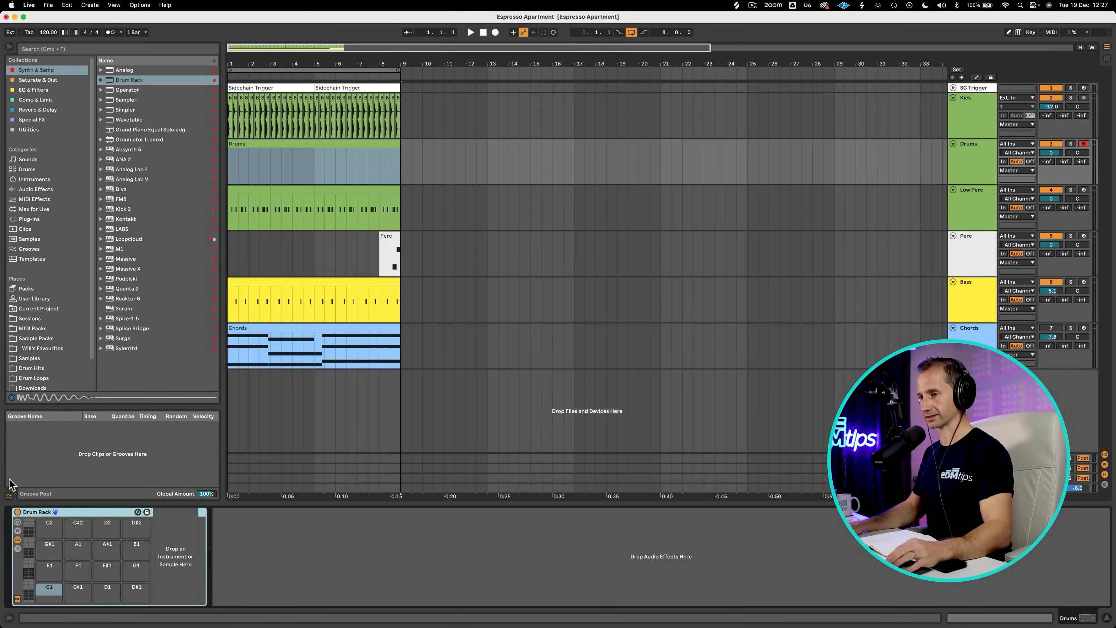
Hide the groove pool and audition VEH1 Shaker - 22.wav from the Drum Hits folder.
left_click(10, 496)
left_click(30, 358)
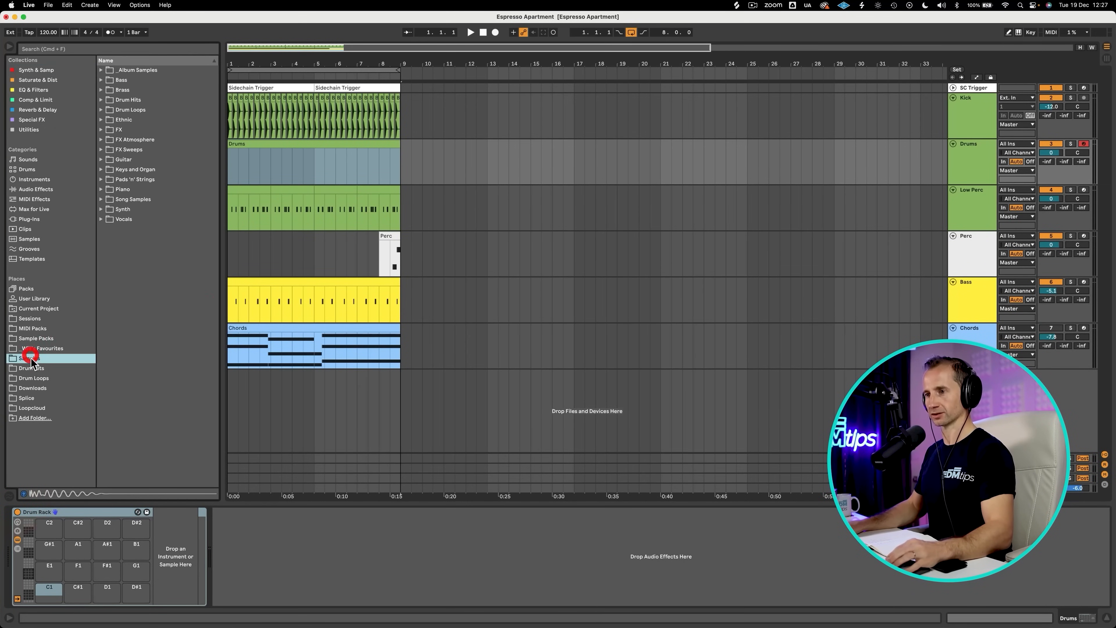
left_click(33, 369)
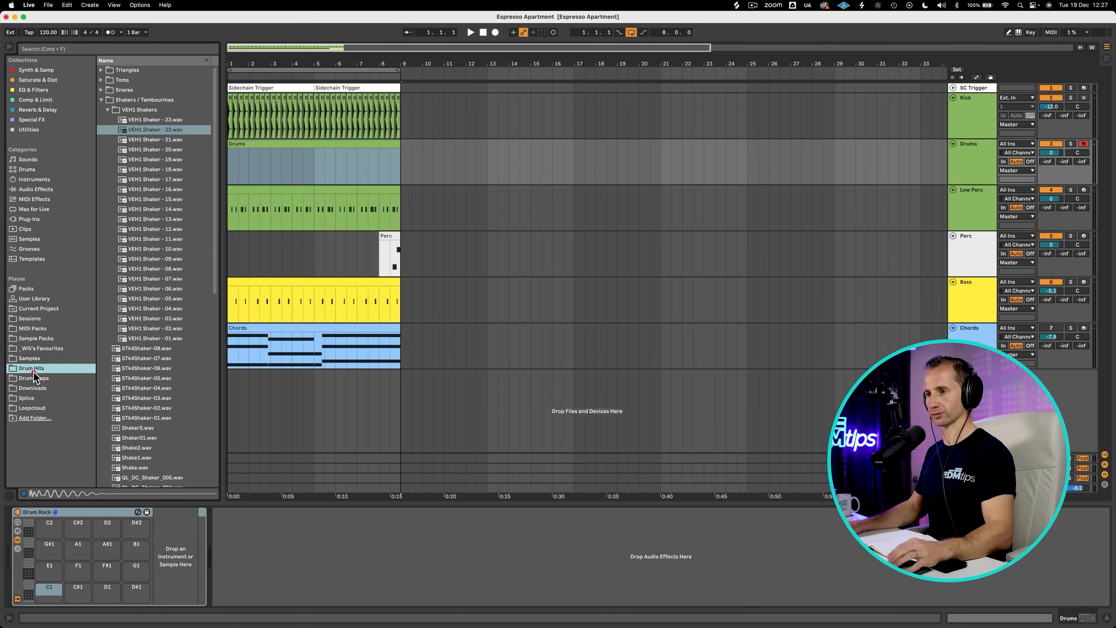
left_click(162, 133)
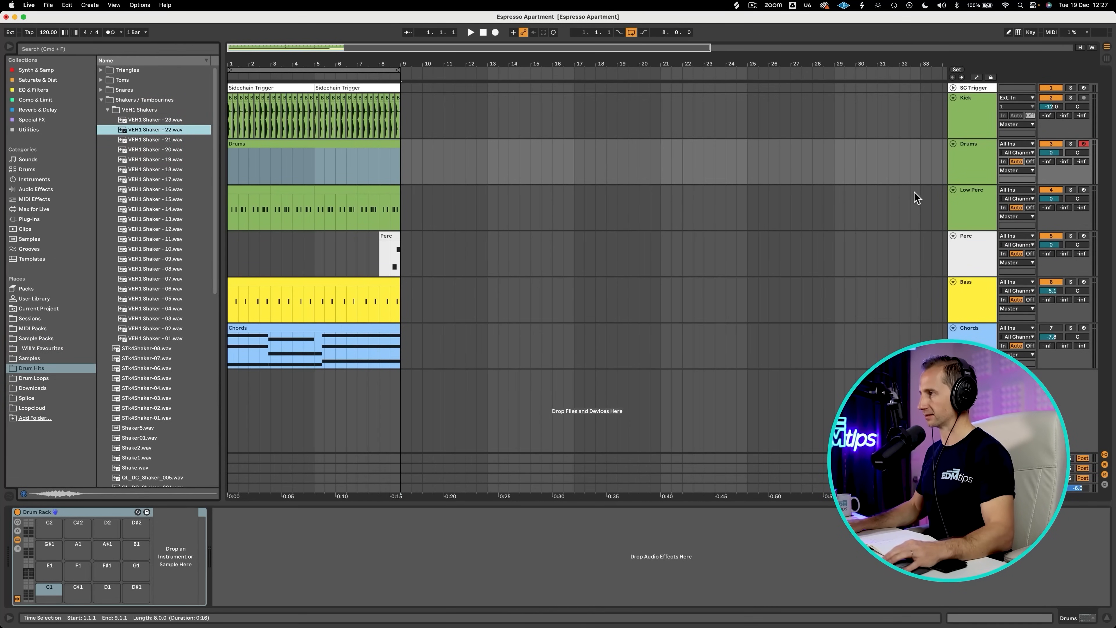
Load VEH1 Shaker - 22 onto the Drum Rack's C1 pad and set its chain volume to -17.4 dB.
left_click(954, 169)
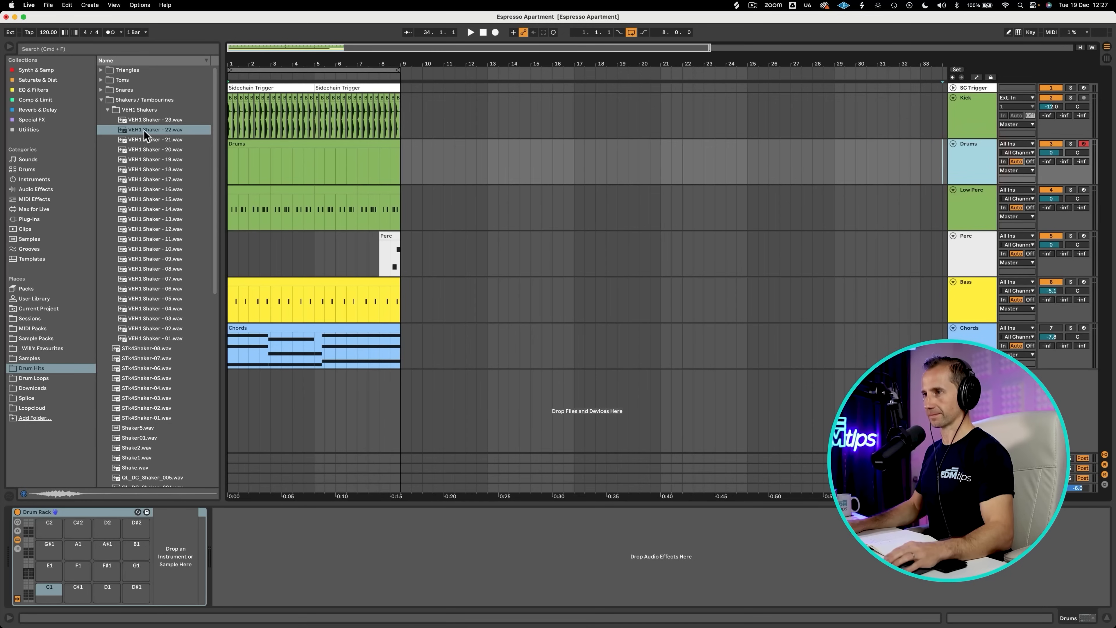
left_click_drag(145, 134, 81, 501)
left_click_drag(50, 596, 47, 597)
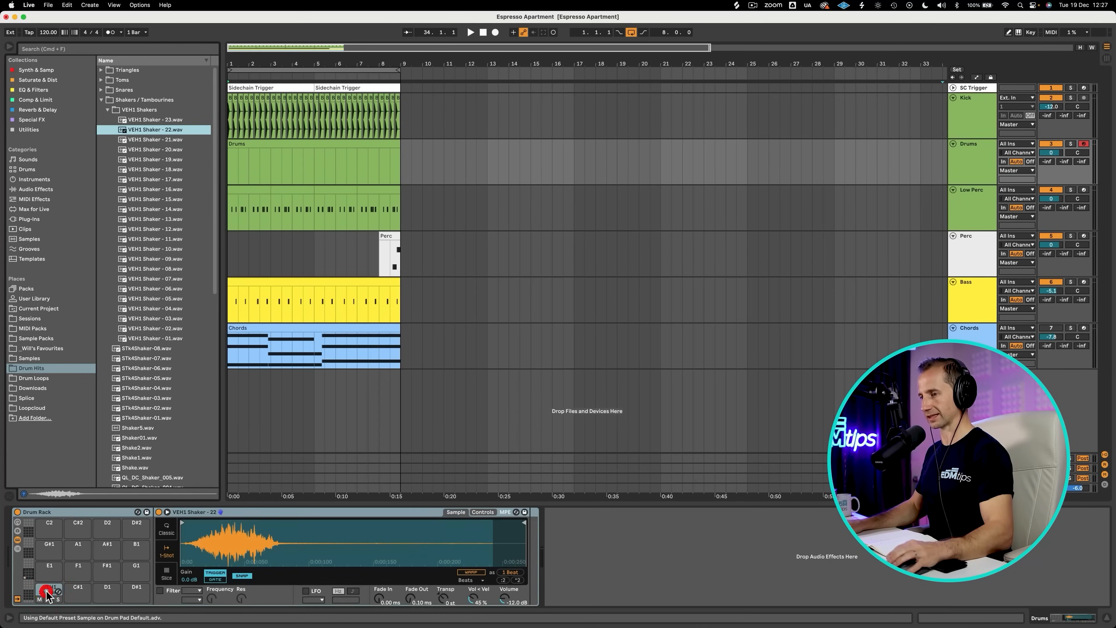
left_click(17, 549)
left_click_drag(219, 529, 219, 531)
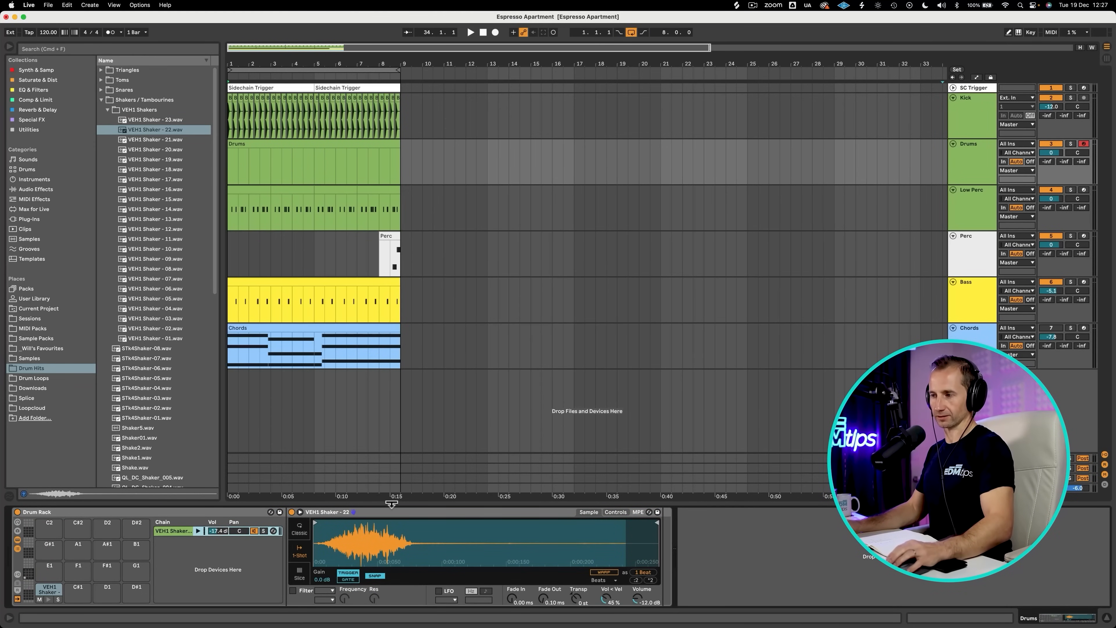
Fill the first bar of the Drums clip with consecutive sixteenth-note shaker hits on C1.
double_click(250, 141)
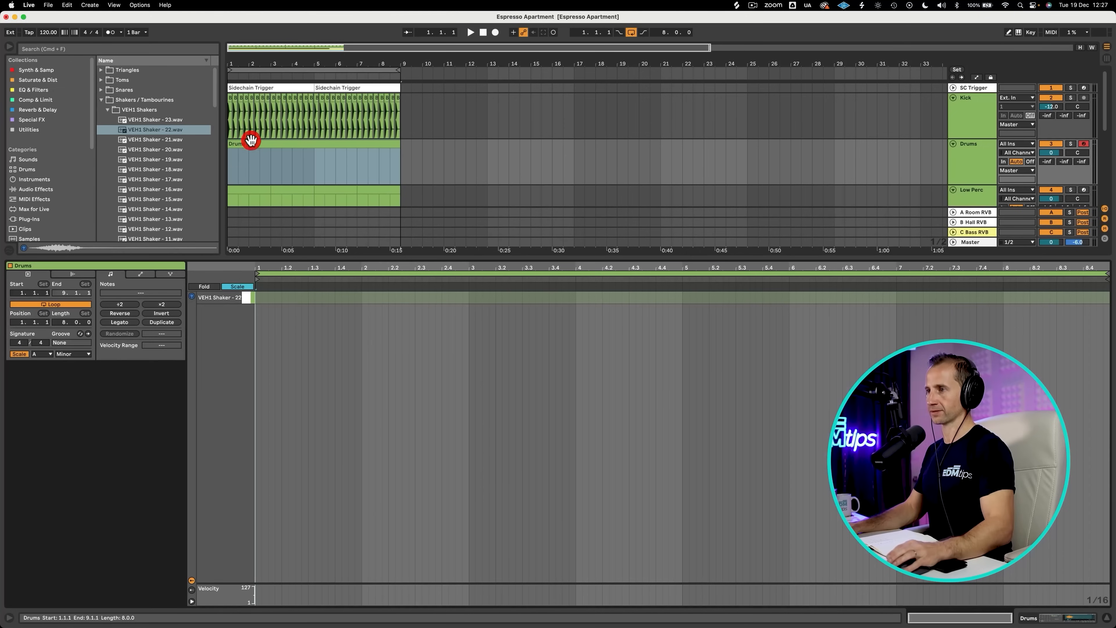
double_click(256, 298)
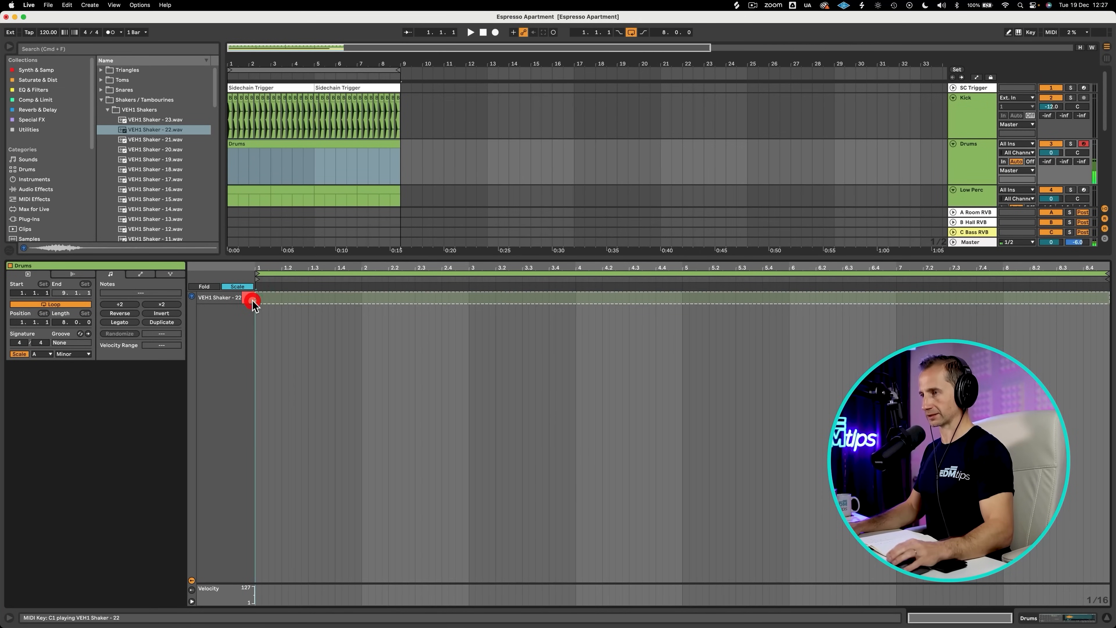
key("super+d")
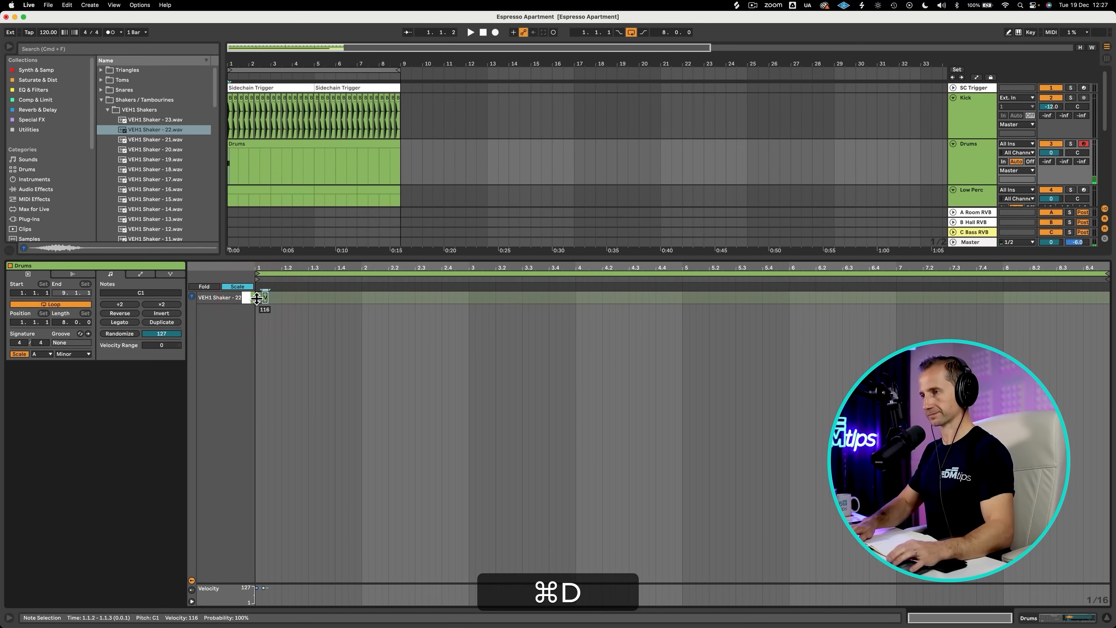
key("super+d")
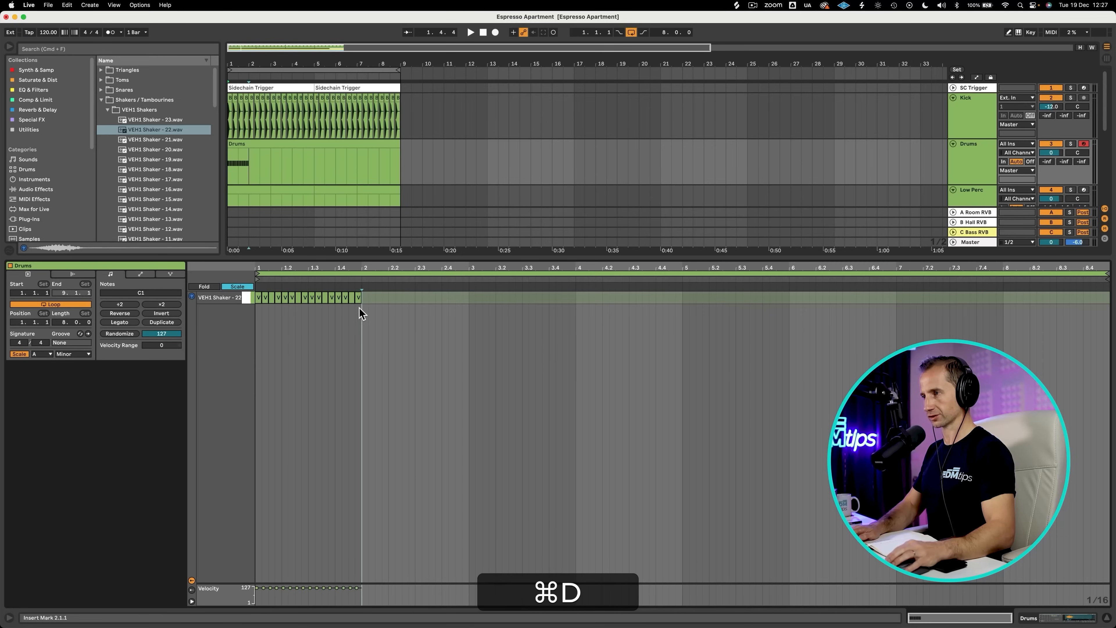
Duplicate the bar of shaker hits across all eight bars of the Drums clip.
left_click(253, 298)
key("super+d")
key("super+d")
key("super+d")
key("super+d")
key("super+d")
key("super+d")
key("super+d")
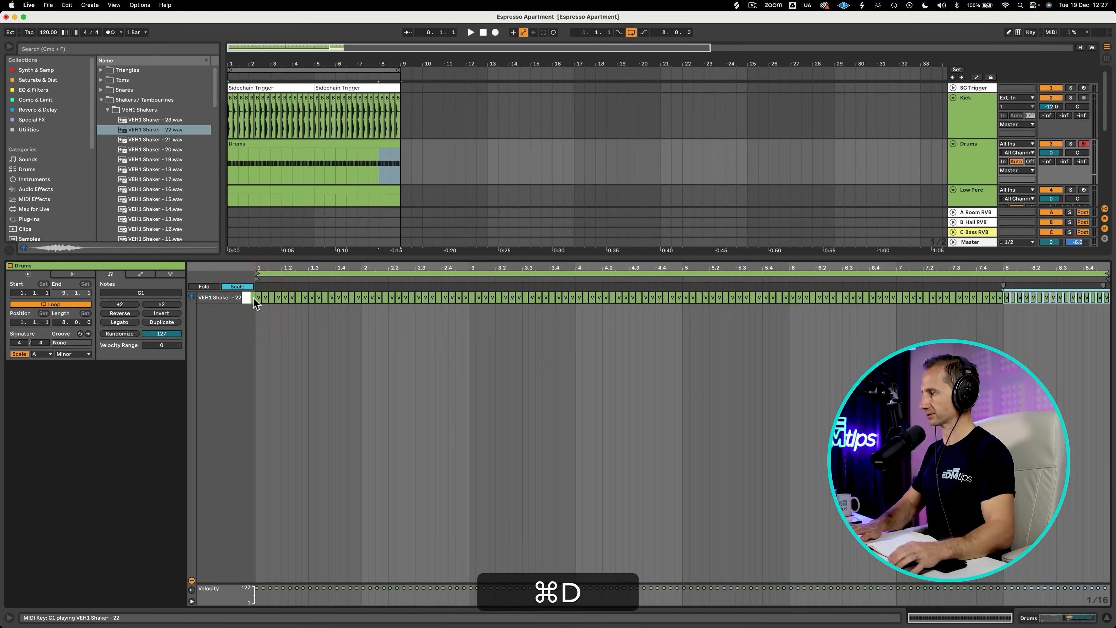
Set the shaker chain's volume to -33.0 dB during playback and transpose its sample to +4 st.
key("shift+Tab")
left_click_drag(304, 501, 304, 512)
key("space")
left_click_drag(360, 481, 360, 493)
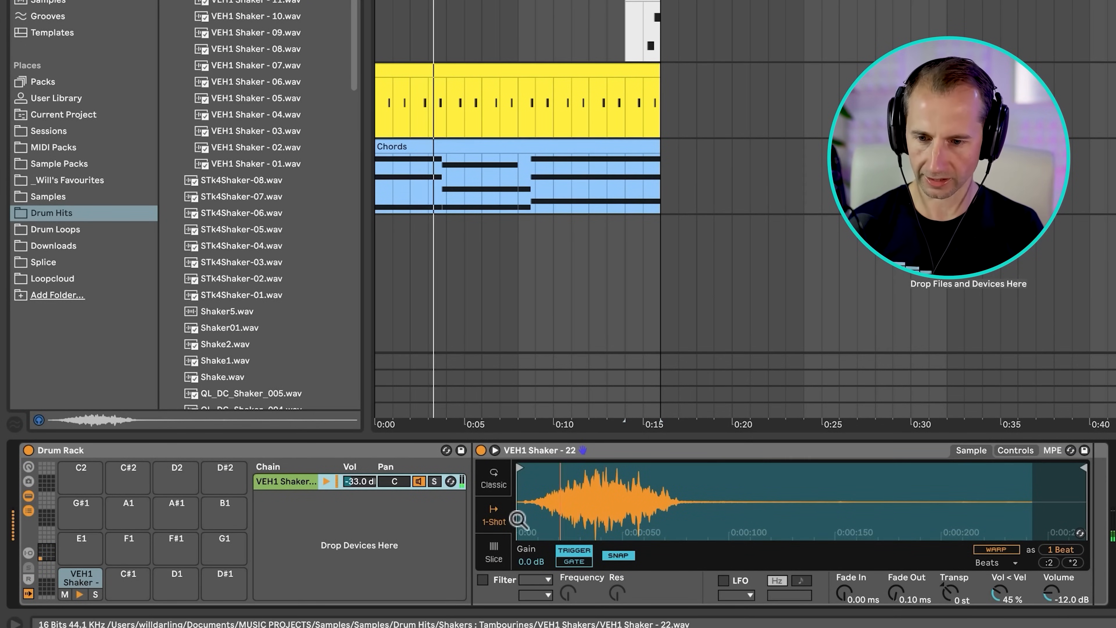
left_click(949, 591)
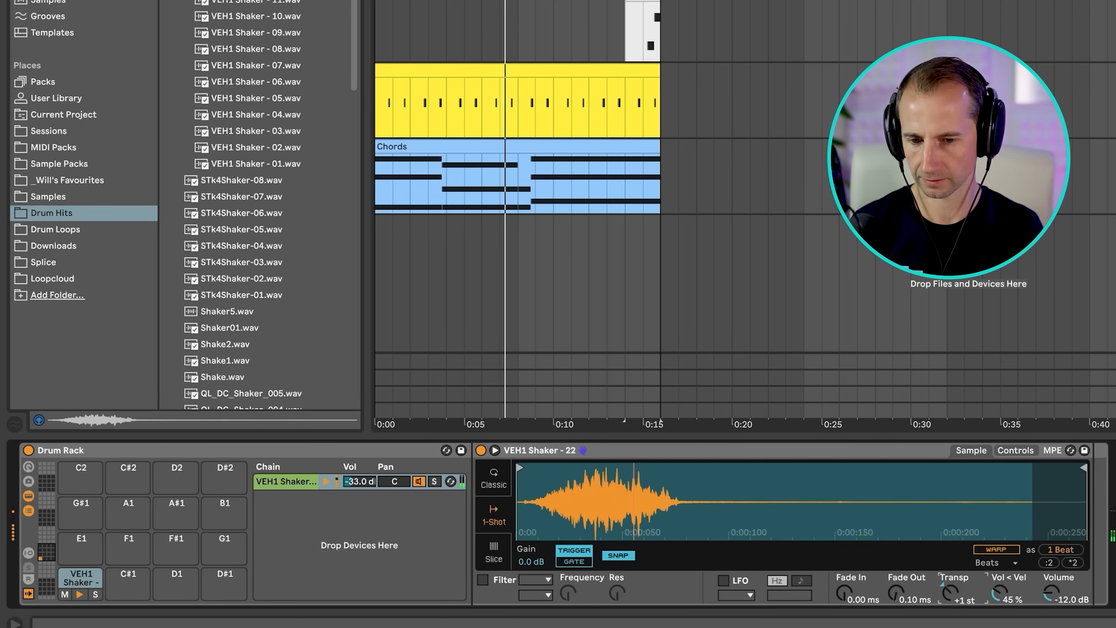
left_click_drag(949, 591, 950, 583)
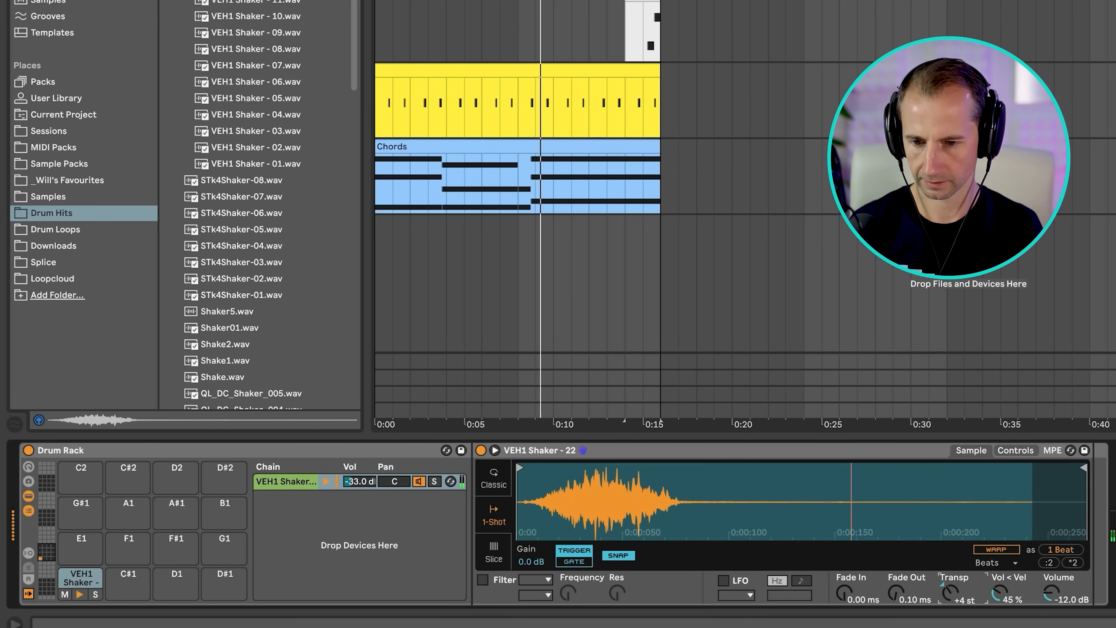
Trim the shaker sample's start and end around the hit, with a 25.7 ms fade in and 31.2 ms fade out.
left_click_drag(520, 466, 532, 466)
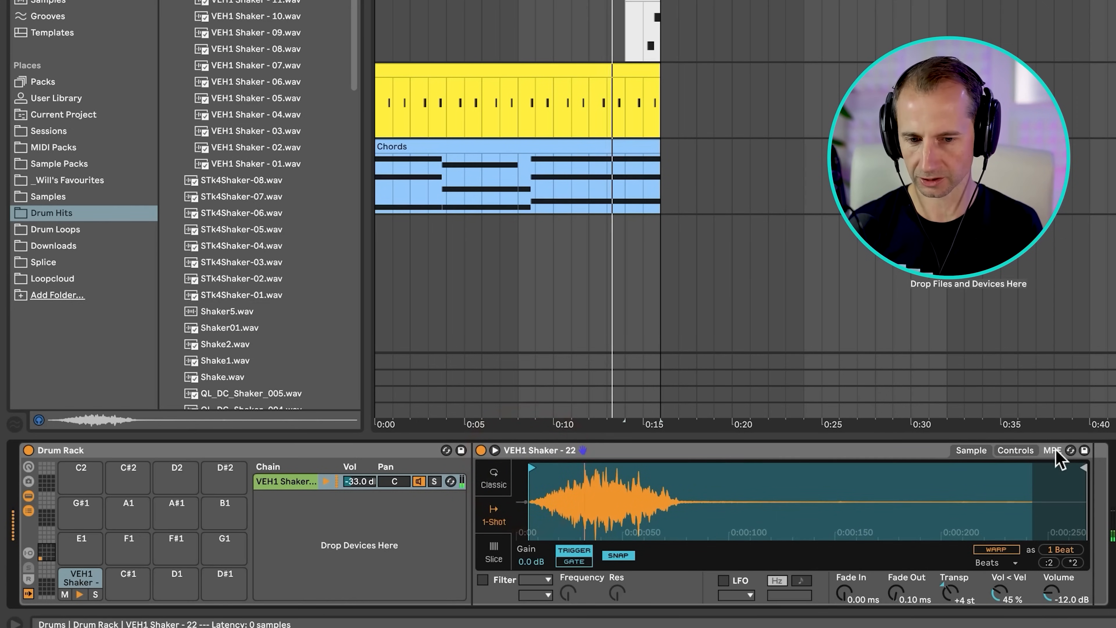
mouse_move(1084, 467)
left_mouse_down()
mouse_move(962, 488)
mouse_move(687, 492)
mouse_move(697, 491)
left_mouse_up()
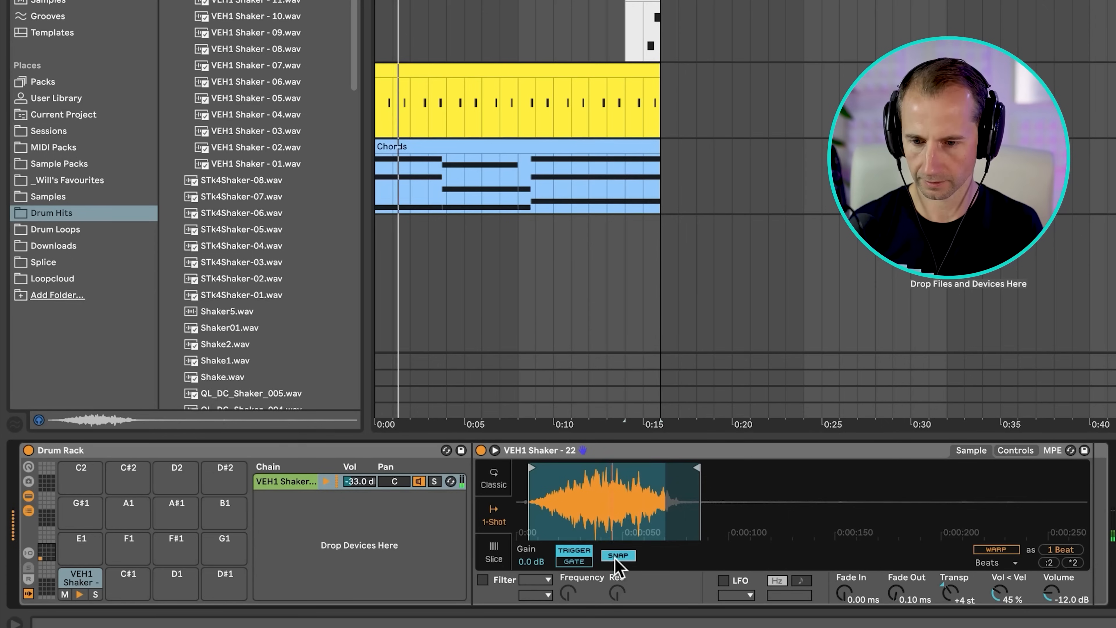
left_click_drag(897, 602, 844, 581)
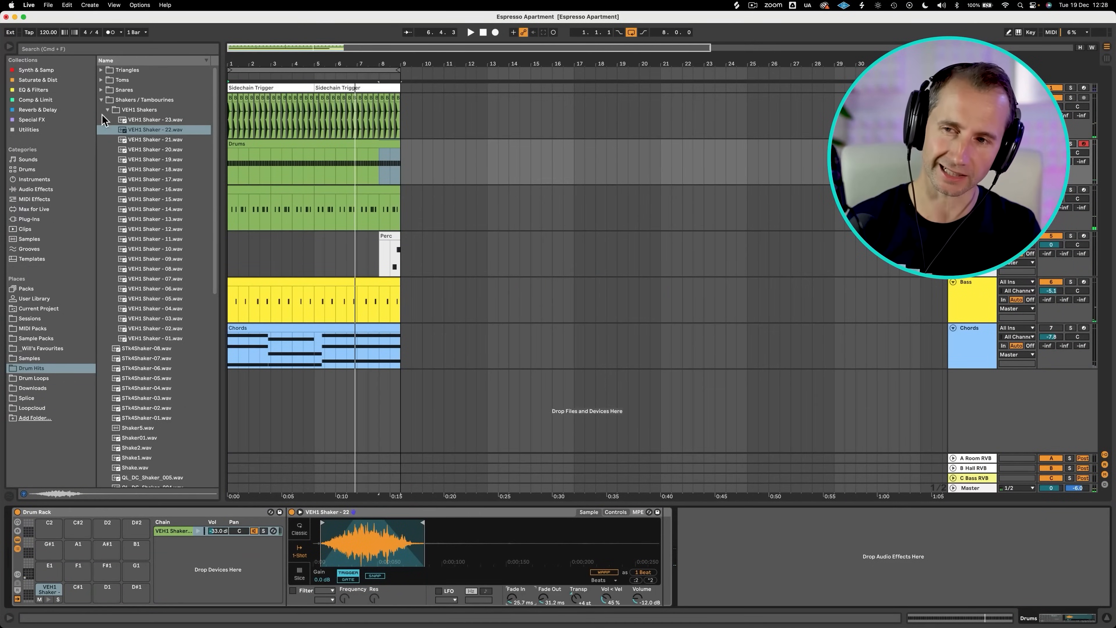
Add a Compressor after the shaker's Simpler and enable its sidechain with SC Trigger as the audio source.
left_click(44, 70)
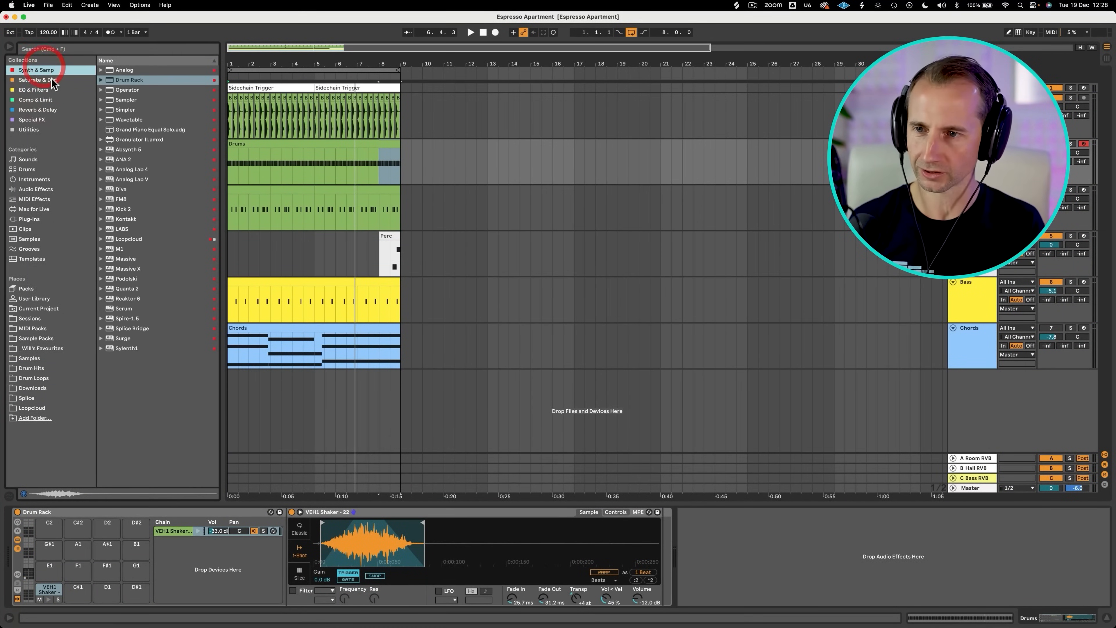
left_click(35, 100)
left_click_drag(131, 70, 670, 530)
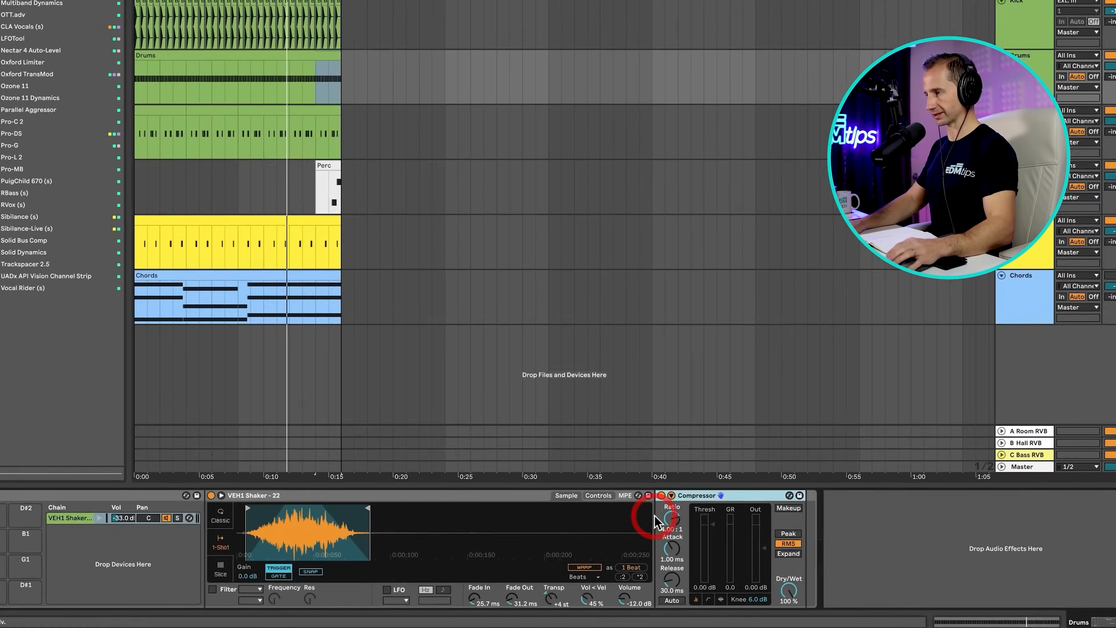
left_click(679, 512)
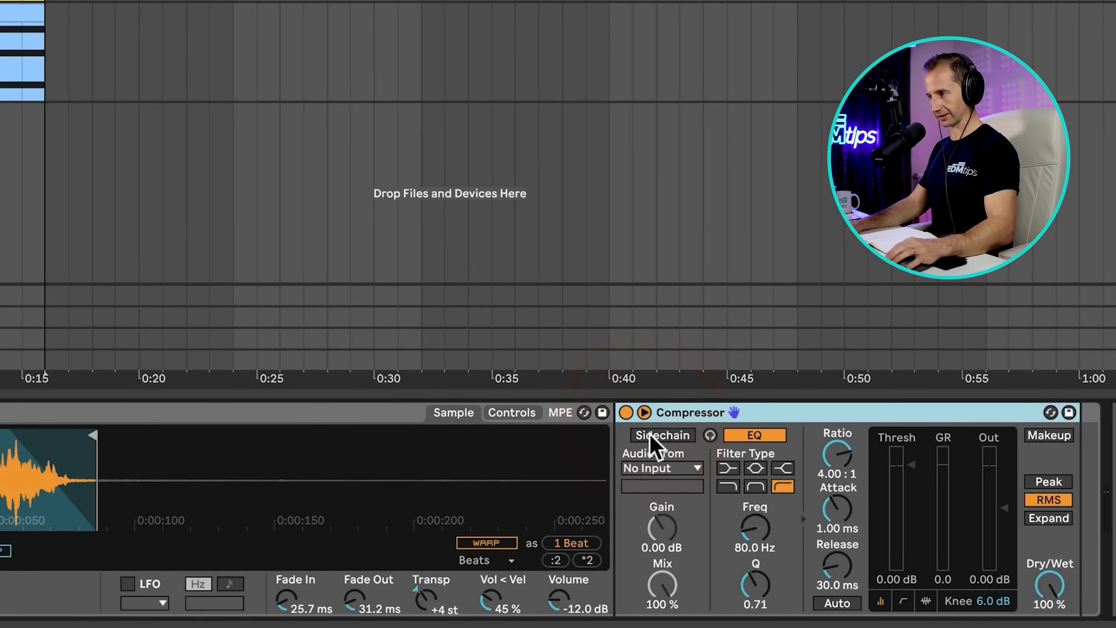
left_click(648, 435)
left_click(646, 469)
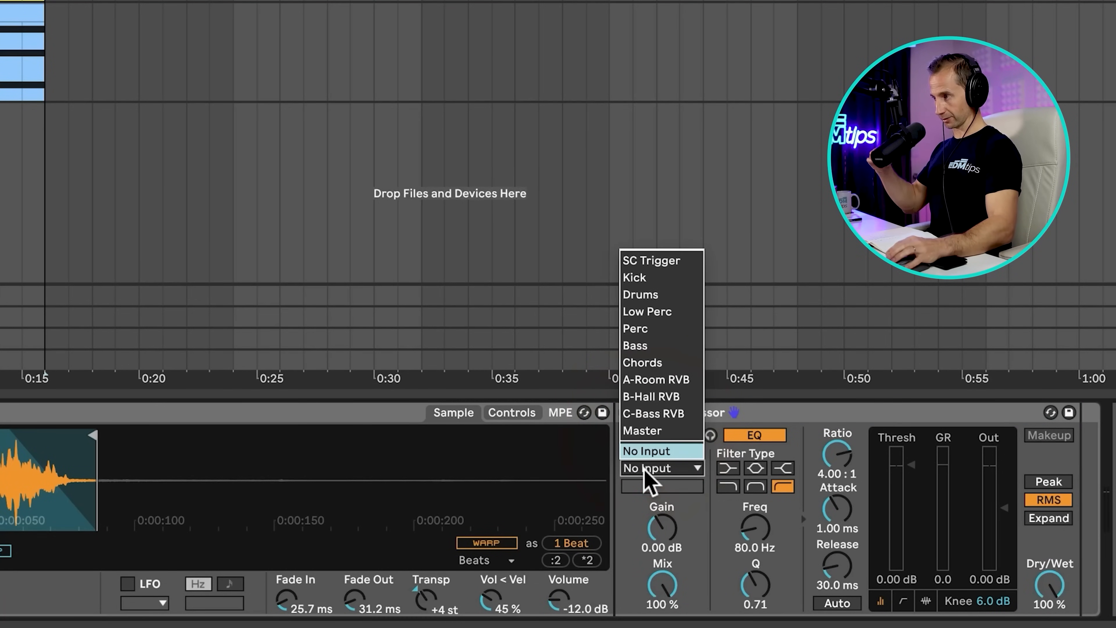
left_click(650, 261)
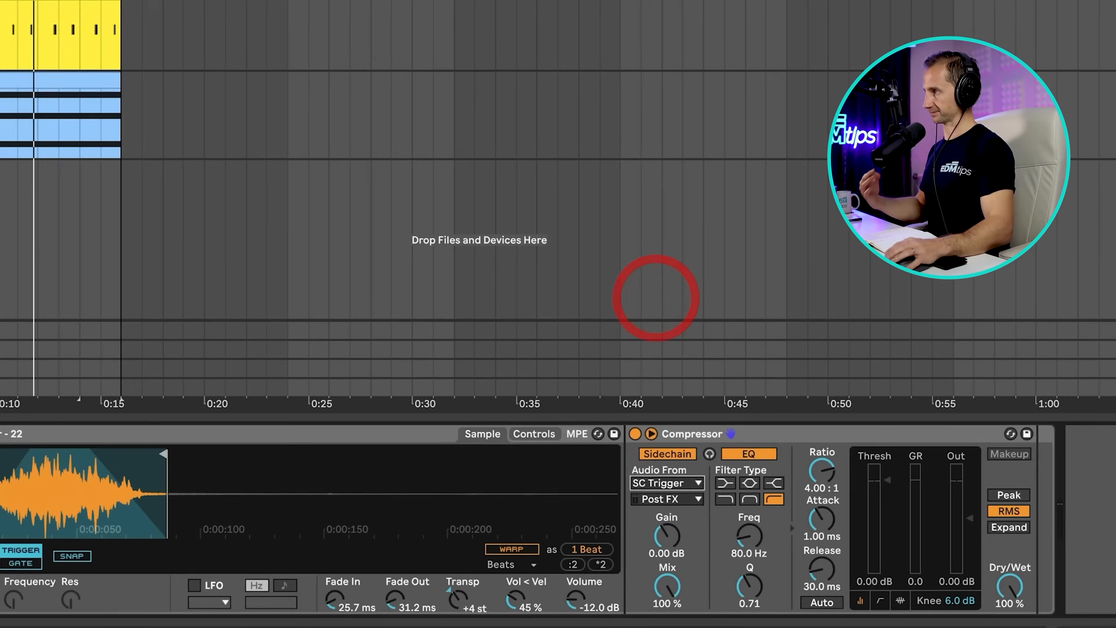
Examine the SC Trigger track's routing, Sidechain Trigger clips and Rimshot device, and fold the track again.
left_click(953, 88)
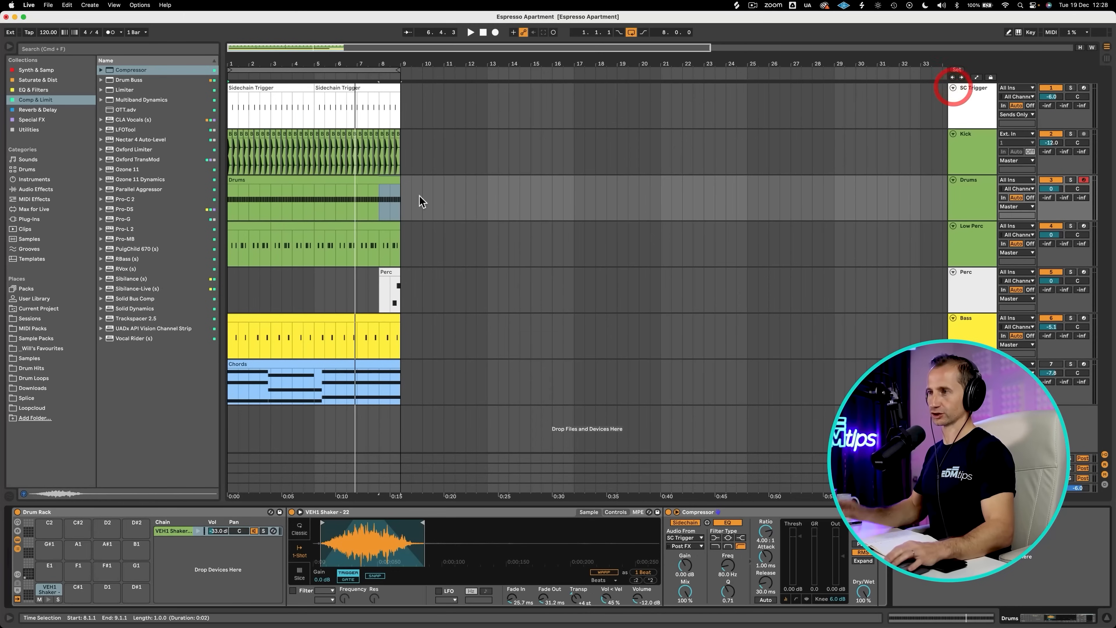
left_click(267, 86)
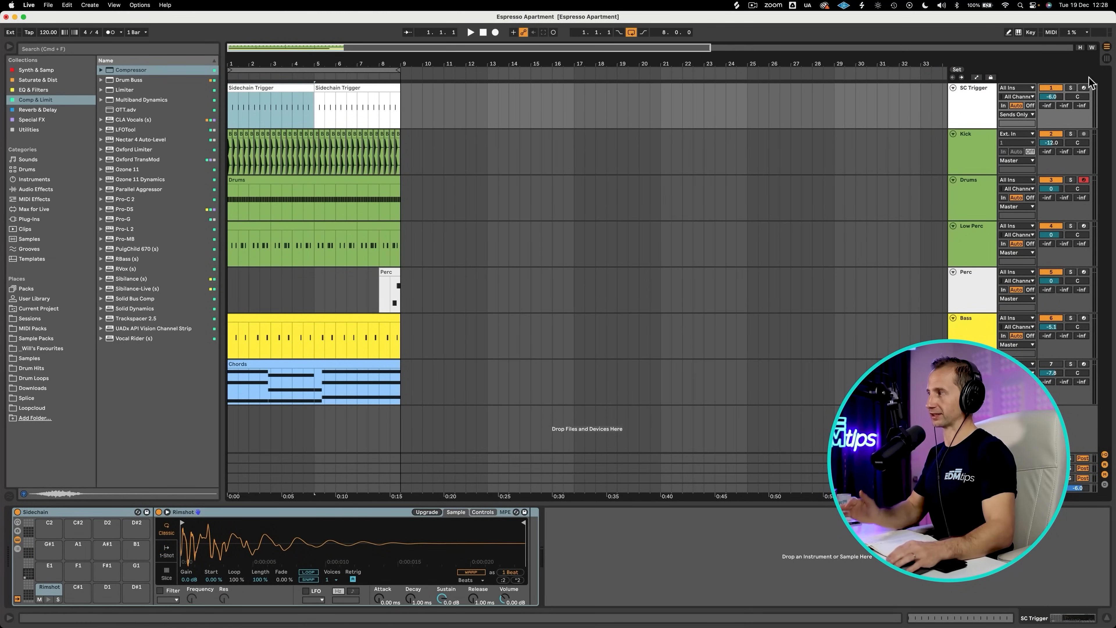
left_click(984, 114)
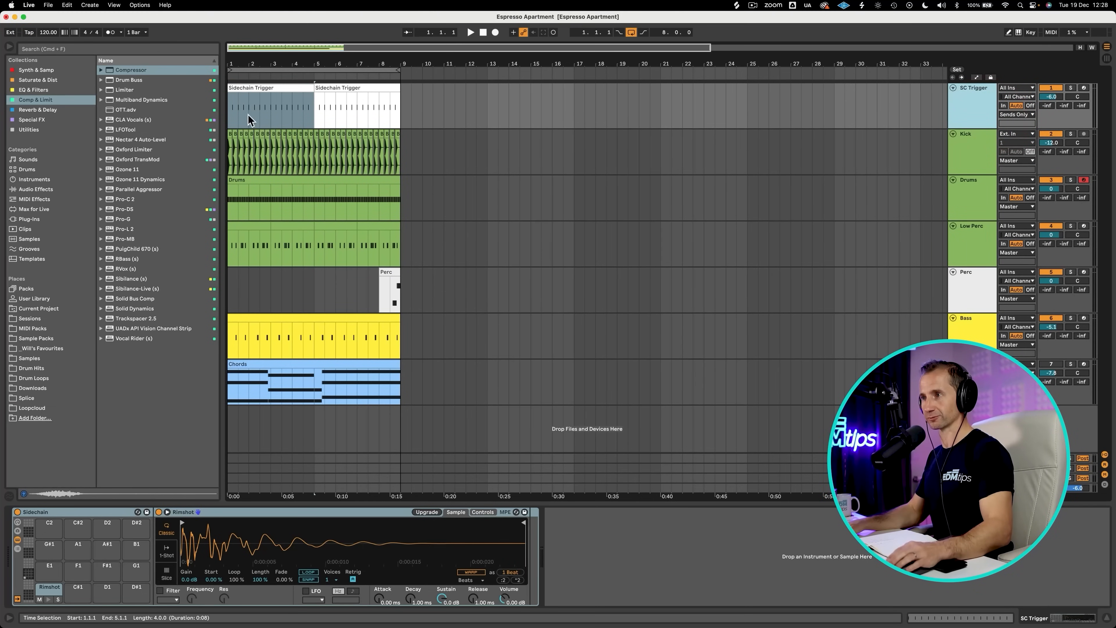
mouse_move(235, 64)
left_mouse_down()
mouse_move(234, 178)
mouse_move(235, 53)
left_mouse_up()
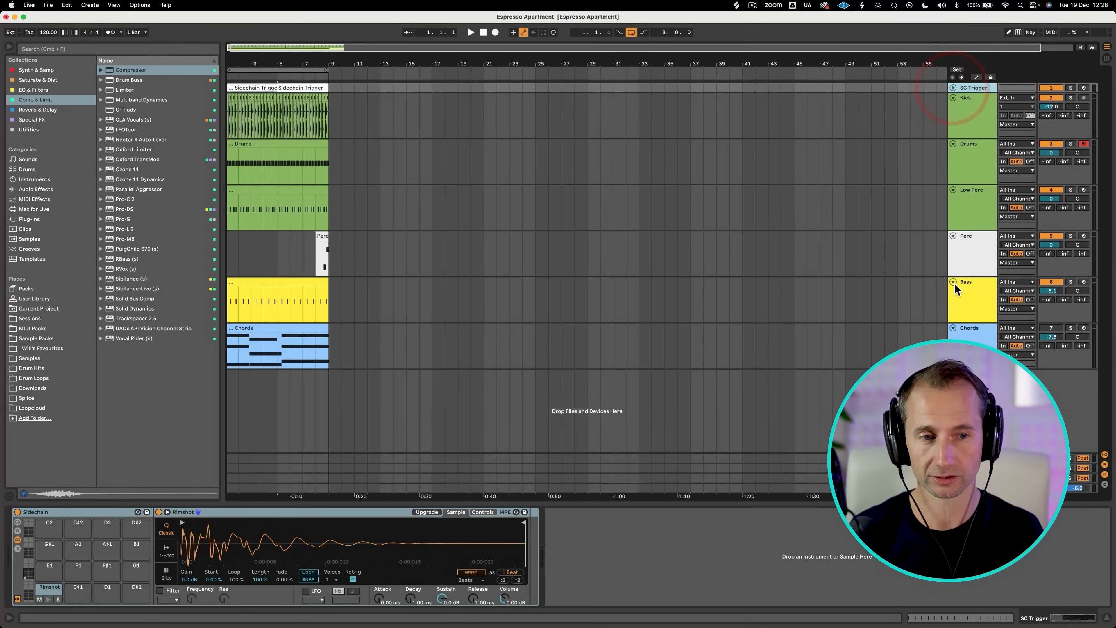
Solo the shaker chain on Drums and set its Compressor threshold to -40.1 dB and ratio to 2.38:1 during playback.
left_click(966, 263)
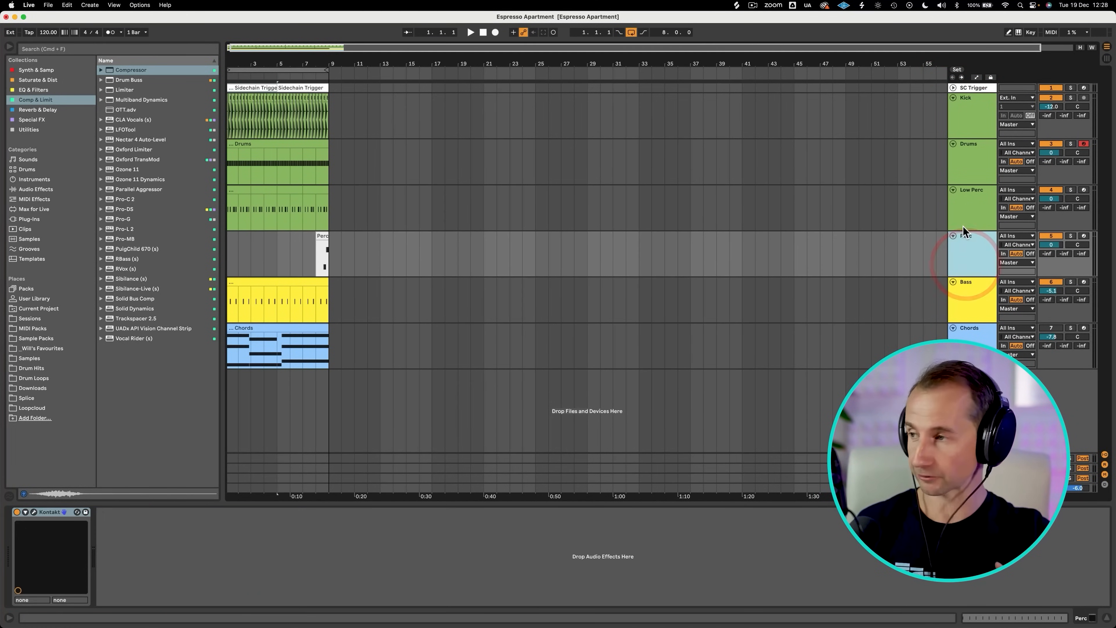
left_click(963, 209)
left_click(986, 166)
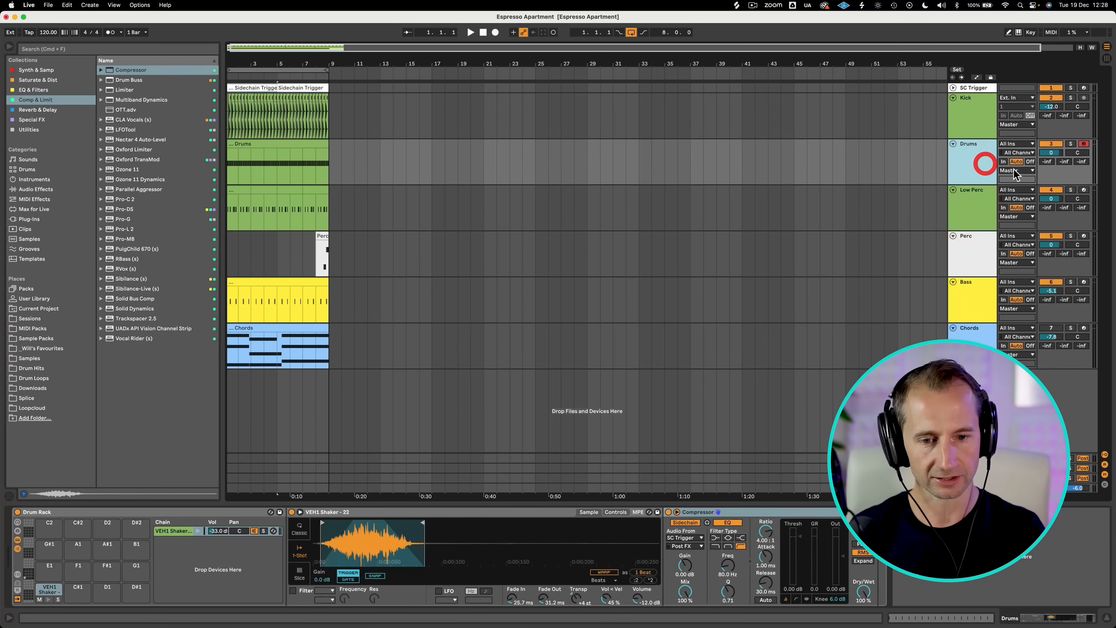
left_click(263, 531)
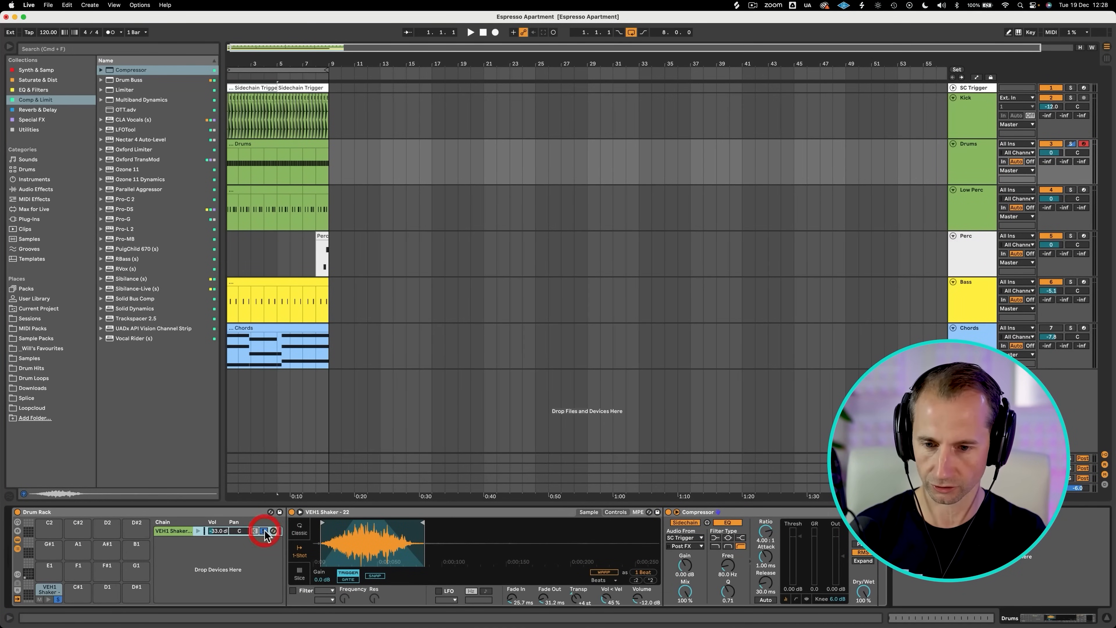
key("space")
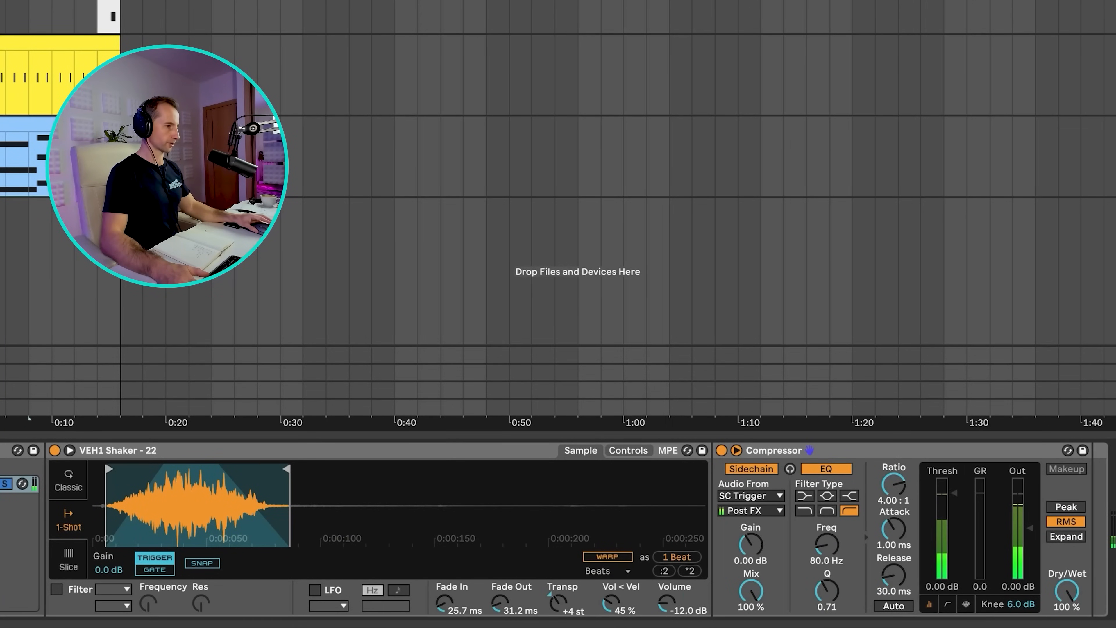
left_click(954, 497)
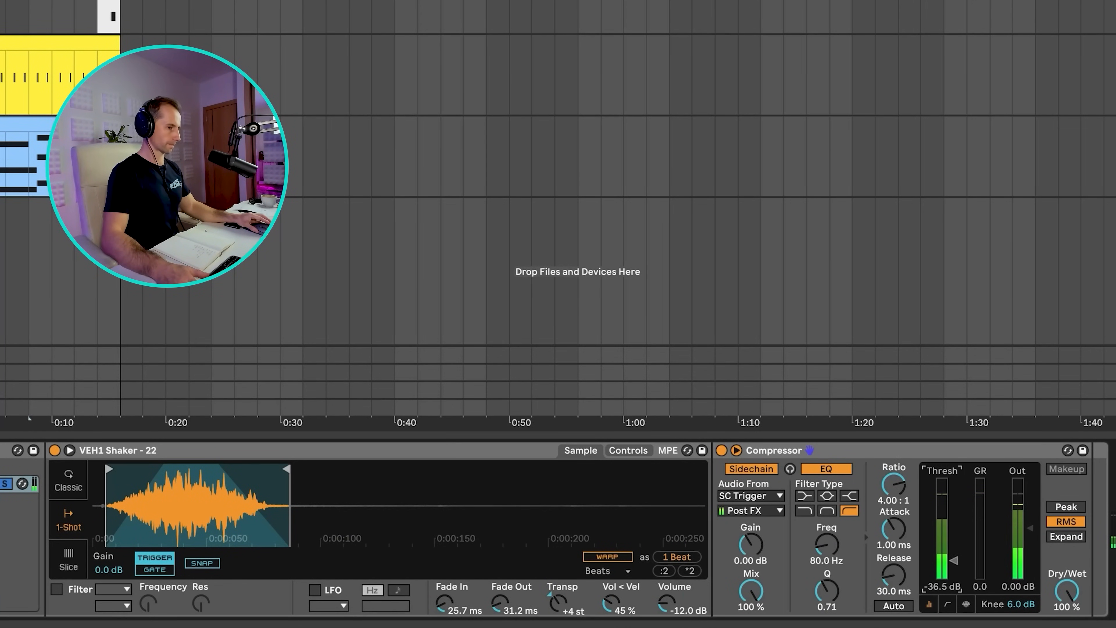
left_click_drag(953, 560, 954, 563)
mouse_move(896, 484)
left_mouse_down()
mouse_move(896, 554)
mouse_move(895, 499)
left_mouse_up()
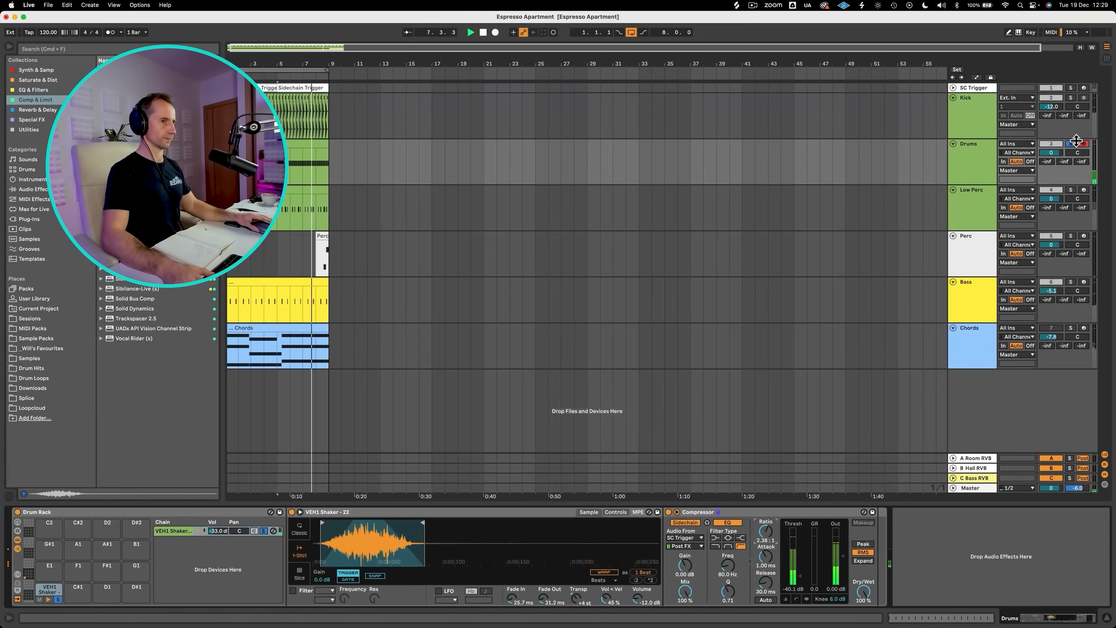
Unsolo the Drums track, lower the Perc track's volume to -1.2 dB and save the project.
left_click(1071, 144)
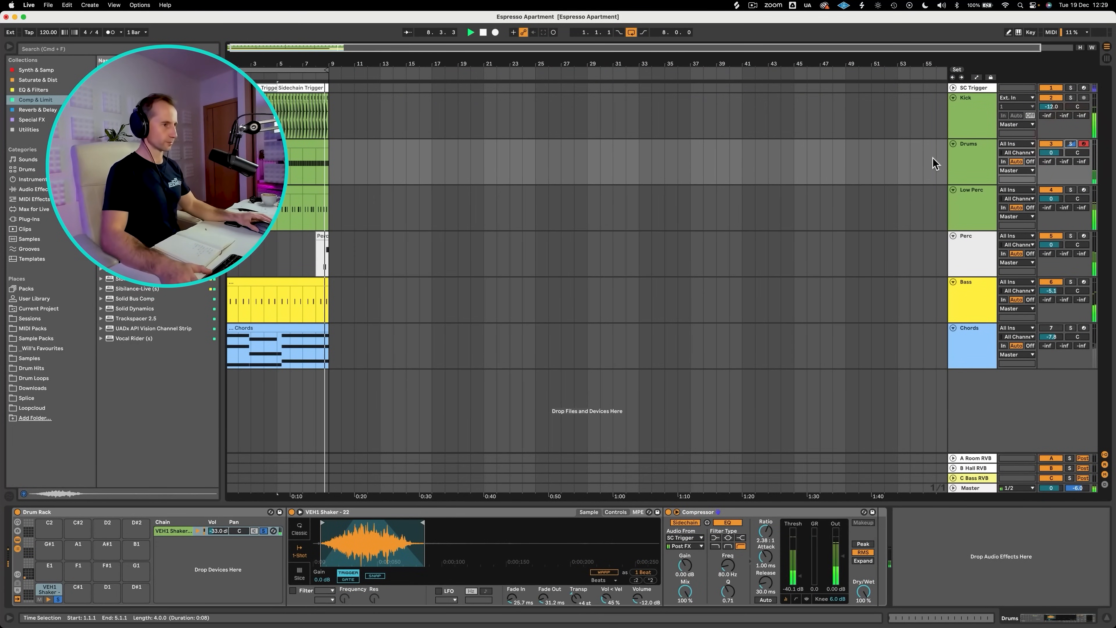
left_click_drag(1051, 245, 1051, 250)
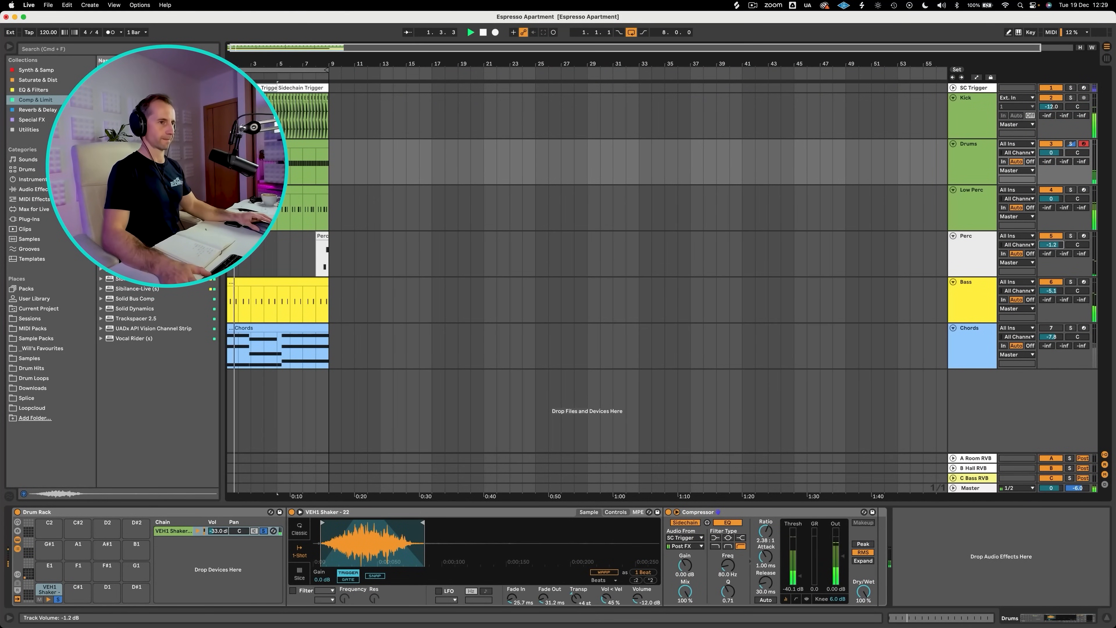
key("super+s")
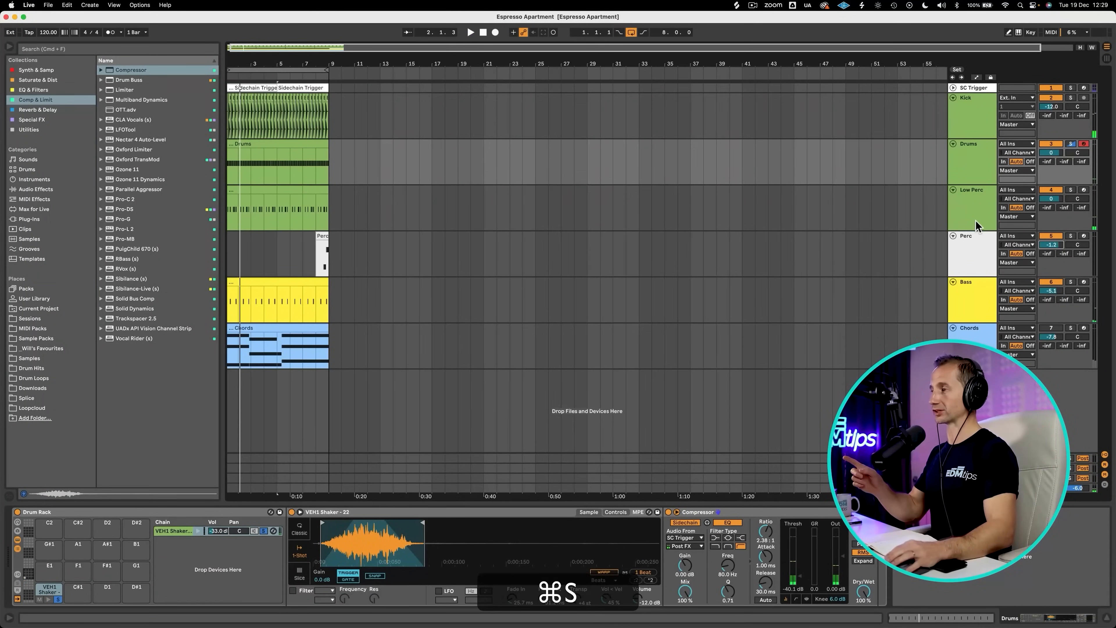
Insert an audio track below Low Perc, rename it Shaker and colour it green like the other drum tracks.
left_click(971, 201)
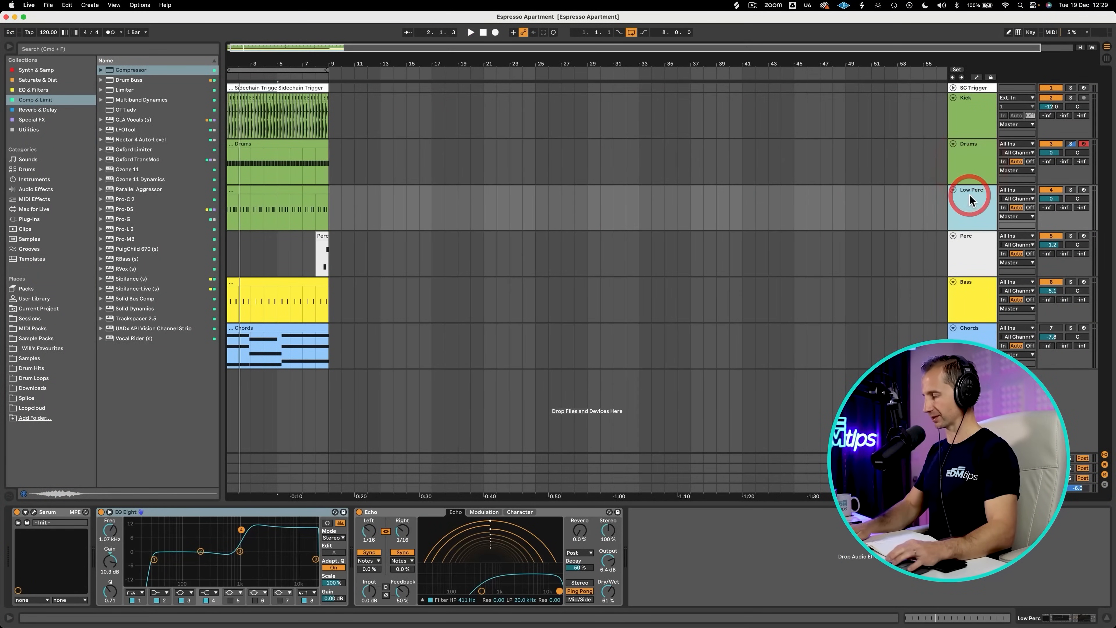
key("super+t")
left_click(970, 243)
key("super+r")
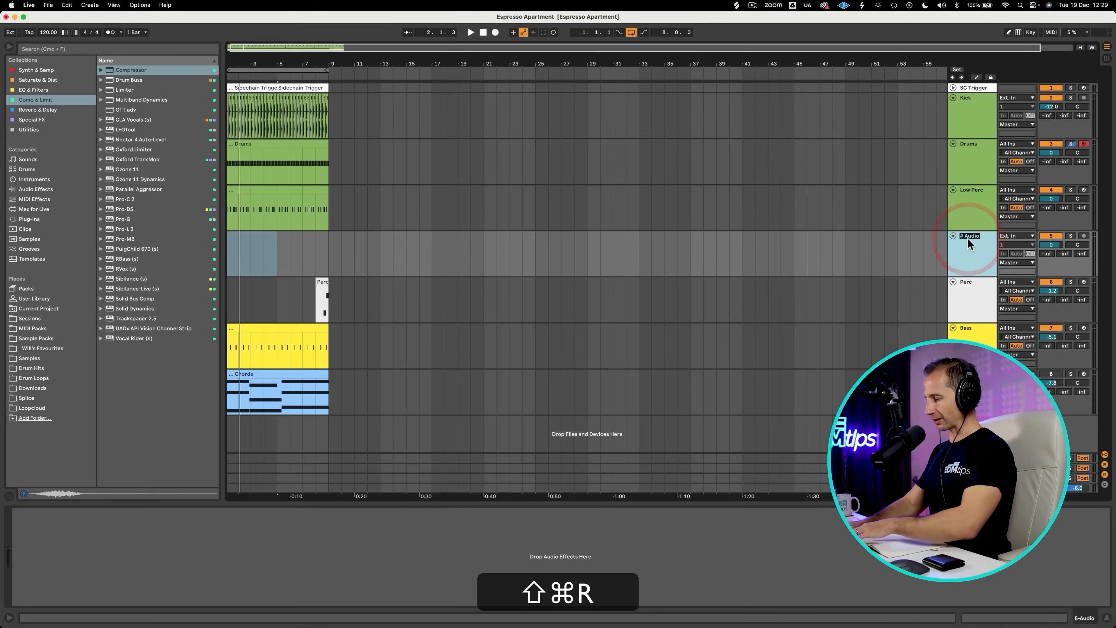
type("Shaker")
key("Return")
right_click(968, 240)
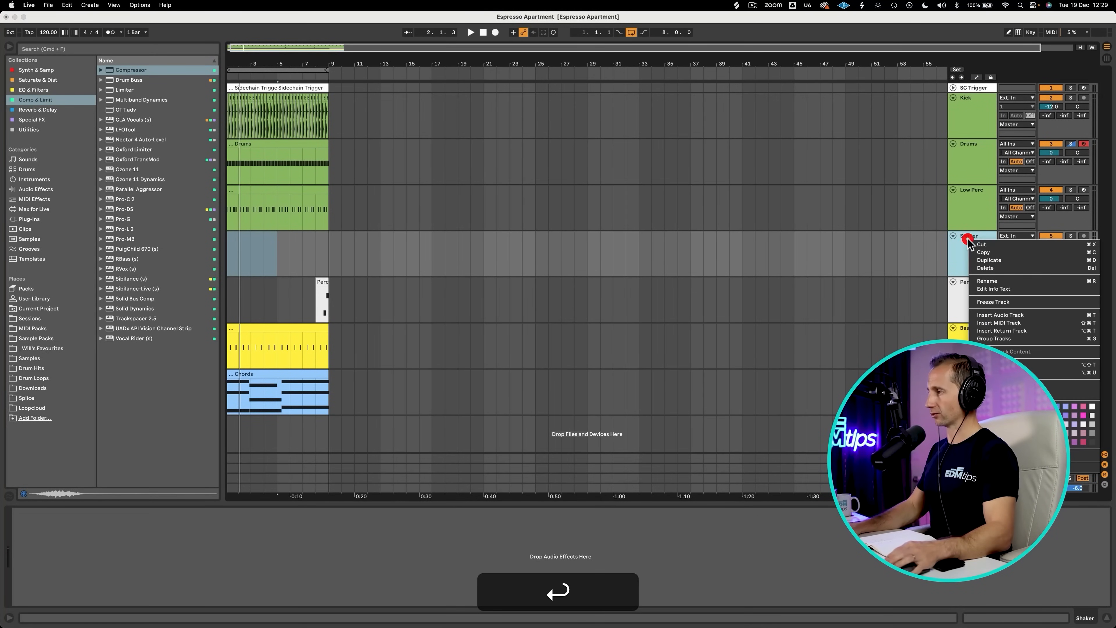
left_click(1021, 433)
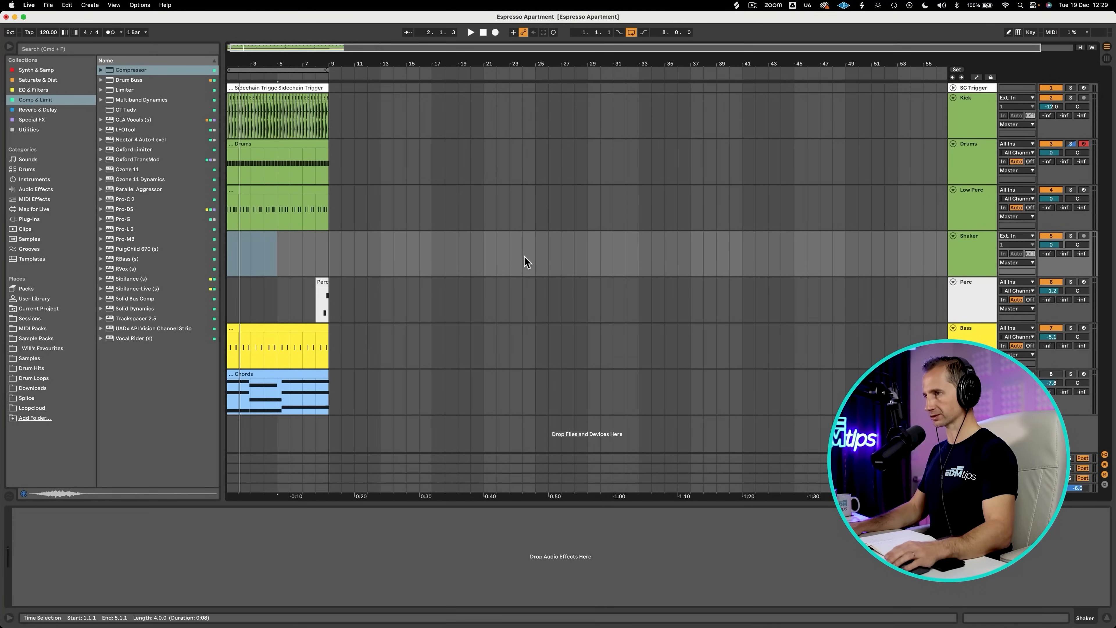
Place the insert marker at bar 1 on the Shaker track and search the Splice folder for "shaker".
left_click(244, 251)
left_click(230, 253)
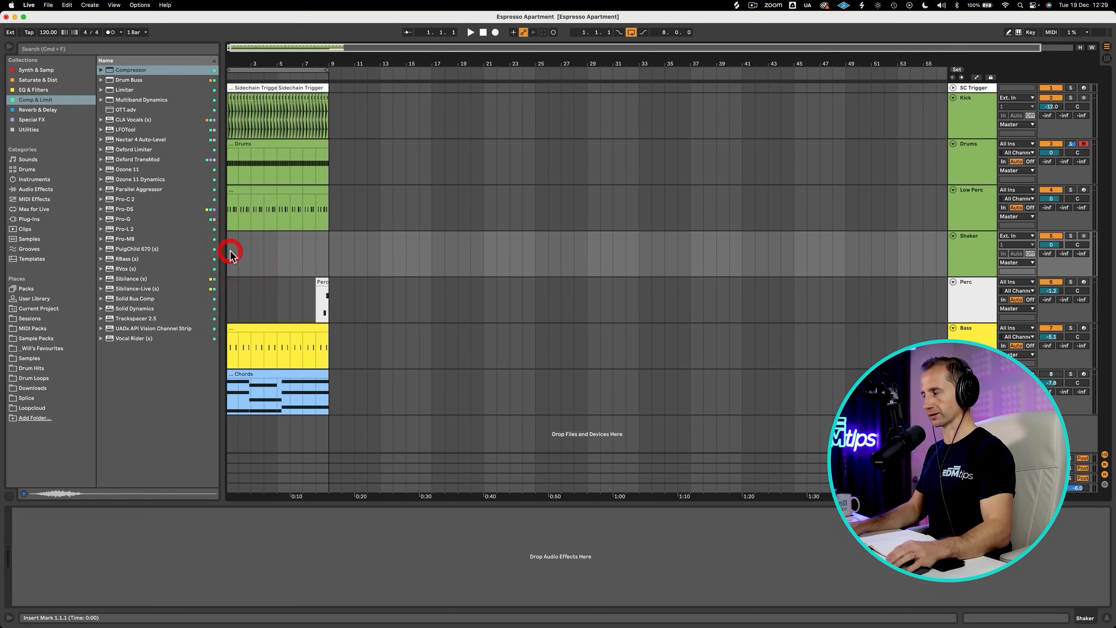
left_click(59, 48)
type("shaker")
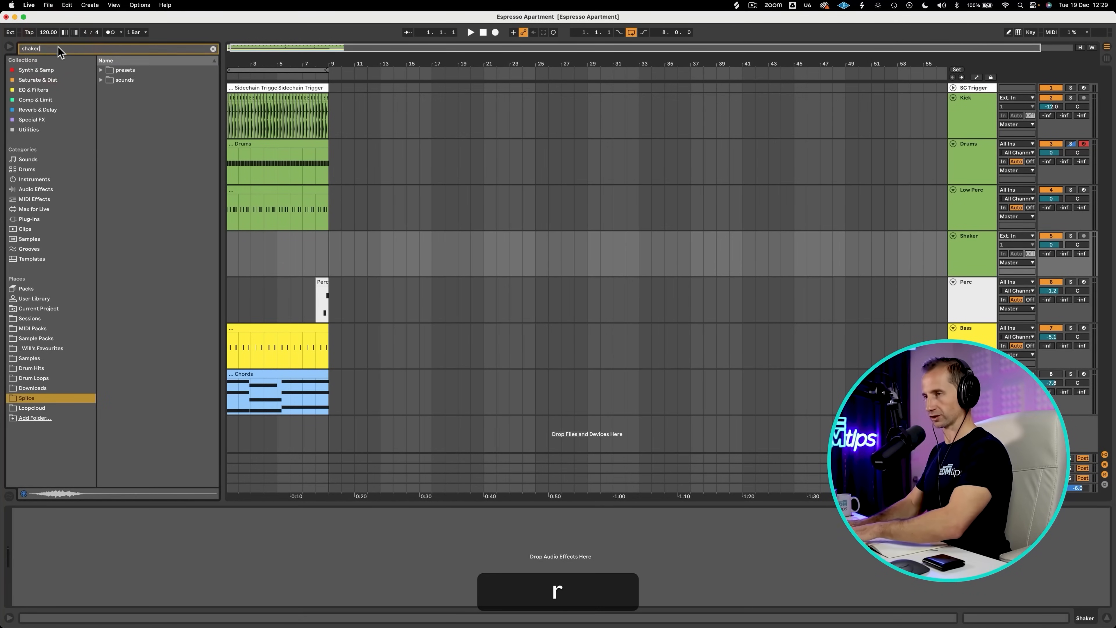
Expand the Splice search results down to the 125 loops folder in the World Shakers pack.
left_click(121, 70)
key("Right")
key("Down")
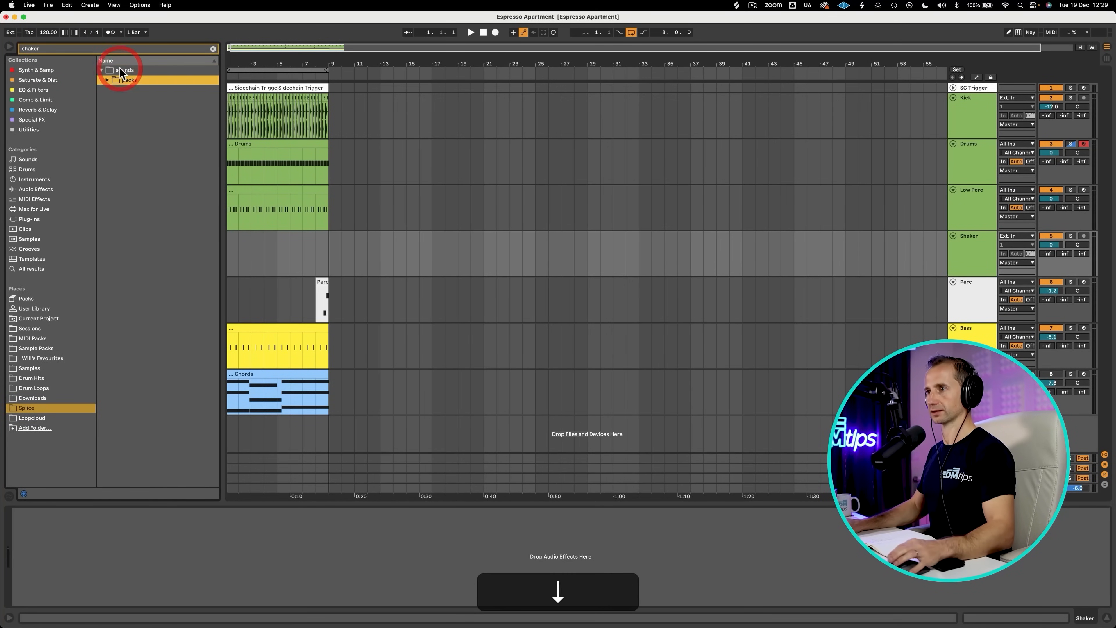
key("Right")
key("Down")
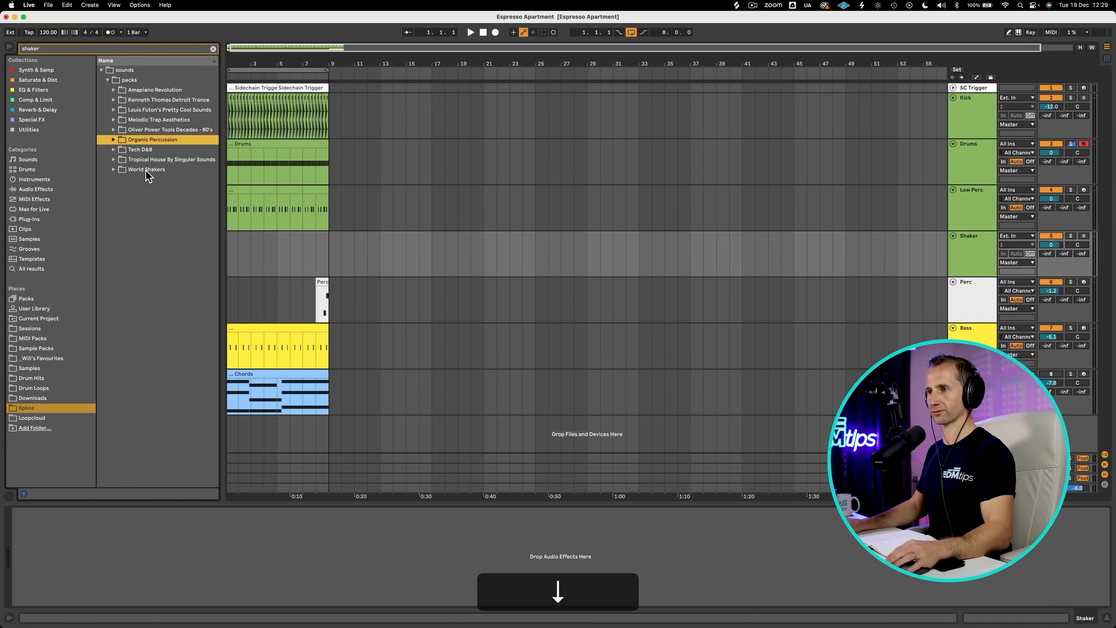
key("Down")
key("Right")
key("Down")
key("Right")
key("Down")
key("Right")
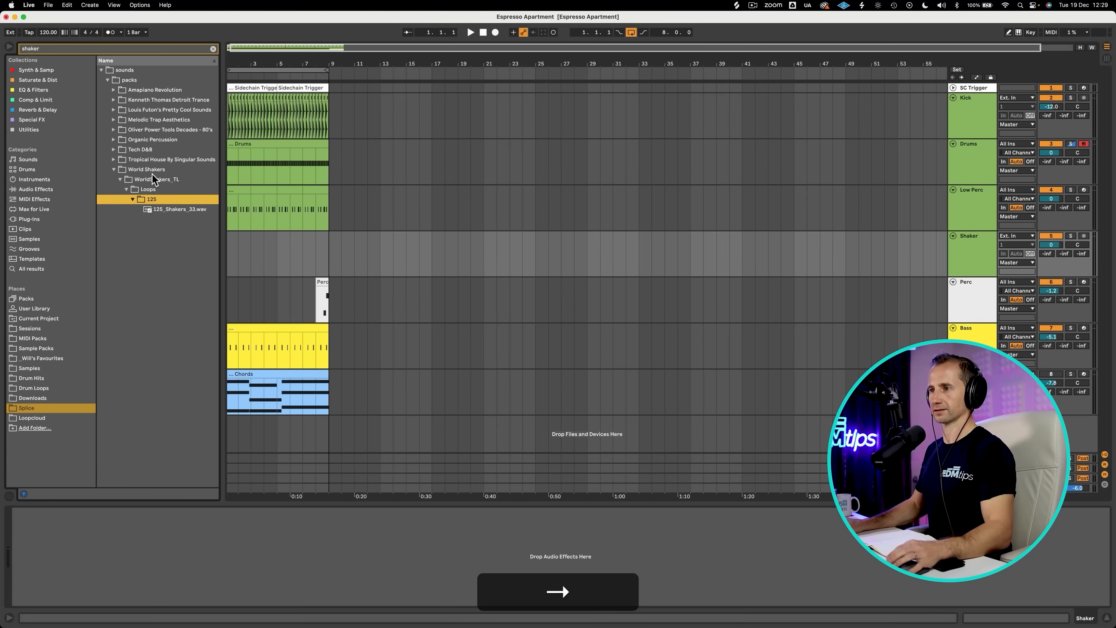
Place 125_Shakers_33.wav at bar 1 on the Shaker track, extend it to bar 9 and clear the browser search.
key("Down")
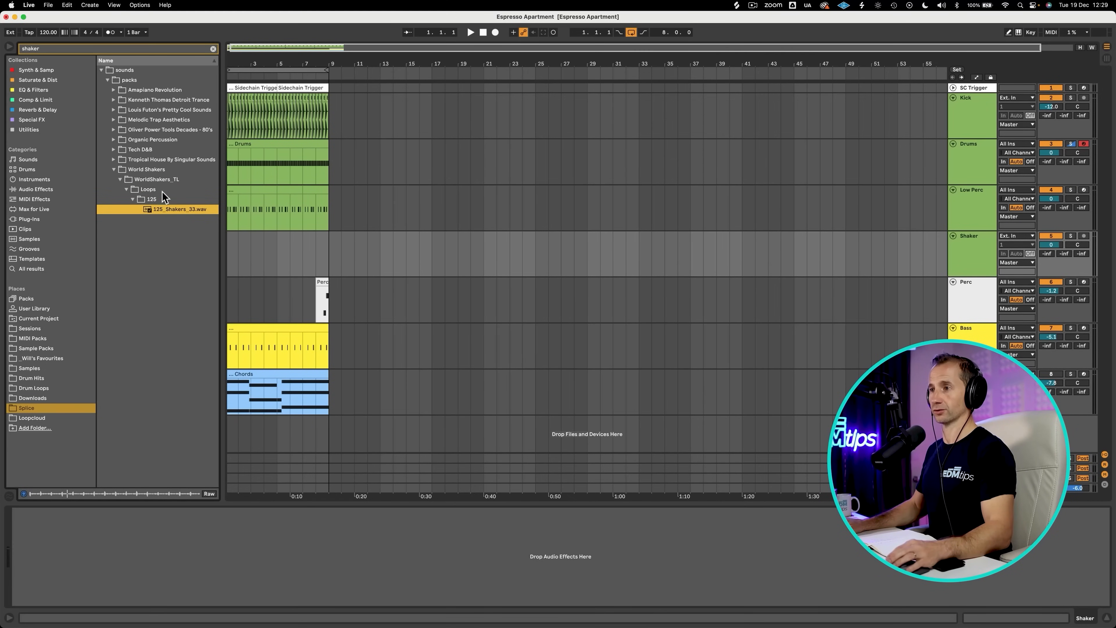
key("space")
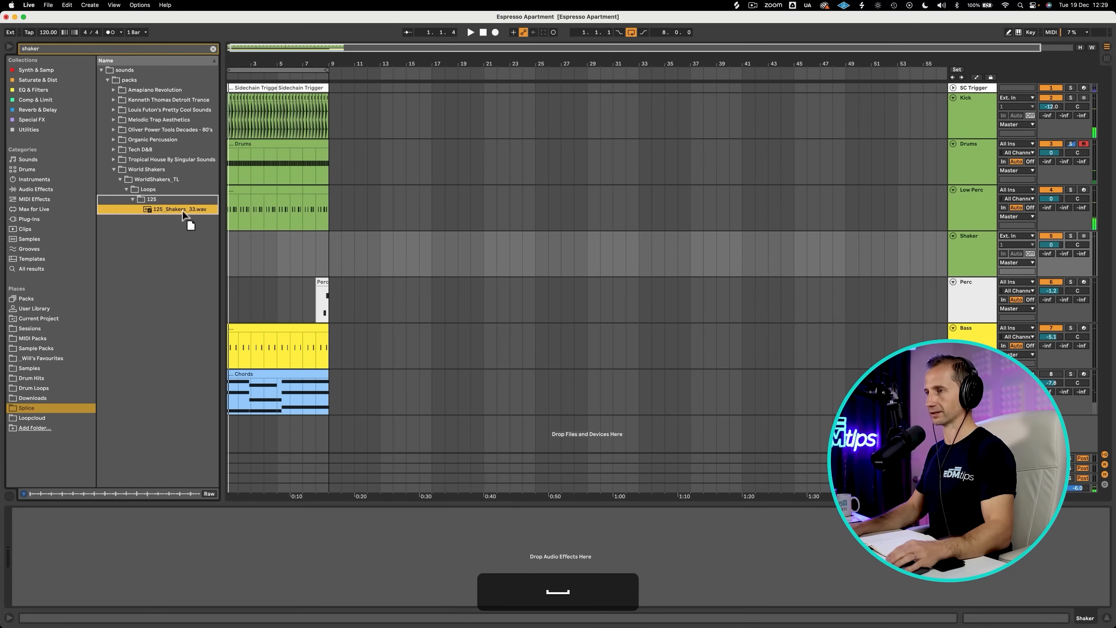
left_click_drag(183, 215, 243, 236)
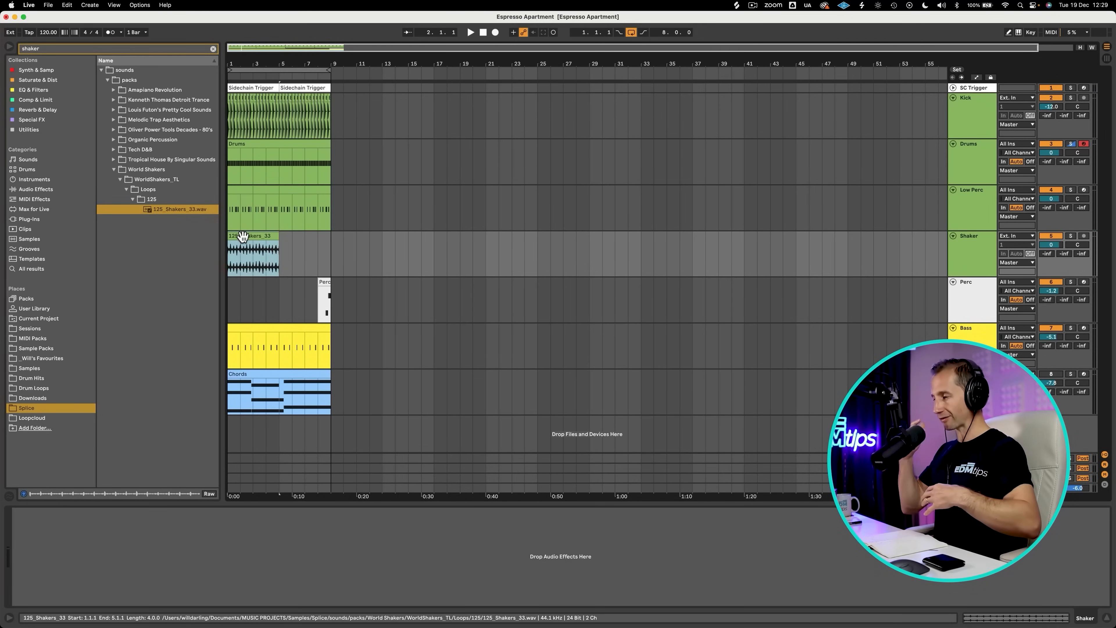
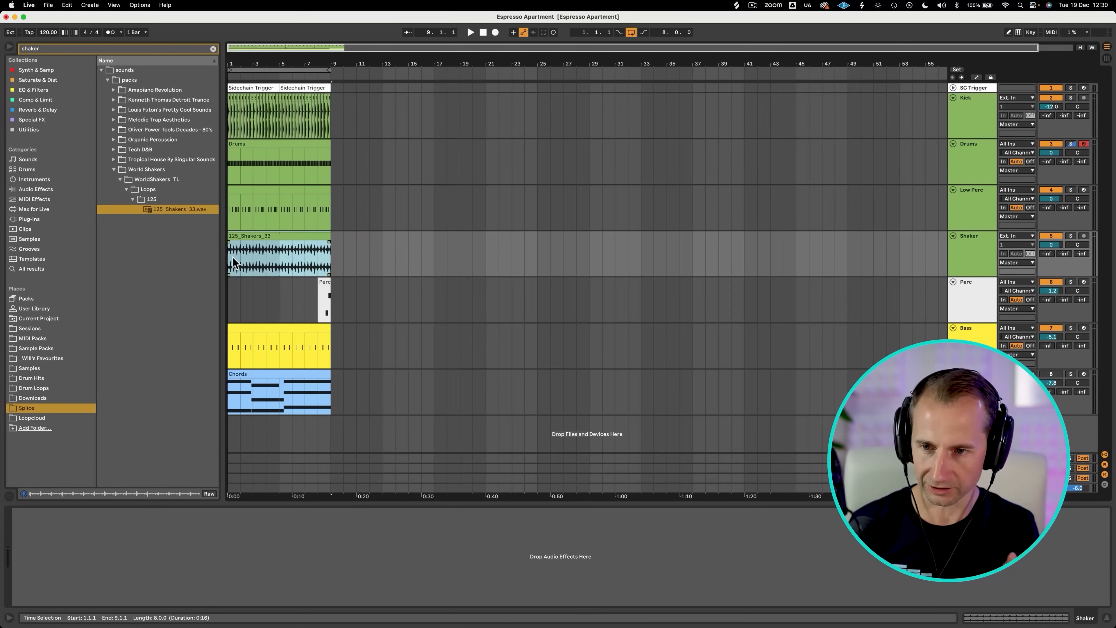
left_click(228, 257)
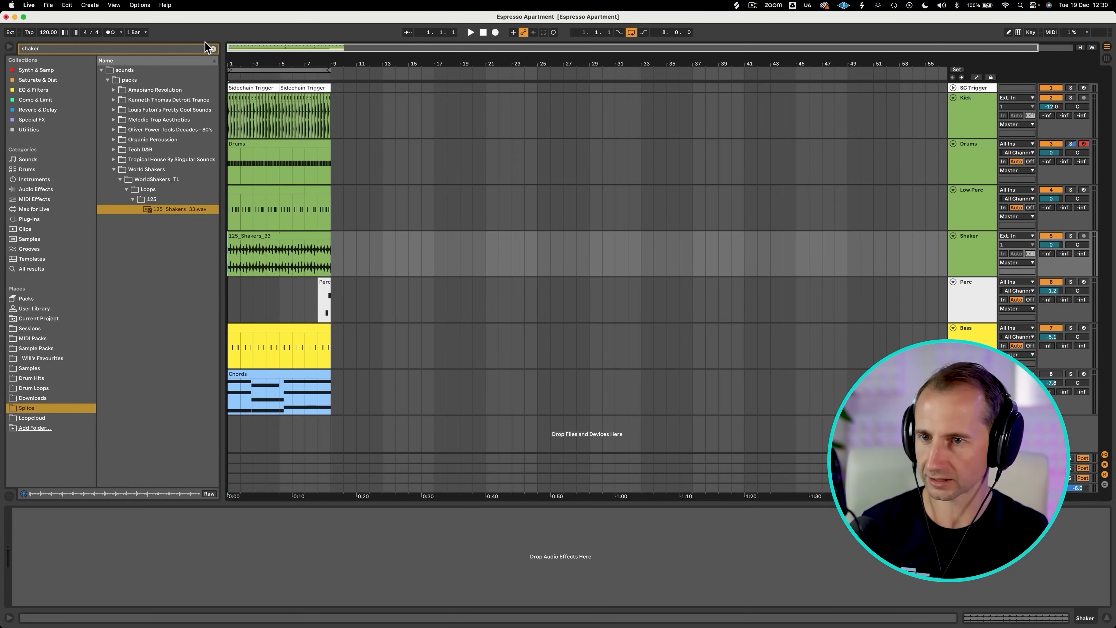
left_click(213, 48)
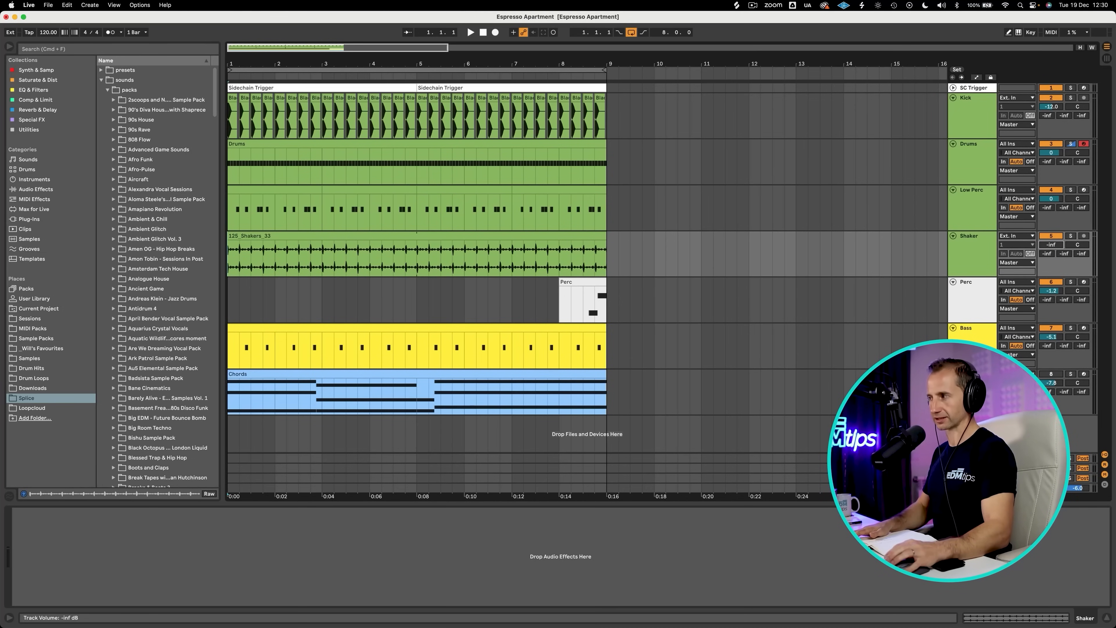
Play the loop and set the Shaker track's volume to -19.9 dB.
key("space")
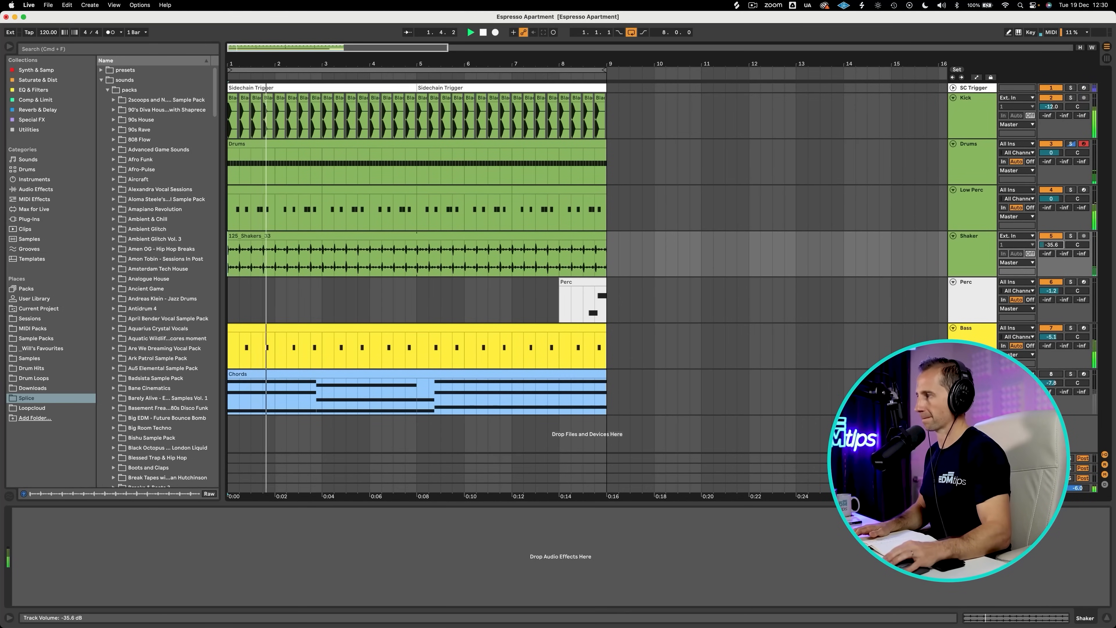
left_click_drag(1051, 244, 1051, 230)
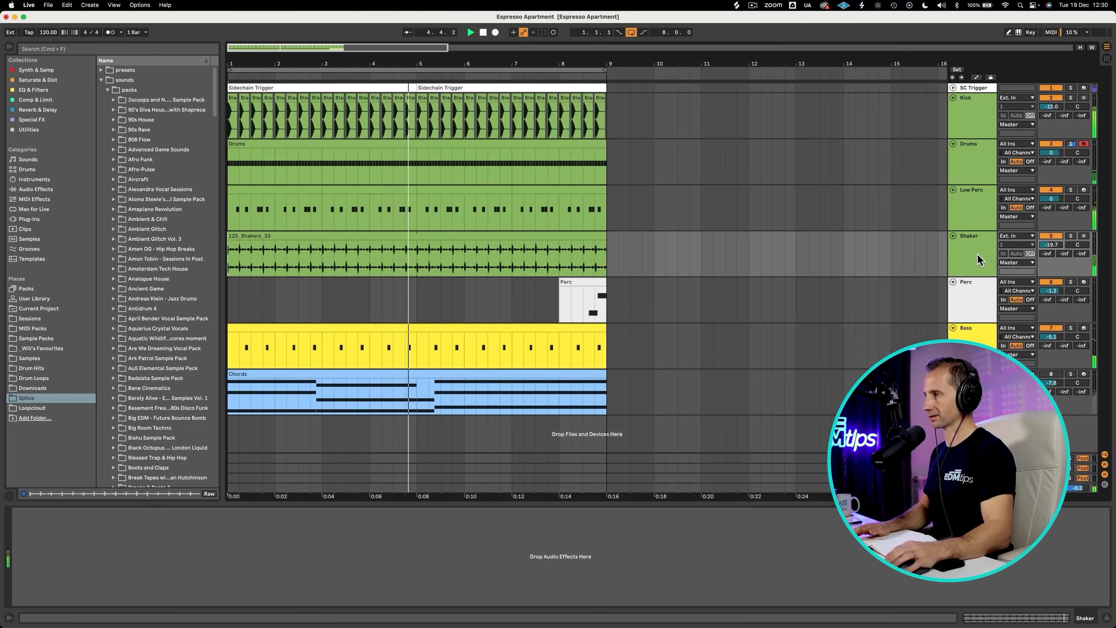
left_click_drag(1059, 247, 1059, 246)
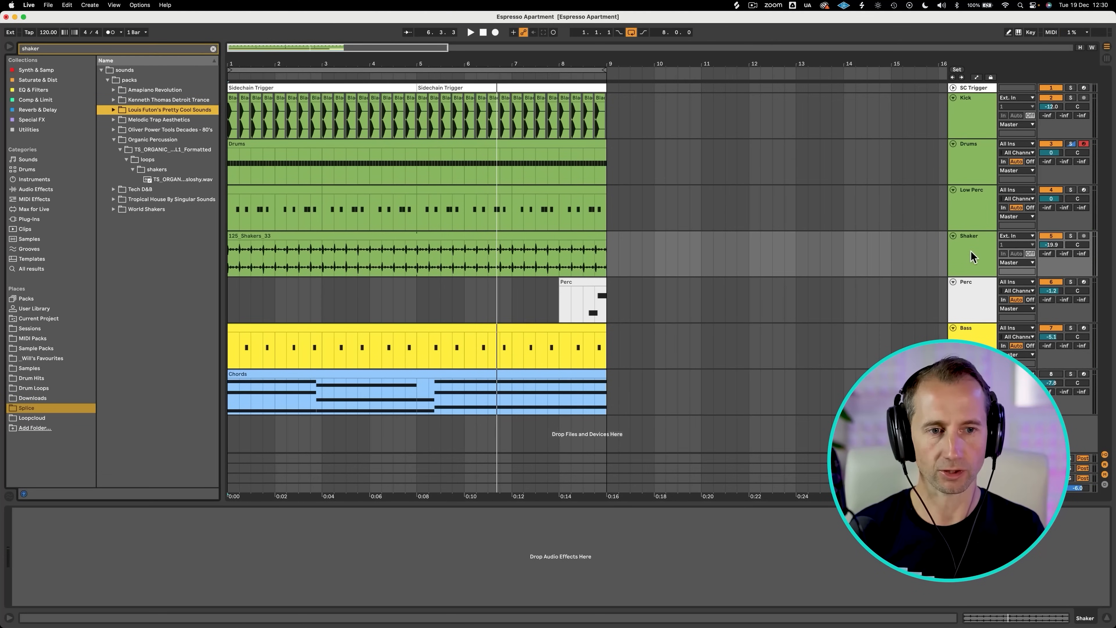
Clear the browser search and add EQ Eight from the EQ & Filters collection to the Shaker track.
left_click(971, 256)
left_click(214, 49)
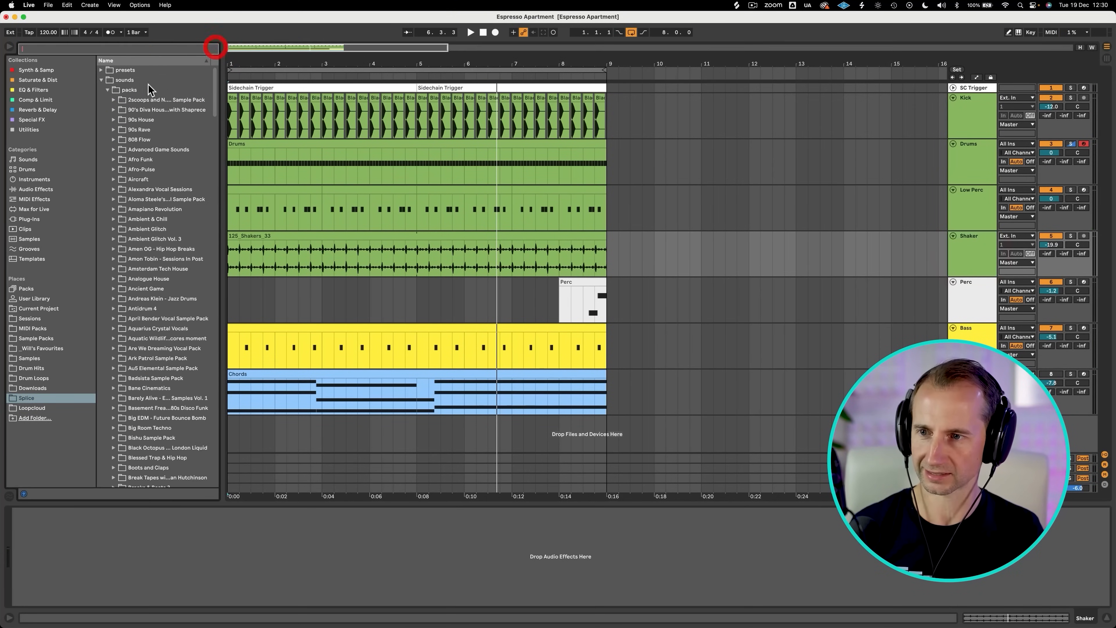
left_click(37, 89)
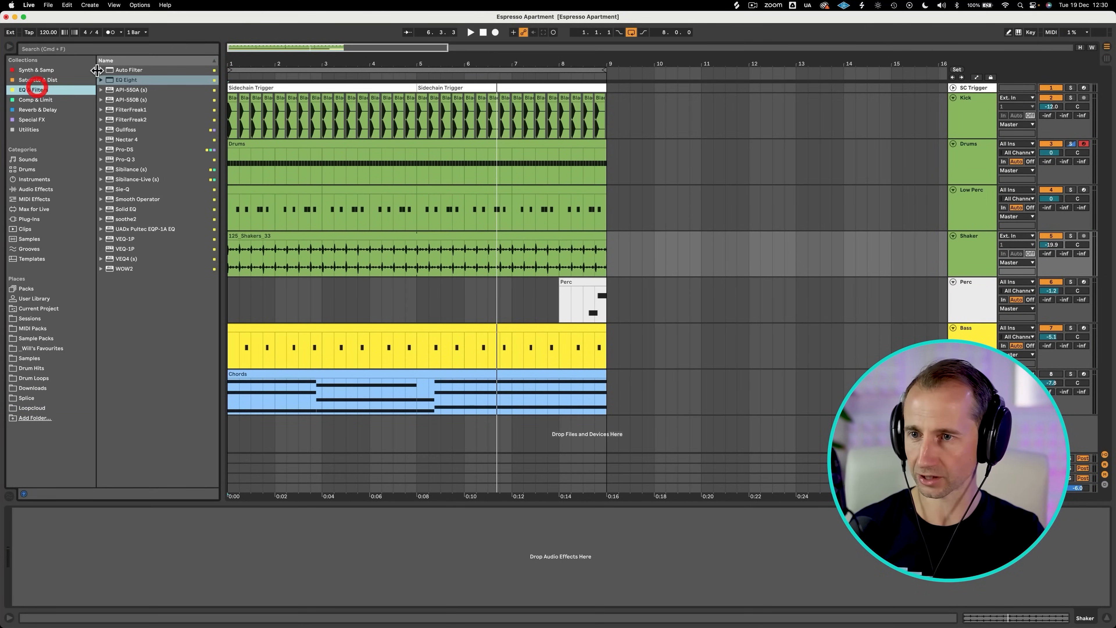
left_click(107, 80)
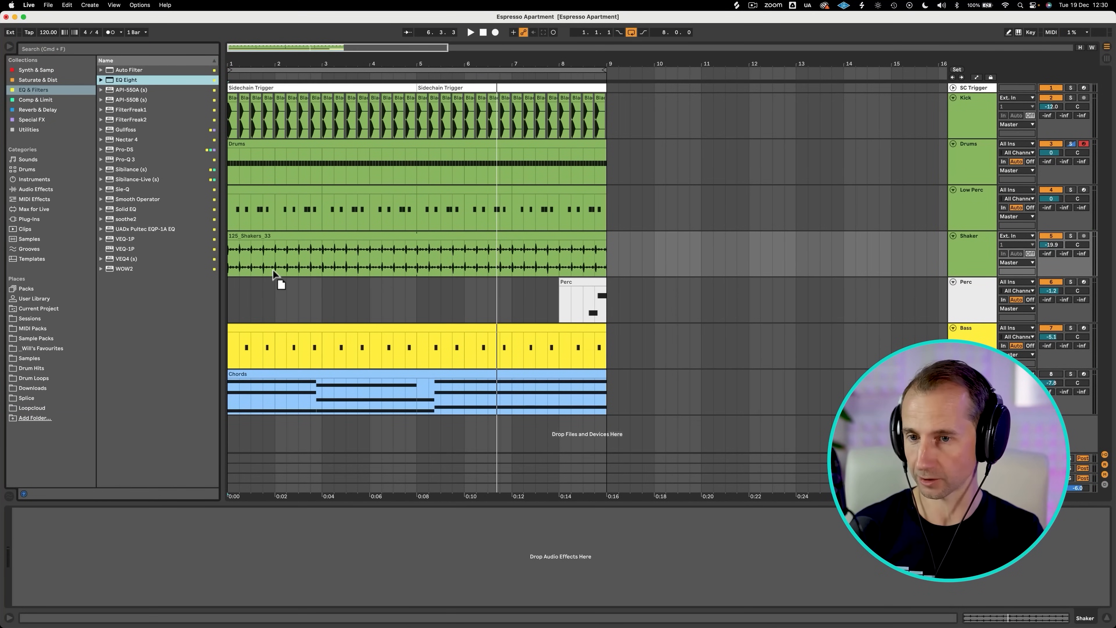
left_click_drag(273, 272, 269, 257)
During playback, set the Shaker EQ's low cut to 599 Hz and dip band 3 by -7.07 dB at 1.70 kHz.
key("space")
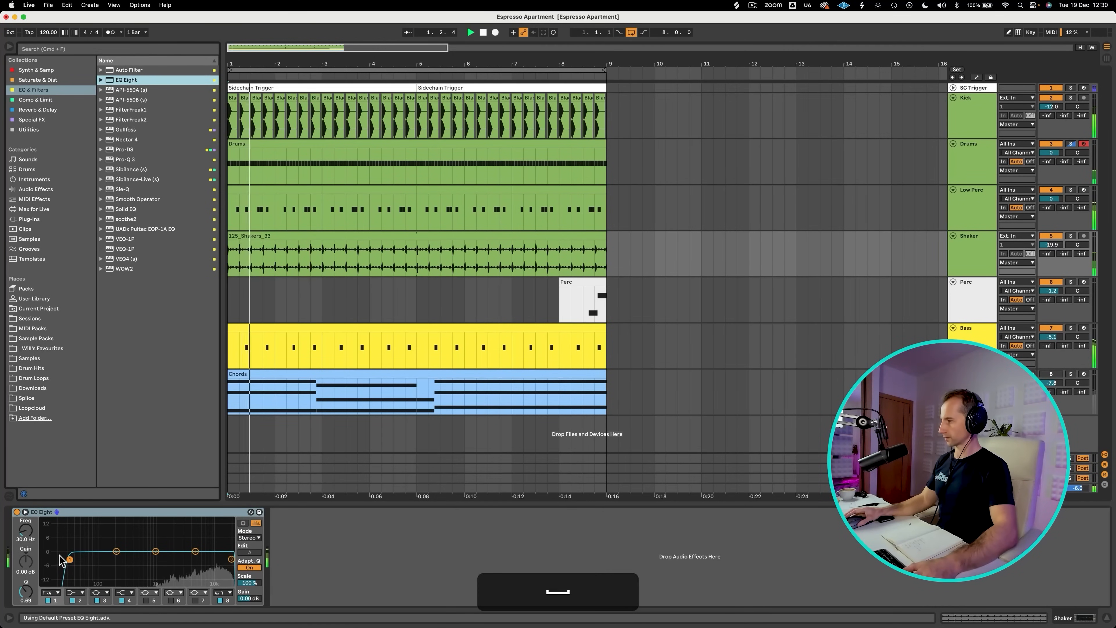
left_click_drag(28, 531, 26, 474)
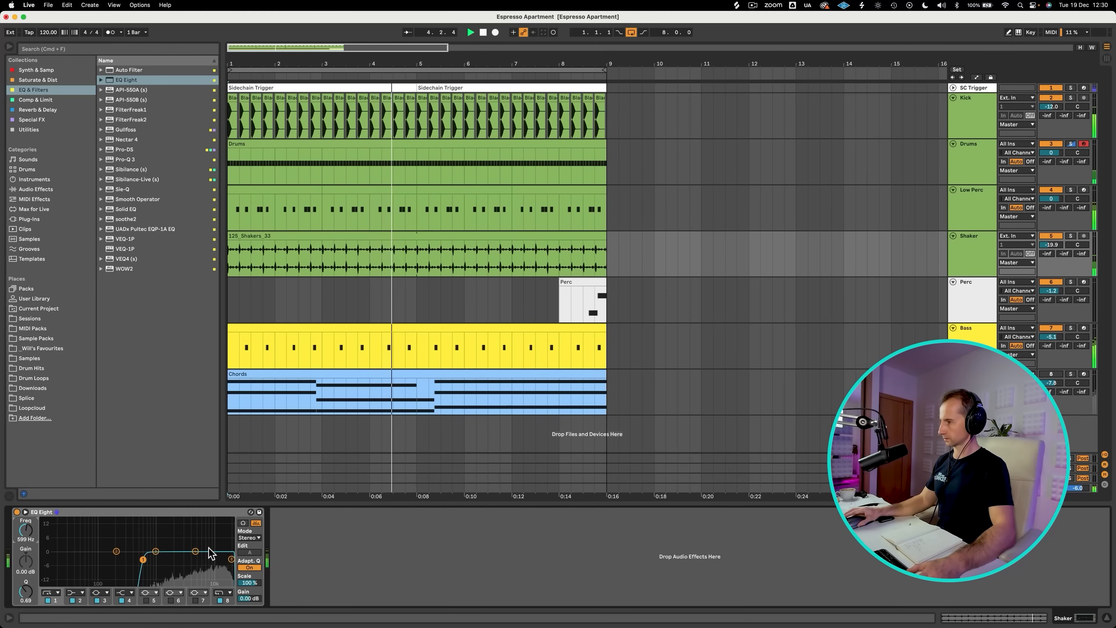
left_click(196, 552)
left_click_drag(156, 552, 160, 560)
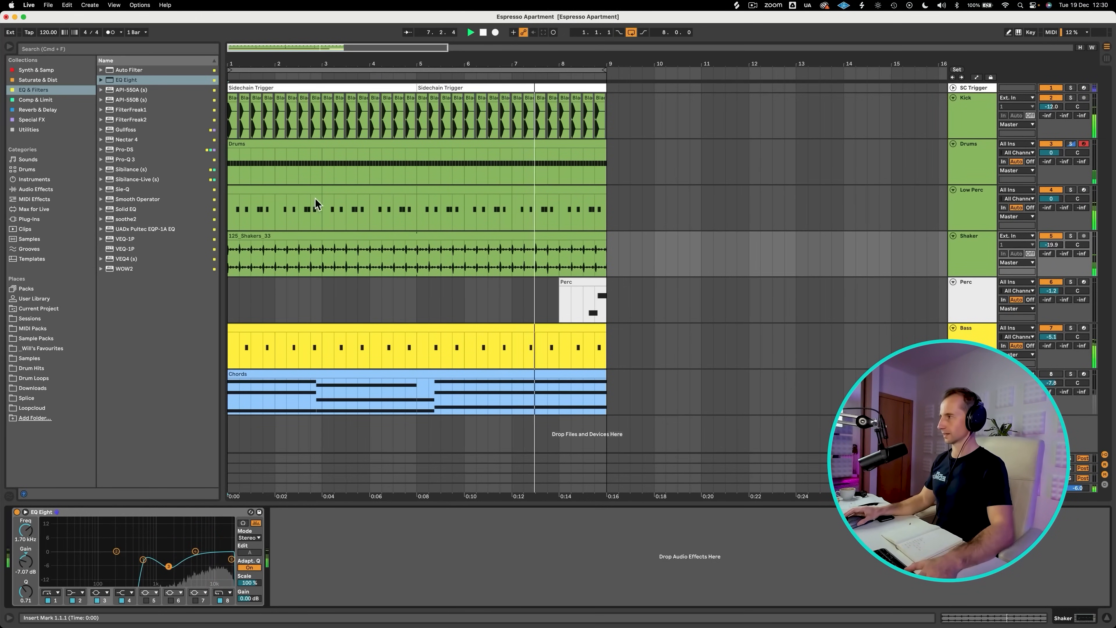
key("space")
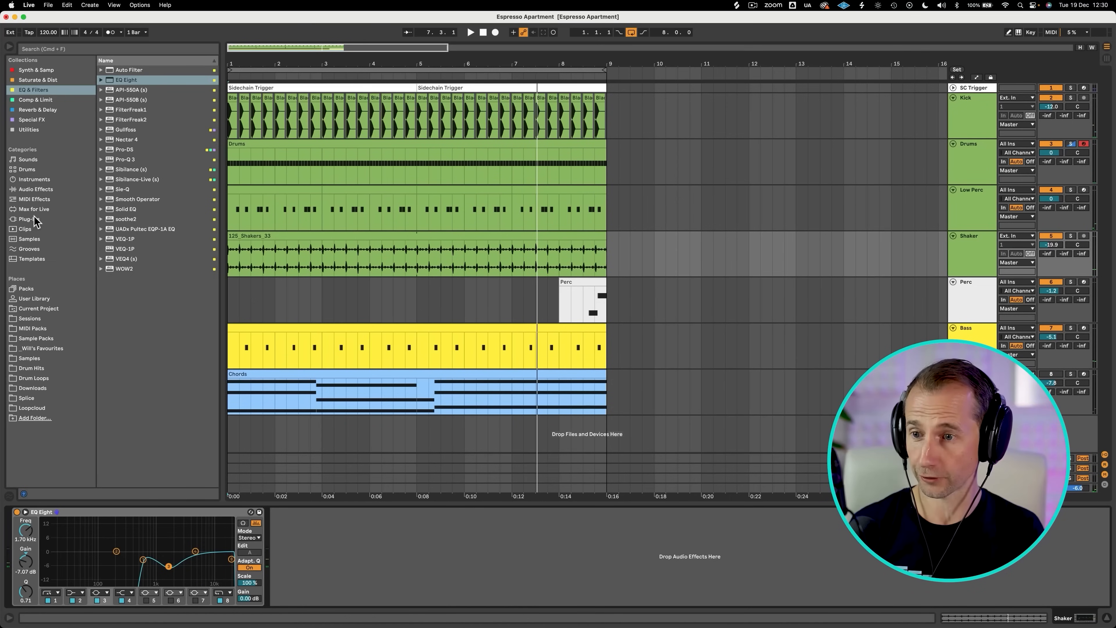
Add Ozone Imager 2 from the Utilities collection after EQ Eight on the Shaker track.
left_click(33, 131)
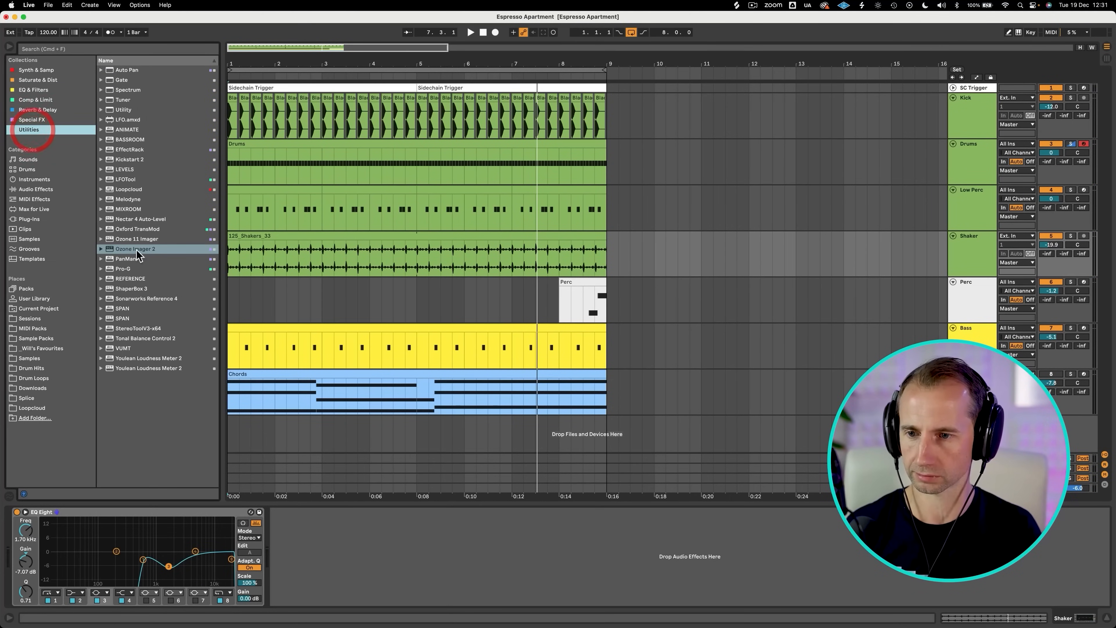
left_click(132, 250)
left_click_drag(284, 556, 285, 557)
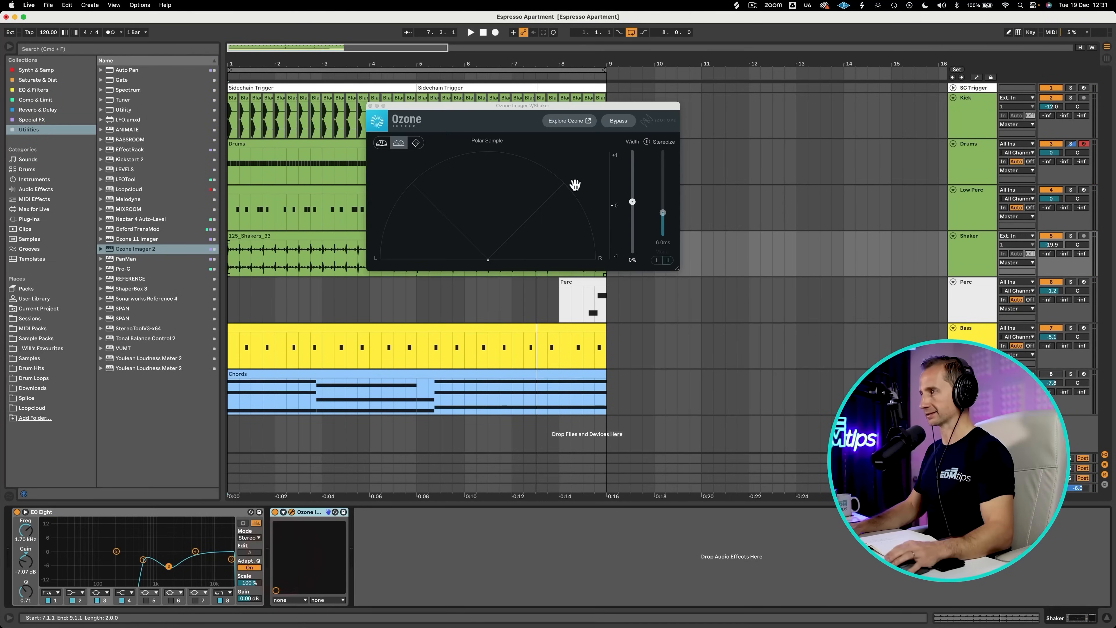
During playback, set Ozone Imager's width to 100% and enable Stereoize at 19.0 ms, then close the plug-in.
key("space")
left_click_drag(632, 203, 632, 177)
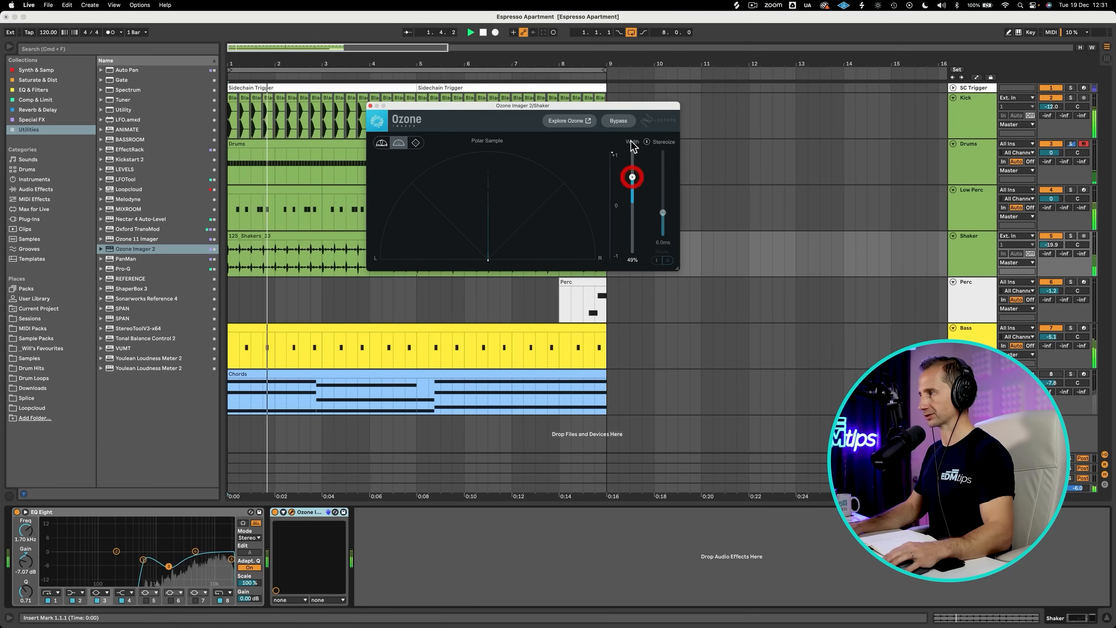
left_click_drag(663, 213, 633, 152)
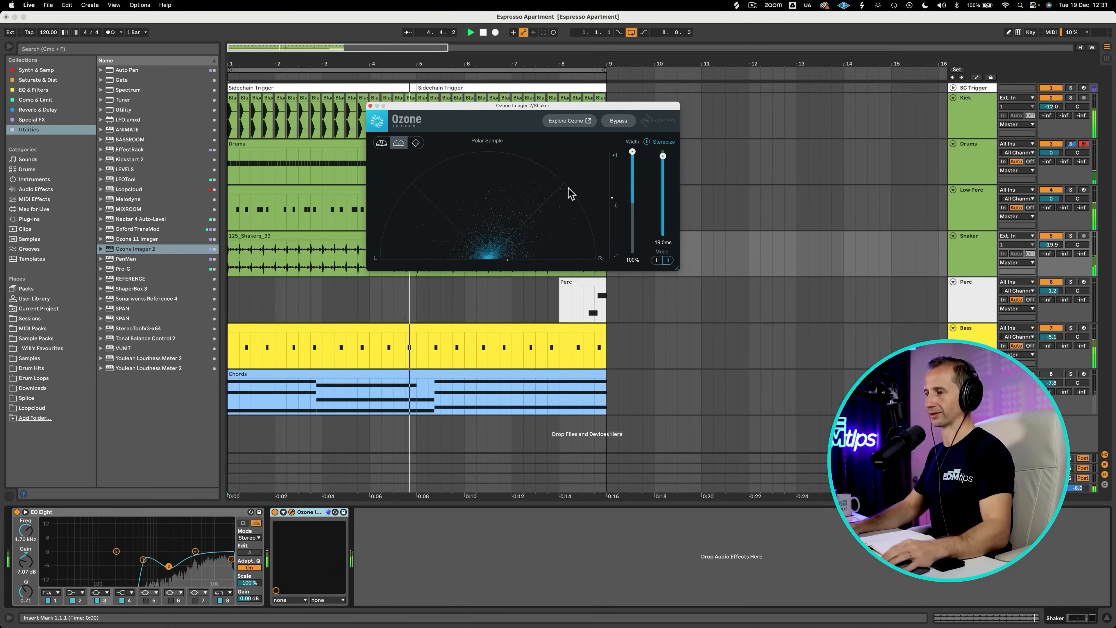
left_click(370, 107)
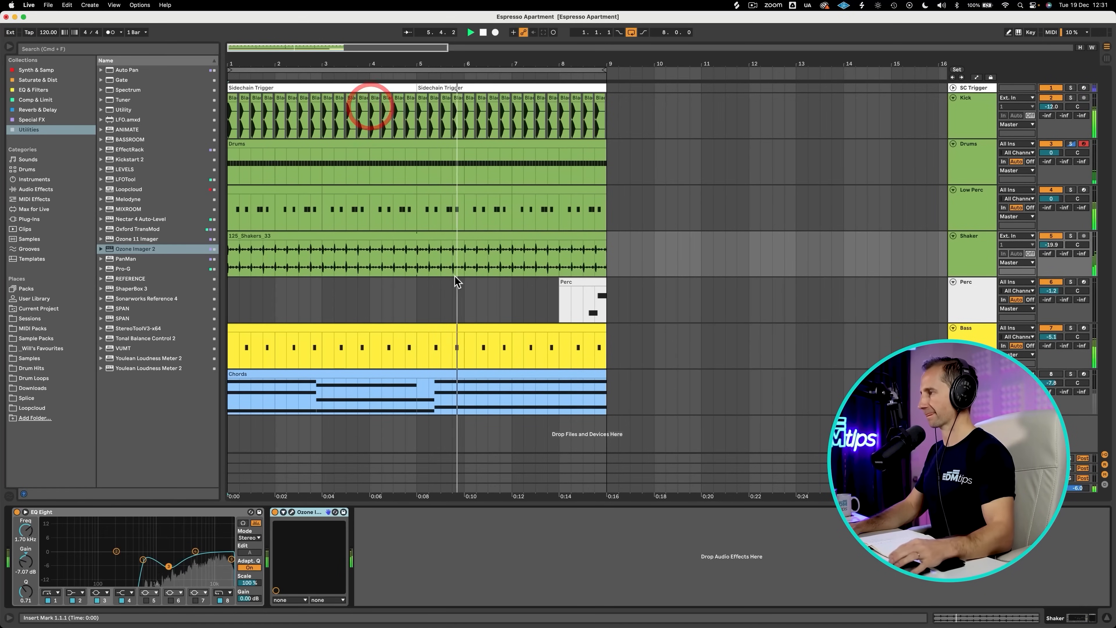
key("space")
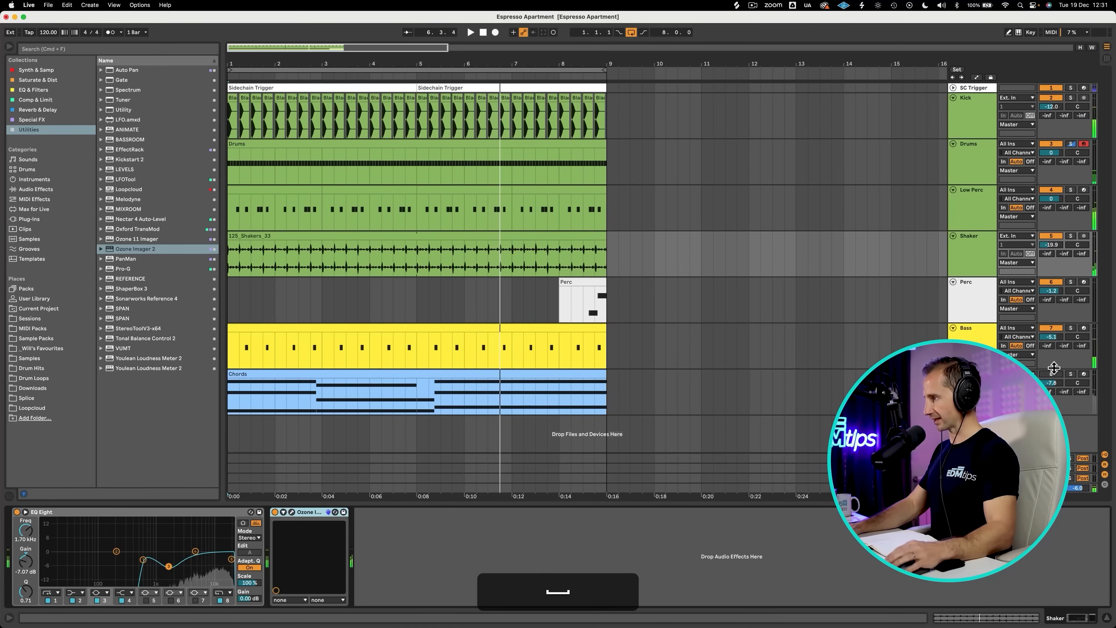
During playback, lower the Chords track's volume to -25.3 dB and the Shaker track's volume to -21.2 dB.
left_click(1051, 374)
key("space")
mouse_move(1052, 382)
left_mouse_down()
mouse_move(1051, 401)
mouse_move(1051, 382)
left_mouse_up()
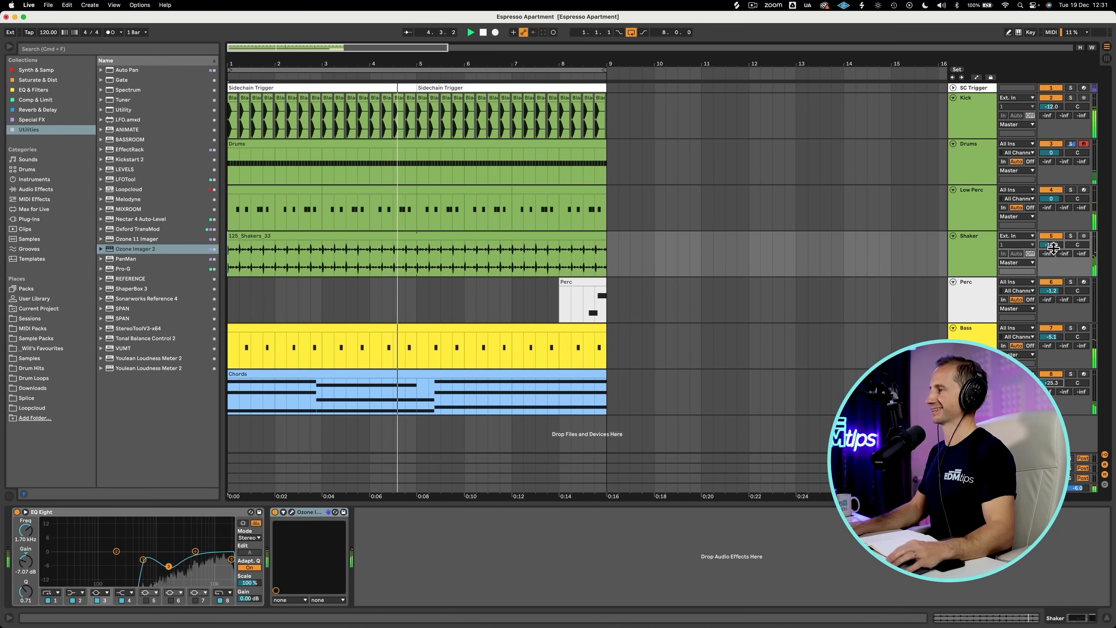
left_click_drag(1054, 250, 1054, 252)
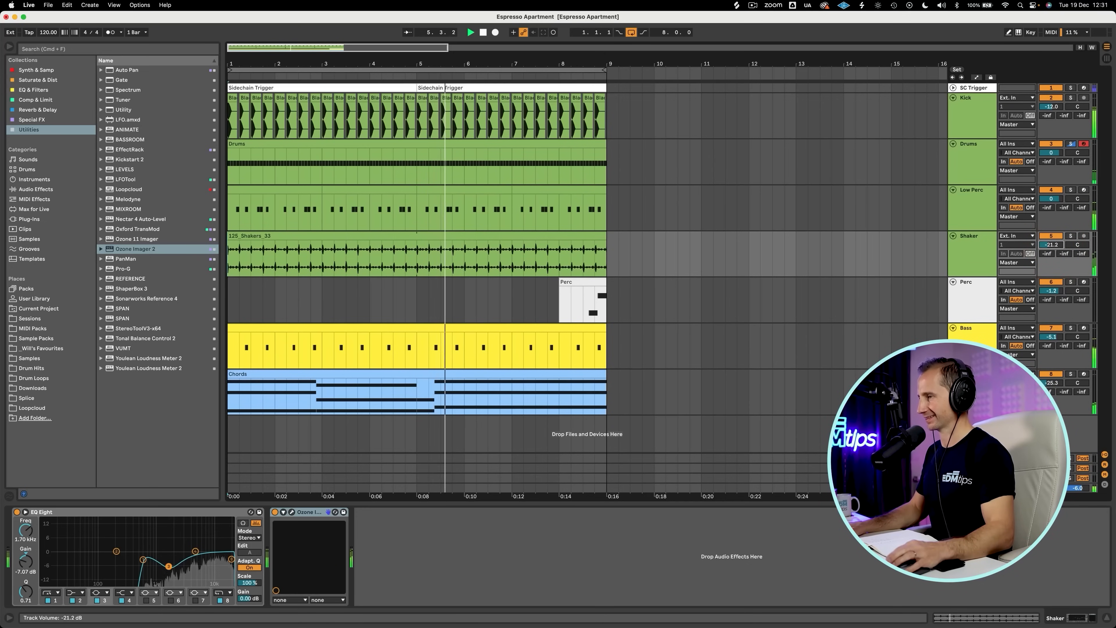
key("space")
Examine the A-Room RVB return's device chain, unfolding the Utility between the Room Reverb and its EQ.
left_click(981, 258)
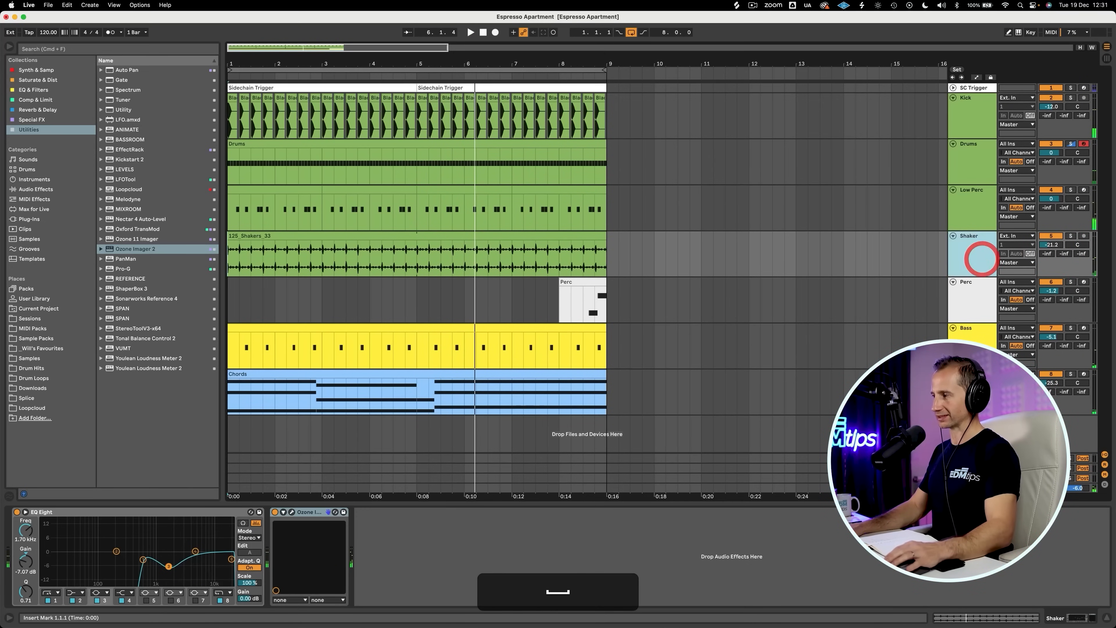
left_click(976, 459)
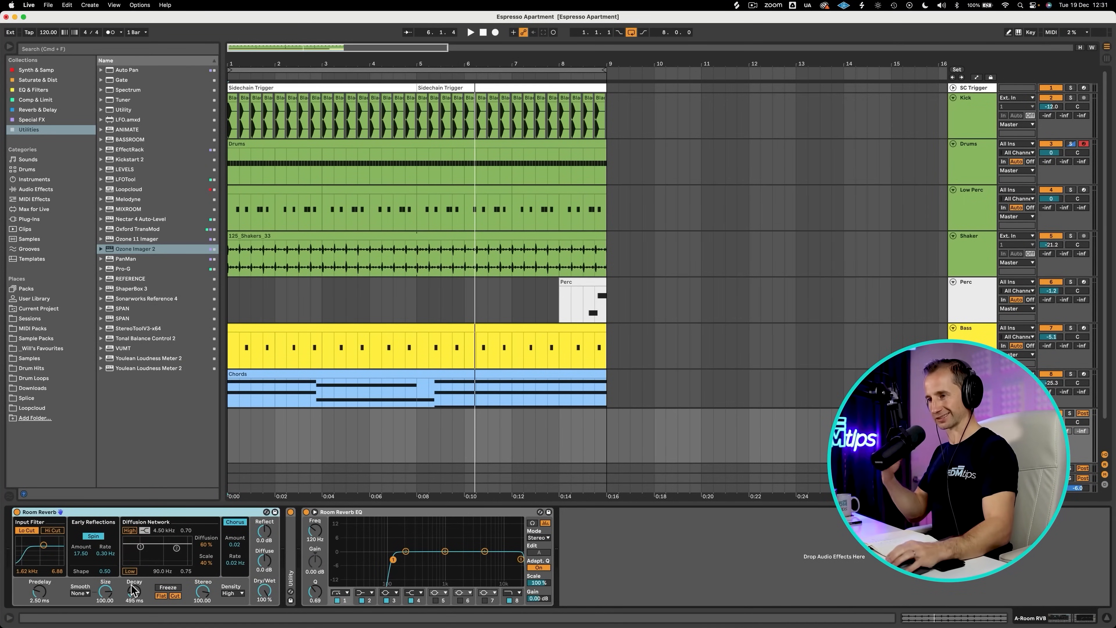
double_click(293, 551)
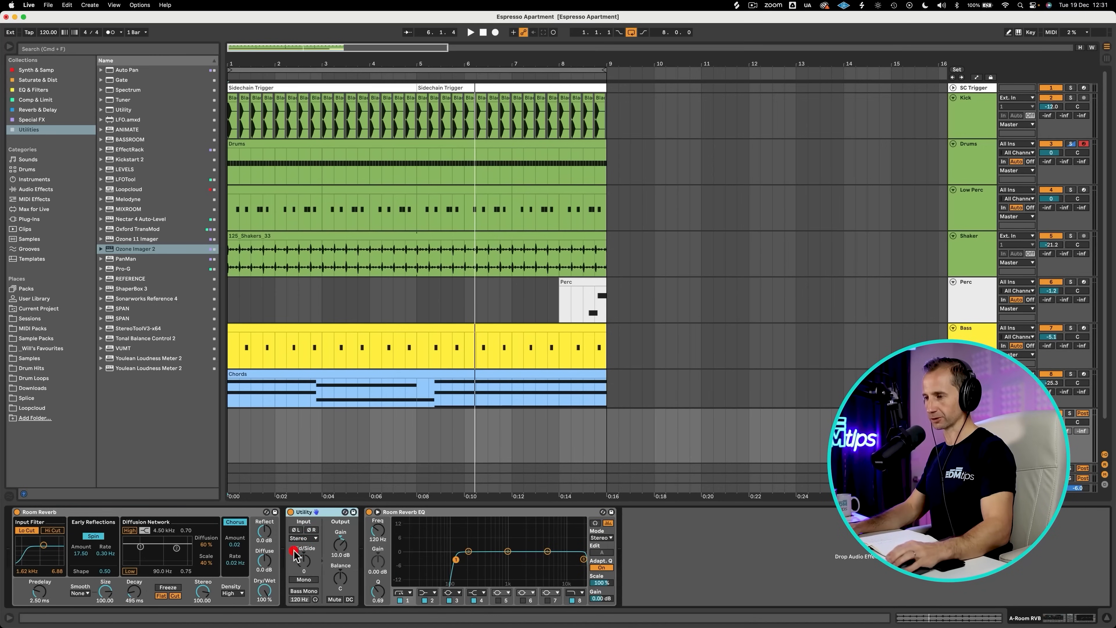
left_click(434, 513)
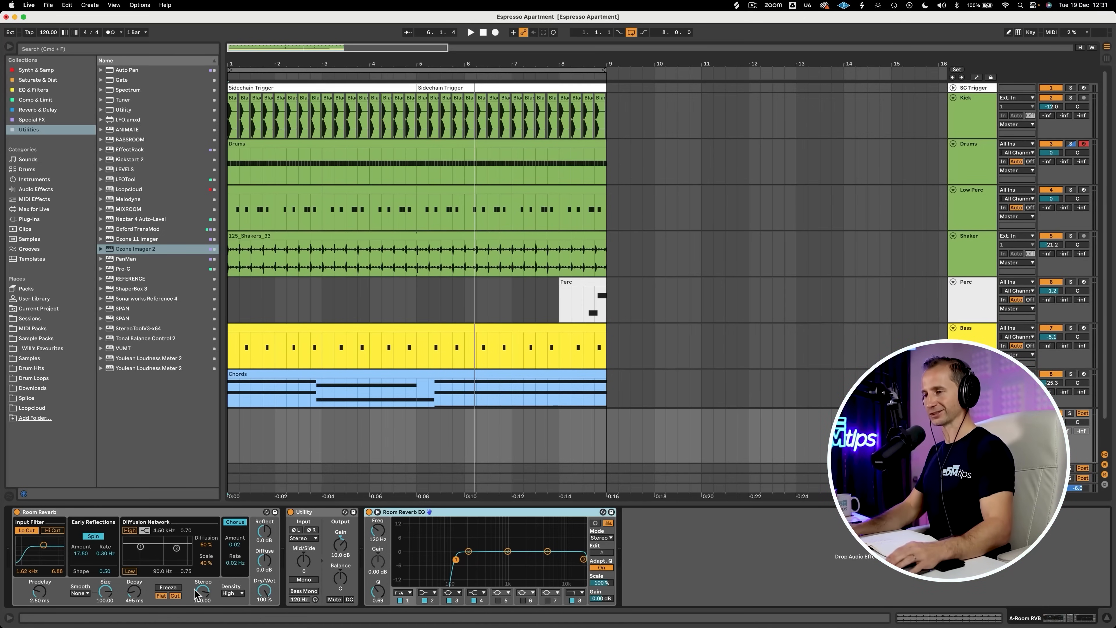
left_click(264, 591)
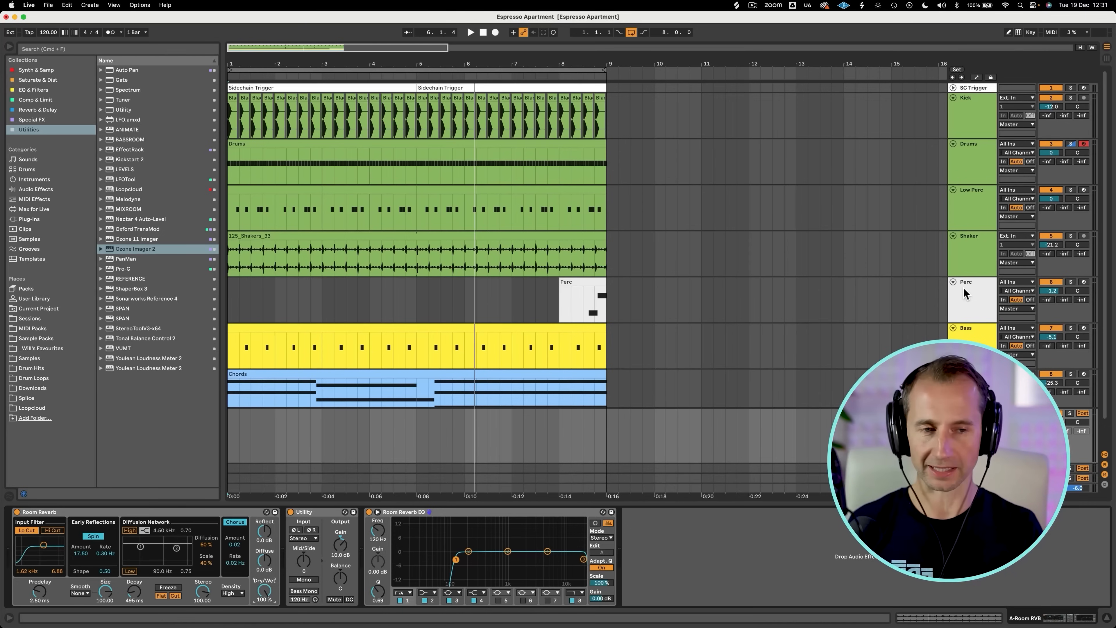
Audition the loop with the Shaker track selected and set the 125_Shakers_33 clip's warp mode to Complex Pro.
left_click(964, 246)
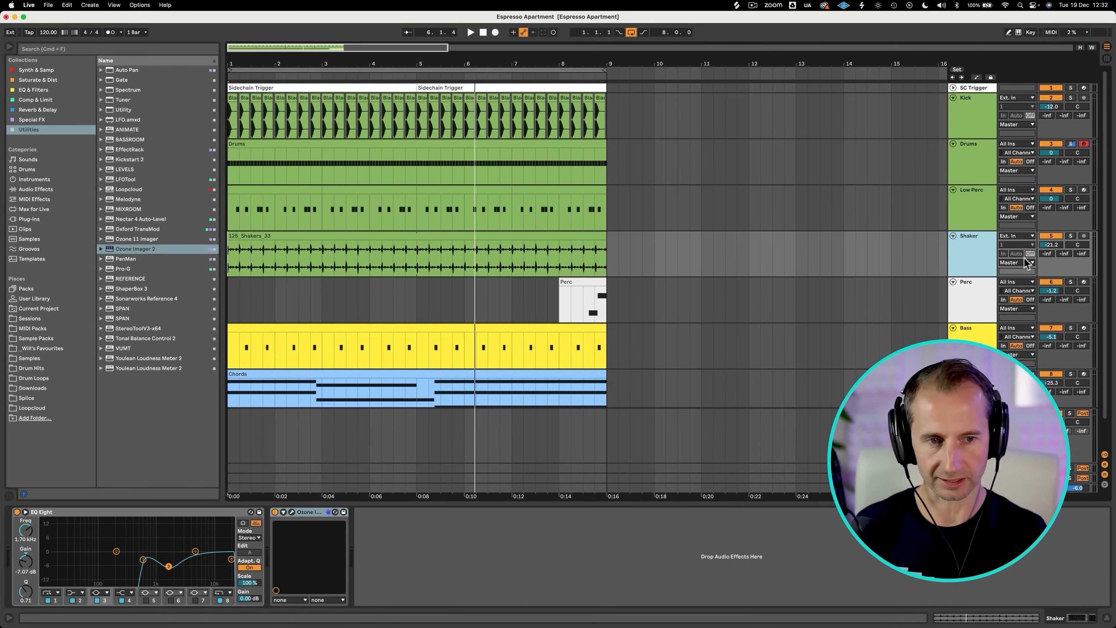
left_click(975, 261)
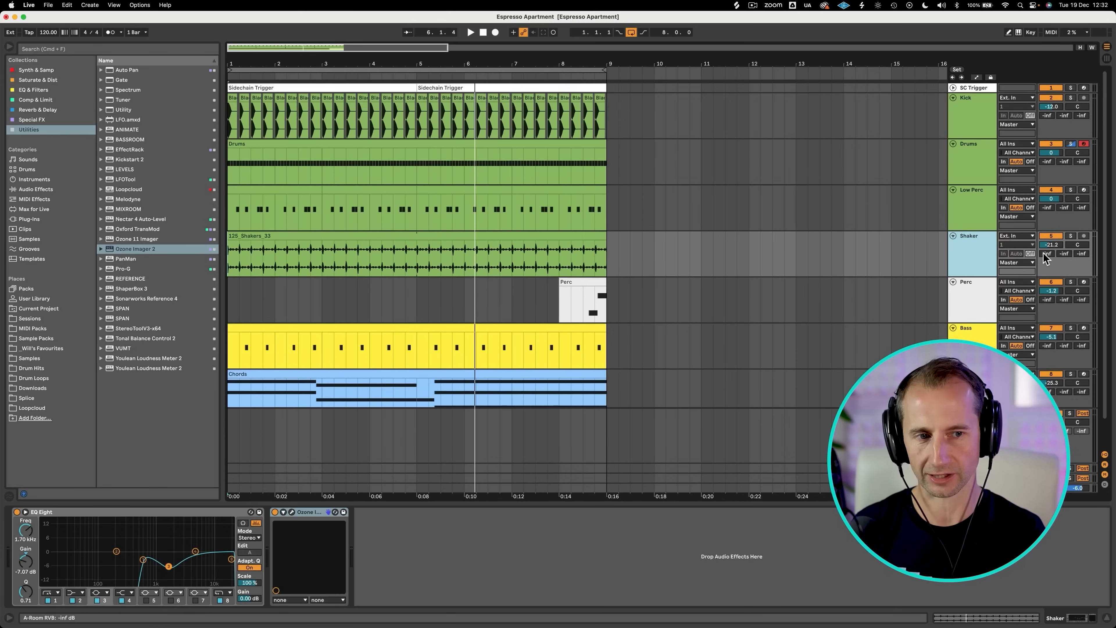
key("space")
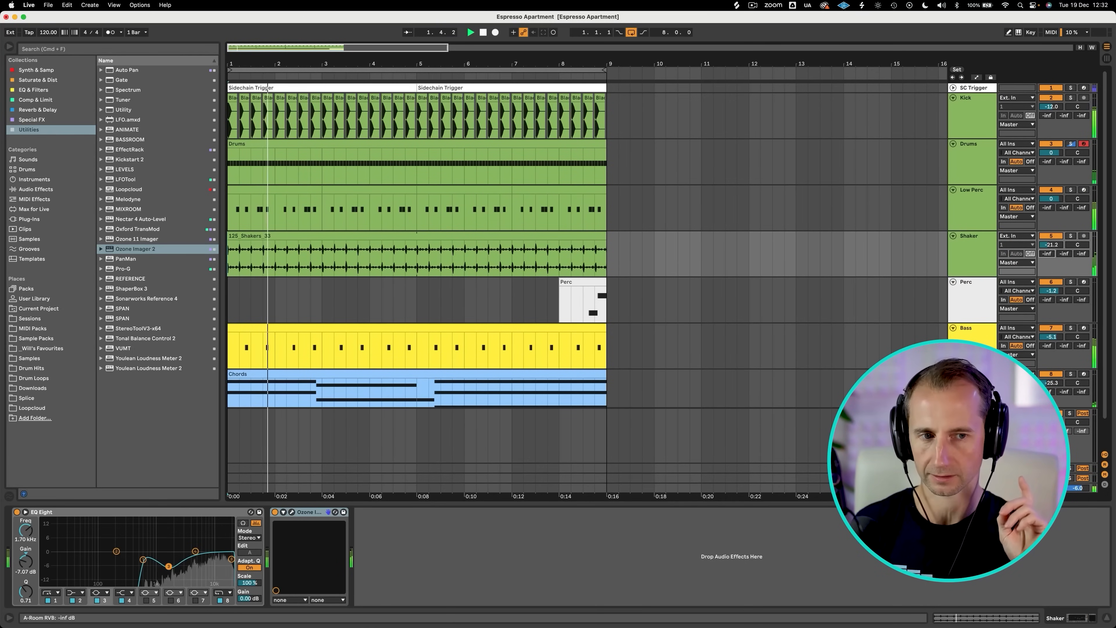
key("space")
double_click(411, 236)
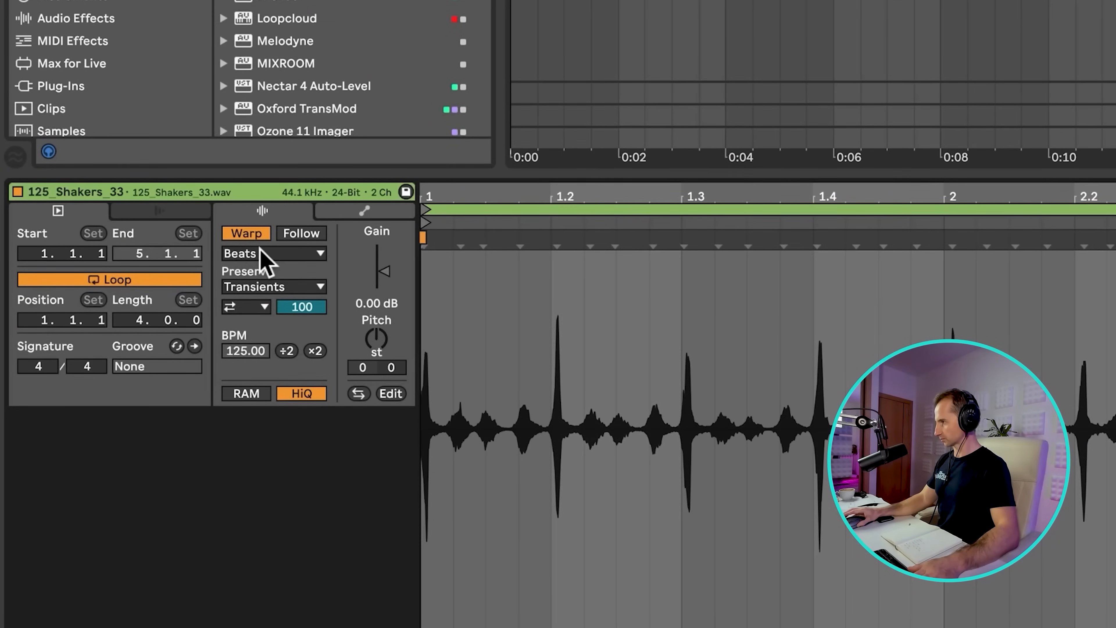
left_click(263, 254)
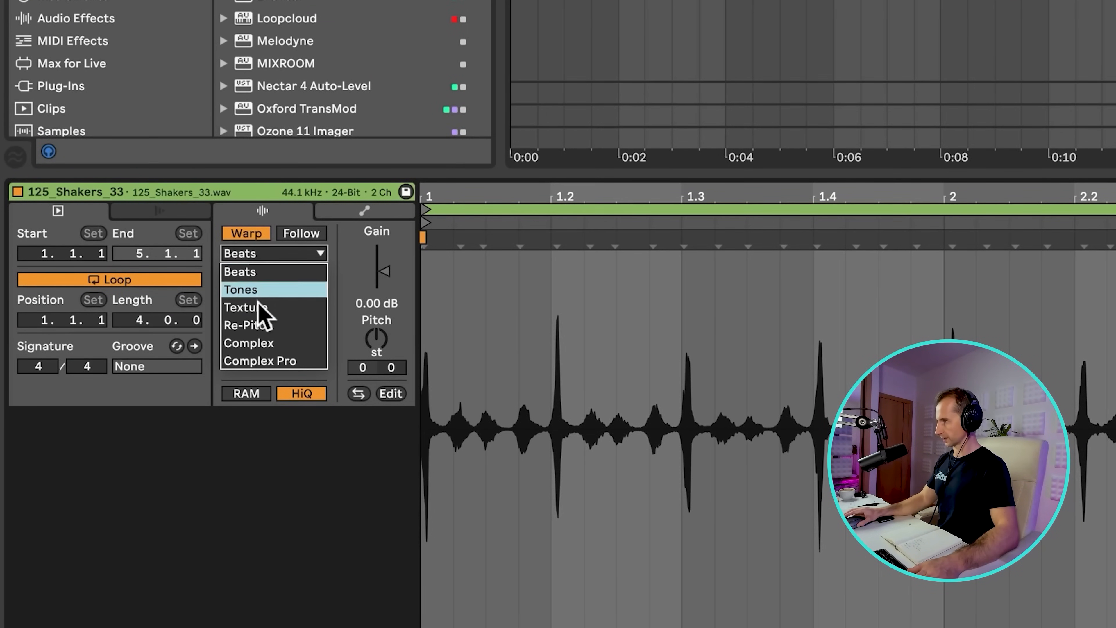
left_click(266, 361)
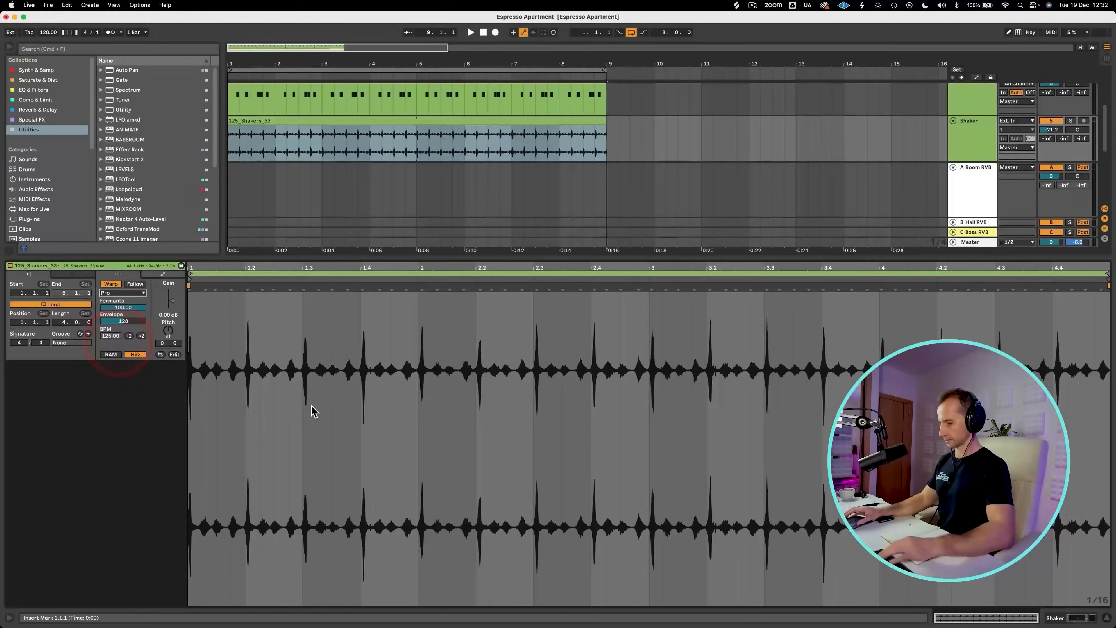
key("shift+Tab")
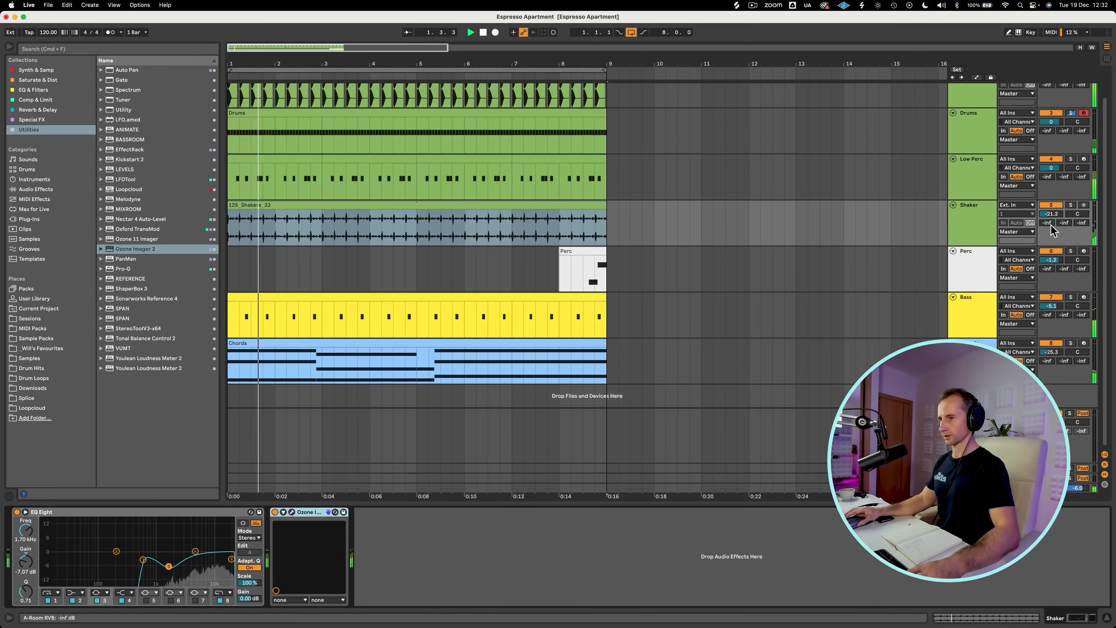
During playback, set the Shaker track's A-Room RVB send to -0.3 dB and volume to -22.0 dB, lower Perc to -3.0 dB, and save the set.
mouse_move(1048, 223)
left_mouse_down()
mouse_move(1047, 196)
mouse_move(1051, 216)
left_mouse_up()
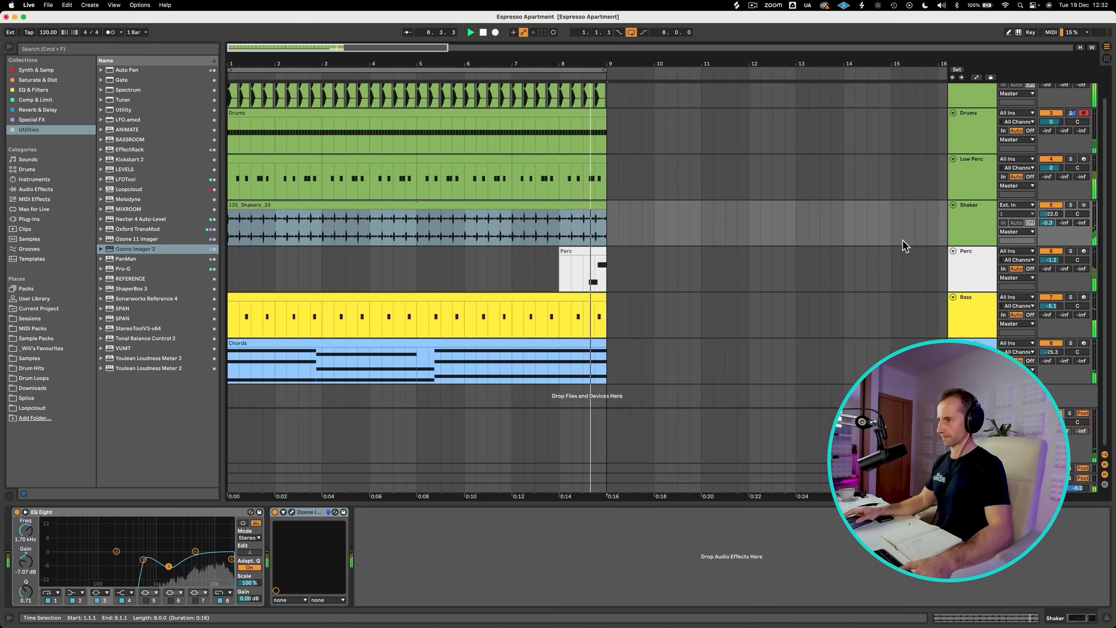
left_click_drag(1061, 261, 1061, 277)
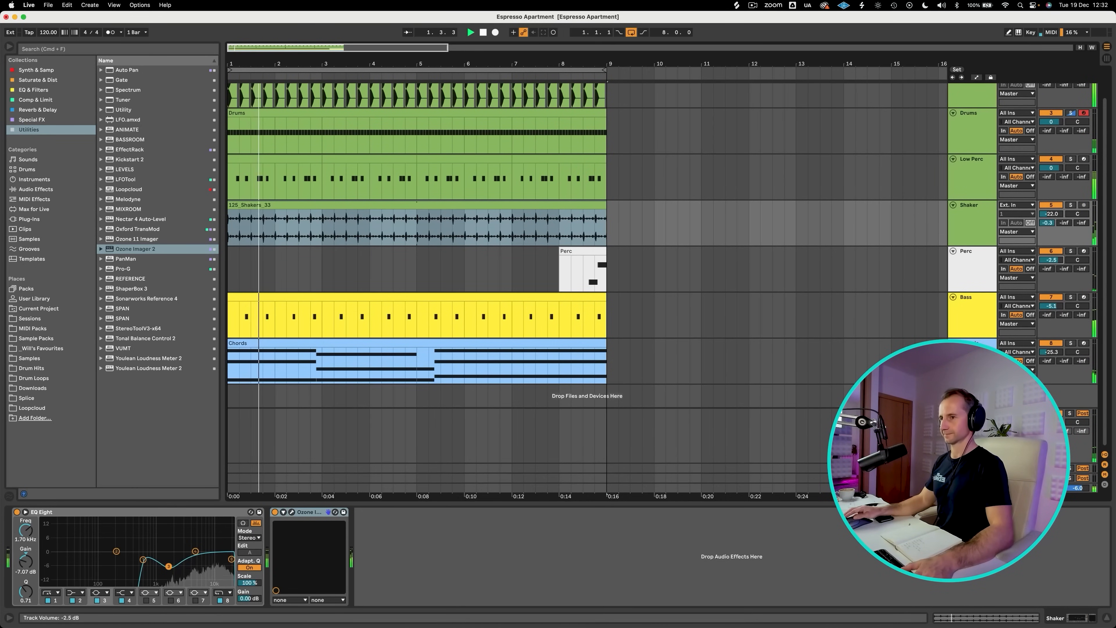
left_click(480, 213)
key("super+s")
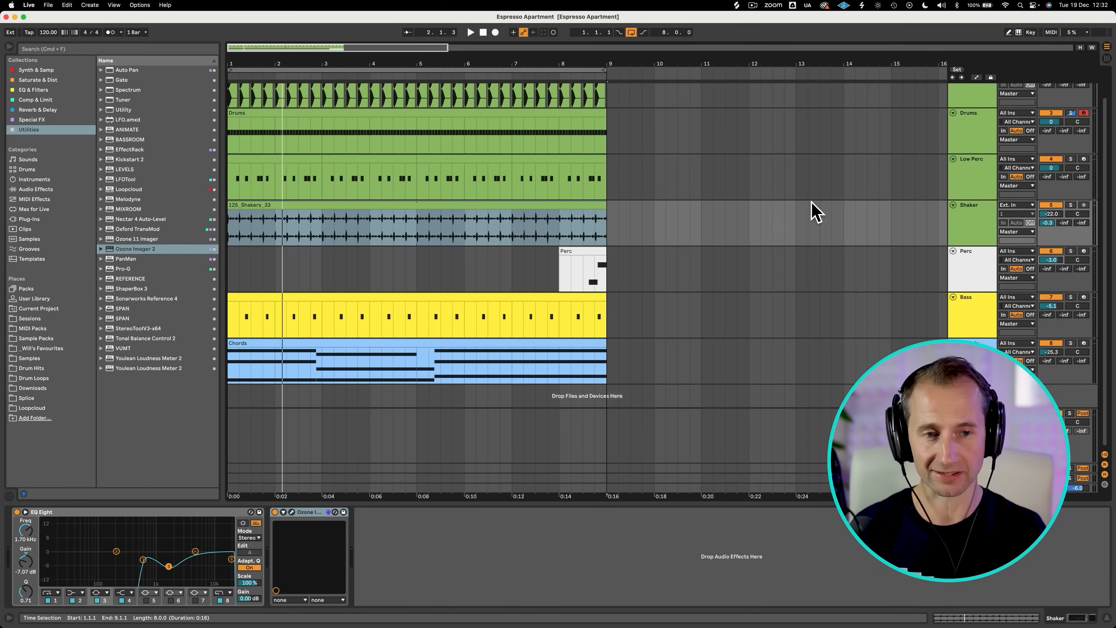
Recolour the Perc track and its clip green to match the other percussion tracks.
right_click(952, 251)
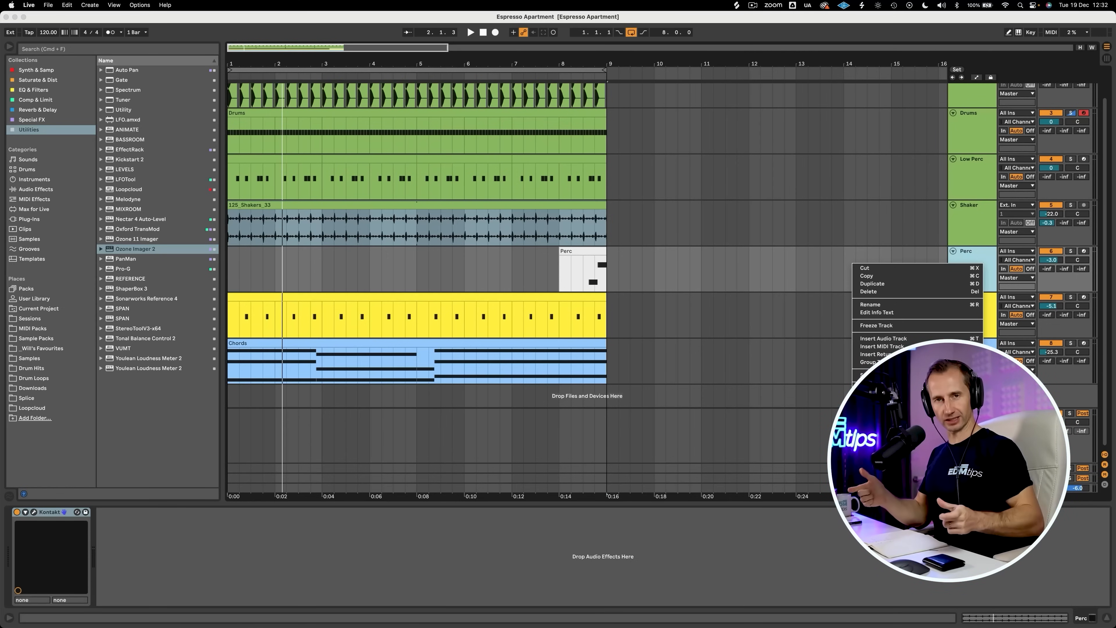
right_click(986, 268)
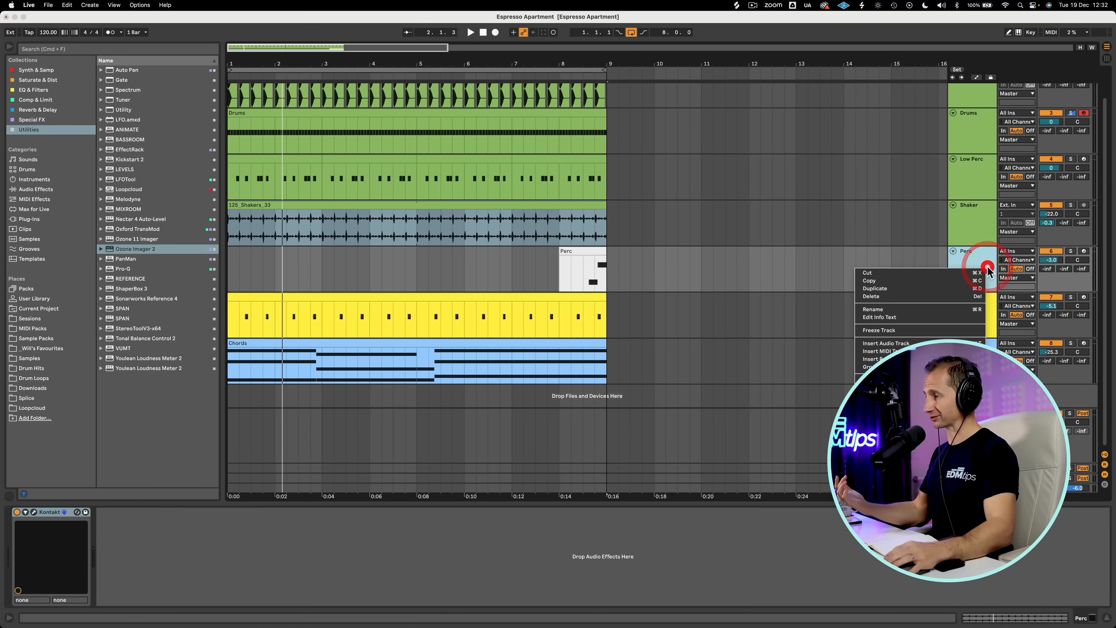
left_click(900, 393)
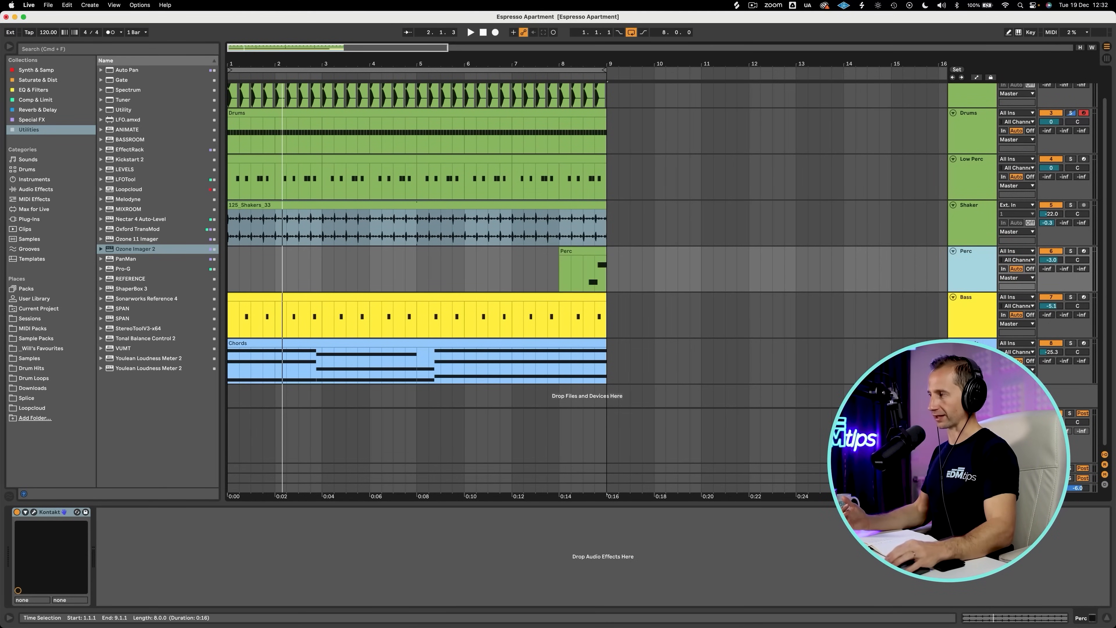
Collapse the Perc and Shaker tracks in the arrangement.
left_click(964, 315)
left_click(953, 251)
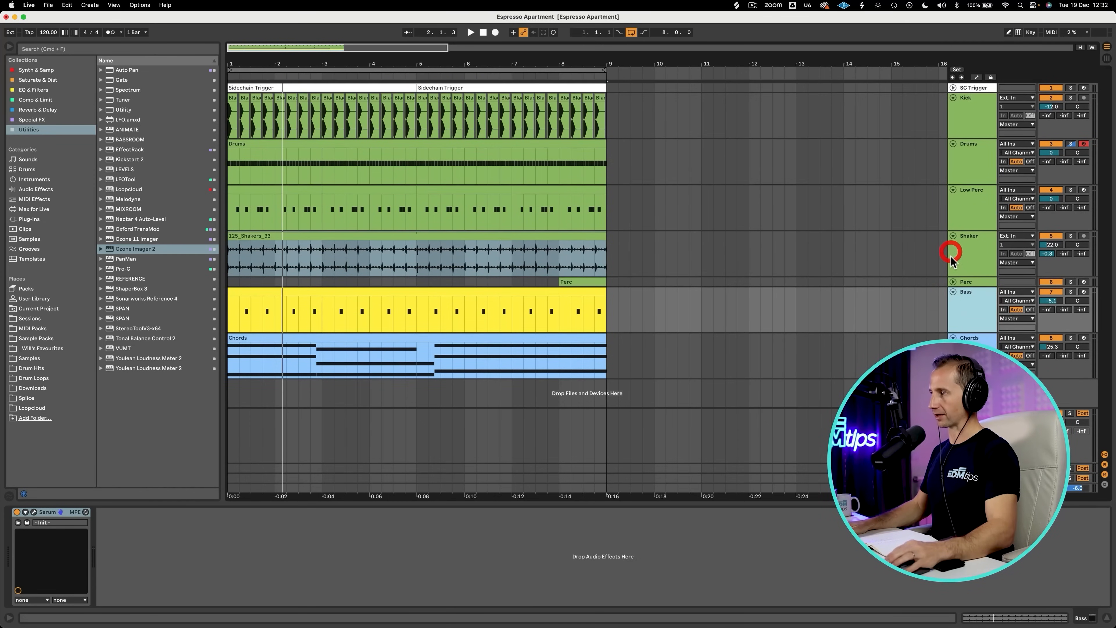
left_click(954, 237)
Insert a MIDI track below Chords, name it Rhythmic Synth and colour it turquoise.
left_click(969, 308)
key("shift+super+t")
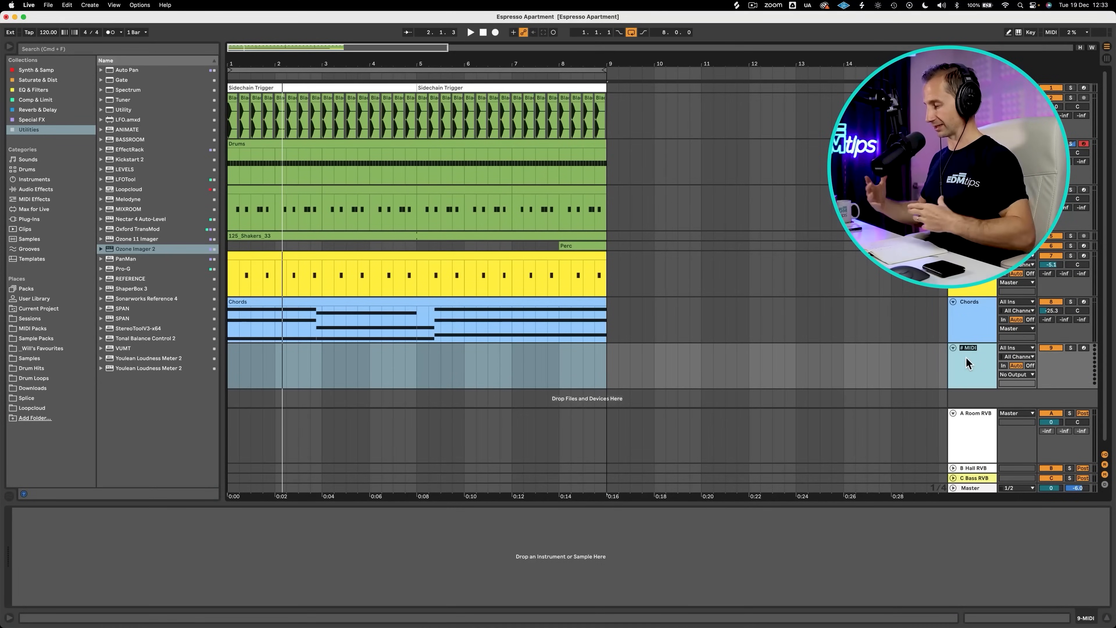
key("shift")
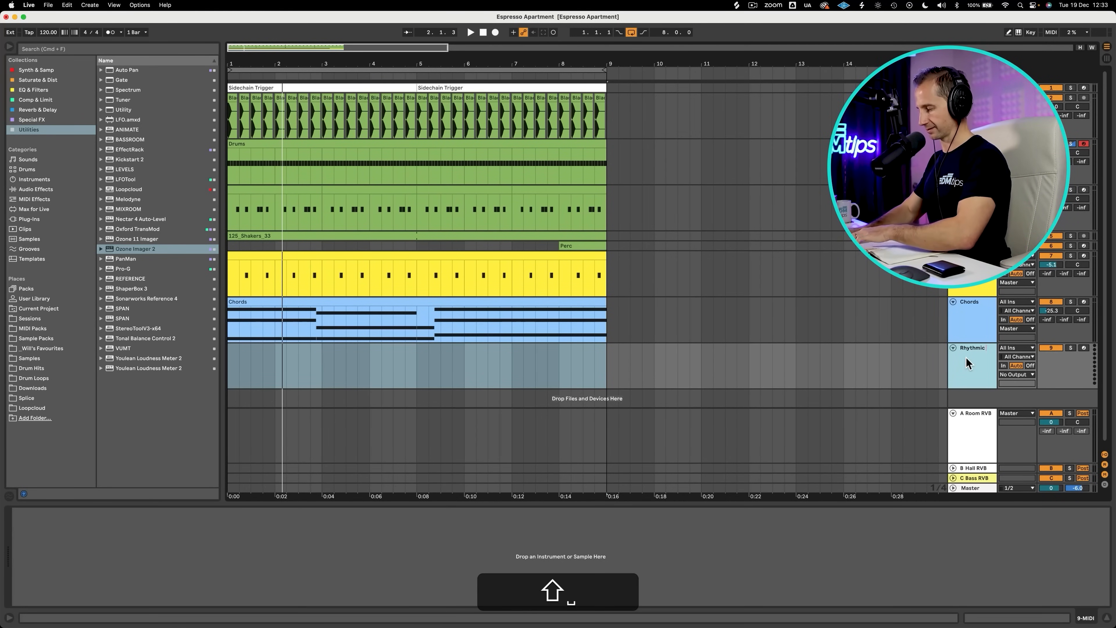
key("Return")
right_click(966, 360)
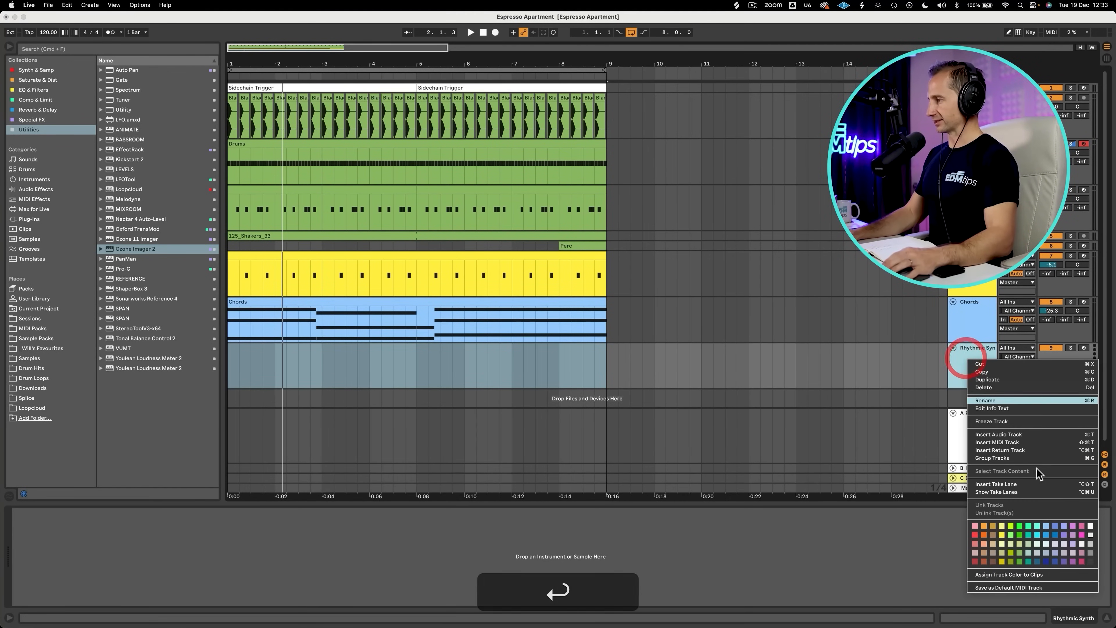
left_click(1036, 527)
Load Serum onto the Rhythmic Synth track and lower the track's volume.
left_click(13, 70)
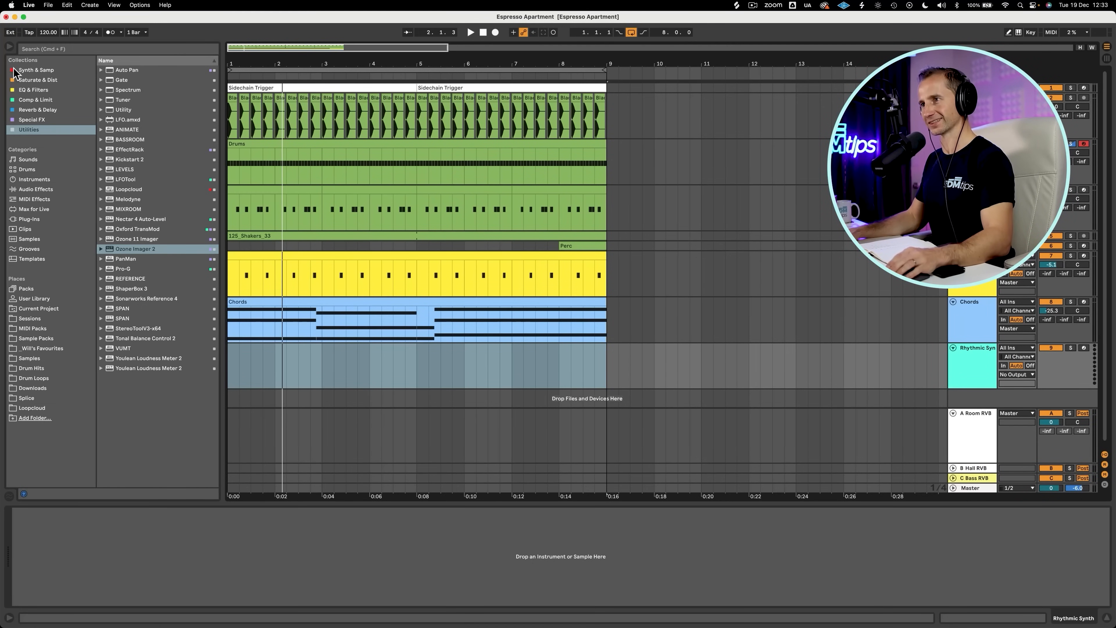
left_click(127, 310)
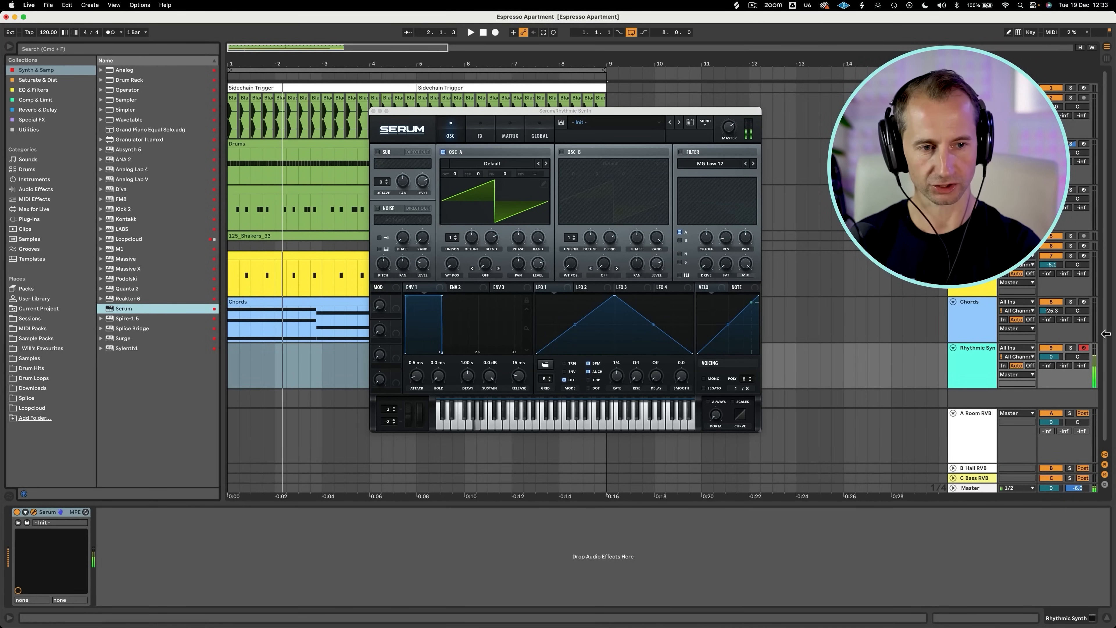
left_click_drag(1052, 356, 1051, 369)
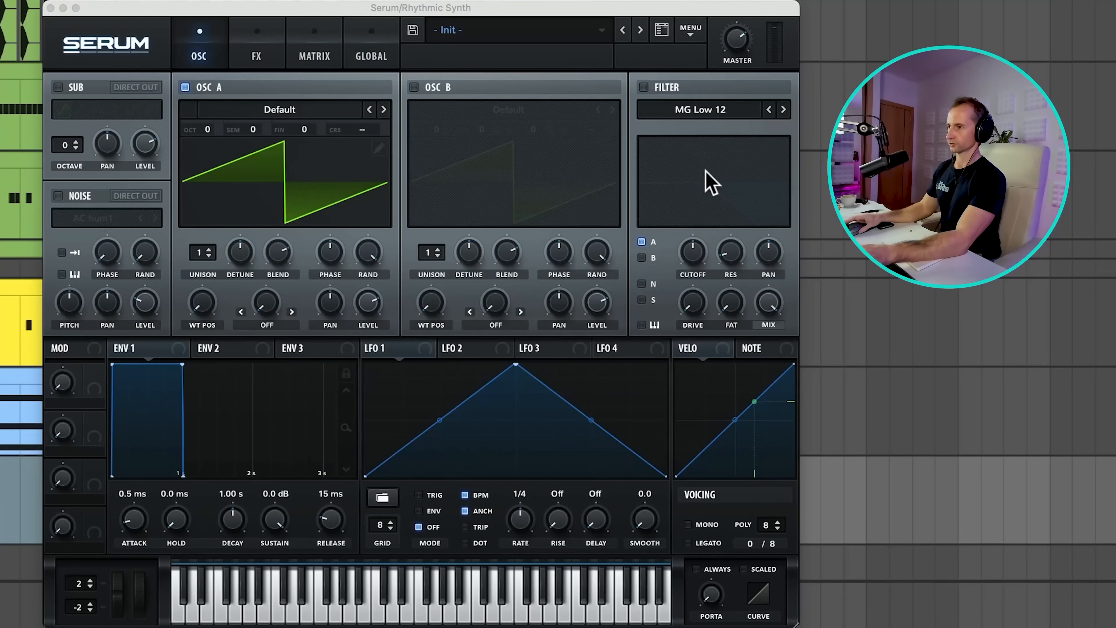
Lower Serum's master level and shape Env 1 with sustain at -∞ dB and release at 592 ms.
left_click_drag(728, 38, 725, 71)
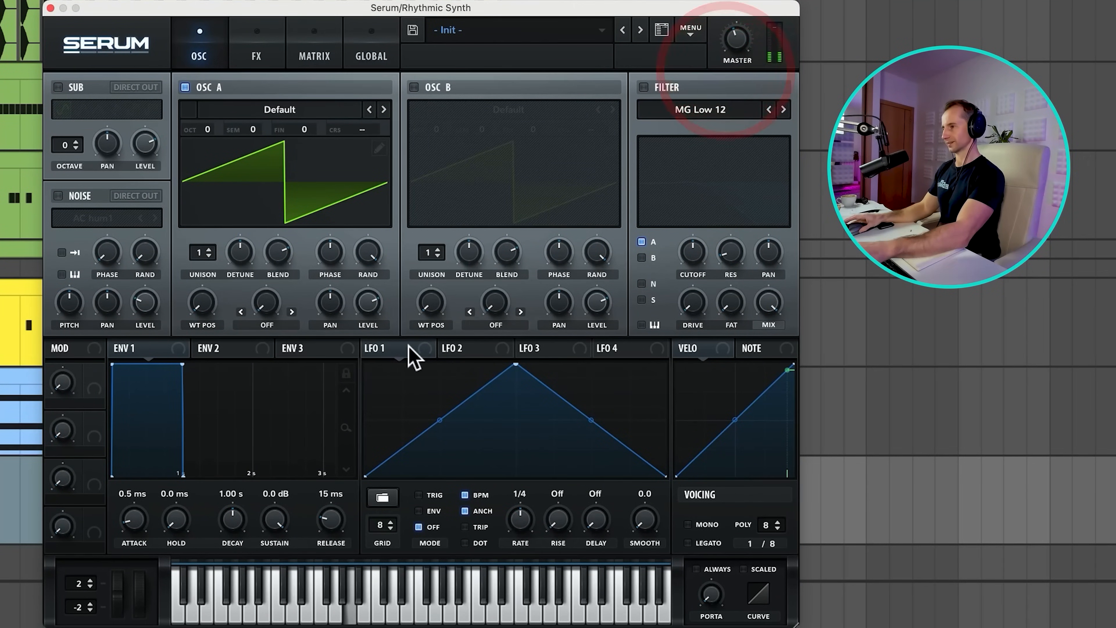
left_click_drag(333, 536, 269, 594)
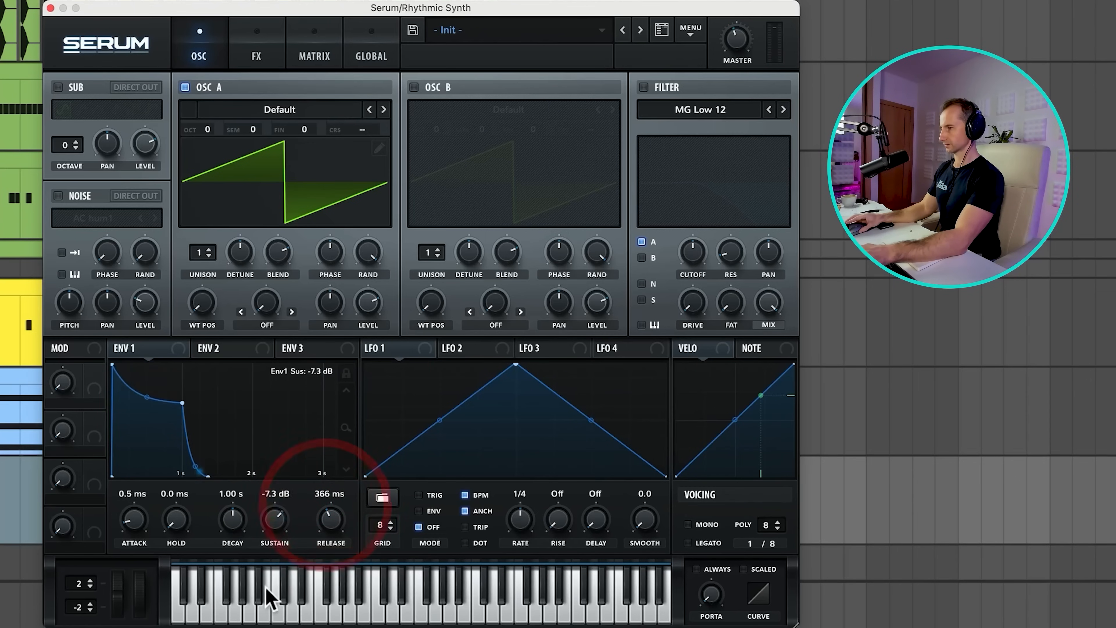
left_click_drag(326, 531, 332, 511)
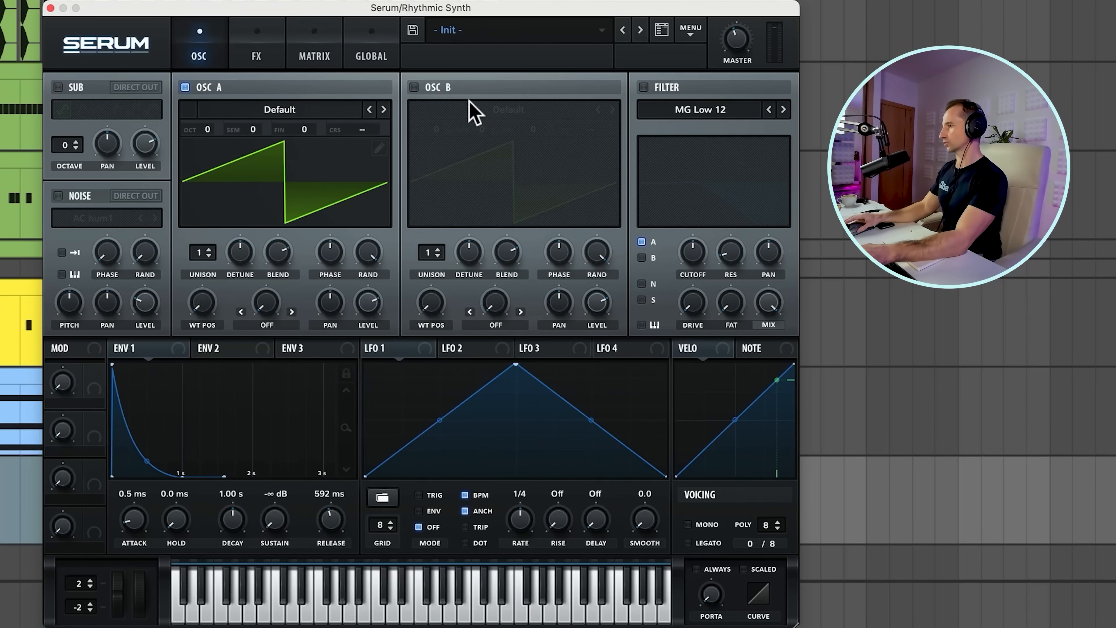
Enable OSC B with 7 unison voices and reduce its detune and level.
left_click(413, 87)
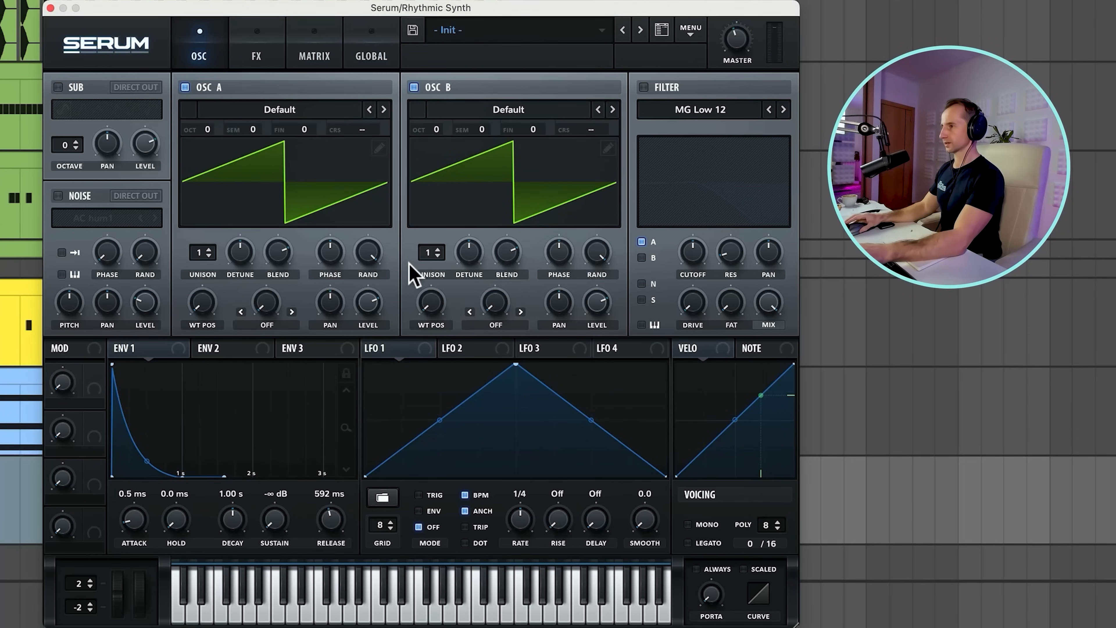
left_click_drag(428, 257, 433, 194)
left_click_drag(470, 262, 457, 291)
left_click_drag(604, 308, 580, 342)
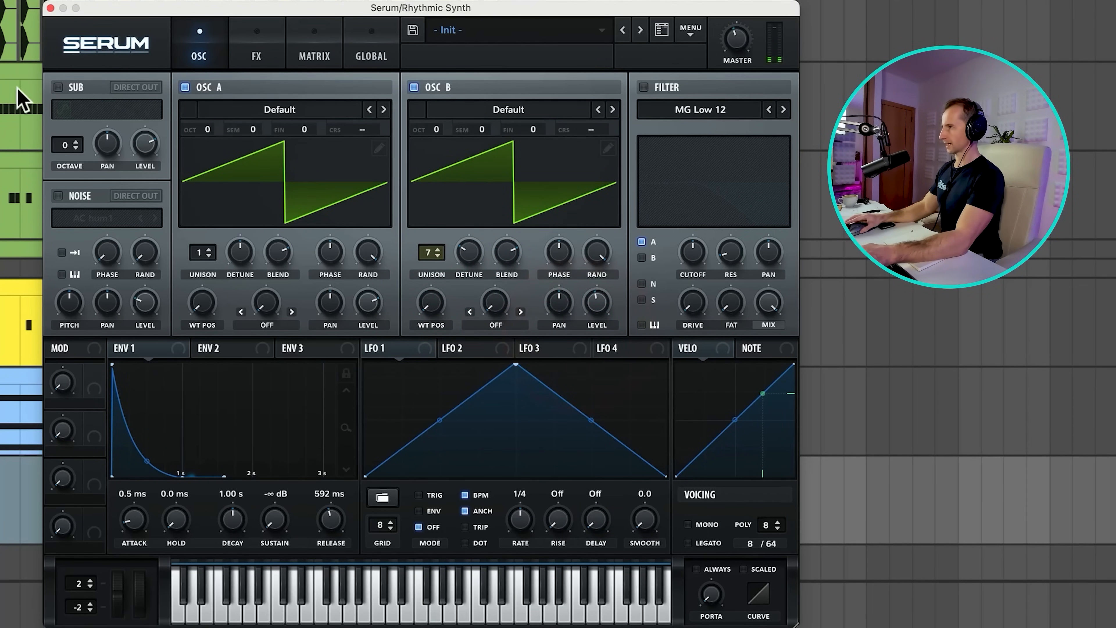
Enable the sub oscillator with a triangle wave at octave -1.
left_click(59, 86)
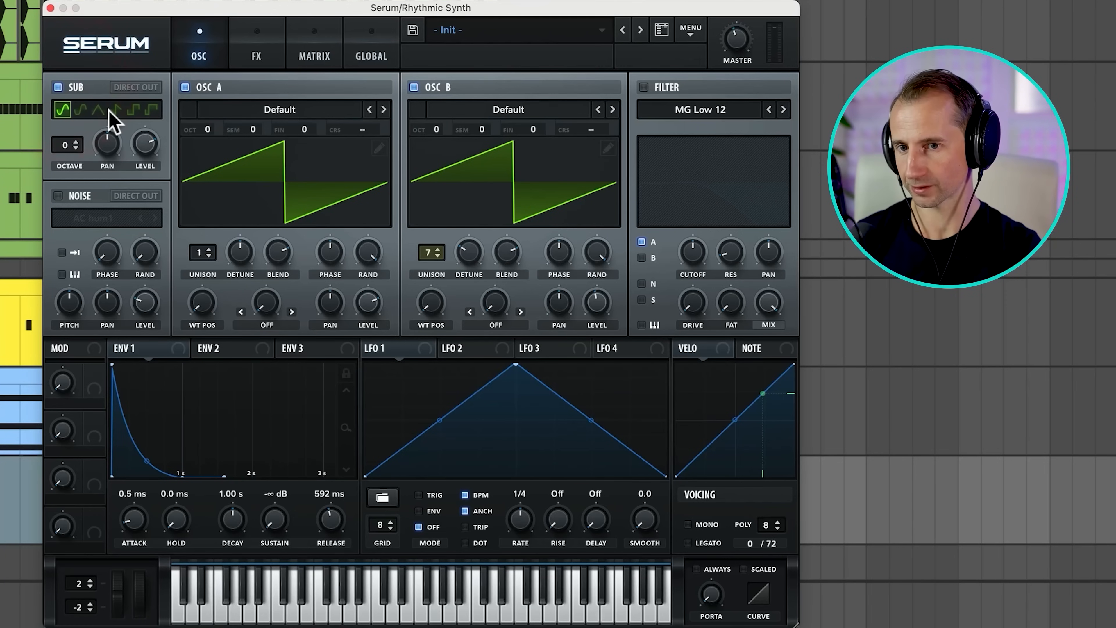
left_click(97, 109)
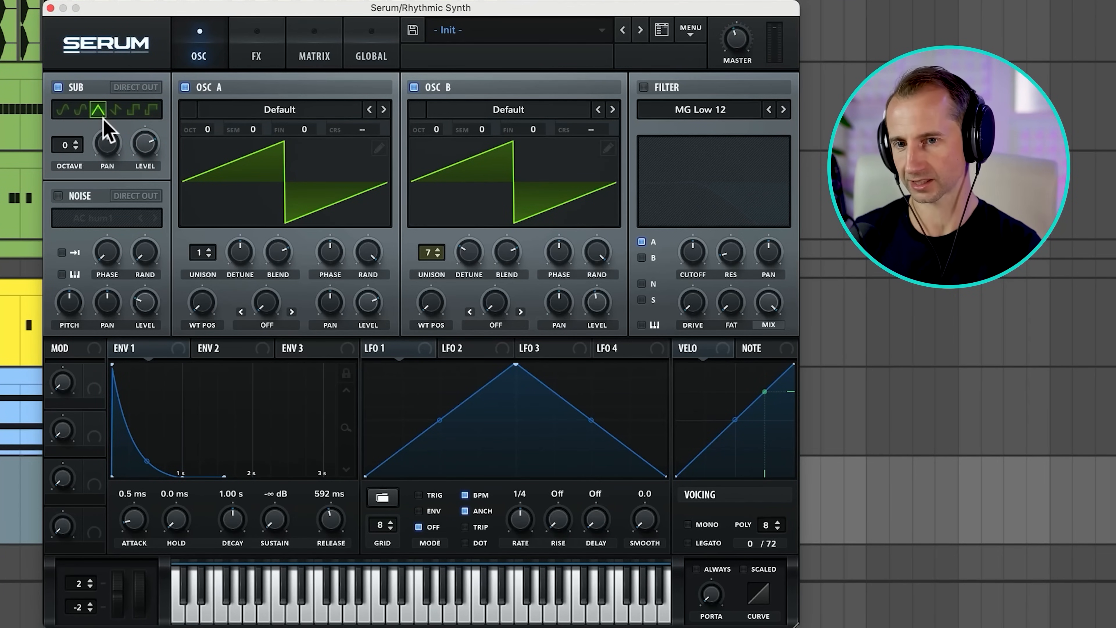
left_click_drag(67, 150, 69, 158)
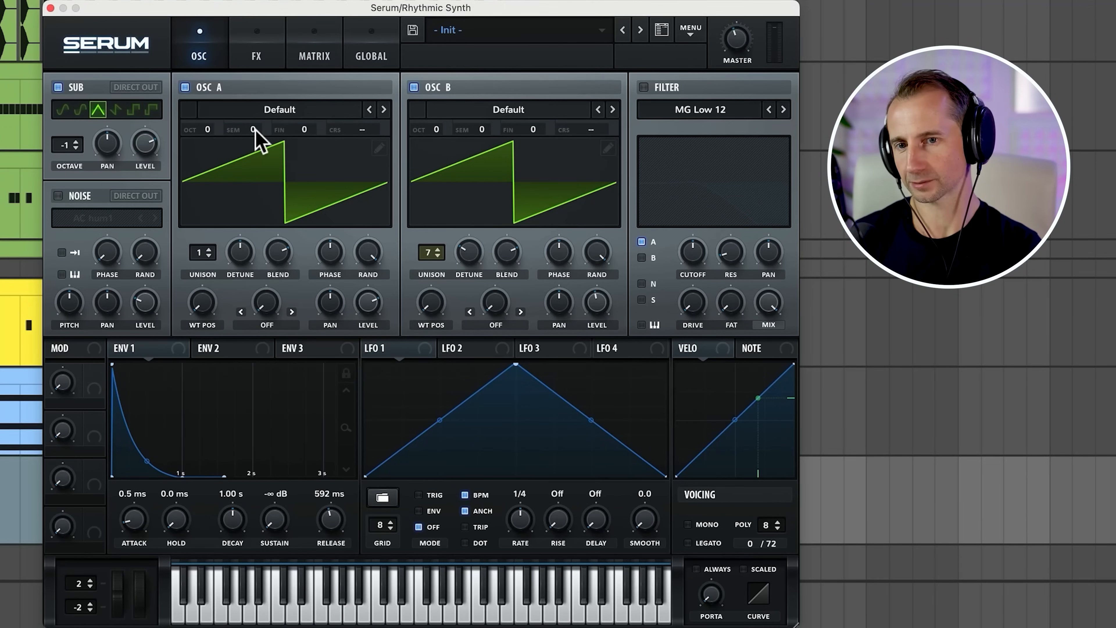
Transpose OSC A up 3 semitones and OSC B up 7 semitones.
left_click_drag(254, 128, 257, 103)
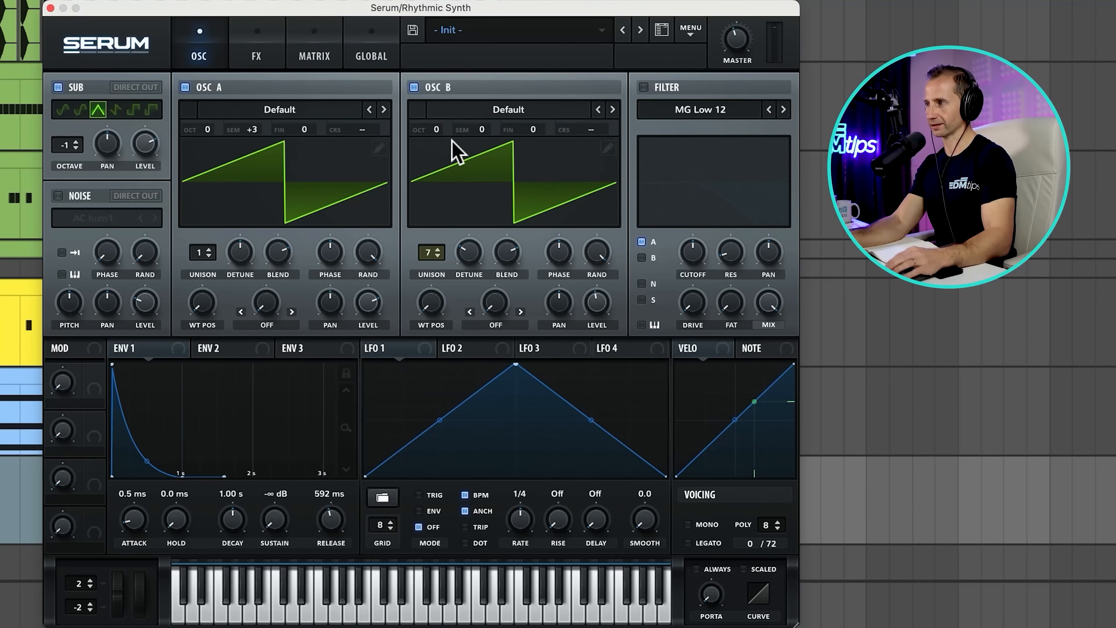
left_click_drag(483, 128, 489, 58)
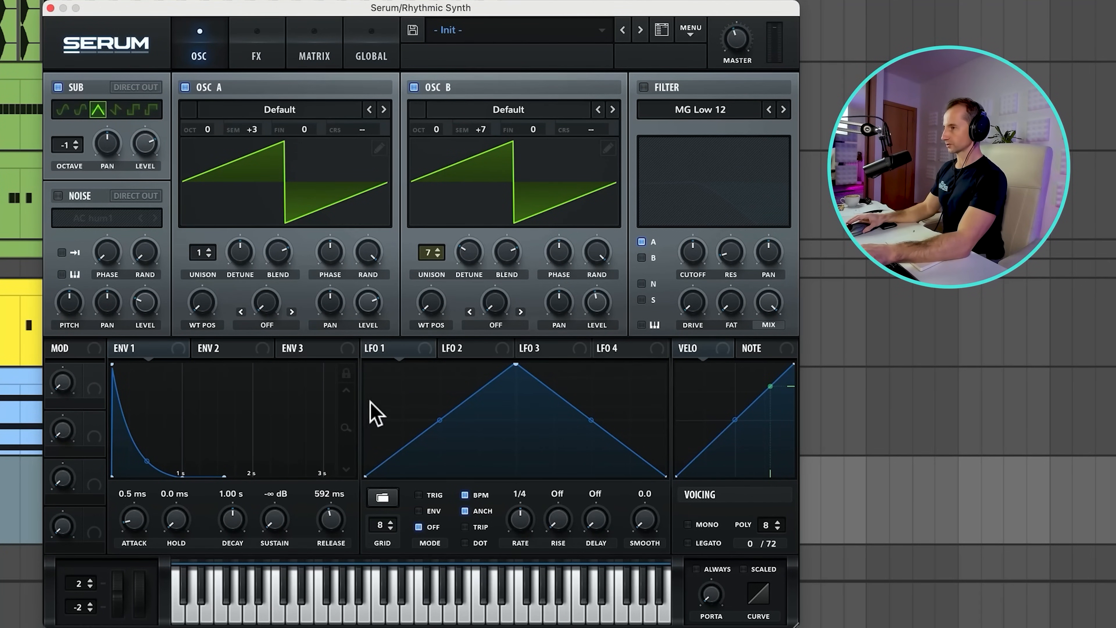
Modulate the fine tuning of OSC A and OSC B with LFO 1, running free of BPM sync at 2.4 Hz.
left_click(374, 355)
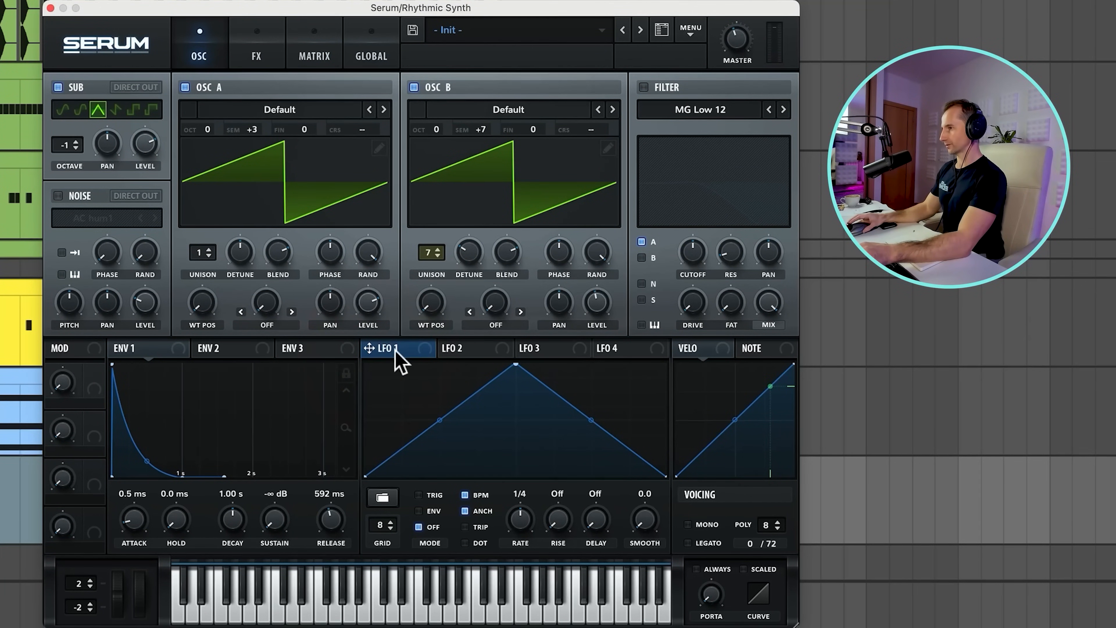
left_click_drag(369, 348, 323, 200)
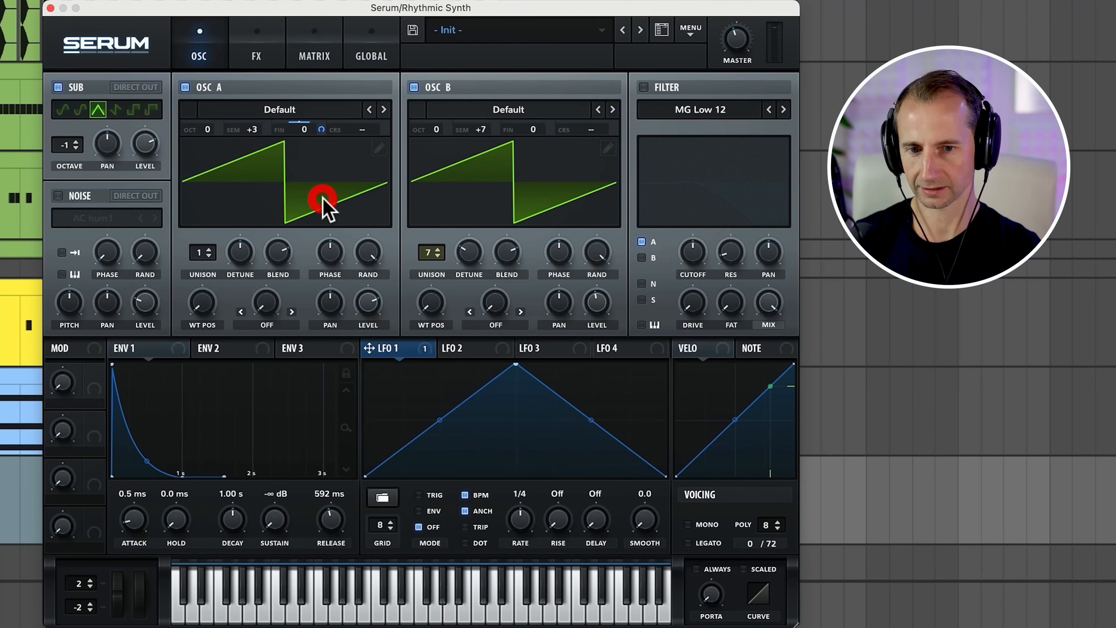
left_click(478, 496)
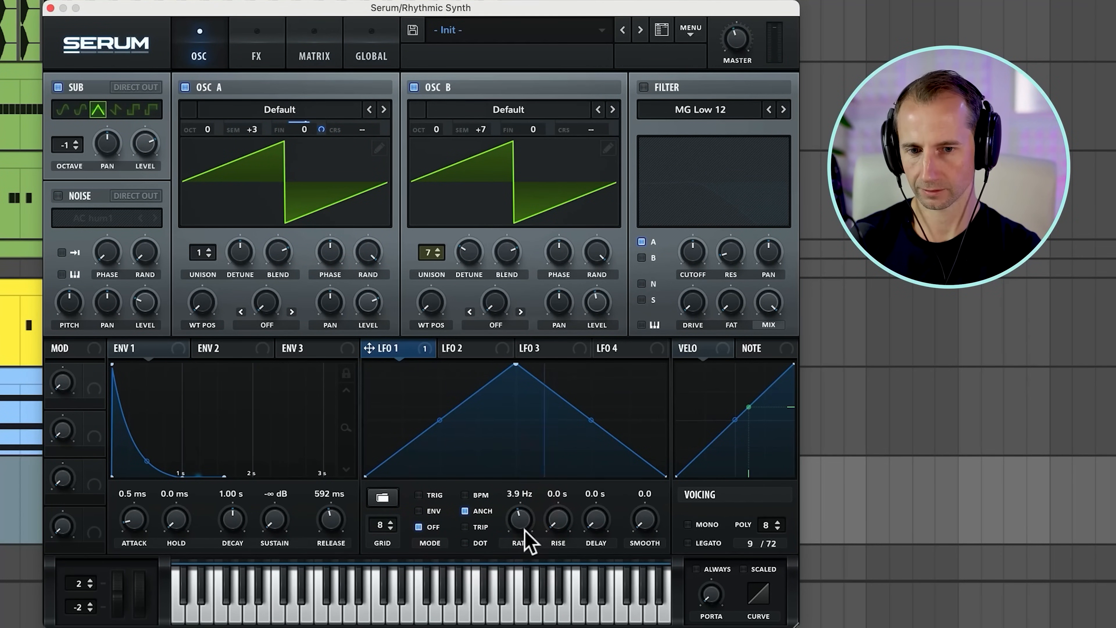
left_click_drag(523, 529, 522, 534)
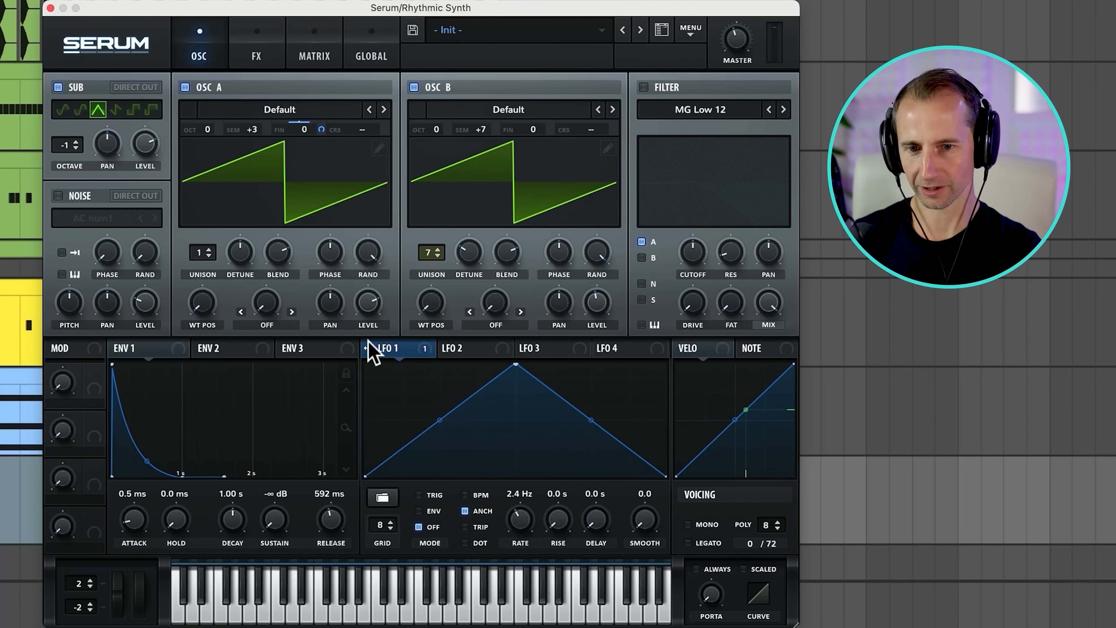
left_click_drag(370, 345, 545, 196)
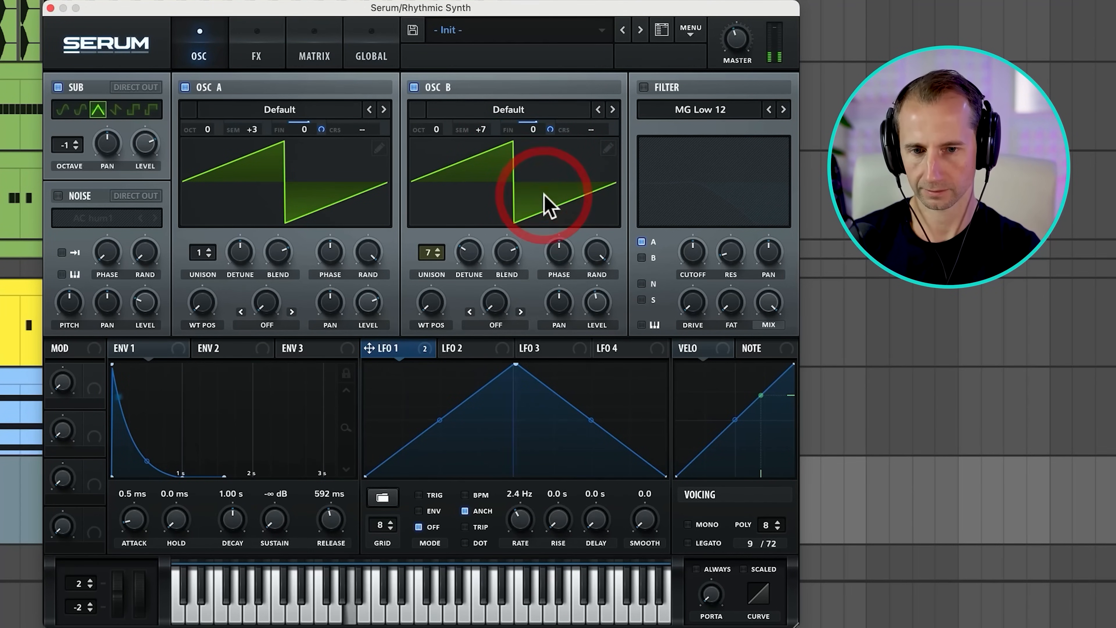
Set Env 1's release to 741 ms and enable the MG Low 12 filter for OSC A and OSC B.
left_click_drag(328, 522, 324, 513)
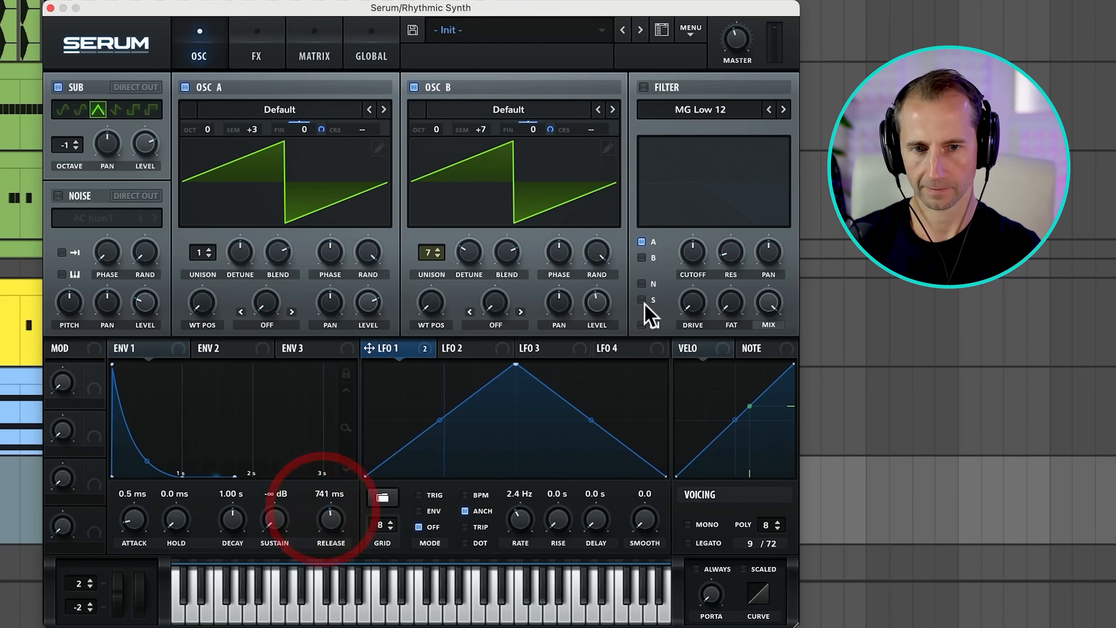
left_click(644, 87)
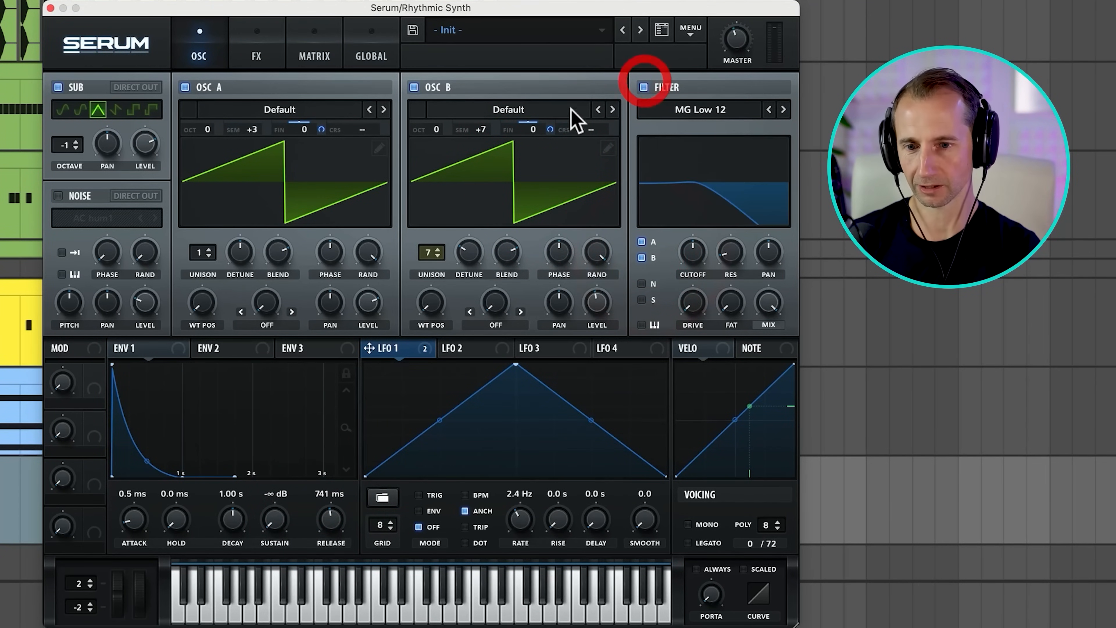
Modulate the filter cutoff with Env 2 at 0% sustain, 732 ms decay and 1.06 s release, and raise the base cutoff.
left_click(241, 357)
left_click(242, 357)
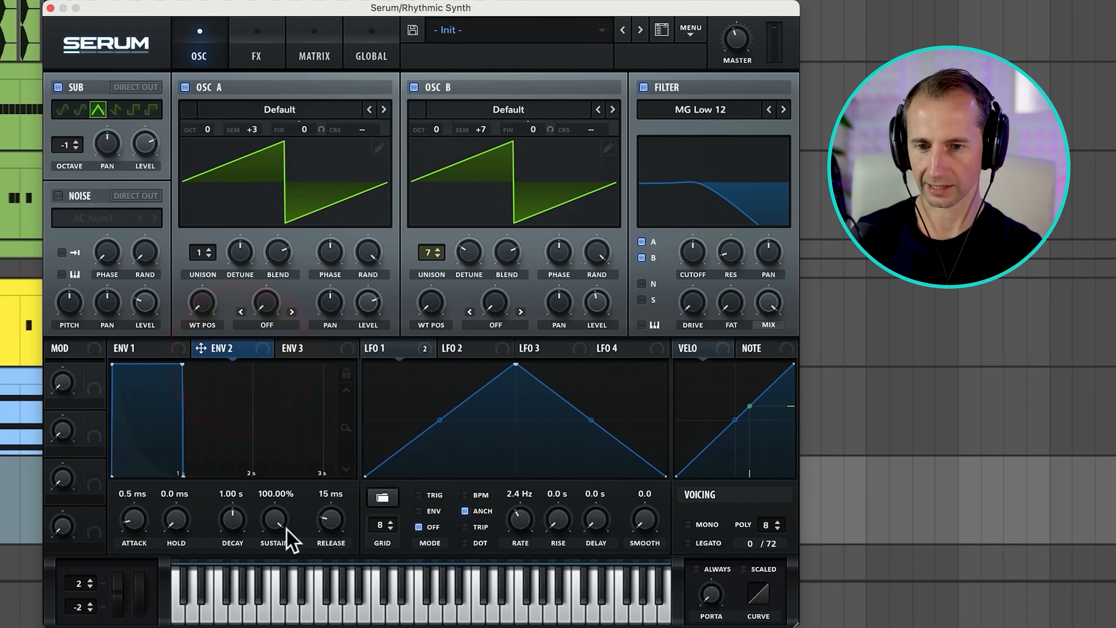
left_click_drag(276, 526, 262, 606)
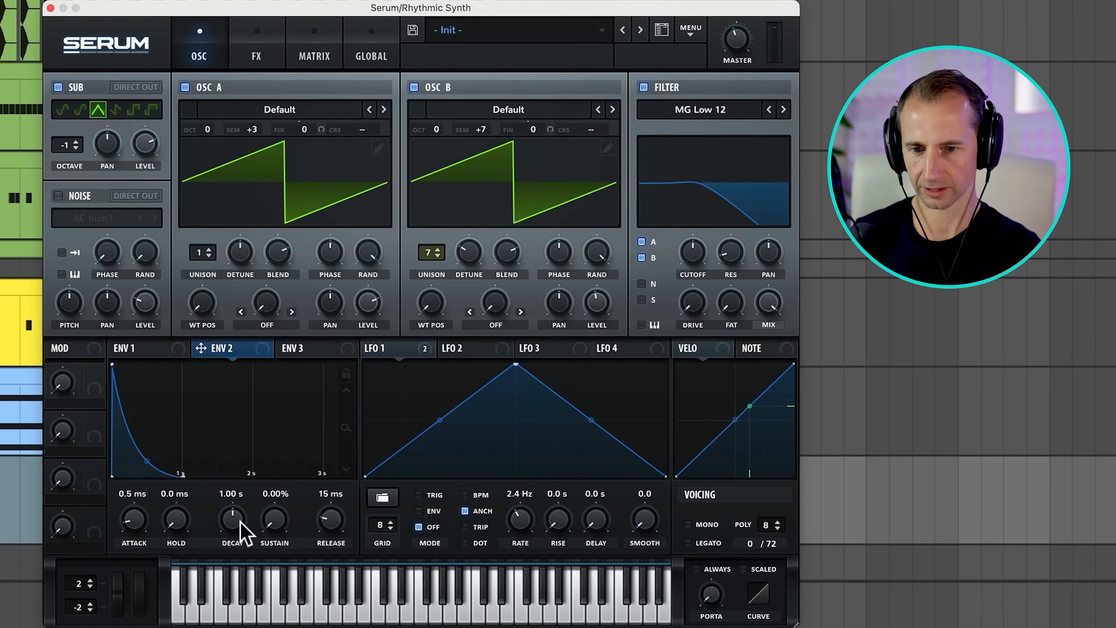
left_click_drag(239, 524, 237, 530)
left_click_drag(212, 352, 693, 289)
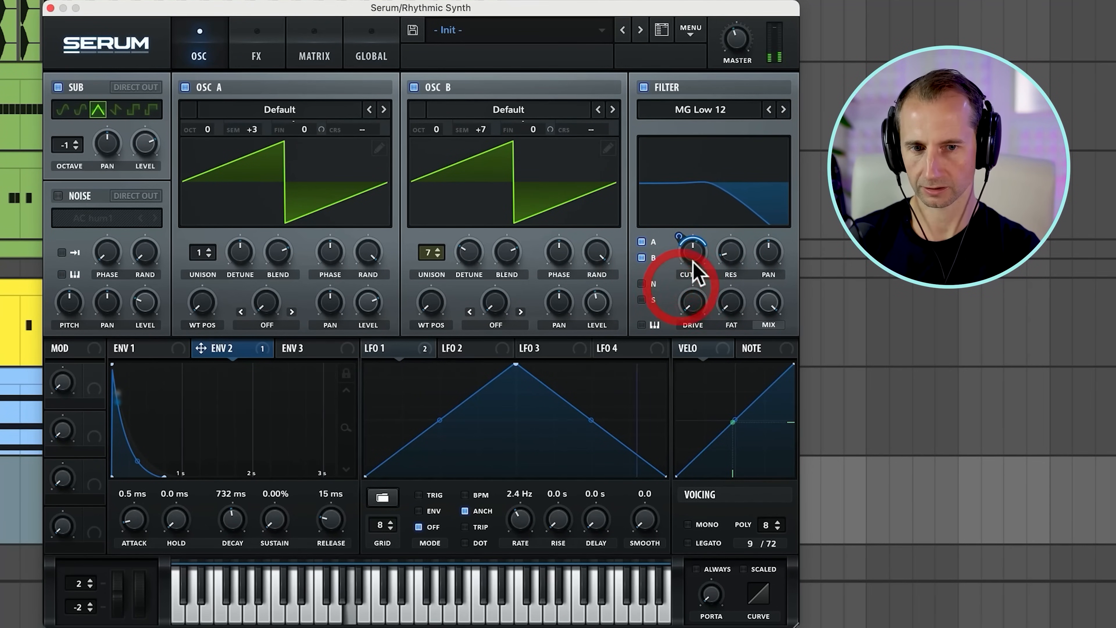
left_click_drag(693, 251, 702, 198)
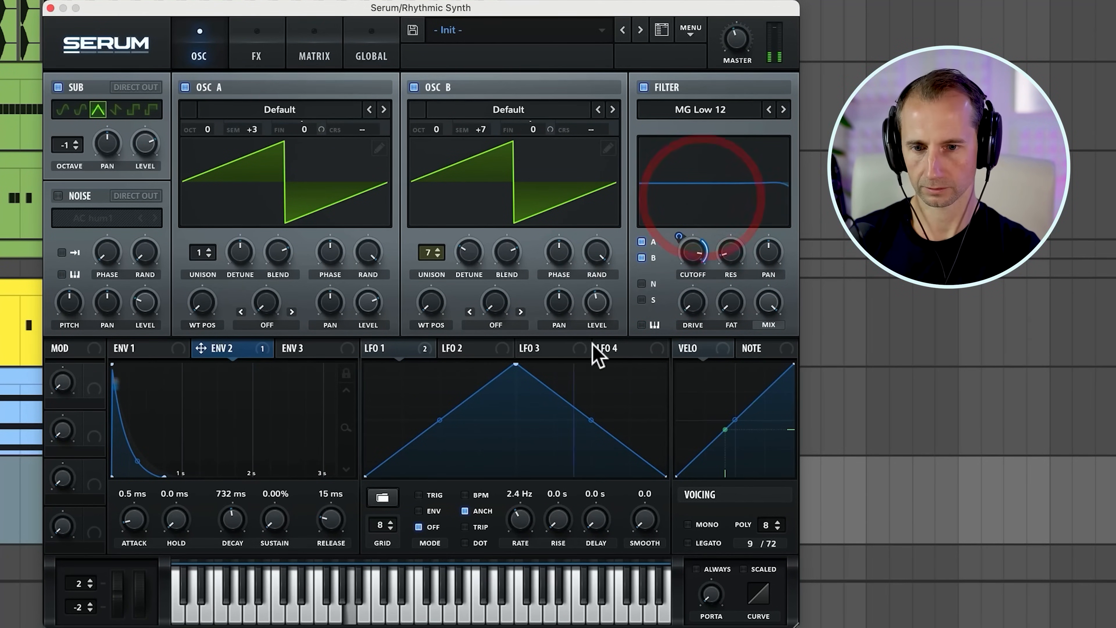
left_click_drag(331, 523, 339, 468)
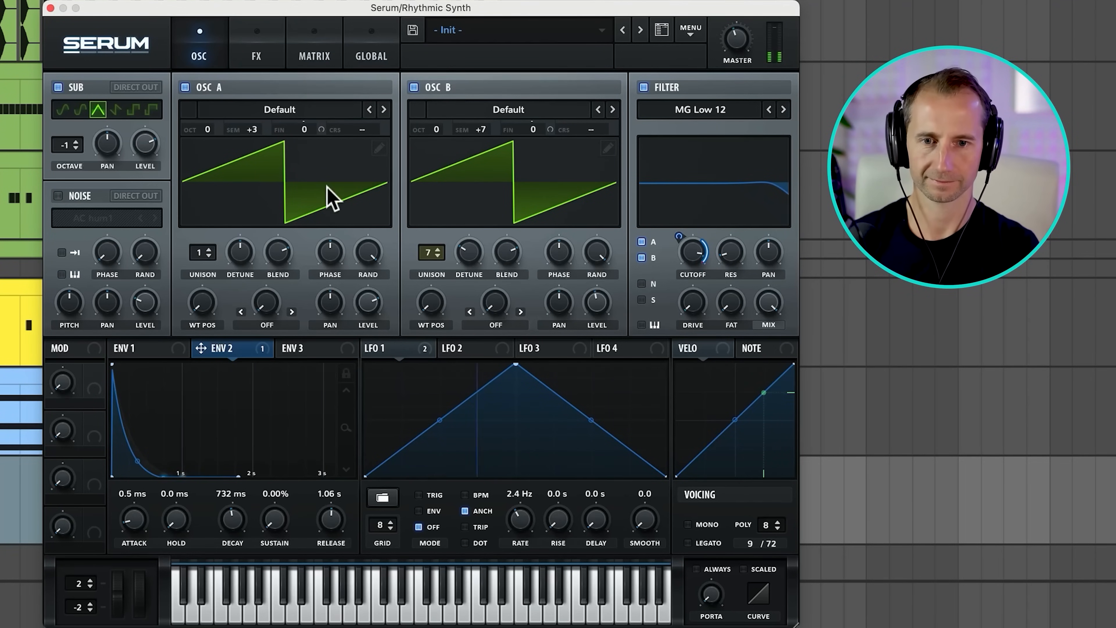
Raise OSC B by one octave.
mouse_move(439, 127)
left_click_drag(438, 118, 437, 110)
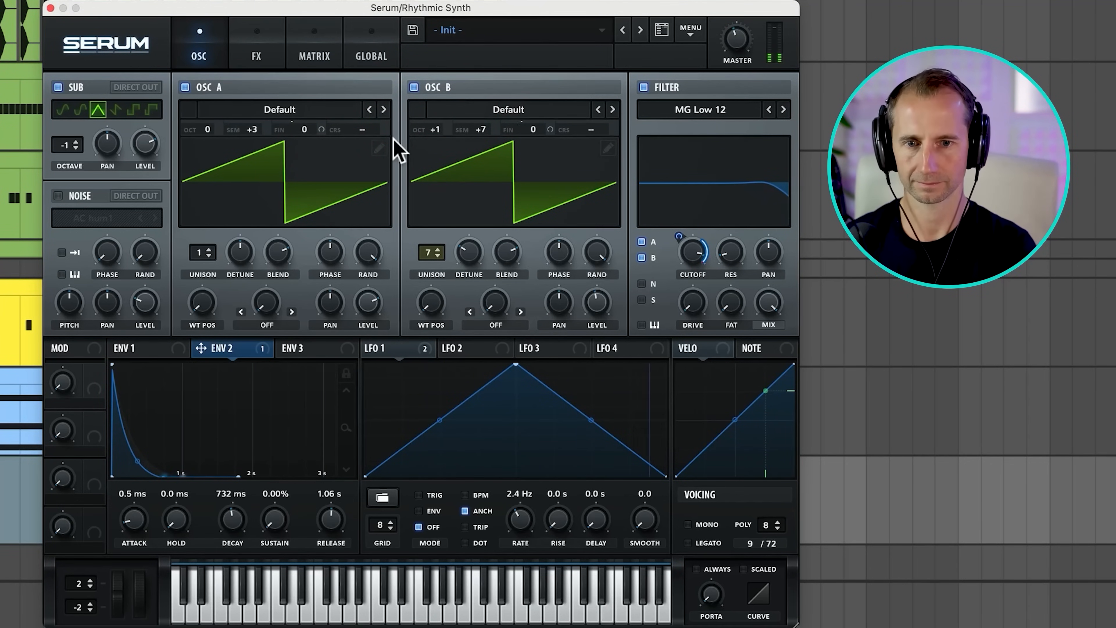
Set LFO 1's modulation amount on OSC A's fine tuning to 27.
left_click(399, 350)
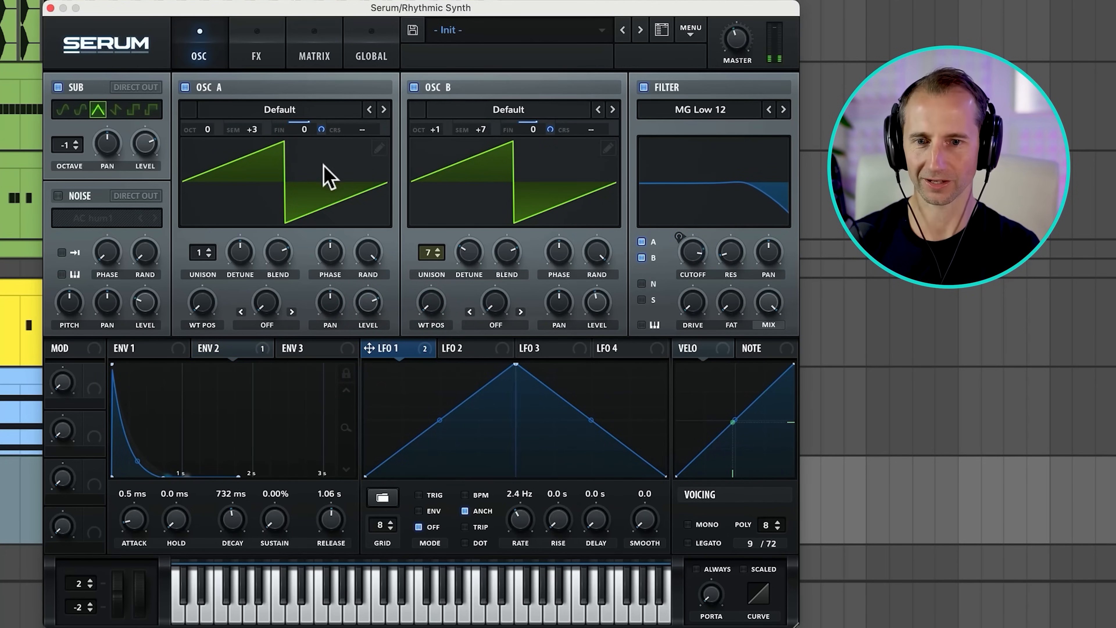
left_click_drag(321, 132, 324, 143)
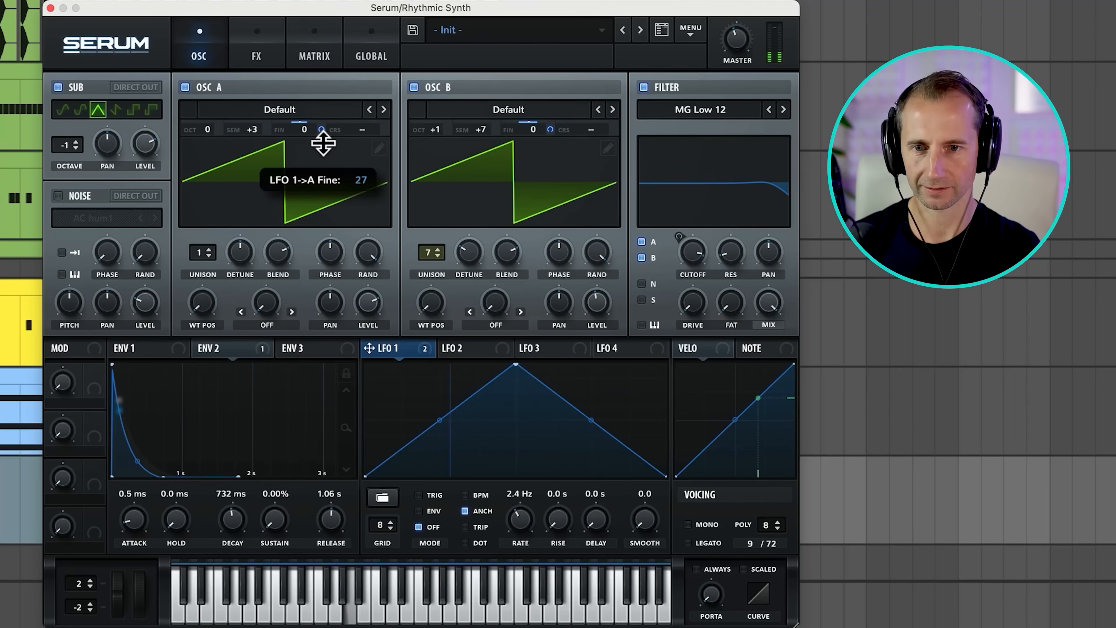
Adjust LFO 1's modulation amount on OSC B's fine tuning and set the LFO 1 rate to 4.5 Hz.
left_click_drag(551, 128, 551, 141)
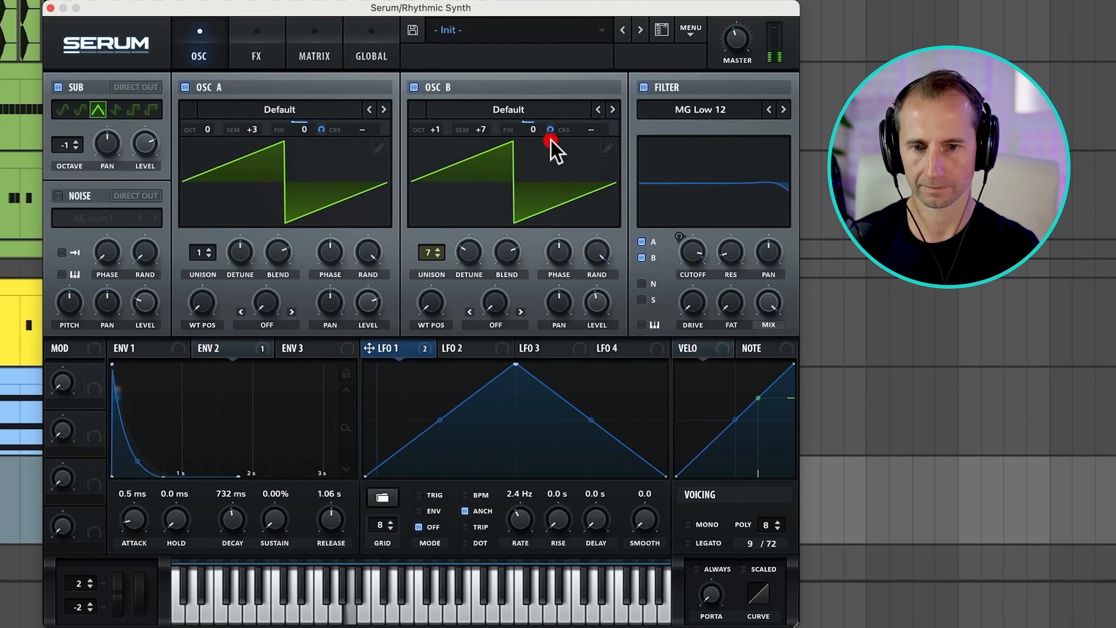
left_click_drag(527, 533, 528, 530)
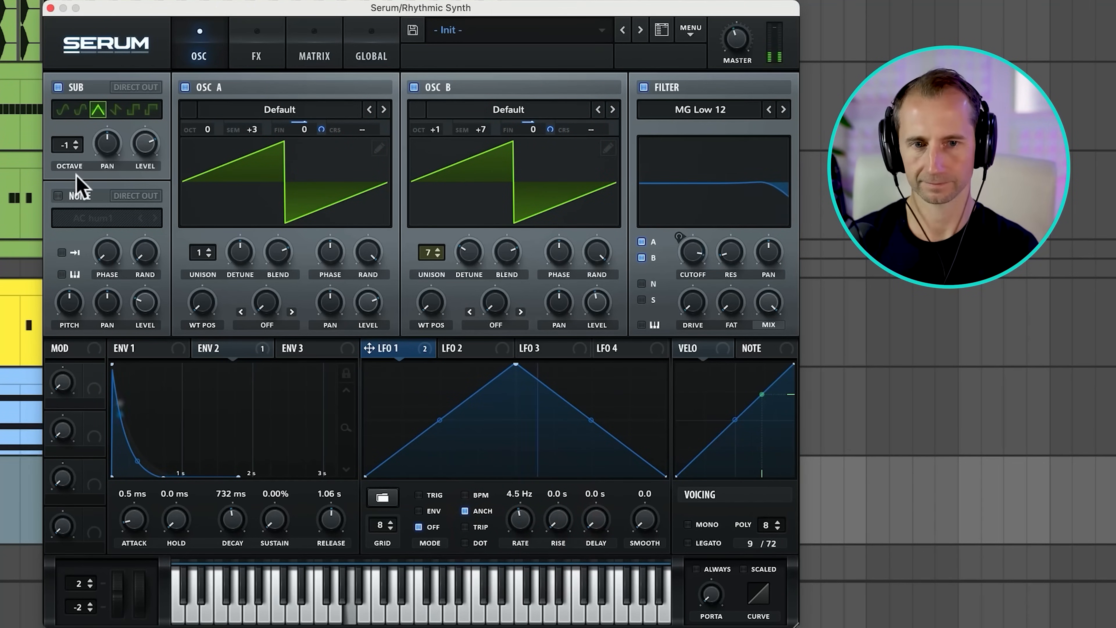
Route the Sub oscillator through the filter.
left_click(641, 300)
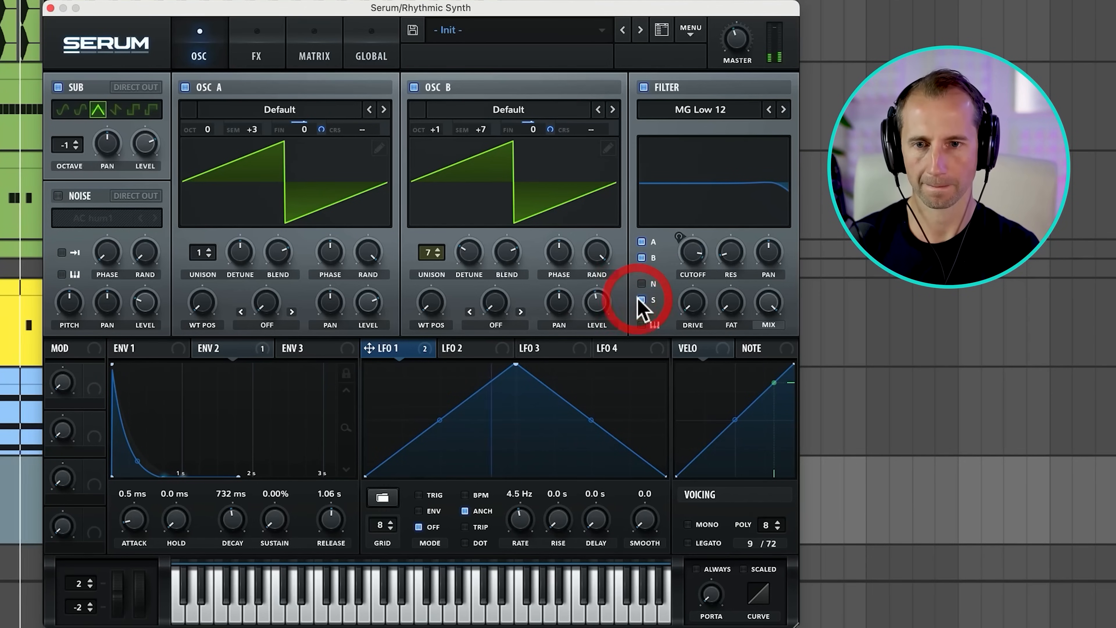
Add the Hyper/Dimension effect and switch off its power.
left_click(244, 22)
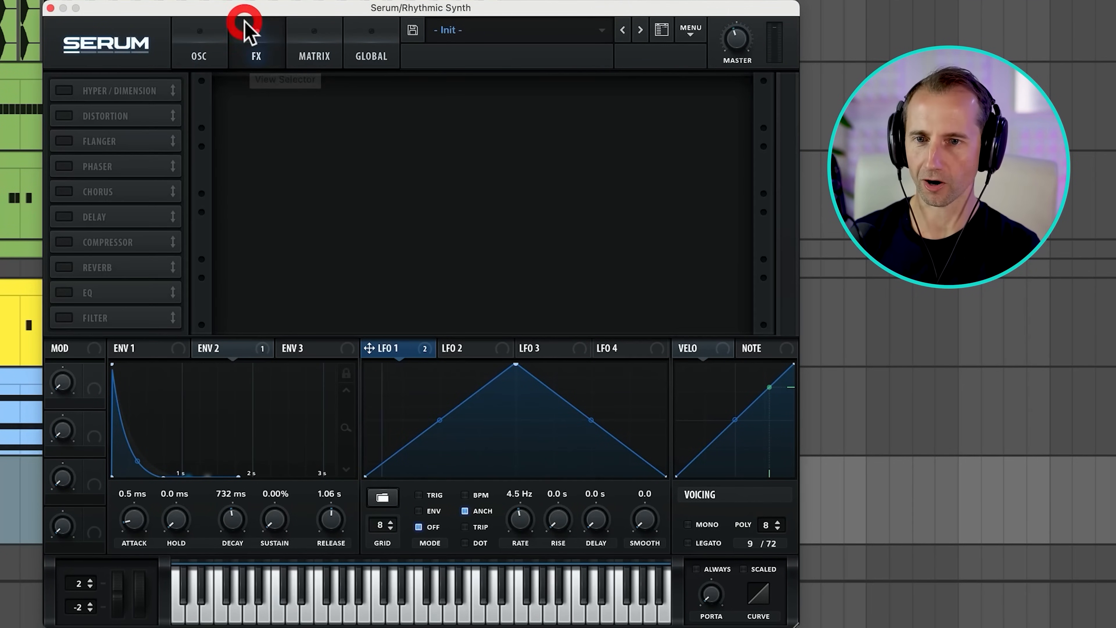
left_click(70, 92)
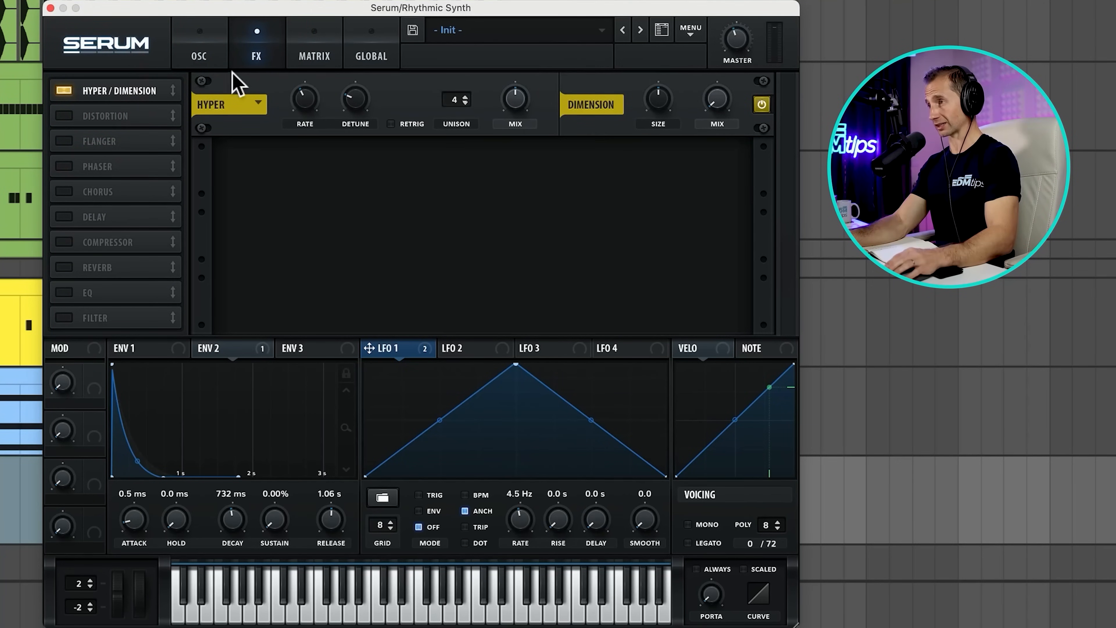
left_click(759, 104)
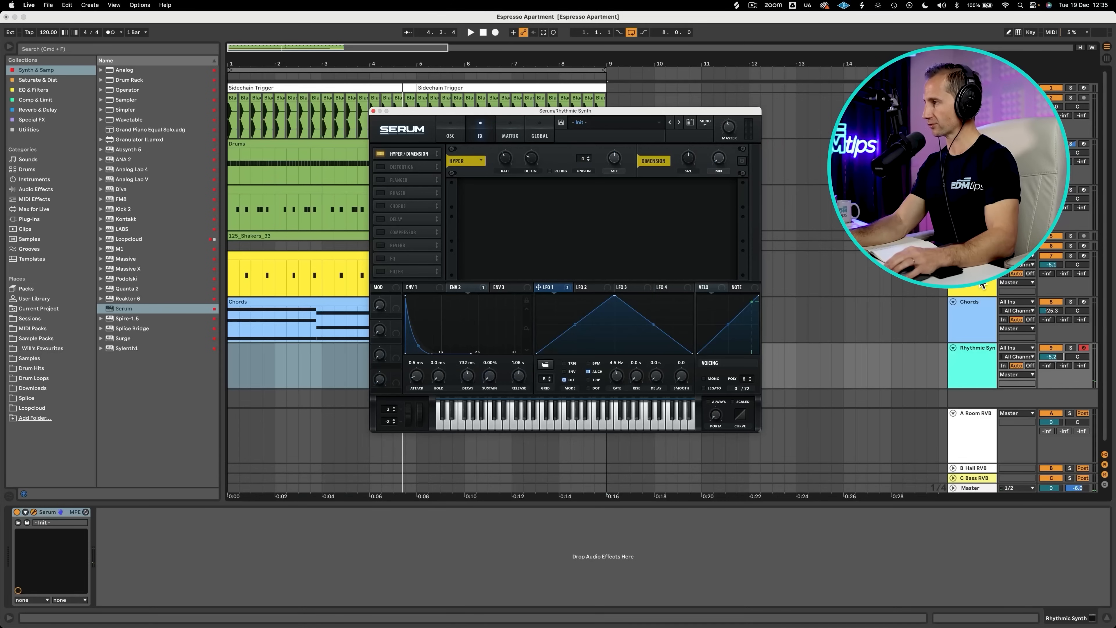
Lower Serum's master volume on the Rhythmic Synth track.
left_click(984, 367)
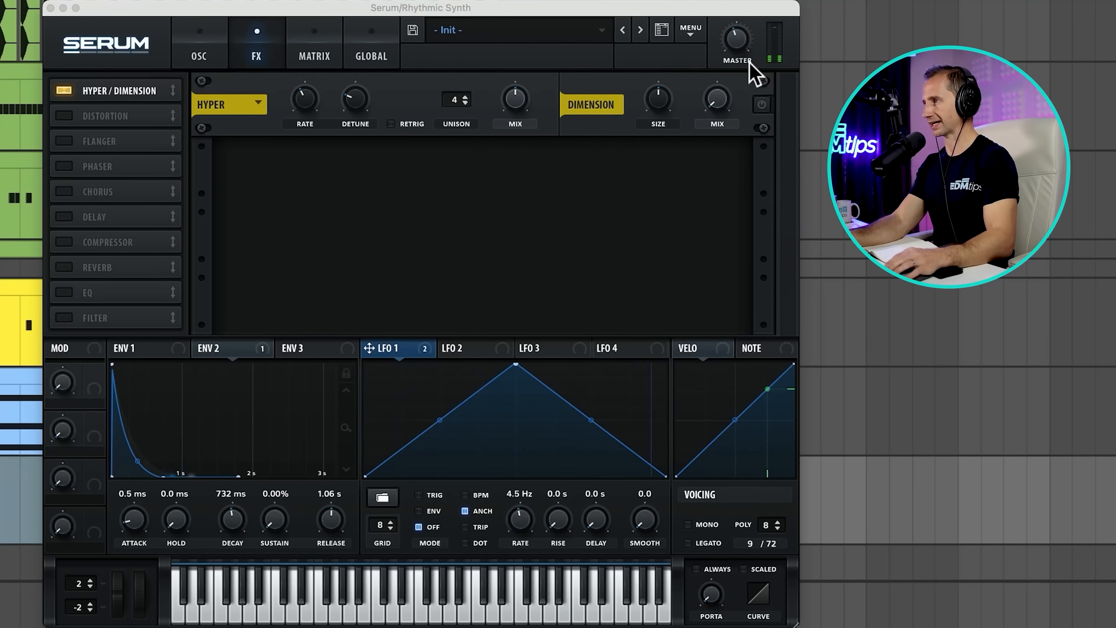
left_click_drag(728, 133, 725, 137)
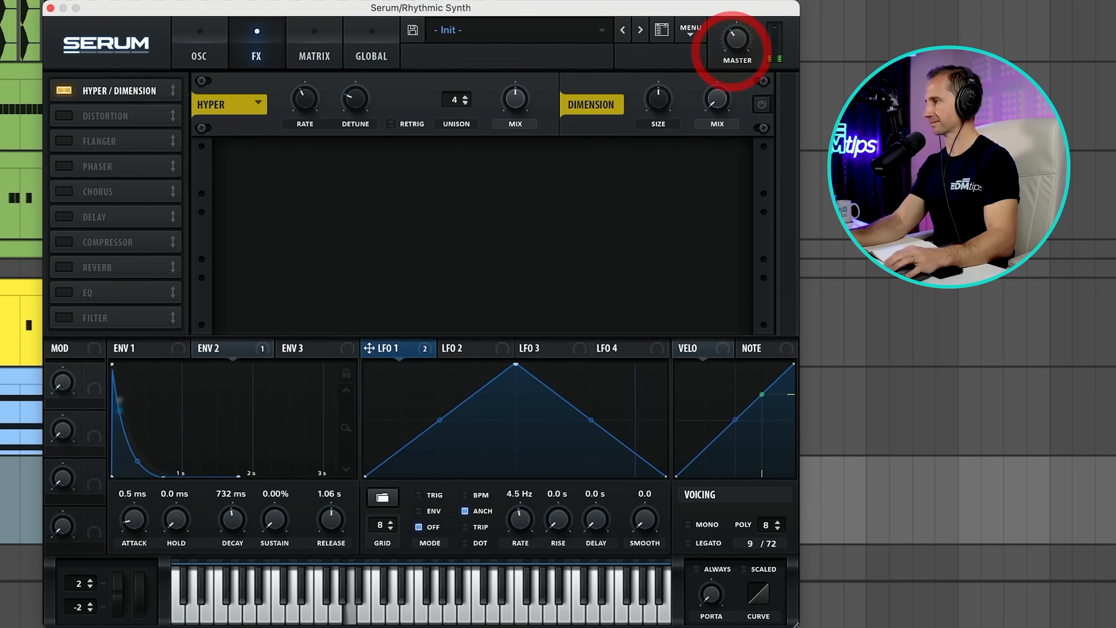
Load the Digital HarmonicSeries wavetable into OSC B, raise its wavetable position, and set its octave to 0.
left_click(198, 47)
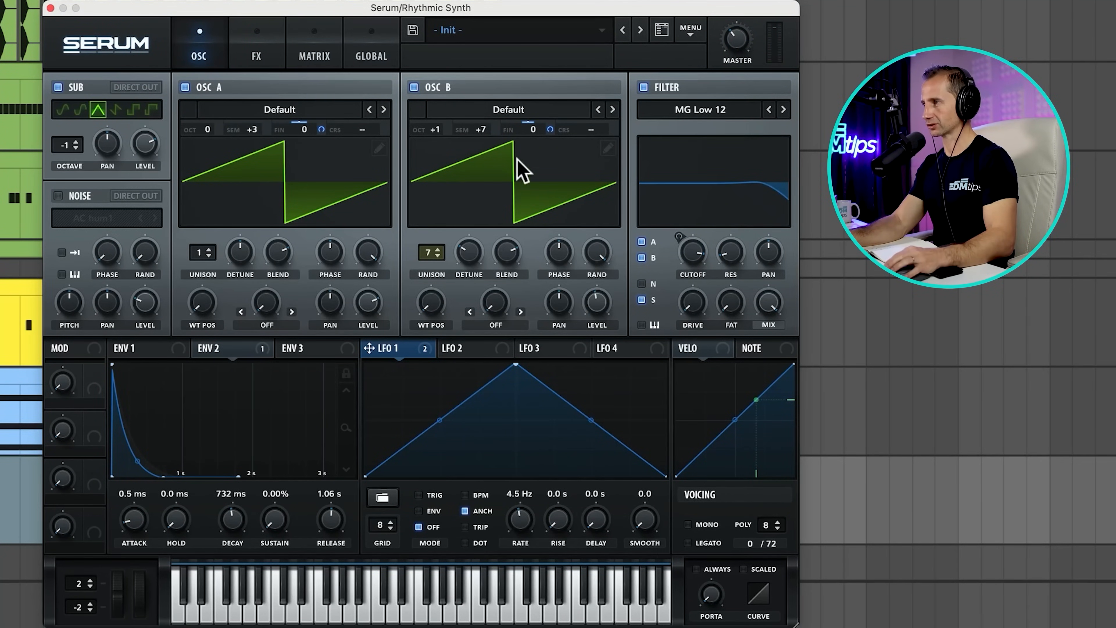
left_click(506, 109)
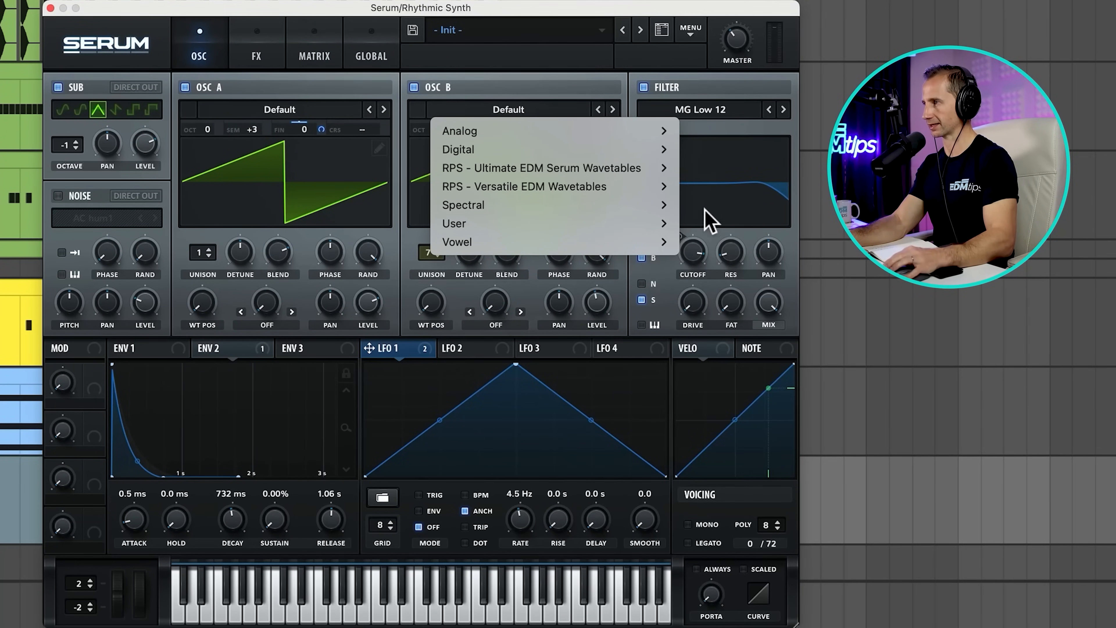
mouse_move(655, 149)
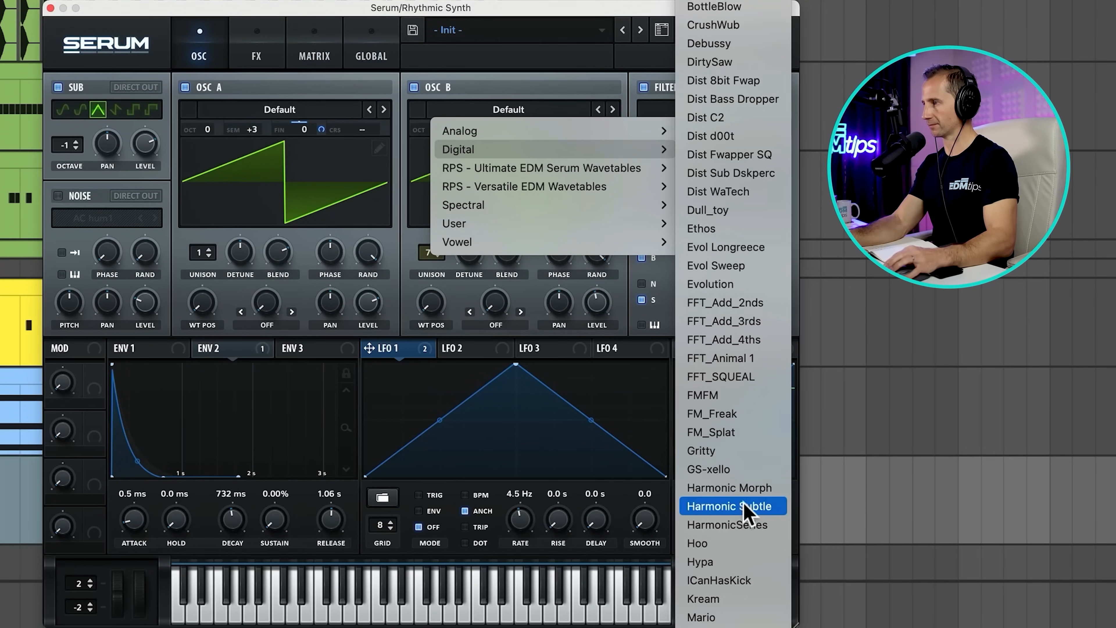
left_click(750, 525)
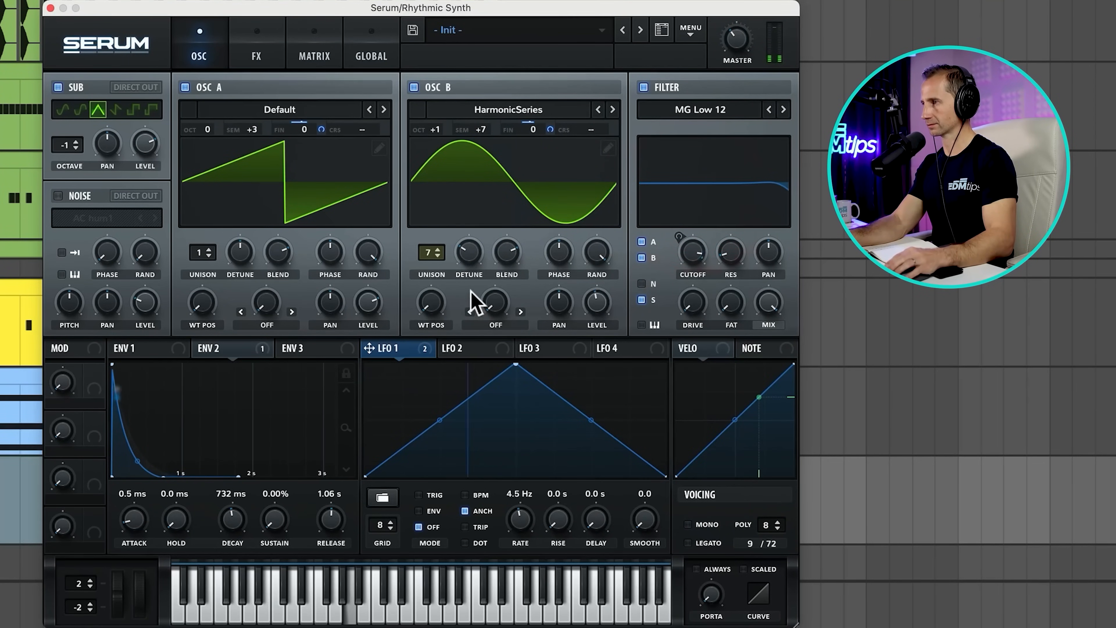
left_click_drag(431, 302, 433, 284)
left_click_drag(439, 126, 439, 129)
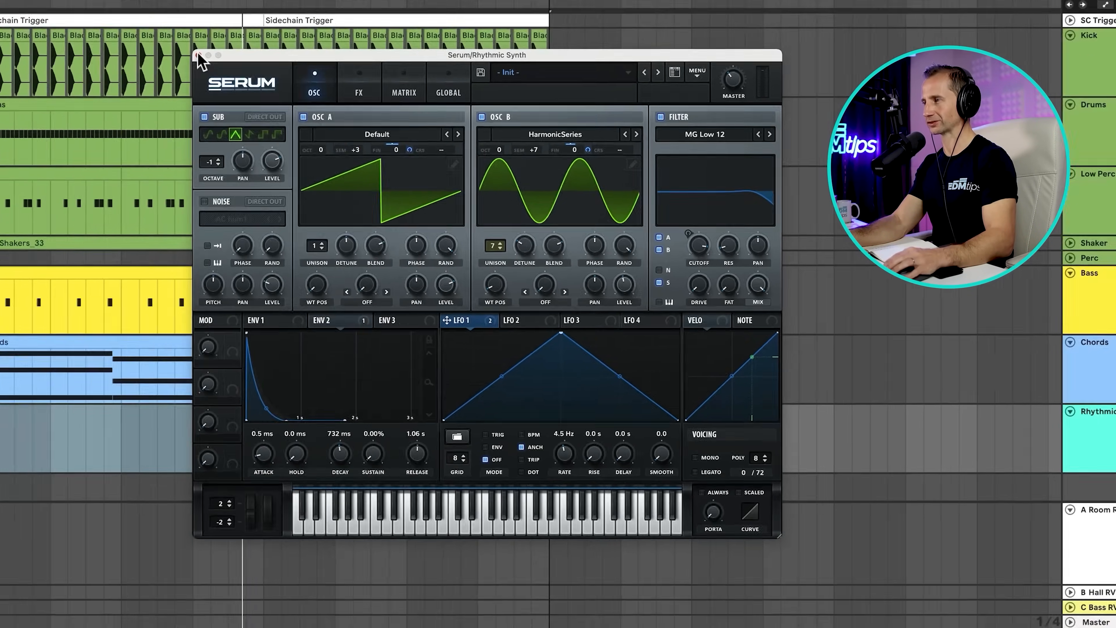
left_click(50, 8)
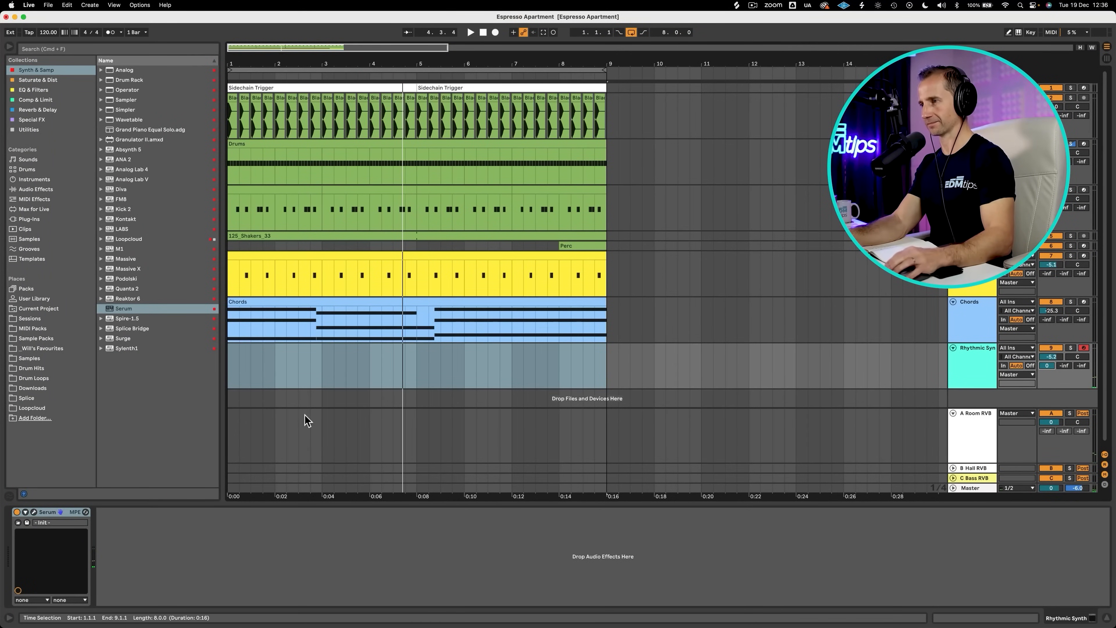
double_click(229, 357)
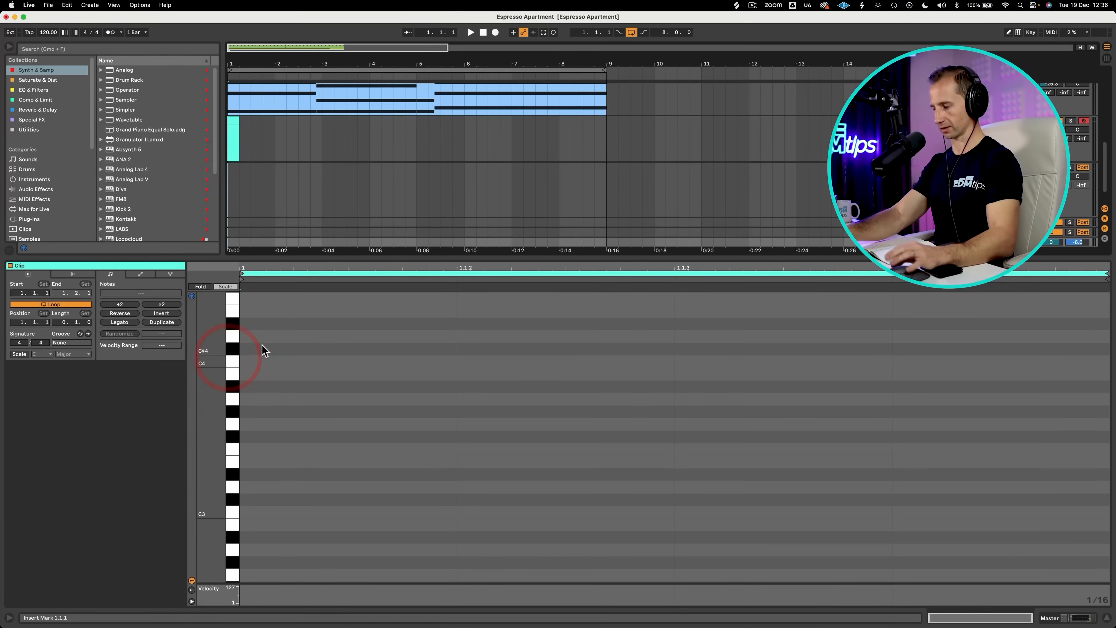
key("shift+Tab")
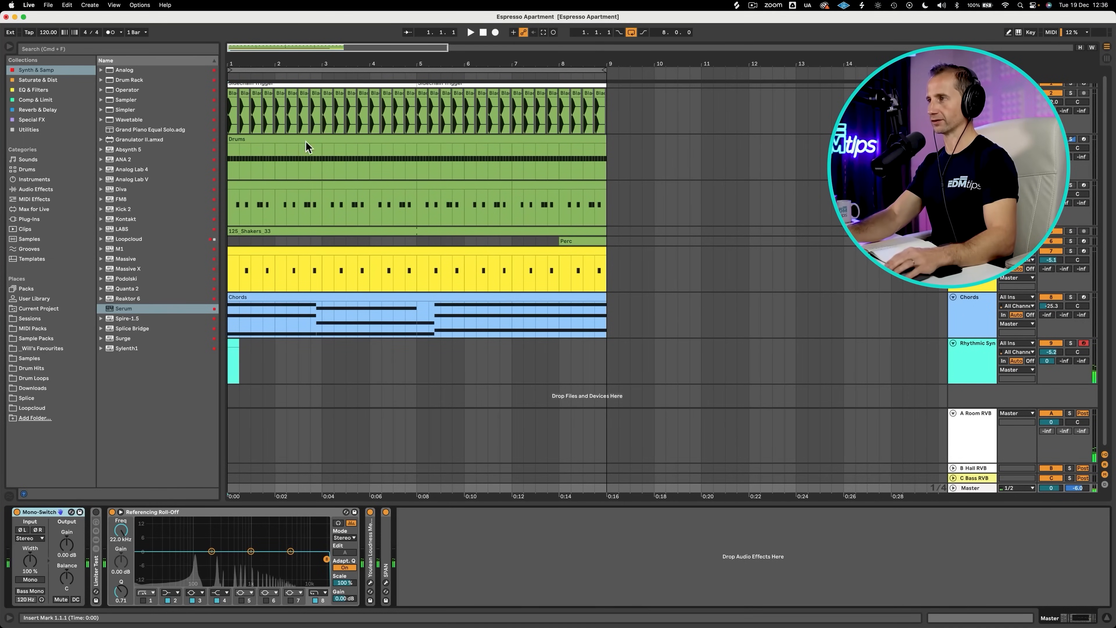
left_click(232, 341)
key("BackSpace")
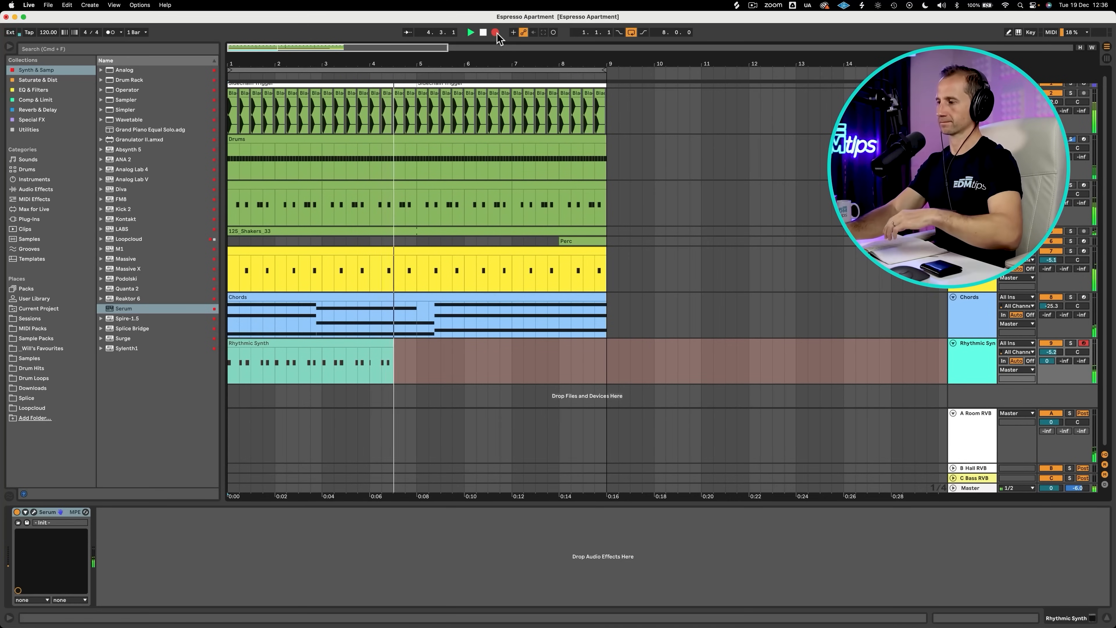
Finish recording the four-bar A2 rhythm on the Rhythmic Synth track and quantize all notes in the clip.
key("space")
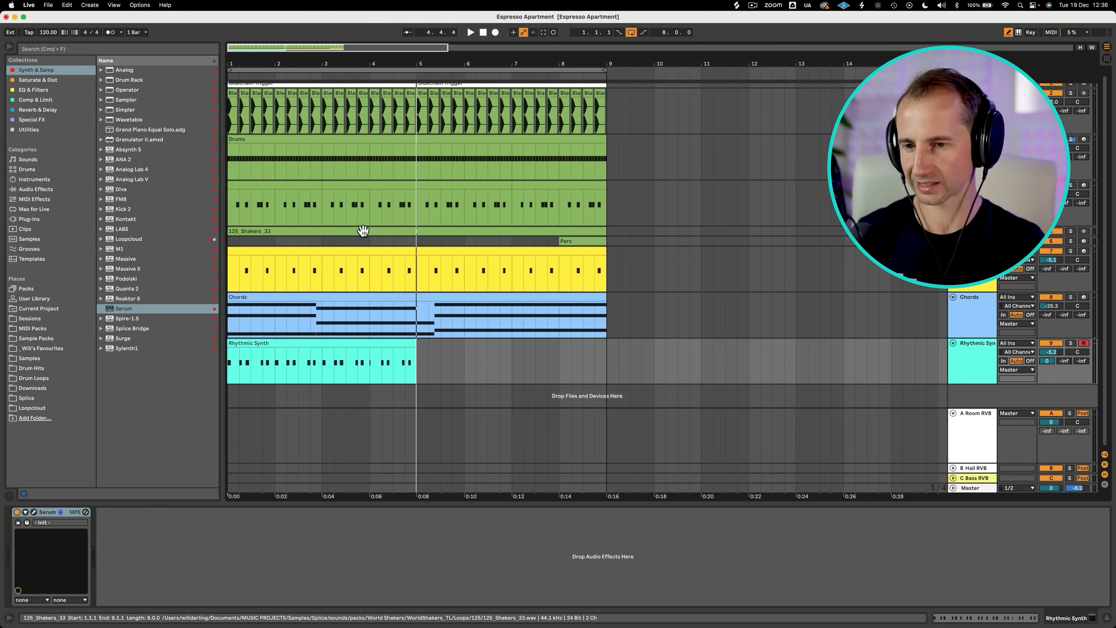
double_click(305, 343)
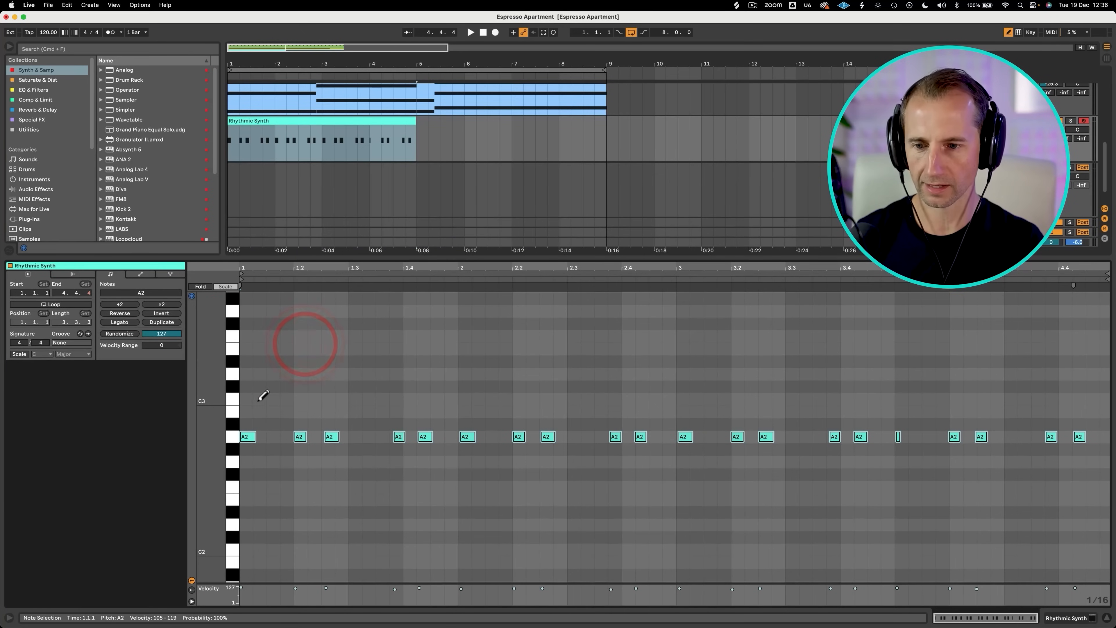
key("b")
left_click(249, 415)
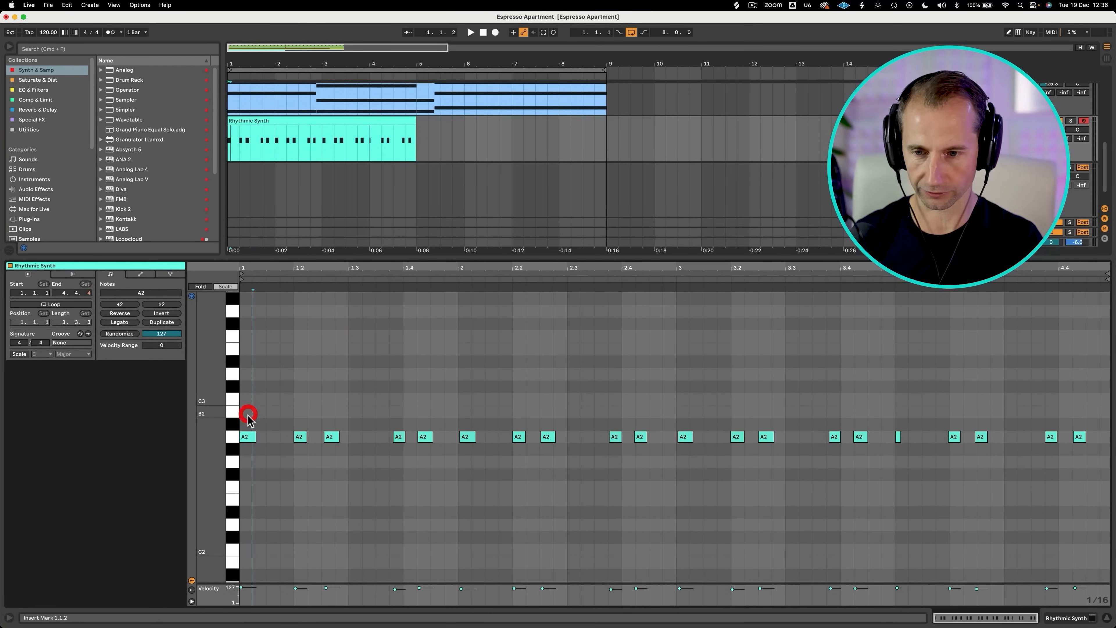
left_click(263, 417)
key("super+a")
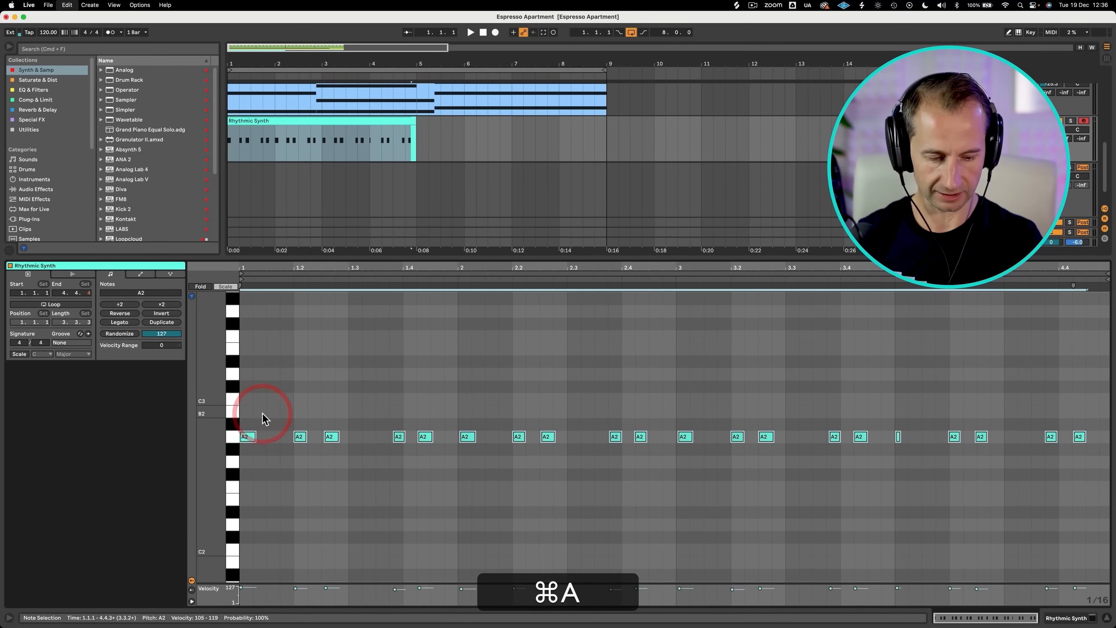
key("shift+super+a")
key("Return")
Play back the quantized Rhythmic Synth clip together with the other tracks.
key("space")
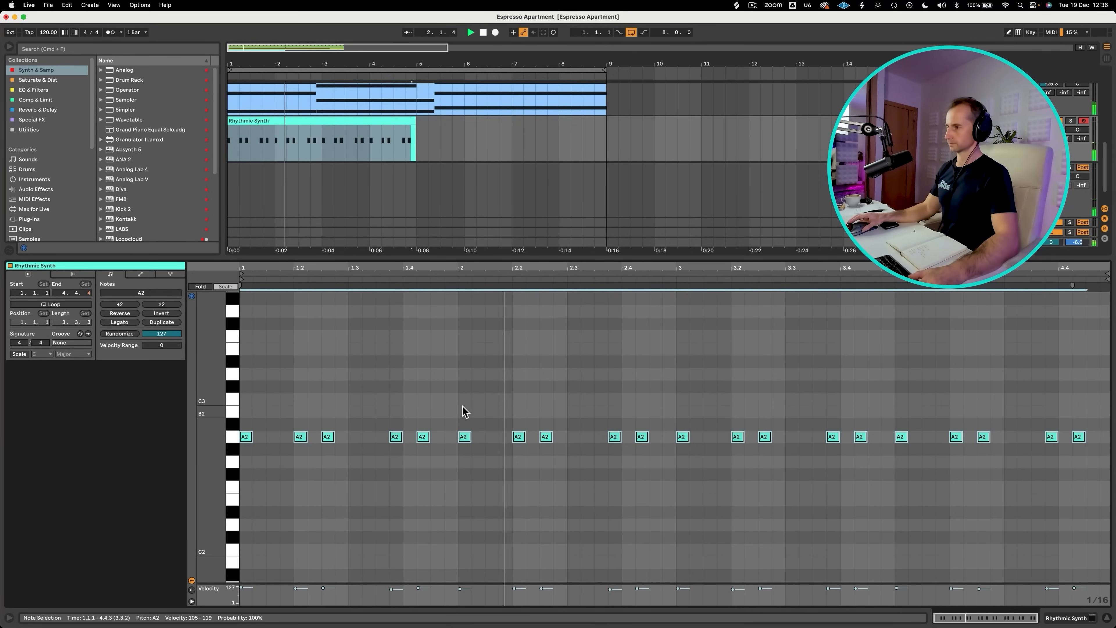
key("space")
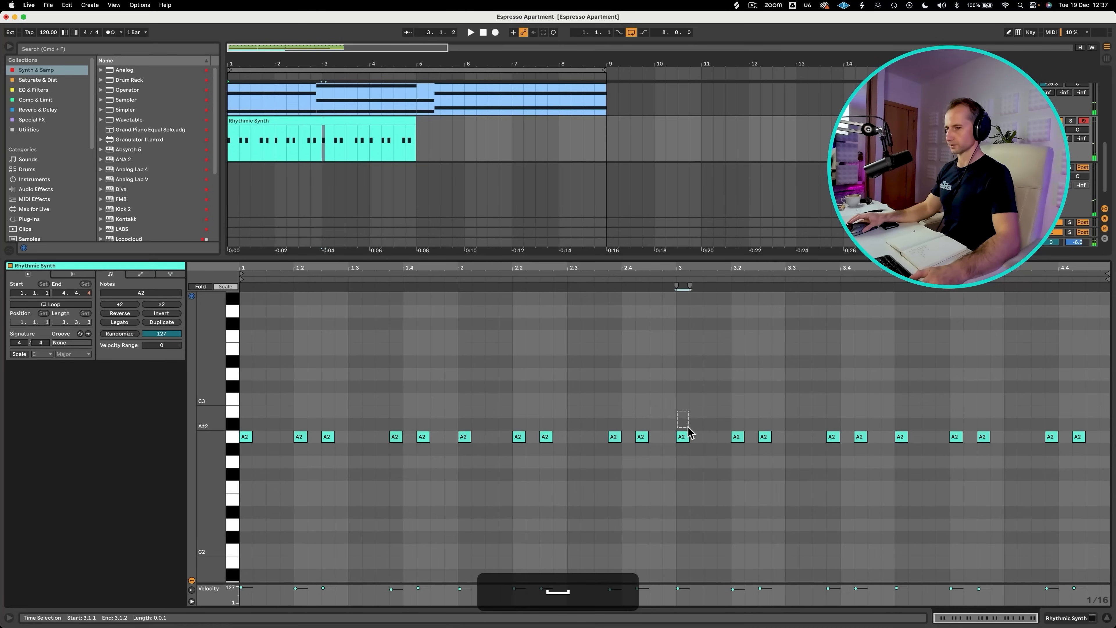
left_click(684, 423)
key("space")
key("Escape")
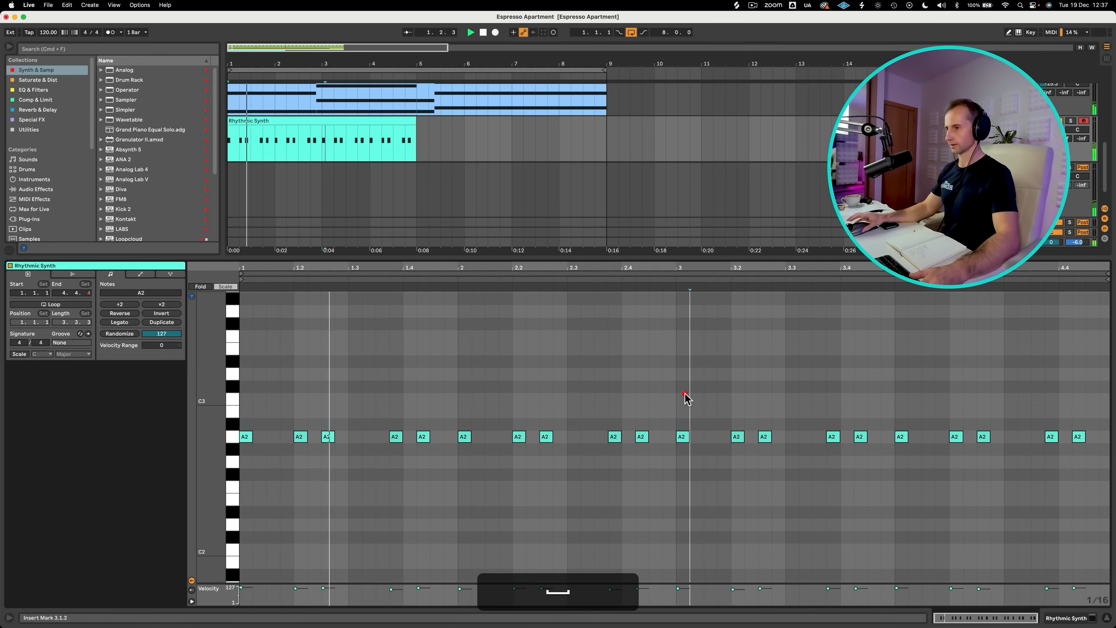
left_click(685, 391)
Reopen Serum on the Rhythmic Synth track, set OSC A's unison to 5 voices and adjust its detune.
key("shift+Tab")
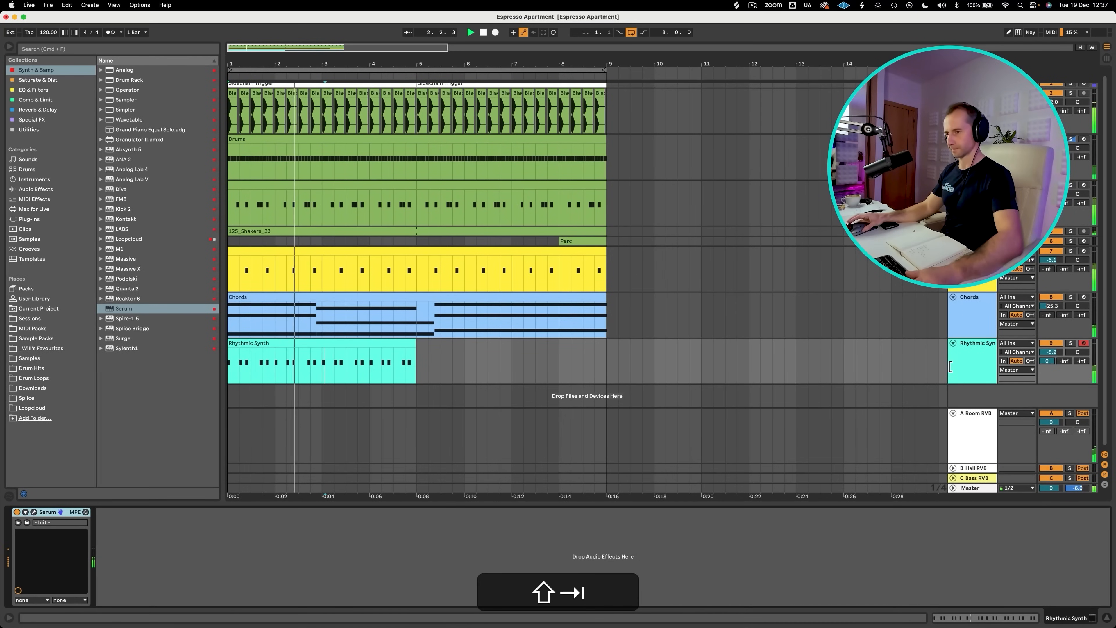
left_click(34, 513)
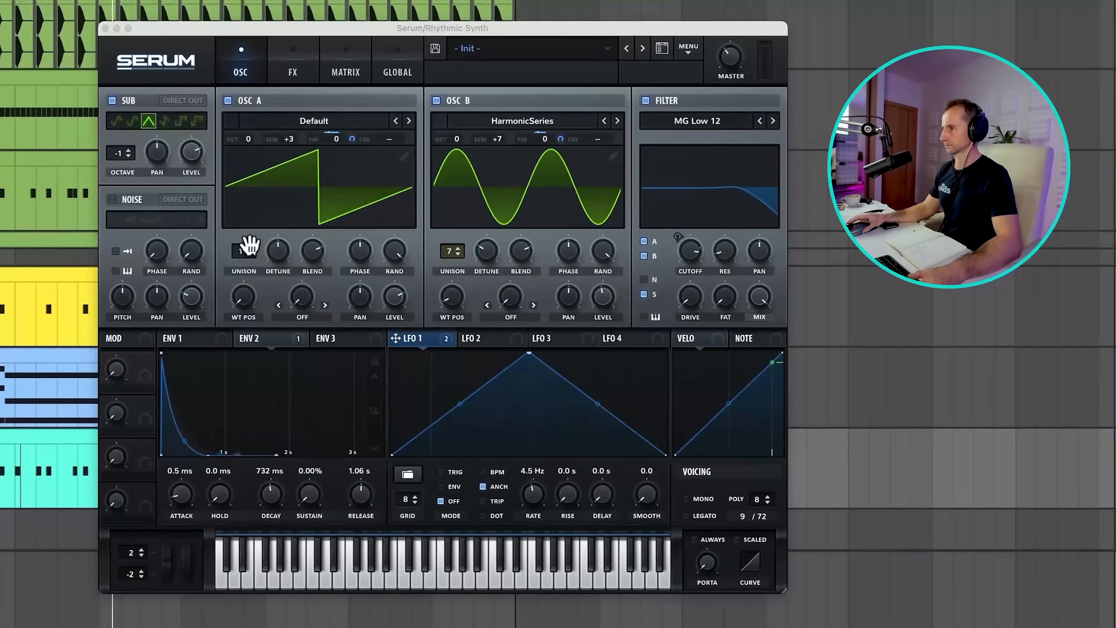
left_click_drag(249, 244, 275, 265)
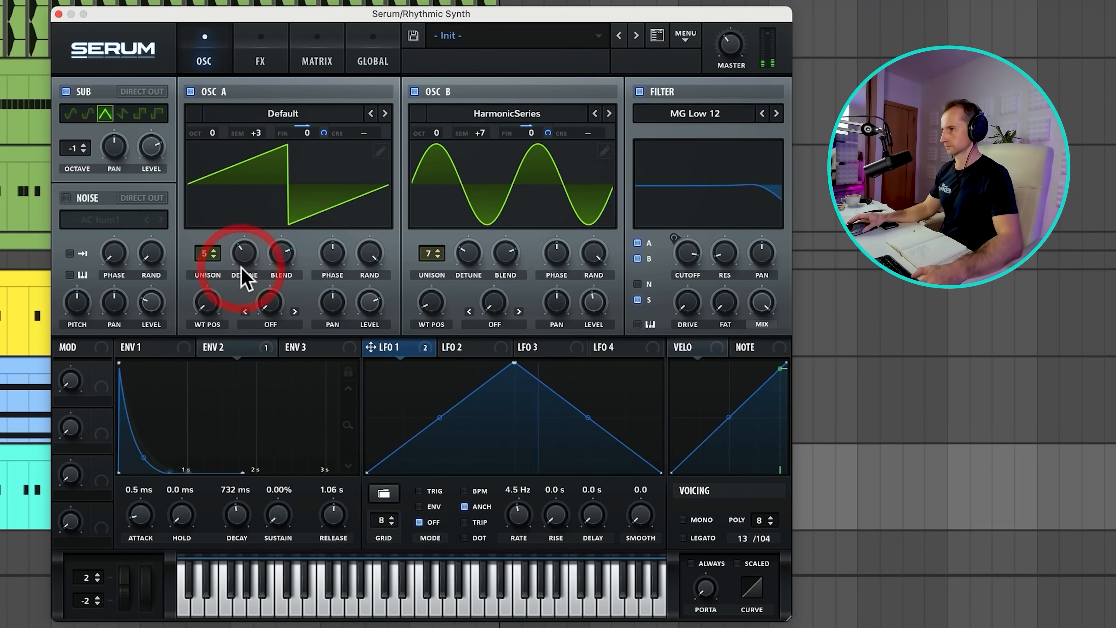
mouse_move(319, 266)
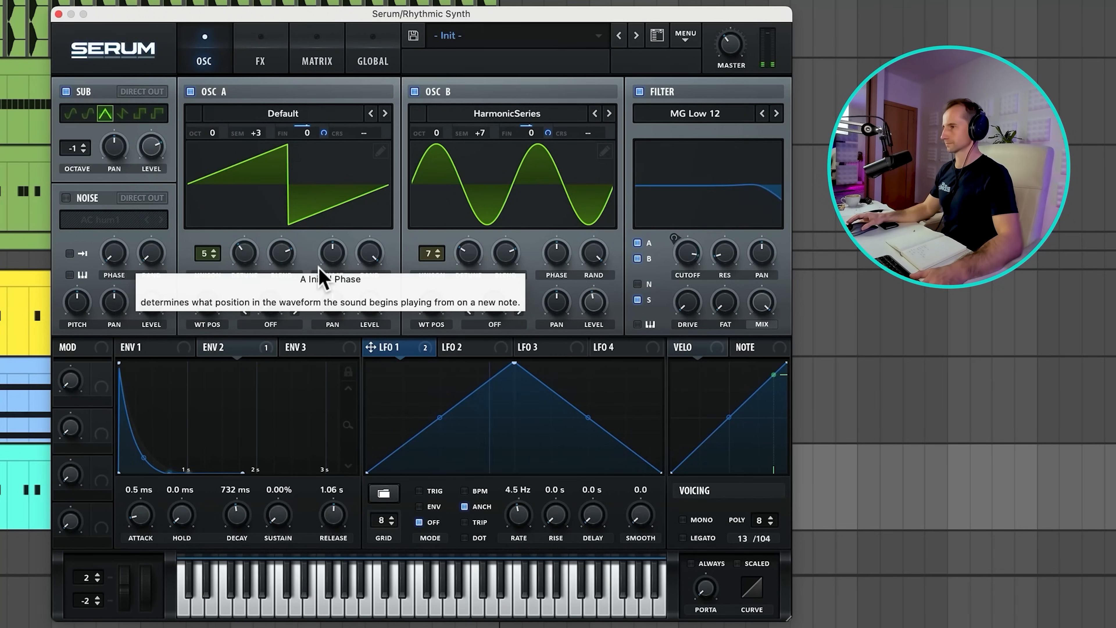
Raise OSC B's level, trying its octave lower before setting it back to 0, and close the synth window.
left_click_drag(436, 134, 437, 155)
left_click_drag(605, 332, 618, 281)
left_click_drag(433, 140, 436, 126)
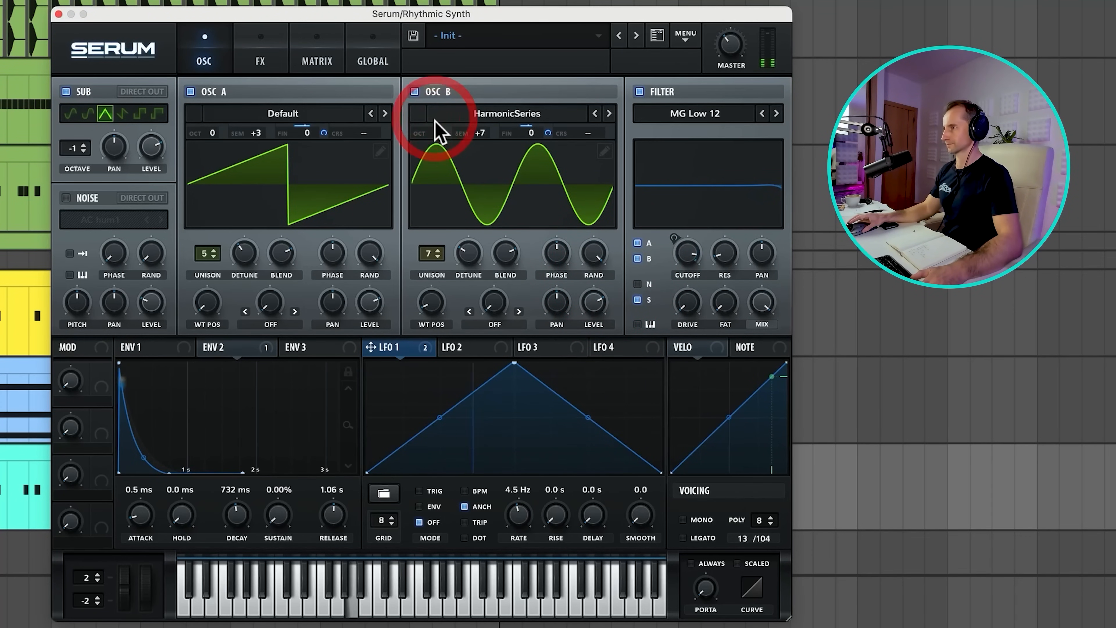
left_click(589, 308)
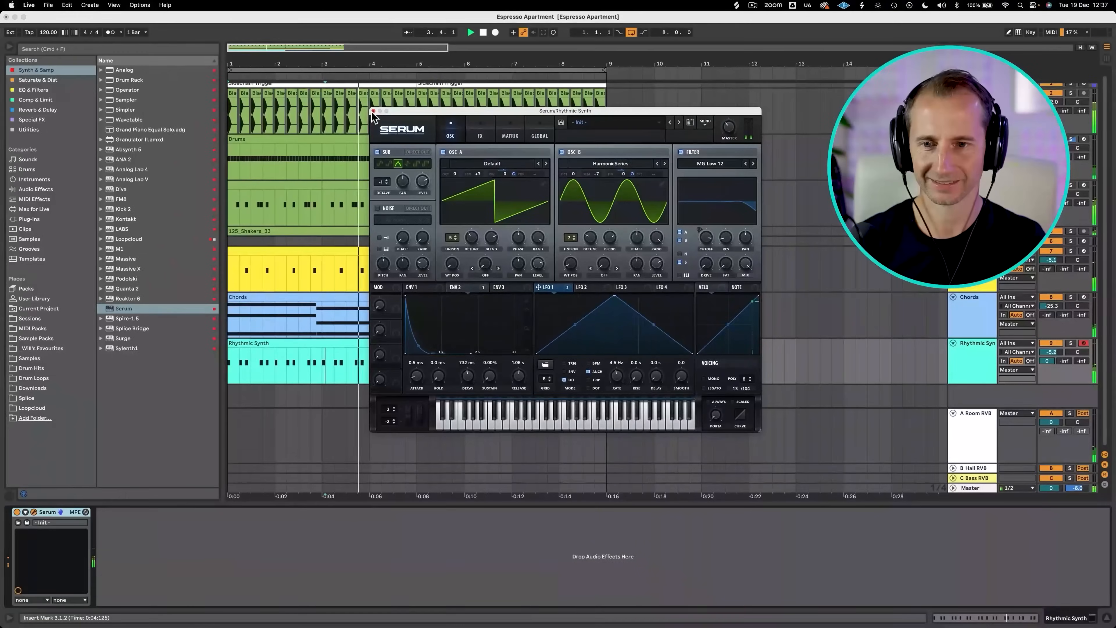
left_click(59, 14)
Save the project and duplicate the four-bar Rhythmic Synth clip to fill bars 5 to 8.
key("super+s")
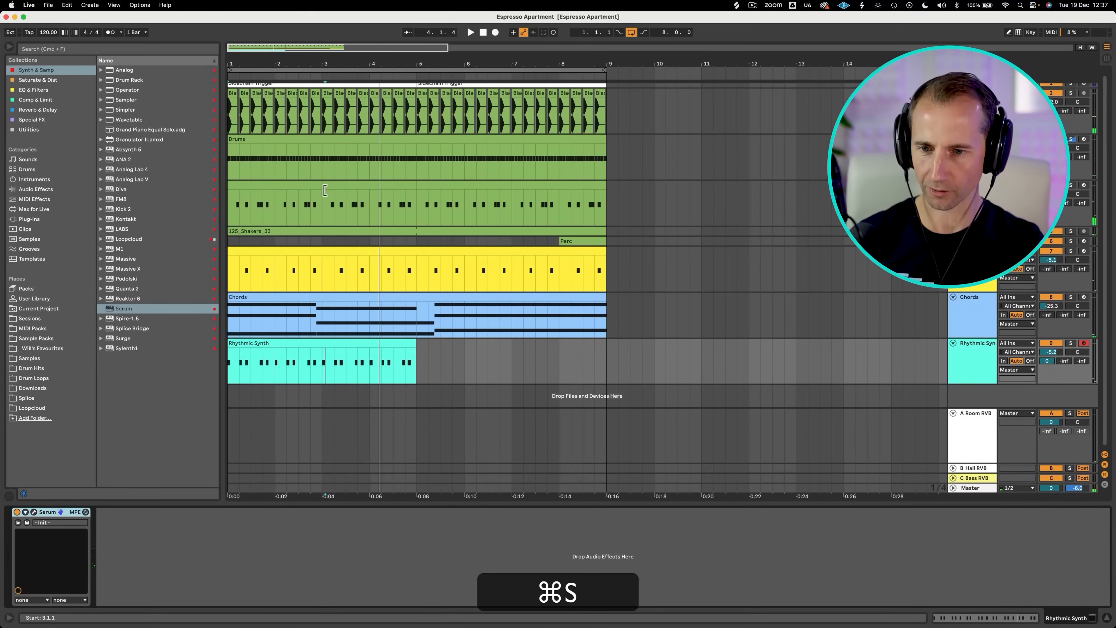
left_click(296, 343)
key("super+d")
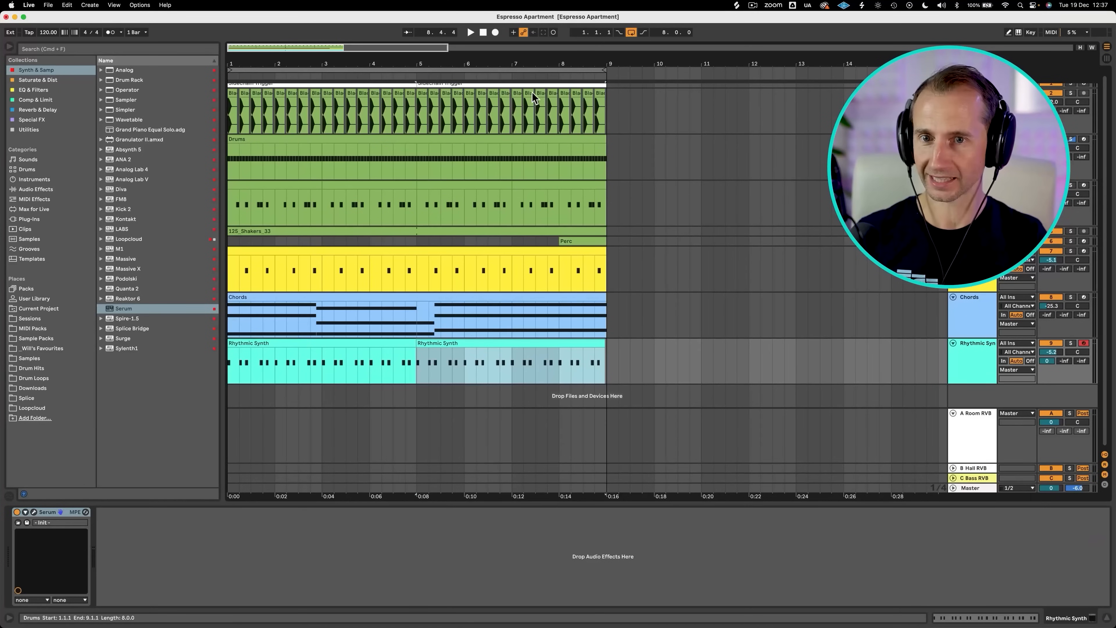
Extend the arrangement loop to 39 bars from bar 1 and save the project.
left_click_drag(544, 63, 710, 69)
left_click(328, 69)
left_click(326, 374)
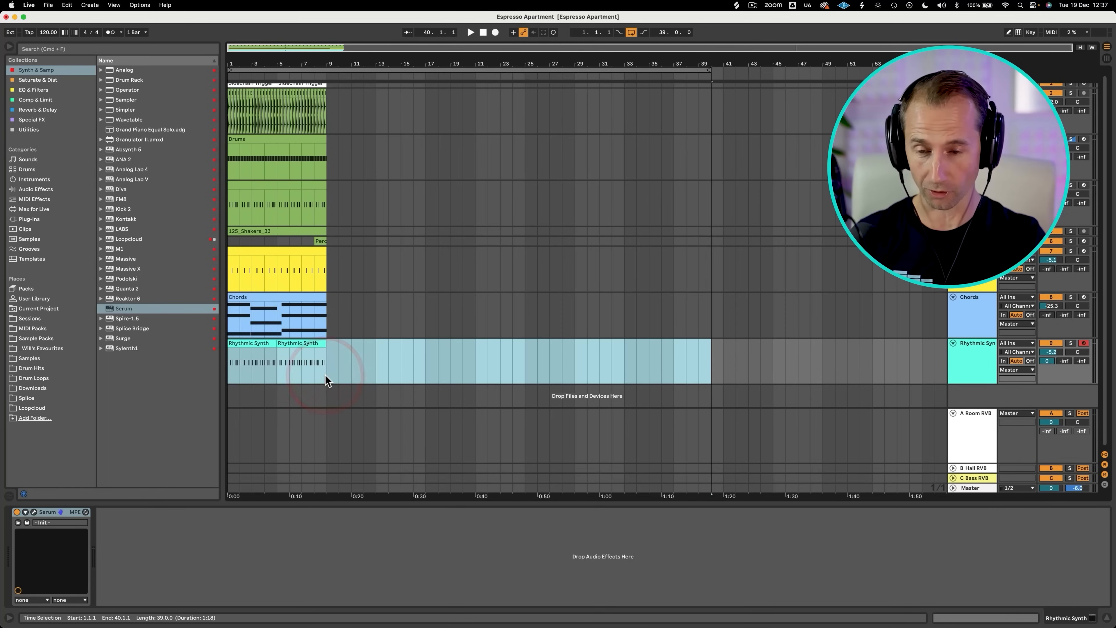
key("super+s")
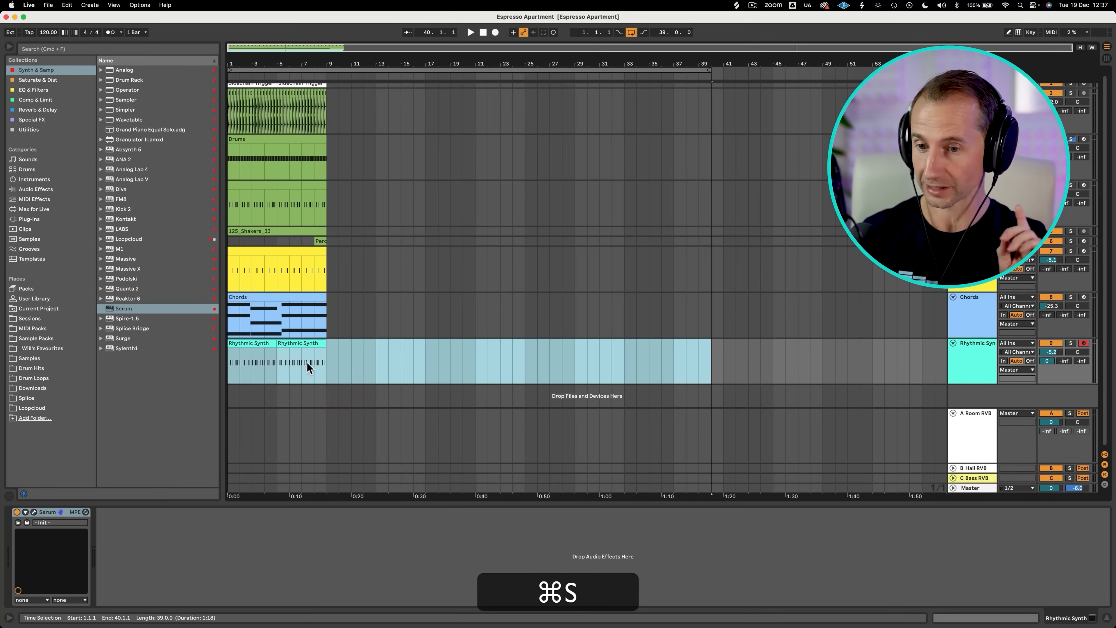
Consolidate the two Rhythmic Synth clips into one eight-bar clip.
left_click(238, 344)
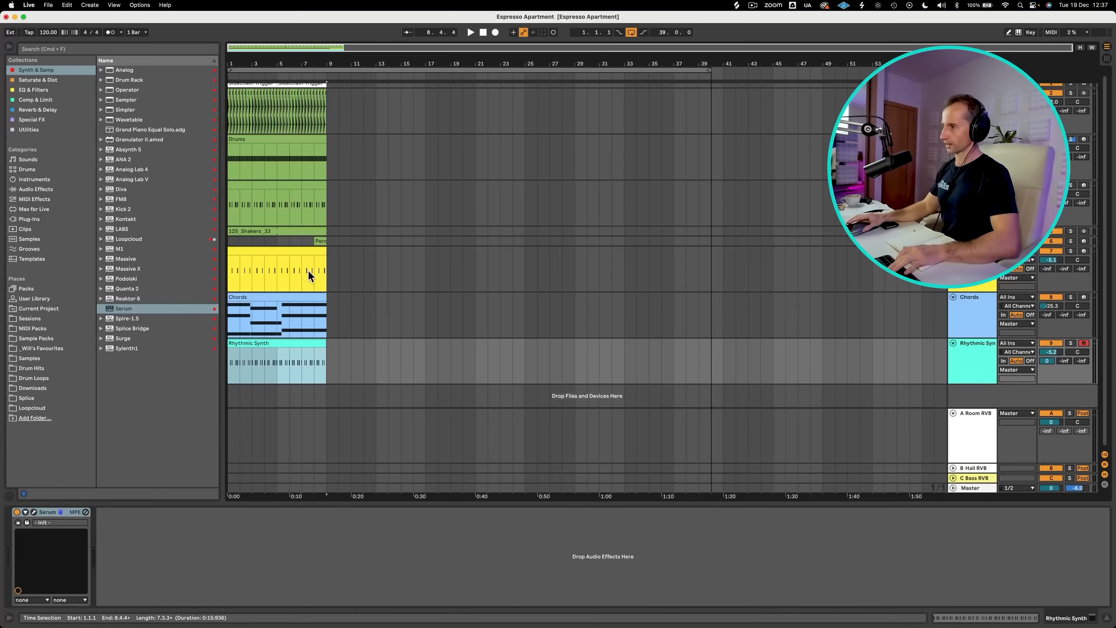
Duplicate the eight-bar Chords clip four times so the Chords track is filled up to bar 41.
left_click(297, 299)
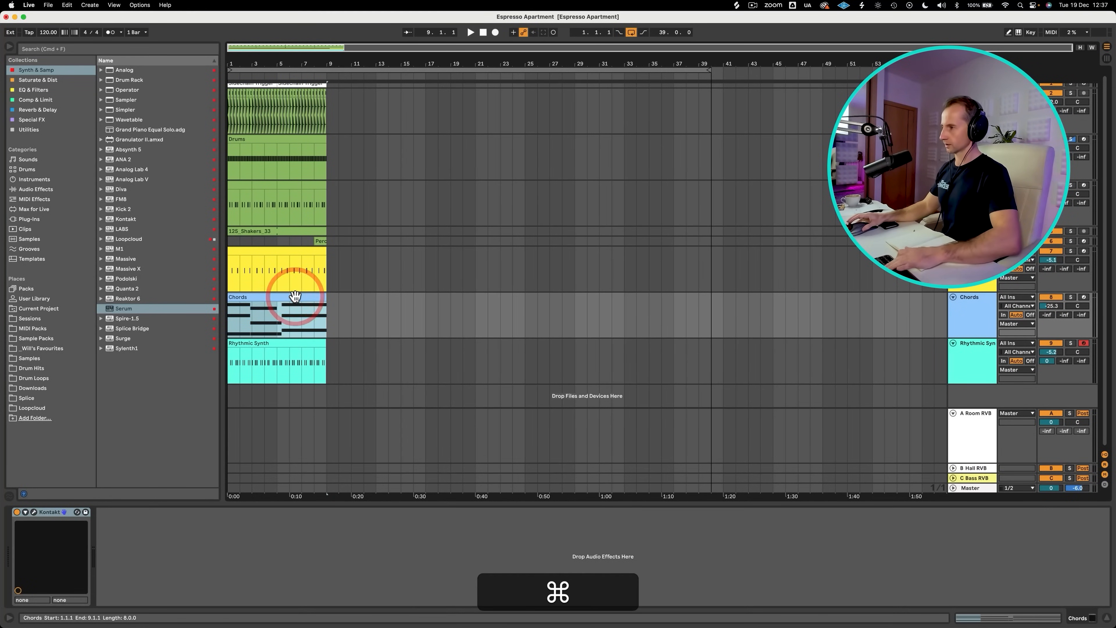
key("super+d")
key("super+d")
key("super+d")
key("super+d")
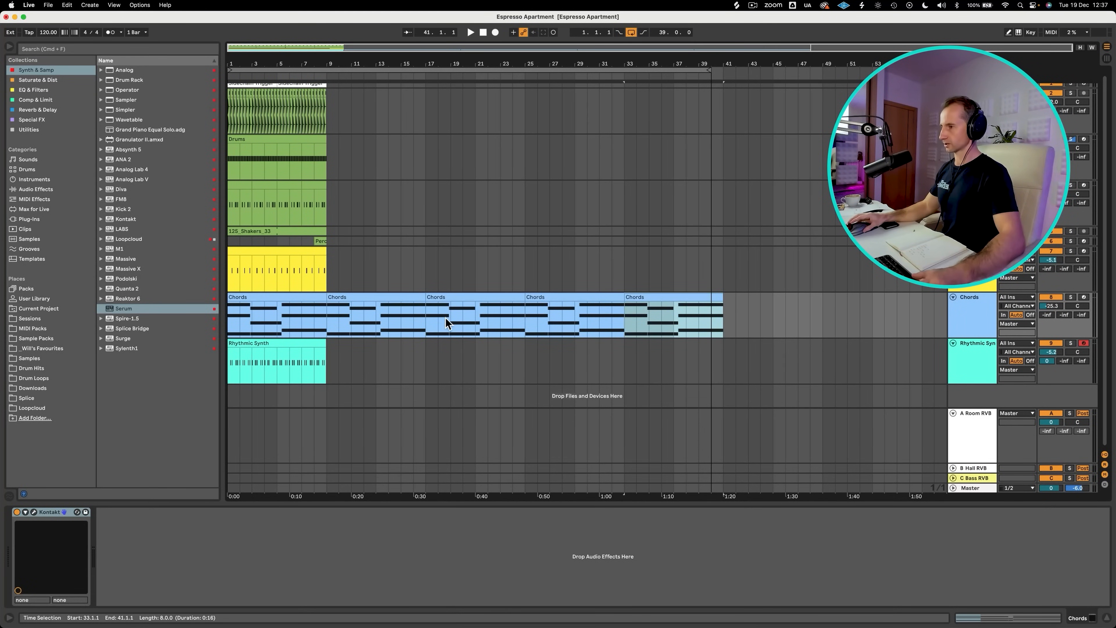
Loop the arrangement over the last two Chords clips, from bar 25 to bar 41.
left_click_drag(526, 328, 720, 309)
key("super+l")
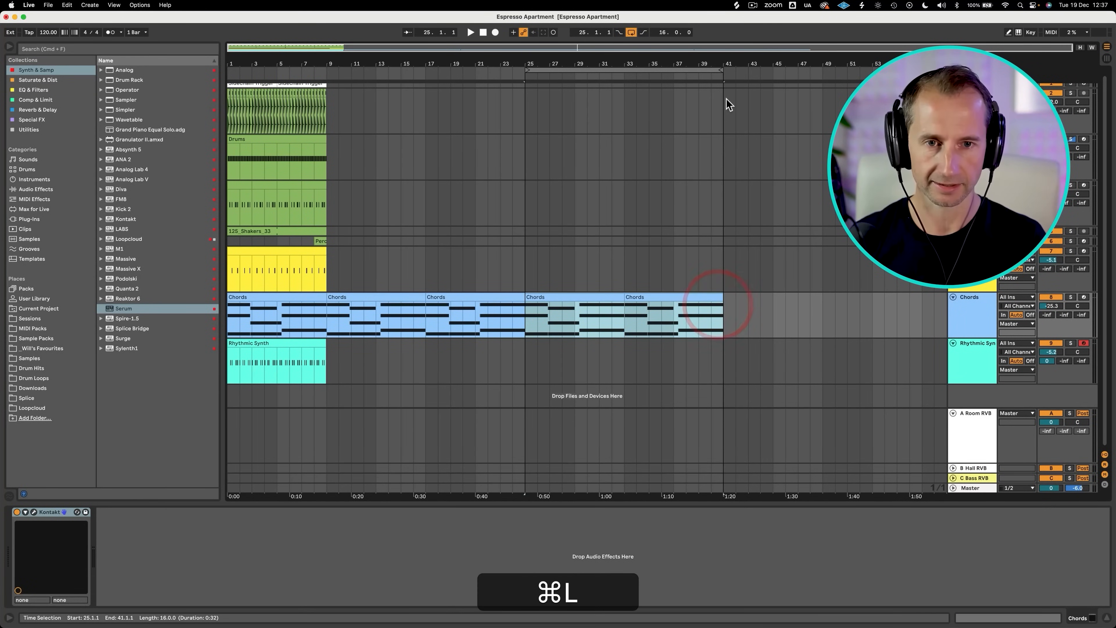
left_click(721, 69)
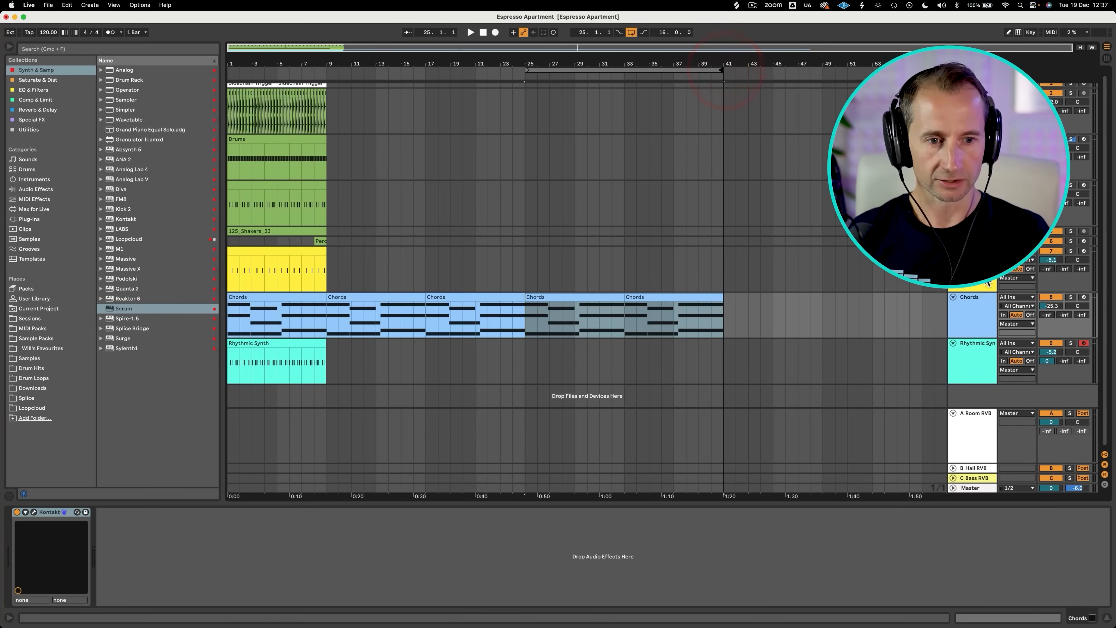
Insert a MIDI track below Chords, name it Piano and give it the same light blue colour as the Chords track.
left_click(976, 324)
key("shift+super+t")
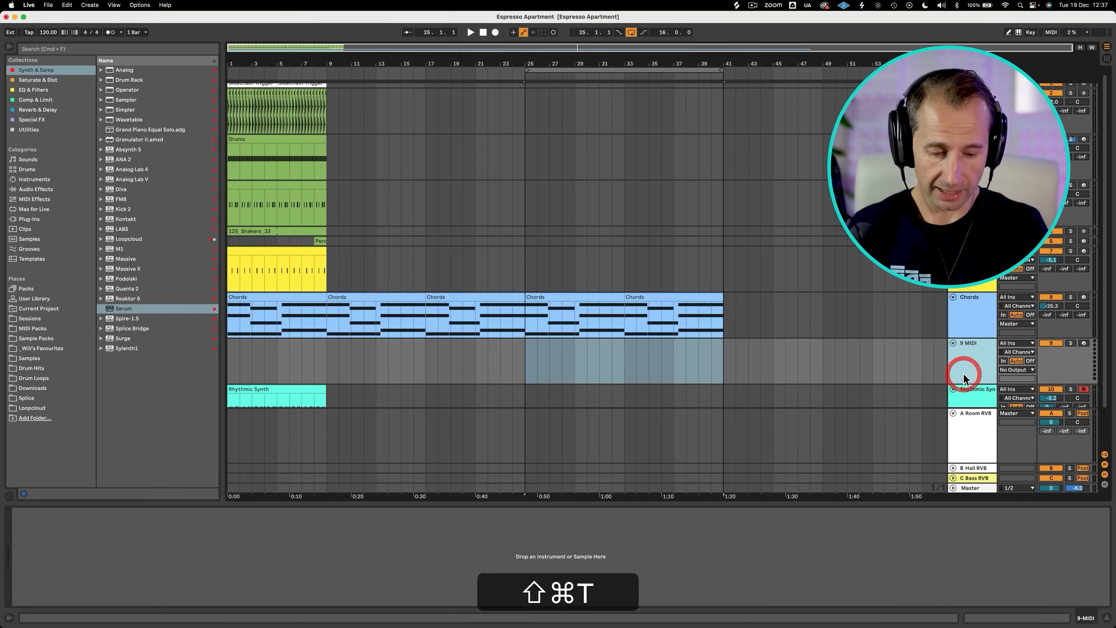
key("super+r")
type("Piano")
key("Return")
right_click(964, 374)
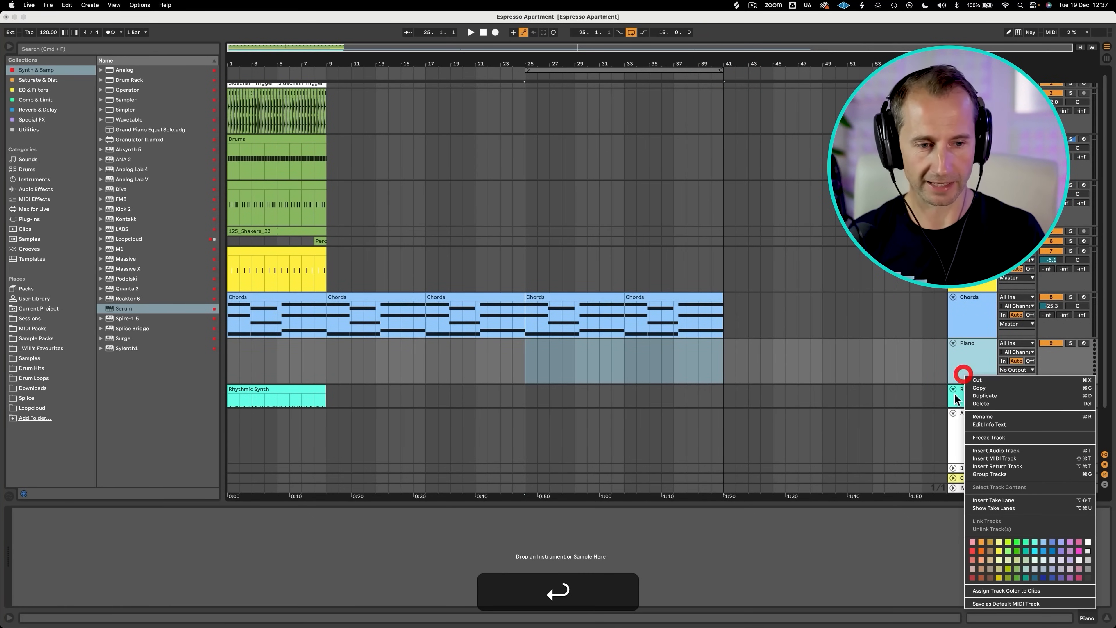
left_click(1045, 544)
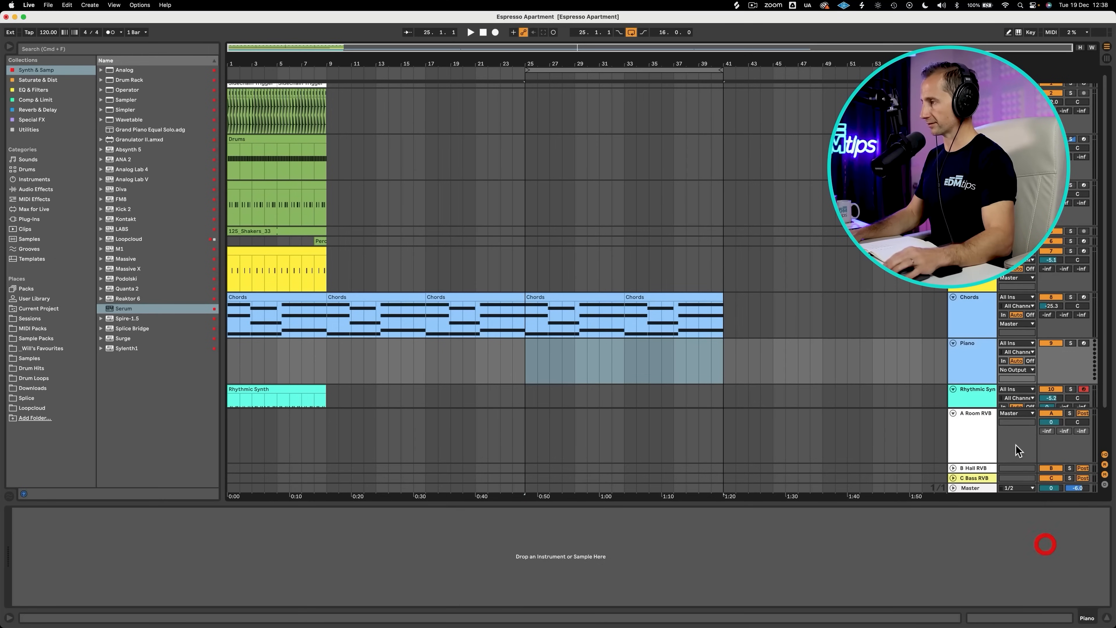
Load Kontakt from the Synth & Samp collection onto the Piano track and open The Giant piano instrument in it.
left_click(985, 367)
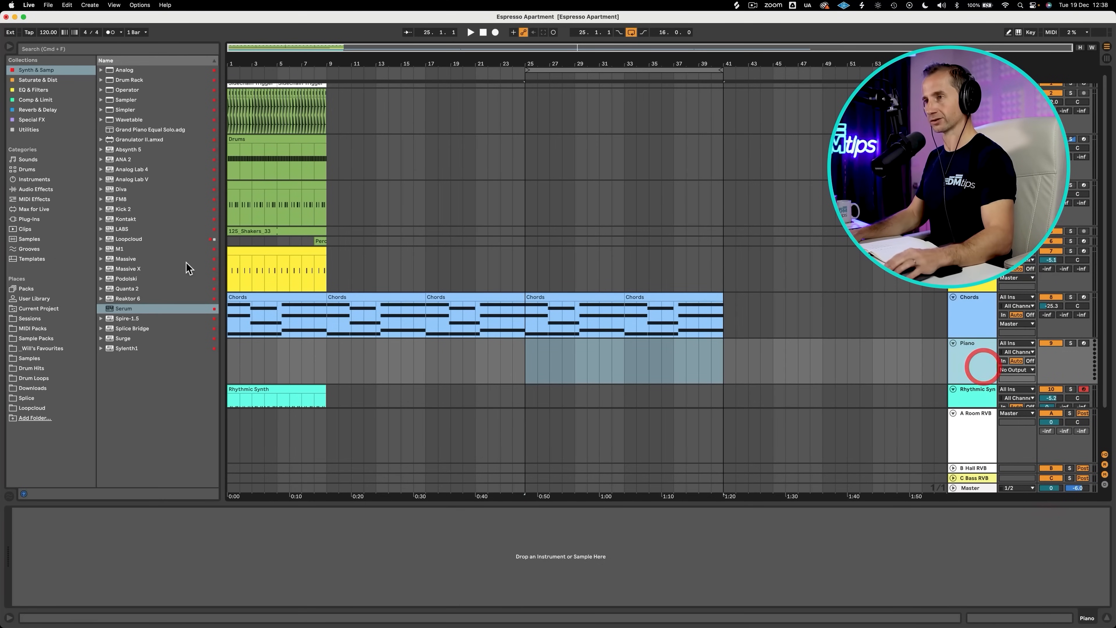
left_click(27, 74)
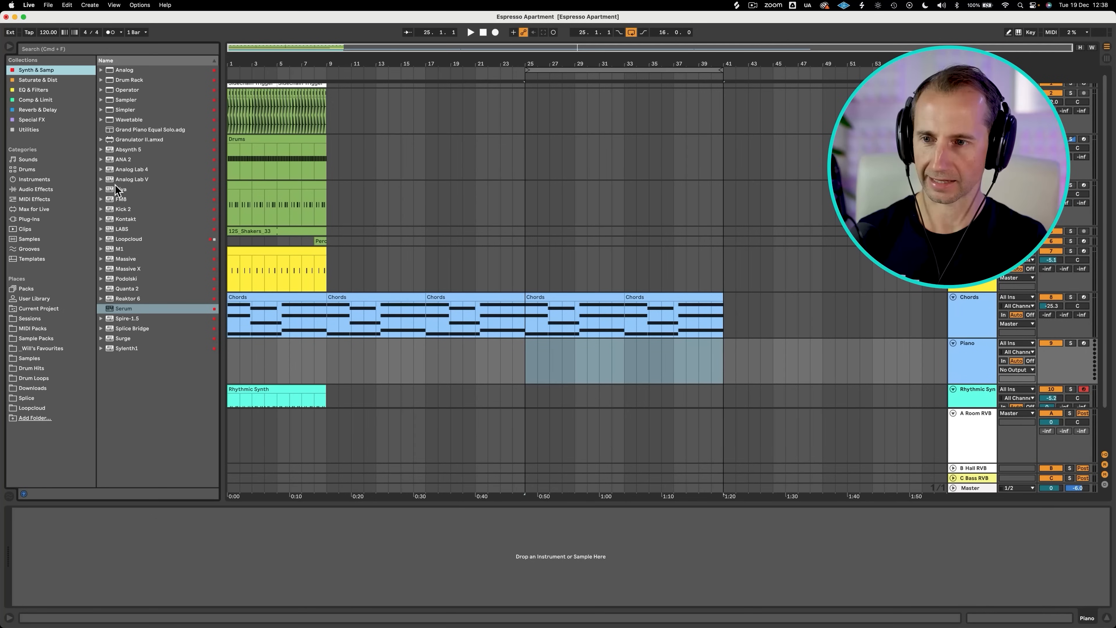
left_click(119, 219)
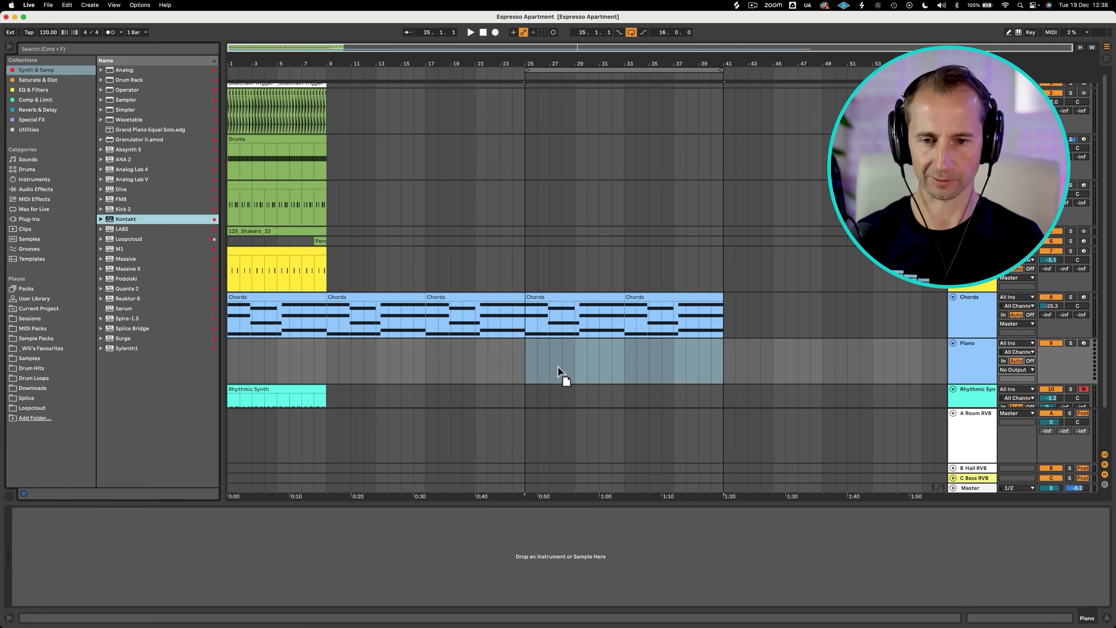
left_click_drag(558, 372, 559, 370)
left_click(506, 228)
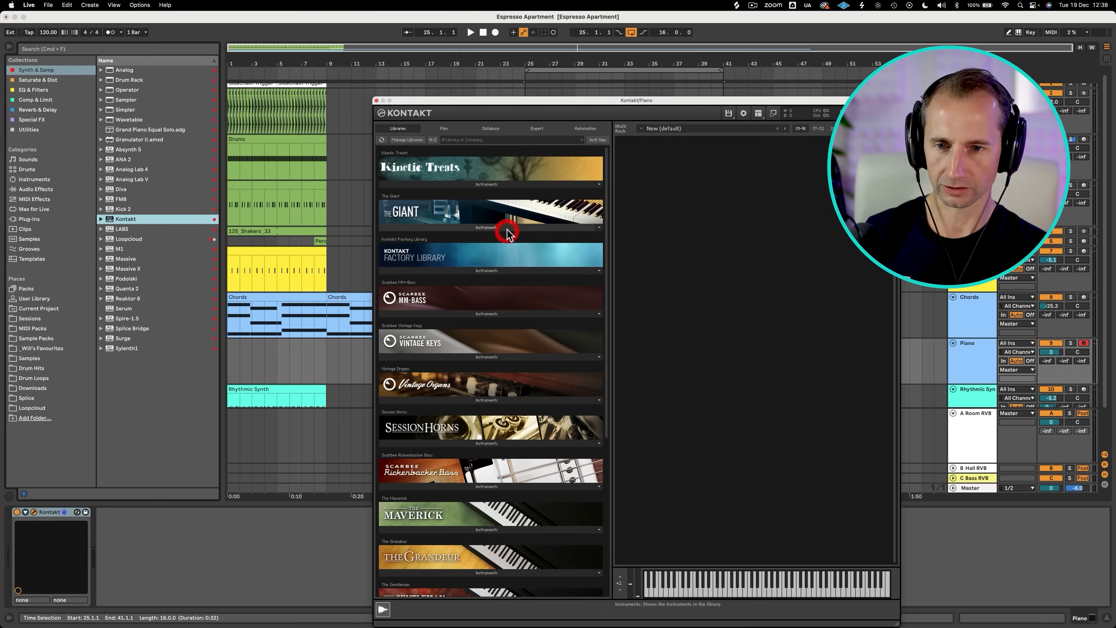
double_click(403, 246)
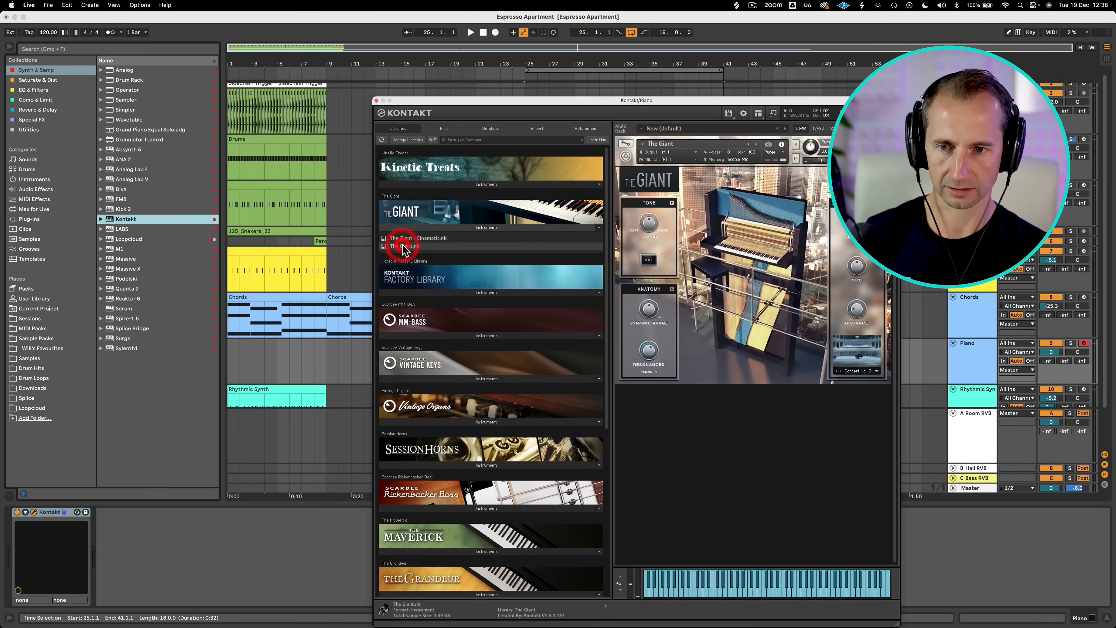
Switch off The Giant's built-in Space convolution reverb and close the Kontakt window.
left_click_drag(500, 101, 269, 42)
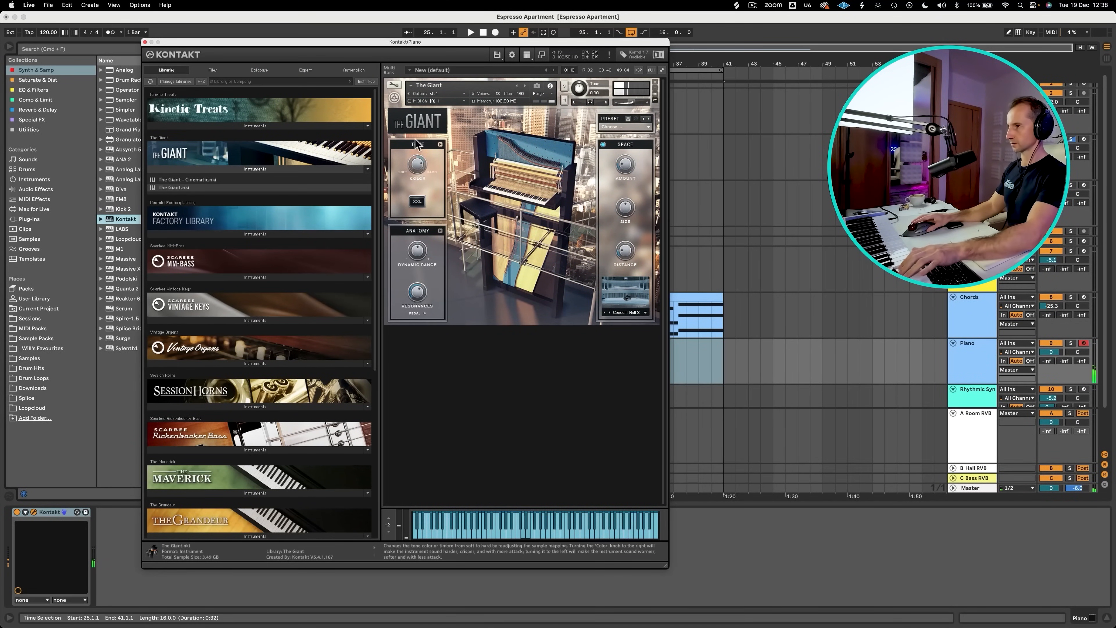
left_click(417, 165)
left_click(603, 144)
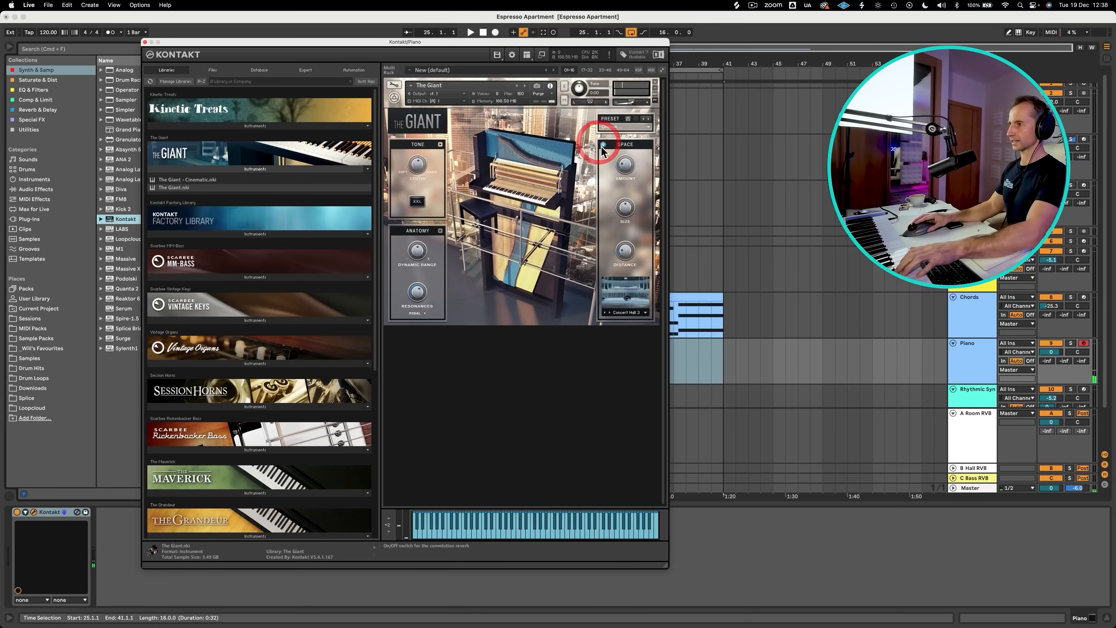
left_click(145, 42)
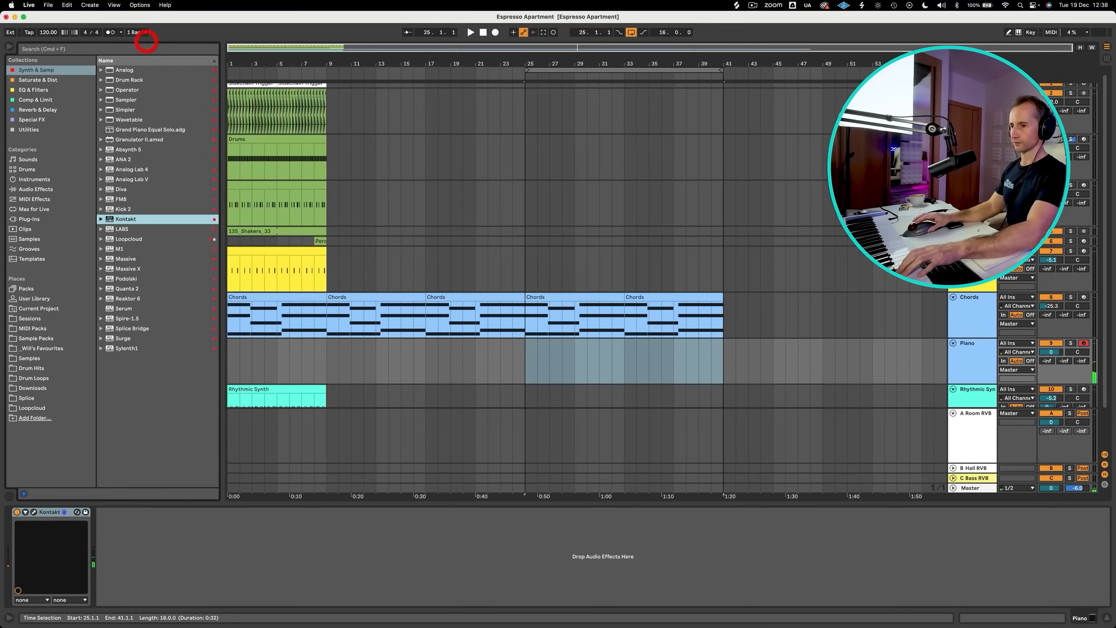
Send the Piano track to the B Hall RVB return at -16.0 dB and lengthen the hall reverb's decay to about 7 s.
left_click(953, 468)
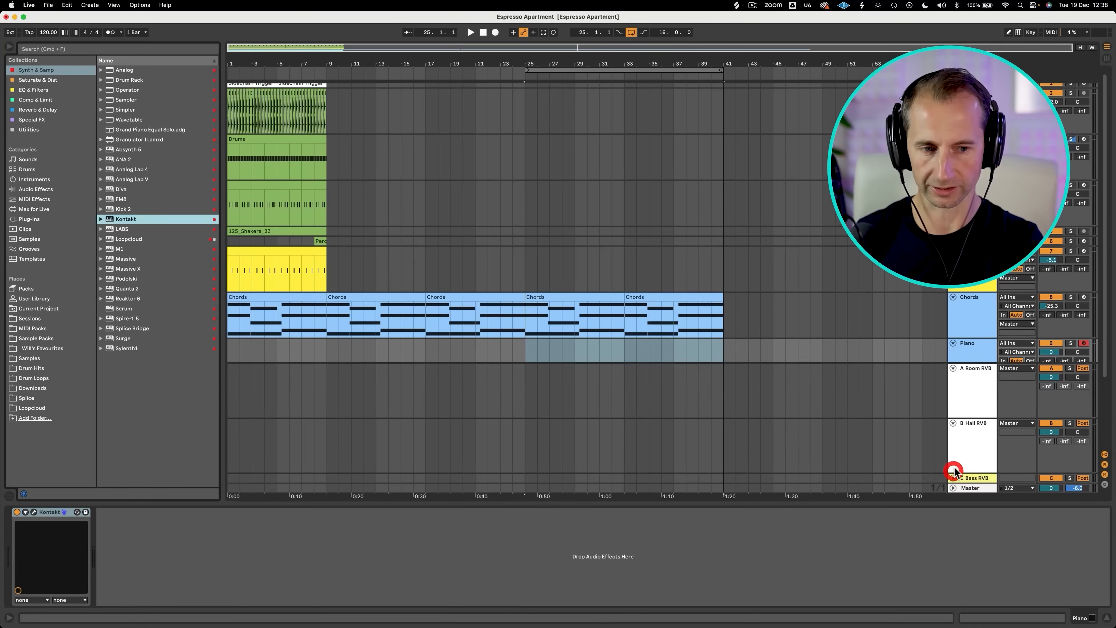
left_click(971, 451)
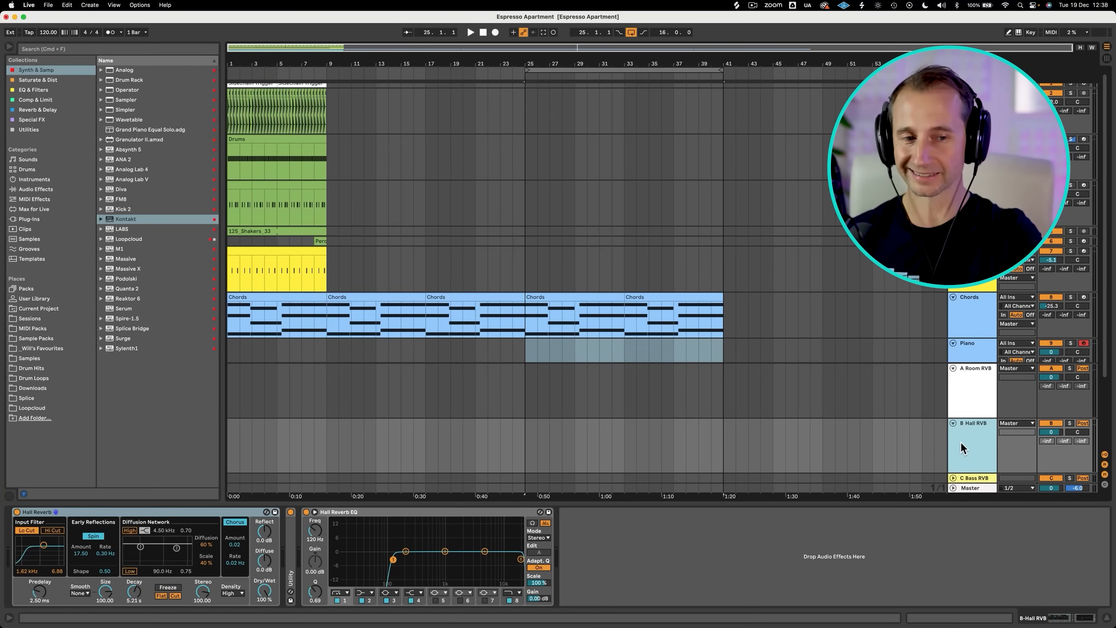
left_click(959, 441)
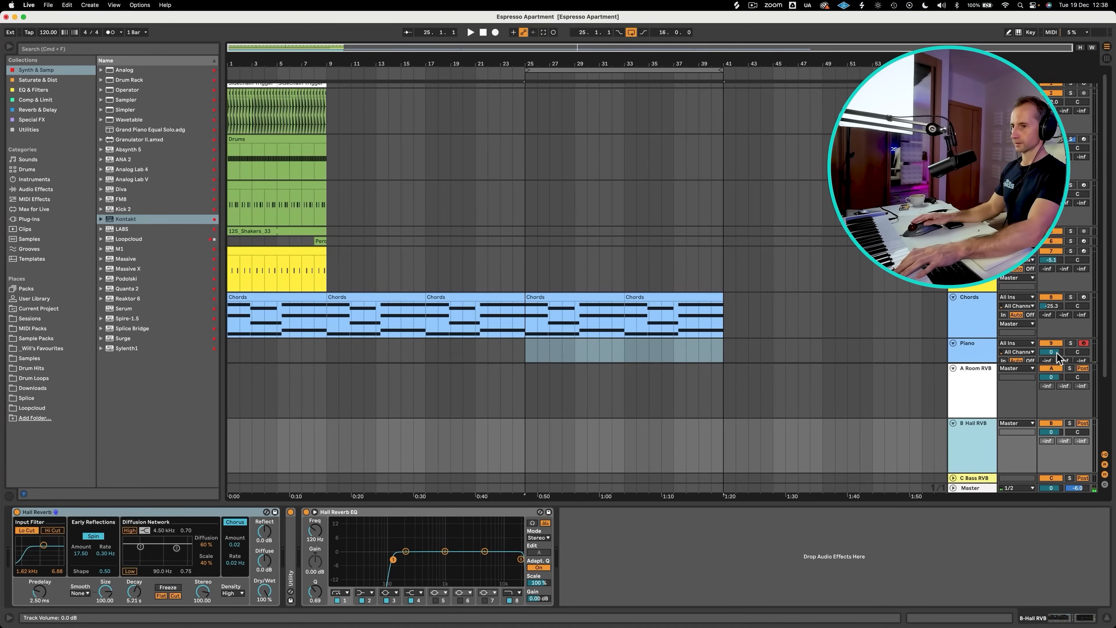
scroll(1057, 357, "down", 2)
left_click(1065, 333)
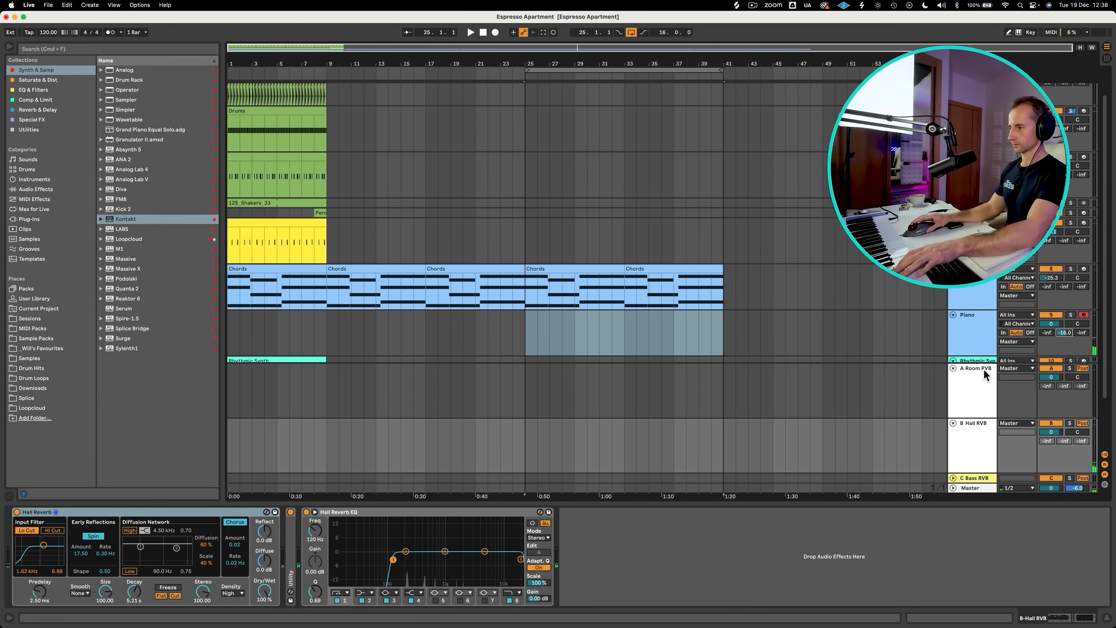
left_click_drag(126, 597, 126, 589)
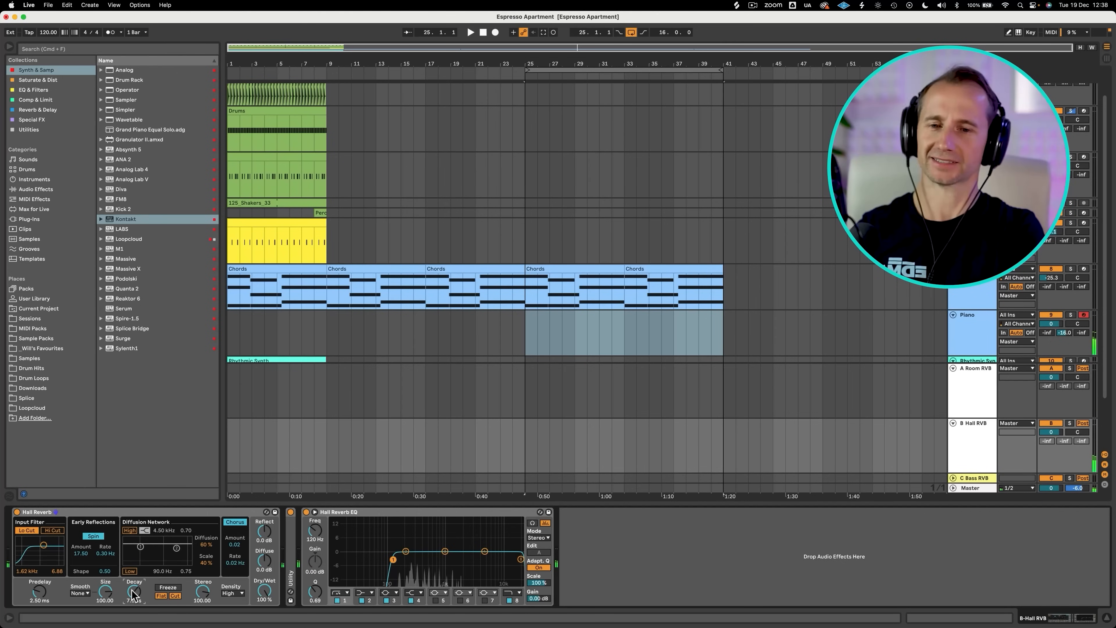
Mute the Chords track and insert an empty MIDI clip on the Piano track from bar 25 to bar 41.
left_click(522, 339)
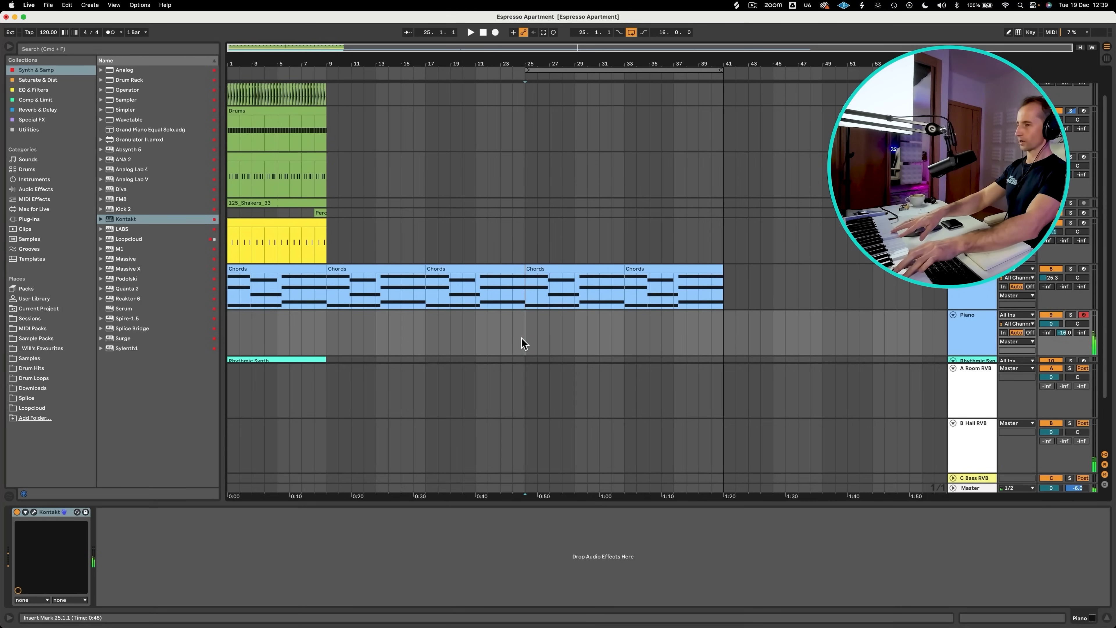
left_click(1052, 269)
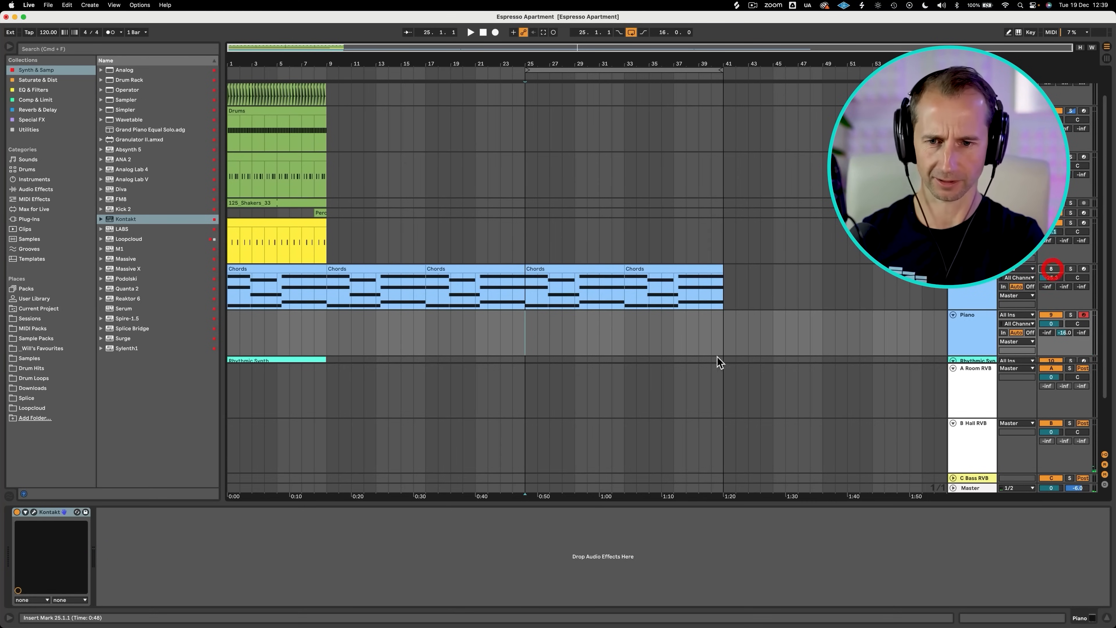
left_click(519, 337)
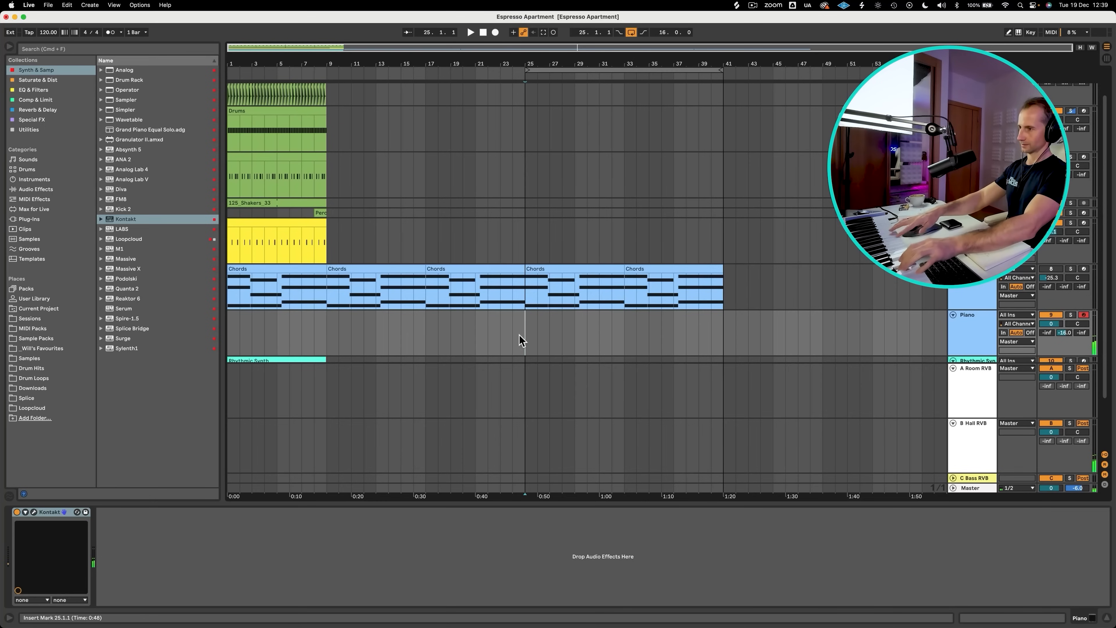
left_click_drag(520, 340, 721, 347)
key("shift+super+m")
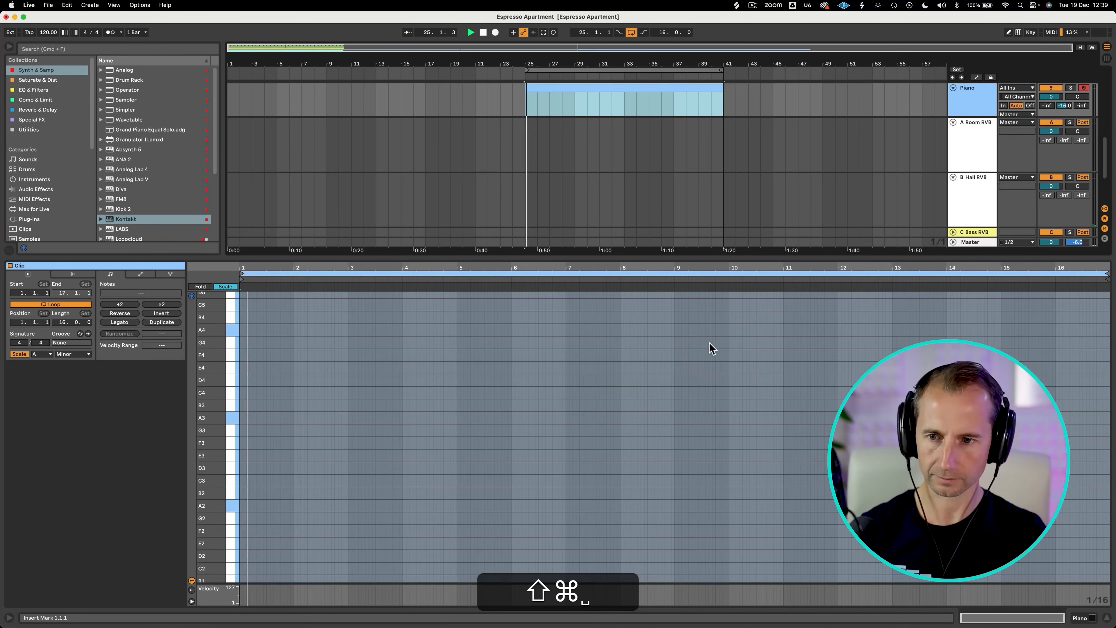
Solo the Piano track with the metronome on, and set the new clip's note grid to 1/8.
left_click(1070, 87)
key("k")
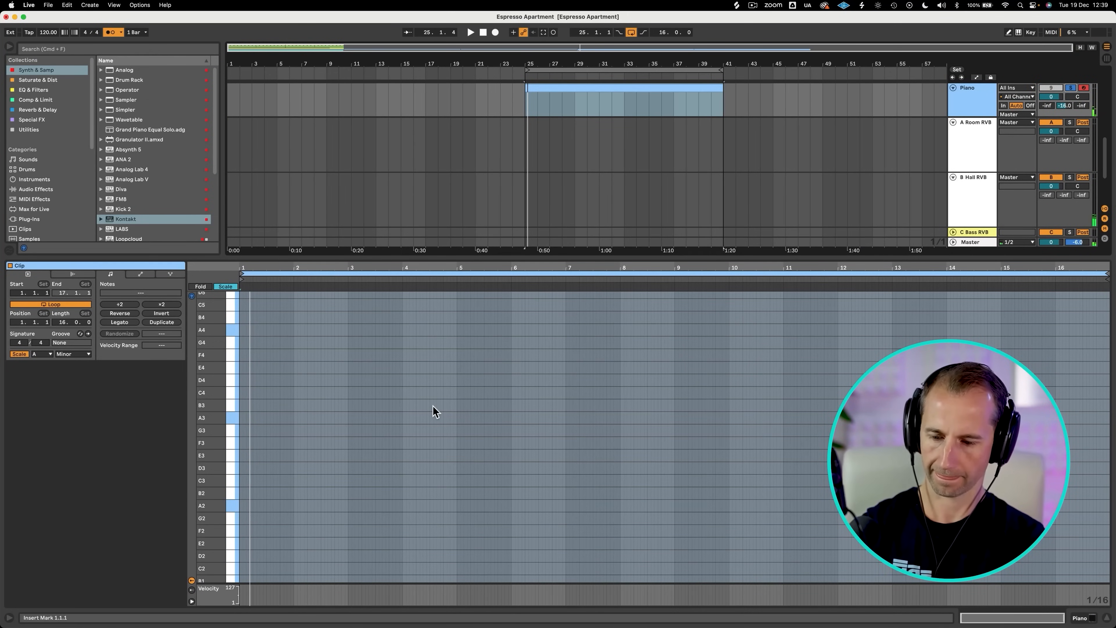
scroll(374, 409, "down", 5)
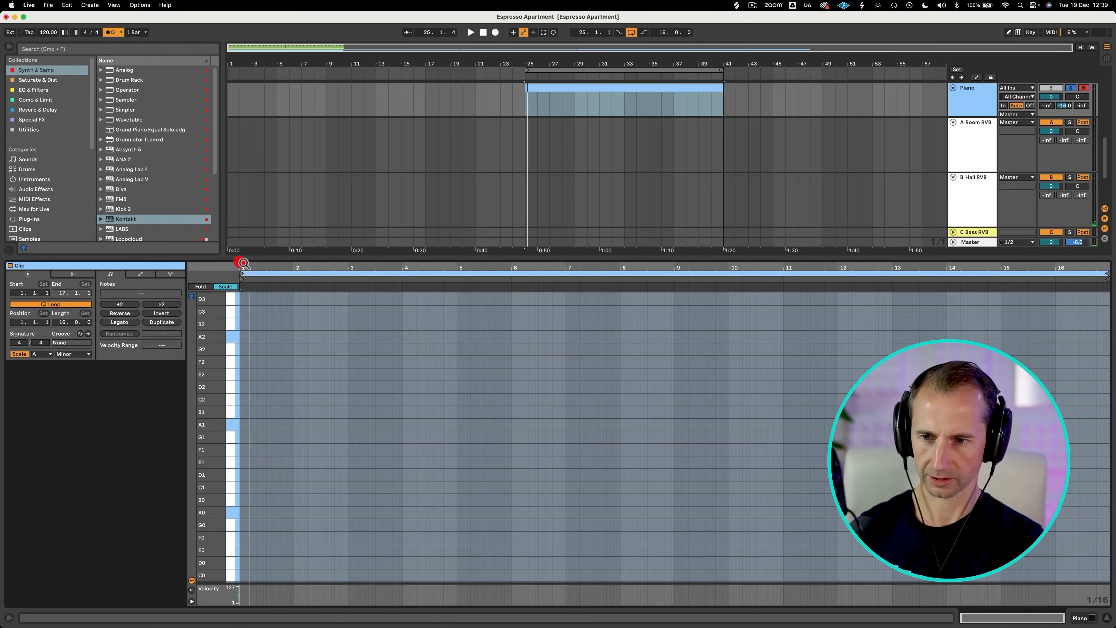
left_click_drag(243, 263, 241, 264)
key("super+2")
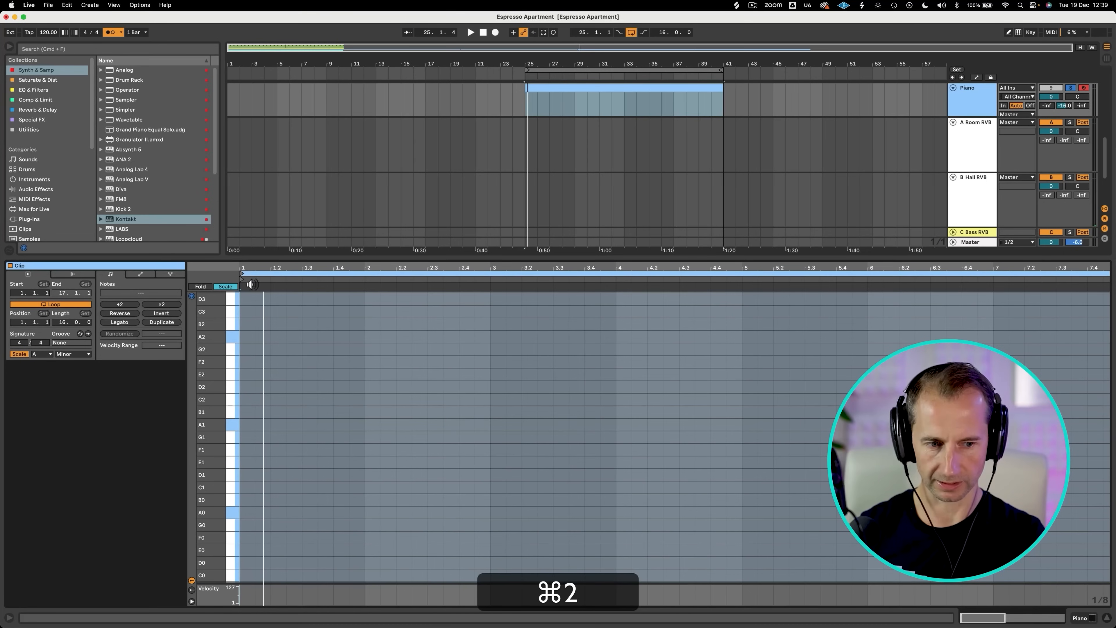
Draw an A1 note at the start of the Piano clip, extend it to one bar and audition it.
double_click(248, 424)
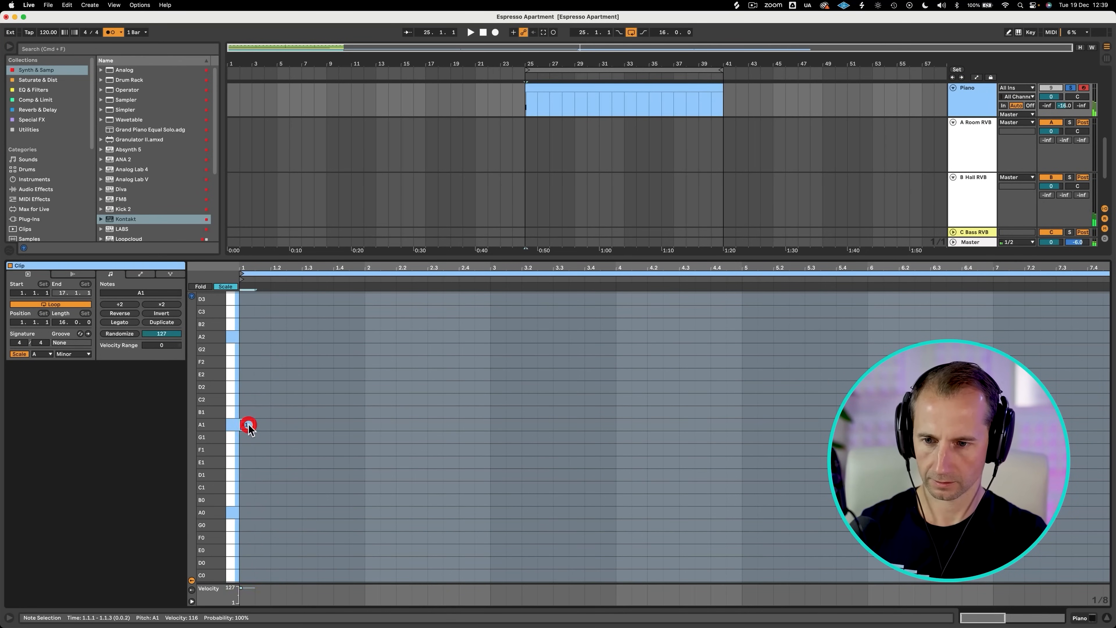
left_click_drag(253, 424, 342, 442)
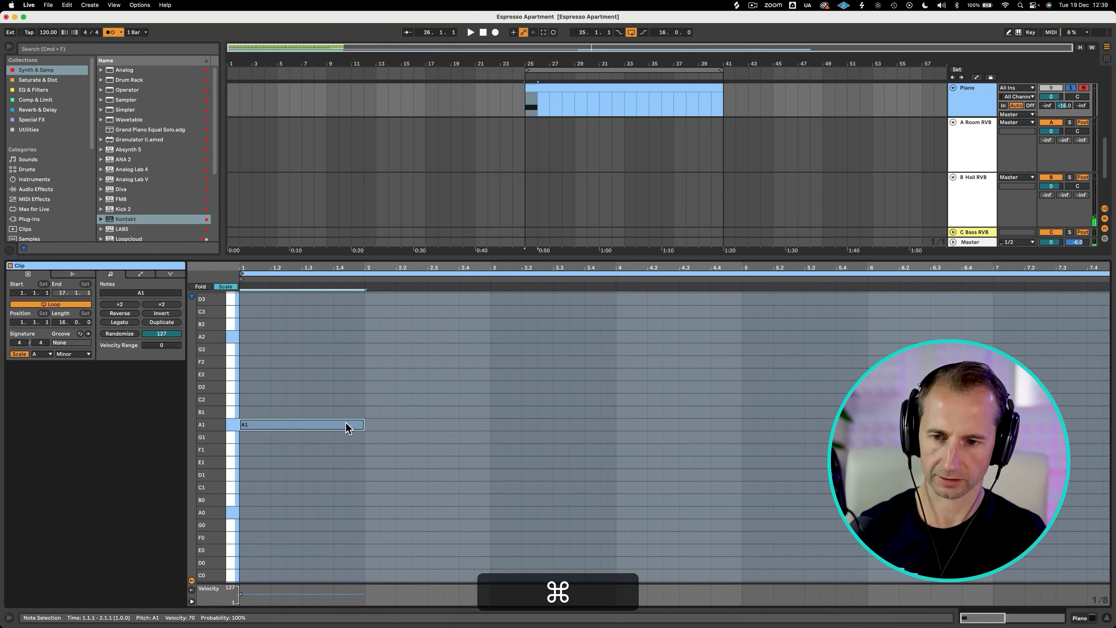
key("space")
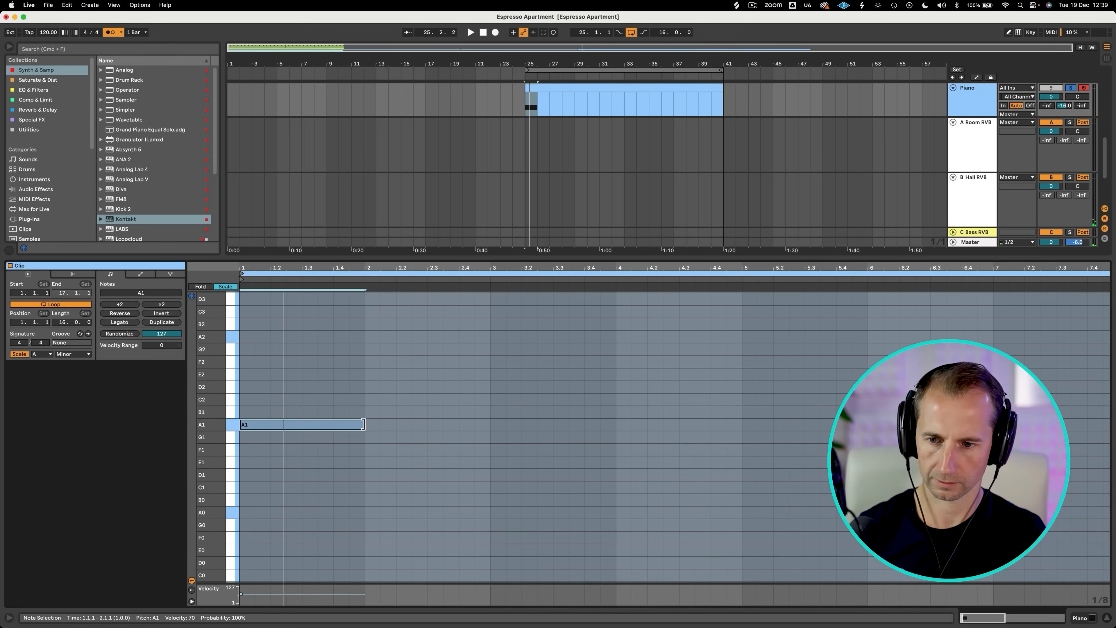
key("space")
key("space")
Complete the four-bar piano bass line with A1 until 1.4.3, G1 until bar 3, E1 until 3.4.3 and F1 until bar 5.
left_click_drag(363, 424, 740, 453)
double_click(354, 441)
key("space")
key("space")
double_click(497, 449)
key("Down")
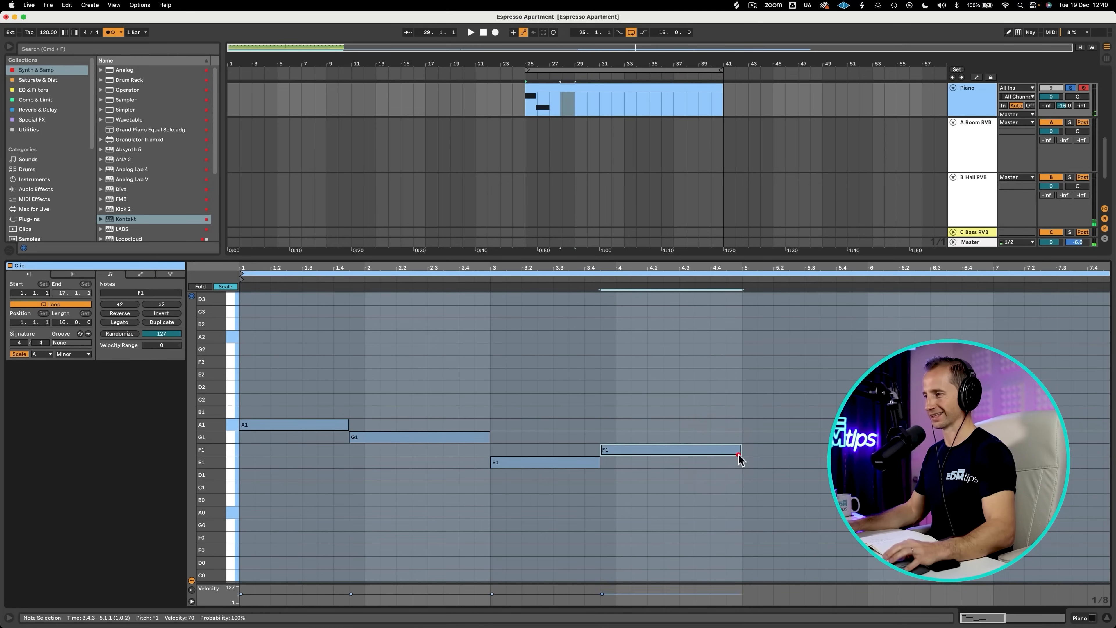
Copy the first A1 note up to A2, C3 and E3 to build an A minor chord, and play it back.
left_click(263, 425)
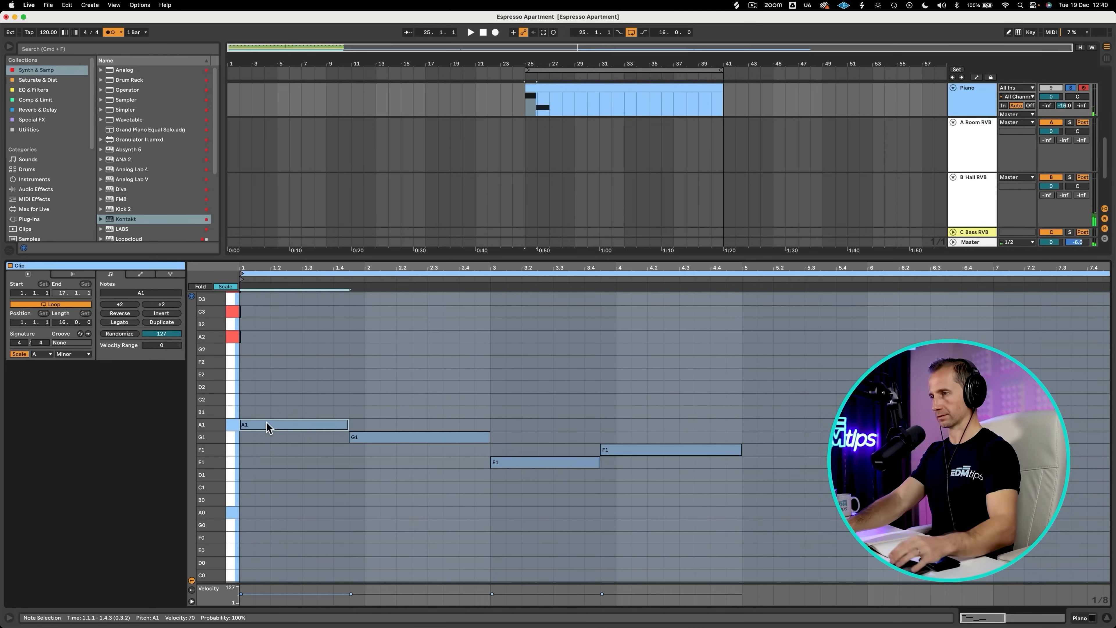
scroll(268, 400, "up", 3)
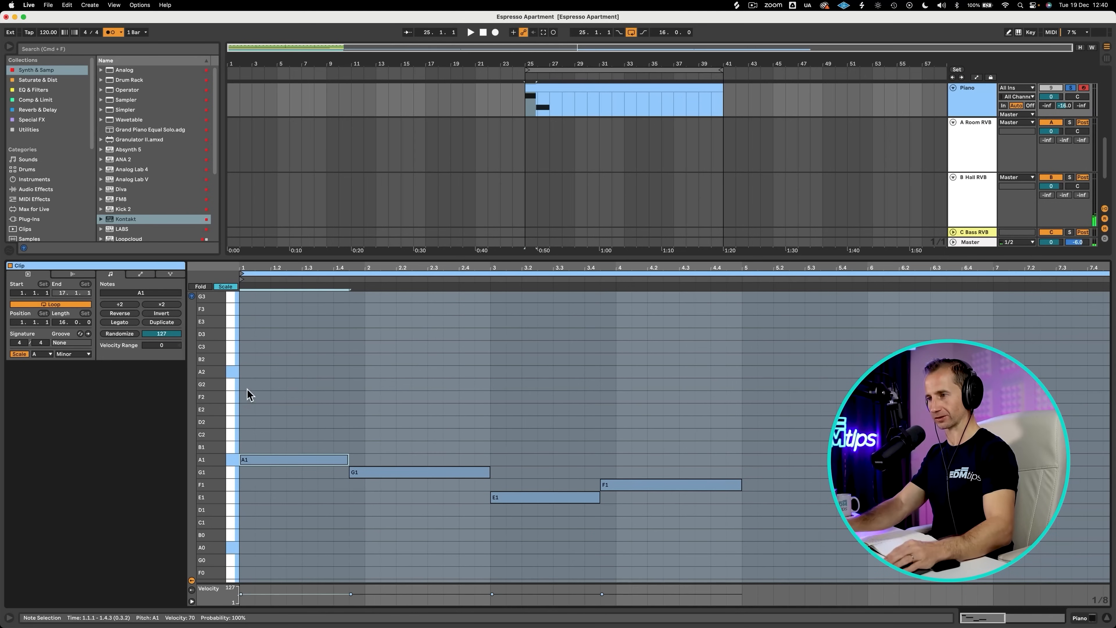
left_click_drag(271, 462, 268, 321)
key("space")
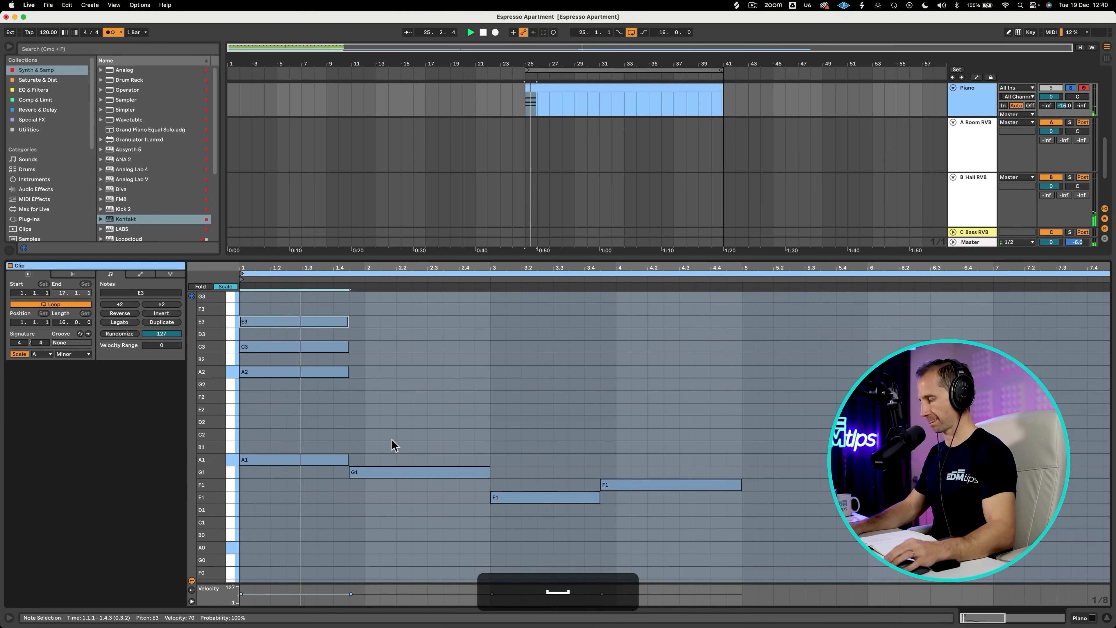
key("space")
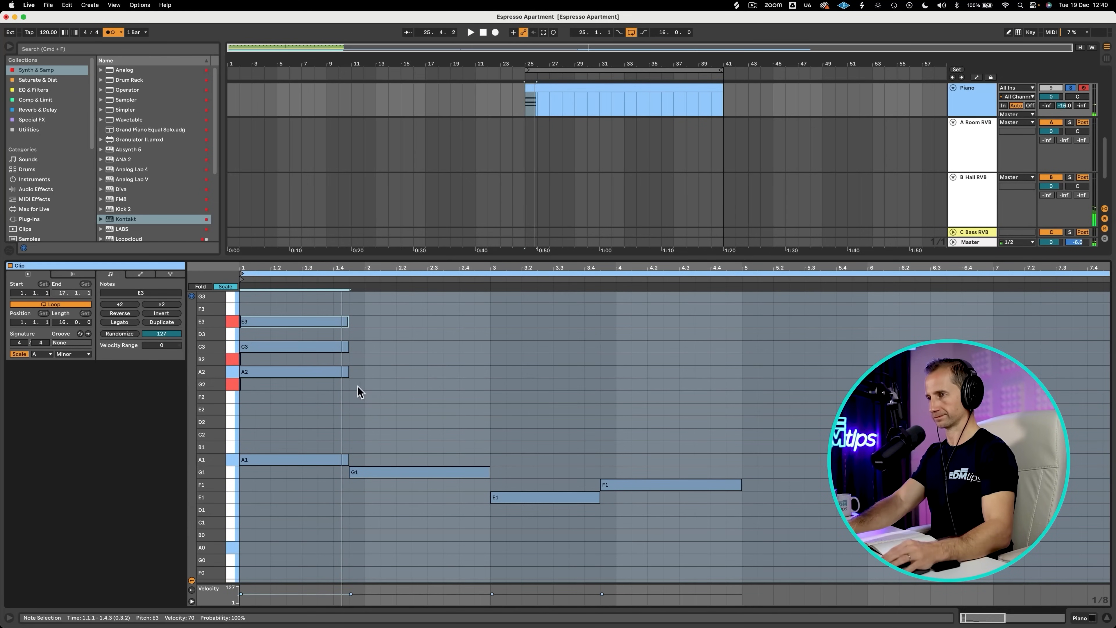
Copy the upper chord notes above G1, move A2 down to G2, and extend the notes until bar 3.
left_click(341, 375)
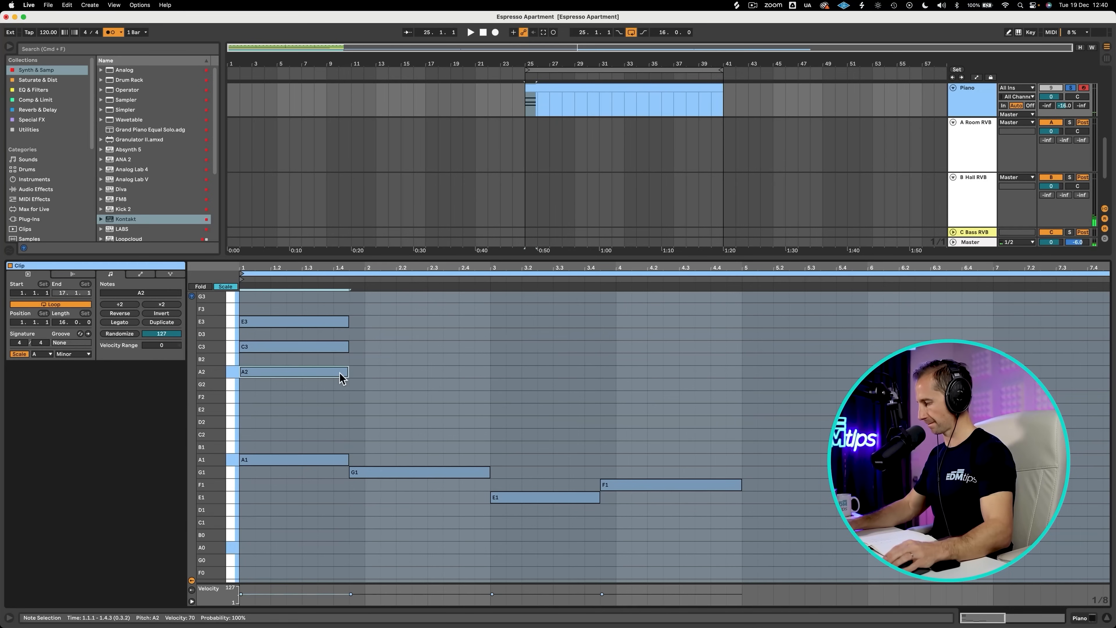
left_click_drag(341, 375, 442, 319)
left_click_drag(461, 448, 462, 279)
key("space")
left_click_drag(456, 324, 491, 321)
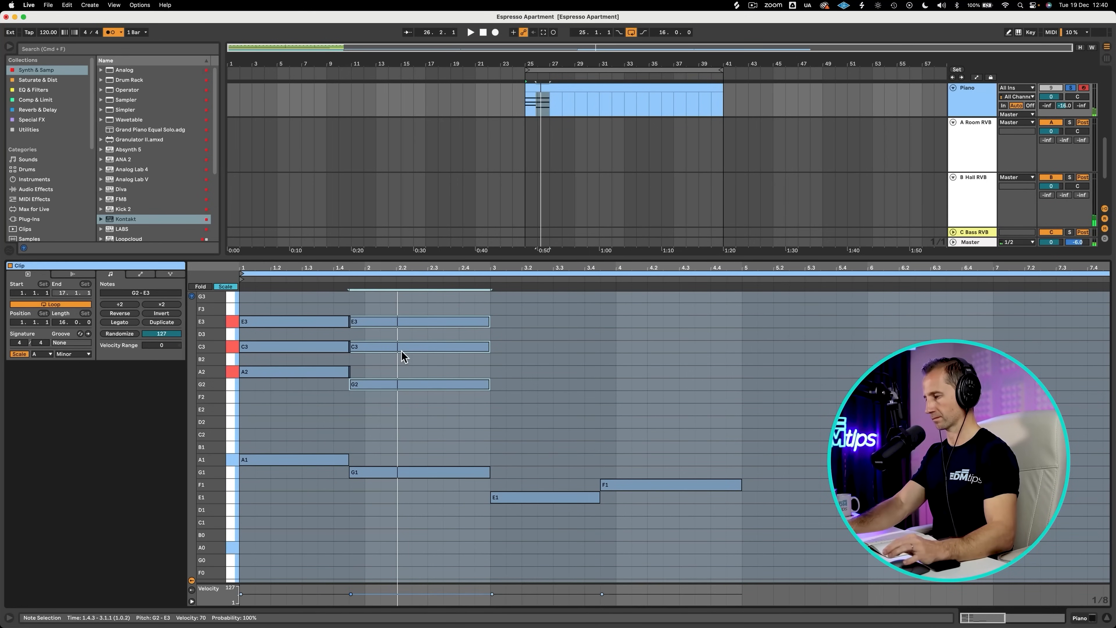
Lower the second chord's C3 note to B2 and play back the first two chords.
left_click(392, 365)
left_click(391, 346)
key("Down")
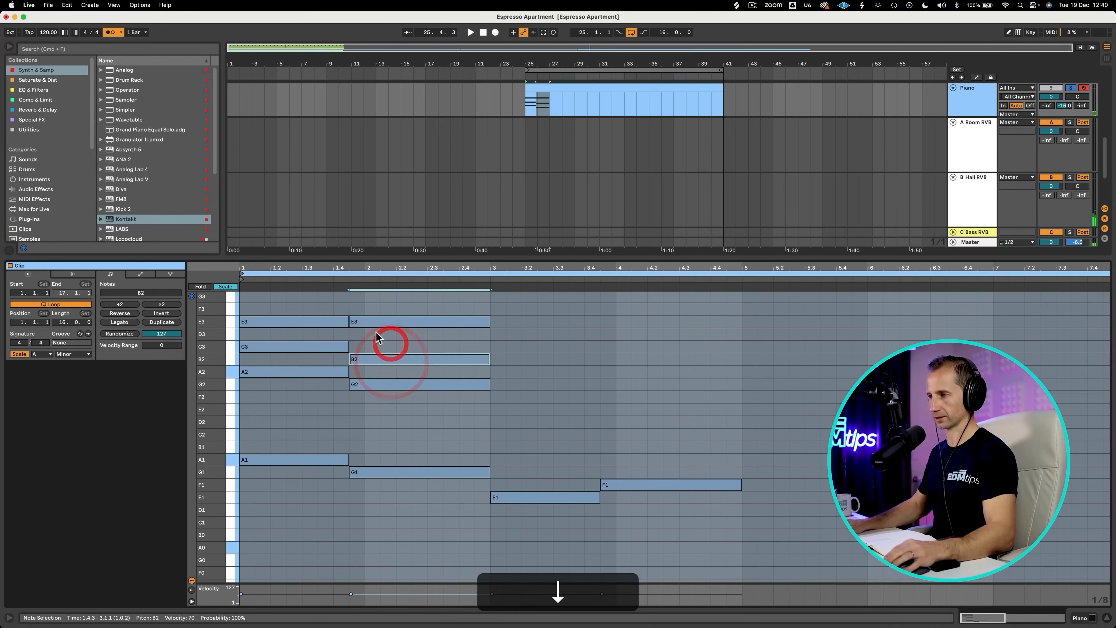
left_click(321, 275)
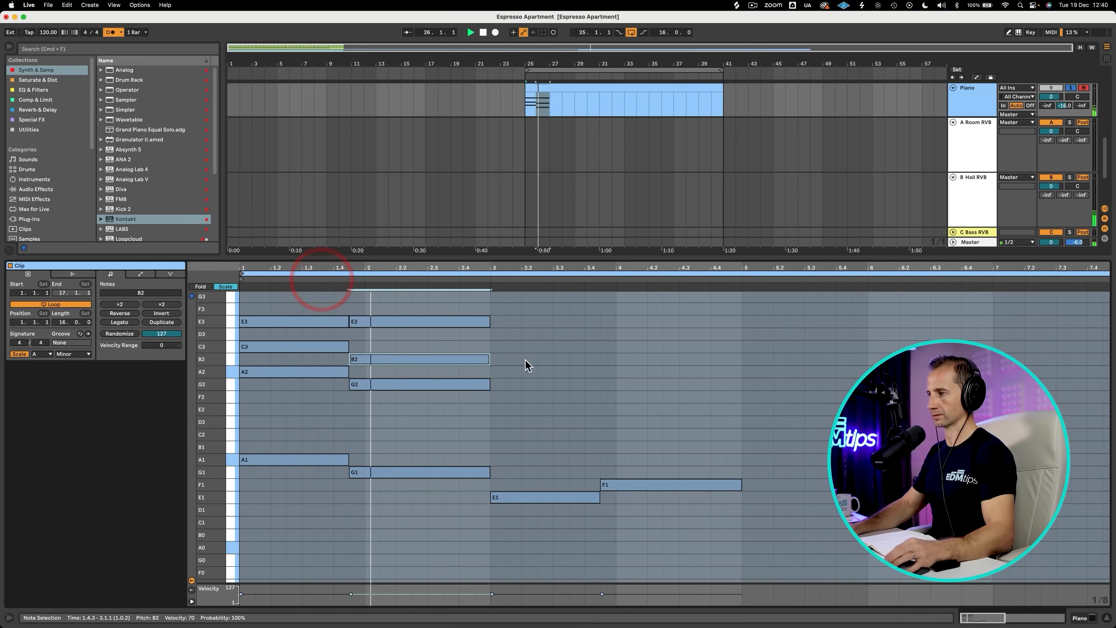
scroll(525, 360, "up", 2)
key("space")
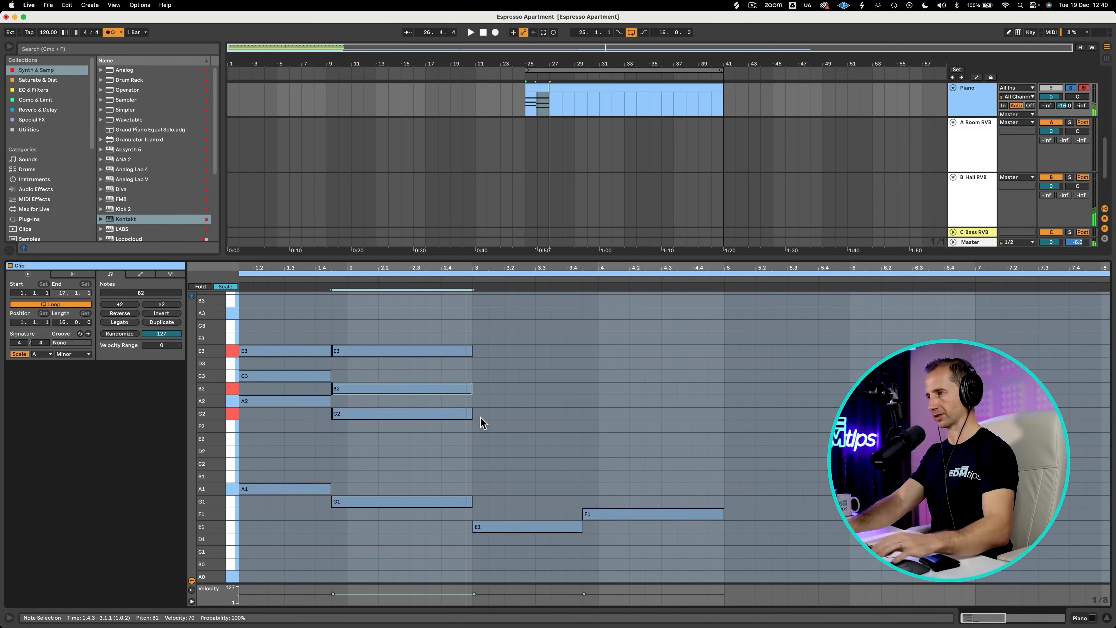
Duplicate the G2, B2 and E3 notes above E1 and shorten the copies to end at 3.4.3.
left_click_drag(457, 434, 435, 314)
key("super+d")
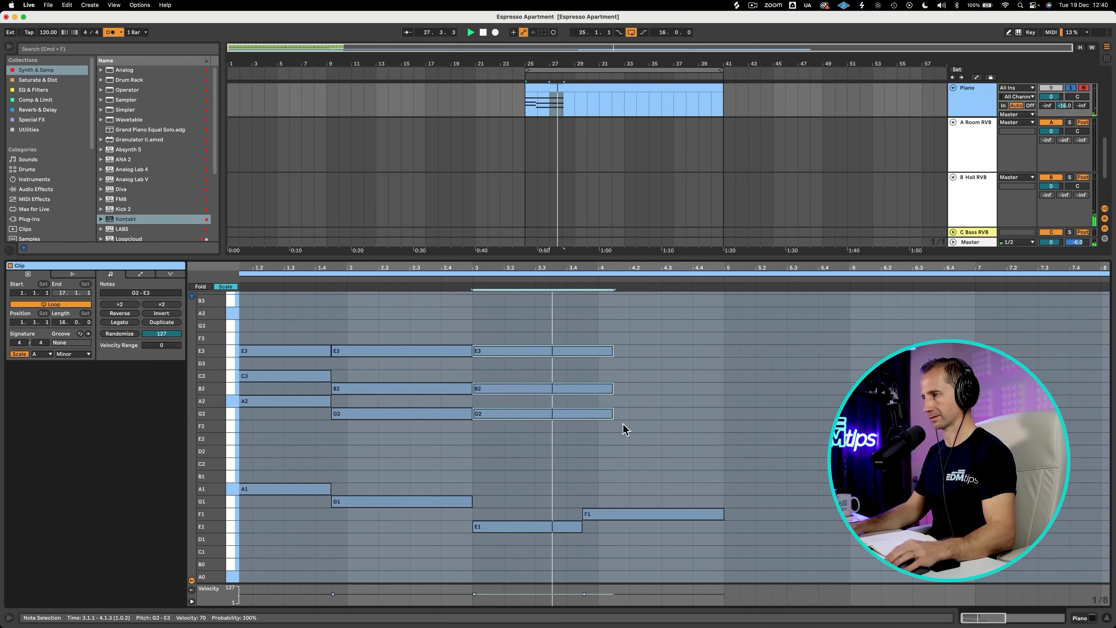
left_click_drag(624, 425, 588, 351)
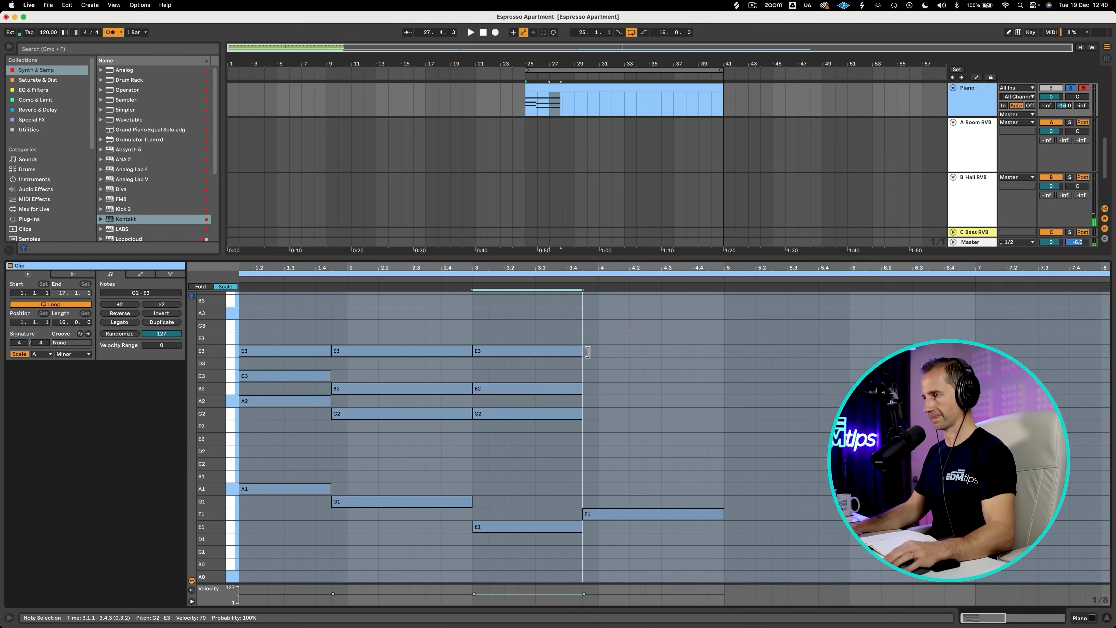
left_click(588, 352)
Add A2, C3 and E3 above F1 until bar 5, and play the progression back with the metronome off.
double_click(588, 401)
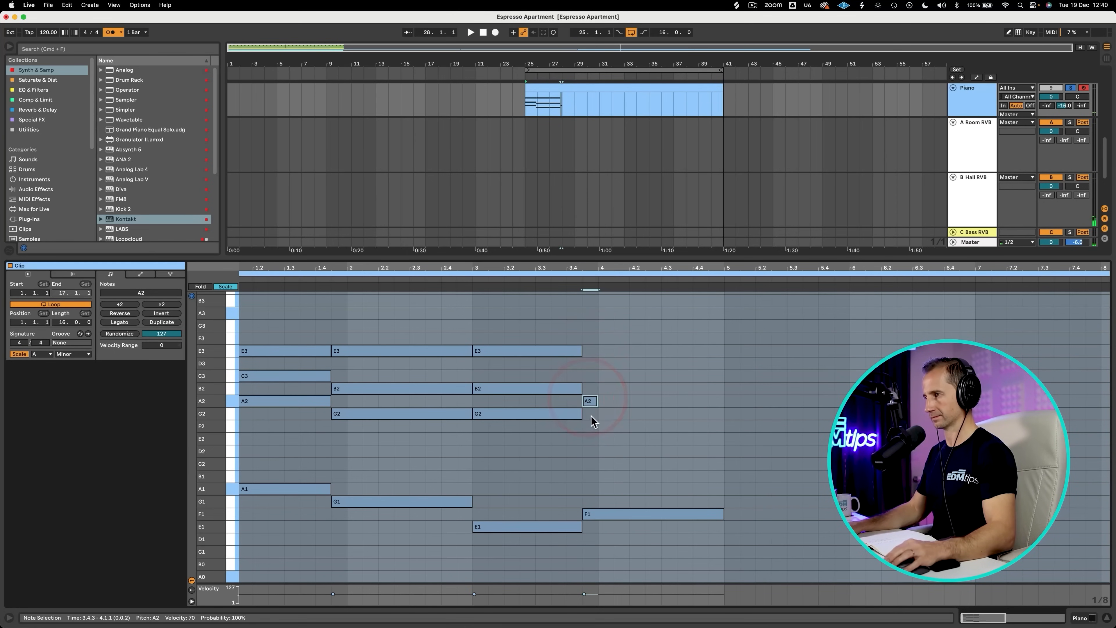
left_click_drag(590, 374, 721, 404, "alt")
key("space")
key("k")
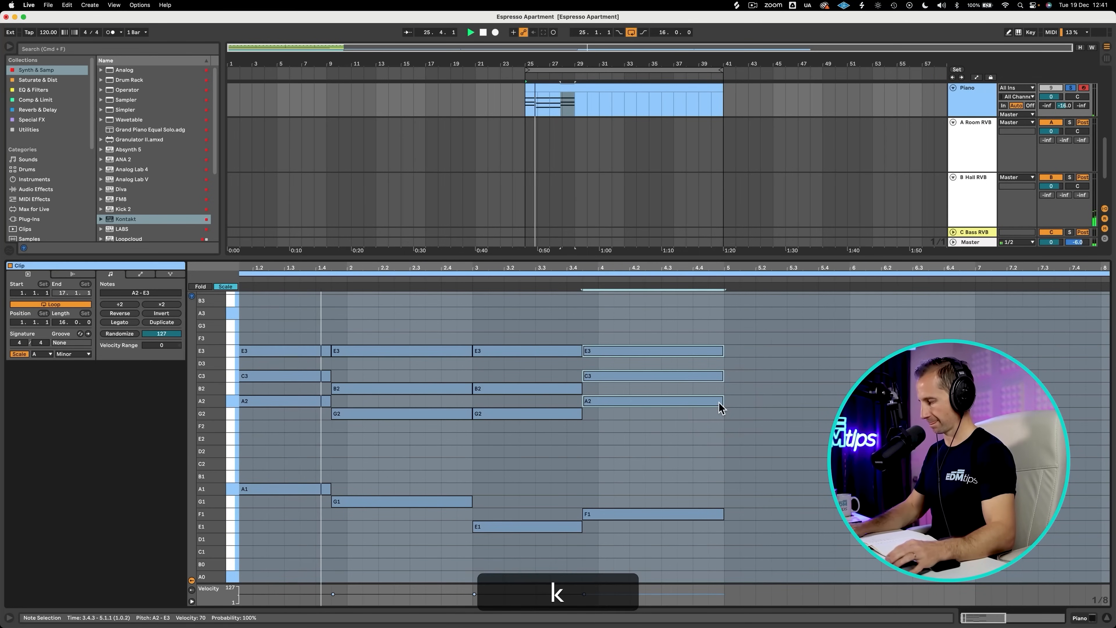
key("shift")
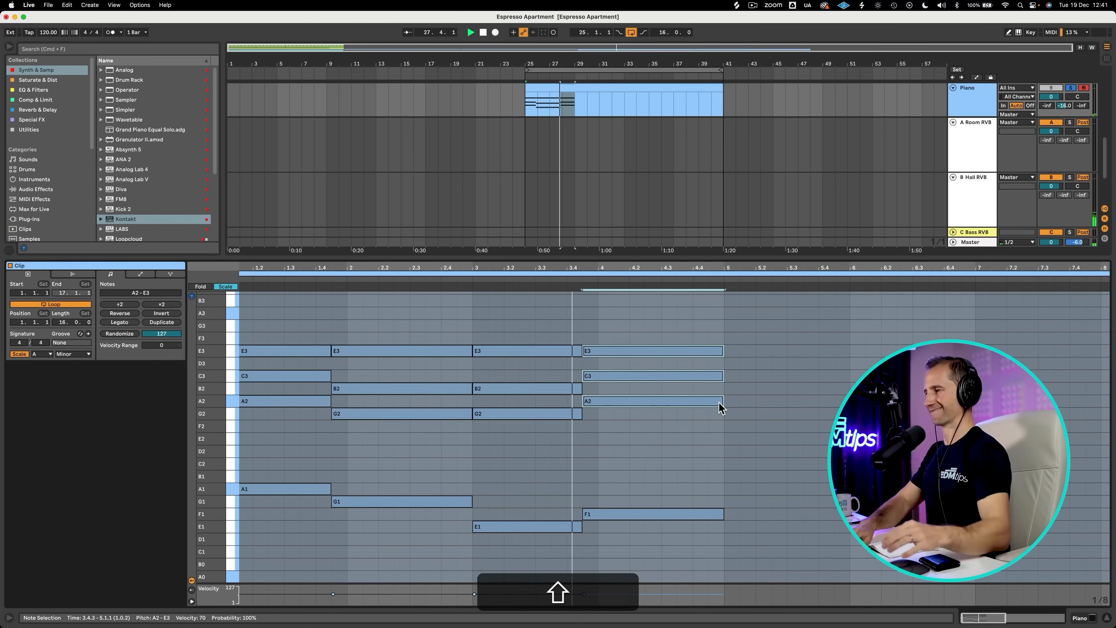
left_click(712, 545)
key("space")
Duplicate the whole four-bar piano progression into bars 5 to 9 of the clip and return to the arrangement.
left_click_drag(727, 549, 243, 323)
key("super+d")
key("shift+super+Tab")
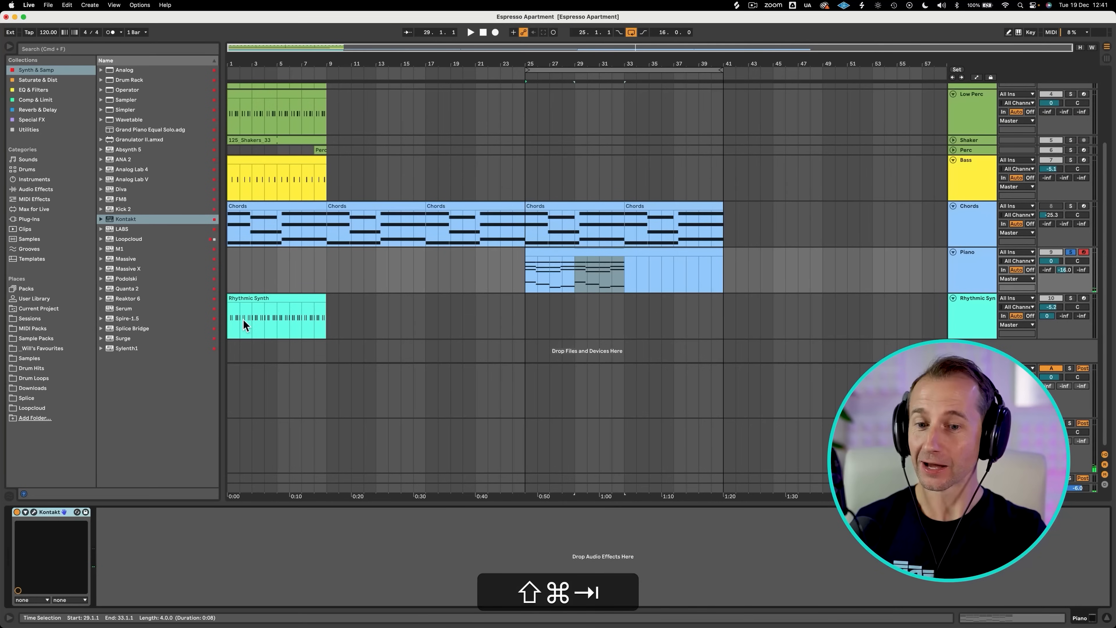
Select bars 25 to 33 of the Piano clip in the arrangement and audition them.
left_click(530, 268)
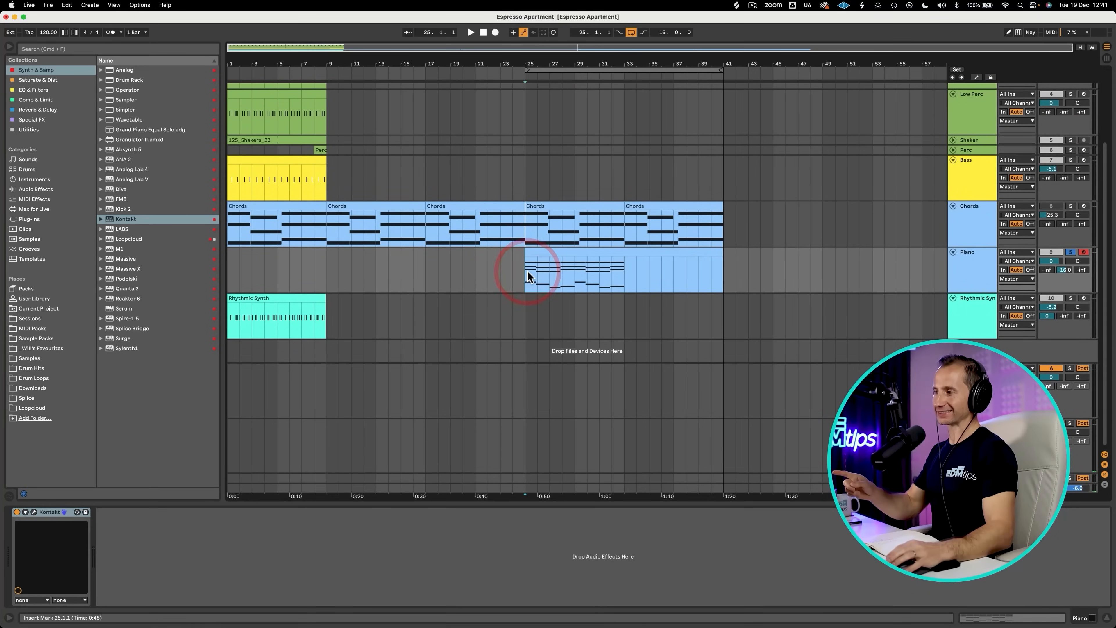
left_click(533, 252)
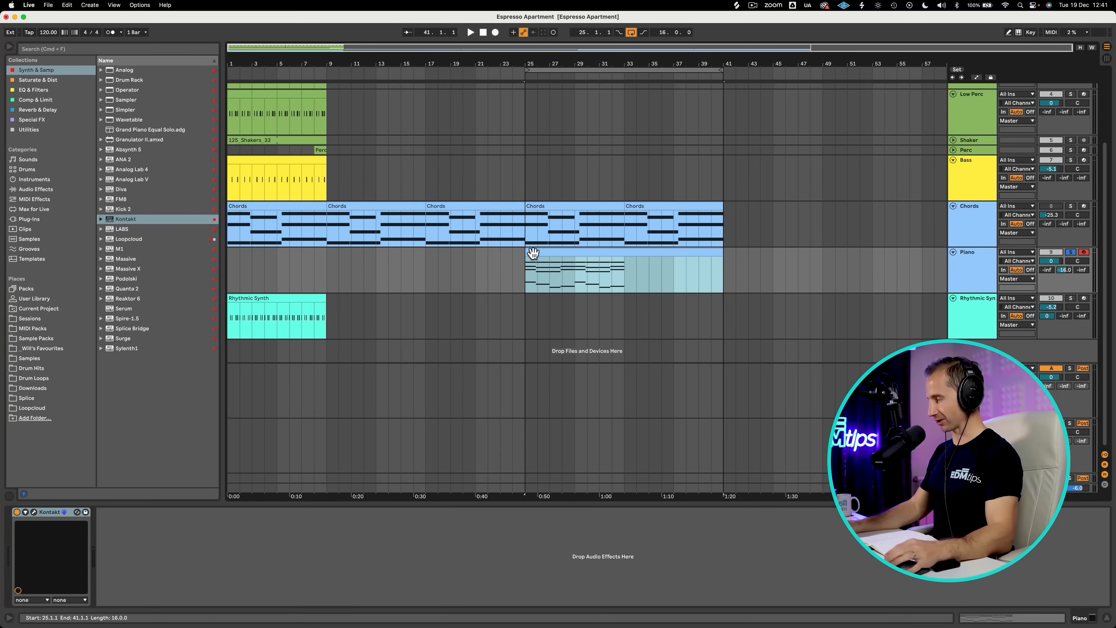
left_click(533, 253)
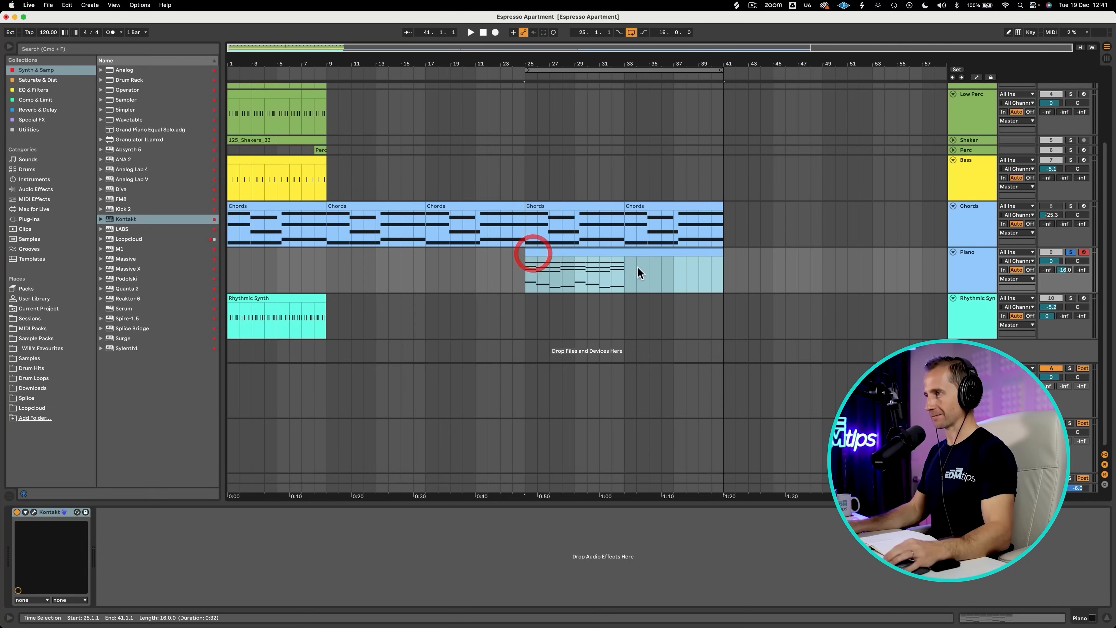
left_click(625, 277)
left_click_drag(605, 276, 523, 277)
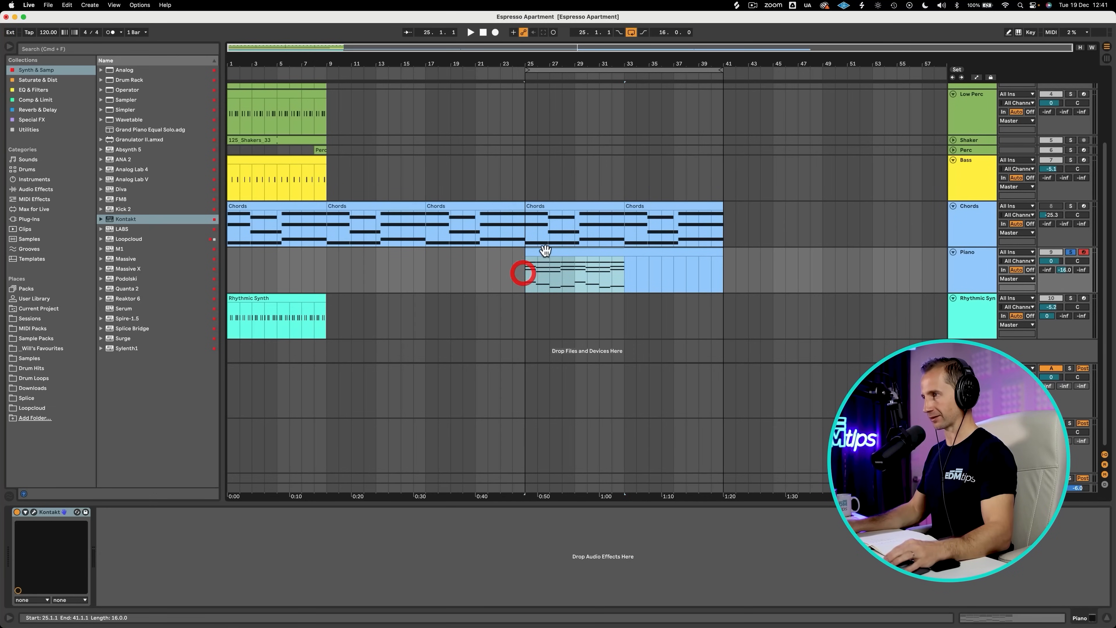
key("alt")
key("alt+space")
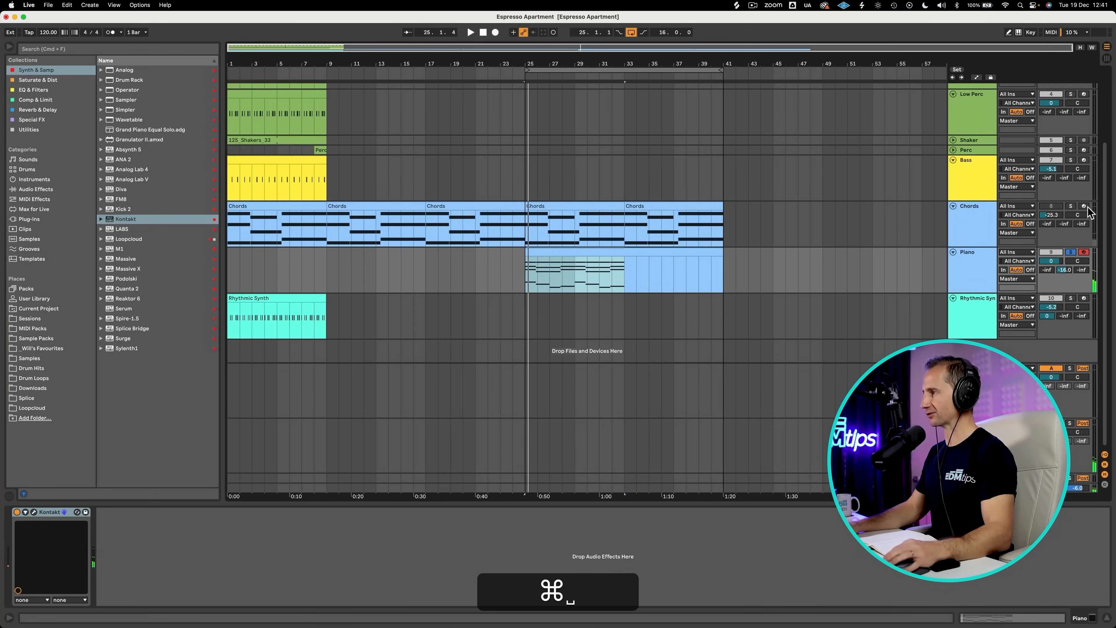
Solo the Chords track alongside Piano, play both together and raise the Chords volume to -19.7 dB.
left_click(1071, 206, "super")
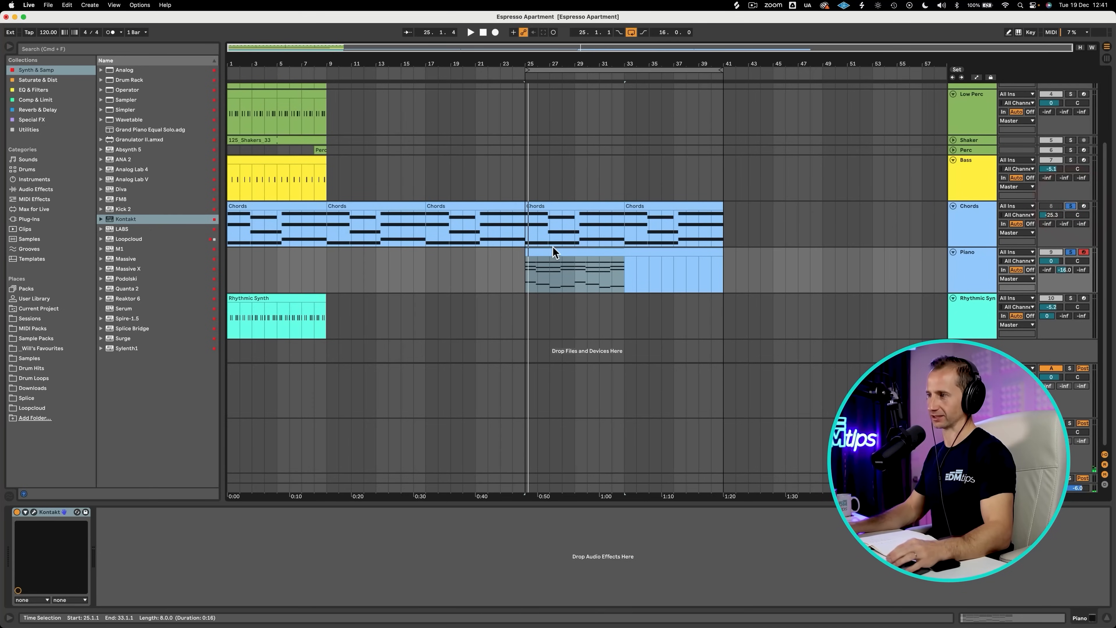
key("space")
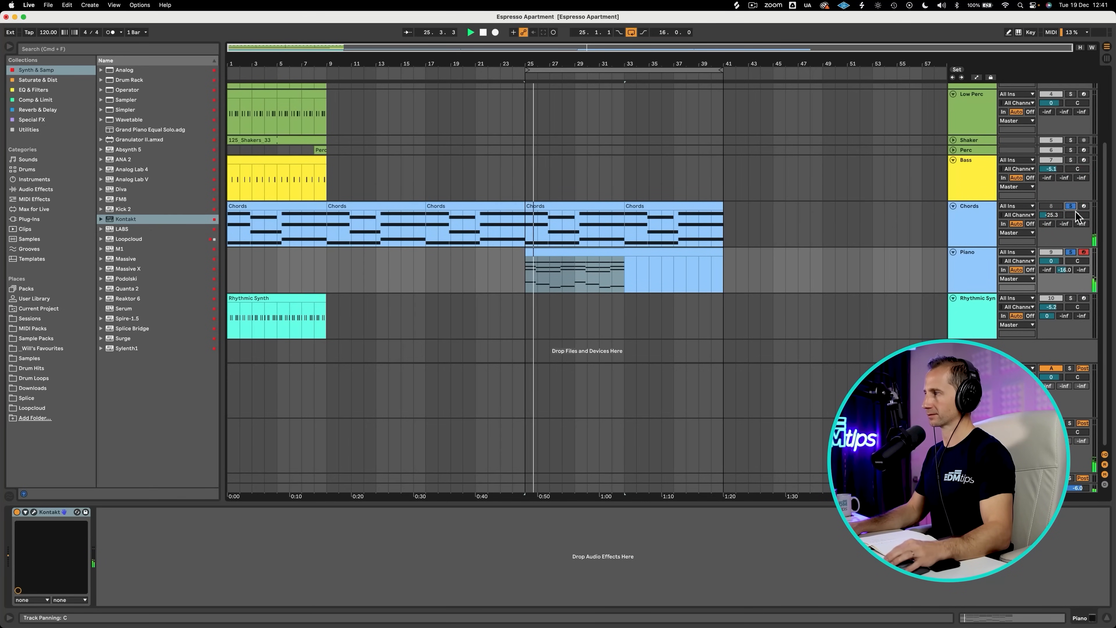
key("super")
left_click(1071, 206, "super")
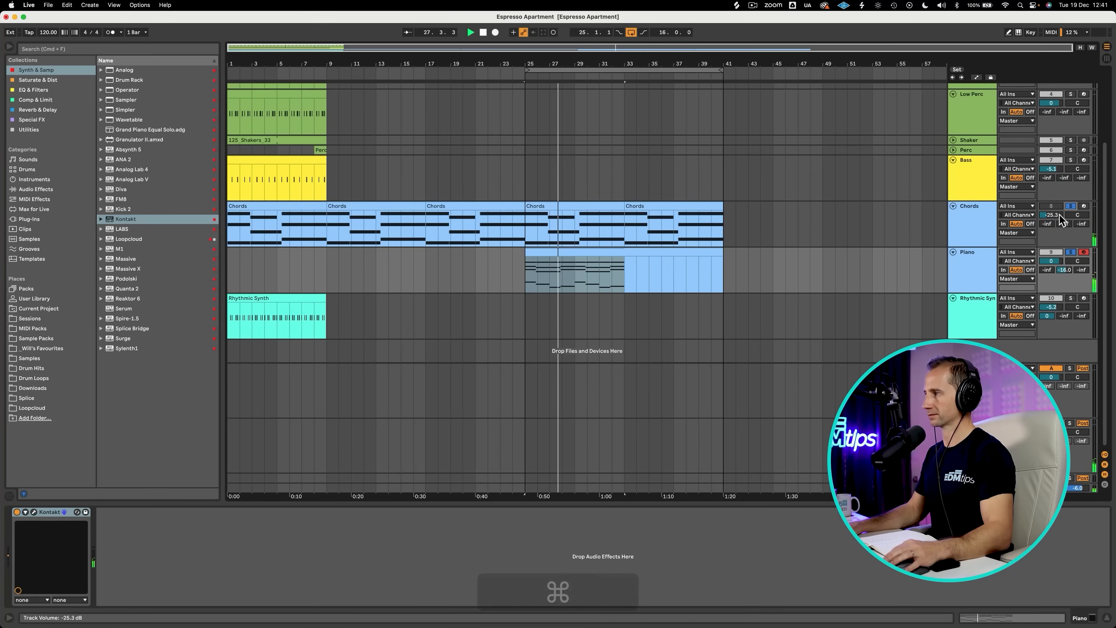
left_click_drag(1053, 215, 1053, 209)
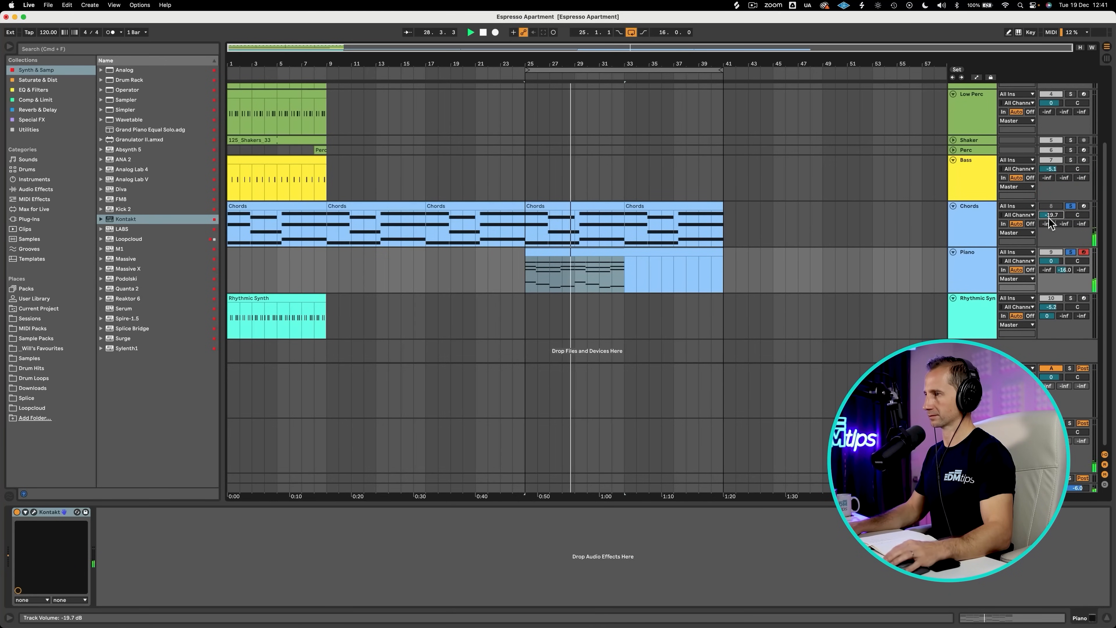
key("space")
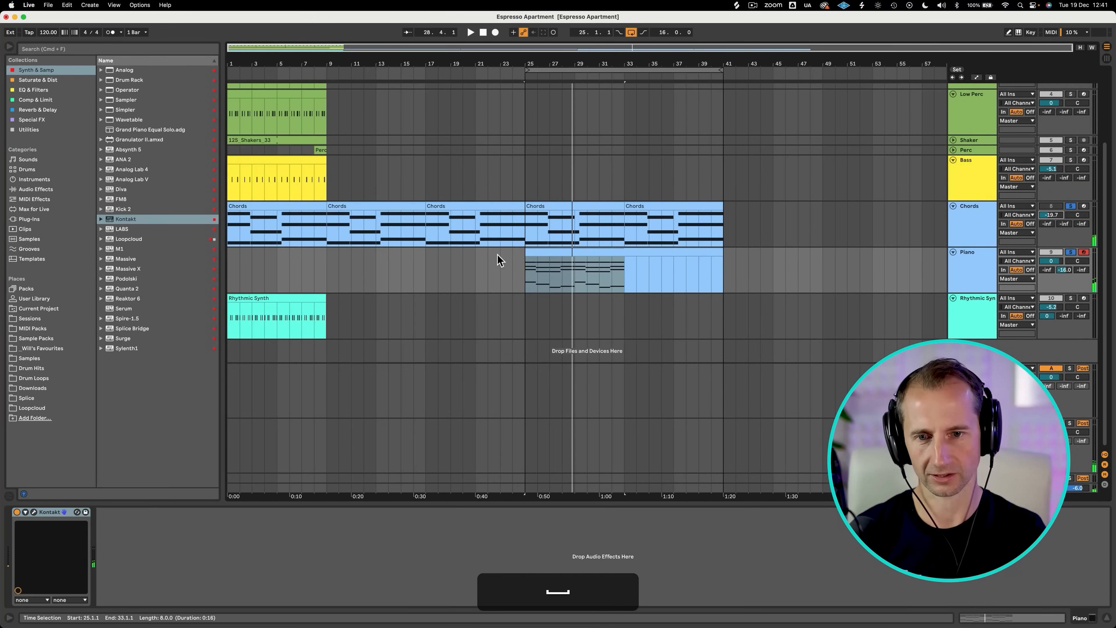
Copy the Piano clip onto the Chords track at bar 25, audition it and open its notes.
left_click(562, 253)
left_click_drag(563, 253, 559, 224)
key("space")
double_click(540, 206)
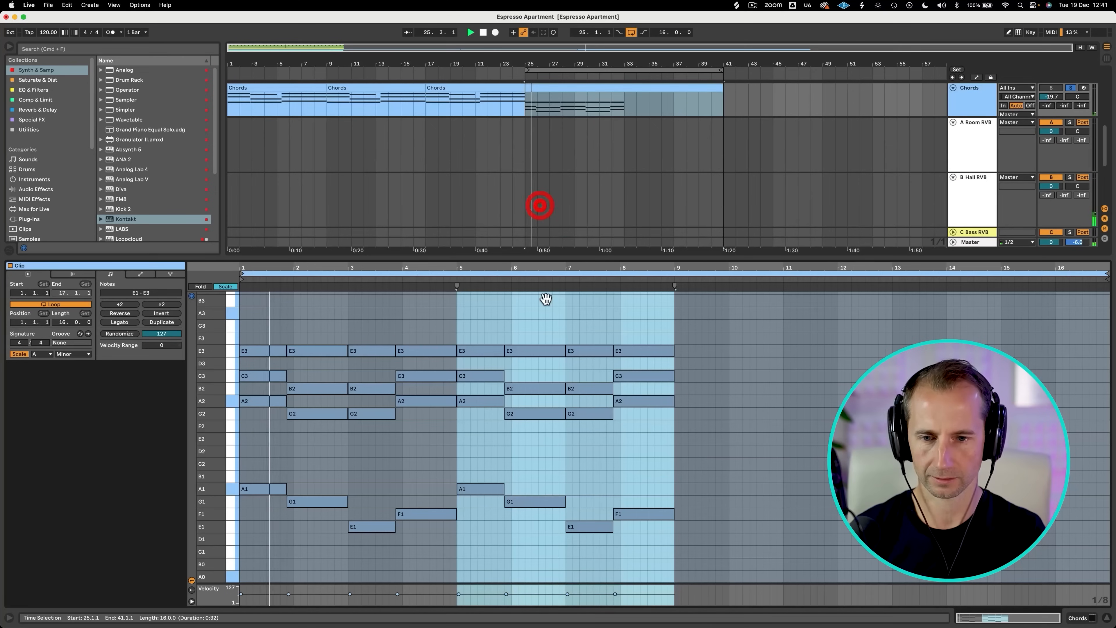
key("space")
Transpose all the bass notes in the copied Chords clip up two octaves.
left_click_drag(263, 460, 654, 565)
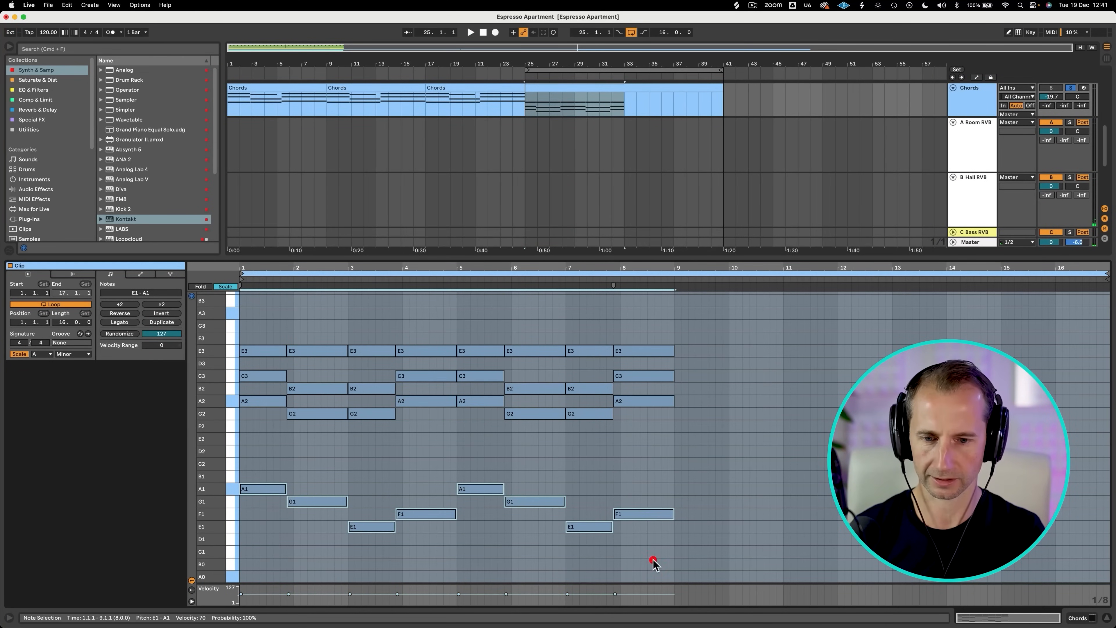
key("shift+Up")
key("shift+Up")
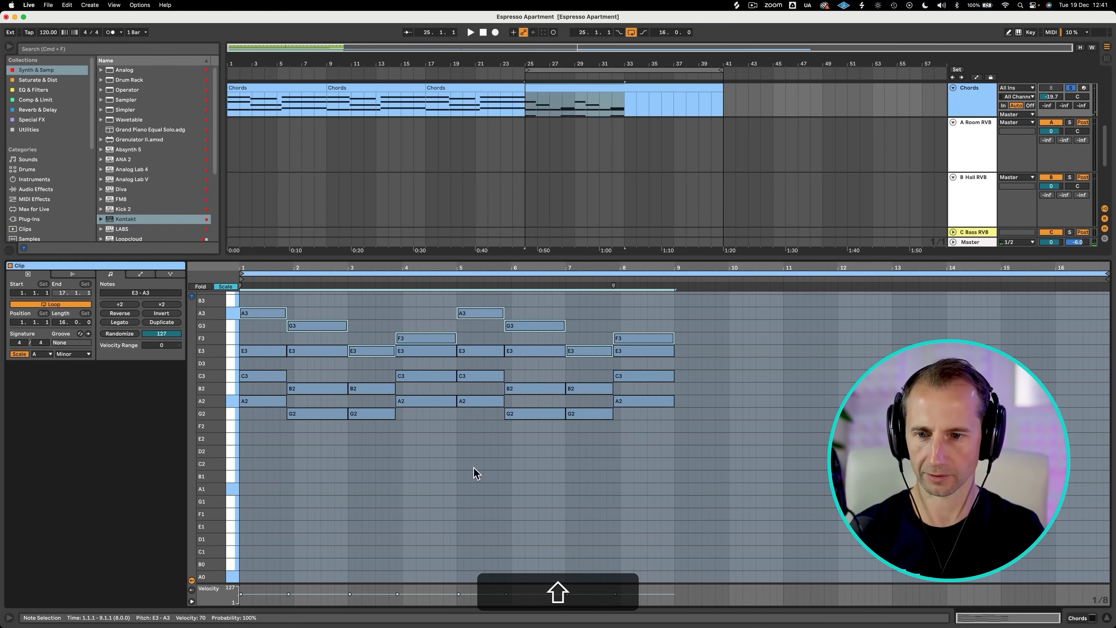
key("shift+Tab")
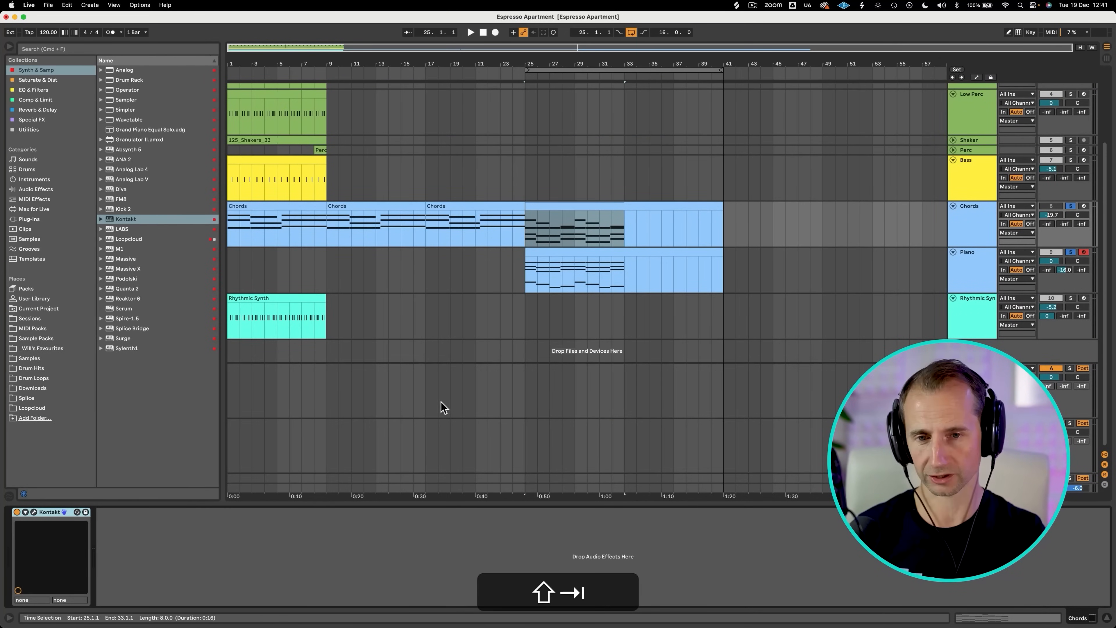
Transpose the G2 to C3 notes in the copied Chords clip up one octave.
double_click(540, 207)
left_click_drag(655, 450, 262, 376)
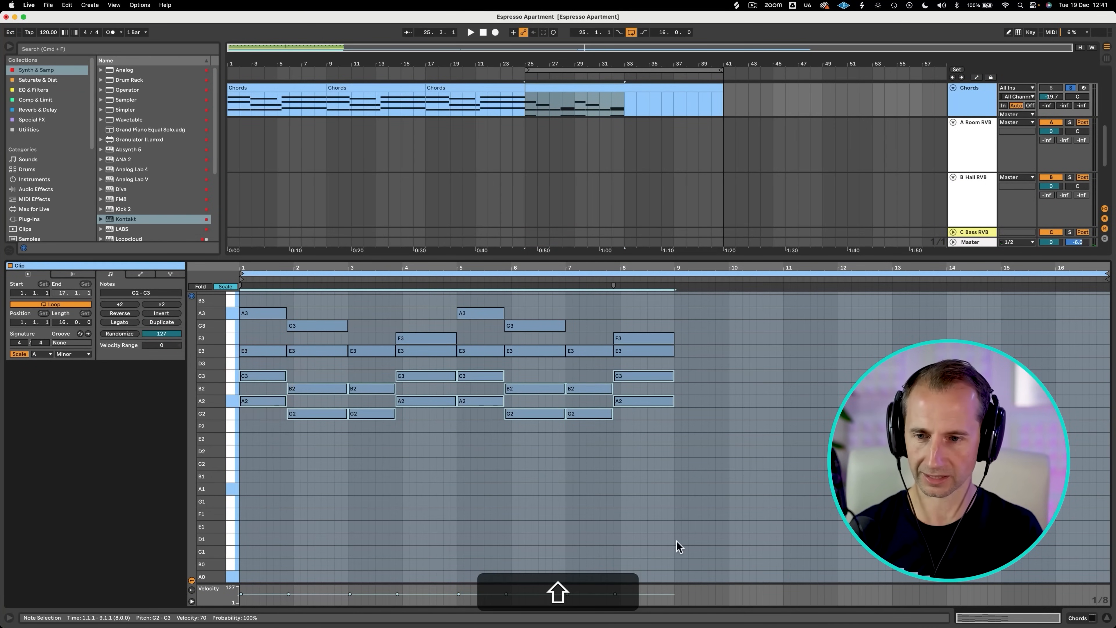
key("shift+Up")
scroll(591, 519, "up", 4)
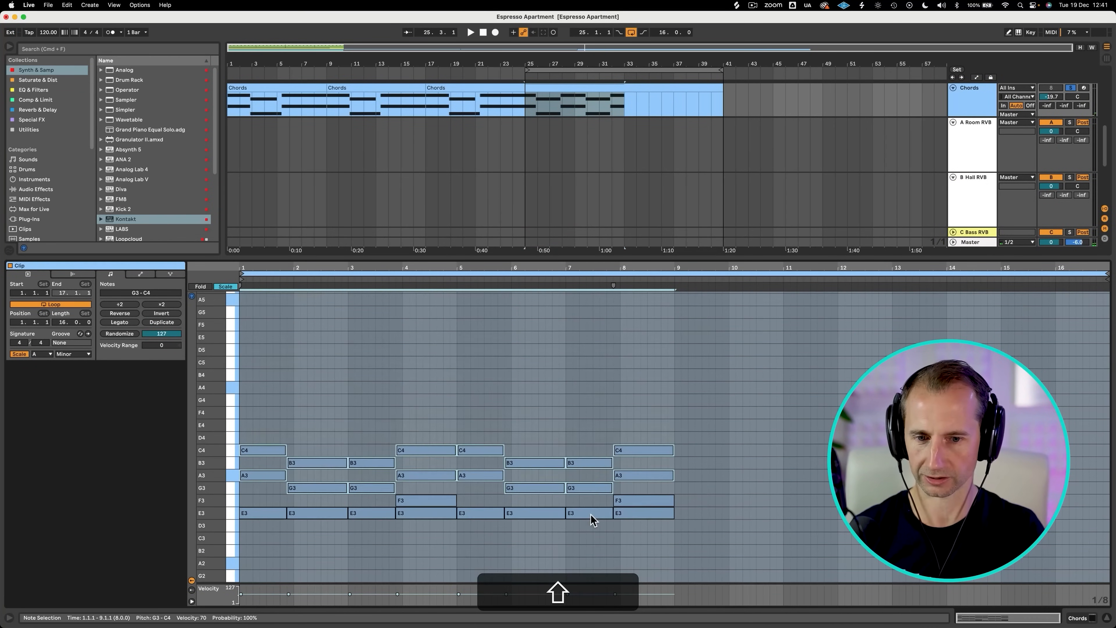
Play the Chords and Piano parts together and set the Chords track volume to -18.0 dB.
key("space")
key("shift+Tab")
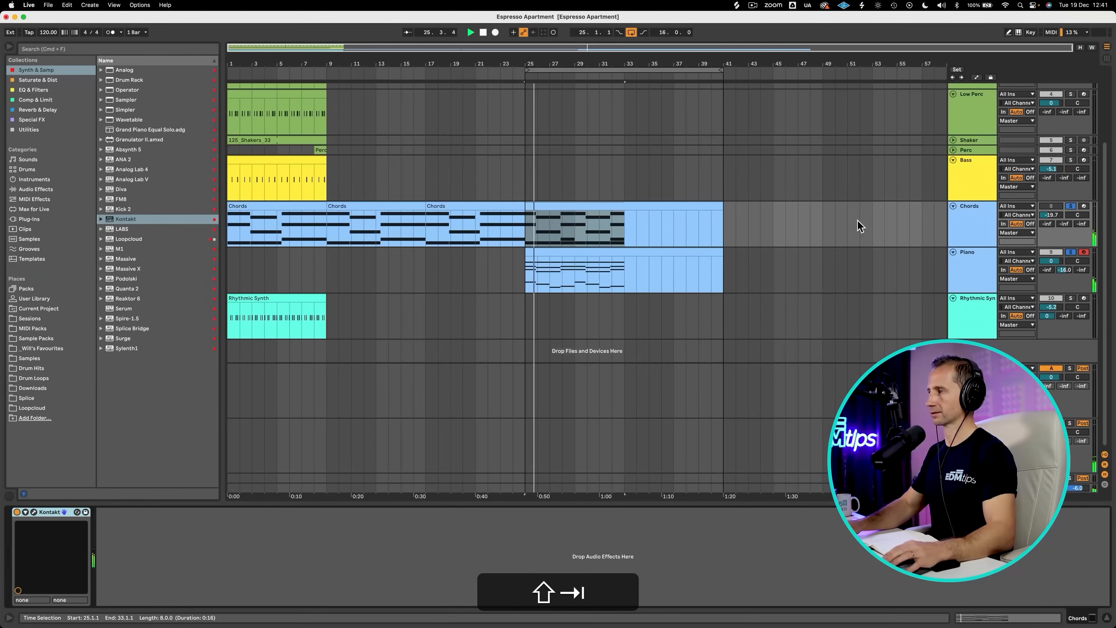
left_click_drag(1056, 218, 1055, 212)
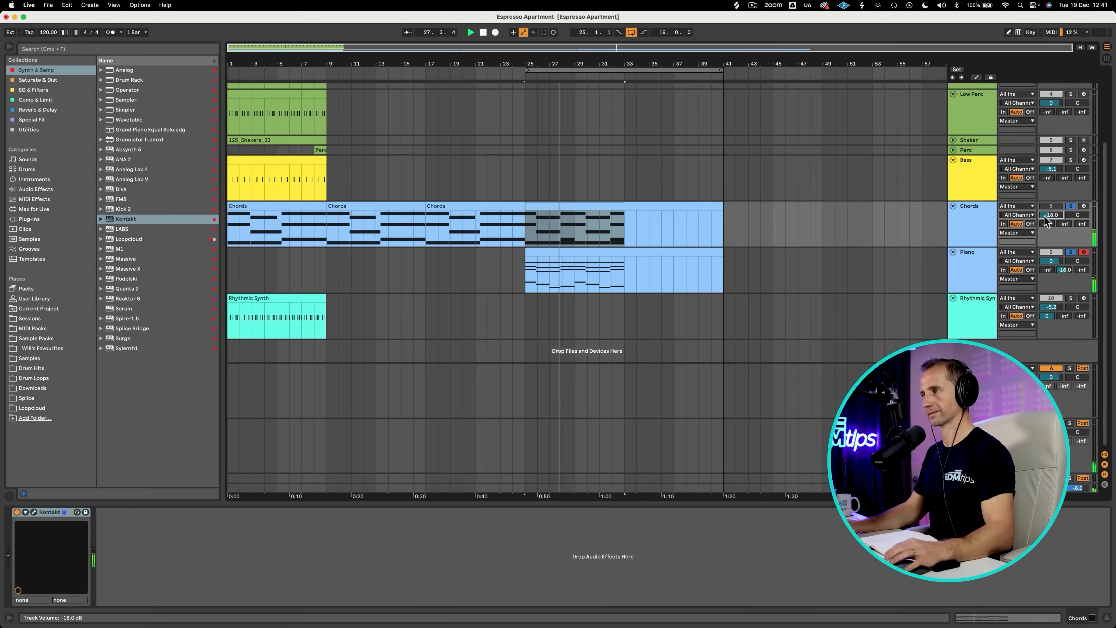
Copy the Rhythmic Synth clip to bar 25 and solo its track along with Chords and Piano.
left_click(270, 294)
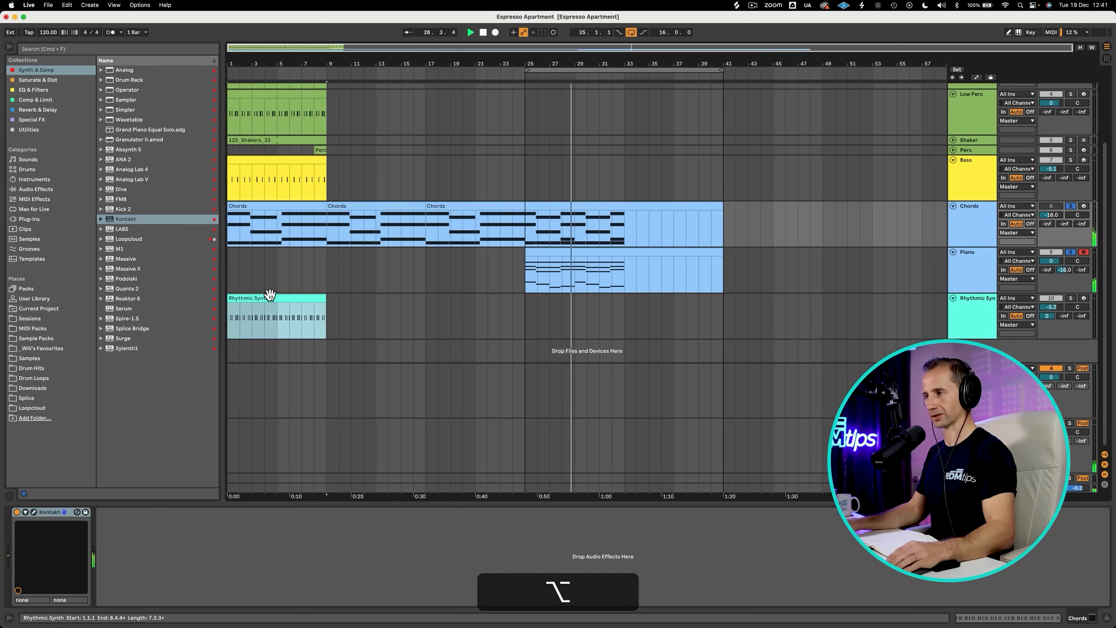
left_click_drag(269, 295, 567, 295)
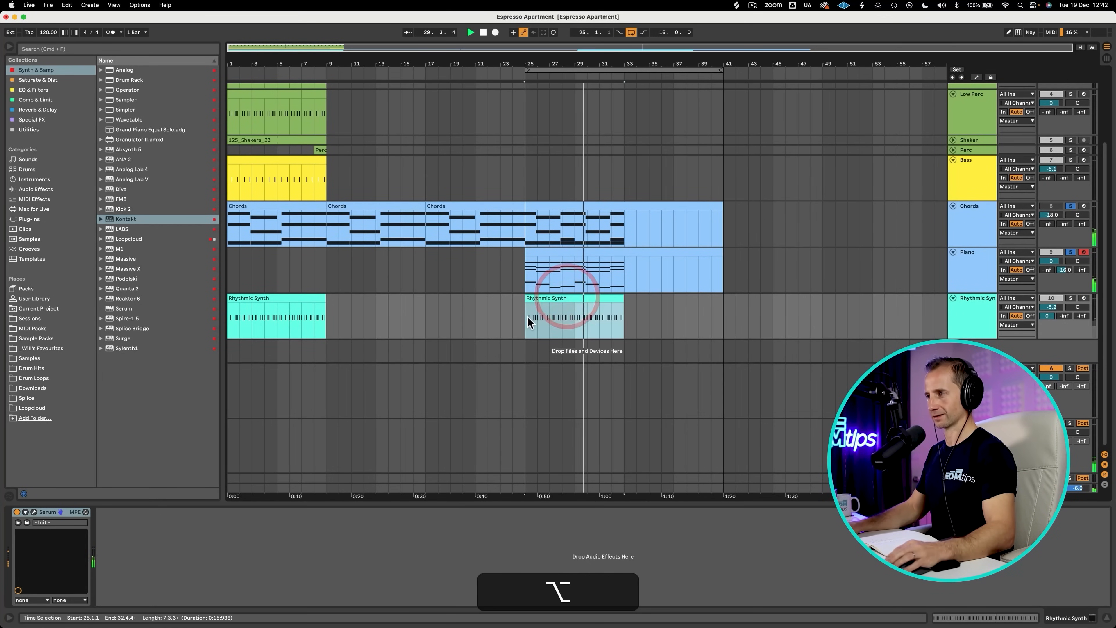
left_click(1071, 298, "super")
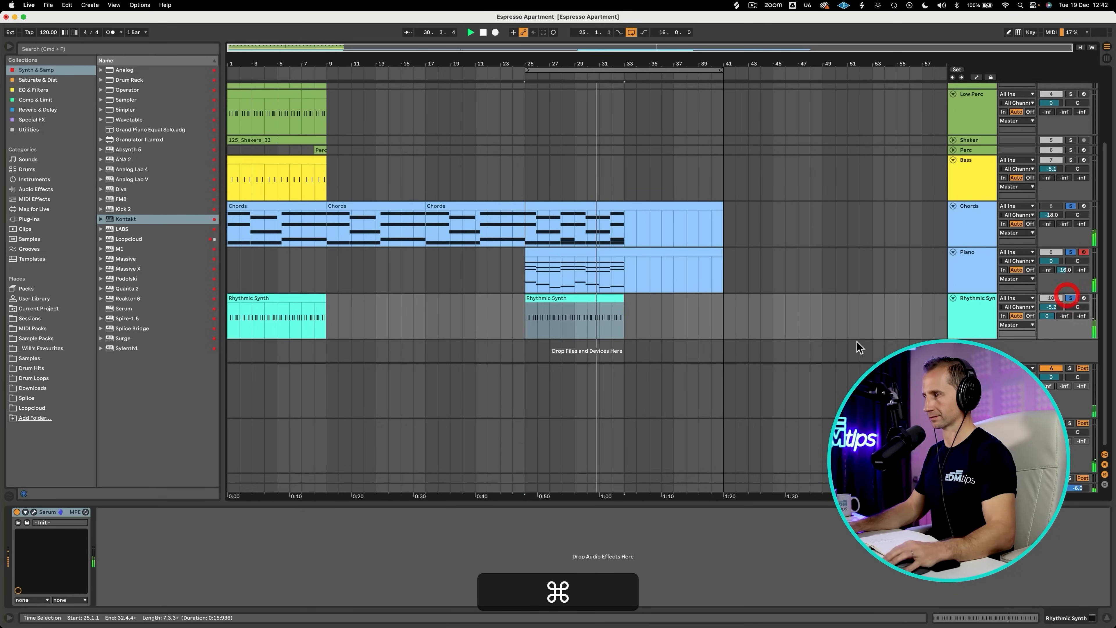
Loop bars 25 to 33 and open the Rhythmic Synth track's Serum instrument.
left_click(620, 319)
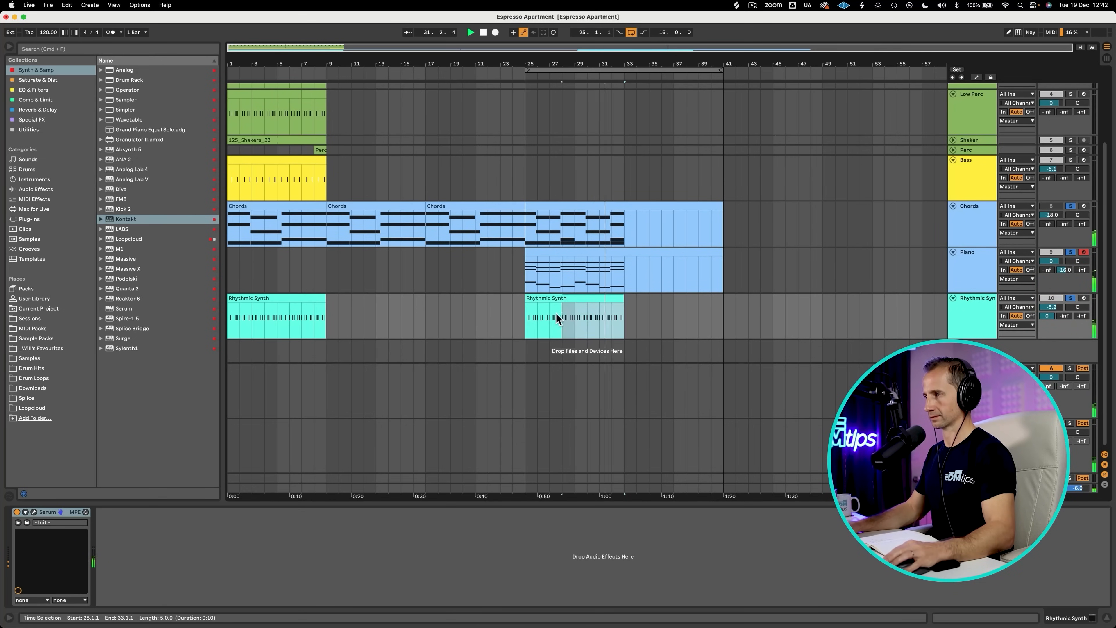
left_click(522, 313)
key("super+l")
left_click(953, 310)
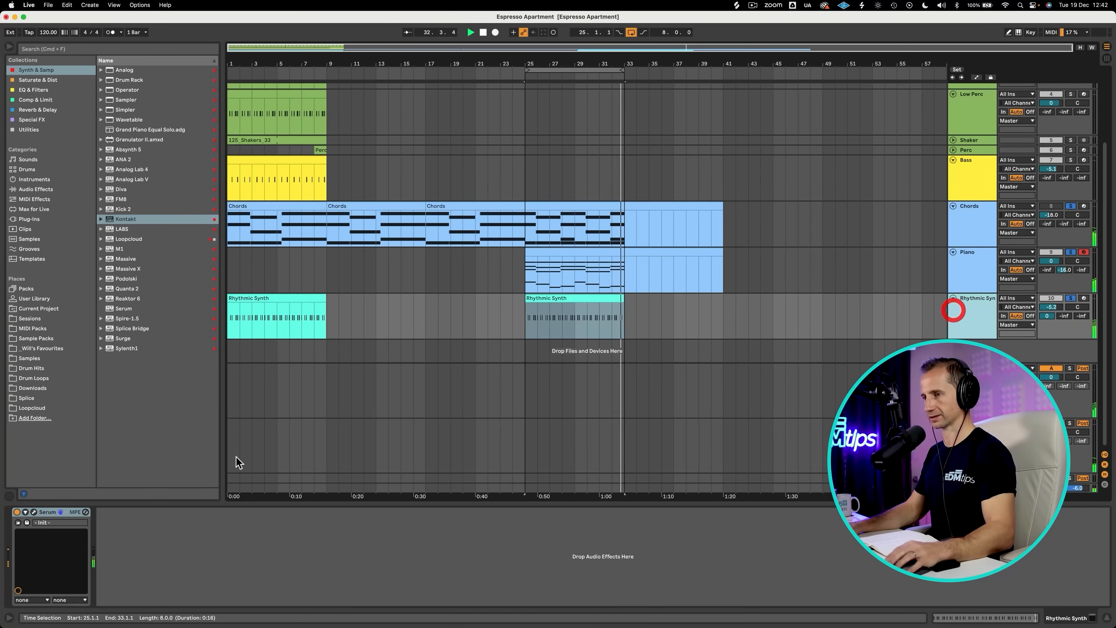
left_click(34, 512)
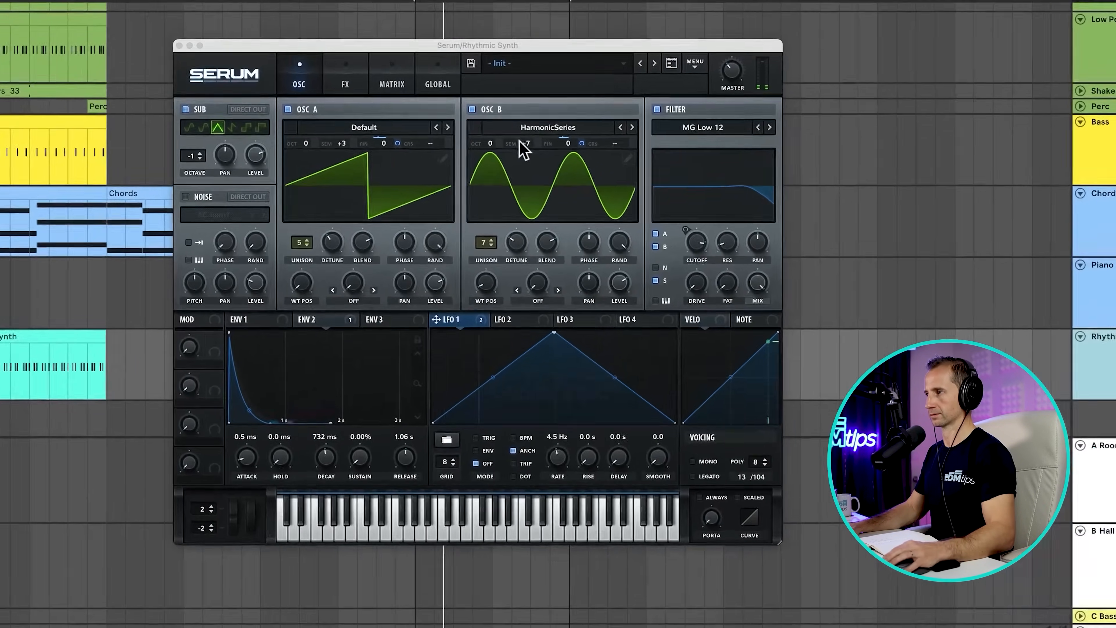
Load the Basic Shapes wavetable into Osc B, move its wavetable position to the saw shape and set its unison to 1.
left_click(594, 164)
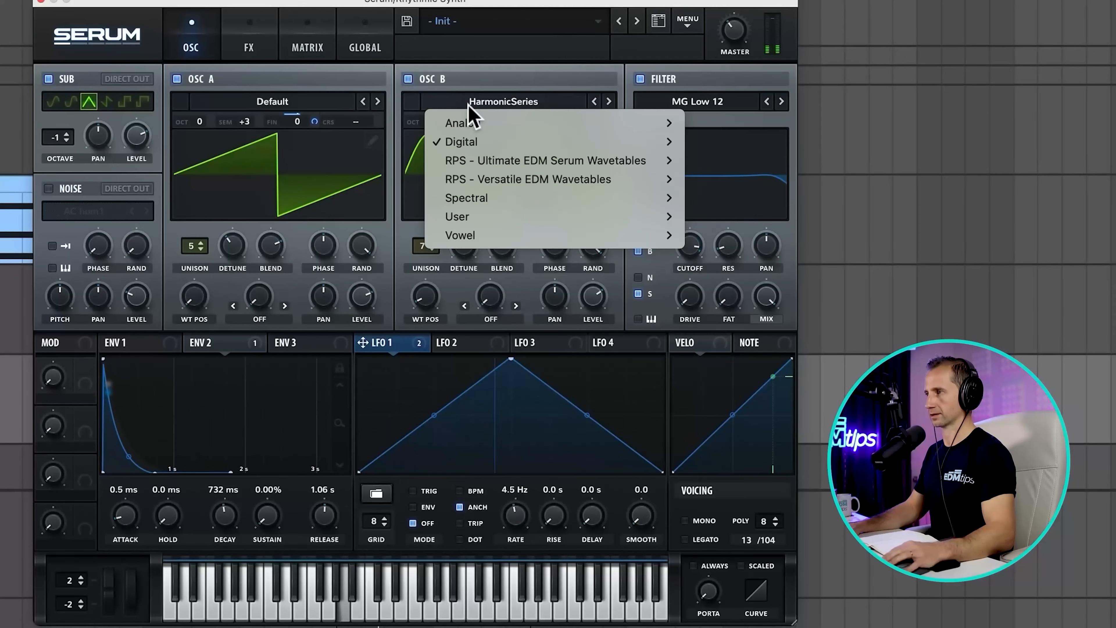
mouse_move(592, 140)
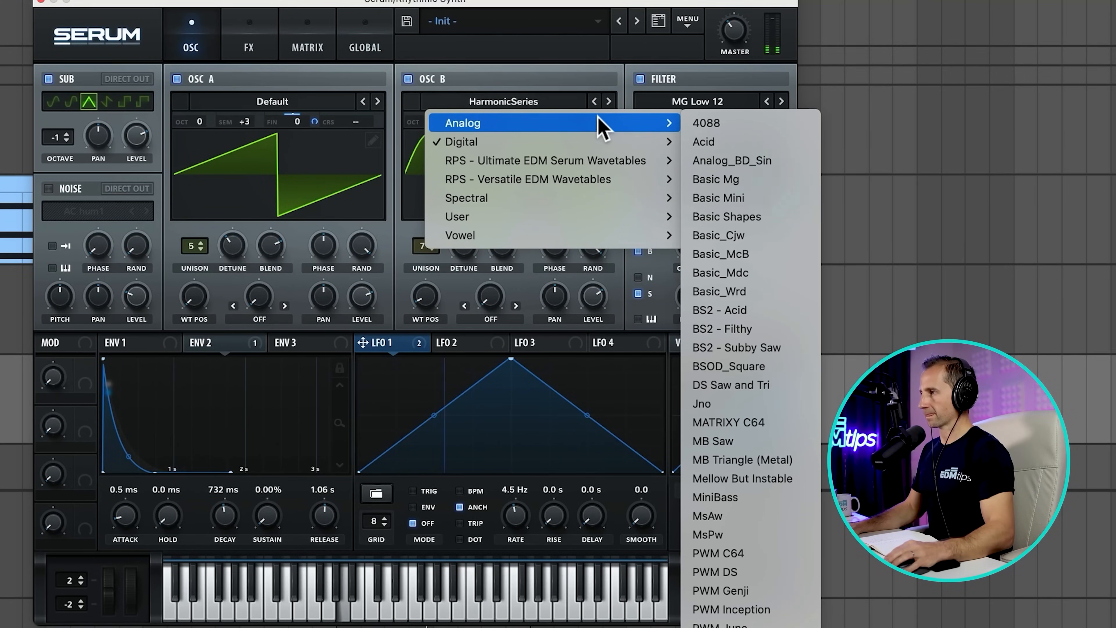
left_click(712, 216)
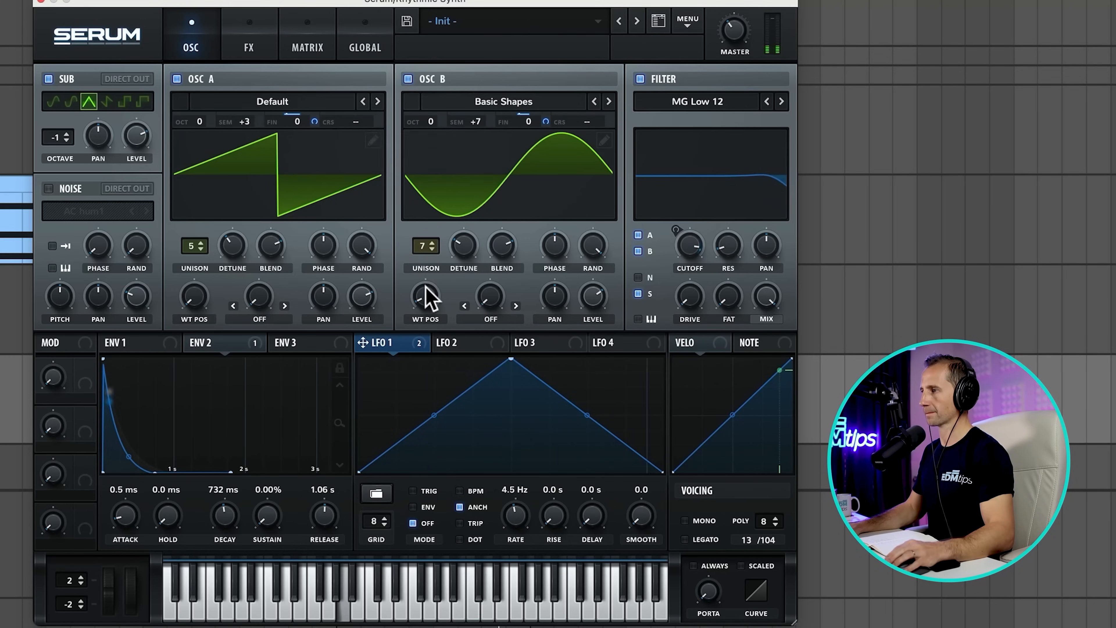
left_click_drag(425, 296, 387, 591)
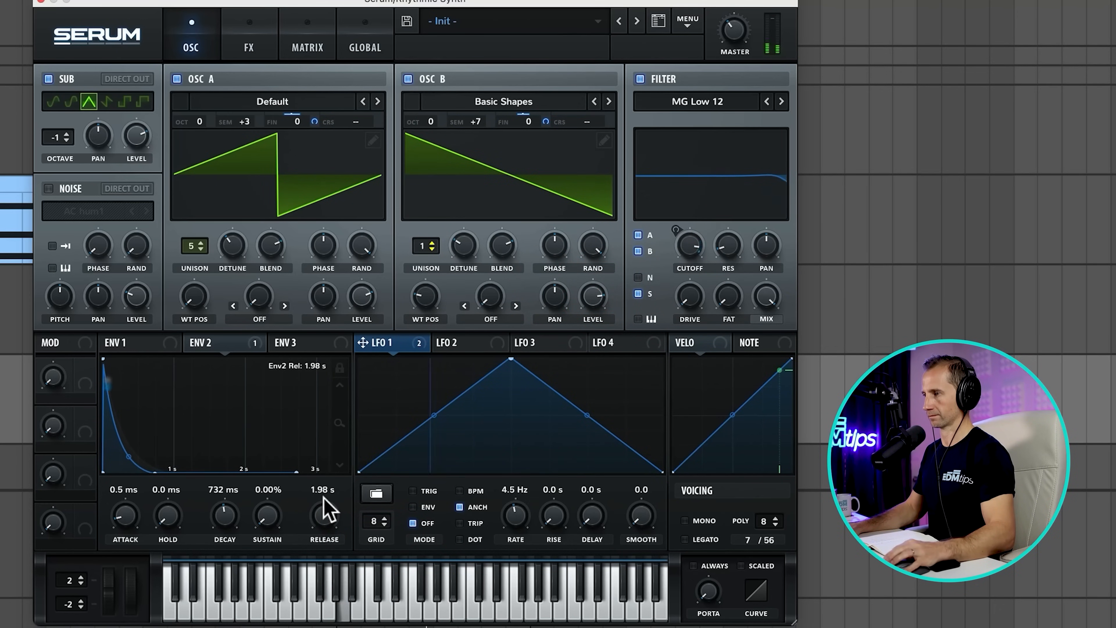
Set the Env 1 release to 1.11 s and switch the synth's voicing to mono.
left_click(132, 342)
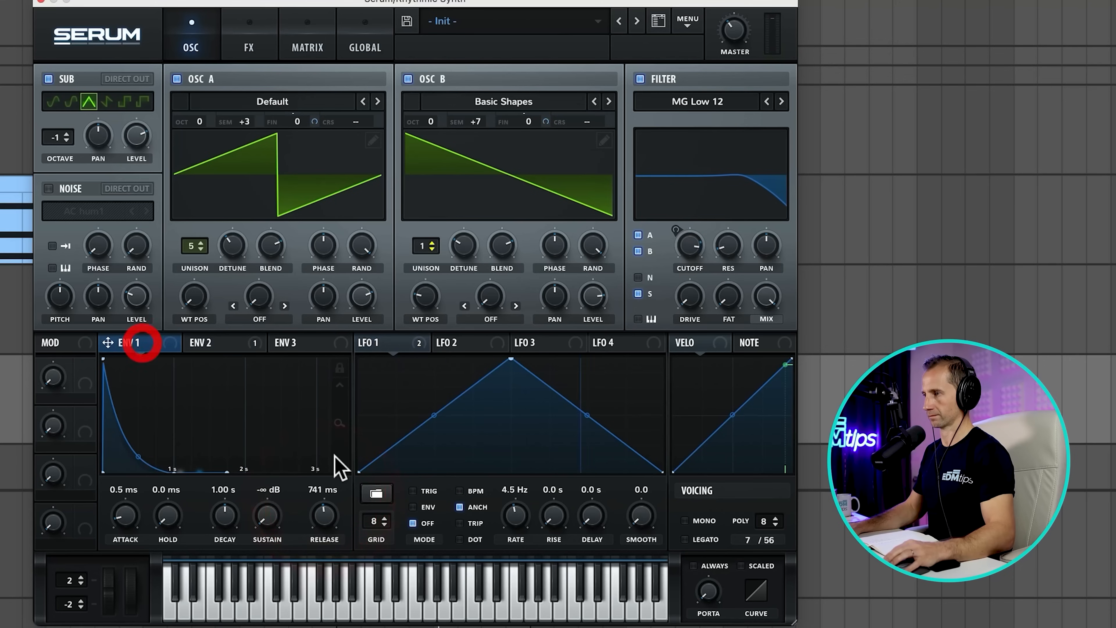
left_click(325, 516)
left_click(397, 340)
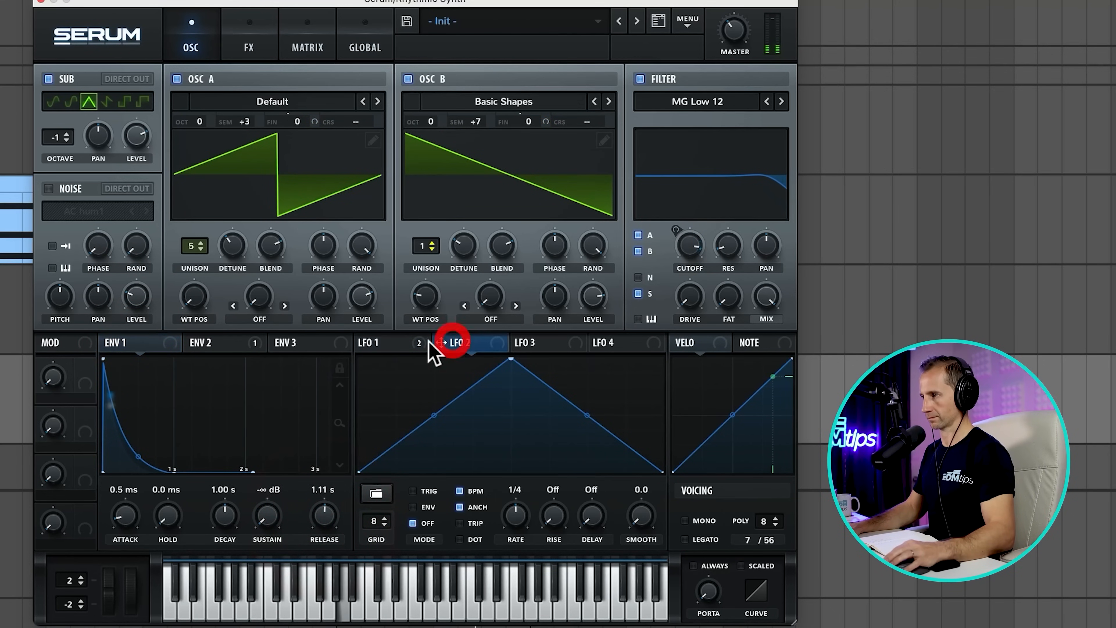
left_click(703, 521)
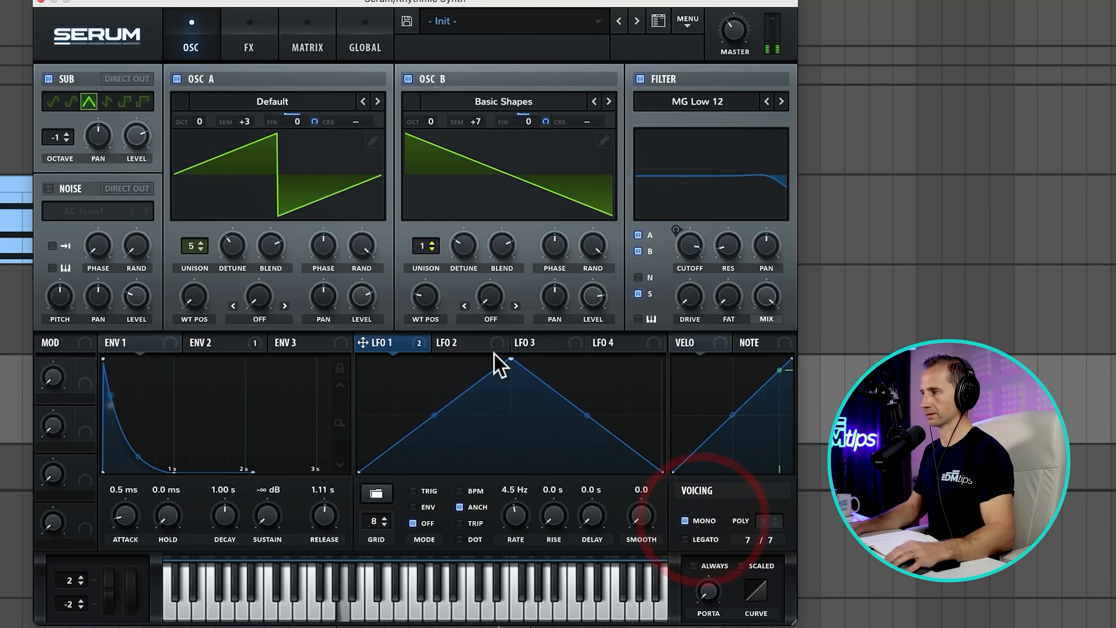
Set the LFO 1 rate to 3.2 Hz and increase its modulation depth on the fine tuning of Osc A and Osc B.
left_click(451, 335)
left_click(389, 343)
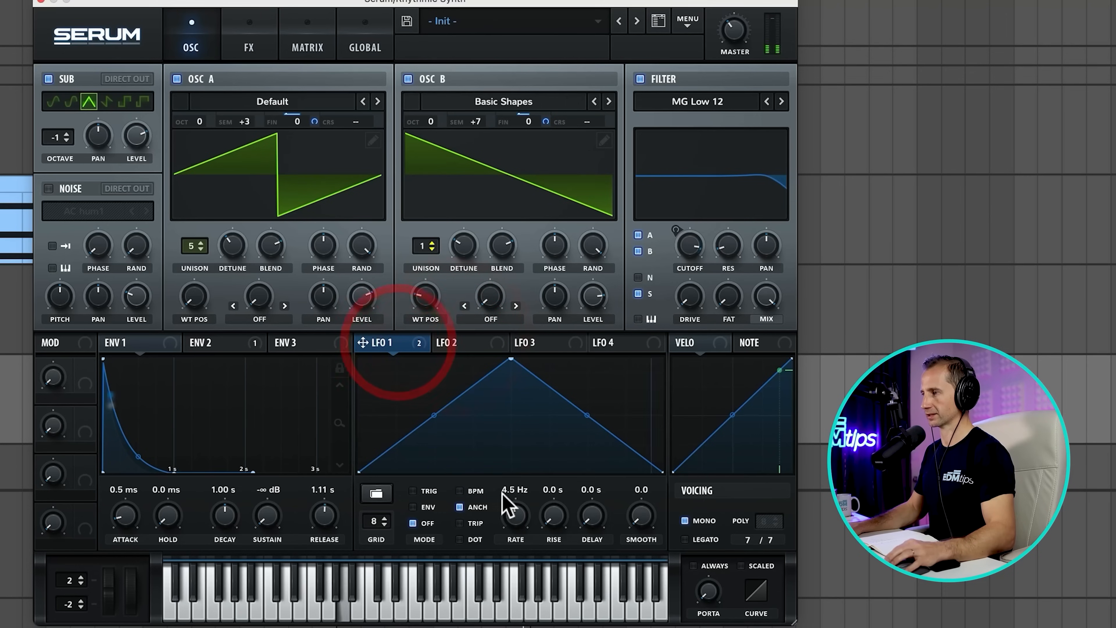
left_click_drag(512, 511, 525, 523)
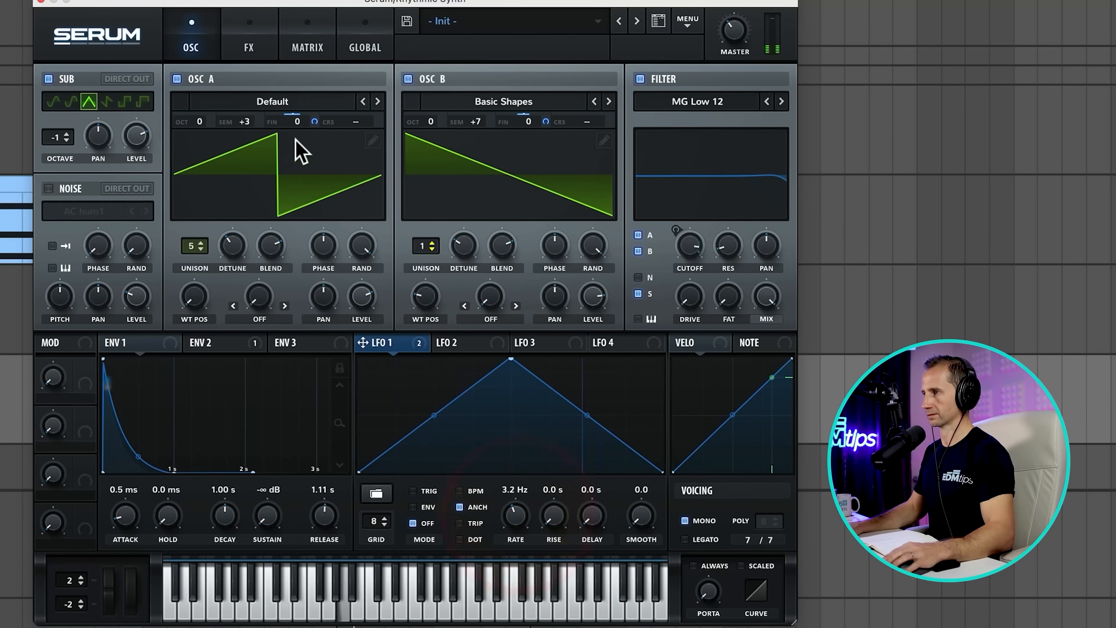
left_click_drag(314, 124, 315, 115)
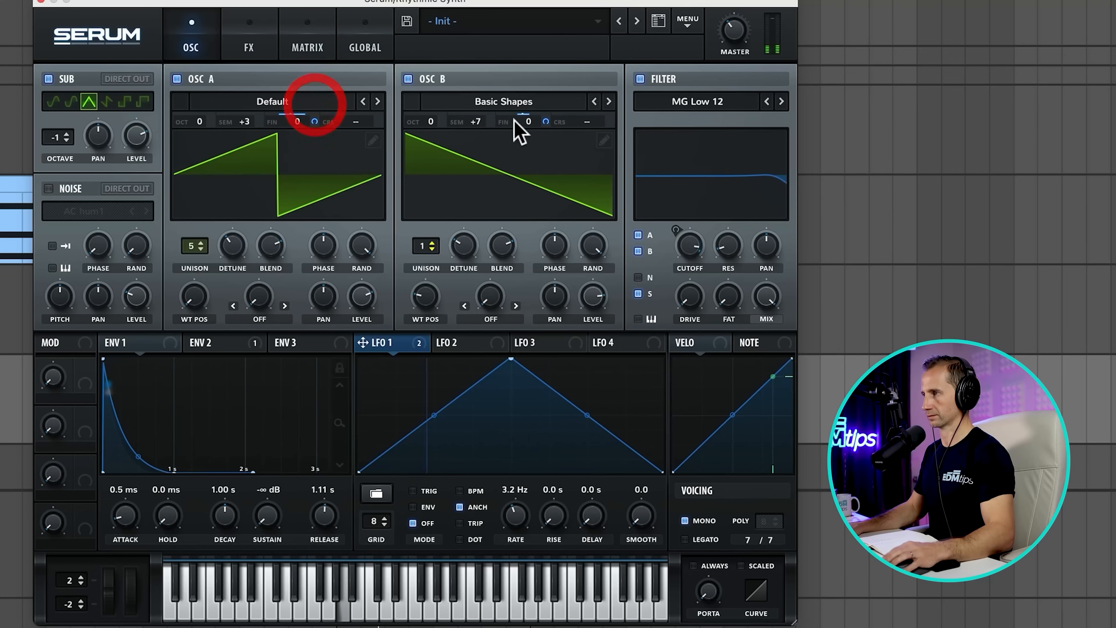
left_click_drag(546, 120, 541, 101)
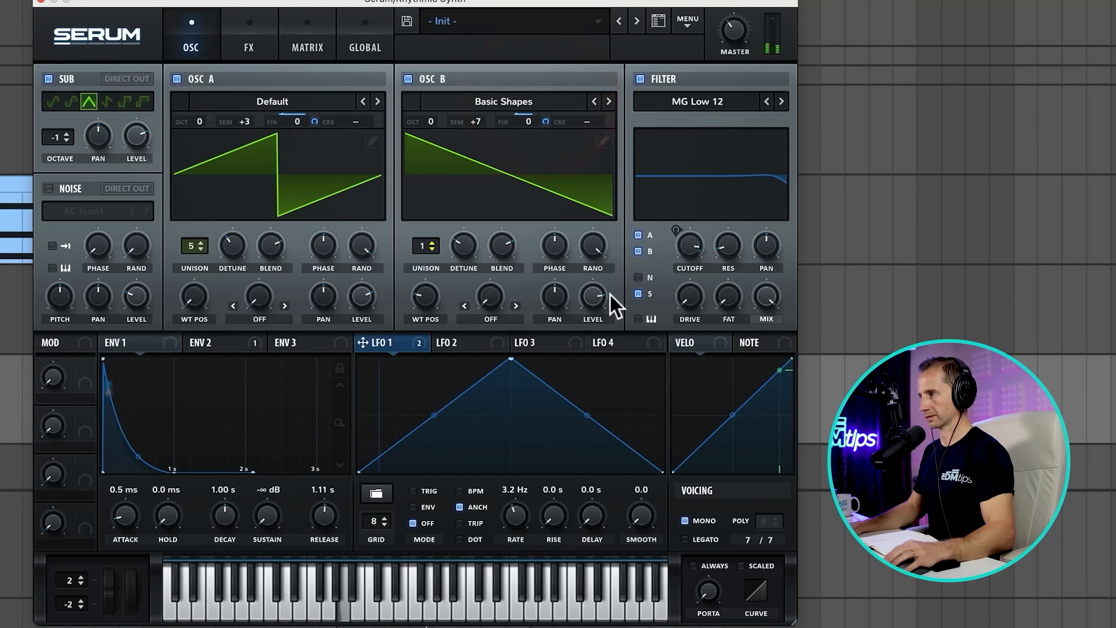
Raise the Osc A and Osc B levels to maximum, close the Serum window and stop playback.
left_click_drag(365, 298, 378, 185)
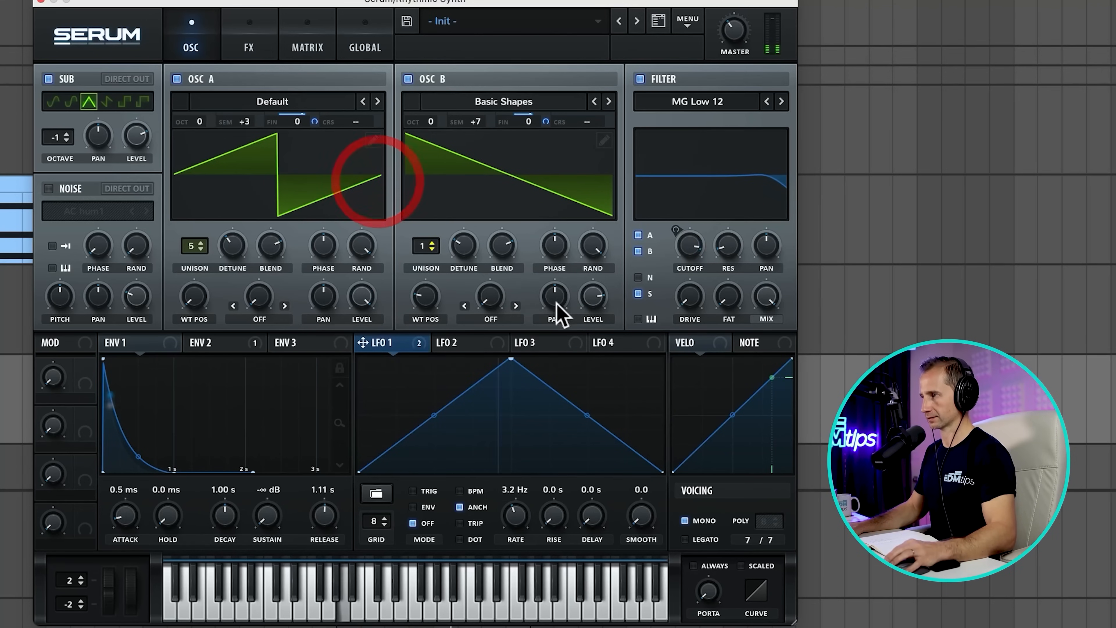
mouse_move(593, 304)
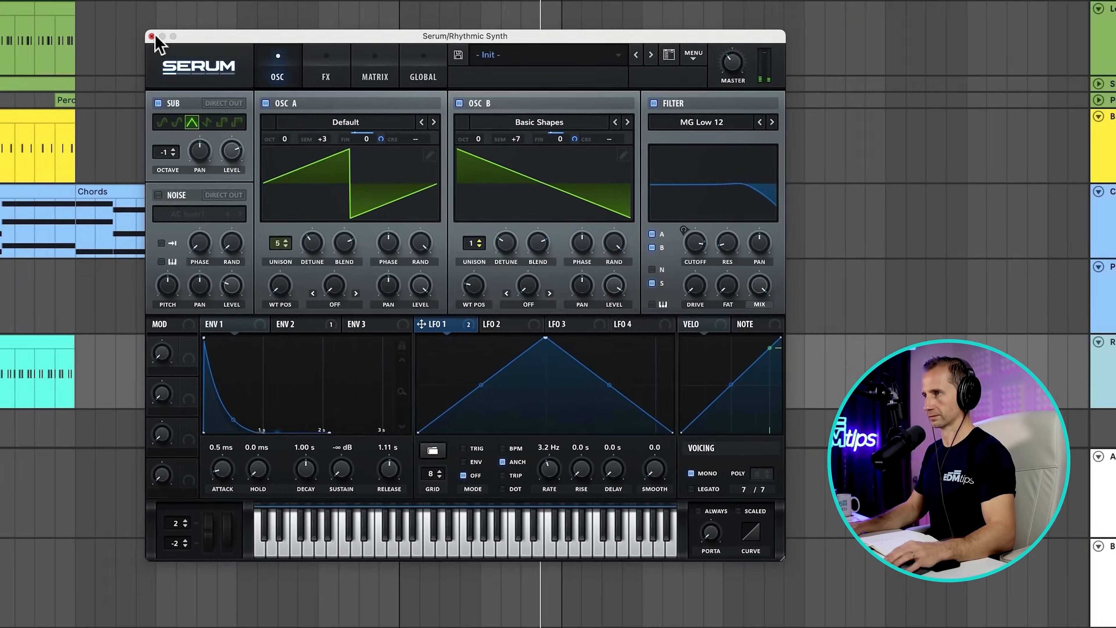
left_click(40, 2)
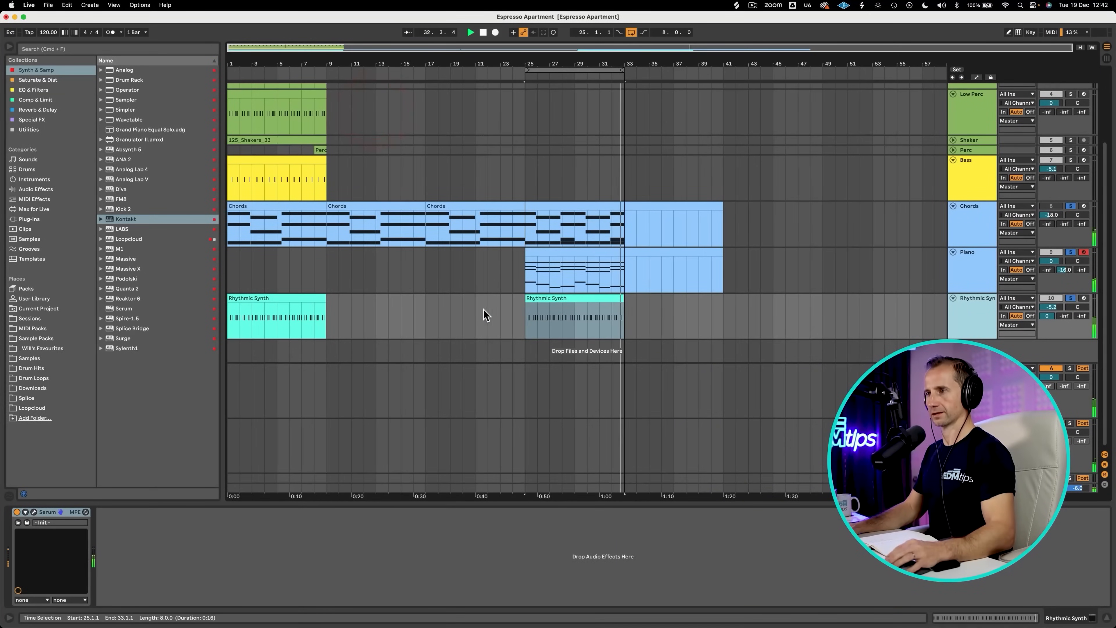
key("space")
Copy the 16-bar Chords clip from bar 25 to bar 1 of the Chords track.
scroll(430, 294, "up", 1)
left_click(541, 219)
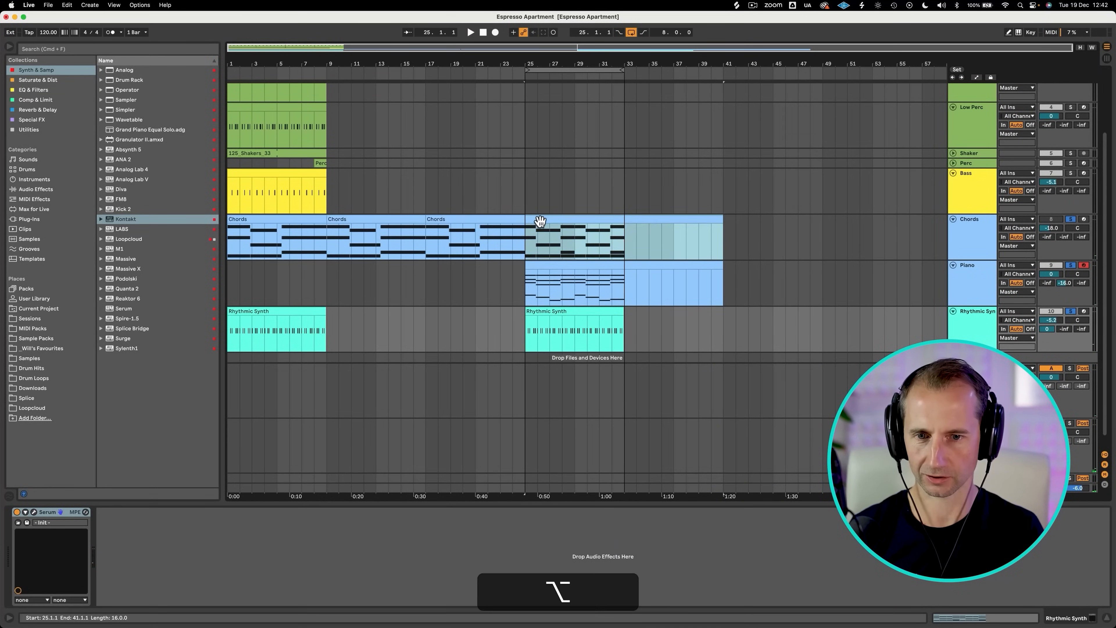
left_click_drag(541, 219, 234, 235)
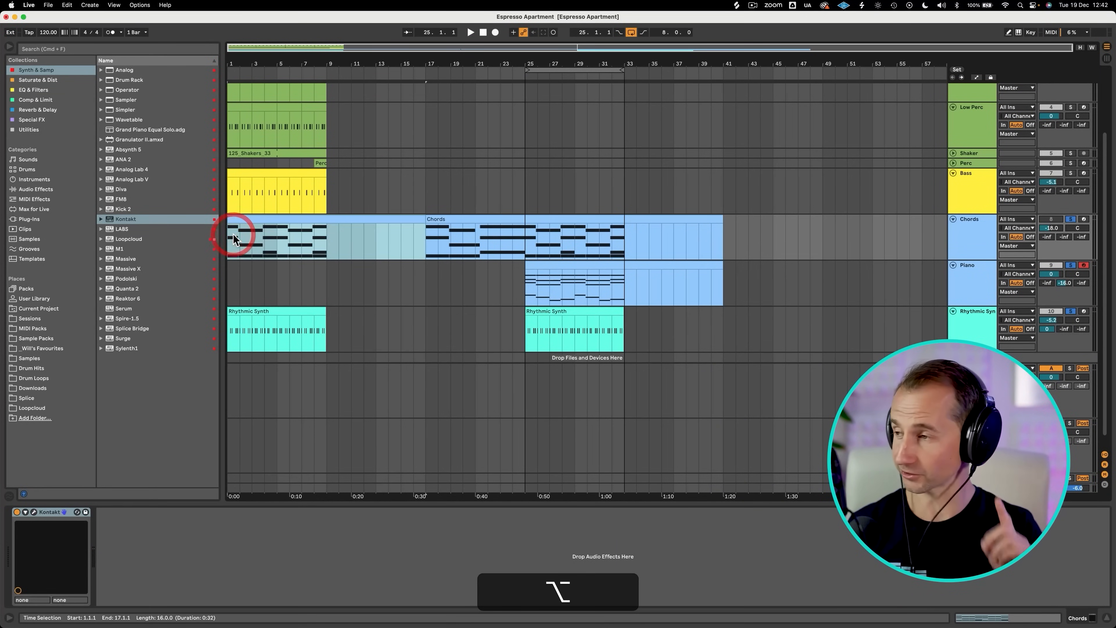
Play the soloed Chords, Piano and Rhythmic Synth parts from bar 25 and stop playback.
left_click(519, 281)
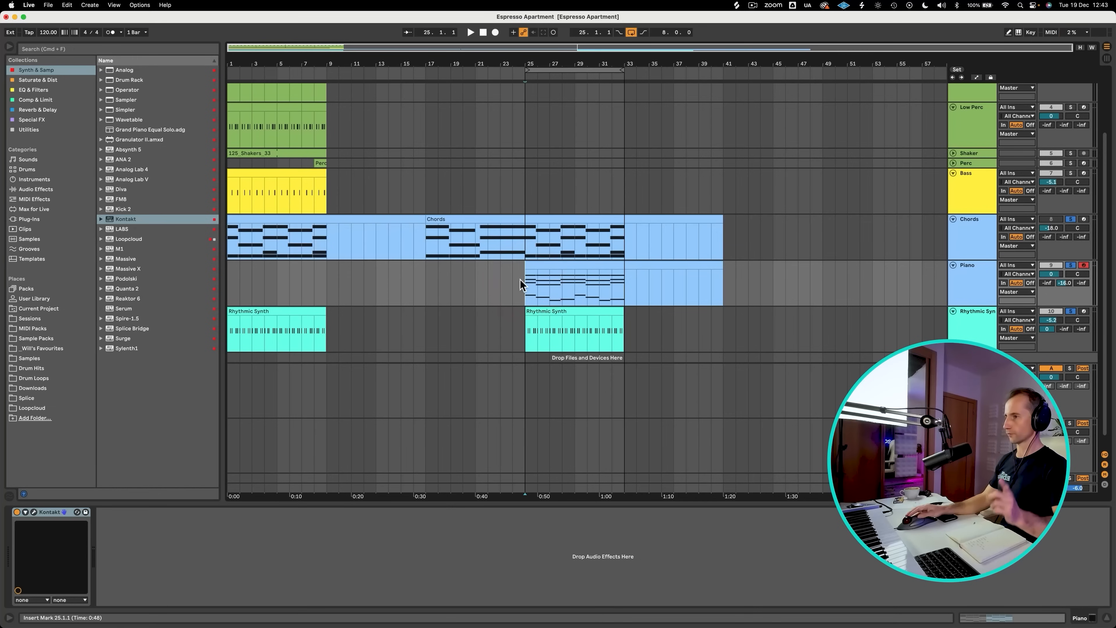
scroll(520, 279, "up", 1)
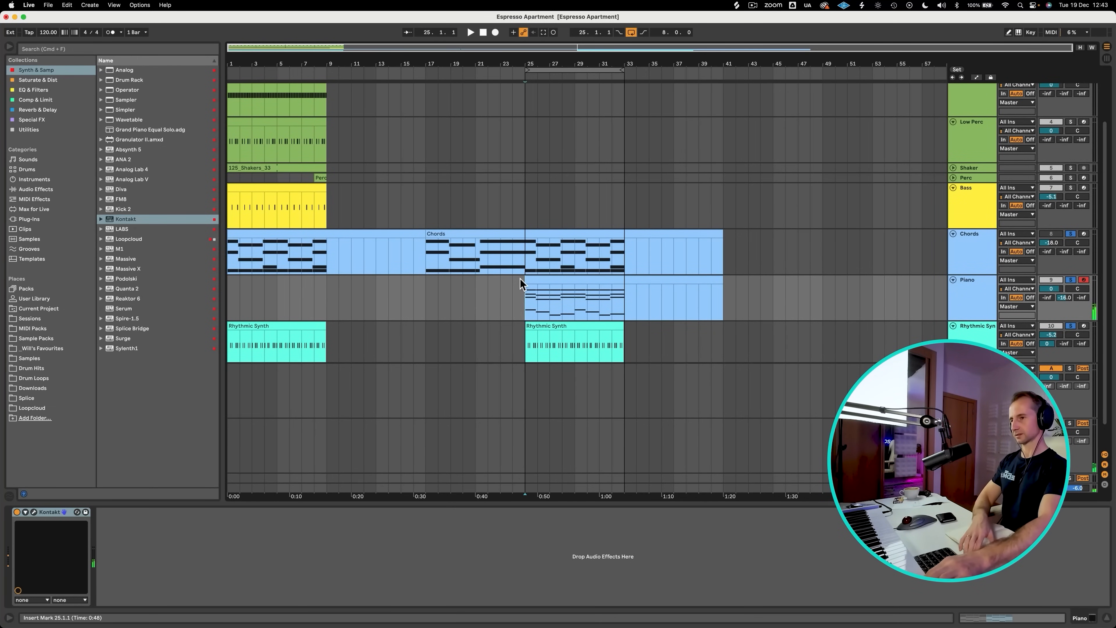
key("space")
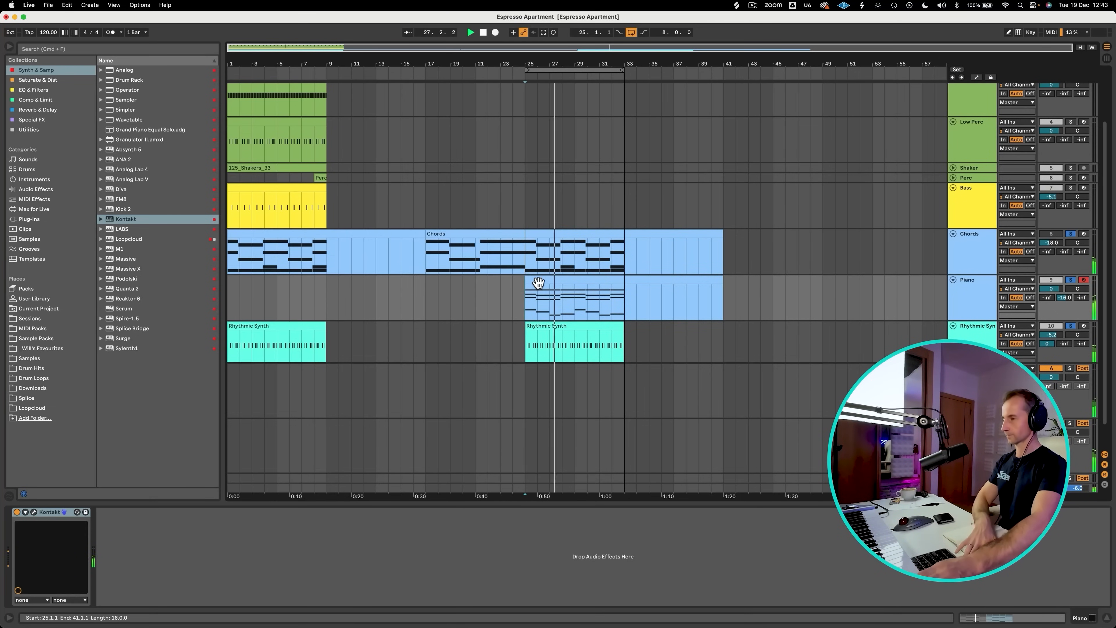
key("space")
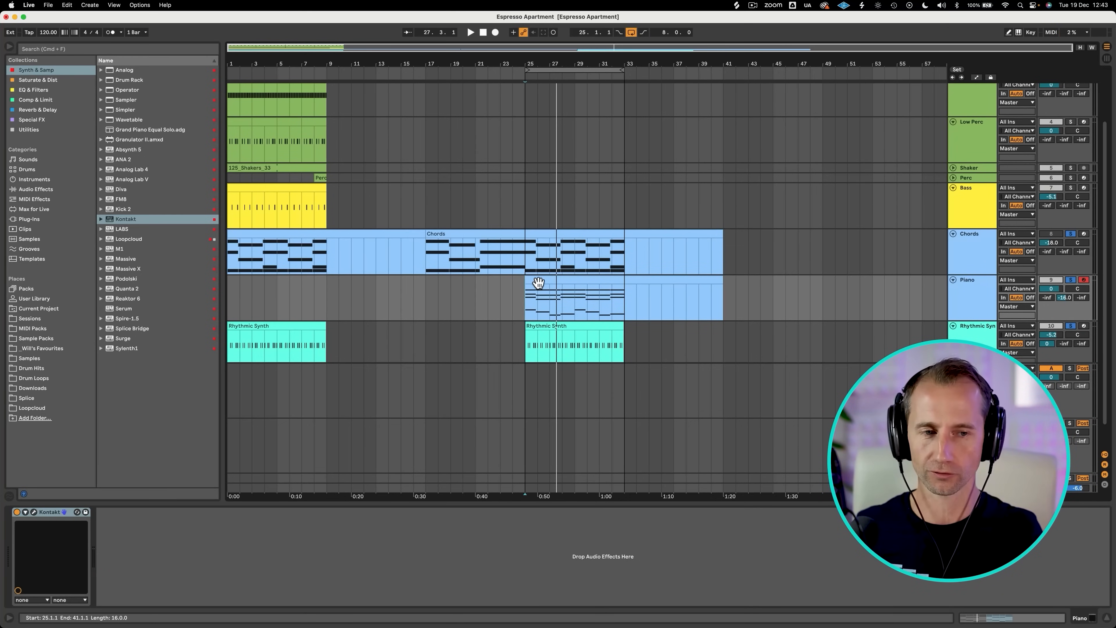
Loop bars 1 to 9 using a selection on the Piano track and save the project.
left_click(544, 280)
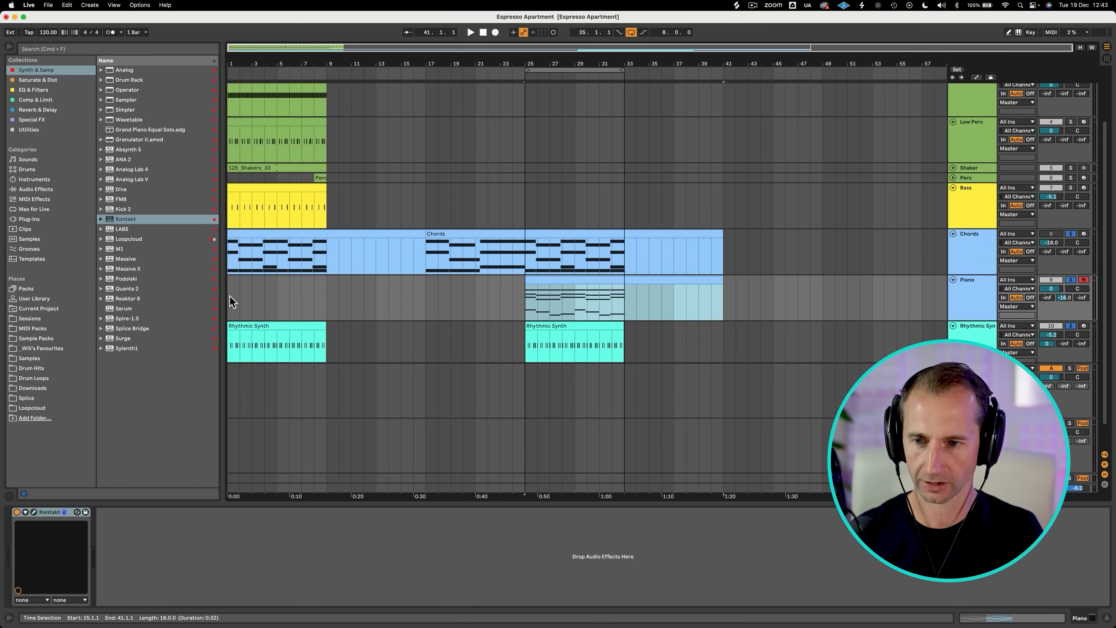
left_click_drag(229, 296, 323, 290)
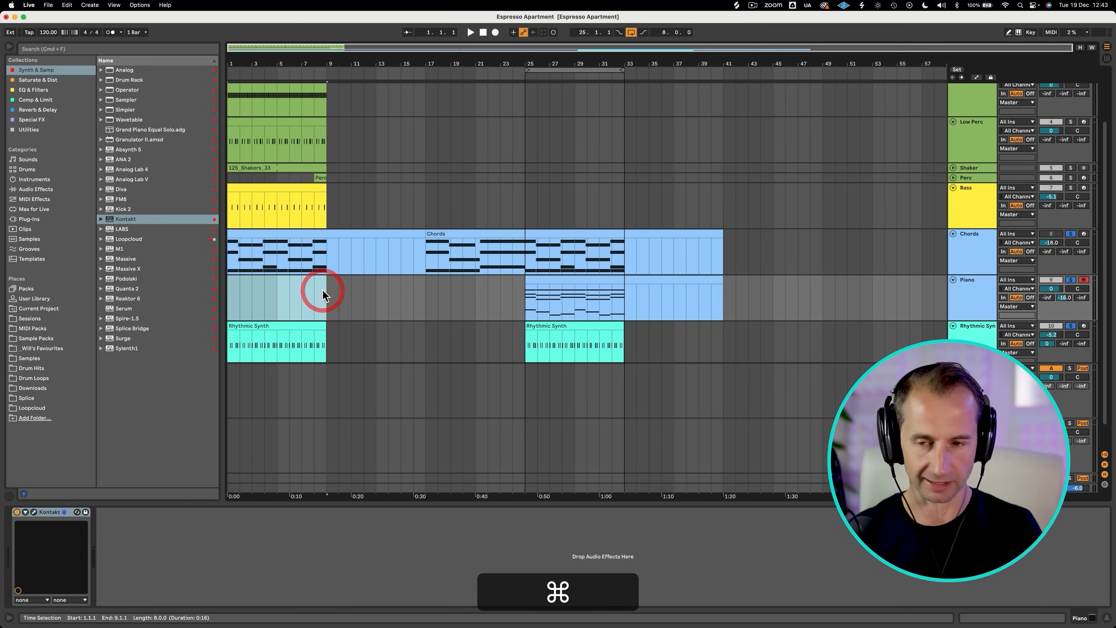
key("cmd+l")
key("super+s")
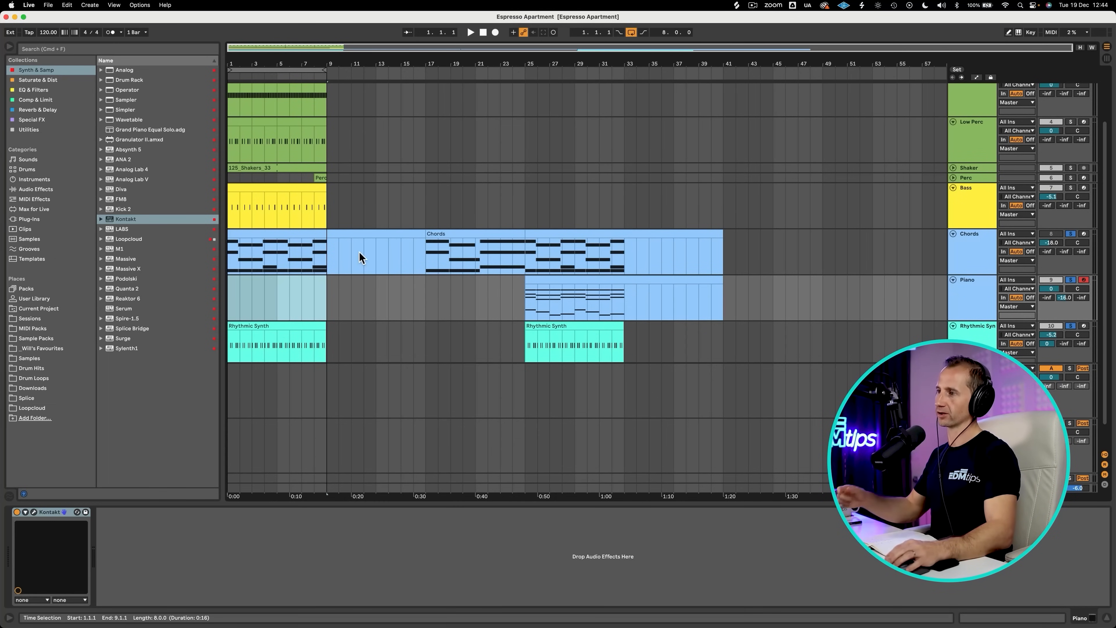
Insert 32 bars of silence at bar 9, using the eight-bar selection from bar 9 to 17.
left_click_drag(331, 215, 420, 215)
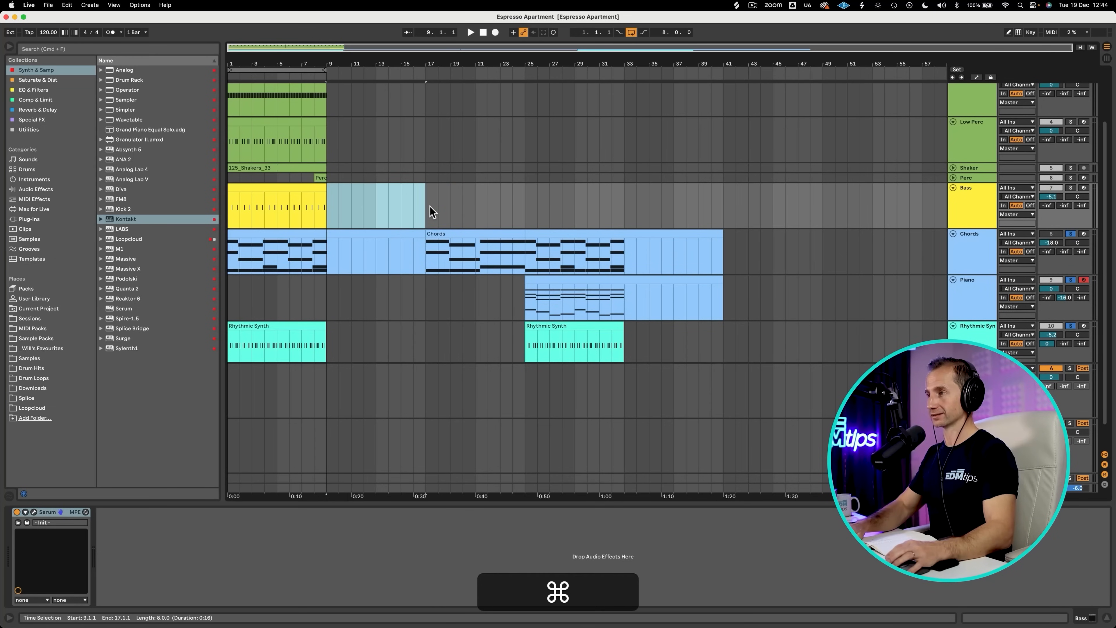
key("super+i")
key("super+i")
key("super+i")
left_click_drag(409, 66, 409, 40)
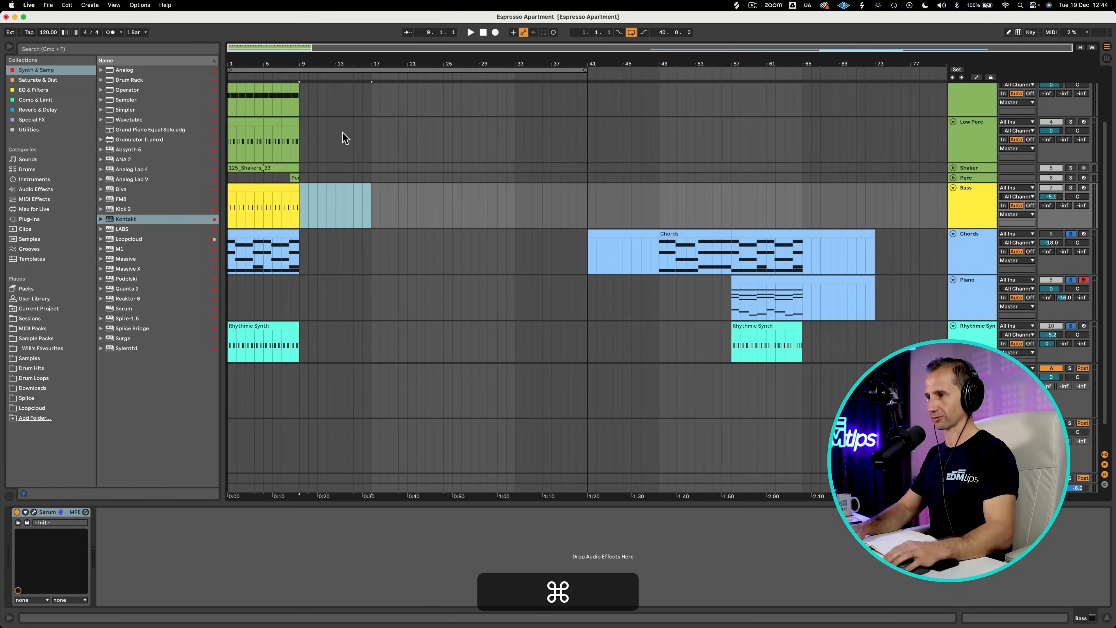
Duplicate bars 1 to 9 of all tracks four times to fill the arrangement up to bar 41.
left_click_drag(306, 347, 182, 17)
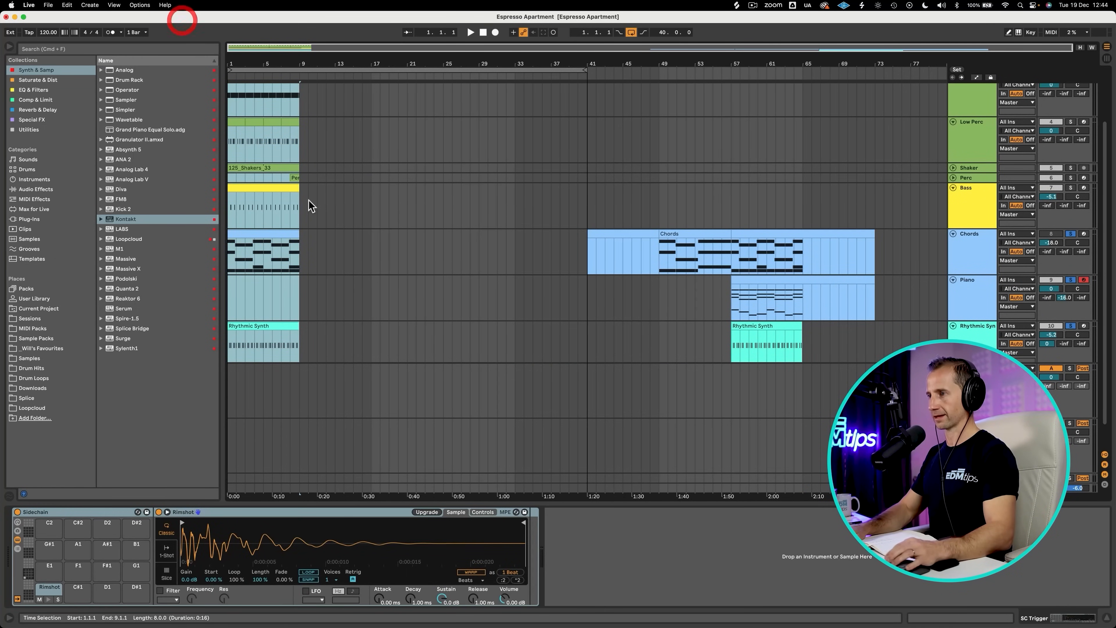
key("super+d")
key("super+d")
key("super+d")
key("super+d")
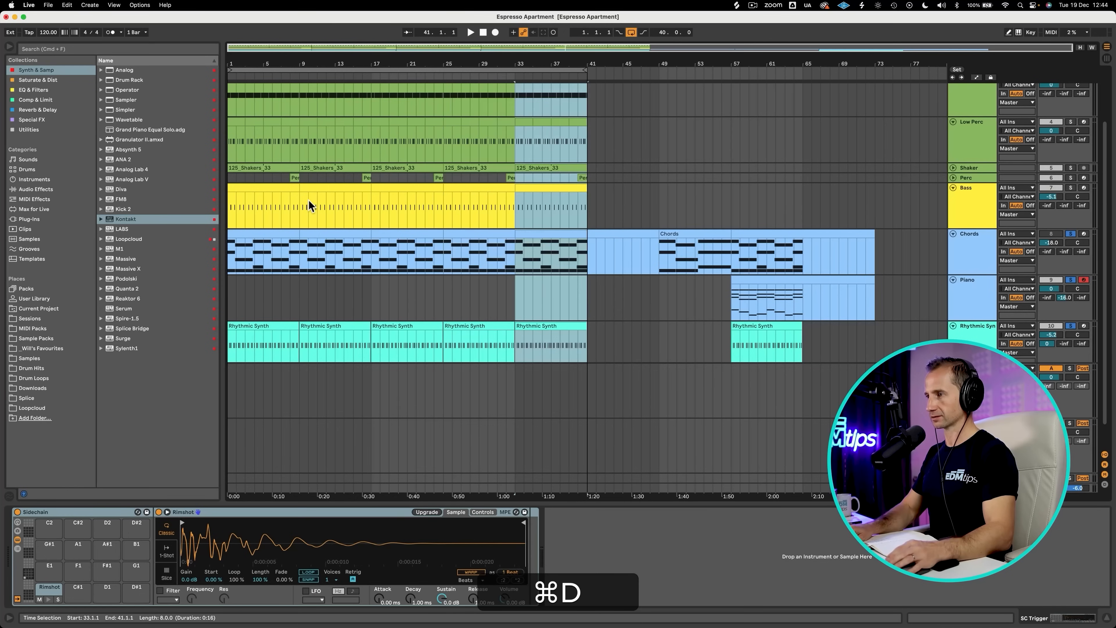
Turn off the solos on the tracks and play the full arrangement from bar 1.
scroll(307, 224, "down", 1)
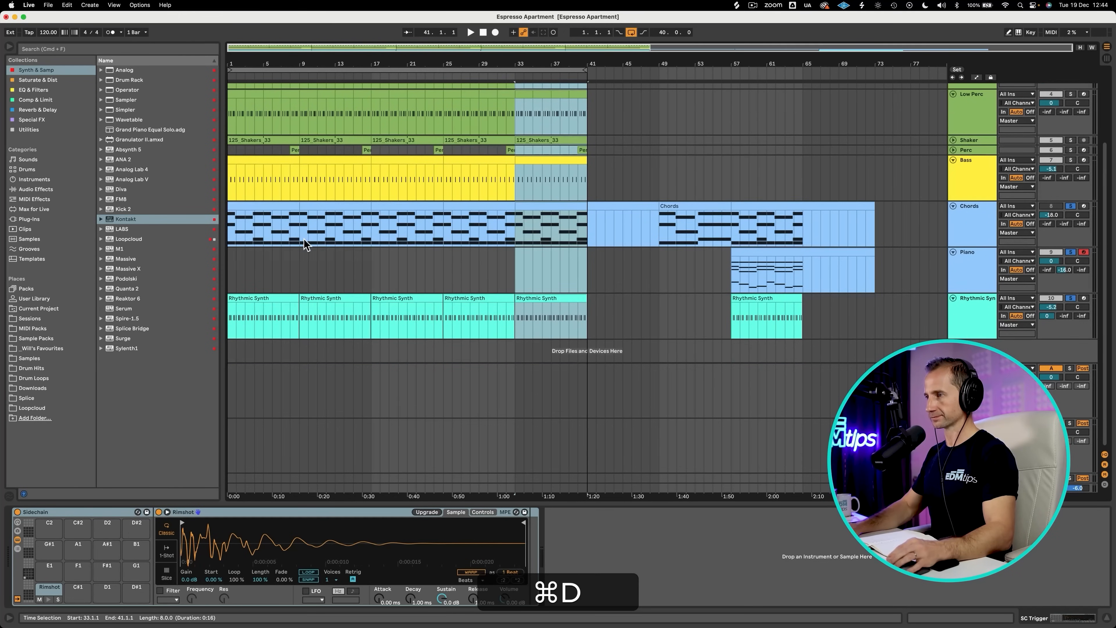
left_click(228, 319)
key("space")
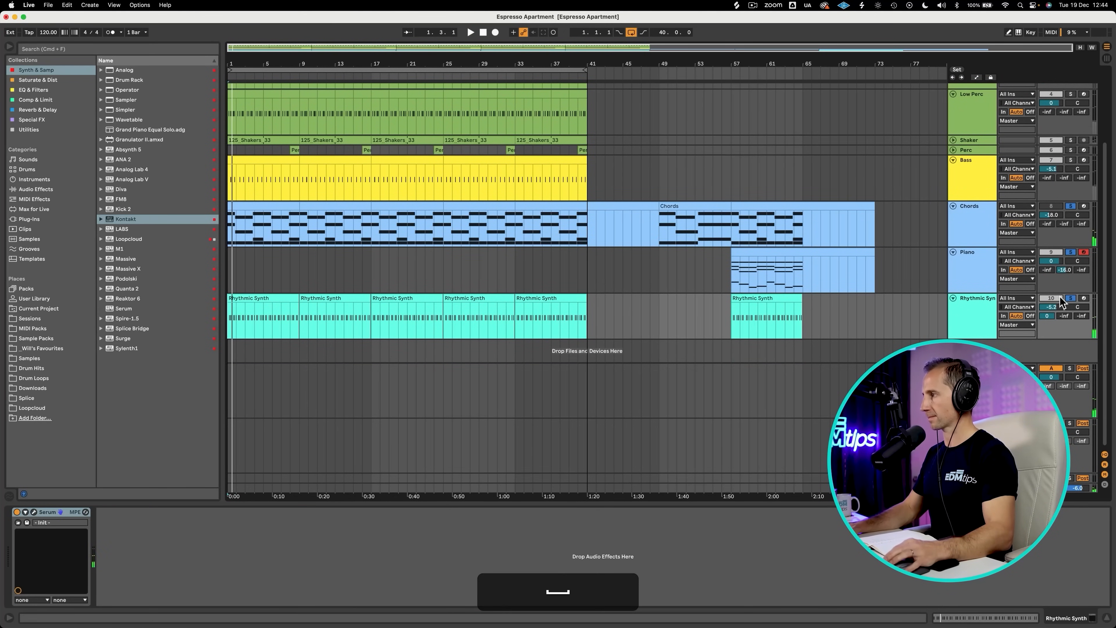
left_click(1071, 298)
key("space")
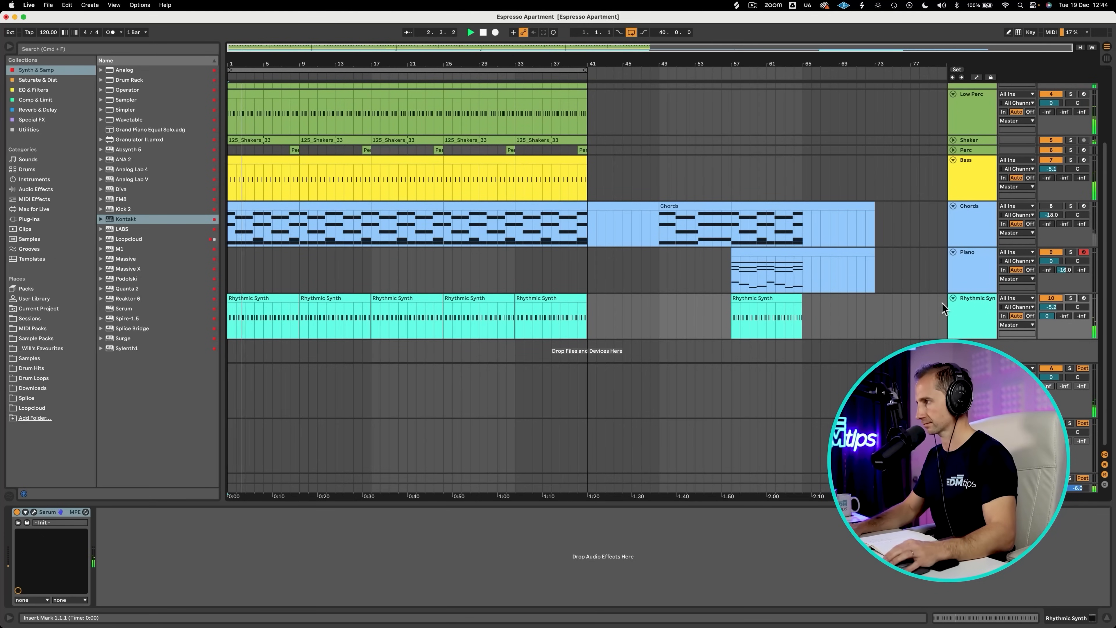
Open the Rhythmic Synth track's Serum instrument and stop playback.
left_click(967, 312)
left_click(968, 313)
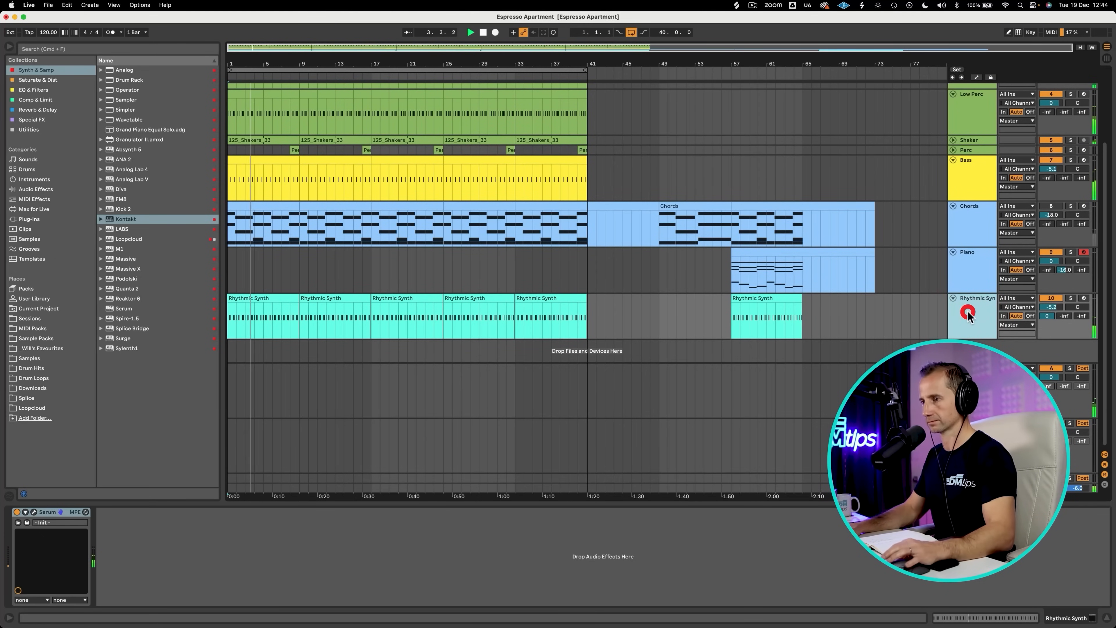
left_click(34, 513)
key("space")
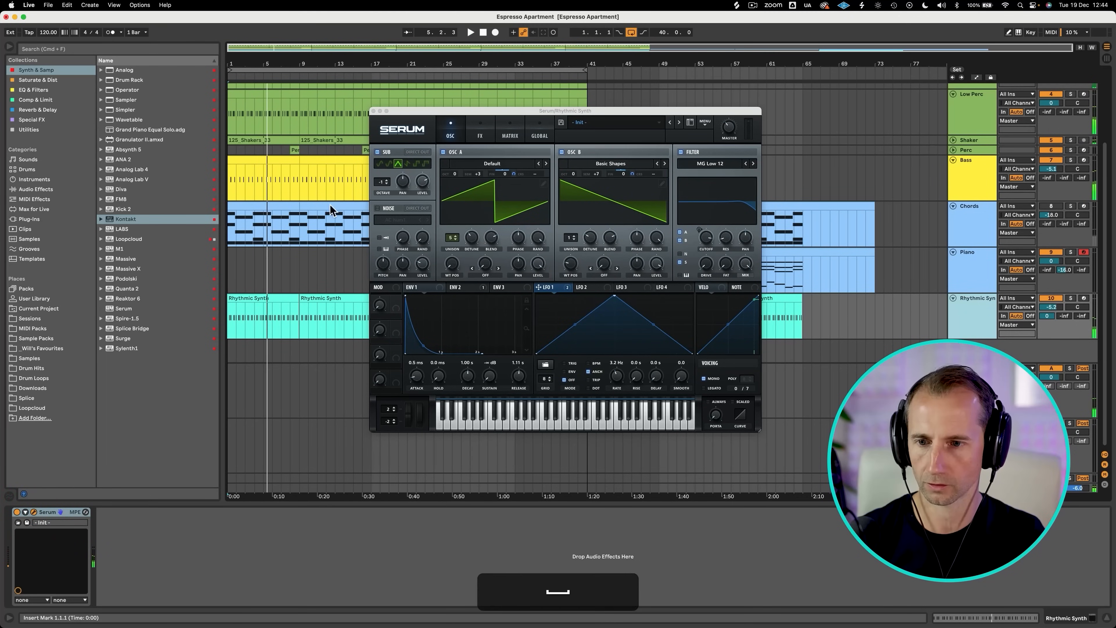
Close the Serum window and delete all notes from bar 5 onward in the first Rhythmic Synth clip.
left_click(266, 319)
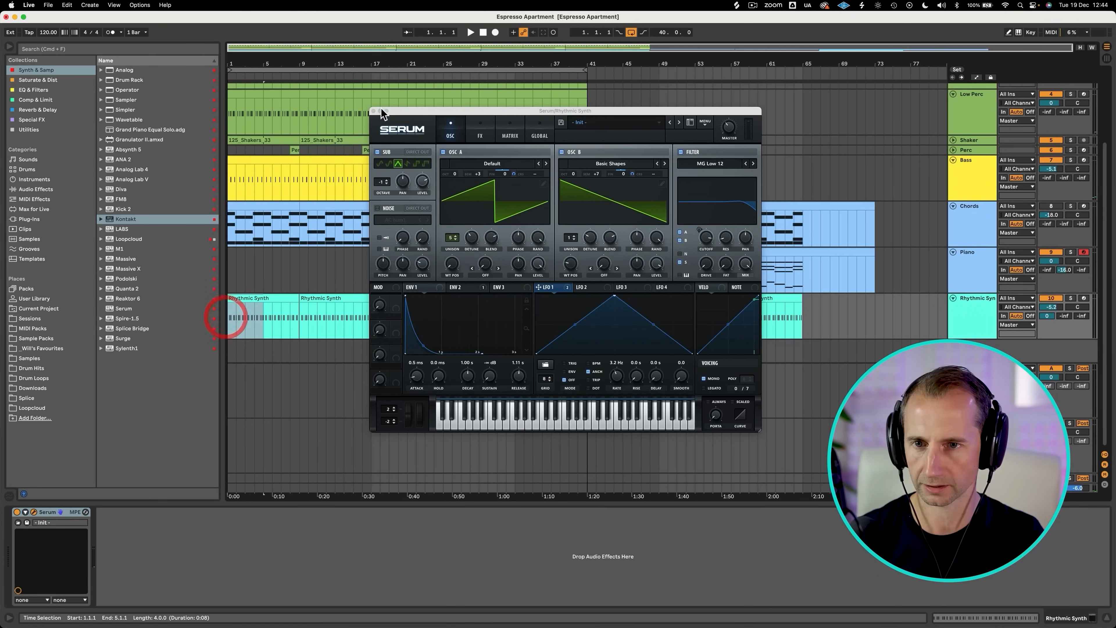
left_click(374, 111)
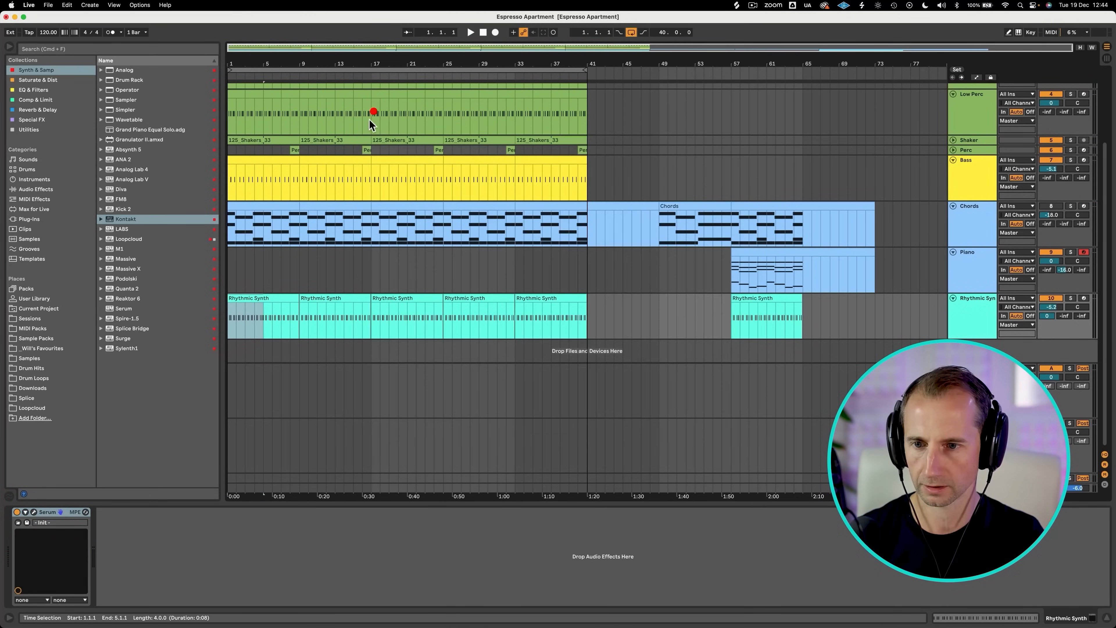
left_click(218, 312)
left_click_drag(239, 67, 255, 115)
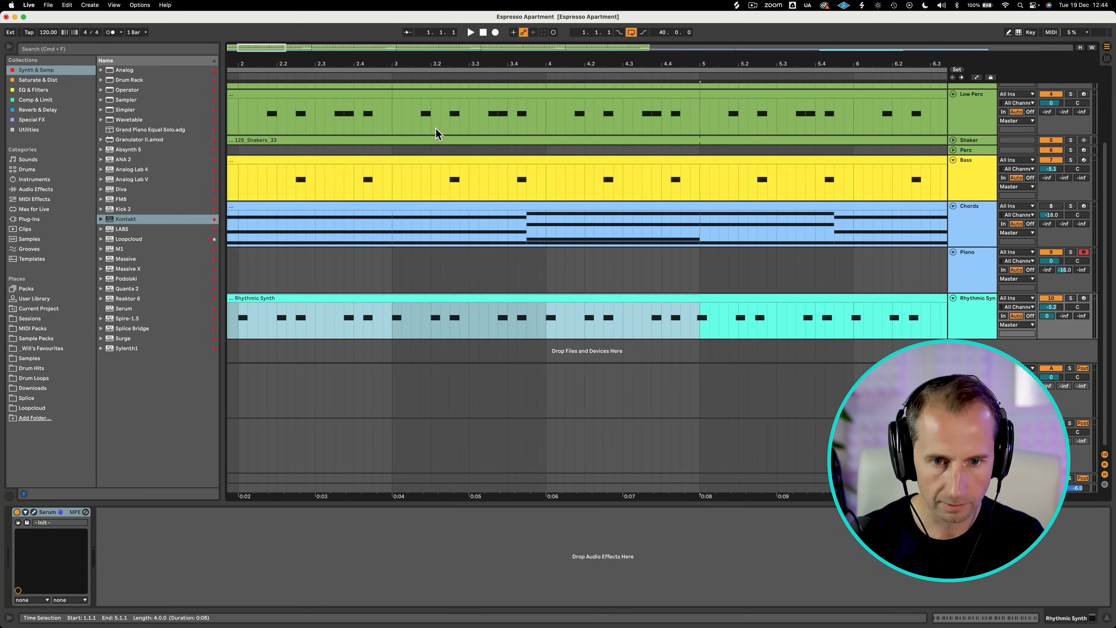
double_click(704, 318)
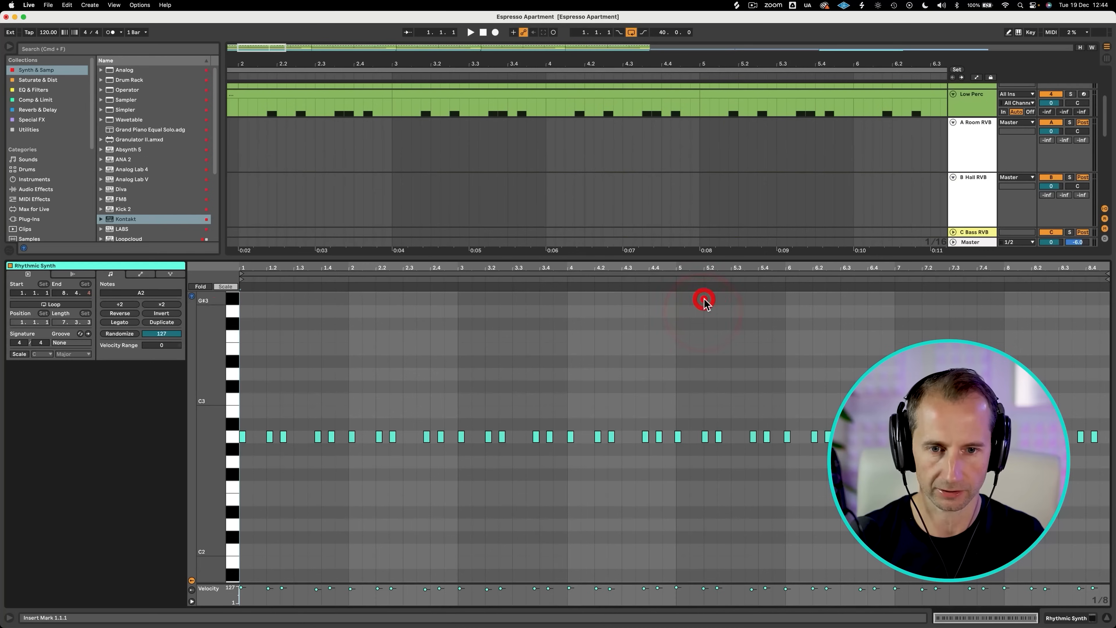
key("space")
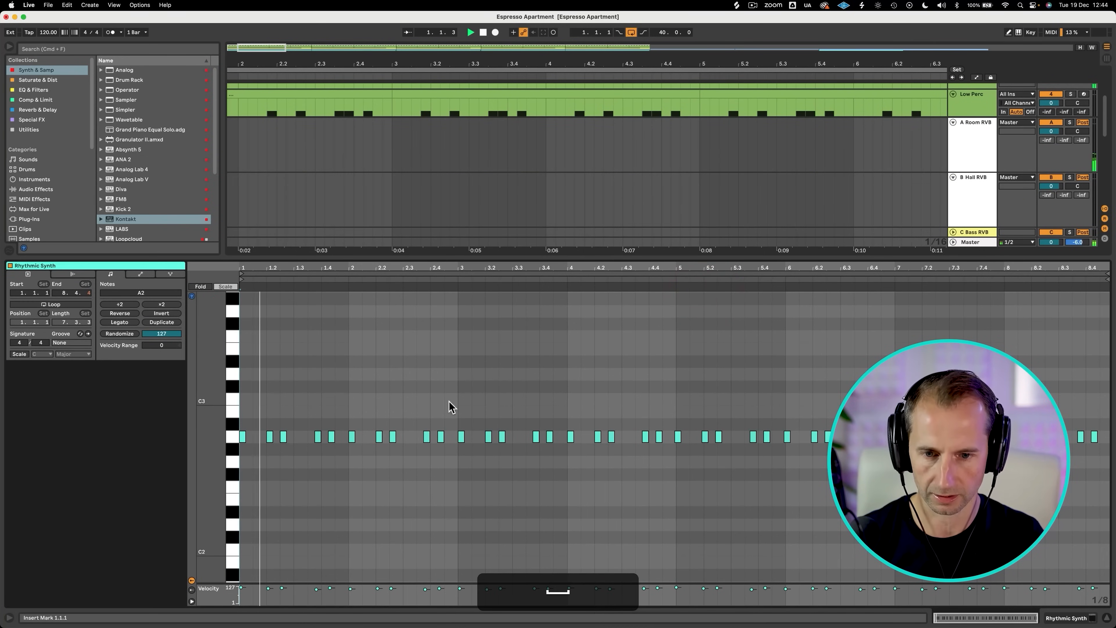
left_click(673, 426)
key("space")
left_click_drag(670, 425, 1105, 444)
key("BackSpace")
key("shift+Tab")
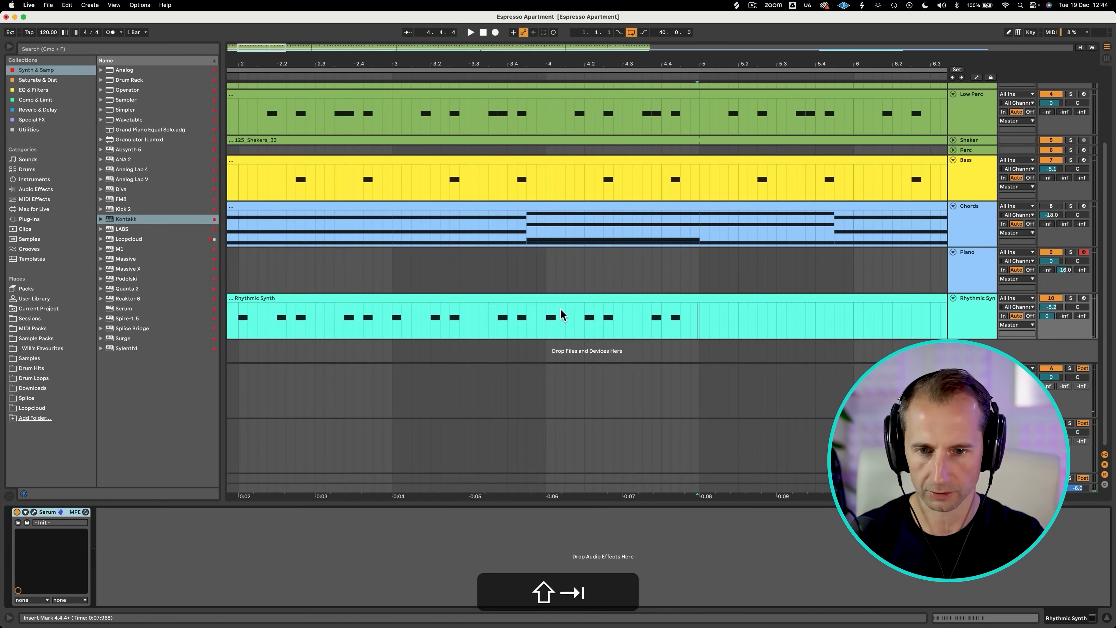
Split the first Rhythmic Synth clip at bar 5, delete its second half, and consolidate the remaining four bars.
left_click(704, 317)
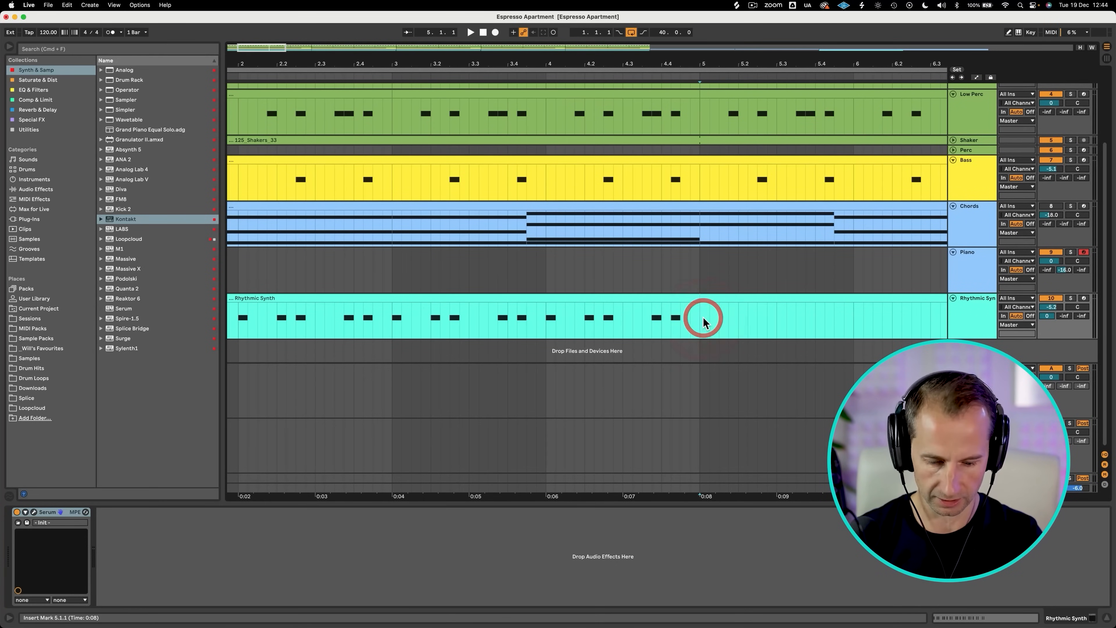
key("super+e")
left_click(711, 300)
key("BackSpace")
left_click(666, 299)
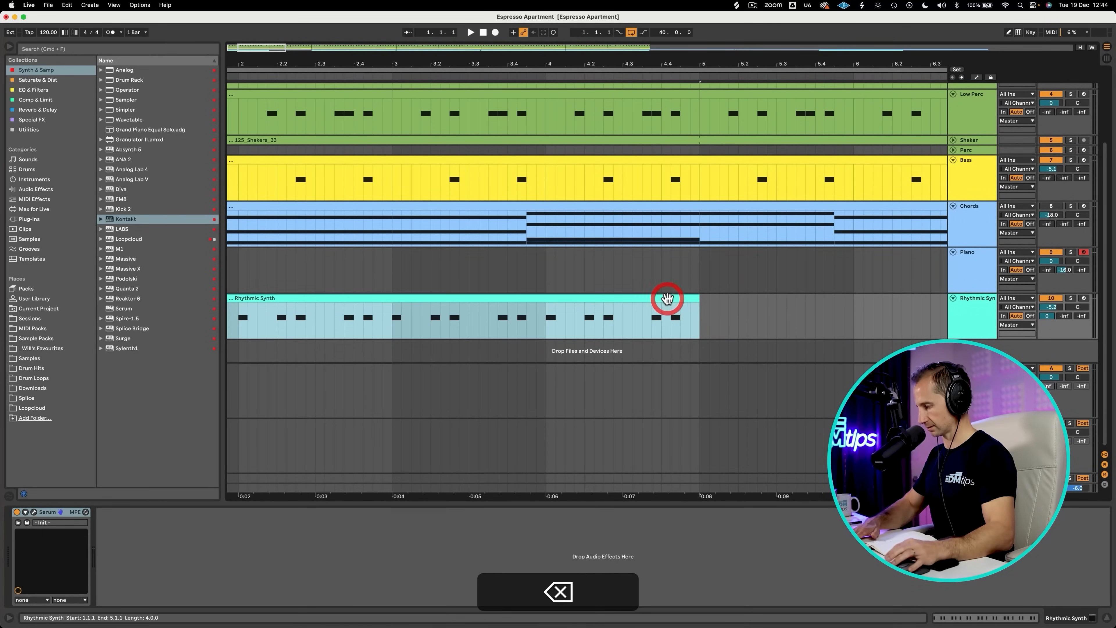
key("super+j")
Duplicate the four-bar Rhythmic Synth clip repeatedly up to bar 41, and fill bars 57 to 65 with two copies.
left_click_drag(592, 63, 258, 64)
key("super+d")
key("super+d")
key("super+d")
key("super+d")
key("super+d")
key("super+d")
key("super+d")
key("super+d")
key("super+d")
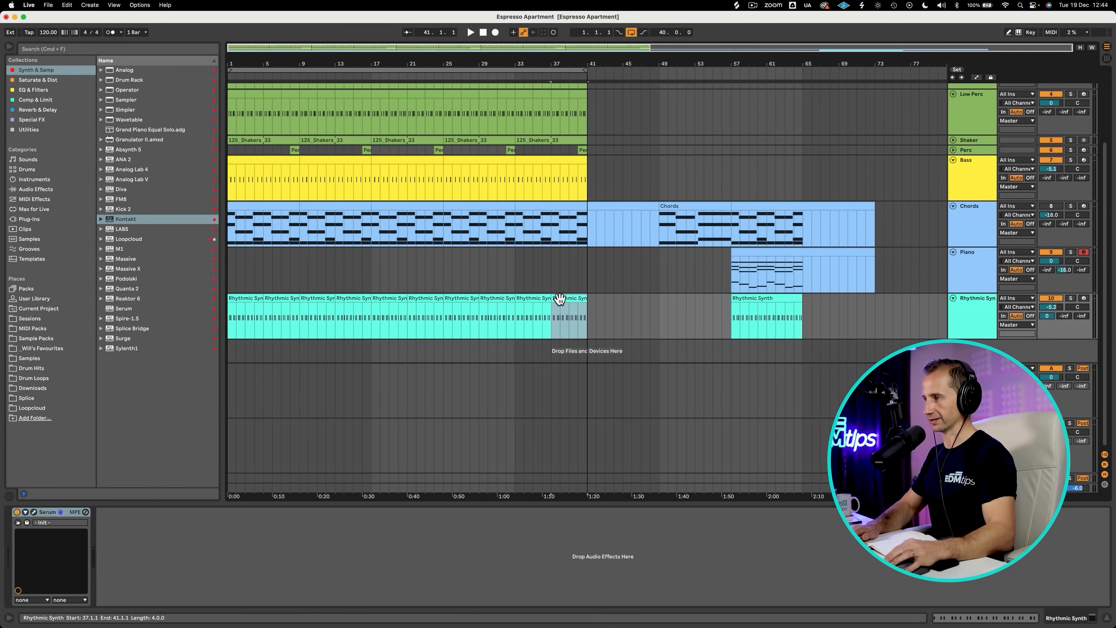
left_click(742, 309)
key("alt+super+d")
Insert a MIDI track below Piano, name it Drone, and colour it turquoise.
left_click(974, 278)
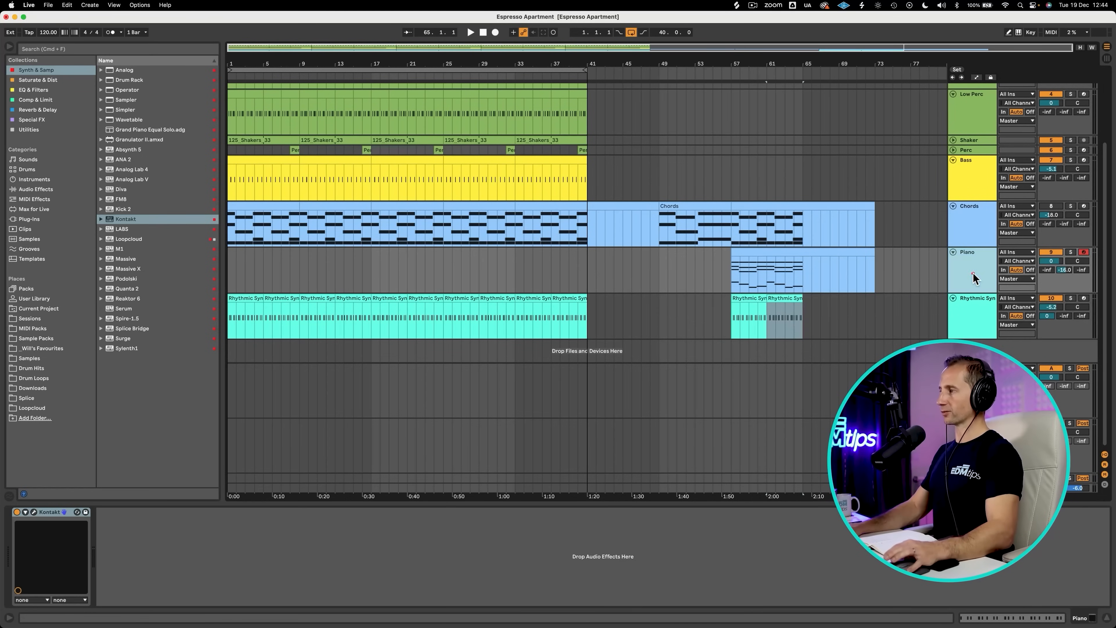
key("shift+super+t")
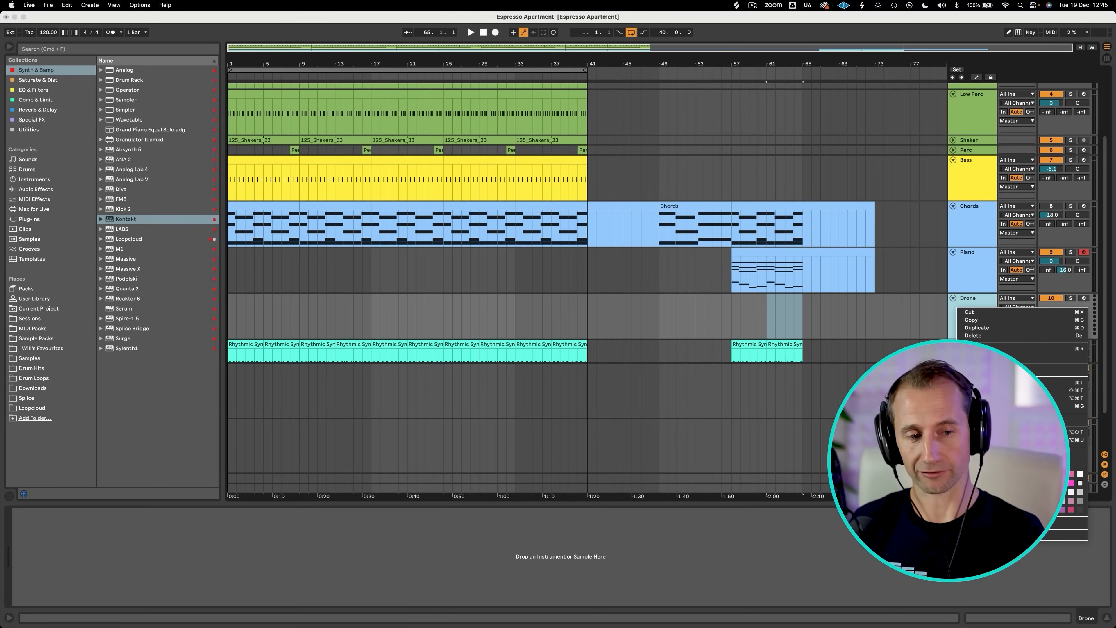
left_click(1027, 474)
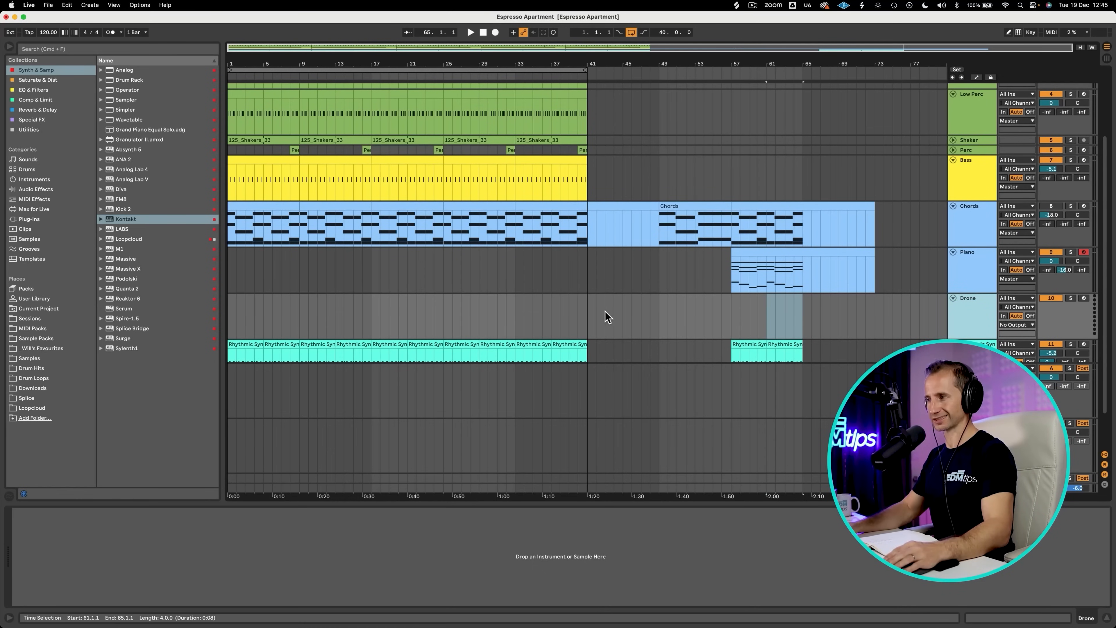
Create an empty MIDI clip named Drone on the Drone track from bar 1 to bar 41.
left_click_drag(589, 317, 194, 324)
key("shift+super+m")
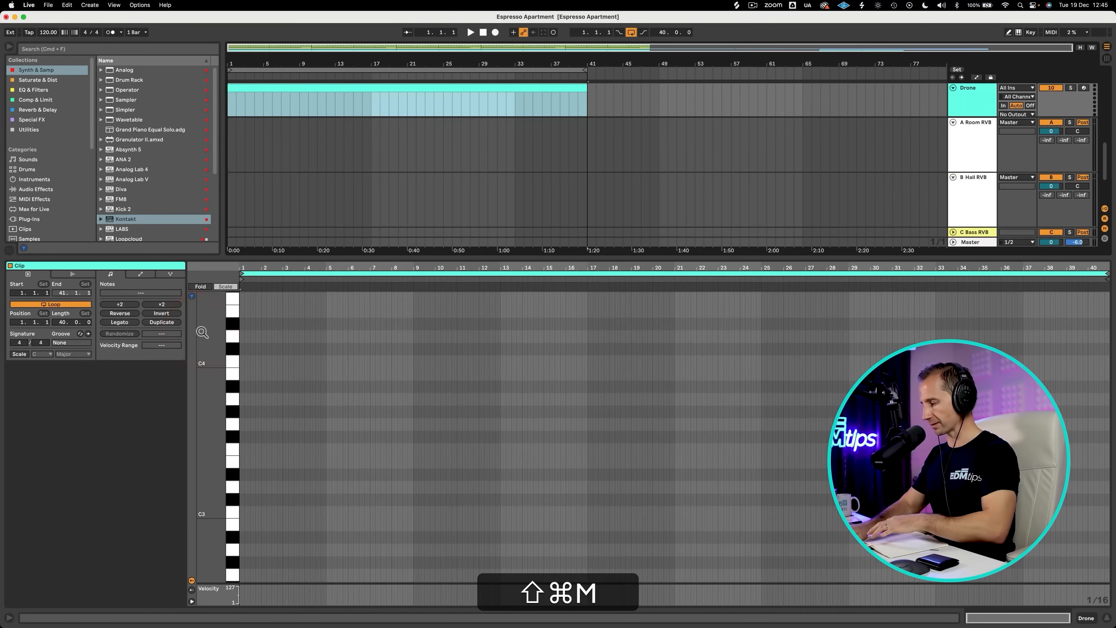
key("super+r")
type("D")
key("shift+Tab")
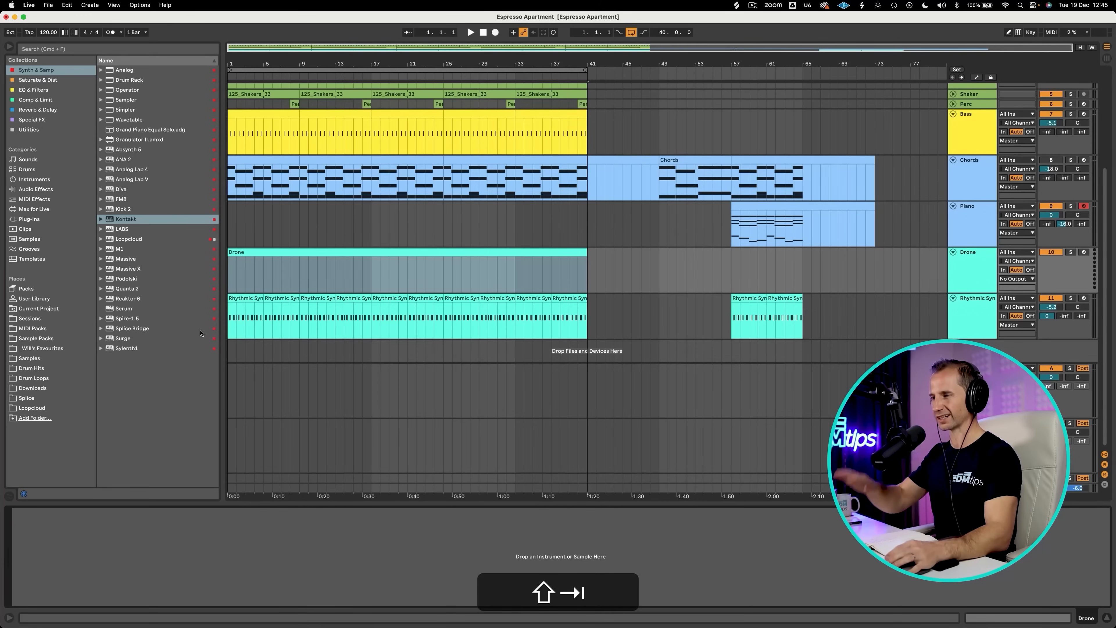
Load Serum onto the Drone track and arm the track for recording.
left_click(119, 218)
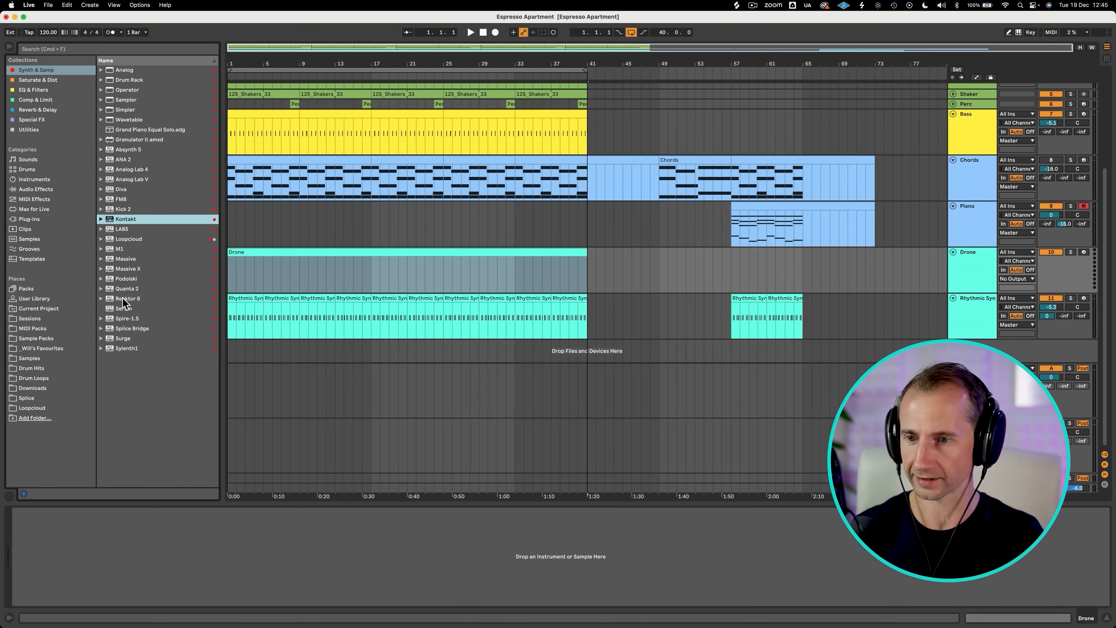
left_click_drag(124, 309, 211, 303)
left_click_drag(294, 263, 293, 262)
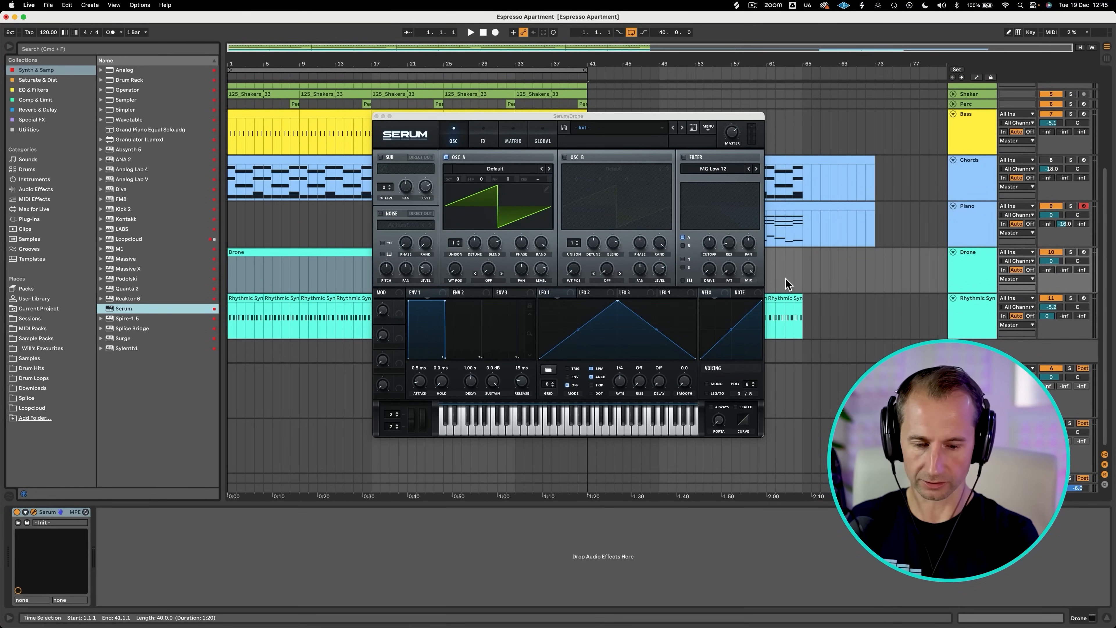
left_click(1084, 252)
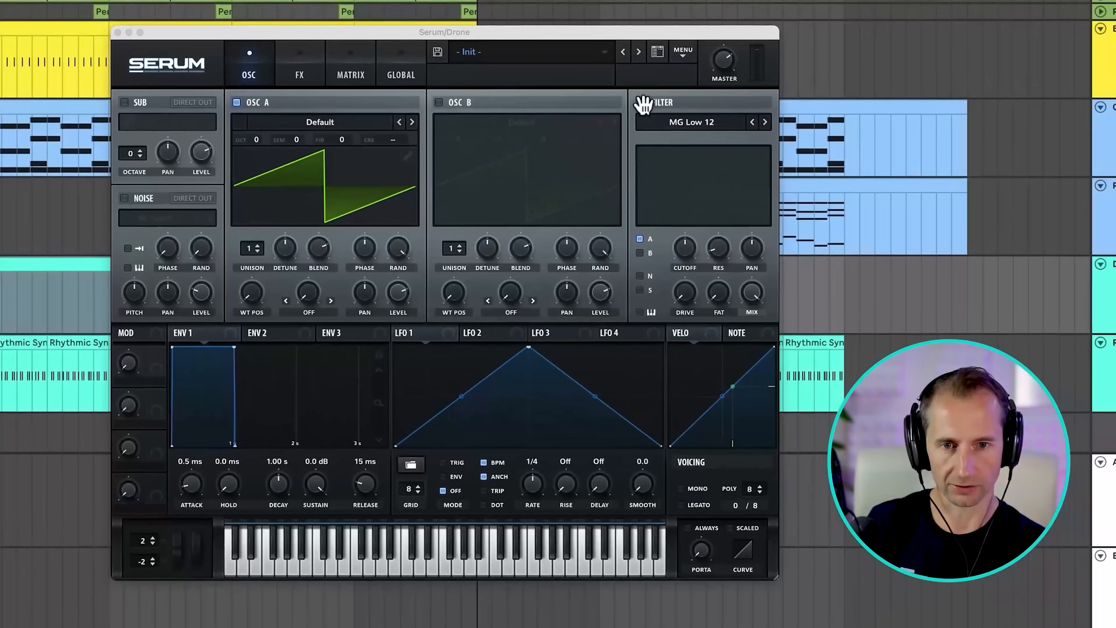
Turn on Serum's MG Low 12 filter, and set oscillator A to 6 unison voices with reduced detune.
left_click(684, 157)
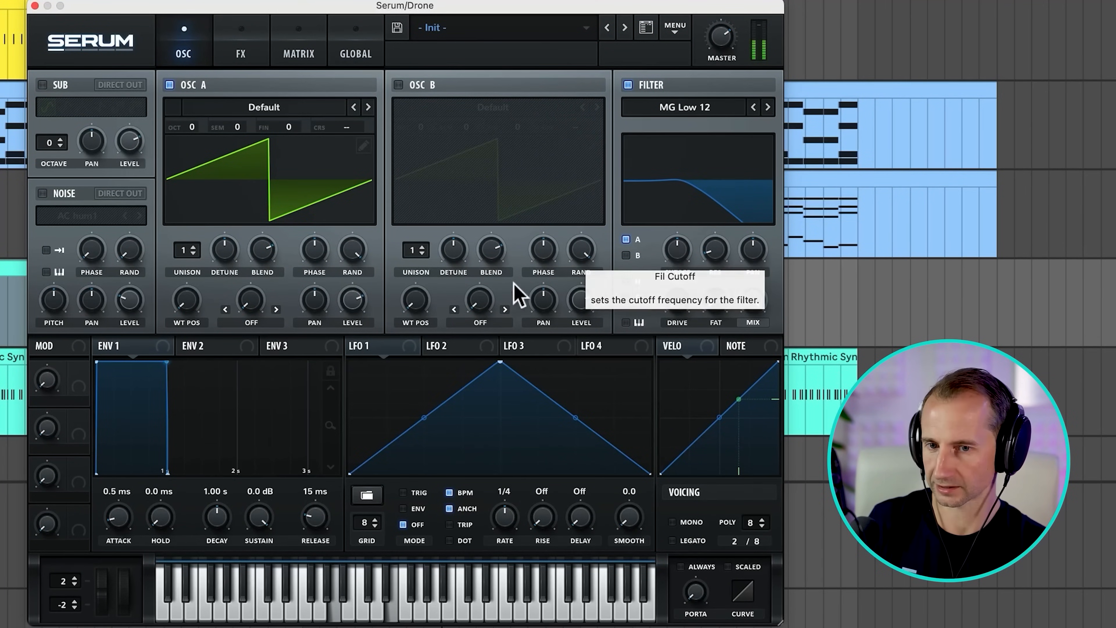
left_click_drag(181, 252, 182, 180)
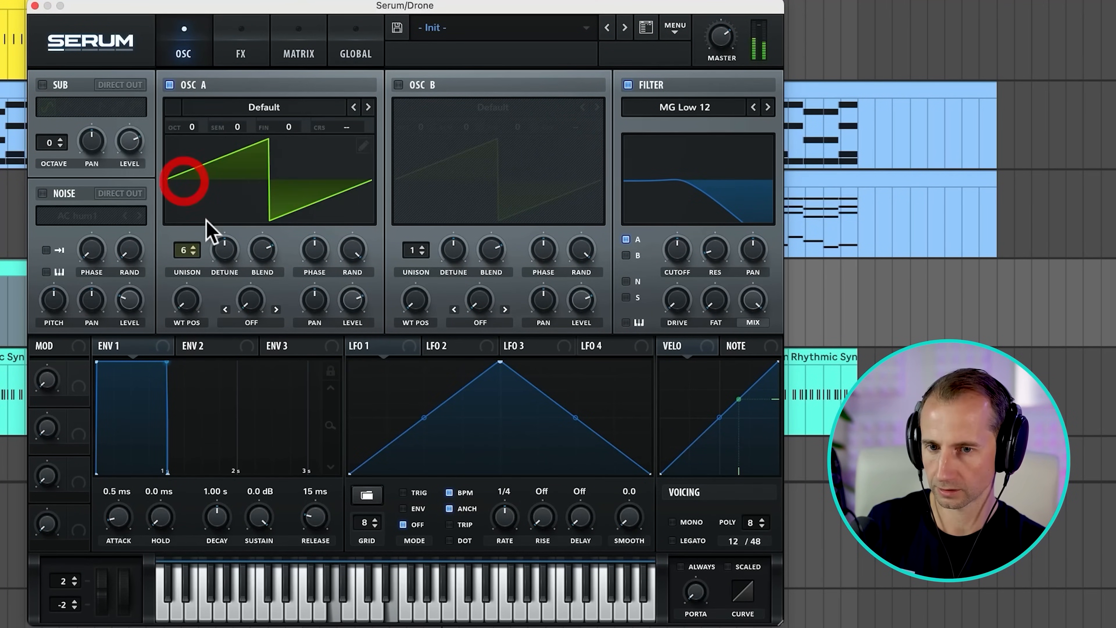
left_click_drag(232, 250, 232, 268)
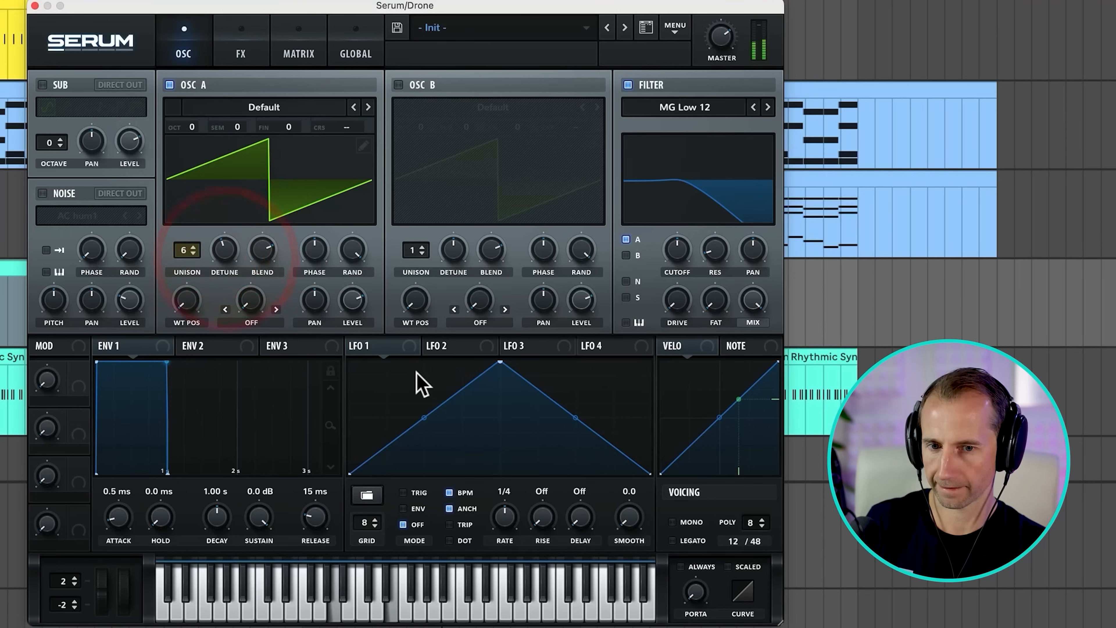
left_click(369, 348)
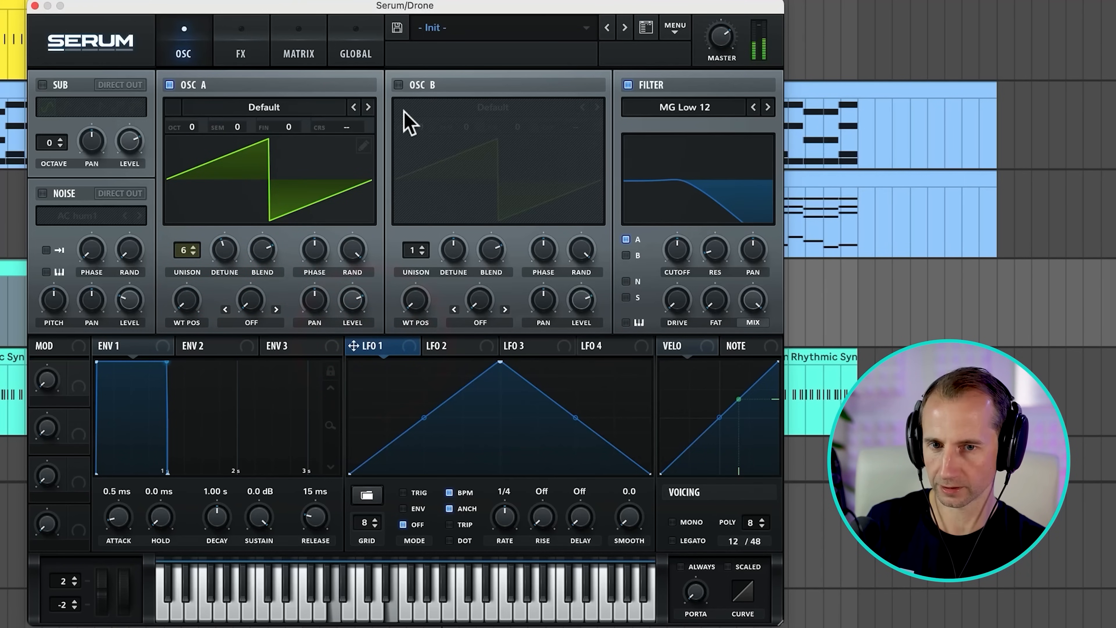
Enable oscillator B with filter routing and load the FMFM wavetable into it.
left_click(400, 85)
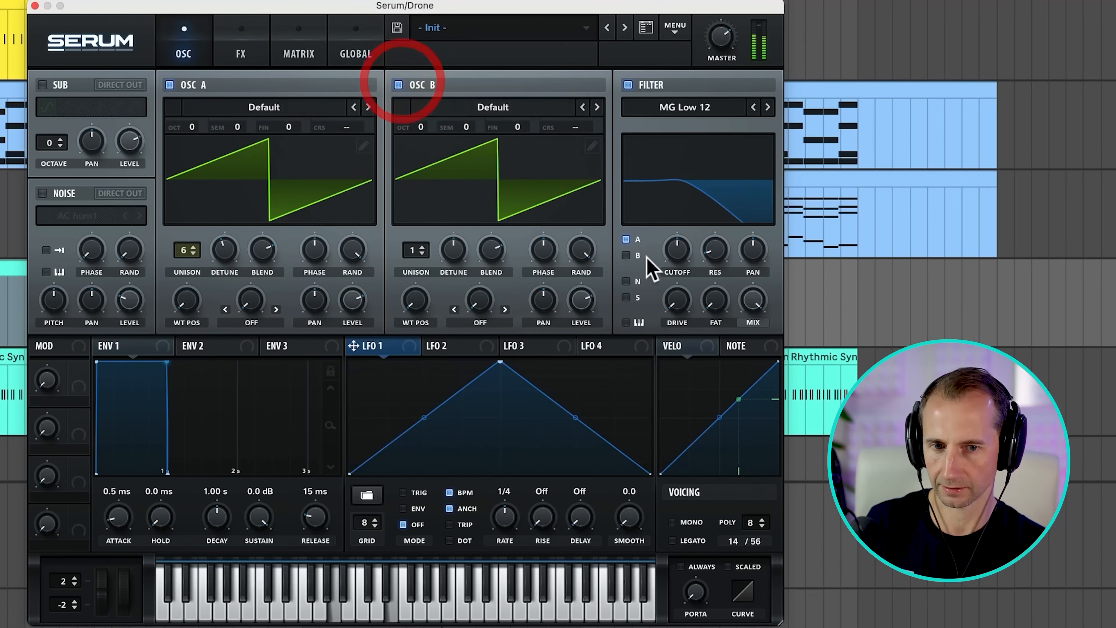
left_click(626, 255)
left_click(447, 108)
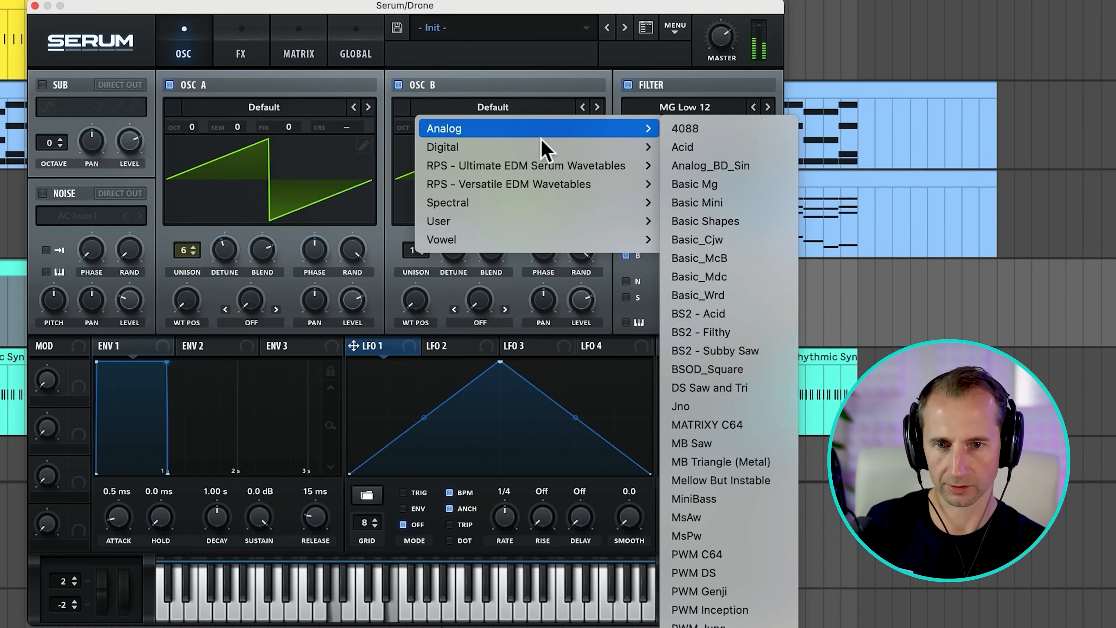
mouse_move(553, 179)
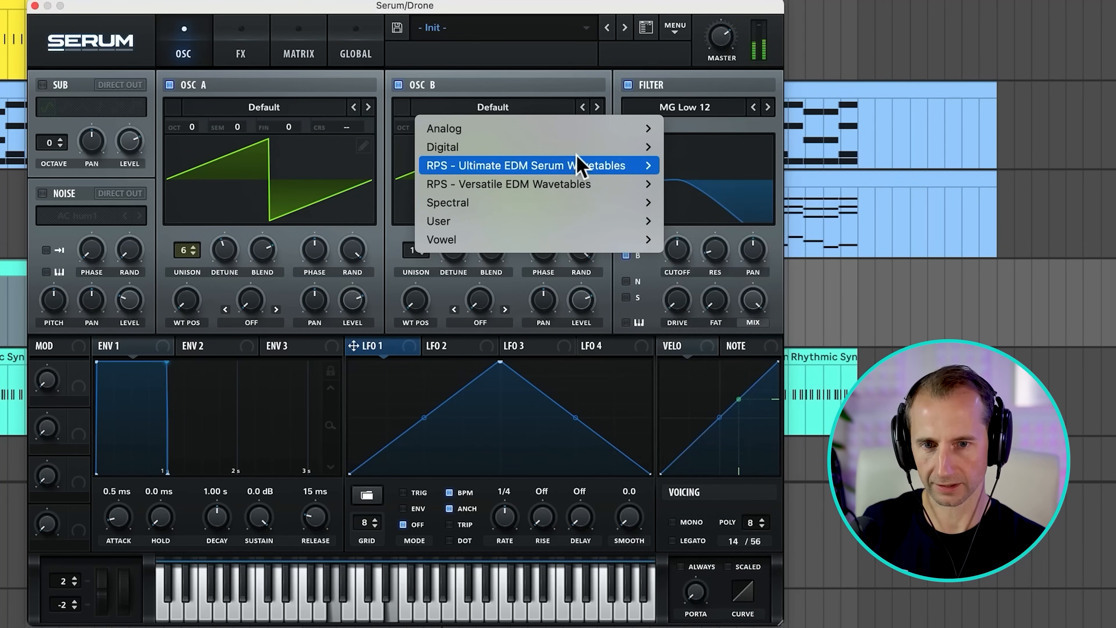
mouse_move(633, 146)
left_click(742, 310)
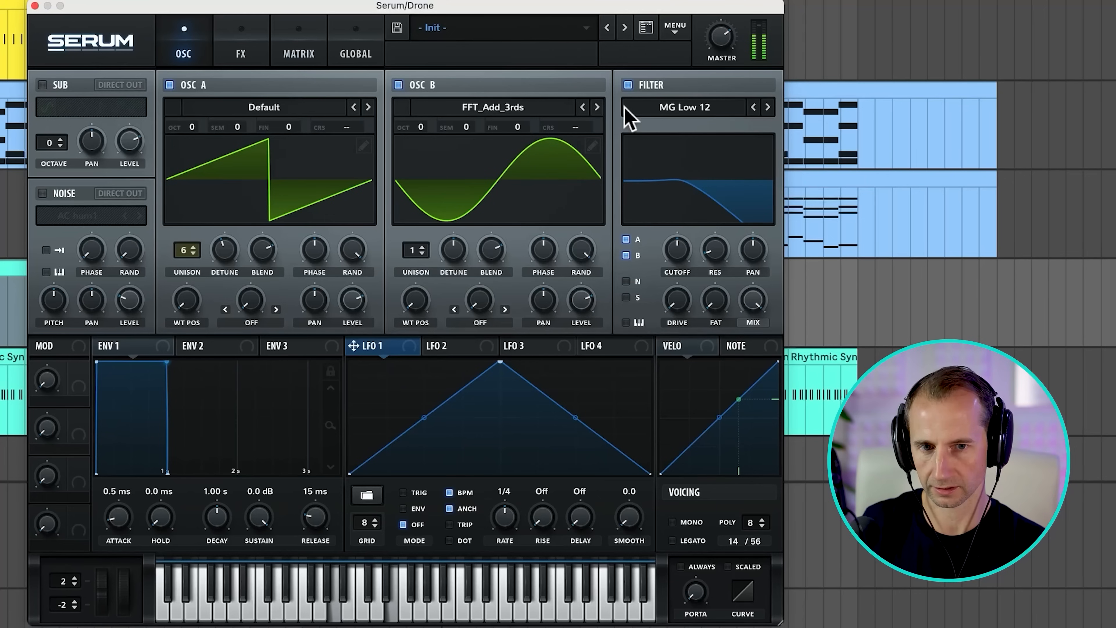
left_click(598, 108)
left_click(598, 108)
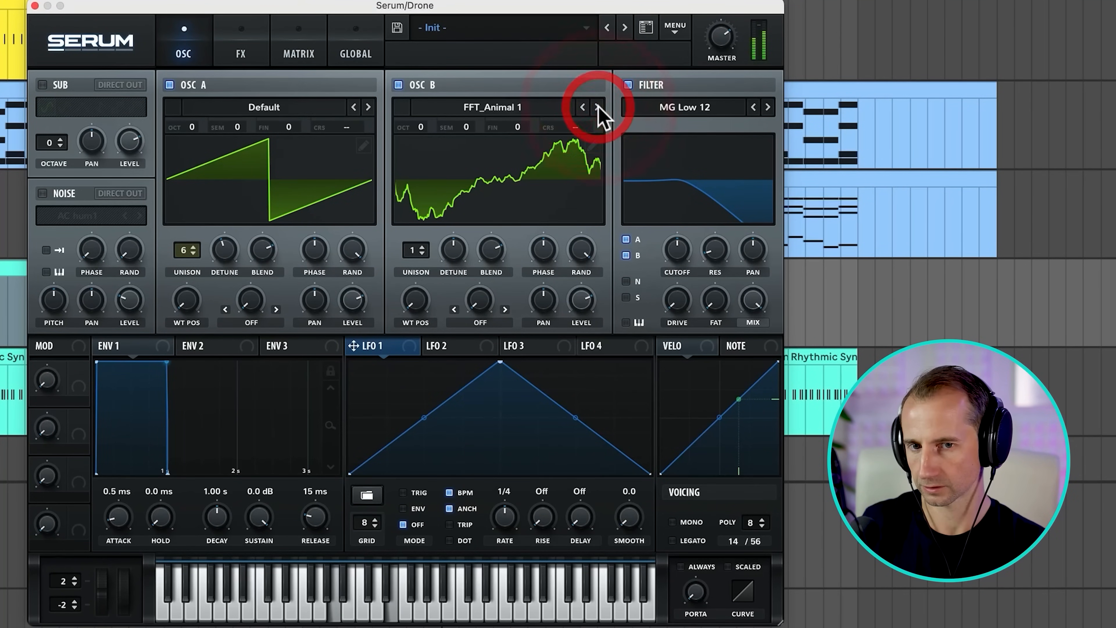
left_click(598, 108)
left_click(598, 108)
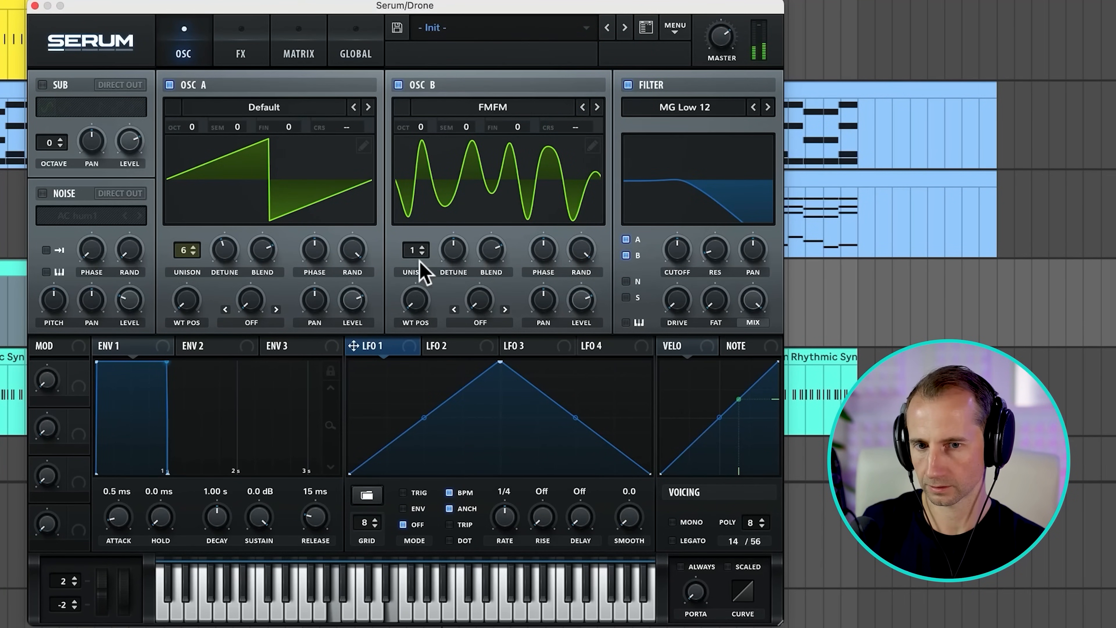
Raise oscillator B's wavetable position and give it 7 unison voices with reduced detune.
left_click_drag(412, 296, 451, 154)
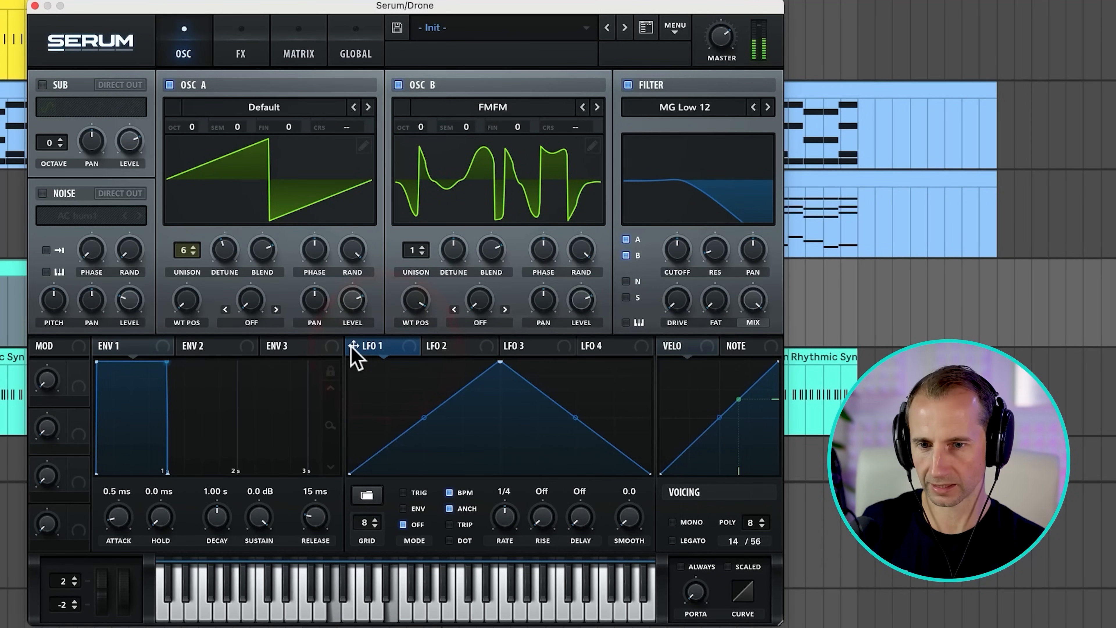
mouse_move(366, 332)
left_mouse_down()
mouse_move(422, 297)
mouse_move(386, 357)
mouse_move(358, 345)
left_mouse_up()
left_click_drag(412, 250, 427, 177)
left_click_drag(455, 262, 455, 269)
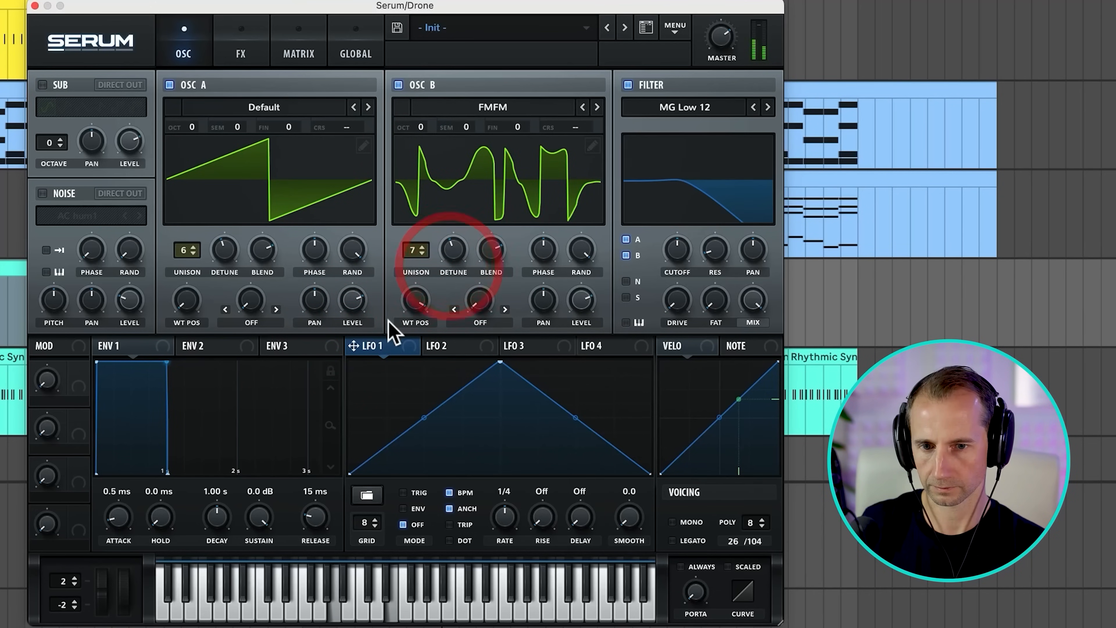
Modulate oscillator B's detune with LFO 1 at an unsynced rate of 0.6 Hz and a reduced depth.
left_click_drag(354, 346, 460, 308)
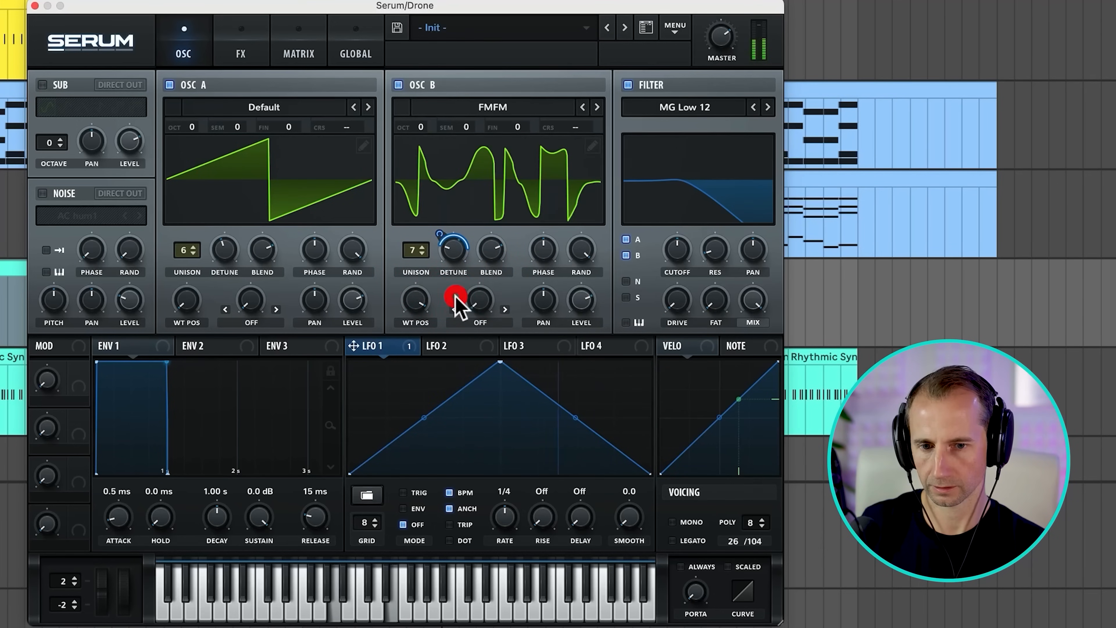
left_click(465, 493)
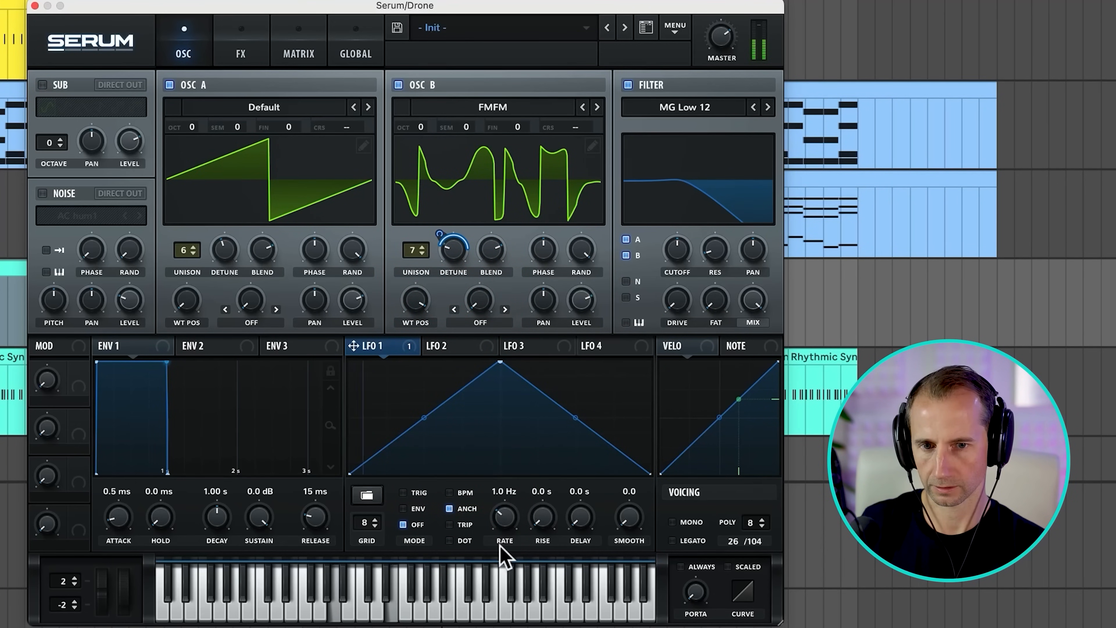
mouse_move(439, 237)
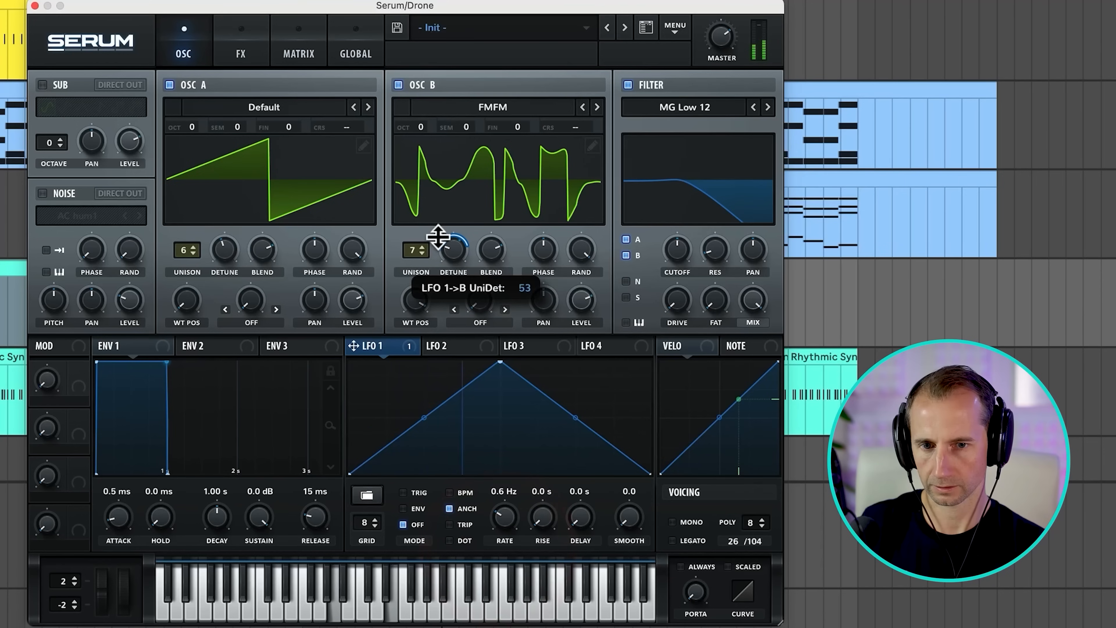
left_click_drag(441, 266, 444, 270)
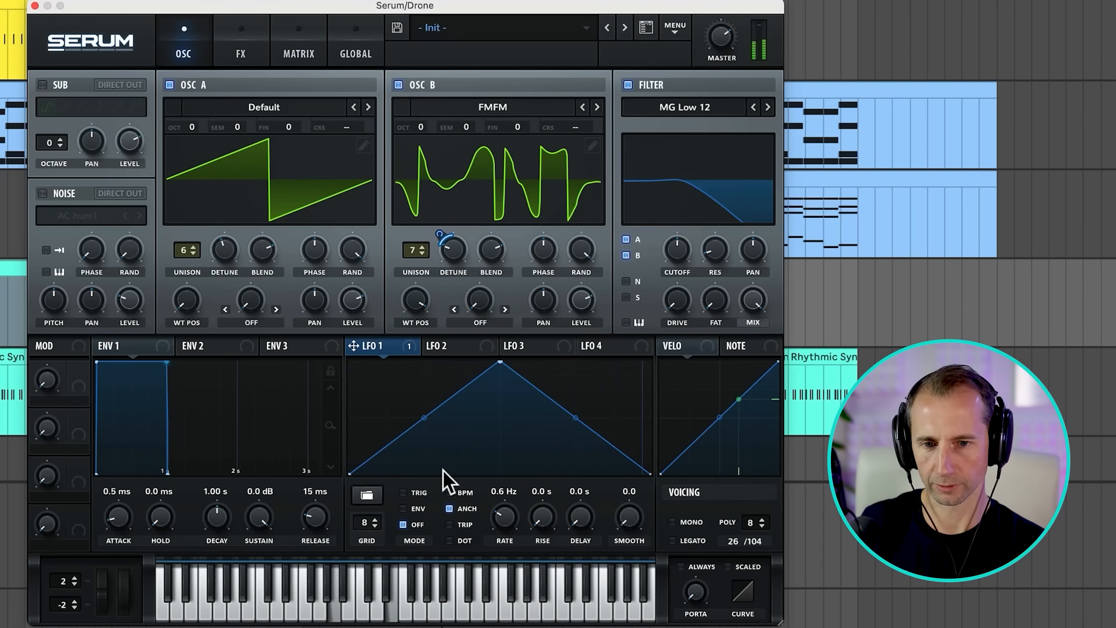
Modulate oscillator A's fine tuning with LFO 1 at a depth of 9.
left_click_drag(354, 346, 290, 128)
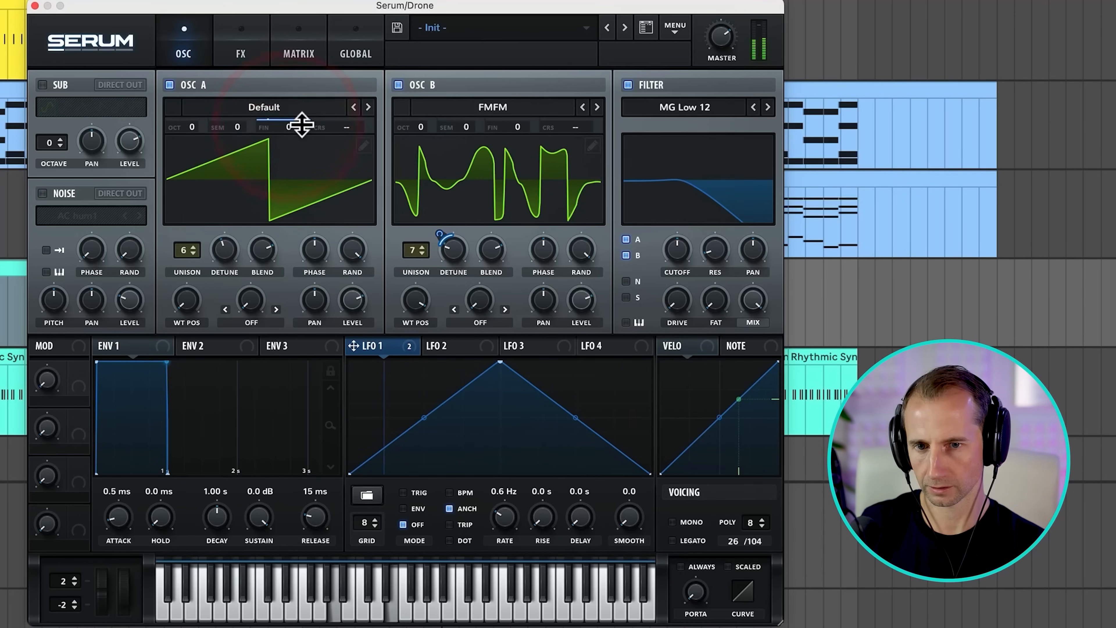
mouse_move(306, 131)
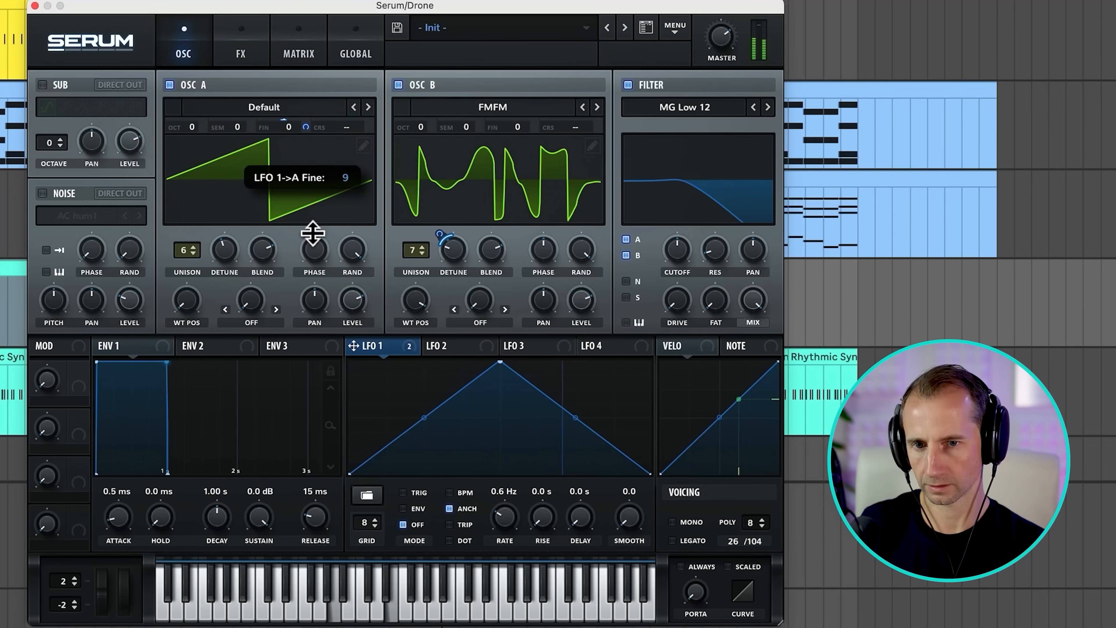
left_click_drag(312, 230, 315, 232)
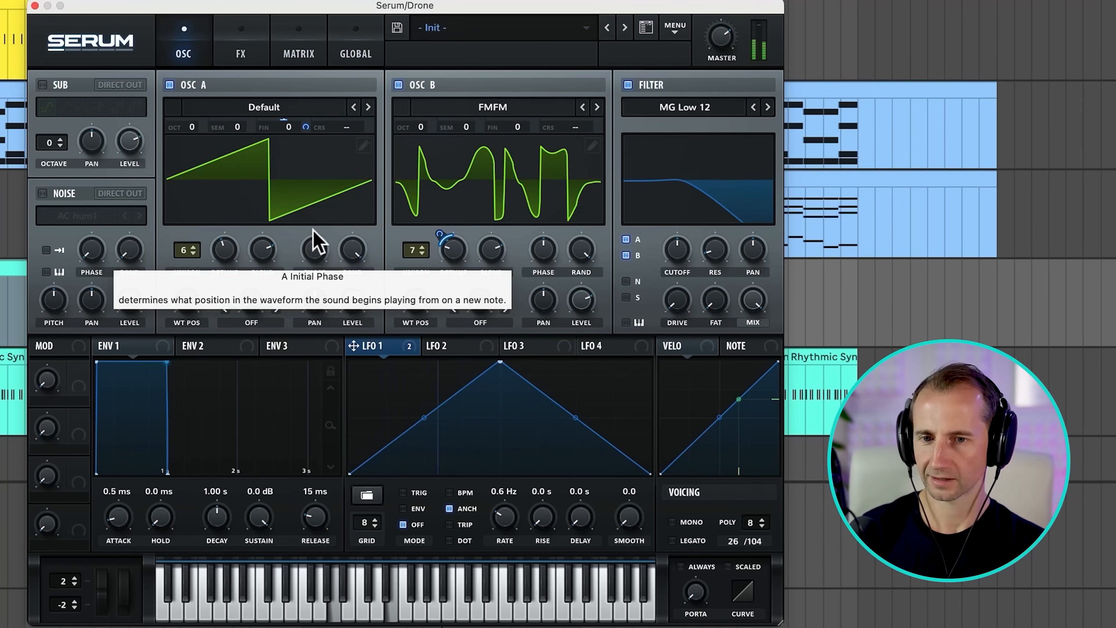
Slow LFO 2 to 0.1 Hz, assign it to the filter cutoff, and adjust the cutoff and modulation depth.
left_click(451, 350)
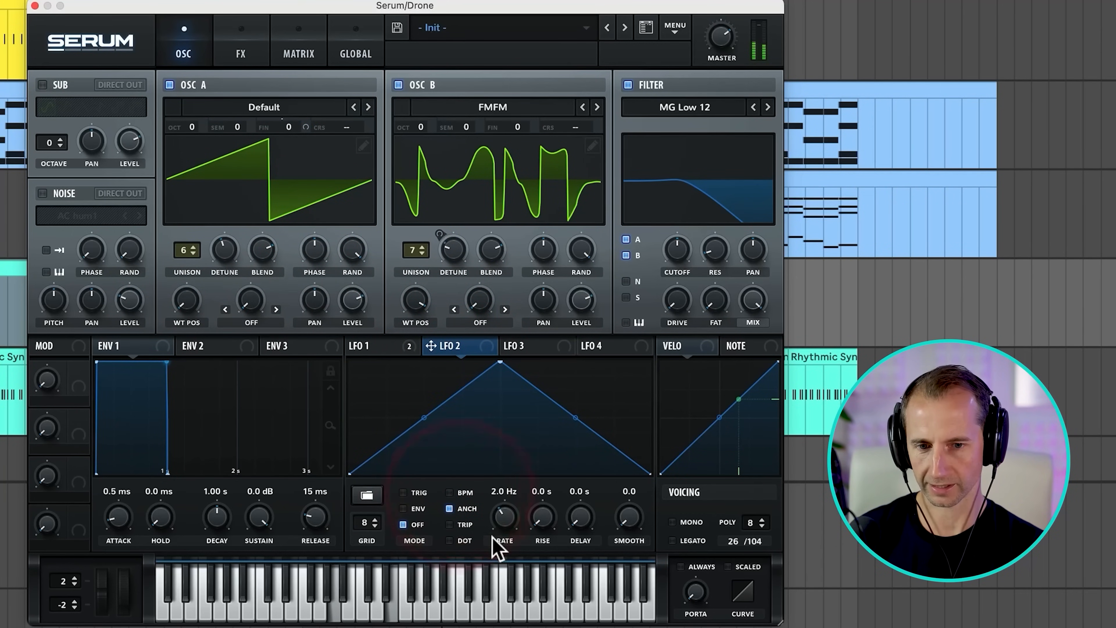
left_click_drag(496, 547, 496, 555)
left_click_drag(433, 348, 663, 325)
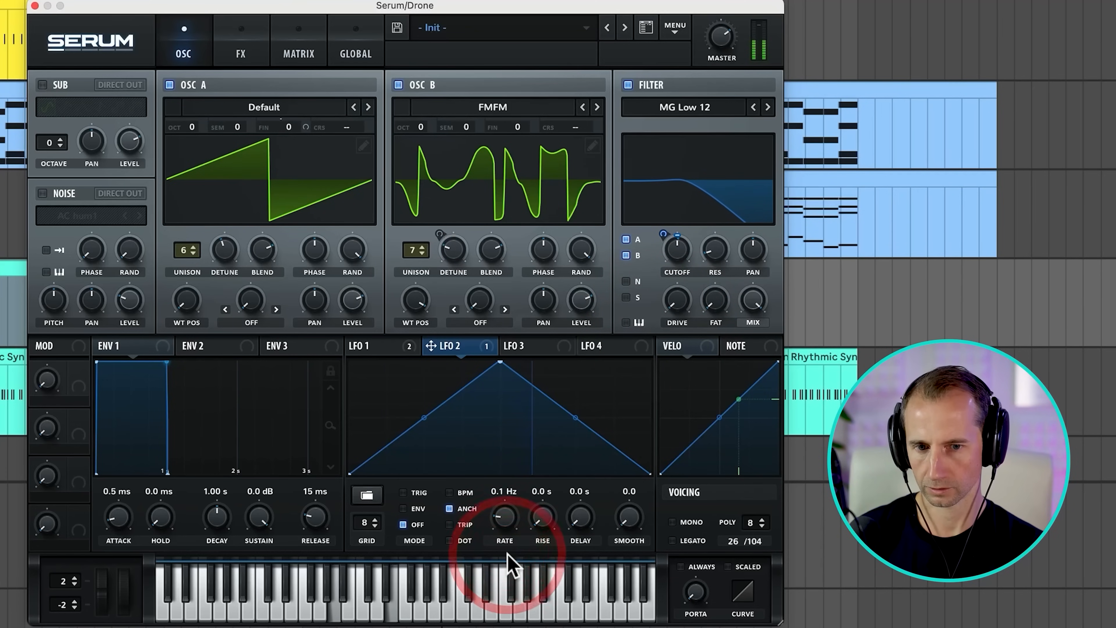
left_click_drag(677, 295, 666, 258)
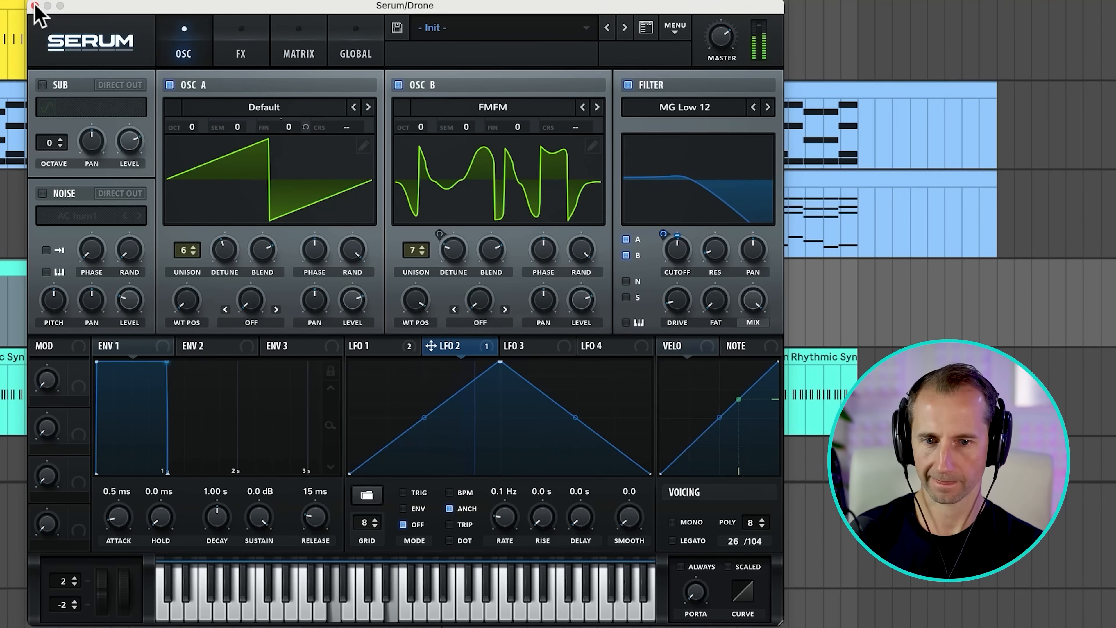
left_click_drag(674, 264, 666, 274)
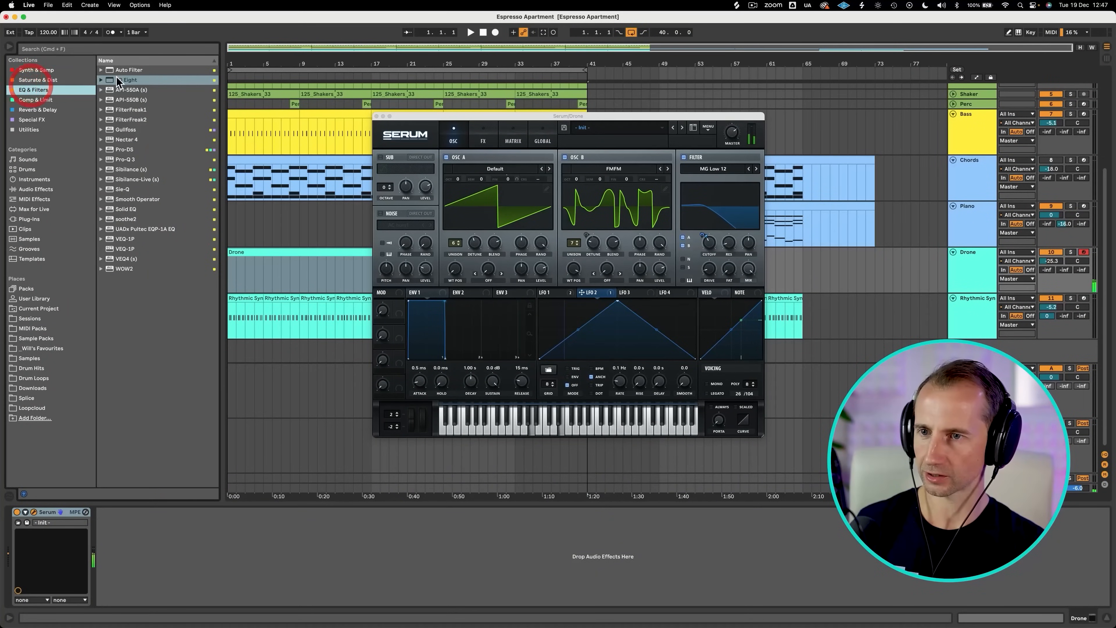
Add EQ Eight after Serum on the Drone track and cut the low end at about 102 Hz.
left_click_drag(118, 81, 140, 440)
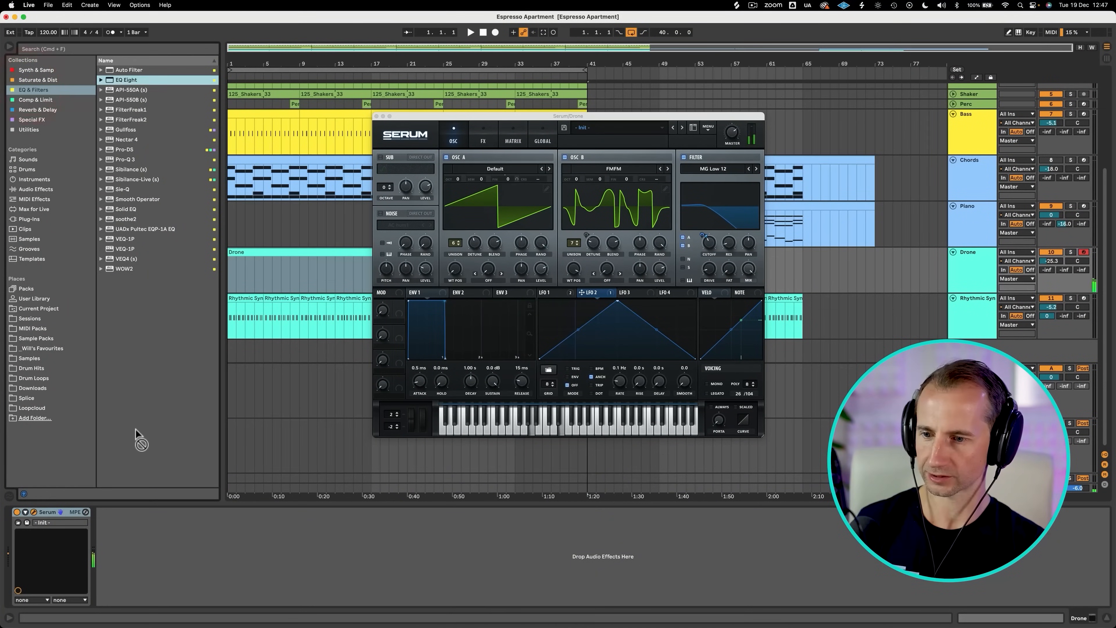
left_click_drag(140, 511, 129, 511)
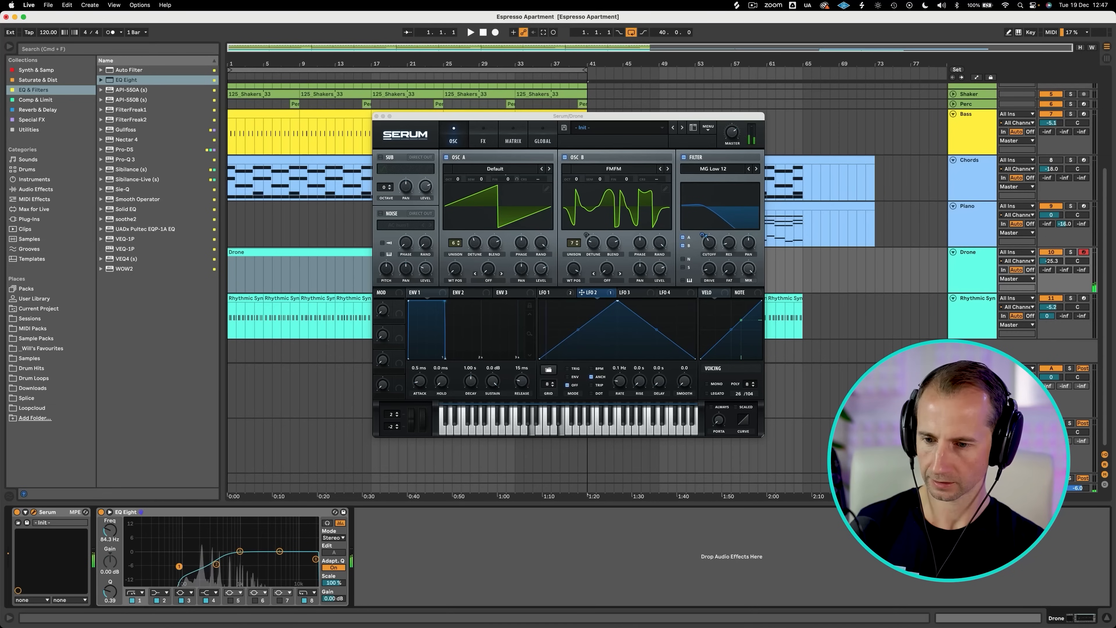
left_click_drag(183, 565, 184, 563)
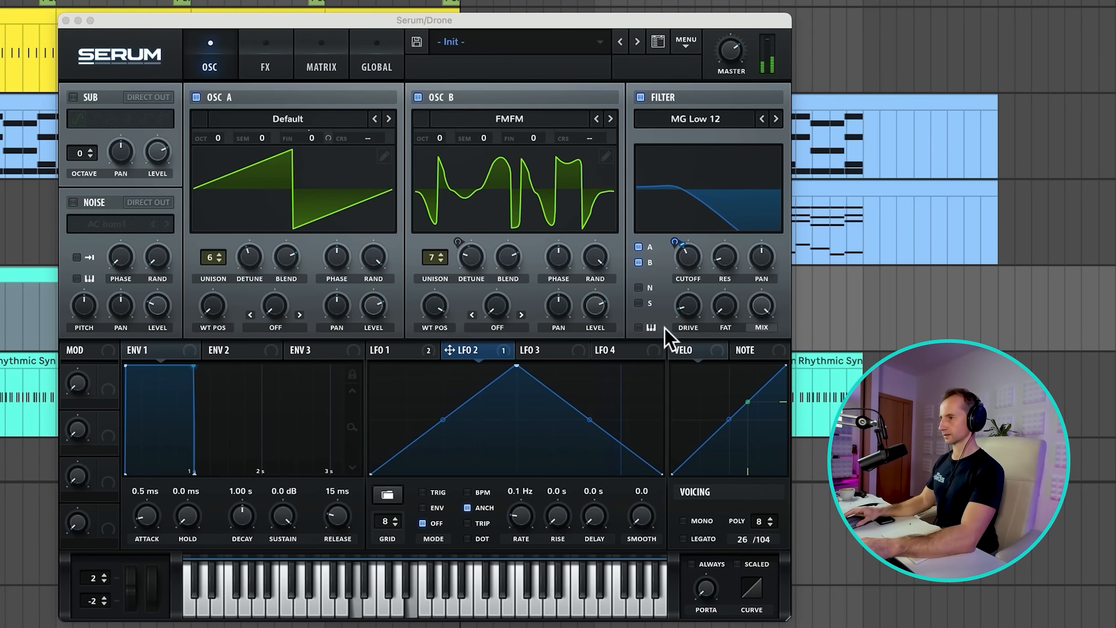
Try Serum's filter cutoff at about 207 to 261 Hz.
left_click(683, 260)
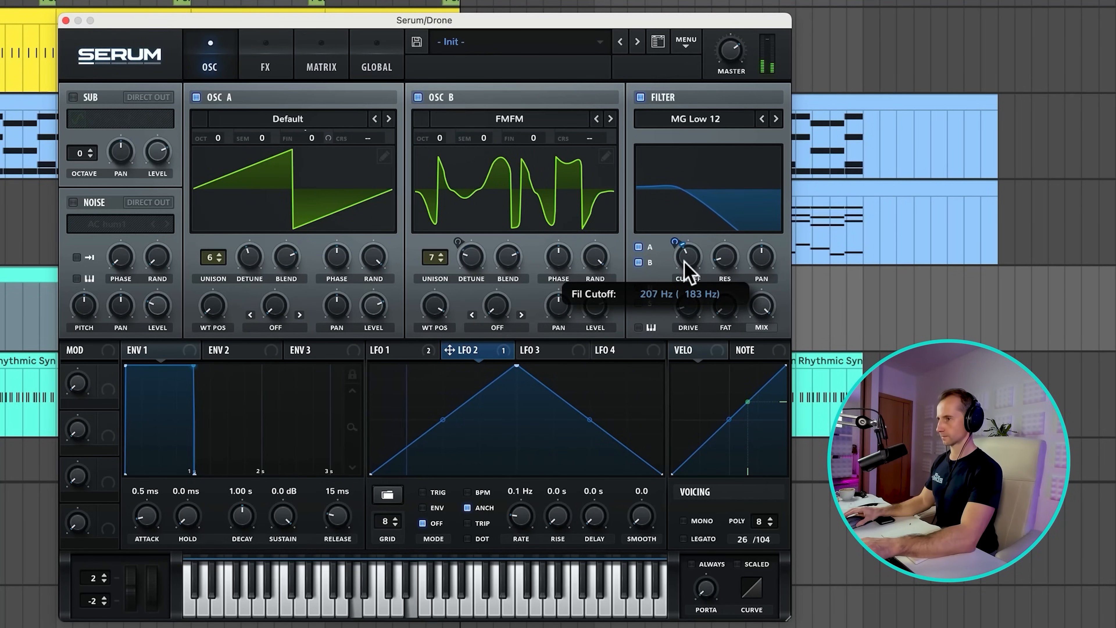
left_click_drag(685, 259, 685, 260)
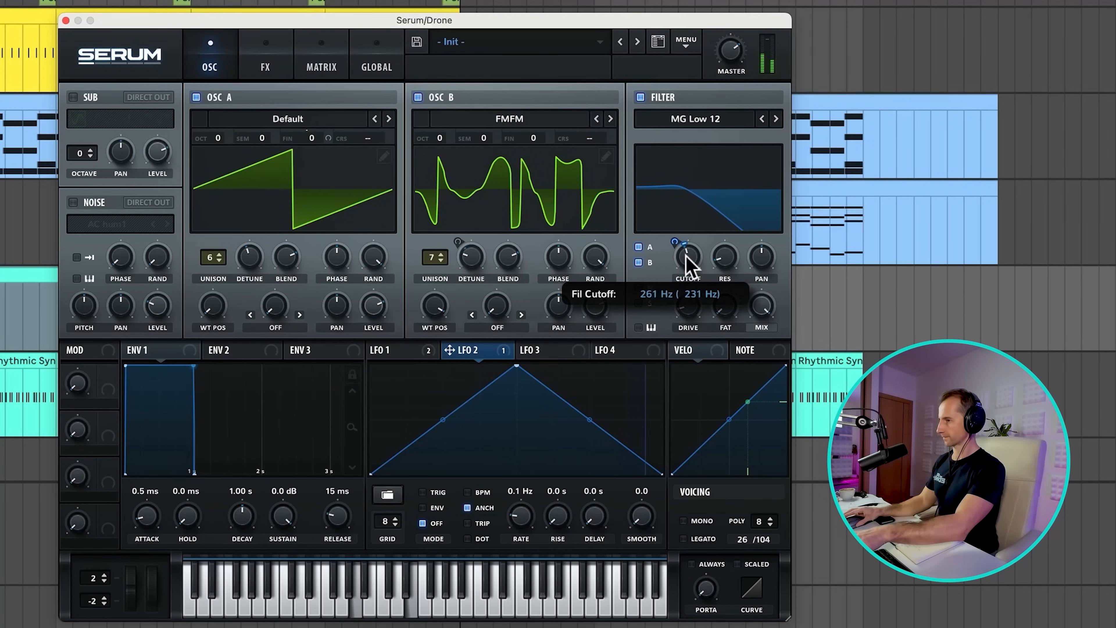
left_click(687, 261)
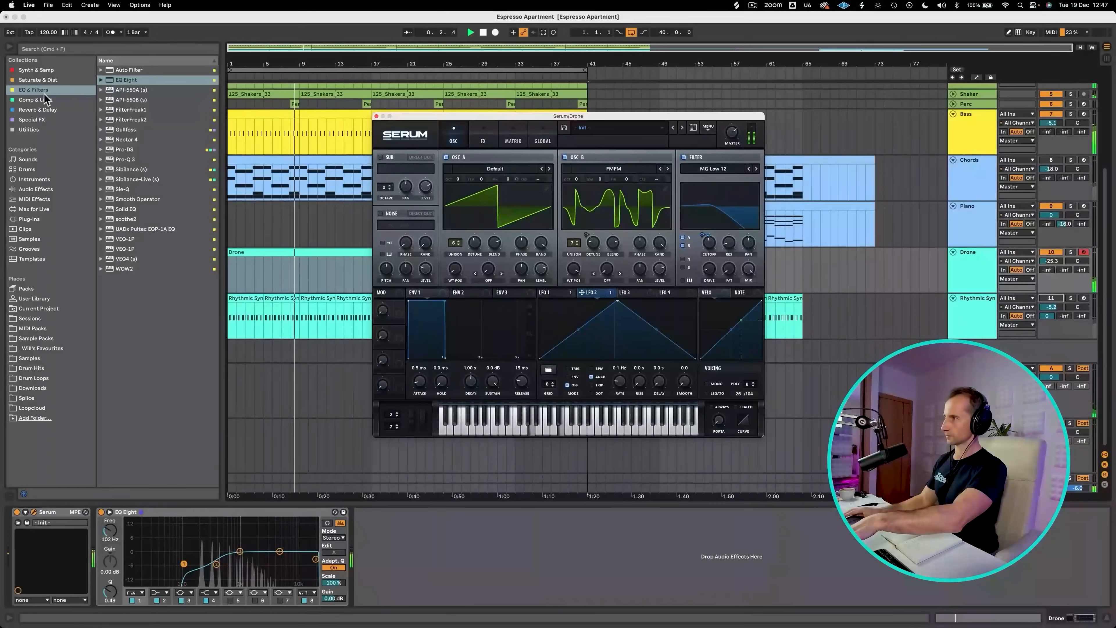
Insert Live's Reverb between Serum and EQ Eight on the Drone track and set its decay to 2.41 s.
left_click(37, 110)
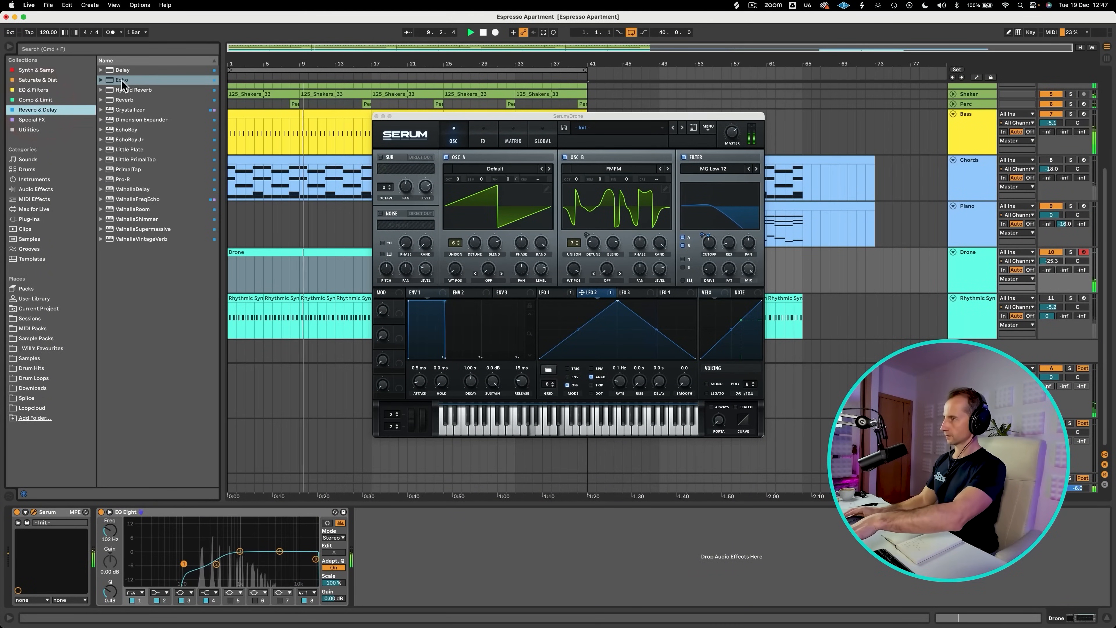
left_click(34, 90)
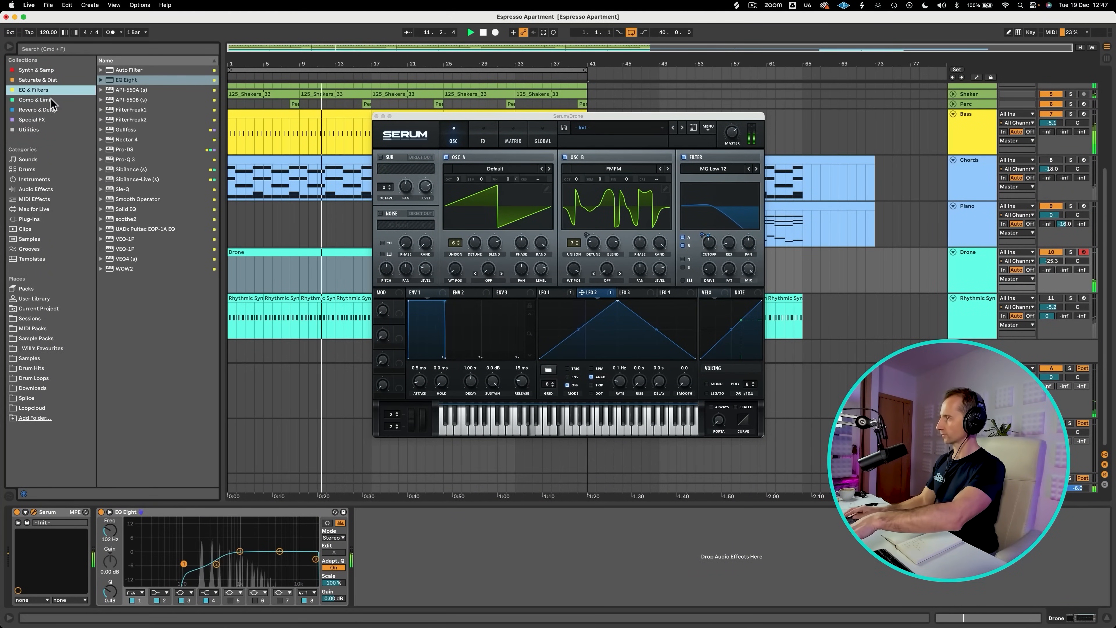
left_click(48, 110)
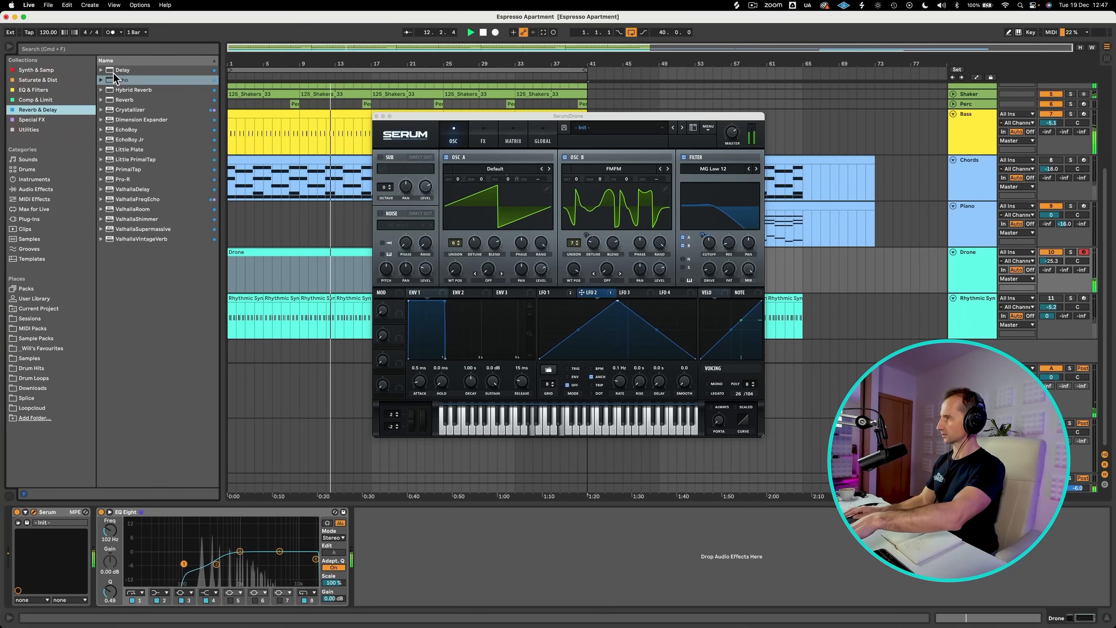
left_click_drag(107, 100, 115, 526)
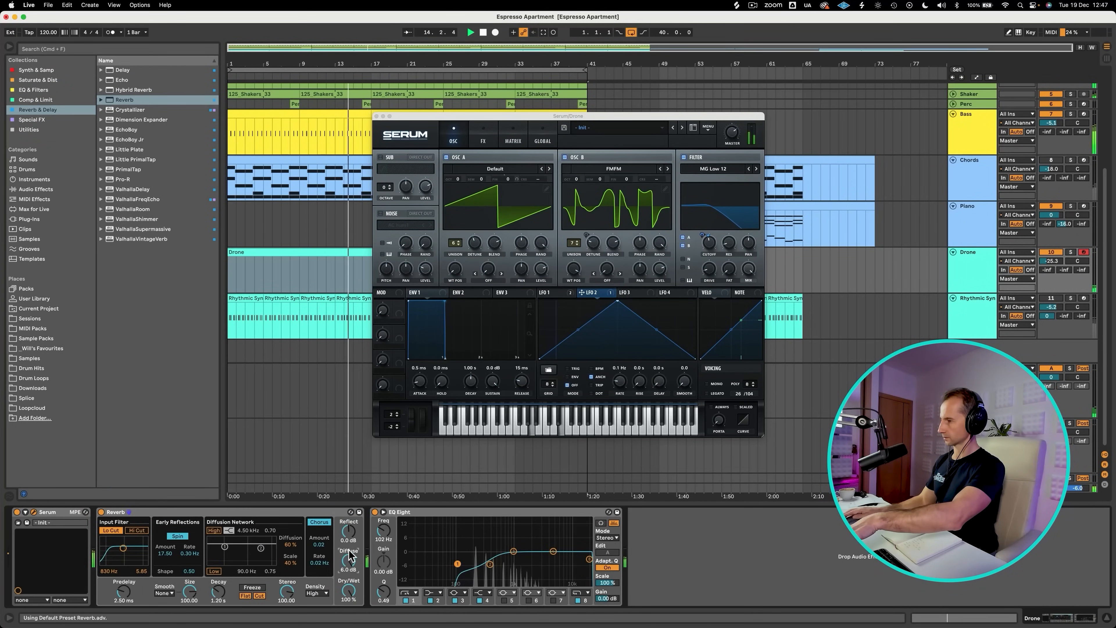
left_click_drag(217, 592, 217, 580)
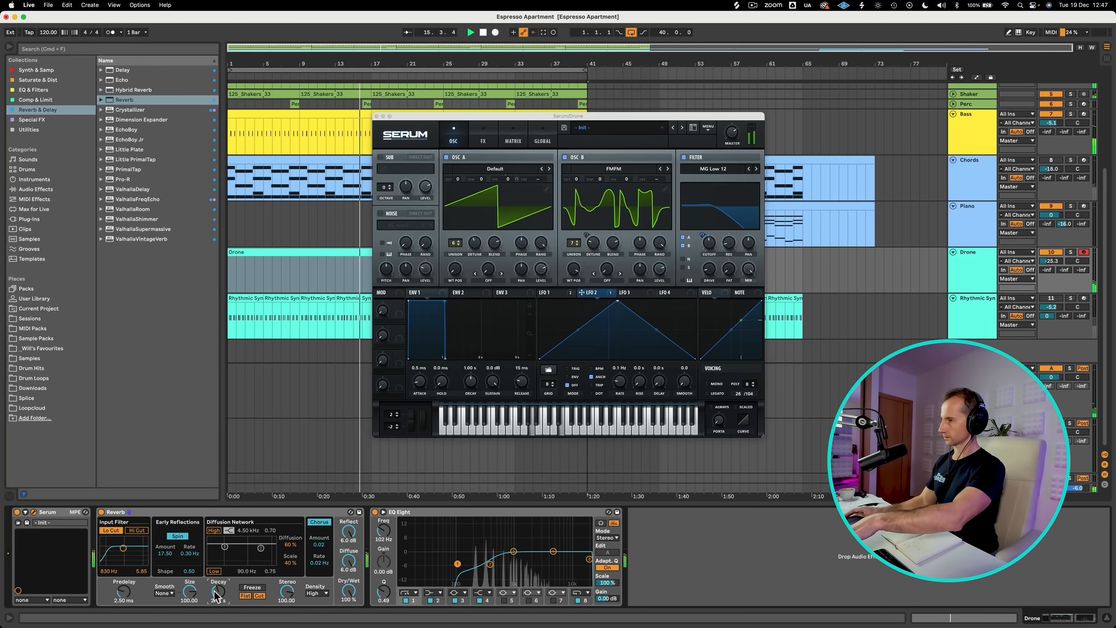
Open up Serum's filter cutoff, reduce its master level, and close the plug-in window.
left_click(713, 245)
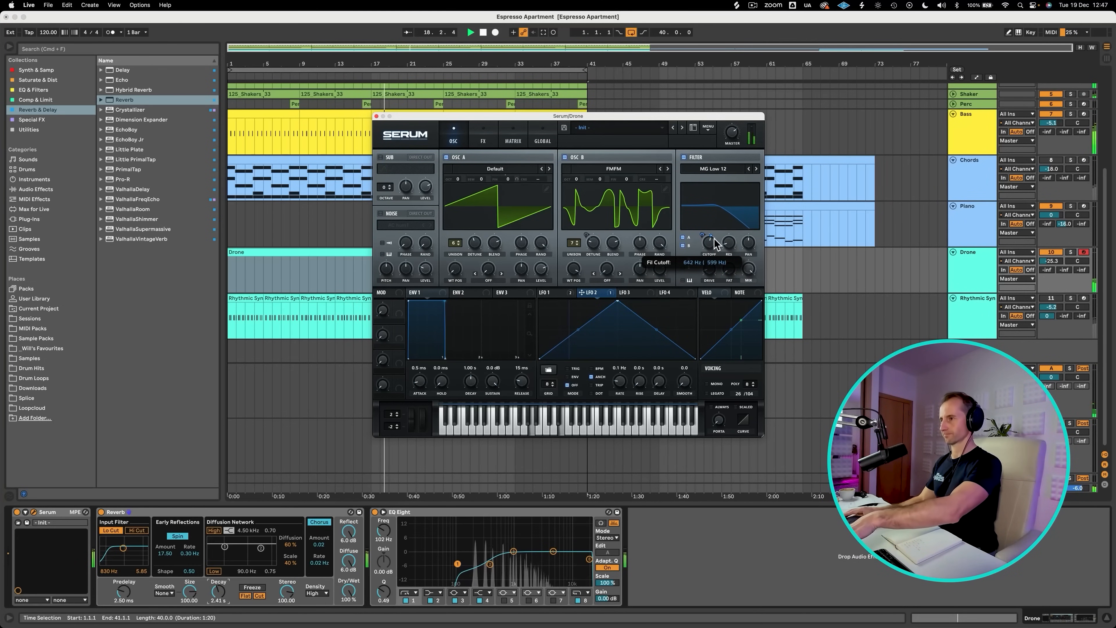
left_click_drag(713, 245, 715, 241)
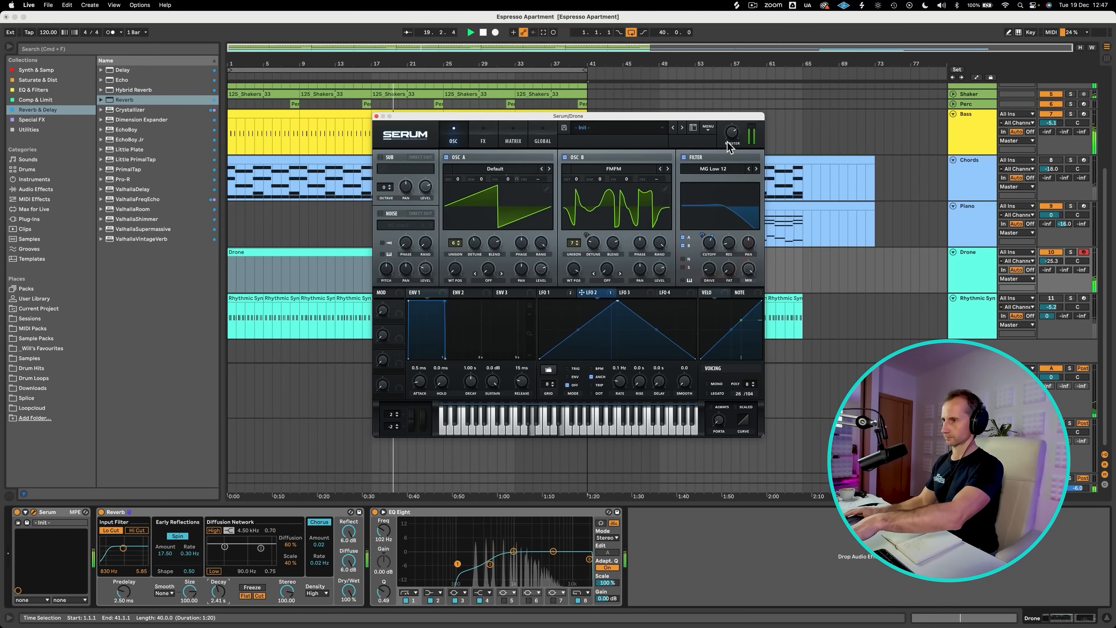
left_click_drag(727, 141, 729, 154)
left_click(726, 161)
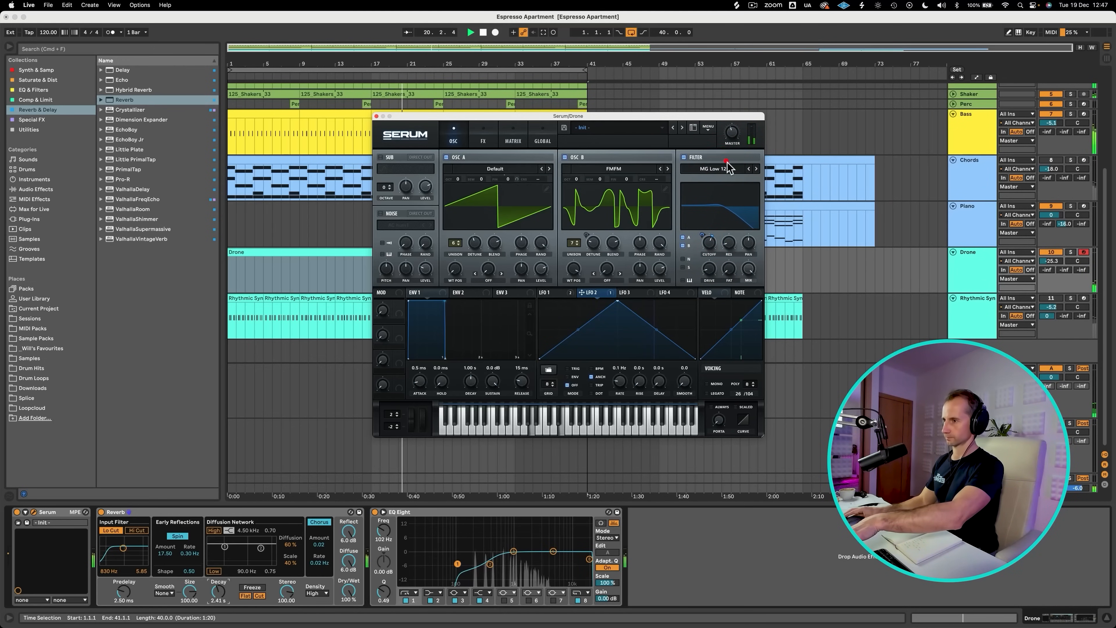
left_click(708, 241)
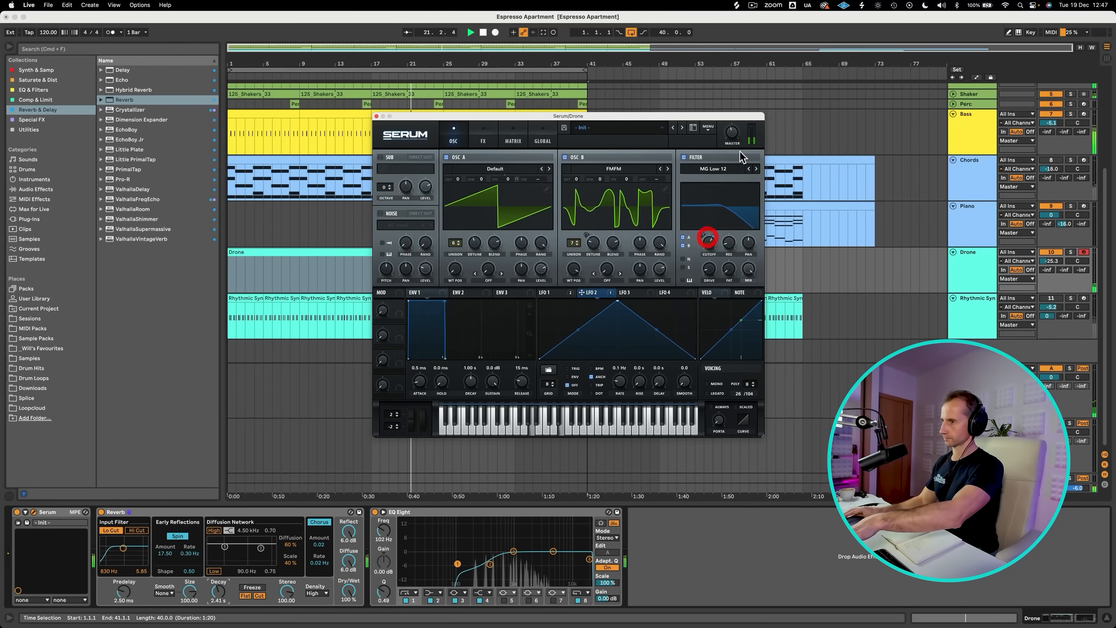
left_click(733, 133)
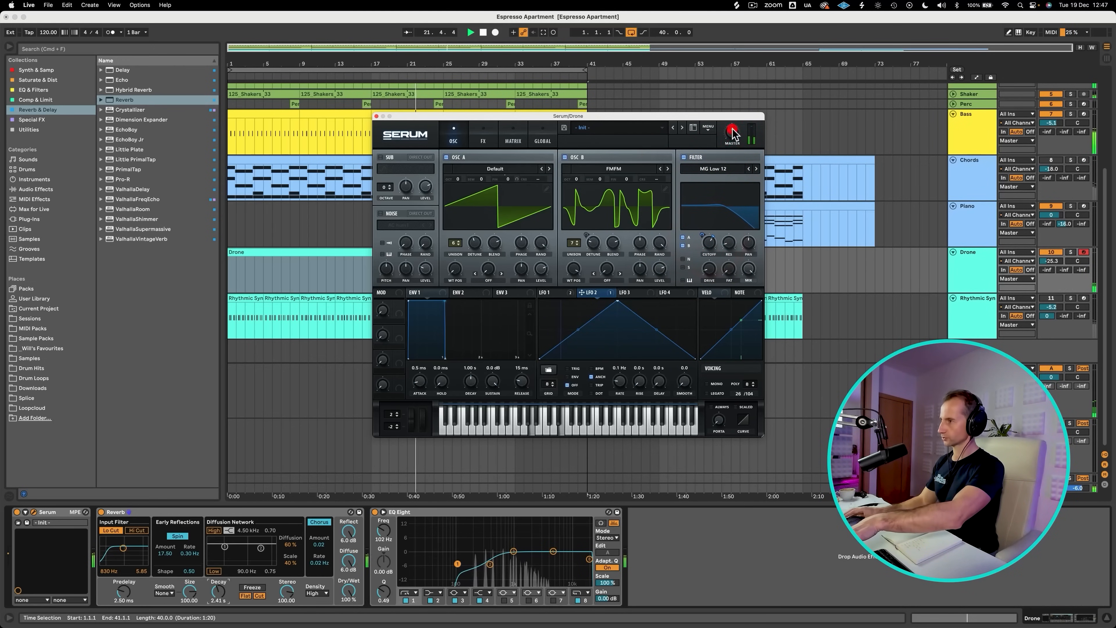
left_click(377, 116)
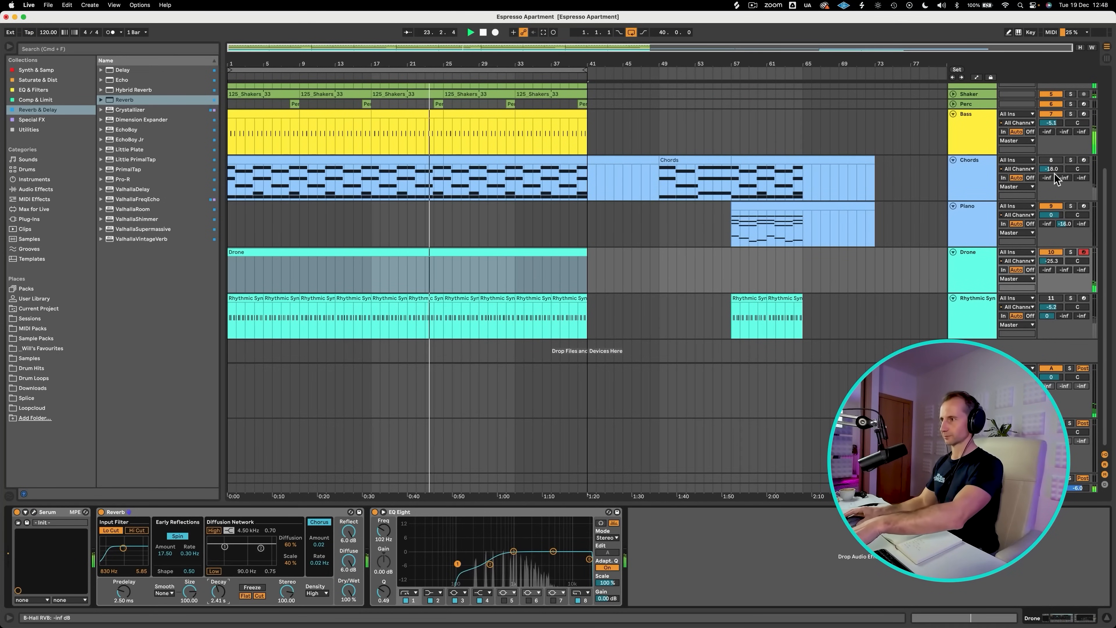
Lower the Chords track's volume to -26.6 dB, comparing the mix with the track switched off and on.
left_click_drag(1055, 173, 1054, 178)
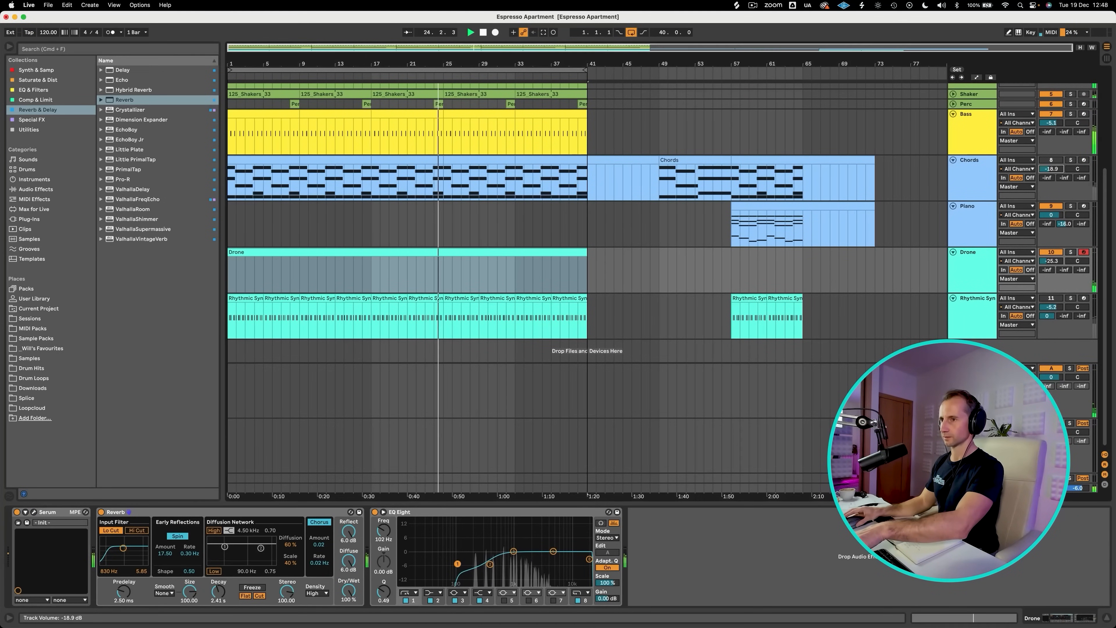
left_click(1049, 161)
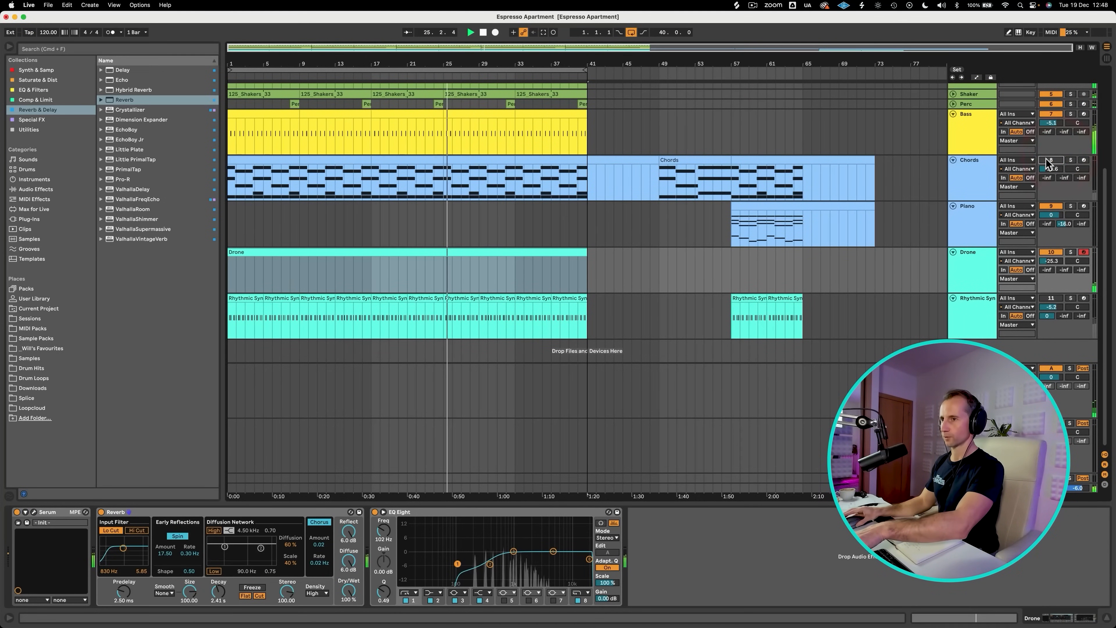
left_click(1050, 160)
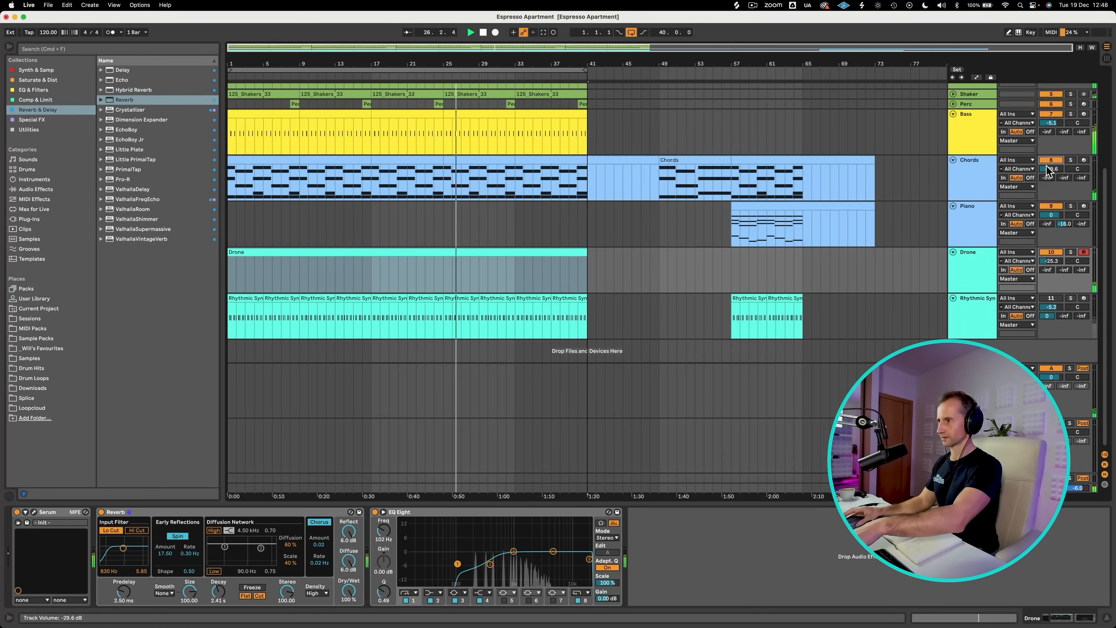
left_click_drag(1049, 169, 1049, 163)
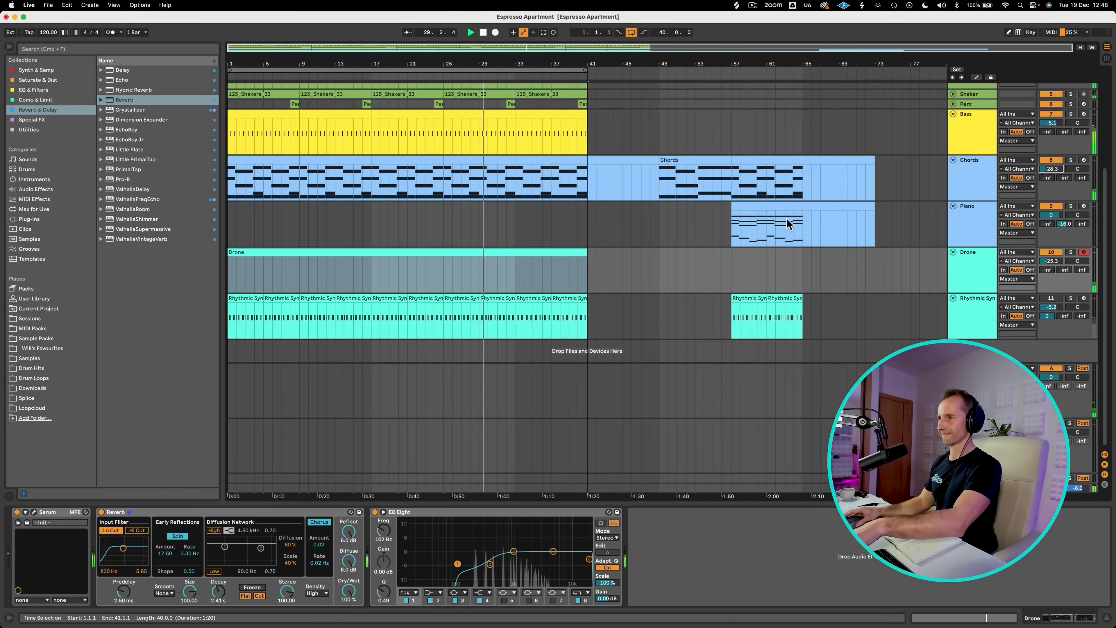
left_click(741, 172)
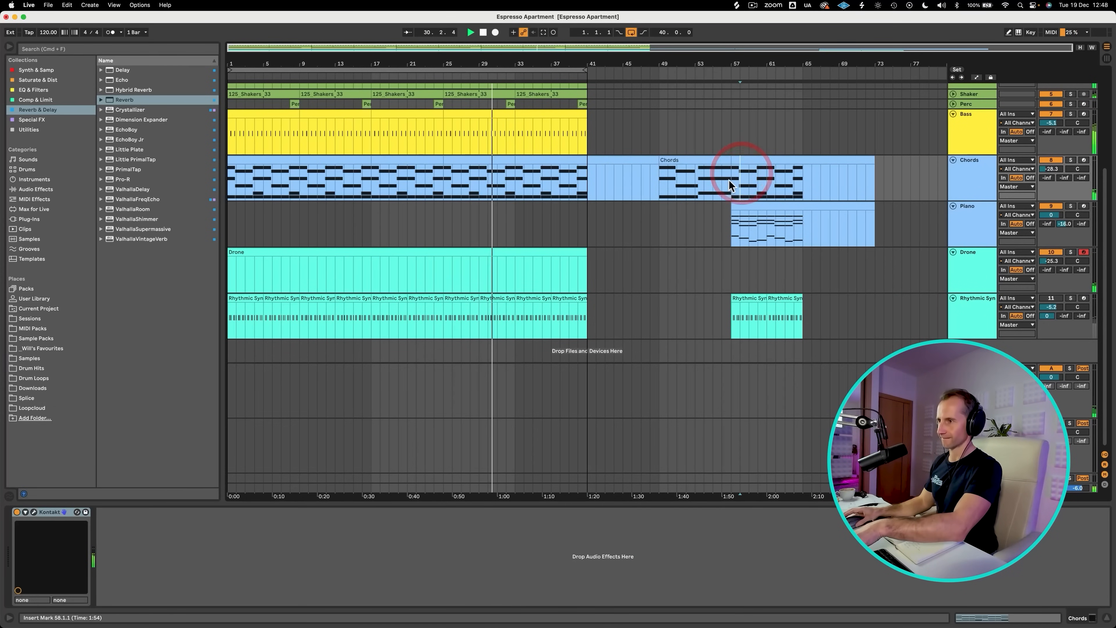
left_click(730, 181)
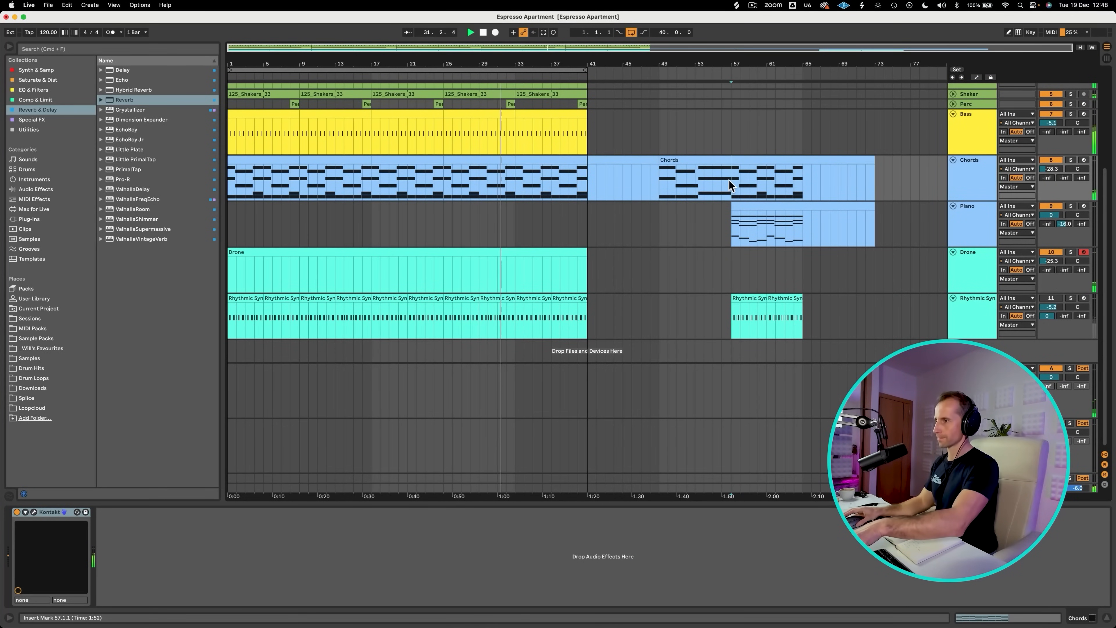
left_click_drag(1051, 169, 1045, 173)
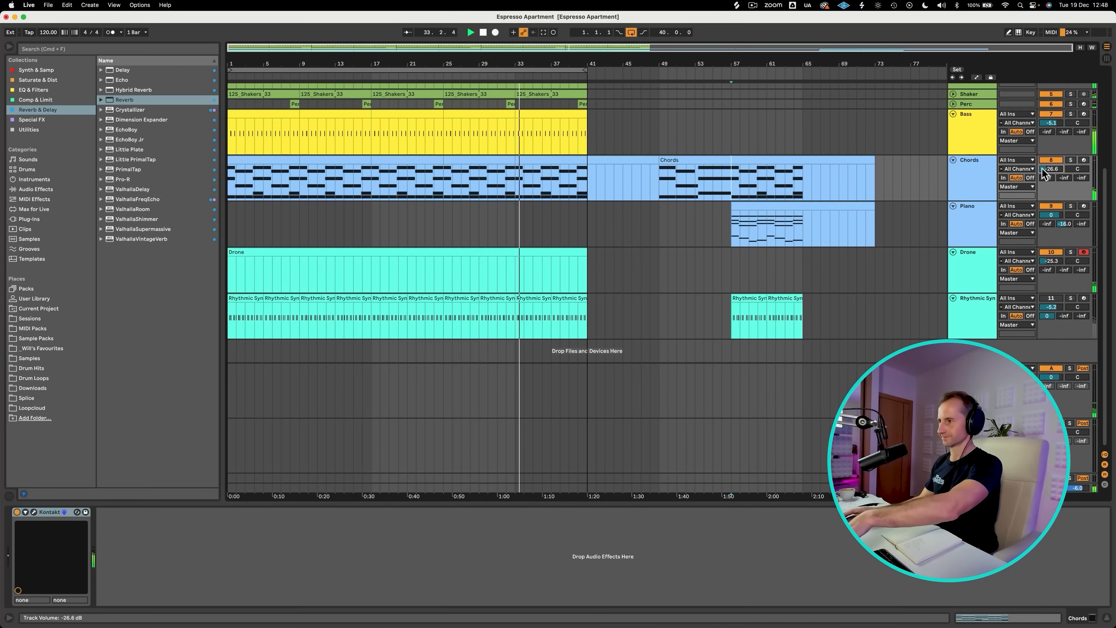
Reactivate the Rhythmic Synth track and set its volume to -10.3 dB.
mouse_move(1051, 307)
left_mouse_down()
mouse_move(1046, 317)
mouse_move(1042, 307)
left_mouse_up()
left_click(1050, 299)
left_click(1049, 307)
left_click(1045, 301)
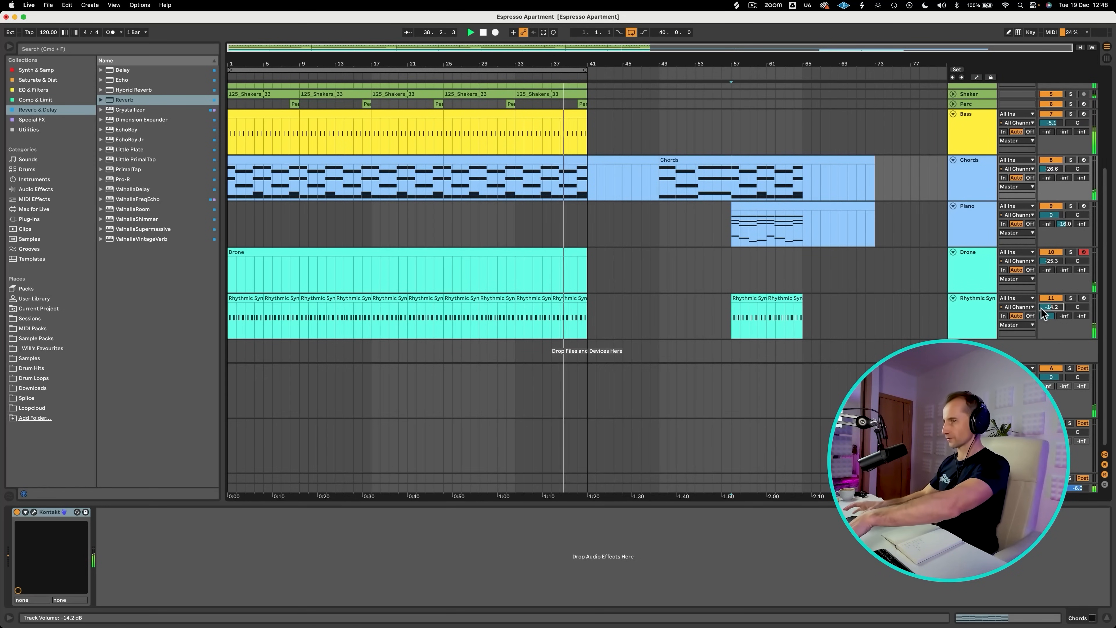
left_click_drag(1042, 308, 1042, 304)
Turn off the arrangement loop and duplicate the Rhythmic Synth clip at bar 37 twice, filling bars 41 to 48.
key("l")
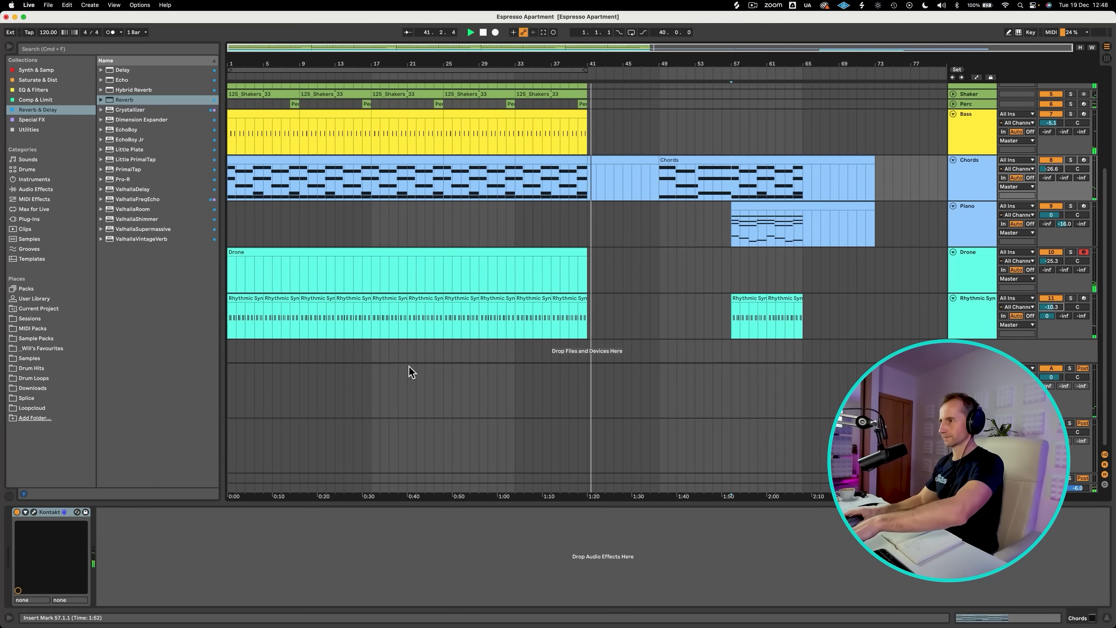
left_click(555, 298)
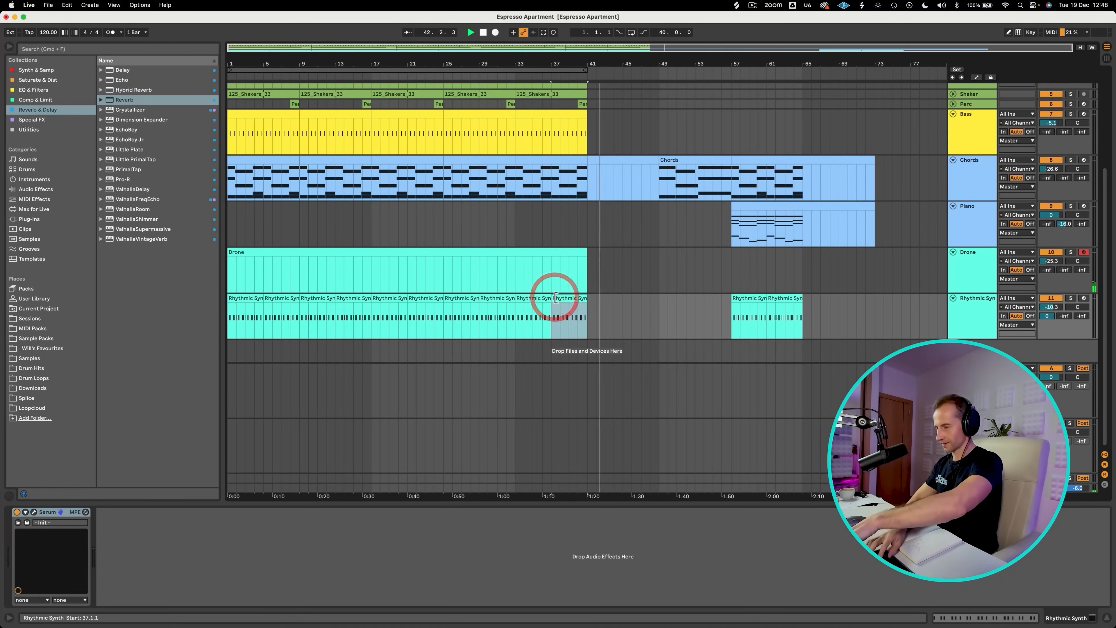
key("cmd+d")
key("super+d")
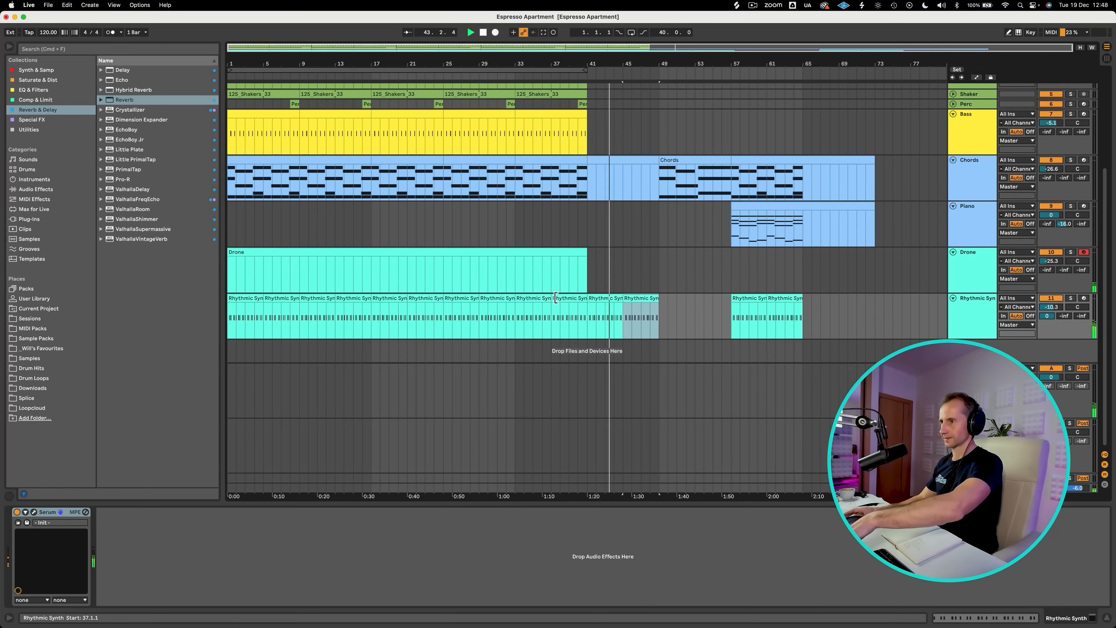
Move the Piano clip to start at bar 49 and duplicate the Rhythmic Synth clip repeatedly, extending it through bar 68.
left_click_drag(768, 212, 732, 226)
left_click(643, 297)
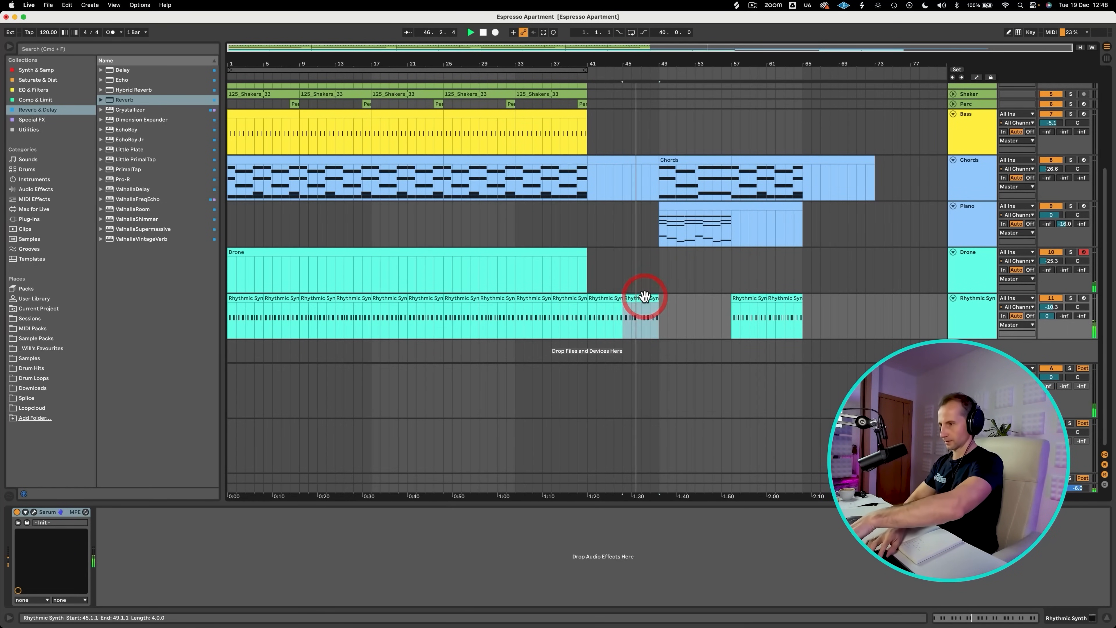
key("super+d")
key("super+d")
key("super+d")
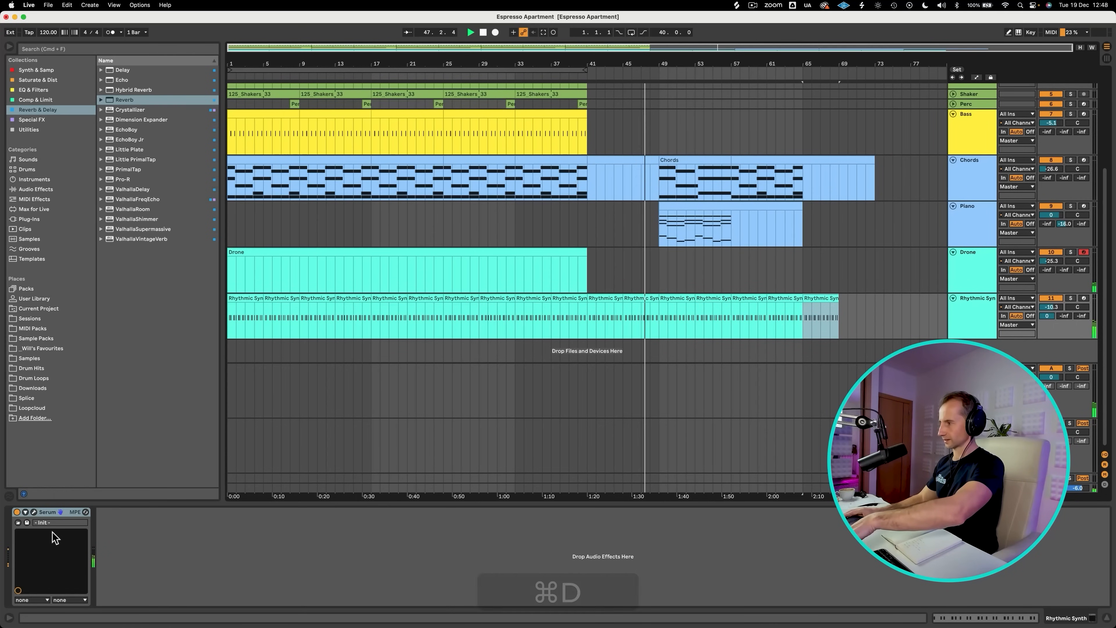
Open Serum on the Rhythmic Synth track, lower its filter cutoff, and close the plug-in window.
left_click(967, 320)
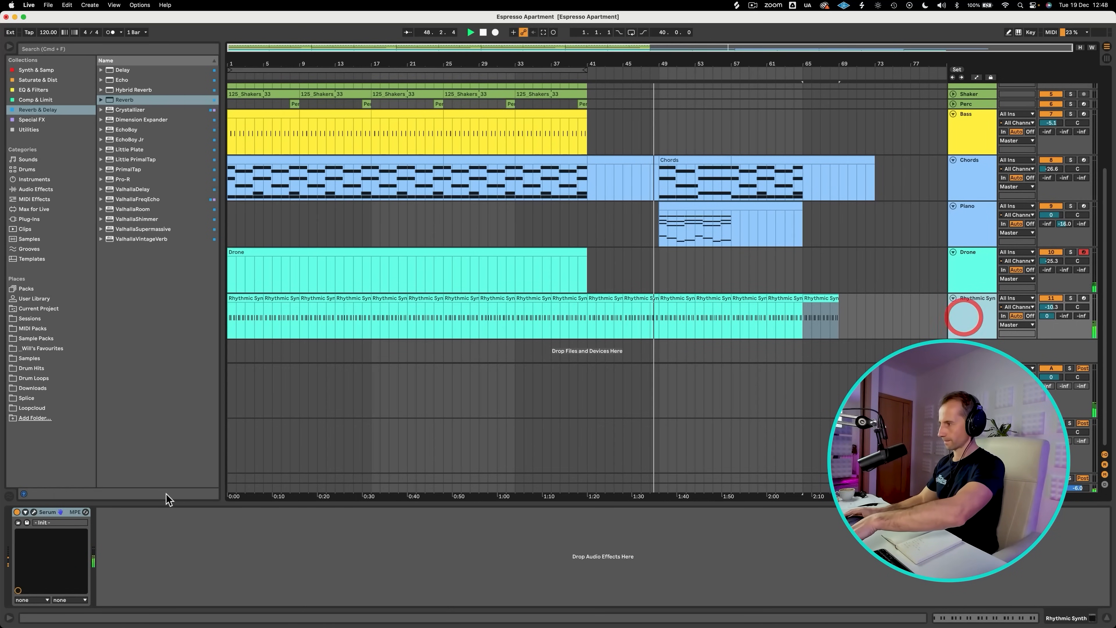
left_click(33, 512)
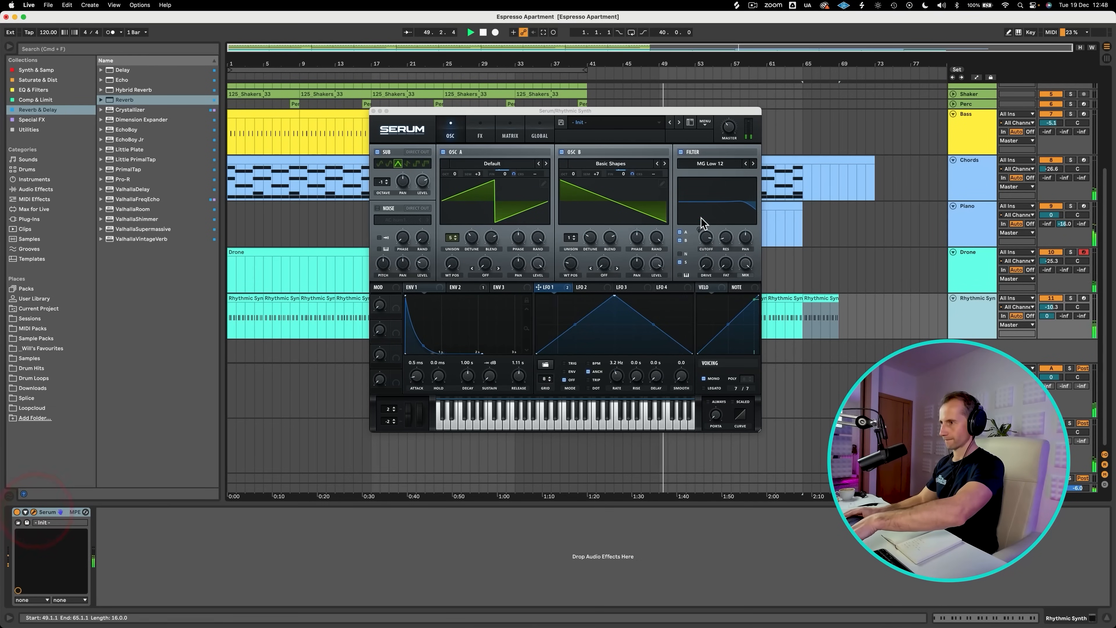
left_click(704, 284)
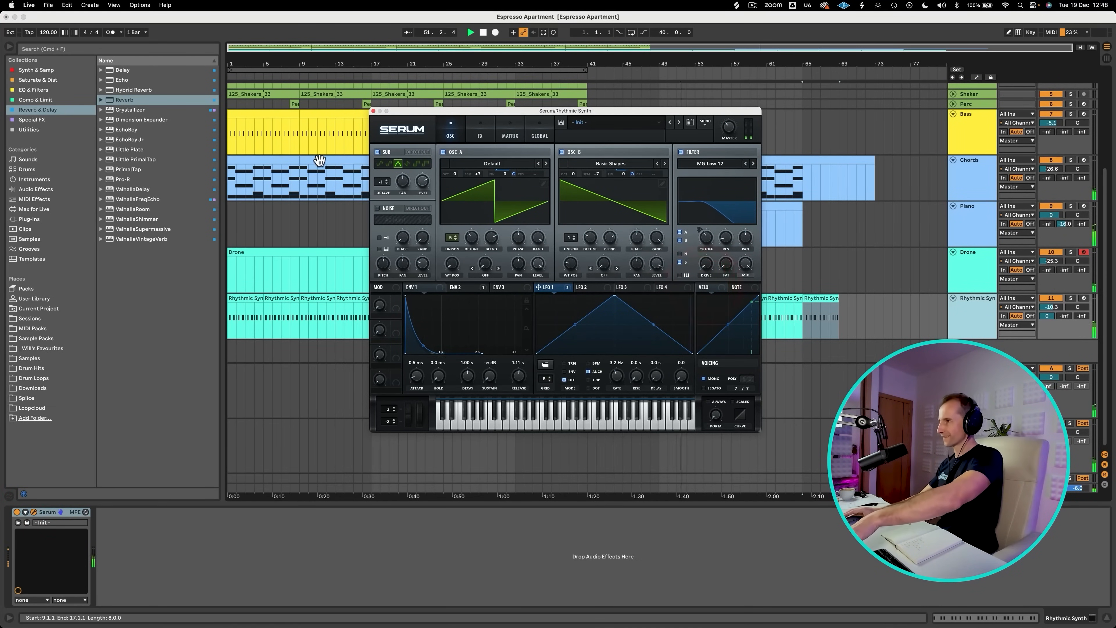
left_click(374, 111)
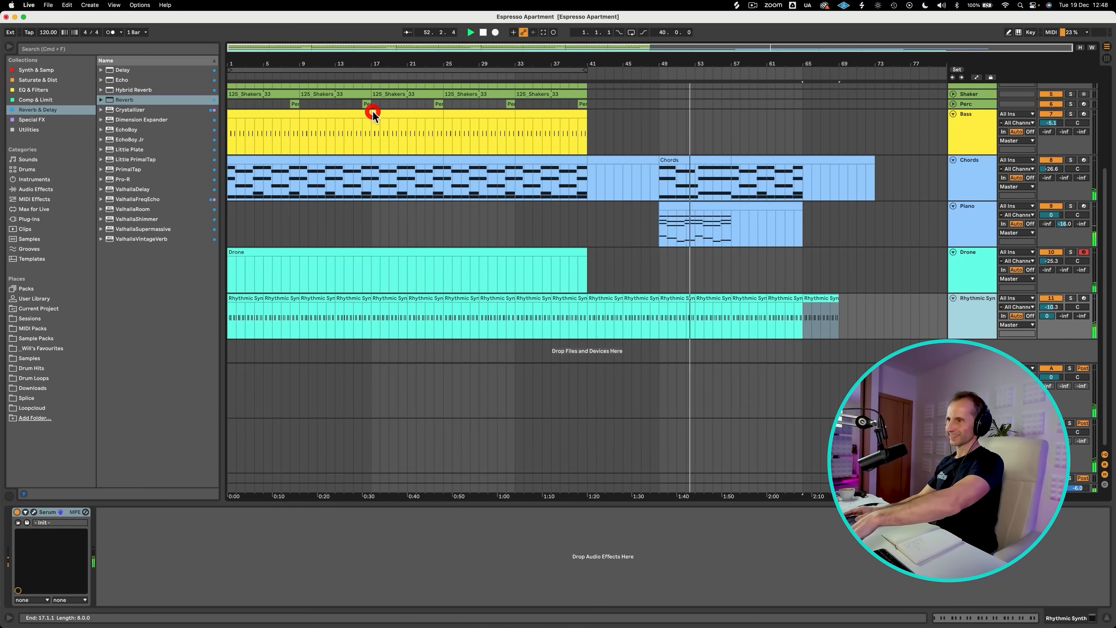
Duplicate bars 49 to 52 of the Piano part three times, filling the clip through bar 64.
left_click(655, 225)
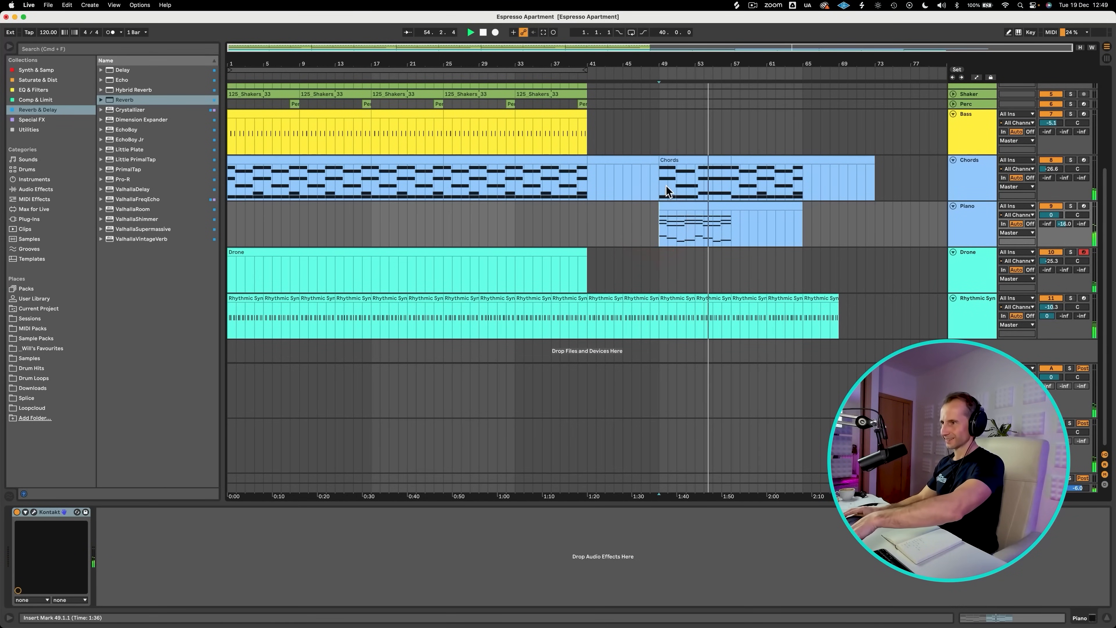
left_click_drag(743, 58, 740, 83)
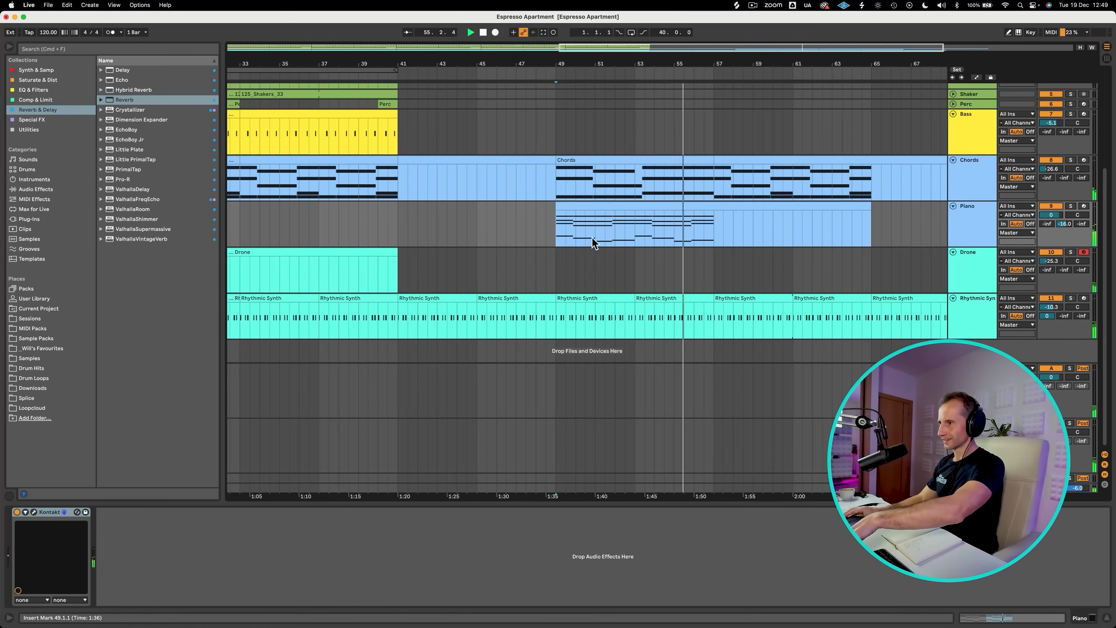
left_click_drag(559, 226, 636, 220)
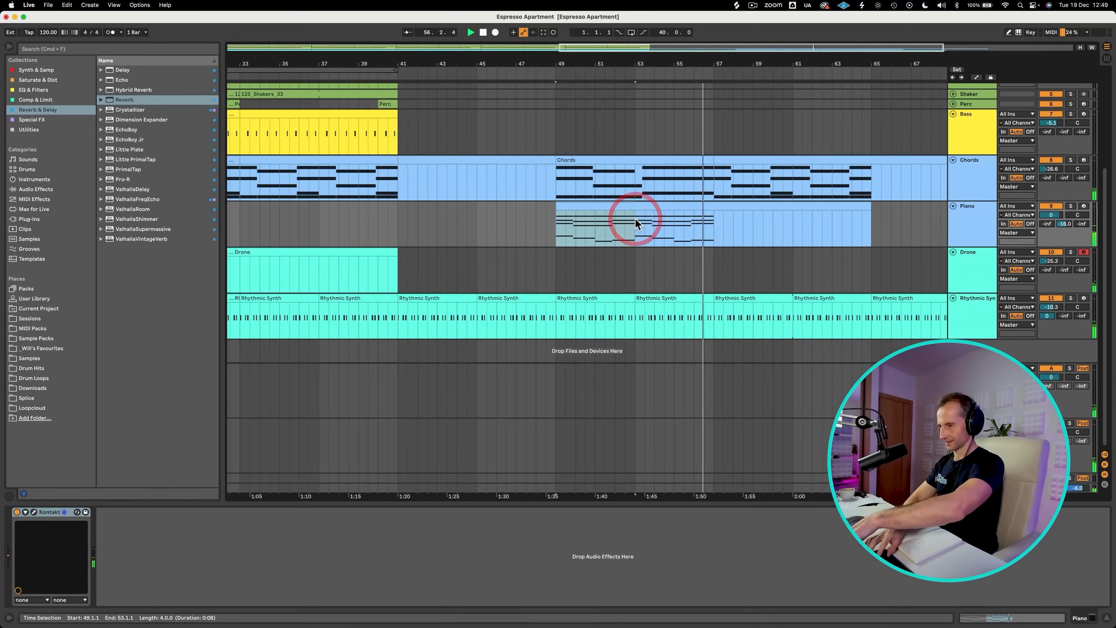
key("super+d")
key("super+d")
key("super+d")
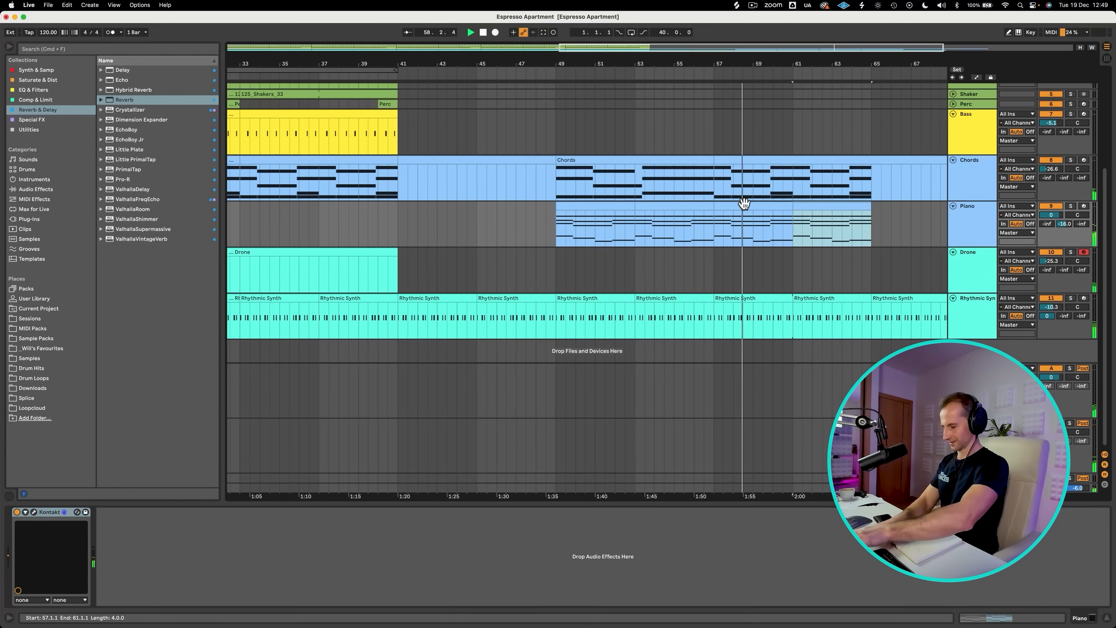
Copy the Piano section at bars 57 to 60 onto the same bars of the Chords track.
left_click_drag(744, 203, 747, 187)
key("alt+s")
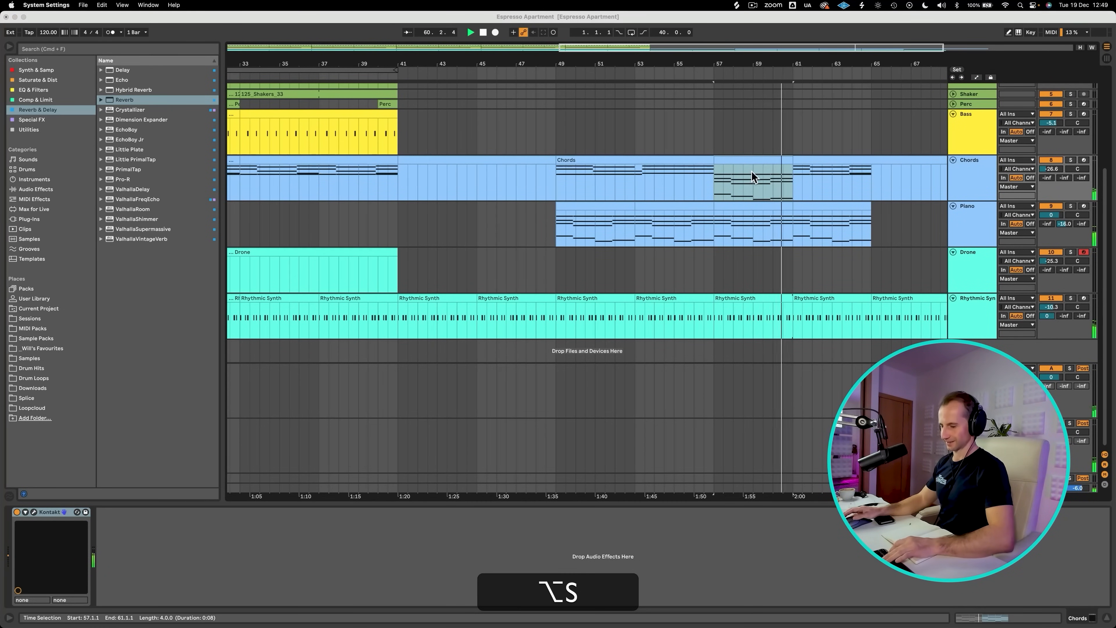
left_click(481, 125)
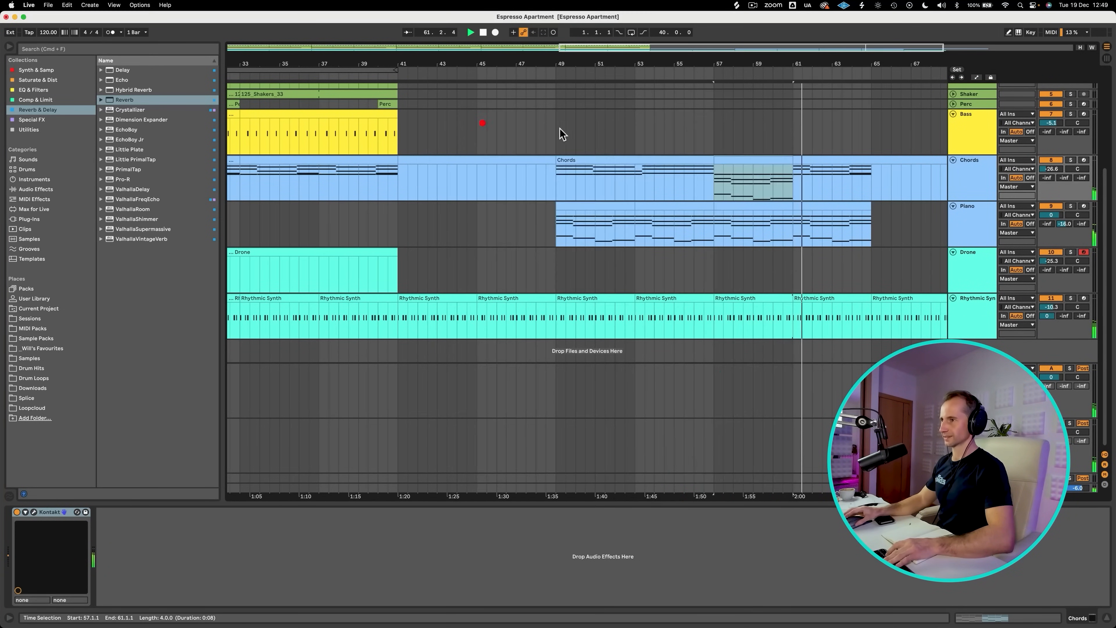
left_click(753, 161, "alt")
key("alt+d")
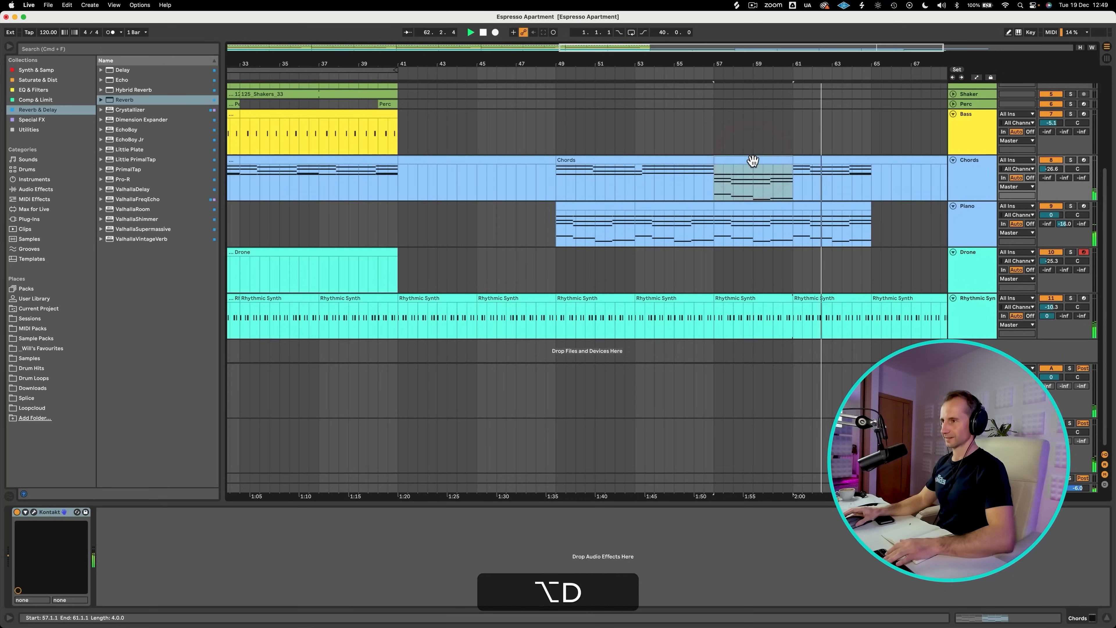
key("alt+d")
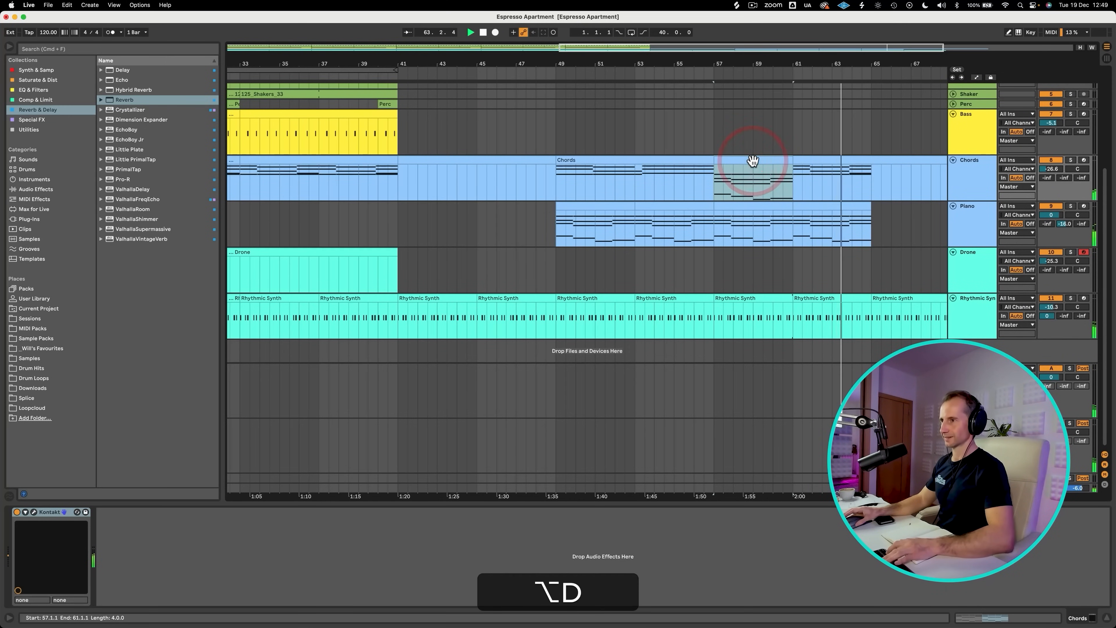
left_click(753, 186)
left_click_drag(713, 185, 791, 186)
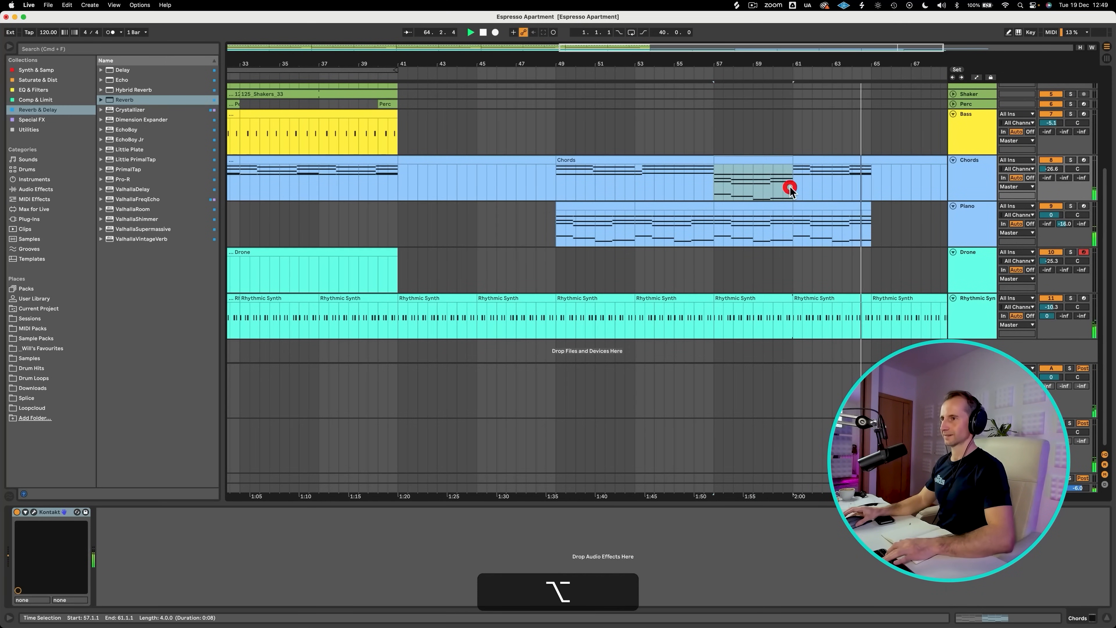
key("alt+d")
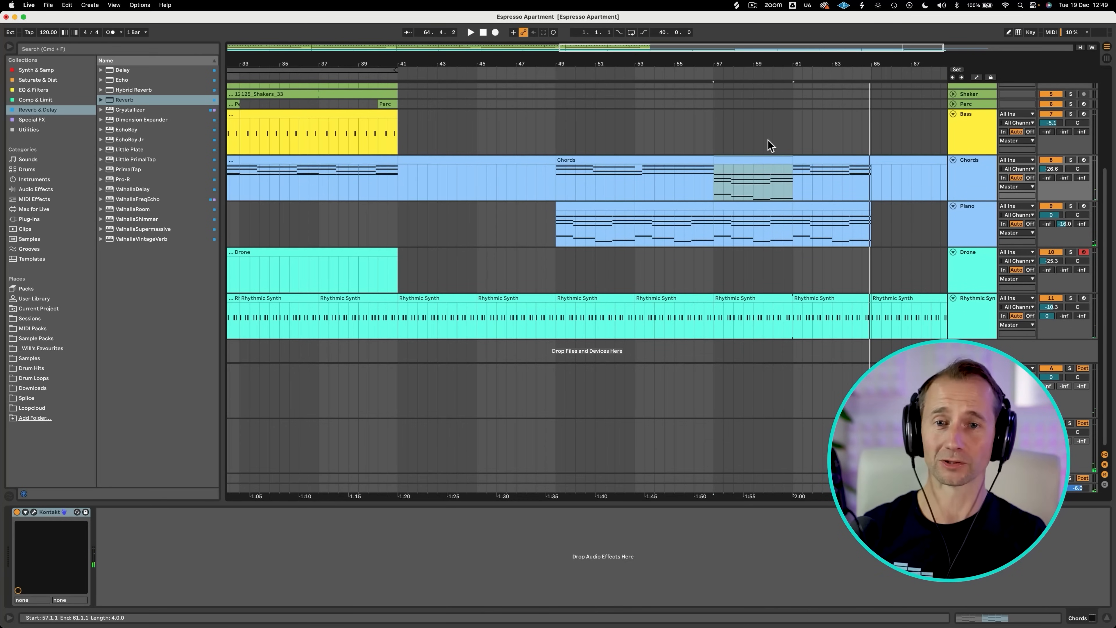
Fold the Chords, Piano and Drone tracks in the arrangement.
left_click_drag(717, 66, 734, 66)
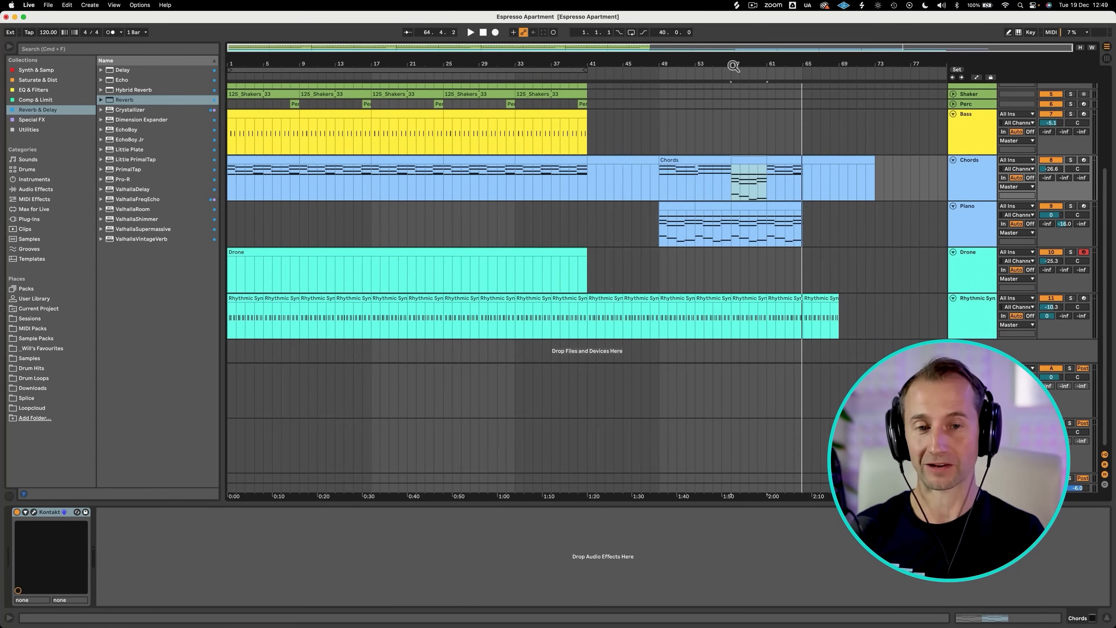
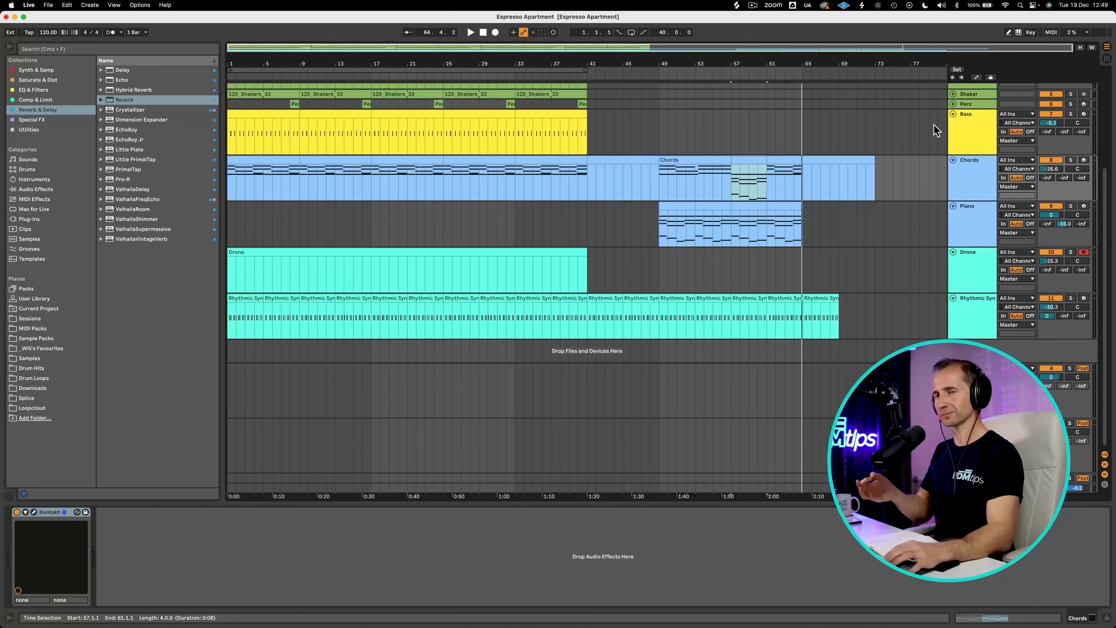
left_click(953, 160)
left_click(954, 170)
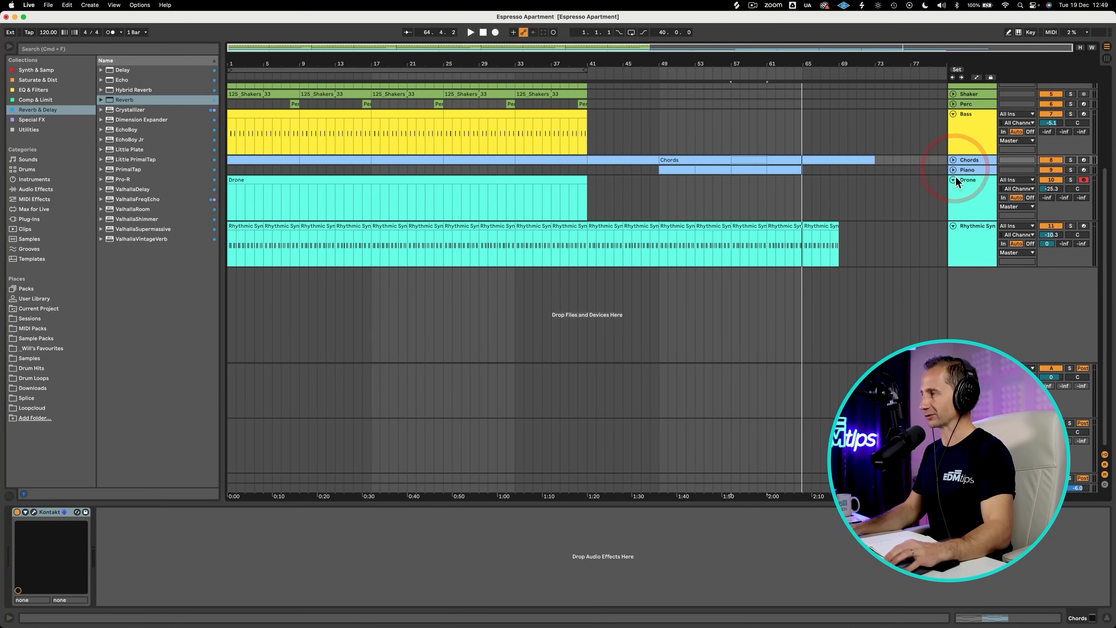
left_click(953, 180)
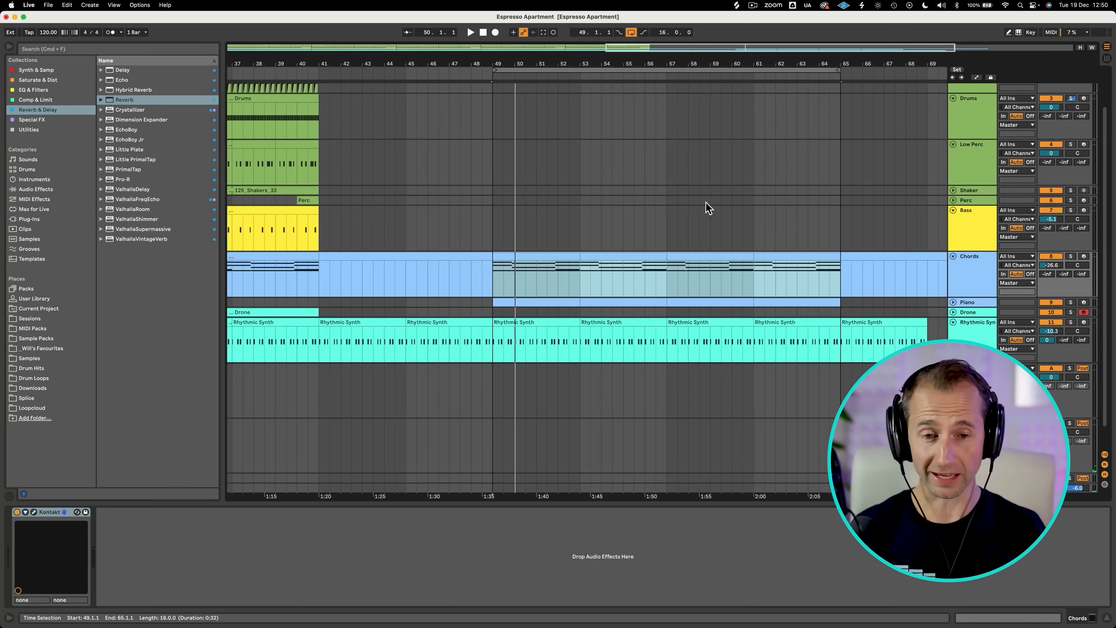
Add an audio track below Rhythmic Synth while the loop plays, and switch to the Splice app.
key("space")
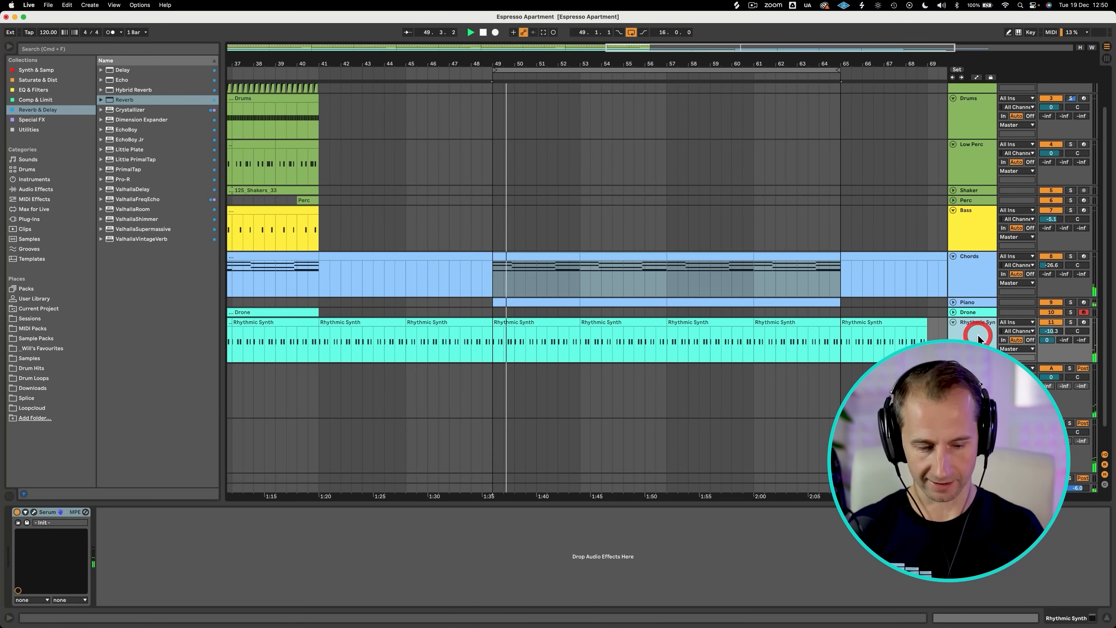
key("super+t")
key("ctrl+super+space")
type("splice")
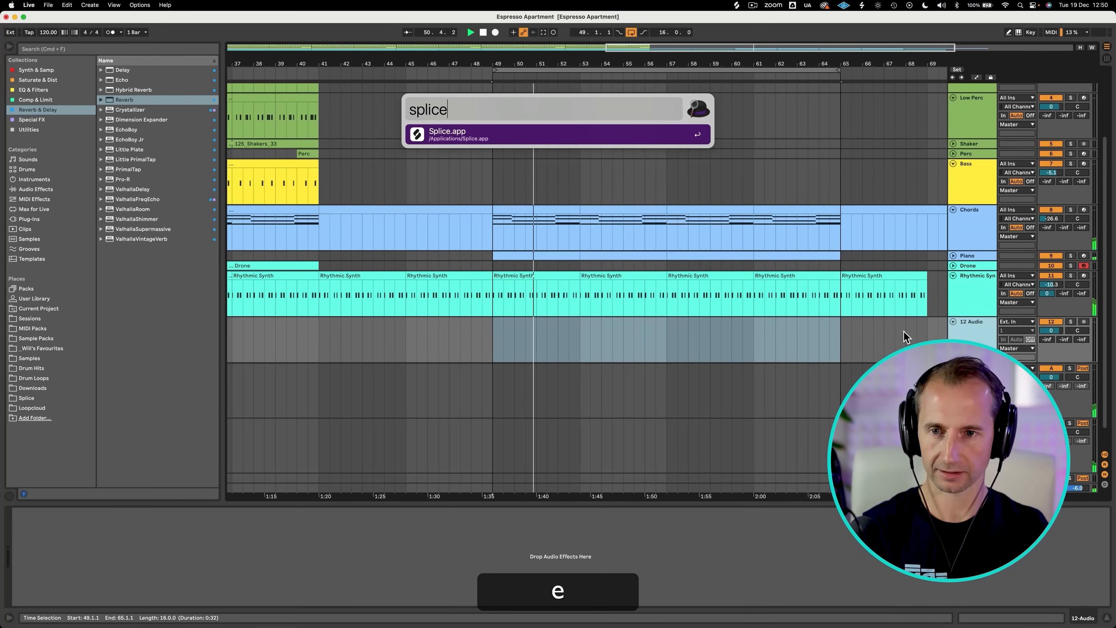
key("Return")
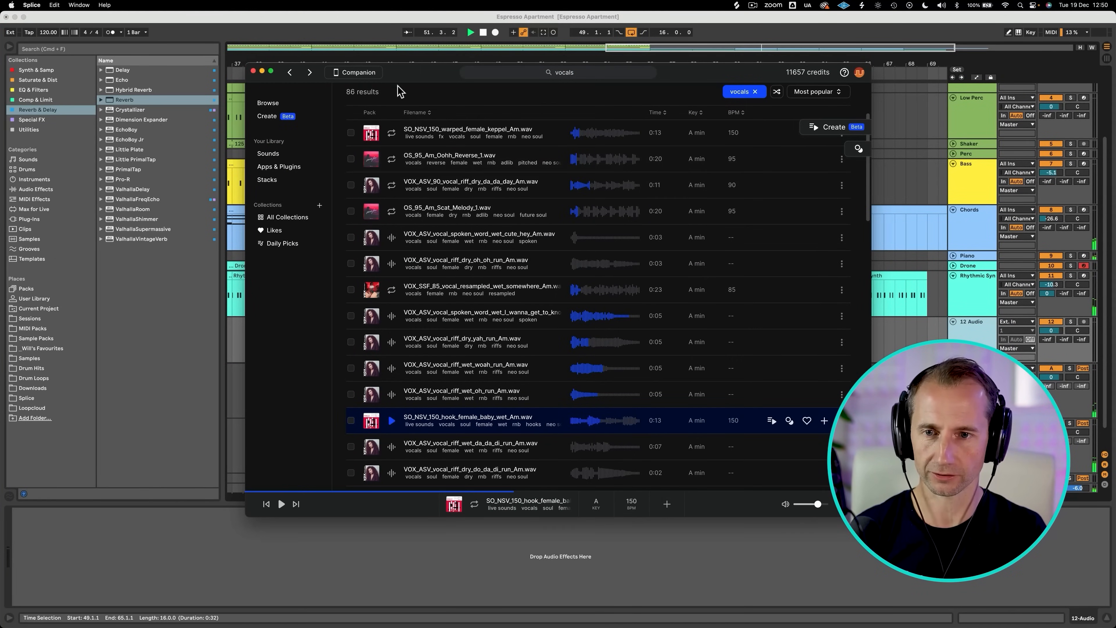
Audition the female neo soul vocal samples in A minor against the track, lowering the Splice preview volume.
scroll(469, 118, "up", 5)
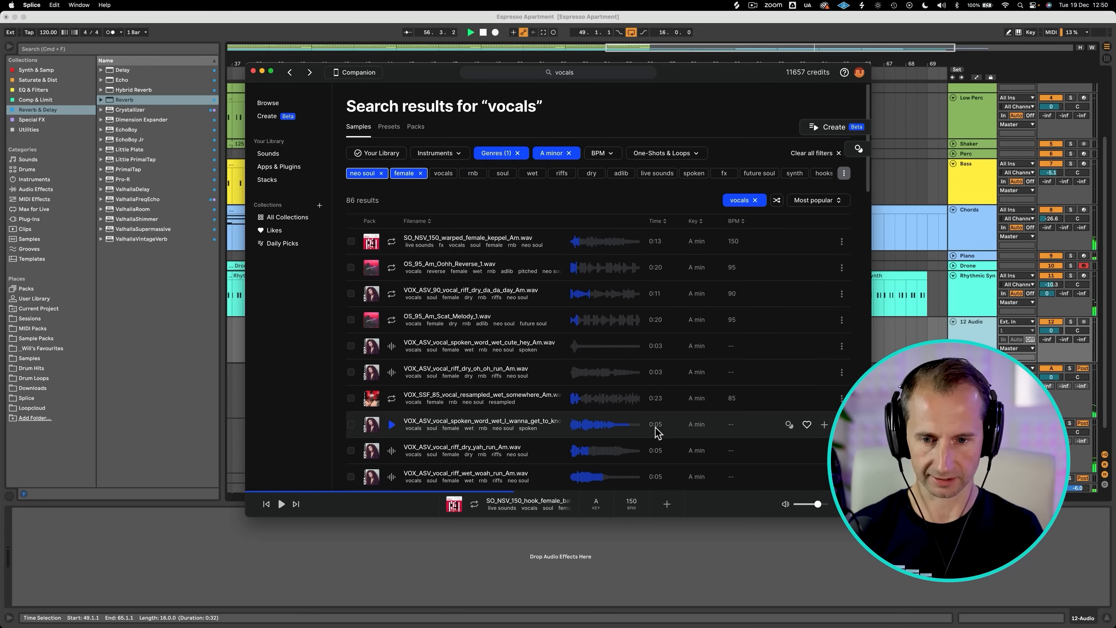
left_click(391, 242)
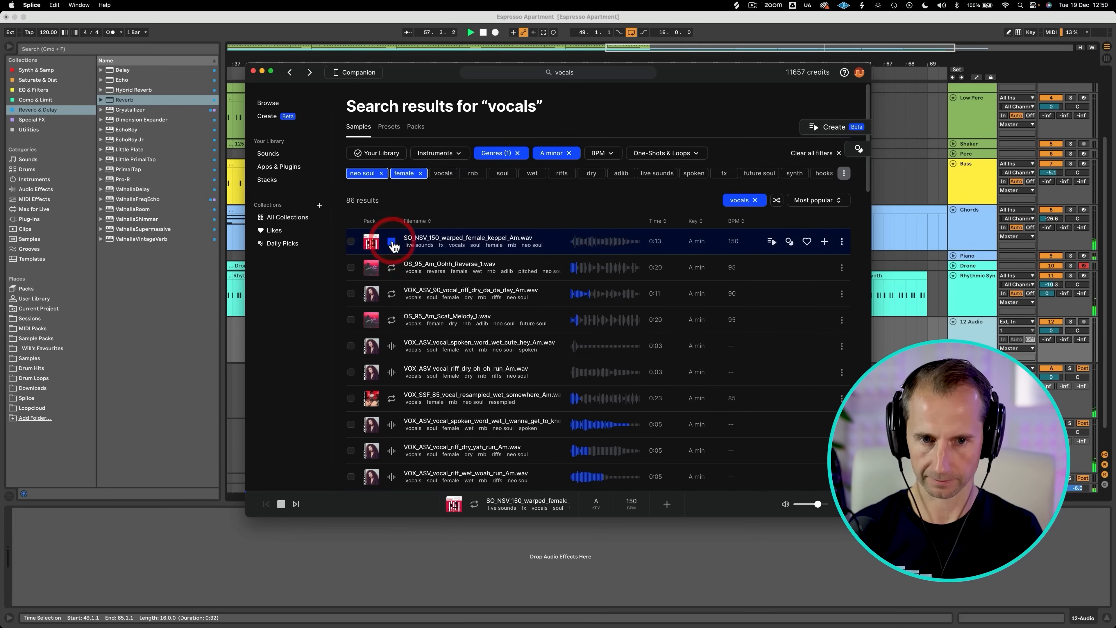
left_click(392, 242)
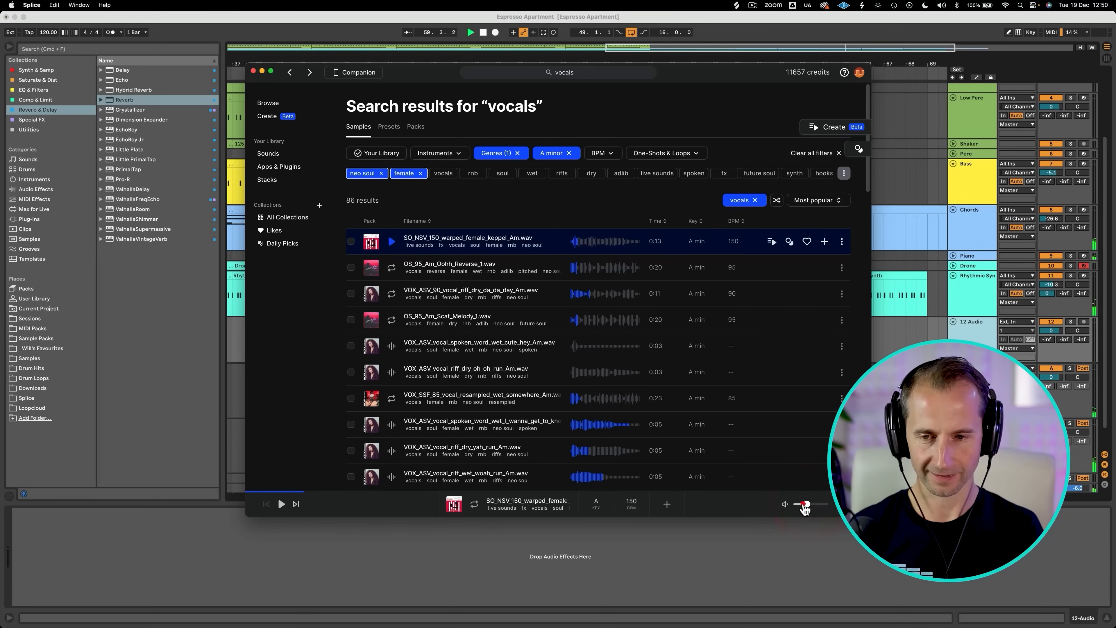
left_click(391, 269)
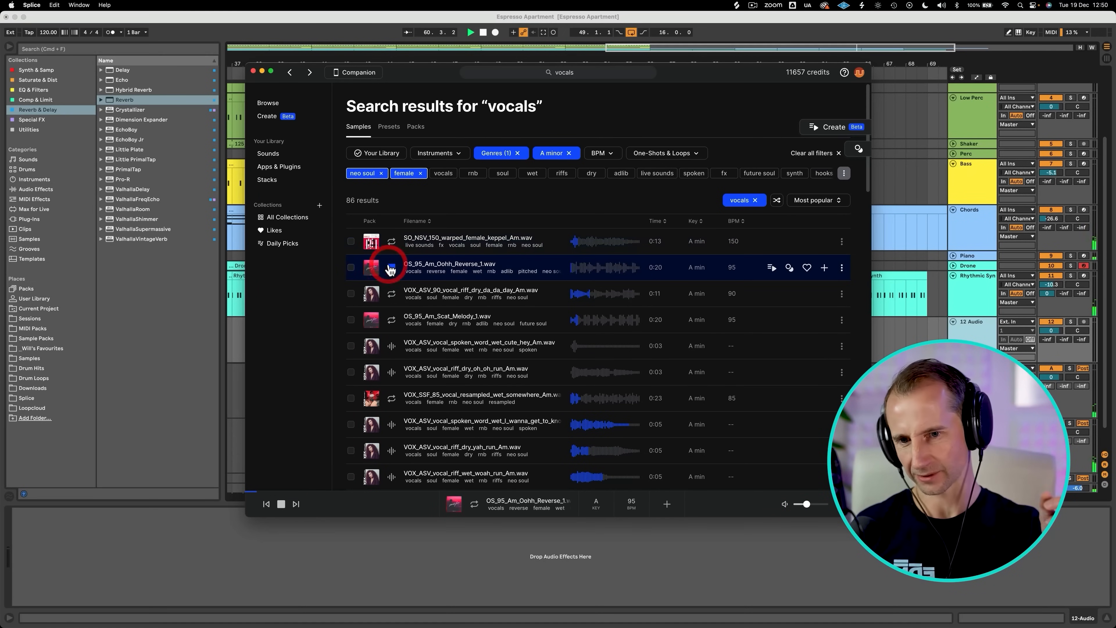
scroll(393, 383, "down", 2)
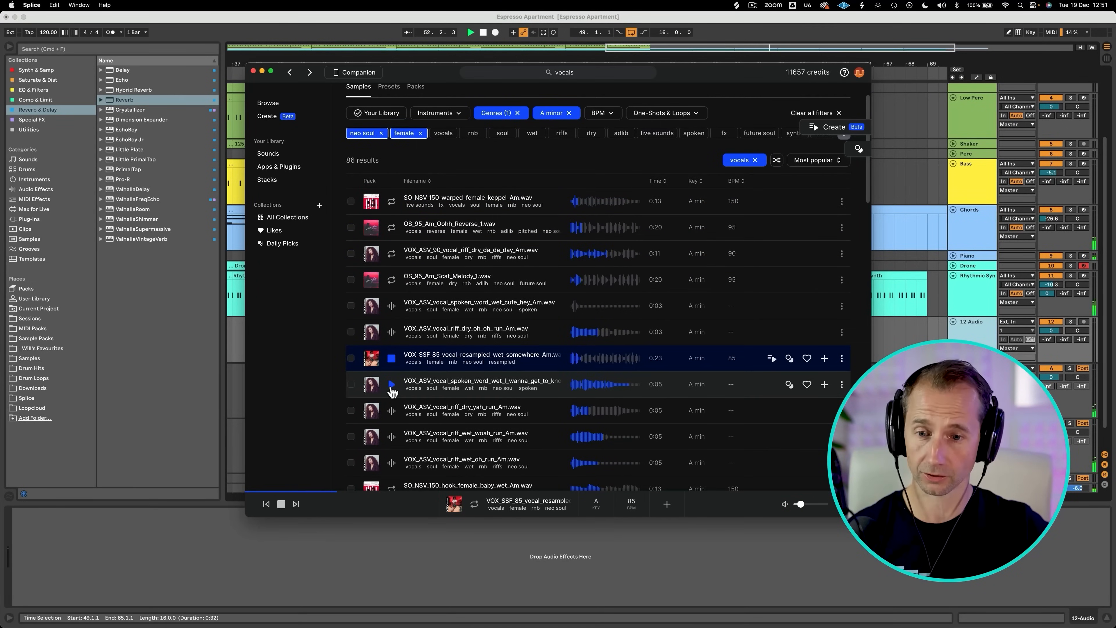
left_click(391, 385)
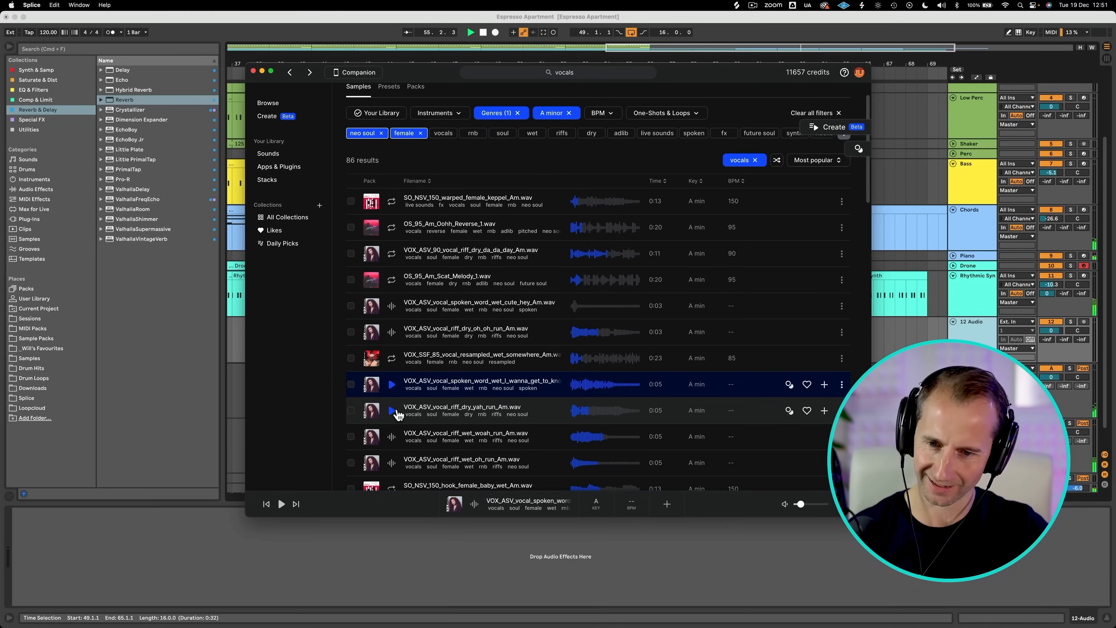
Add GIO_AFRO_155_vocals_hook_deserving_love_wet_Amin.wav to the Splice library and place it on the new audio track at bar 61.
scroll(395, 411, "down", 10)
left_click(391, 404)
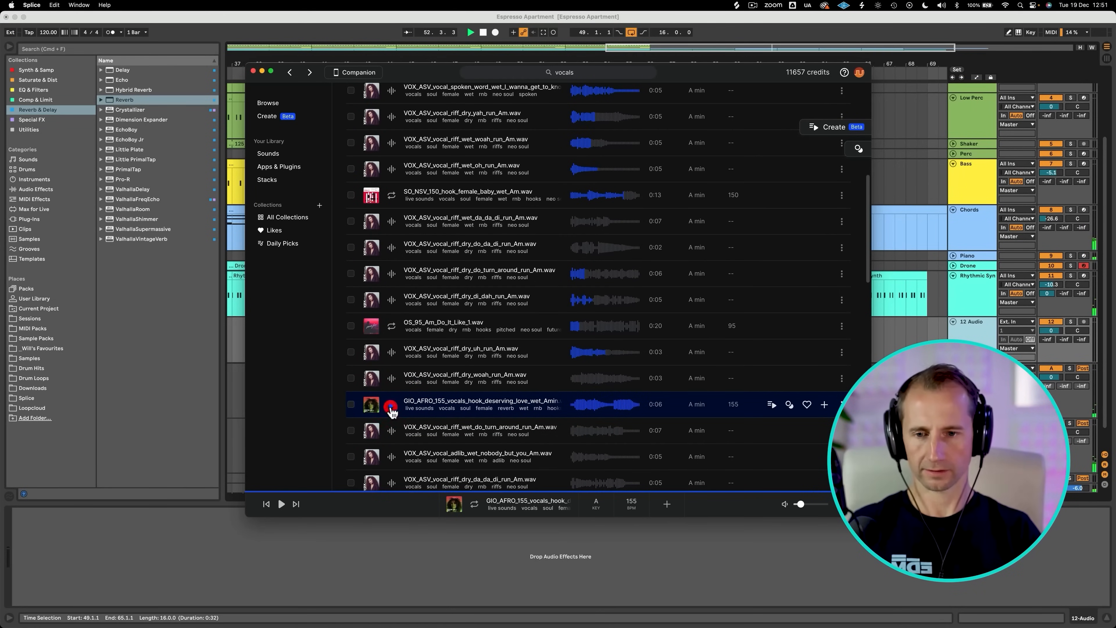
left_click(821, 404)
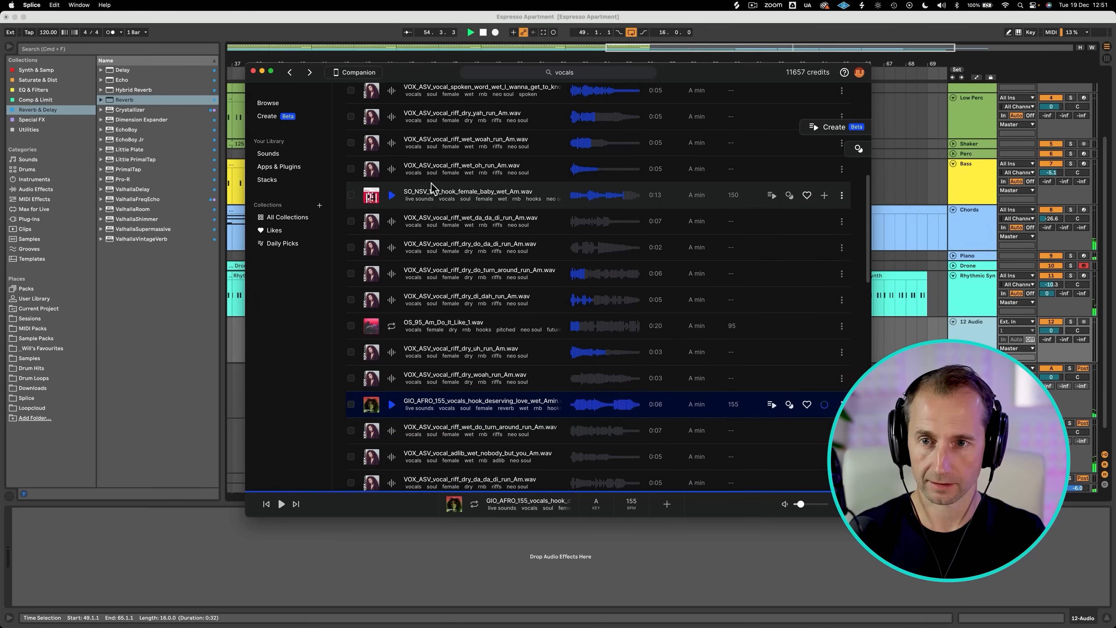
left_click_drag(402, 72, 142, 86)
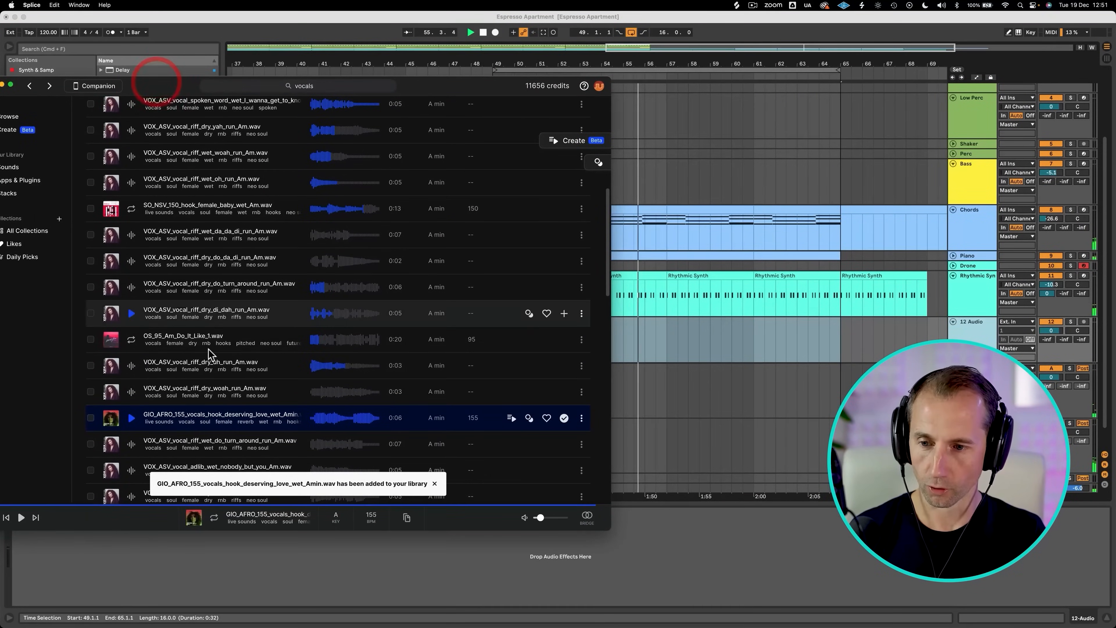
left_click_drag(209, 424, 758, 334)
left_click(743, 337)
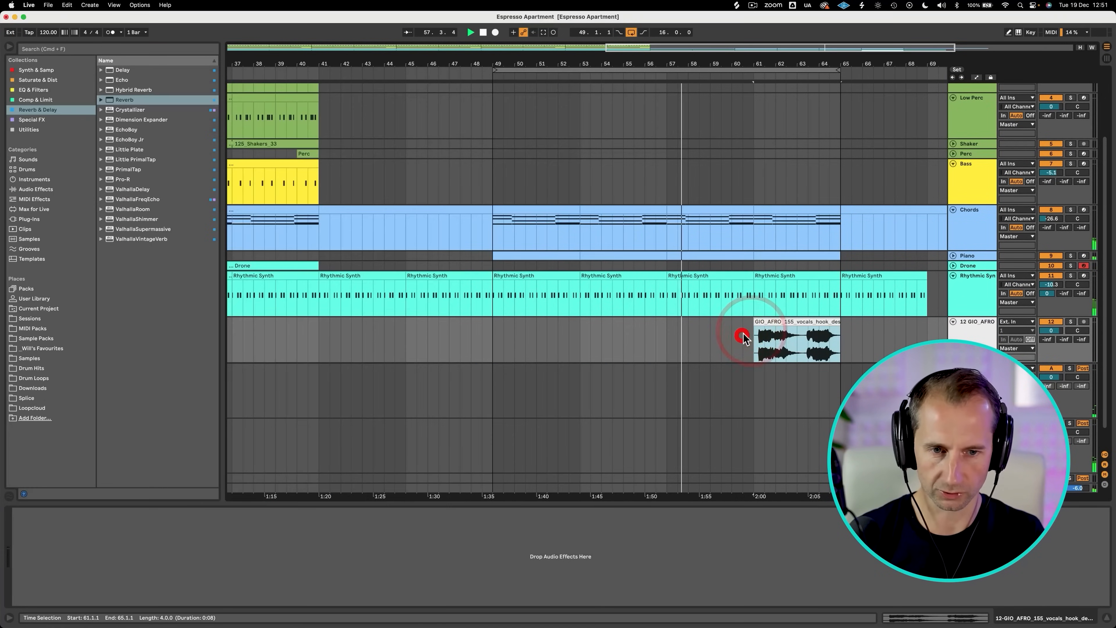
Open the vocal clip's sample settings and reset its warping by switching Warp off and back on.
double_click(780, 321)
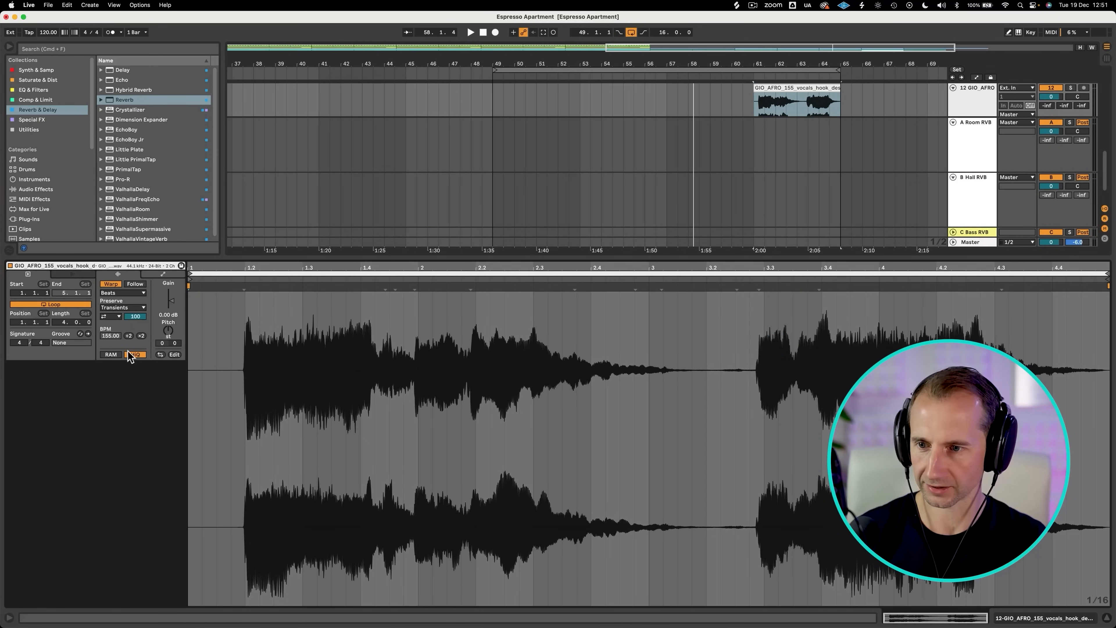
left_click(103, 290)
left_click(106, 292)
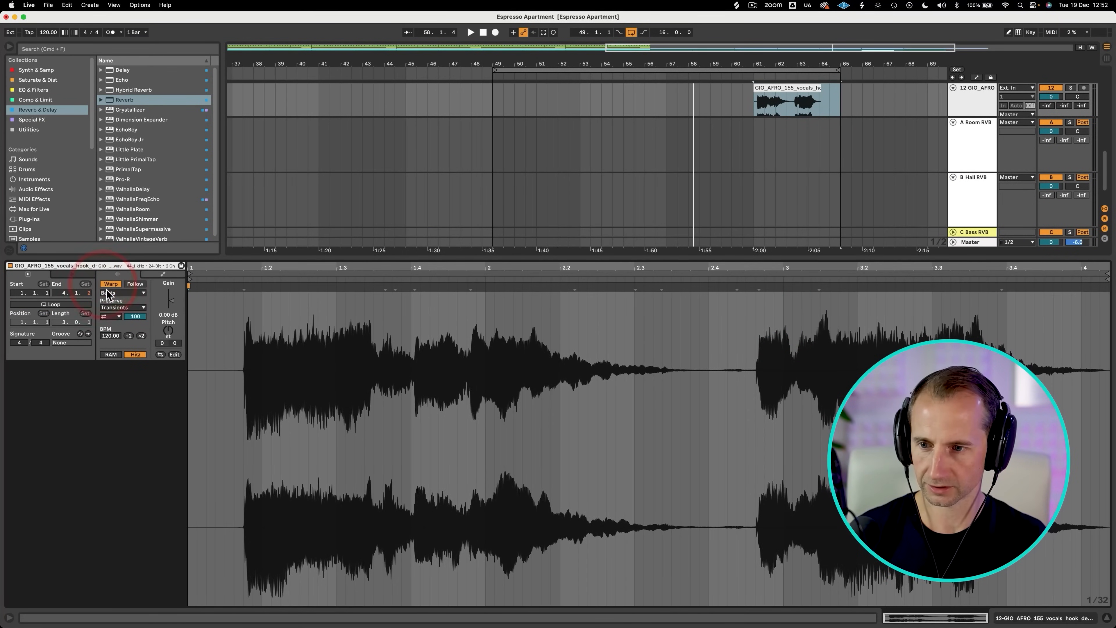
Set the vocal clip's source tempo to 155 BPM and its warp mode to Complex Pro.
type("155")
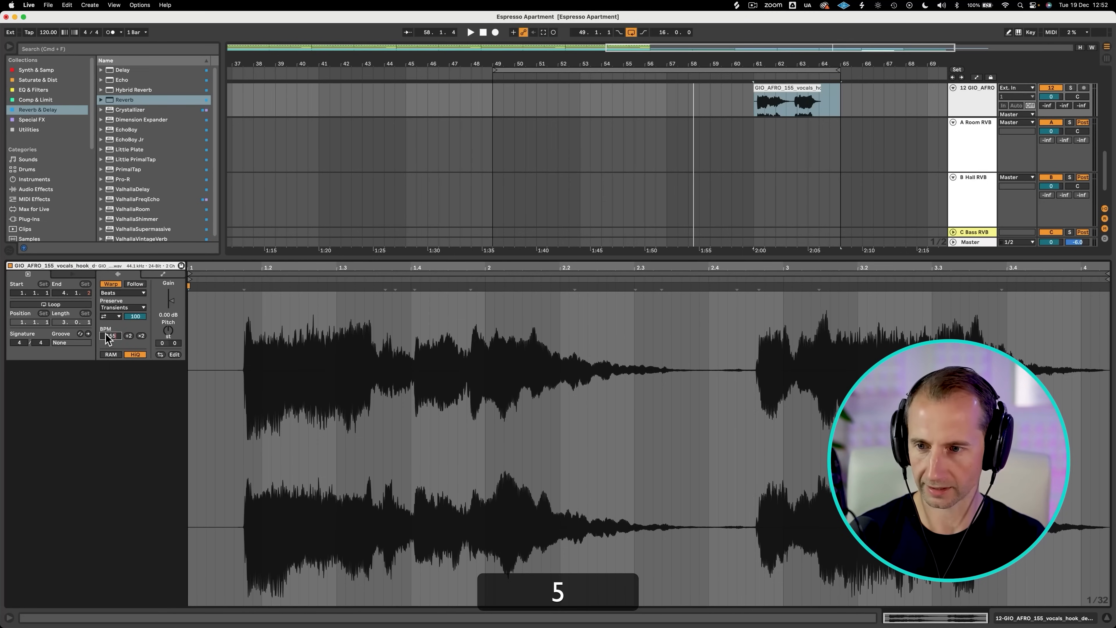
key("Return")
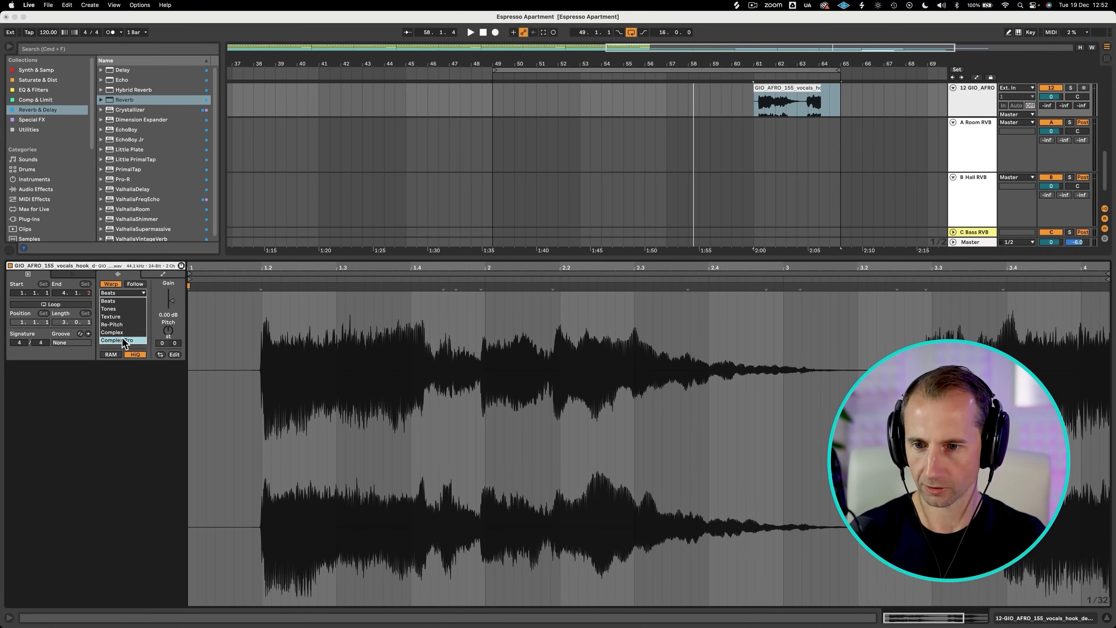
left_click(124, 340)
key("shift+Tab")
Move the vocal clip to bar 49, lower its track volume to -31.7 dB, and start playback.
left_click_drag(754, 299, 511, 310)
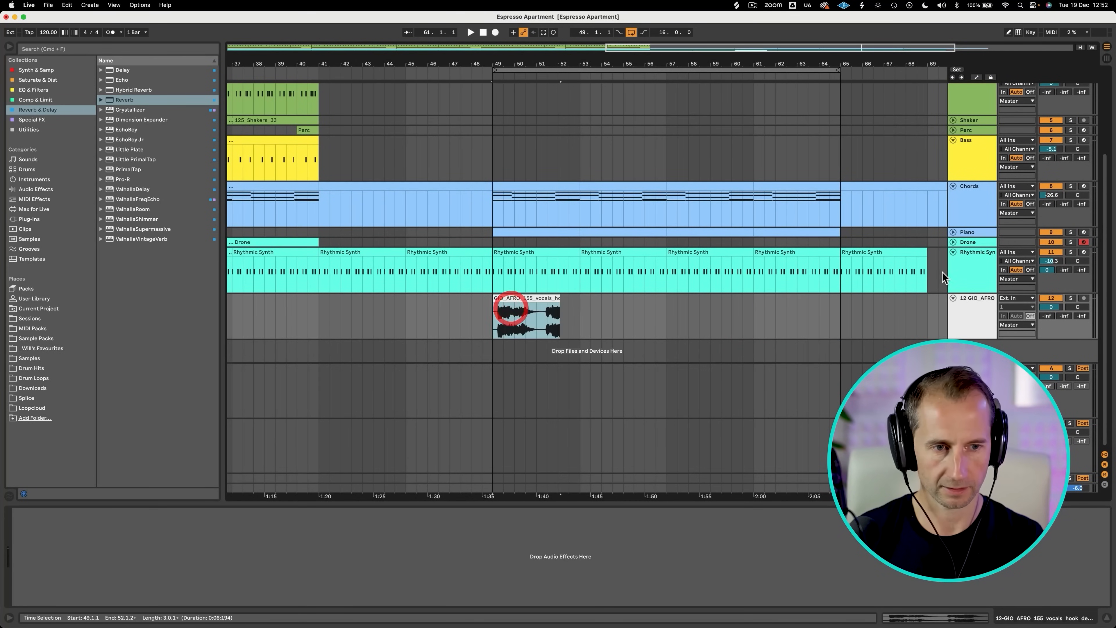
left_click_drag(1051, 307, 1051, 337)
key("space")
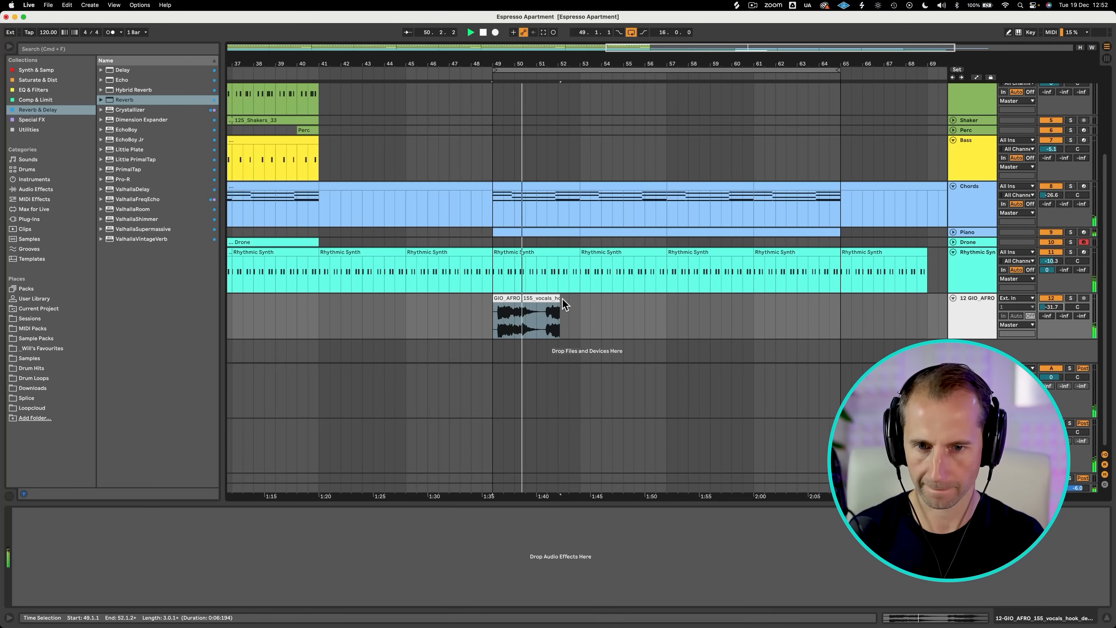
Extend the end of the vocal clip to bar 53 while the loop plays, and stop playback.
left_click_drag(559, 303, 580, 304)
left_click(777, 302)
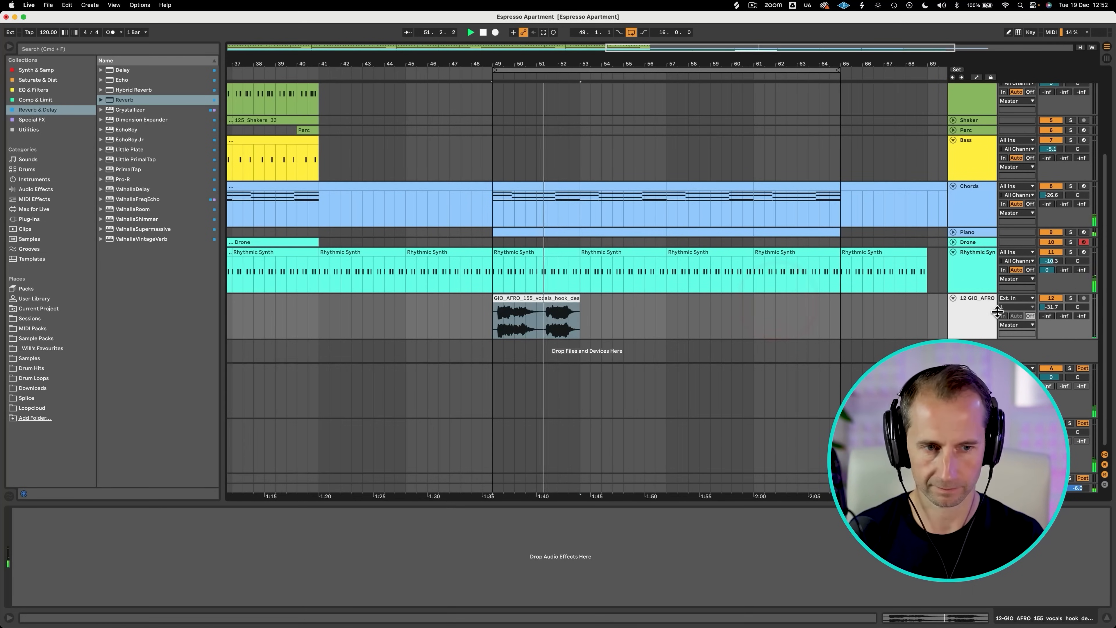
left_click(975, 319)
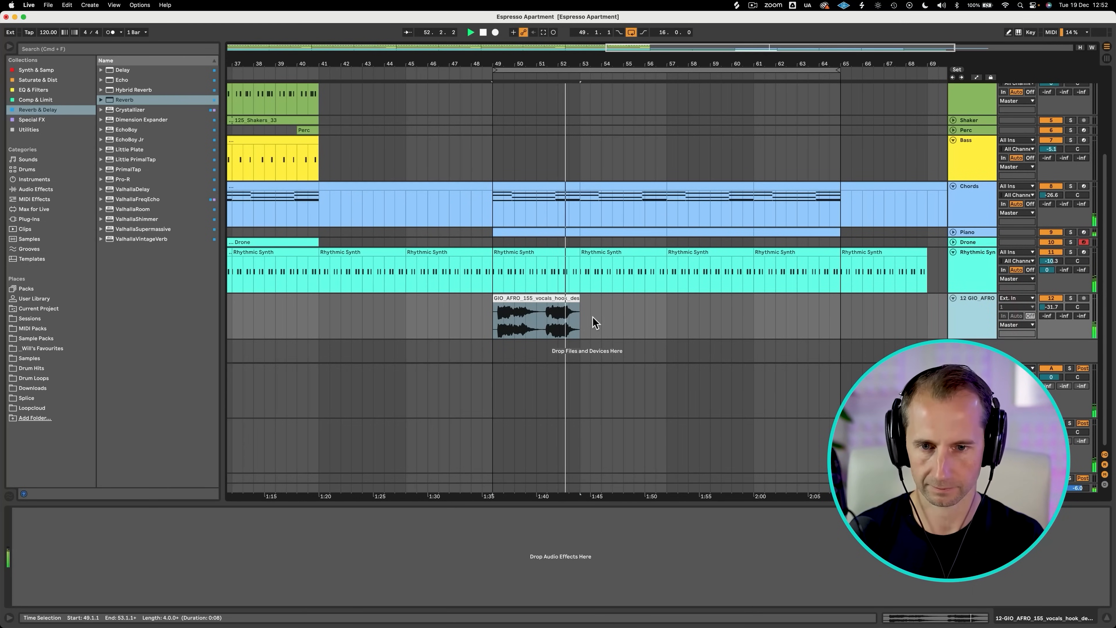
key("space")
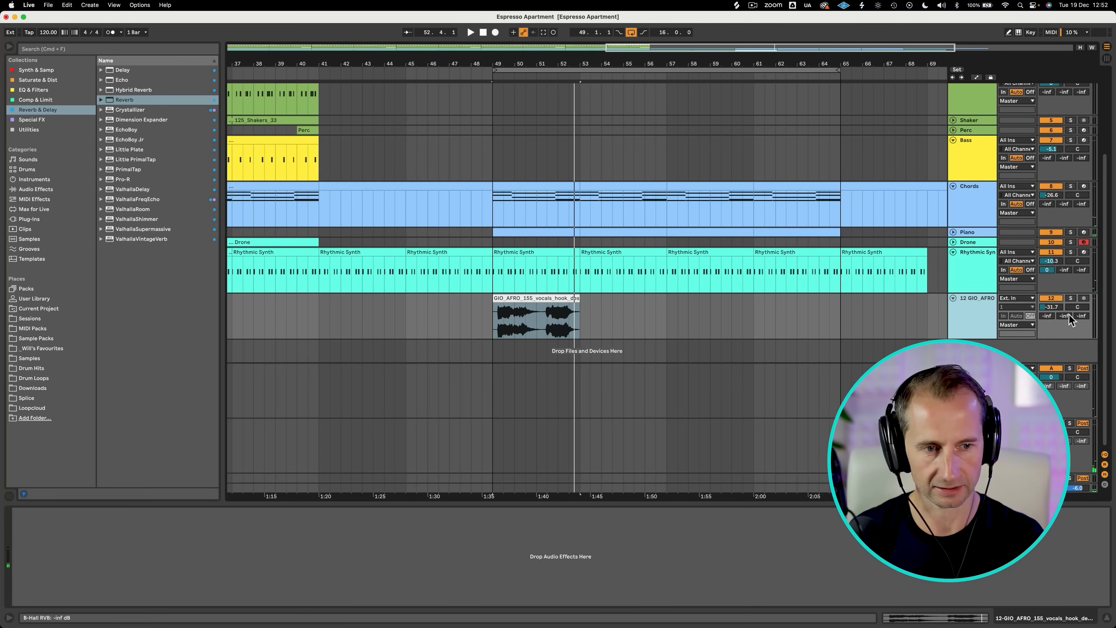
Set the vocal track's Hall RVB send to -10.3 dB and its volume to -28.8 dB, listening with the loop playing.
left_click_drag(1065, 316, 1065, 303)
key("space")
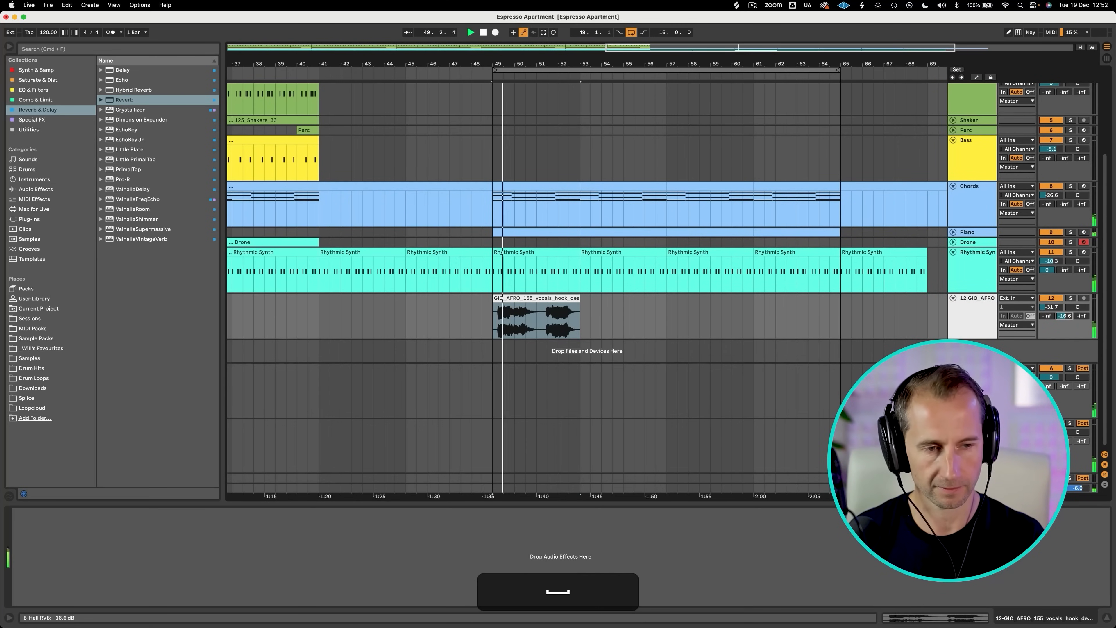
left_click_drag(1056, 308, 1055, 305)
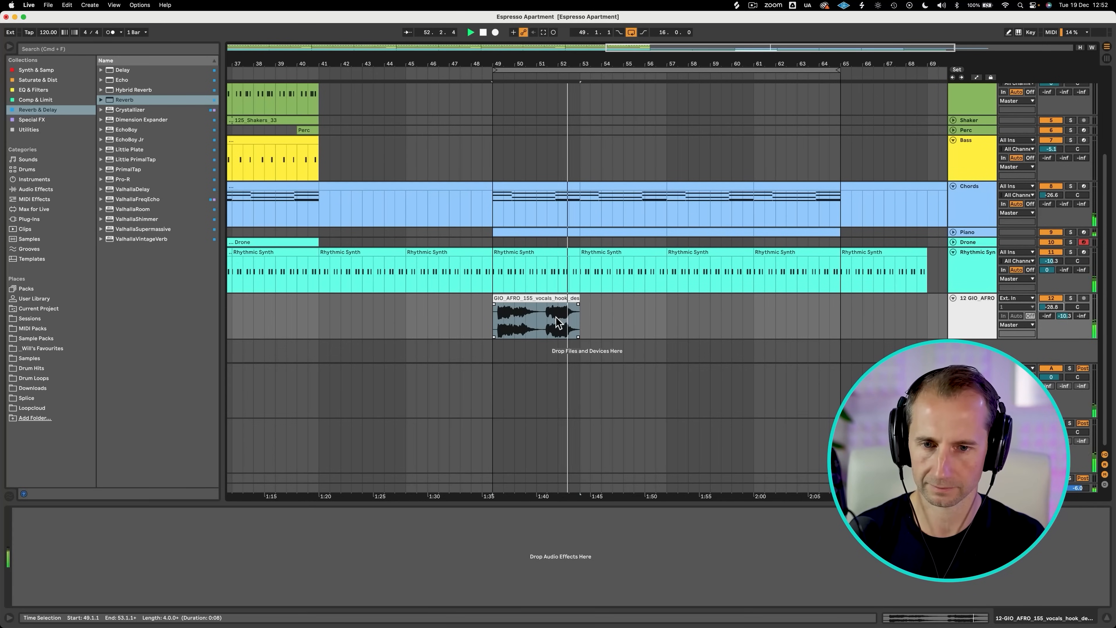
Try out a repeat of the vocal clip at bar 53, stop playback, and remove the duplicate.
left_click(555, 293)
key("super+d")
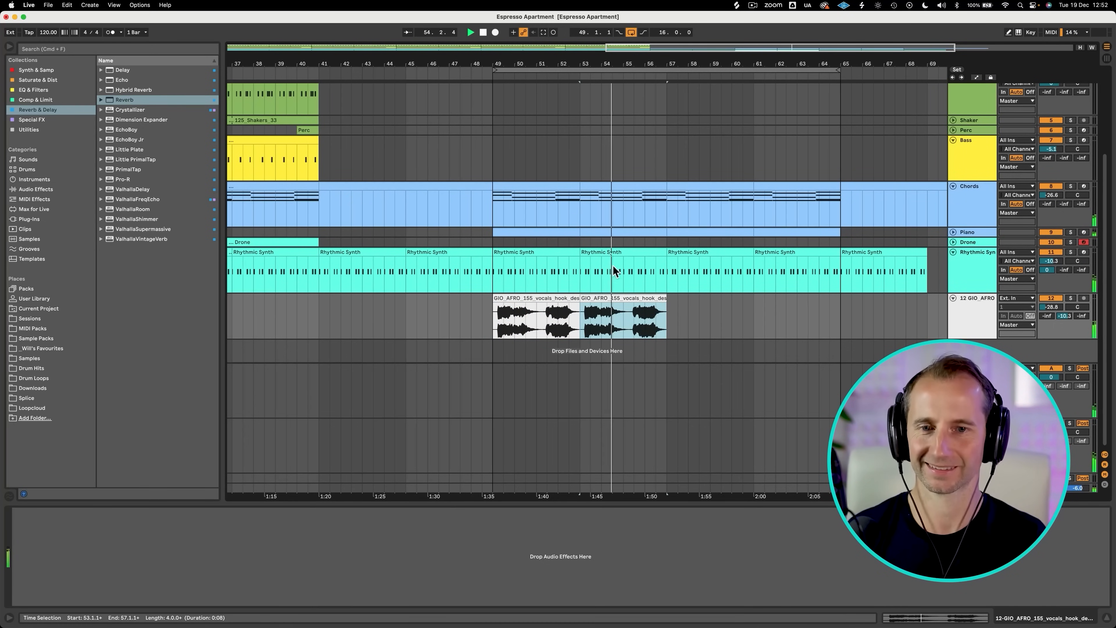
scroll(707, 276, "down", 5)
key("space")
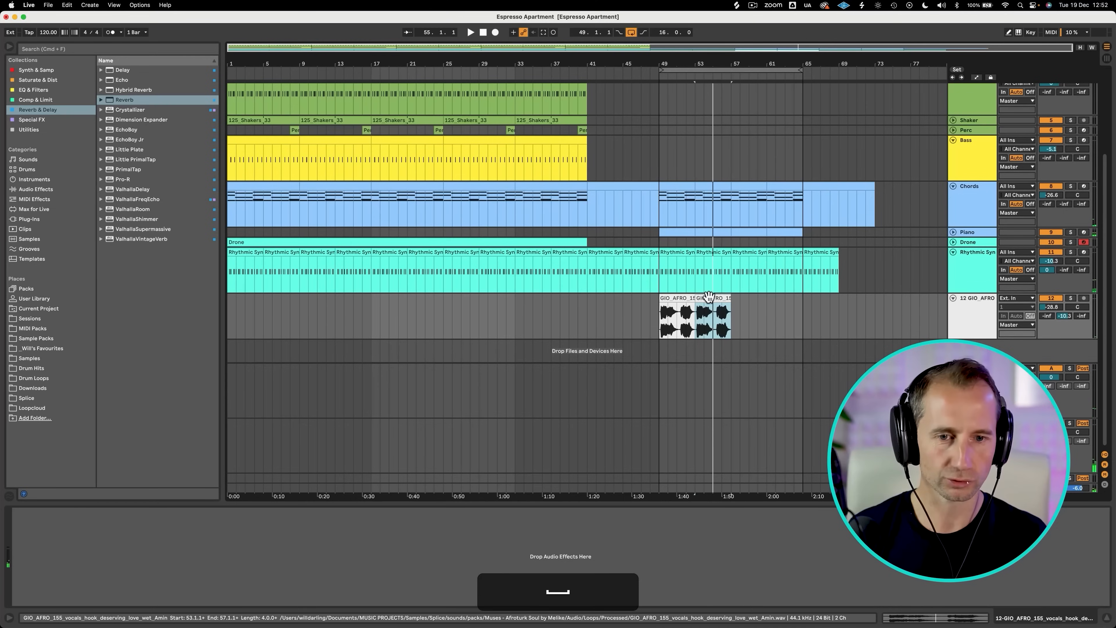
left_click(705, 294)
key("BackSpace")
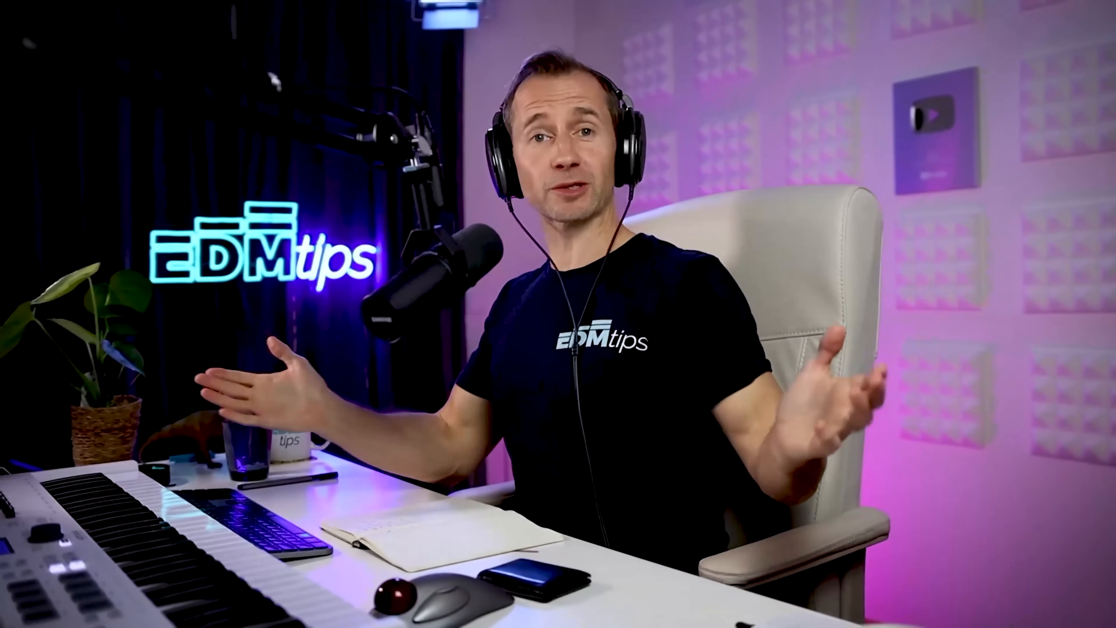